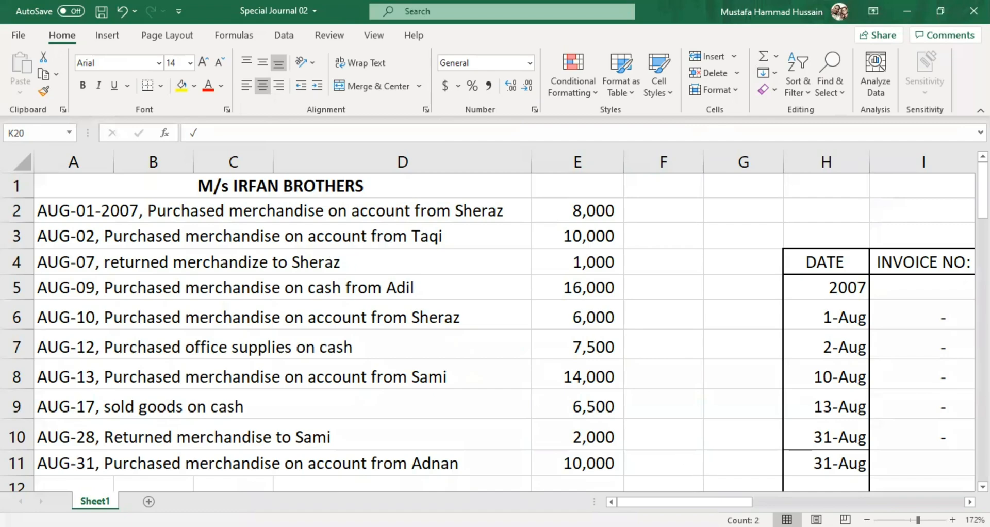
# Step: Review the M/s IRFAN BROTHERS transaction list and its amounts, from August 1 to August 31, 2007
pyautogui.moveTo(919, 520); pyautogui.dragTo(910, 520)
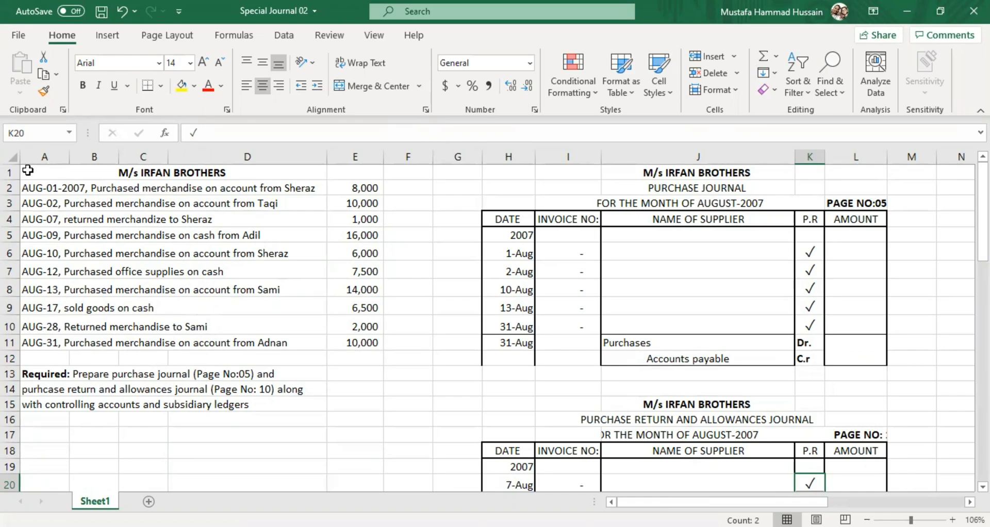
pyautogui.click(215, 173)
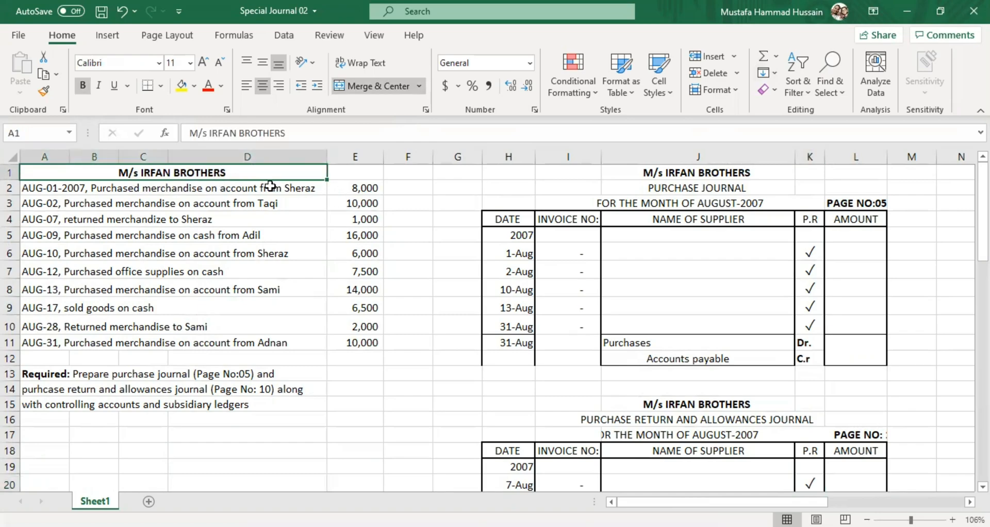
pyautogui.click(253, 189)
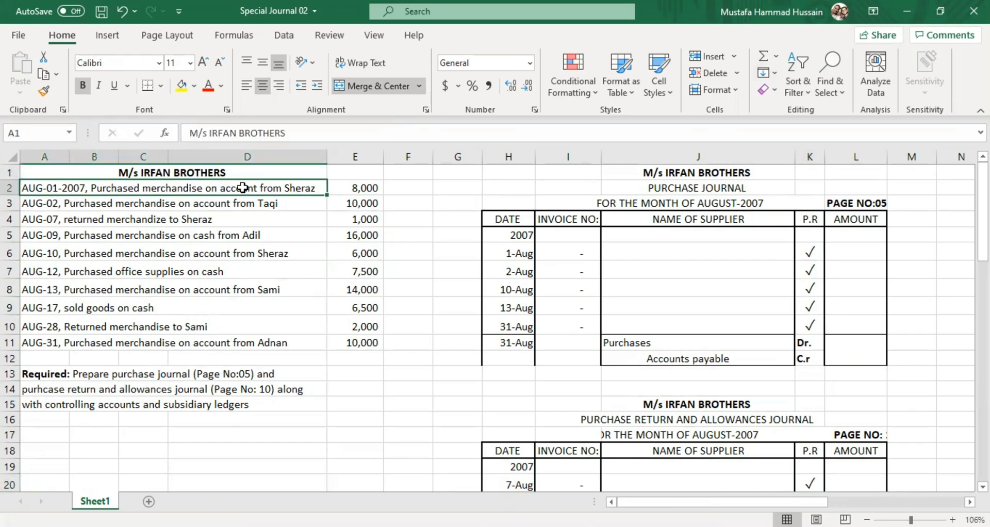
pyautogui.click(356, 187)
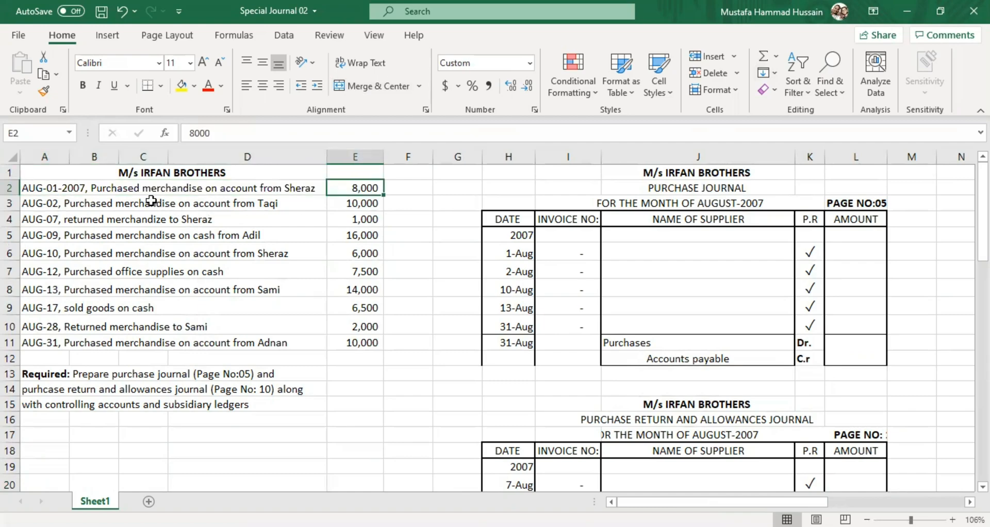
pyautogui.moveTo(144, 188); pyautogui.dragTo(365, 341)
pyautogui.click(356, 393)
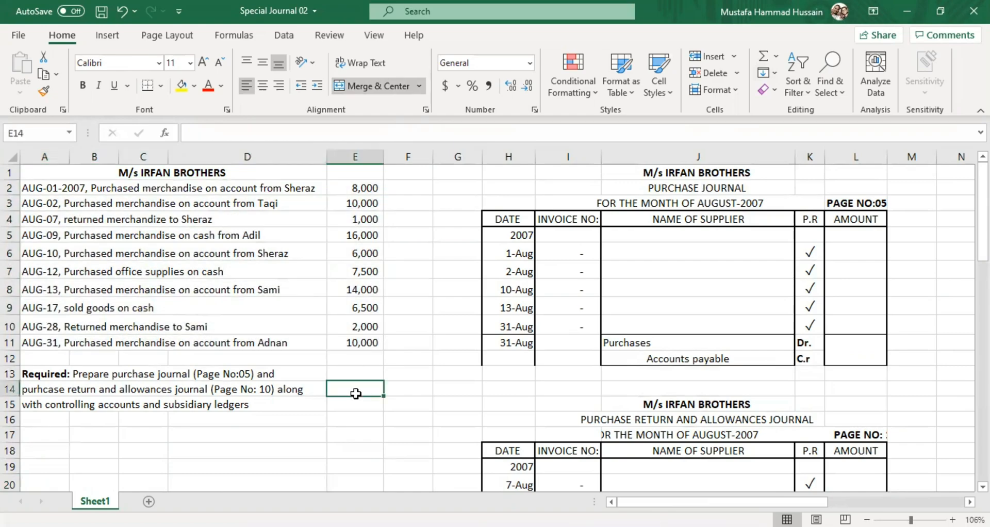
pyautogui.click(290, 417)
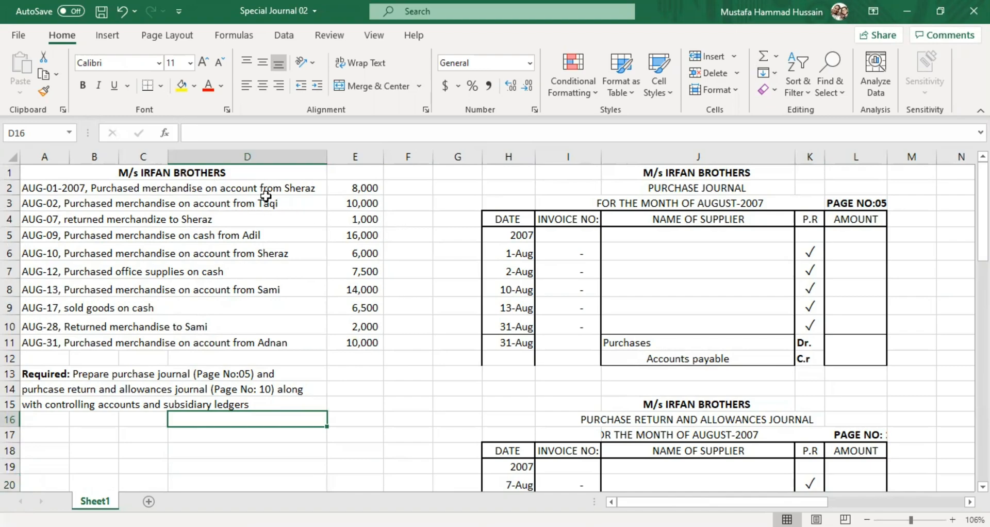
# Step: Read the Required instructions in rows 13 to 15, checking the page numbers given for both journals and the ledgers requested
pyautogui.click(143, 174)
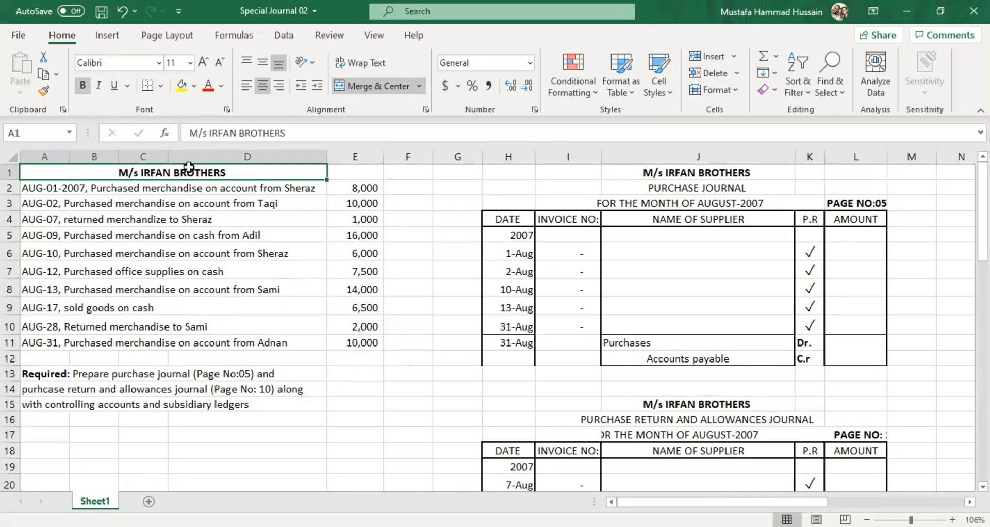
pyautogui.click(76, 376)
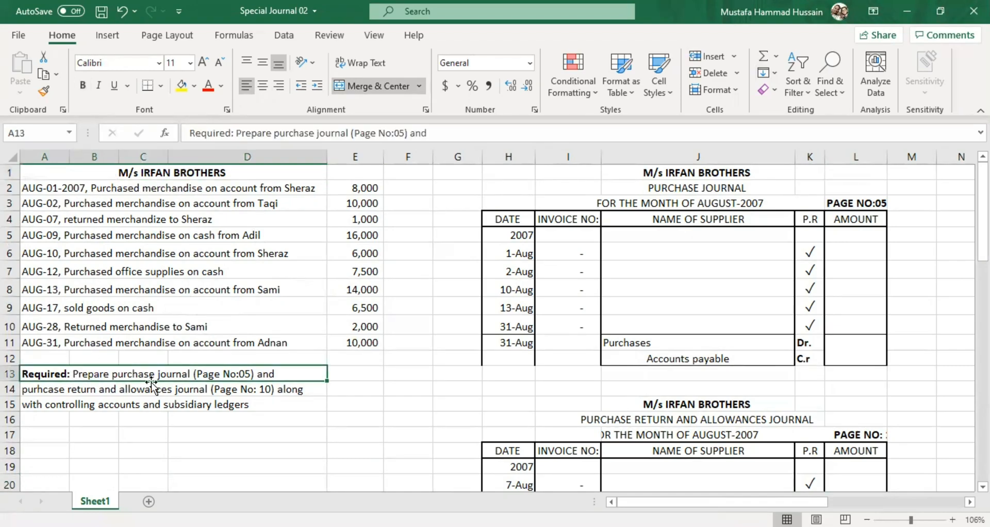
pyautogui.click(112, 389)
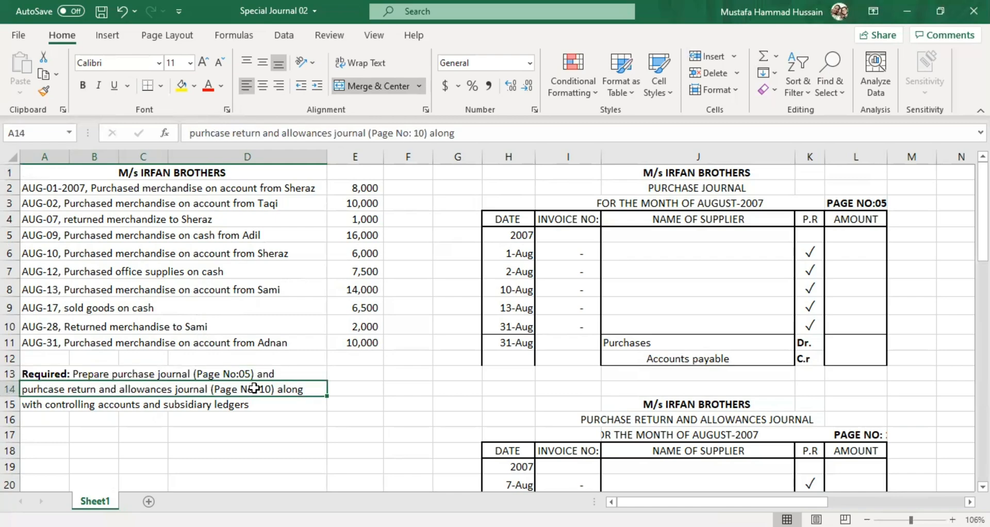
pyautogui.click(142, 405)
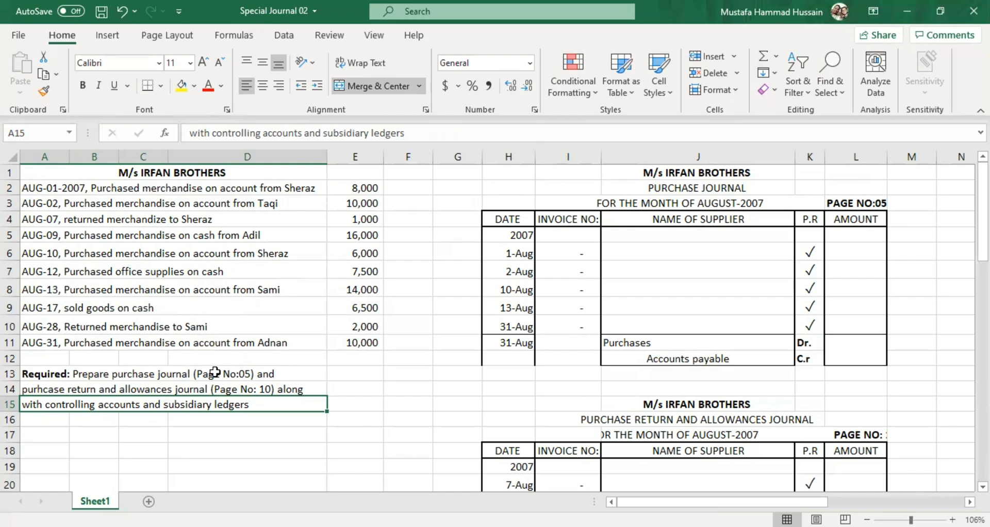
pyautogui.click(96, 371)
pyautogui.doubleClick(117, 369)
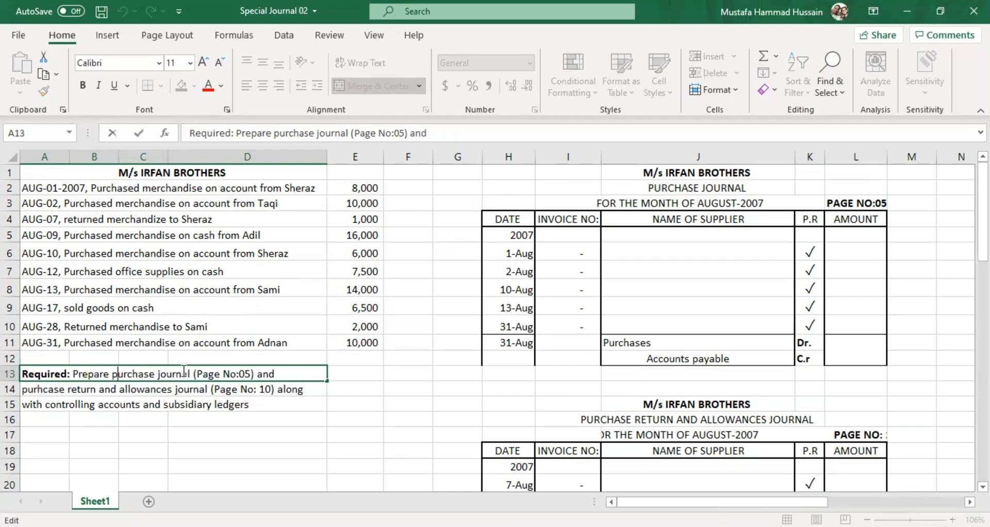
pyautogui.moveTo(249, 372); pyautogui.dragTo(204, 374)
pyautogui.doubleClick(236, 388)
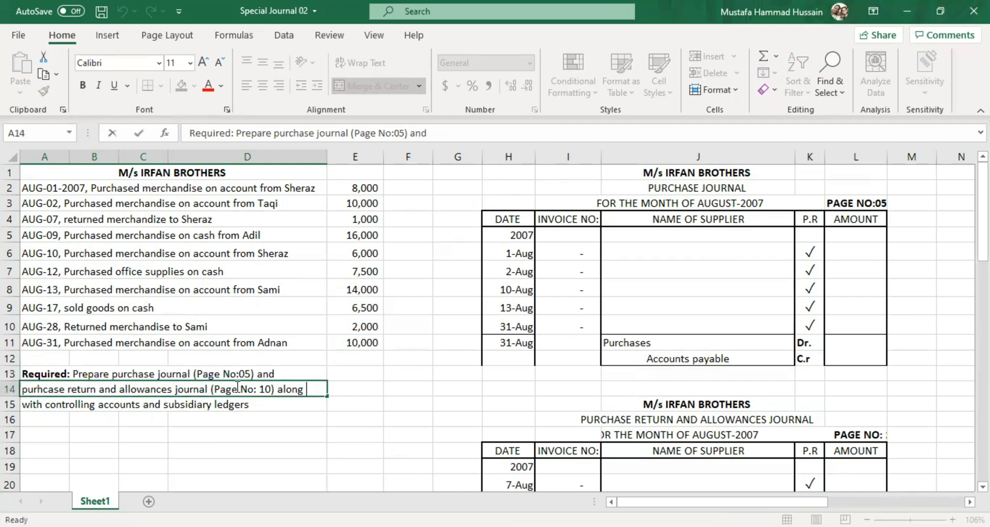
pyautogui.moveTo(277, 390); pyautogui.dragTo(217, 393)
pyautogui.click(280, 401)
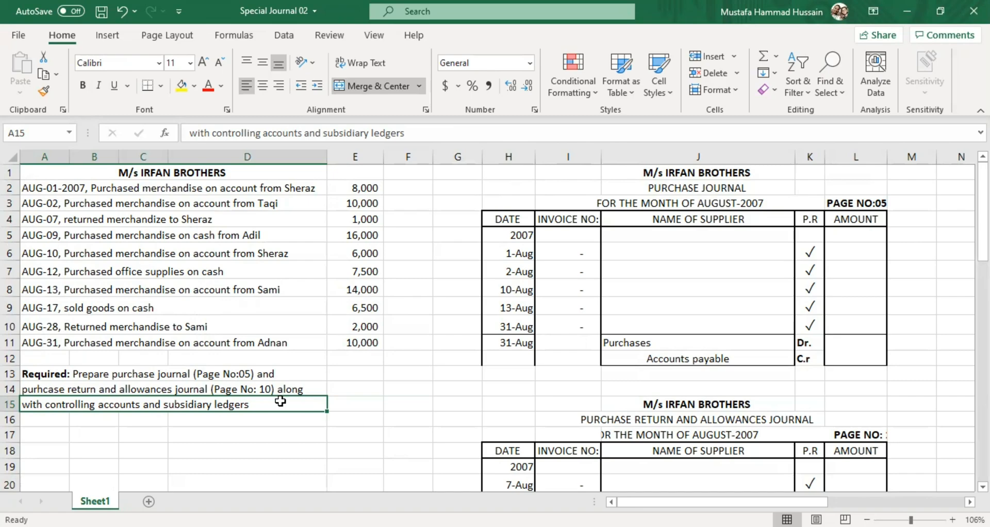
# Step: Compare the August 1 and 2 transactions with the purchase journal and purchase return journal requirements in rows 13 and 14
pyautogui.click(193, 187)
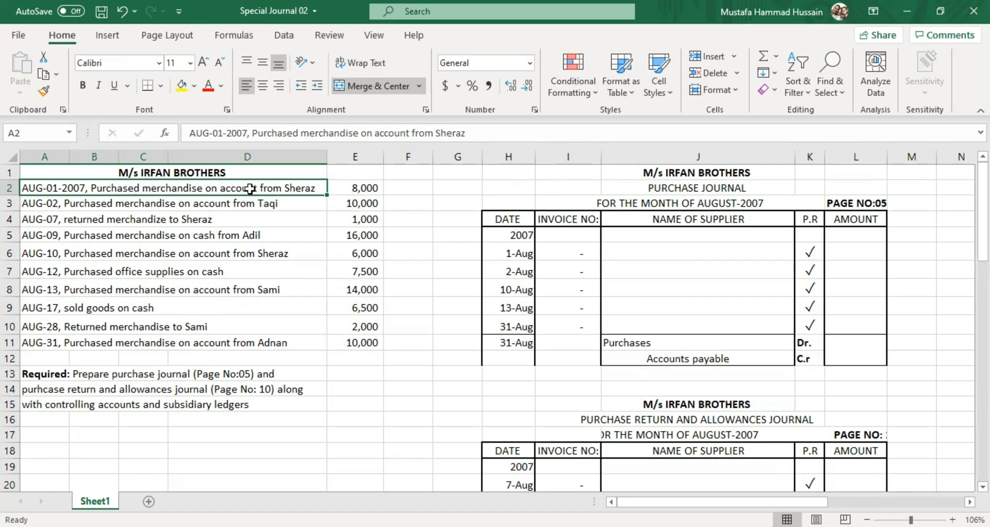
pyautogui.click(174, 374)
pyautogui.click(105, 390)
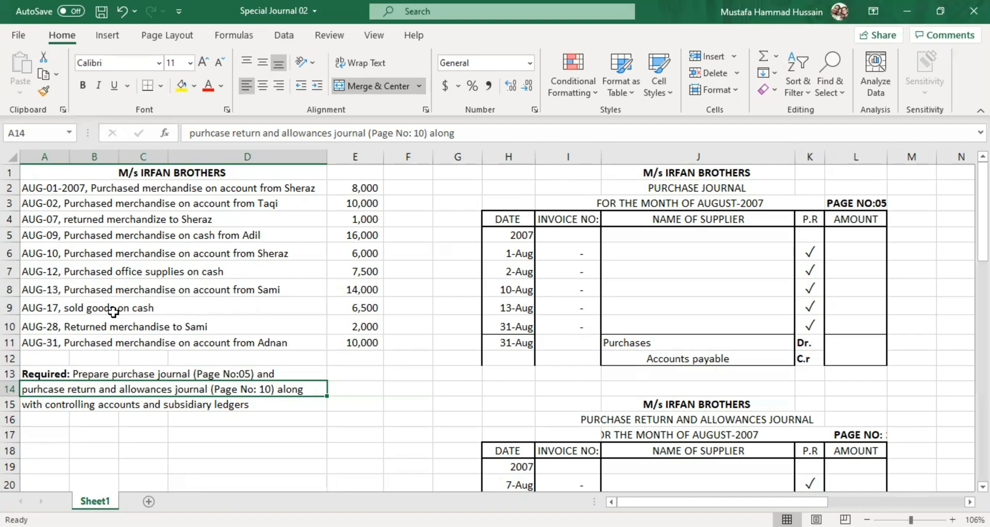
pyautogui.click(111, 202)
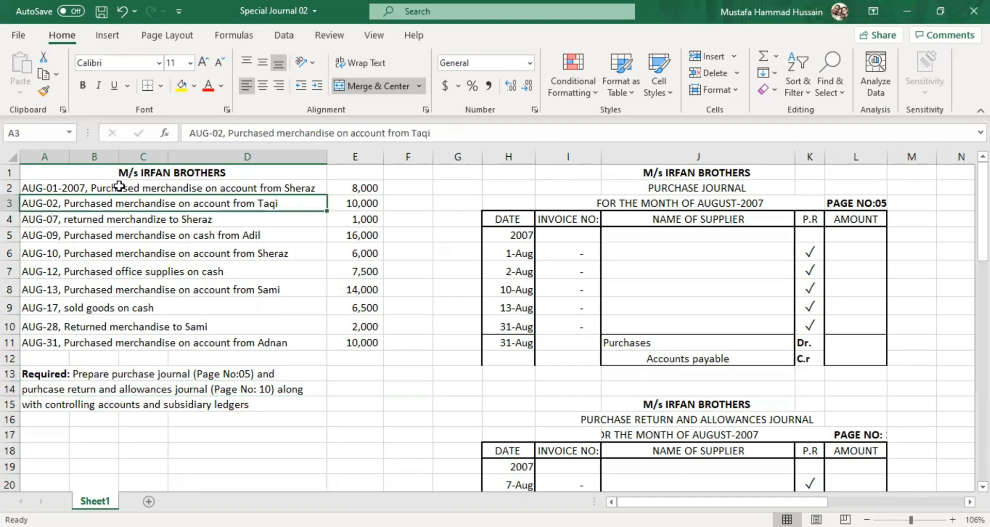
pyautogui.click(119, 186)
pyautogui.click(140, 205)
pyautogui.click(151, 192)
pyautogui.click(121, 377)
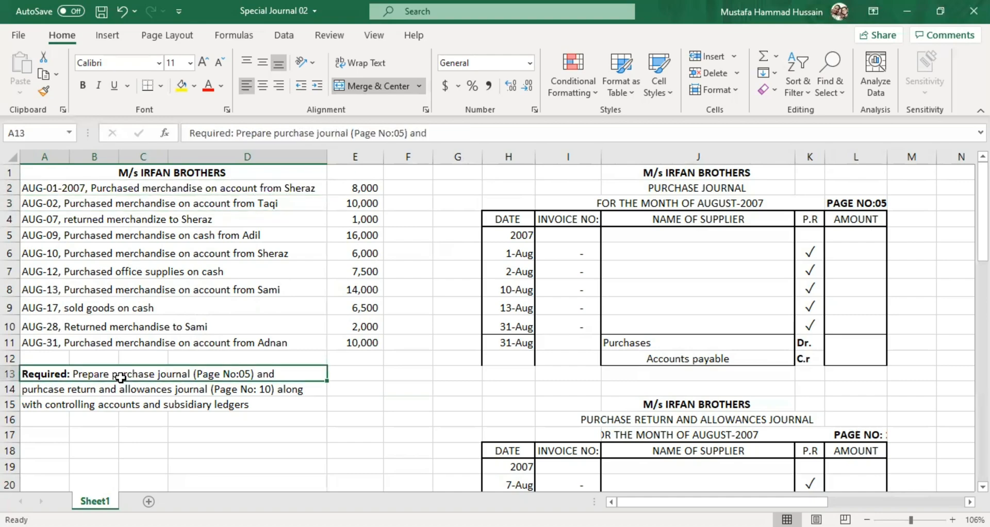
pyautogui.click(165, 388)
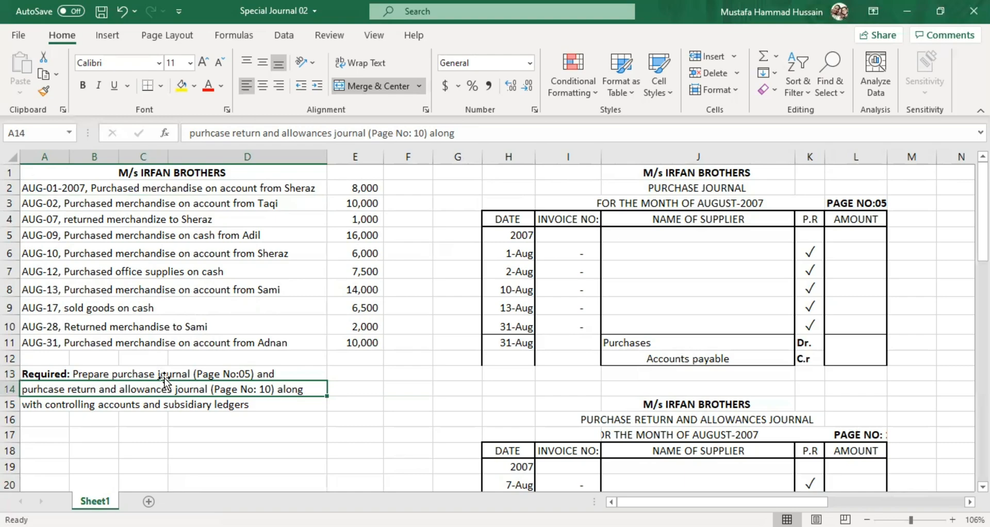
pyautogui.click(132, 372)
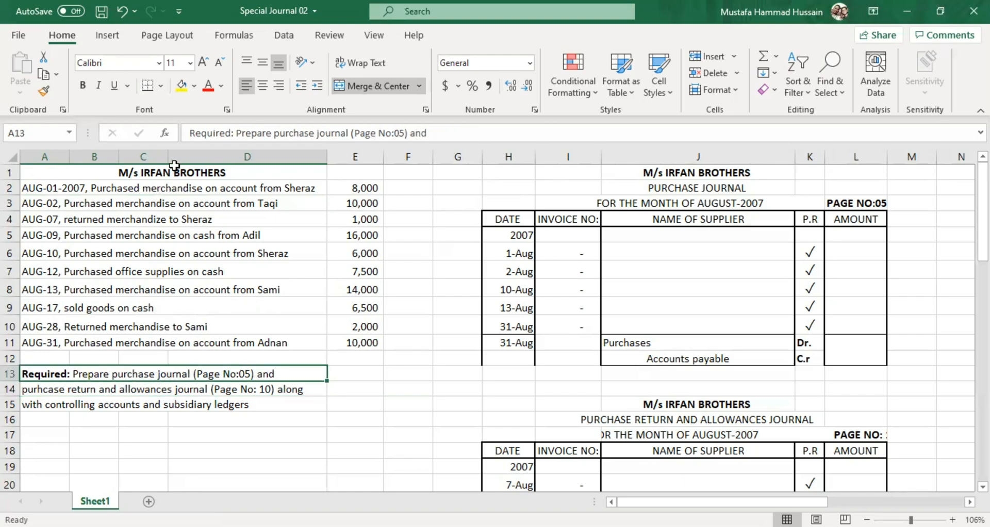
pyautogui.click(177, 171)
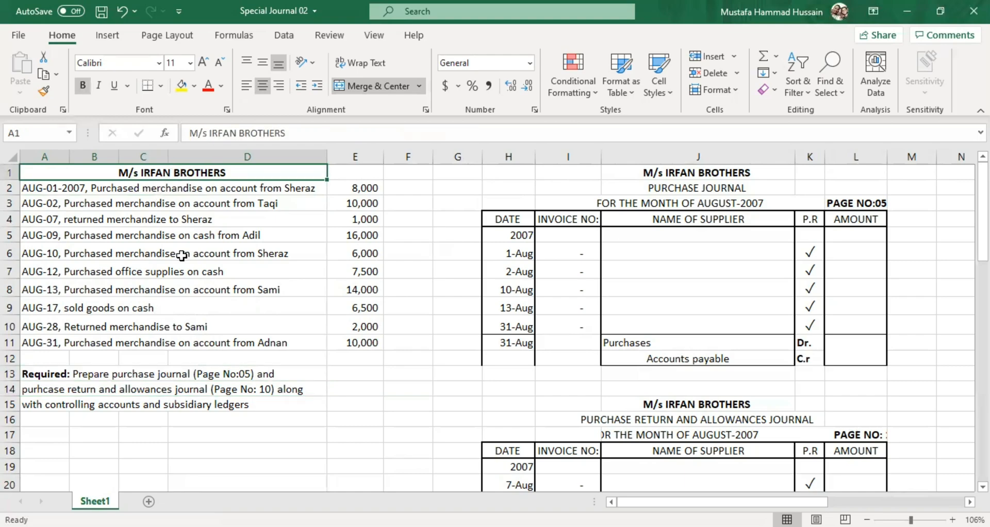
pyautogui.click(128, 375)
pyautogui.doubleClick(129, 375)
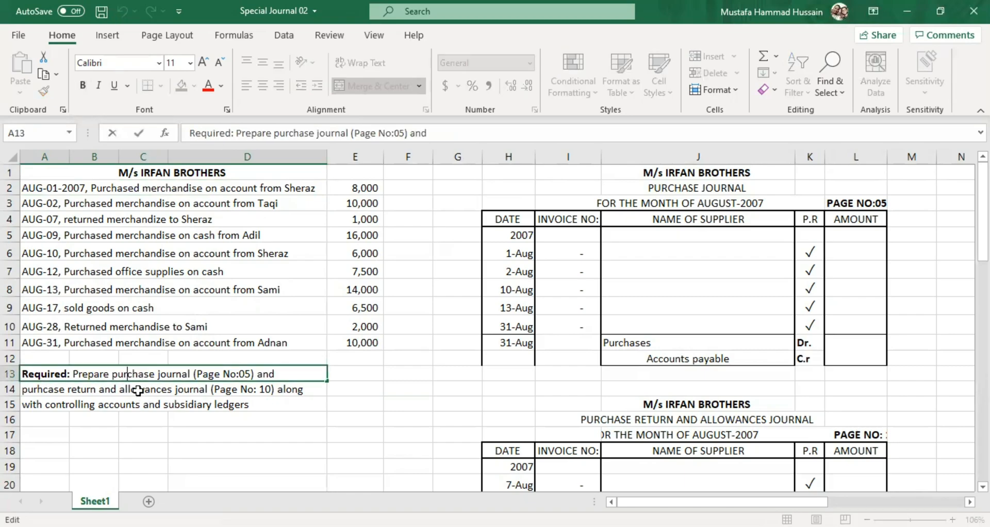
pyautogui.click(138, 391)
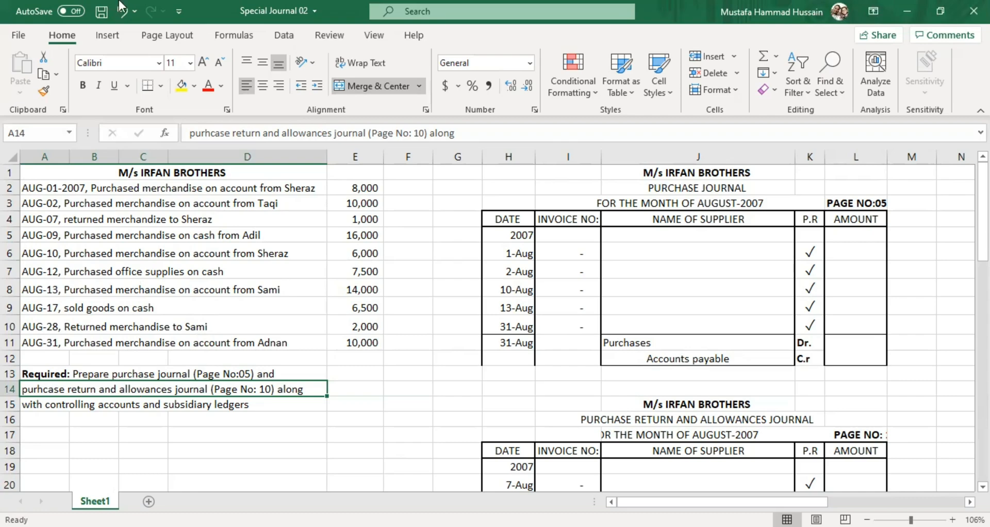
# Step: Examine the August 1, 2 and 7 transactions, checking the August 7 return against the August 1 purchase
pyautogui.click(180, 187)
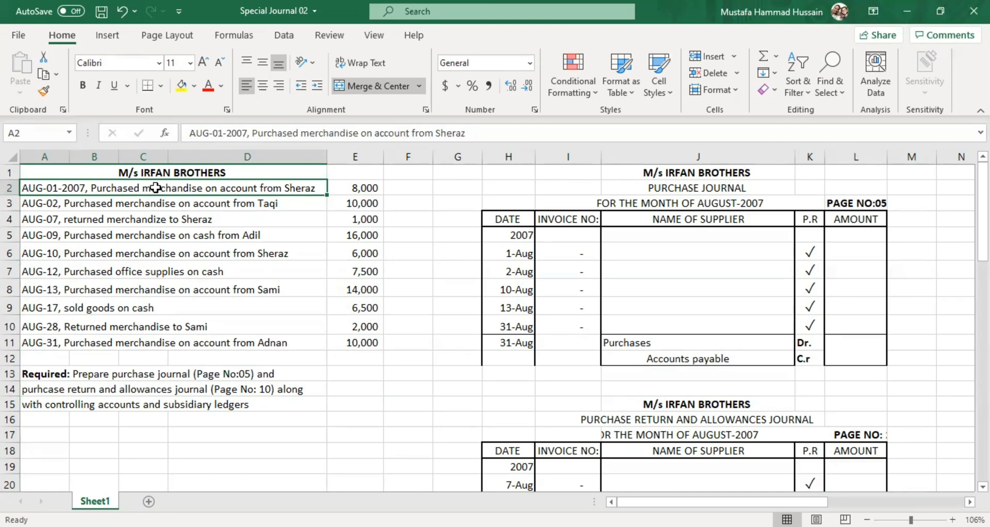
pyautogui.click(164, 203)
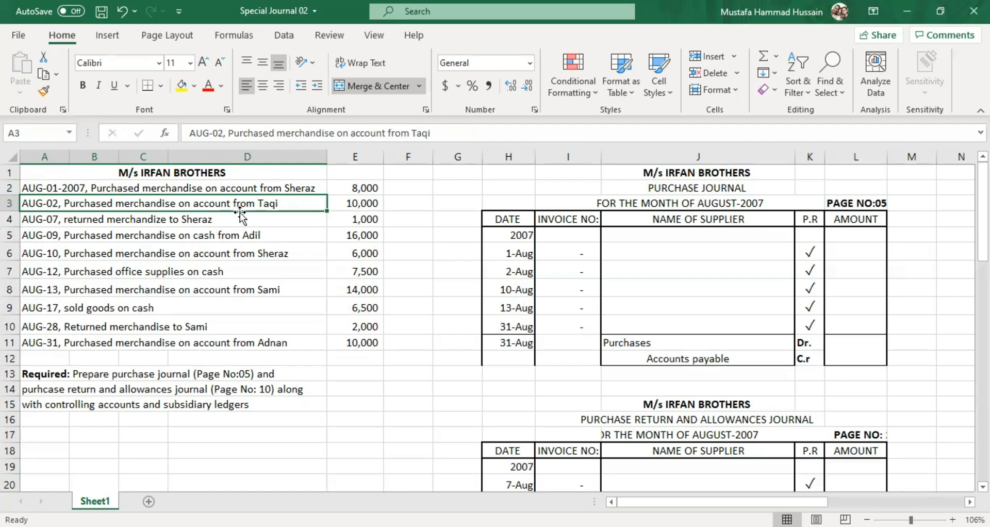
pyautogui.click(149, 219)
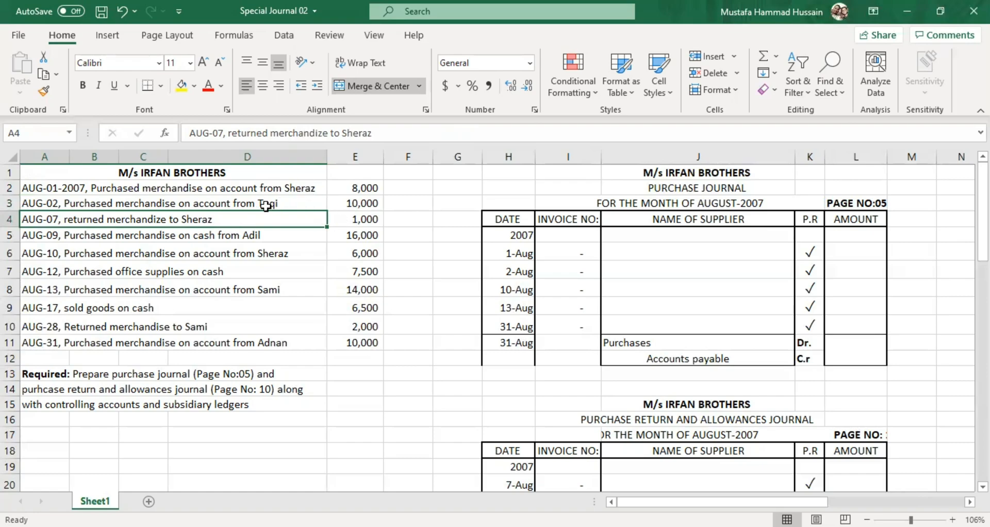
pyautogui.click(263, 189)
pyautogui.click(220, 216)
pyautogui.click(224, 187)
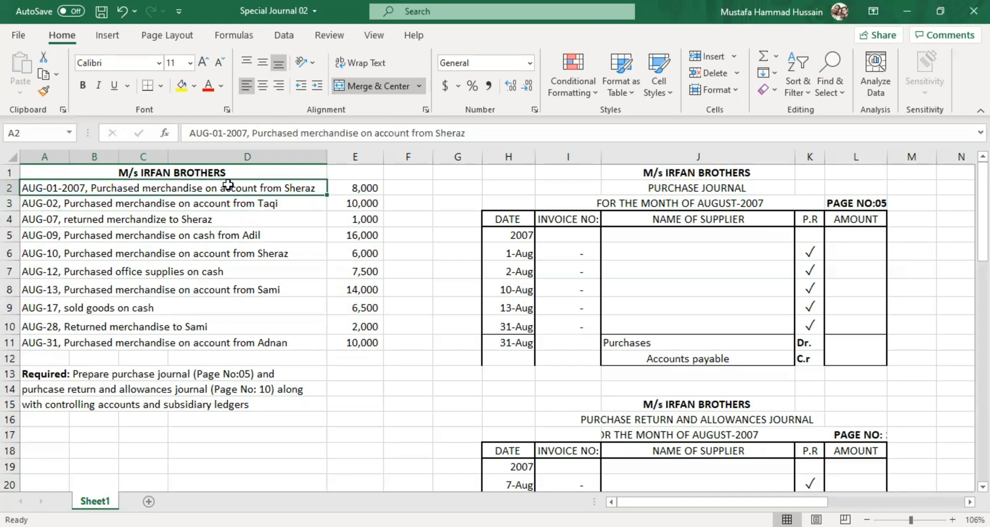
pyautogui.click(216, 219)
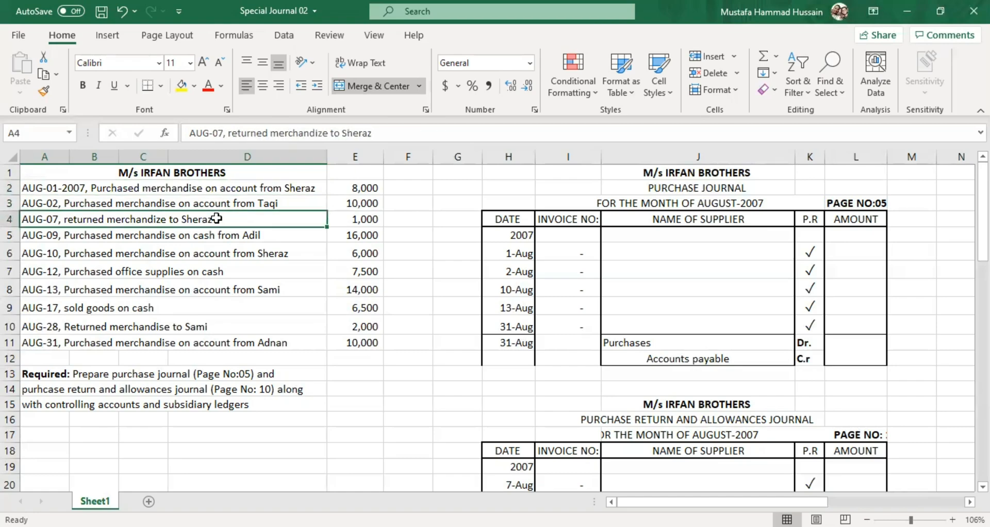
# Step: Highlight the August 9 cash purchase in row 5, both description and amount, with a yellow fill
pyautogui.click(178, 240)
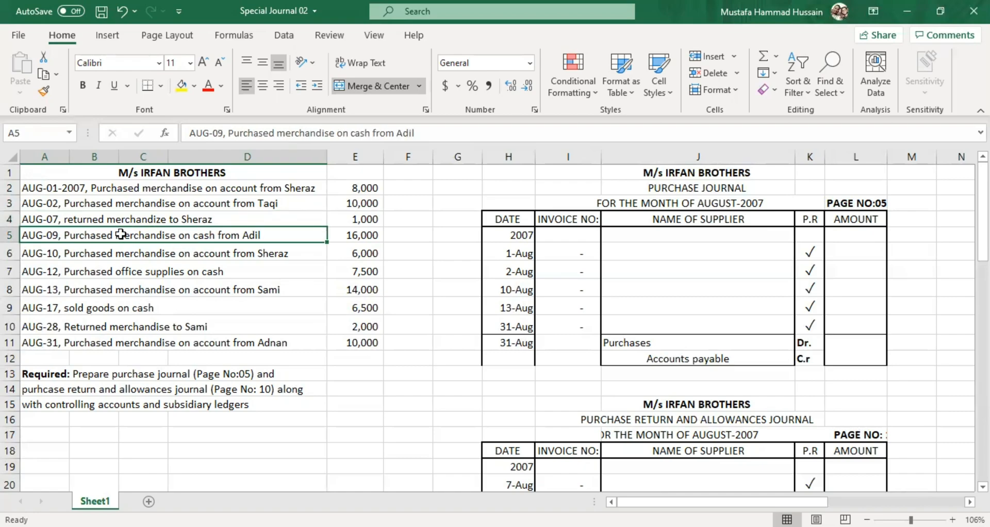
pyautogui.doubleClick(184, 238)
pyautogui.click(341, 235)
pyautogui.click(79, 236)
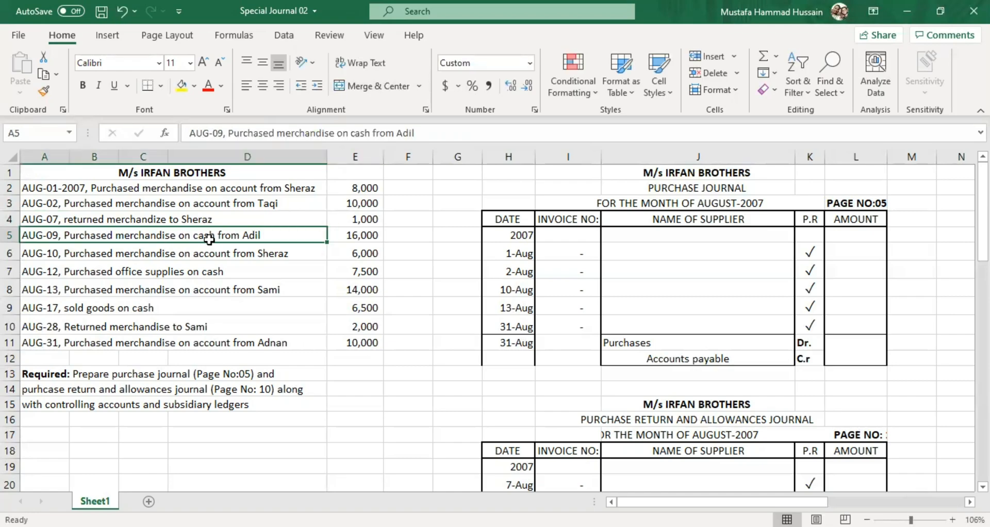
pyautogui.click(229, 284)
pyautogui.click(182, 237)
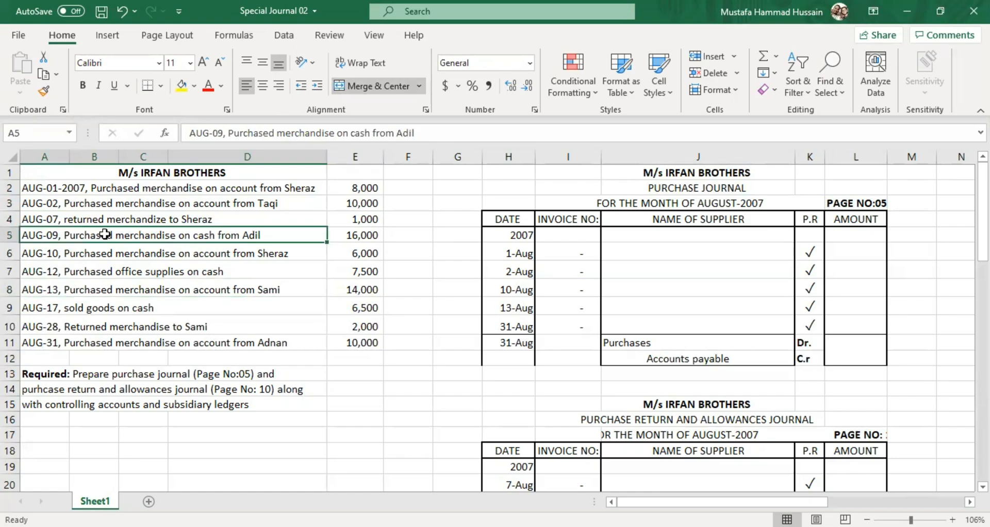
pyautogui.click(181, 85)
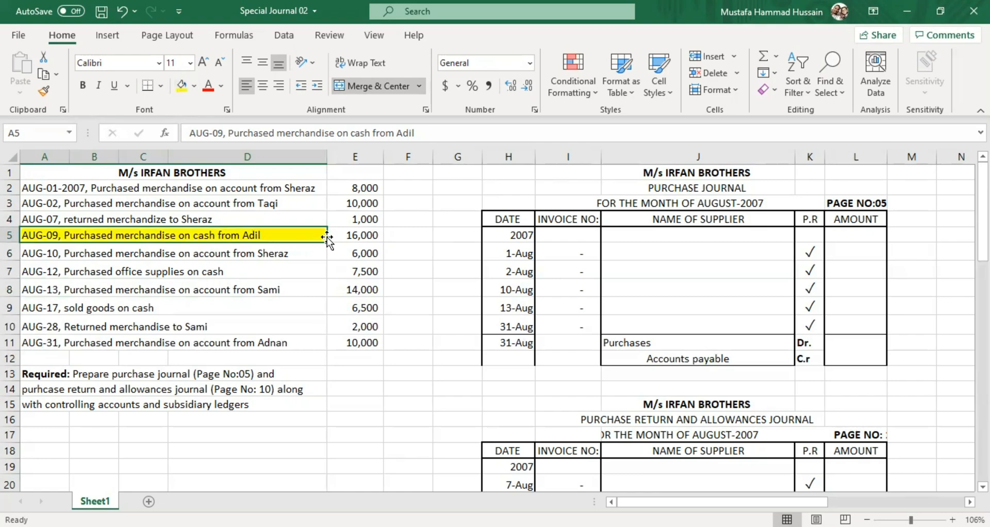
pyautogui.click(329, 236)
pyautogui.click(183, 91)
pyautogui.click(267, 304)
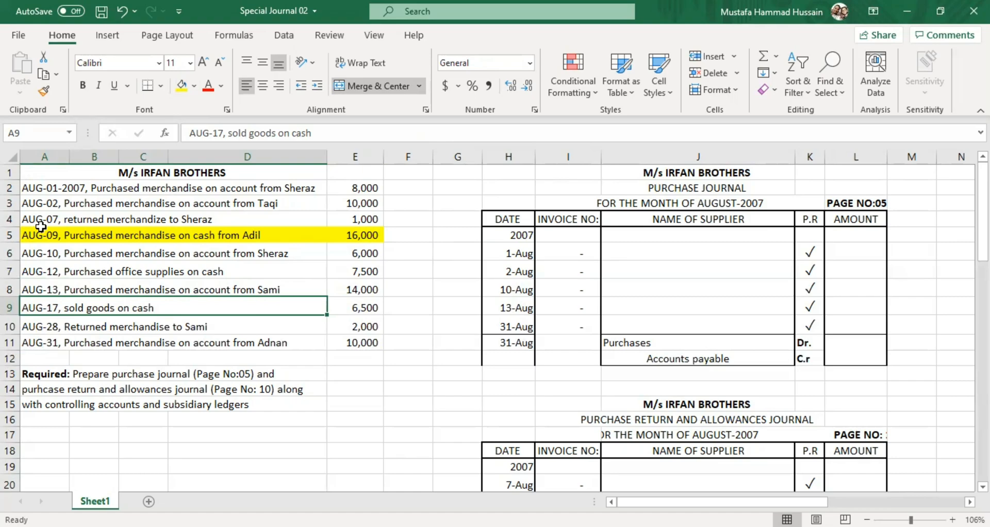
# Step: Examine the wording of the August 9 transaction, focusing on "merchandise" and "on cash", leaving the text unedited
pyautogui.click(167, 234)
pyautogui.doubleClick(167, 234)
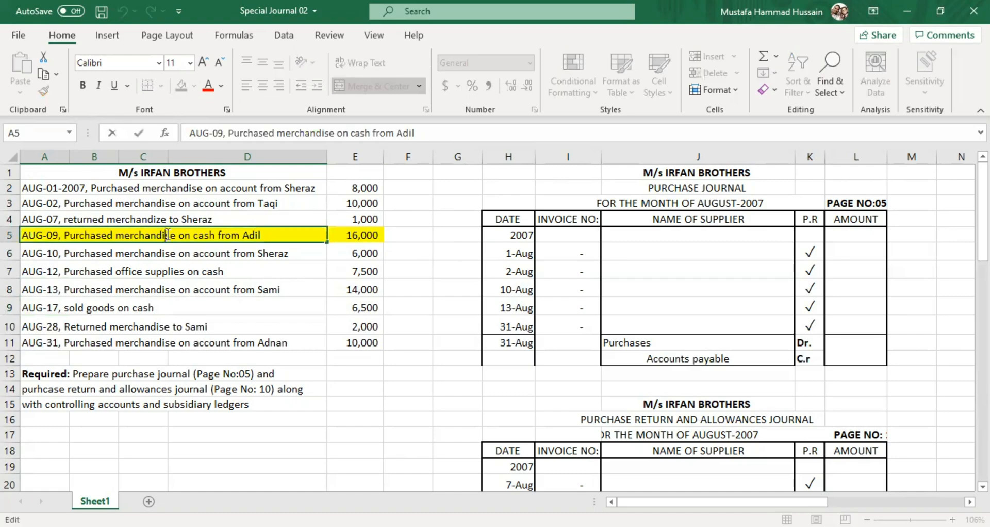
pyautogui.moveTo(175, 235); pyautogui.dragTo(130, 234)
pyautogui.moveTo(214, 235); pyautogui.dragTo(181, 233)
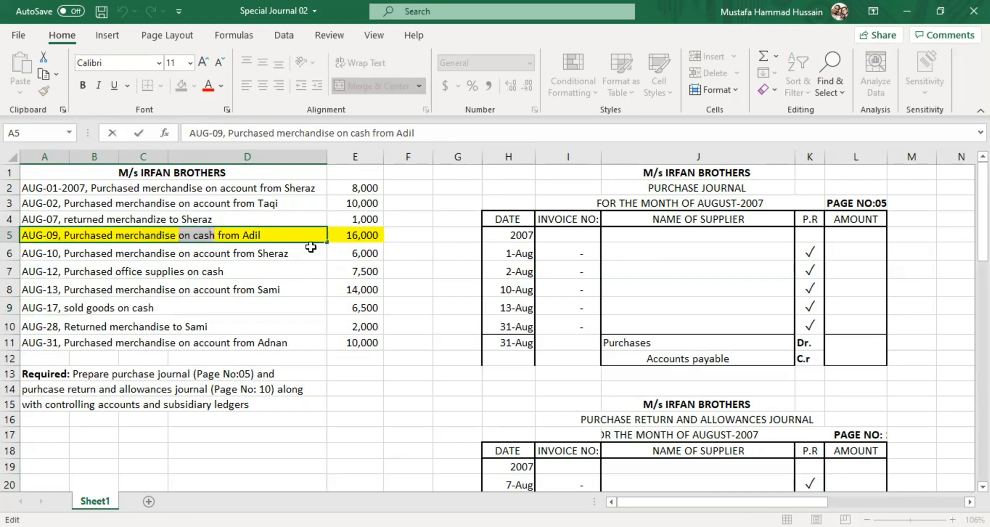
pyautogui.press('Return')
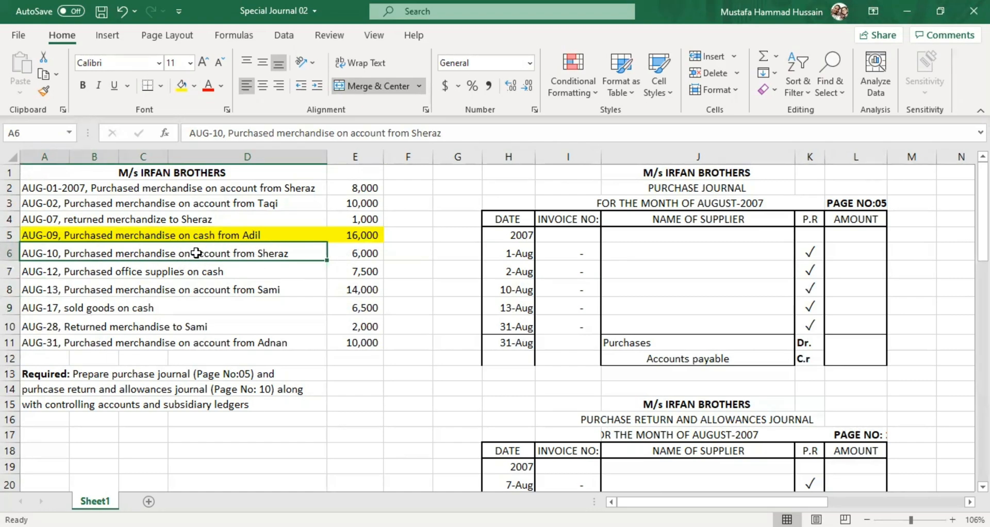
# Step: Examine the August 10 purchase and the August 12 transaction, focusing on the words "office supplies on cash"
pyautogui.click(336, 251)
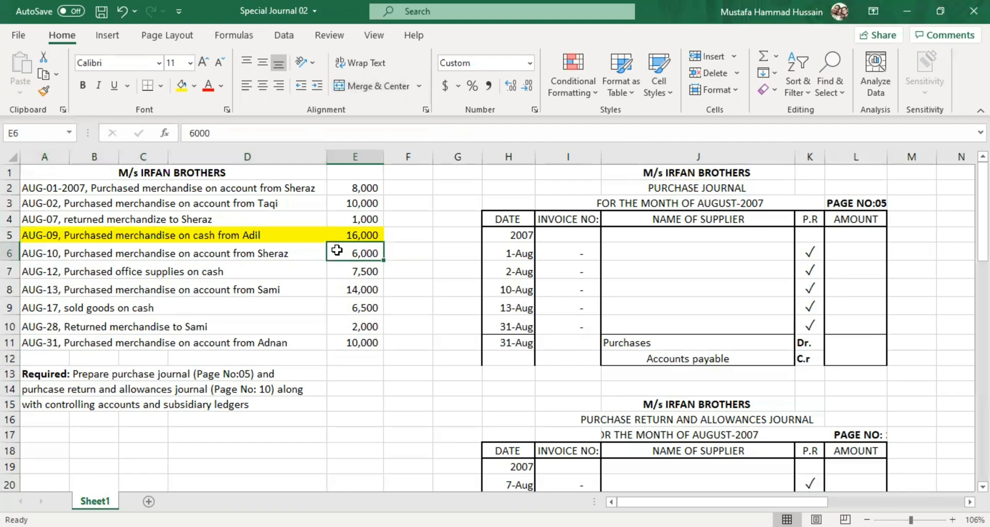
pyautogui.click(120, 267)
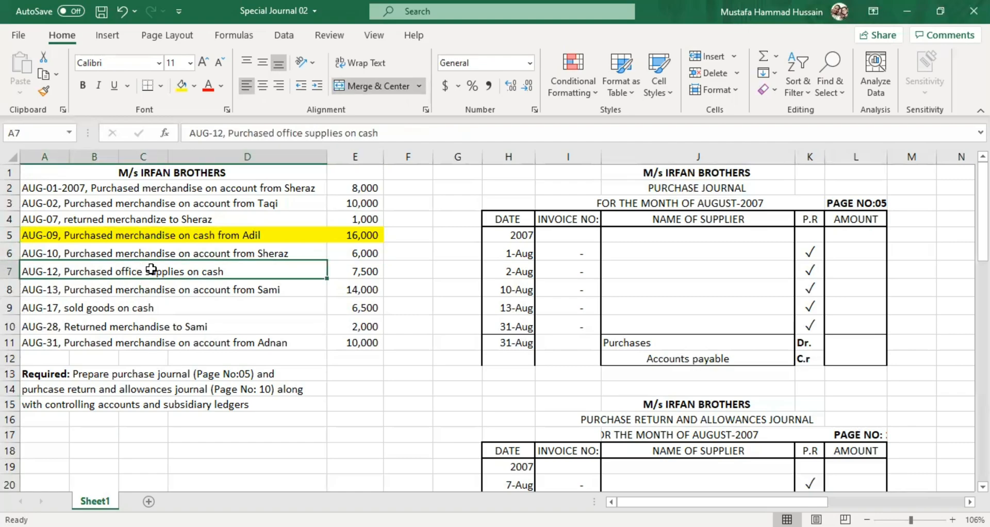
pyautogui.doubleClick(229, 269)
pyautogui.moveTo(187, 273); pyautogui.dragTo(126, 275)
pyautogui.moveTo(227, 272); pyautogui.dragTo(127, 272)
pyautogui.click(220, 271)
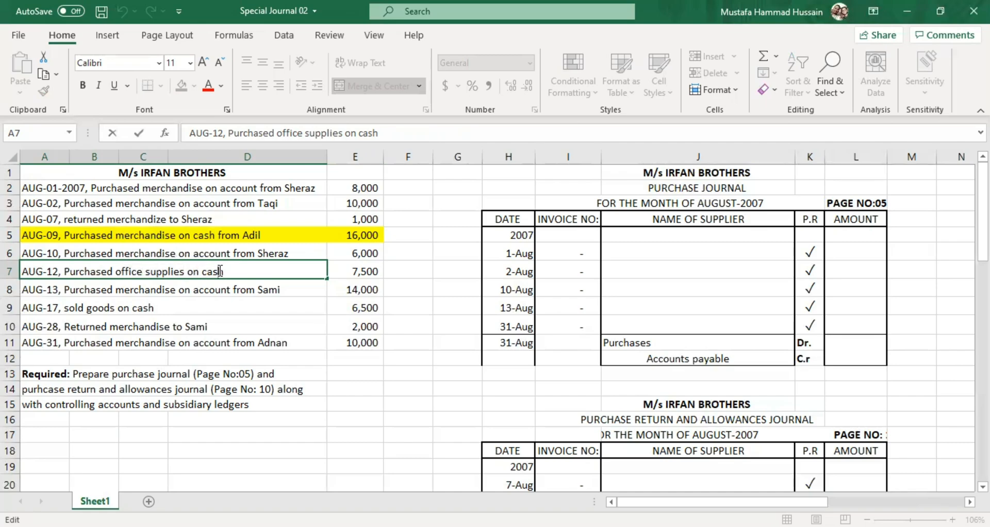
pyautogui.click(335, 269)
# Step: Highlight the August 12 office supplies purchase in row 7, both description and amount, with a yellow fill
pyautogui.click(217, 269)
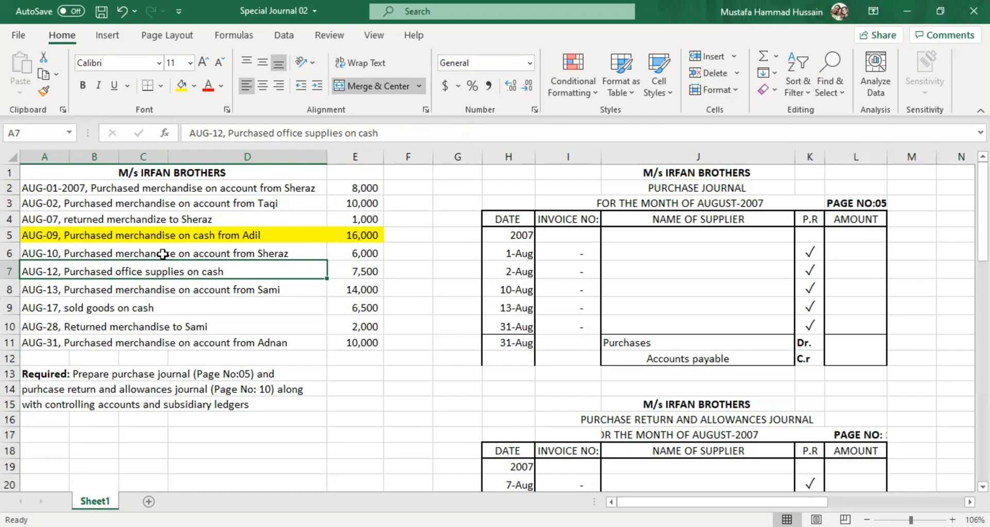
pyautogui.click(180, 85)
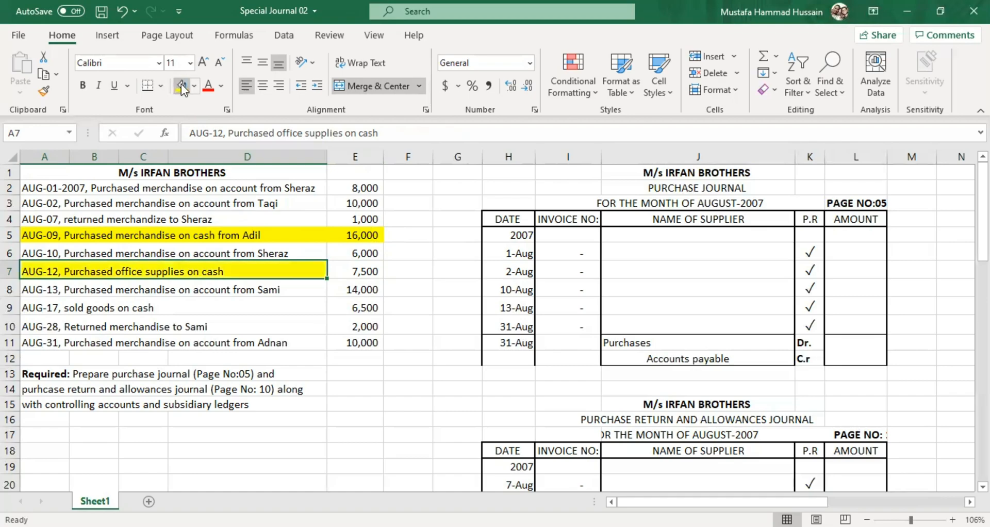
pyautogui.click(355, 274)
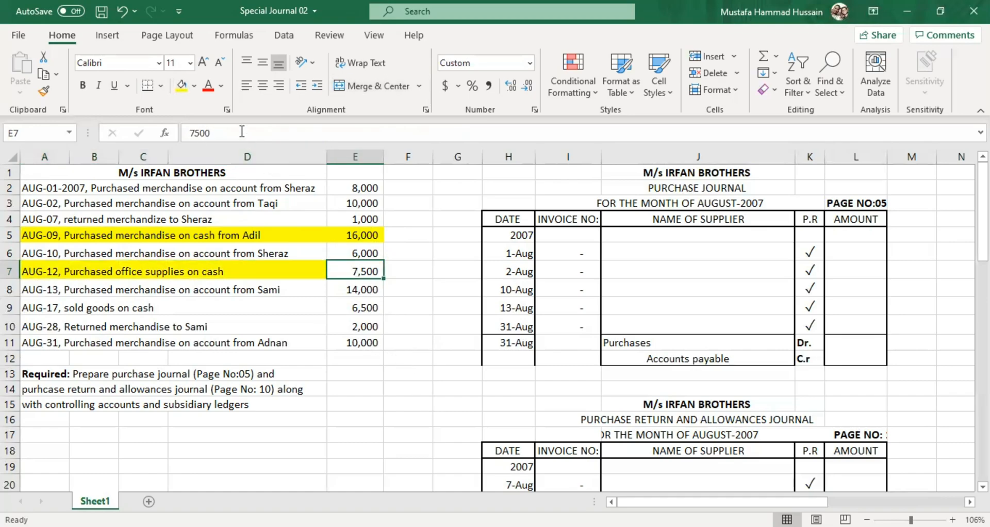
pyautogui.click(181, 85)
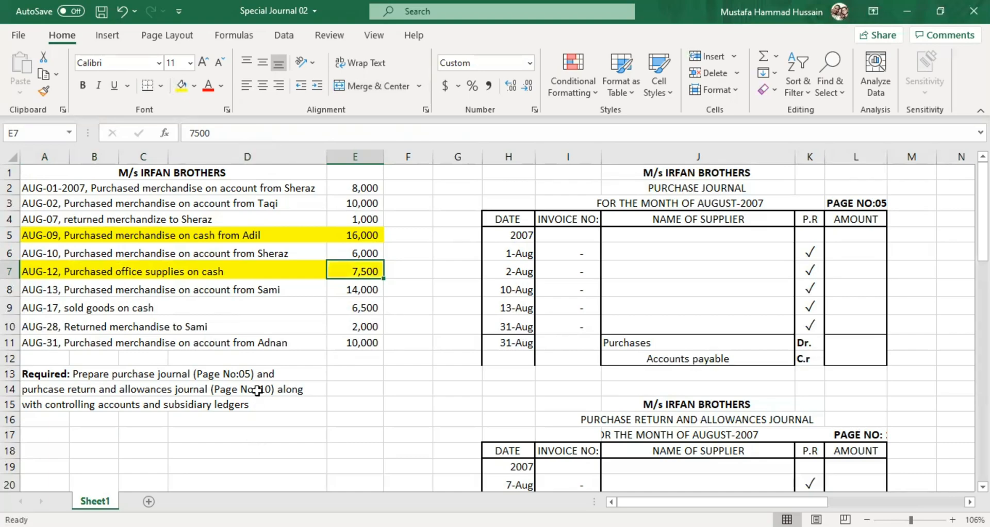
# Step: Examine the August 13 purchase on account and the wording of the August 17 cash sale, leaving the text unedited
pyautogui.click(204, 291)
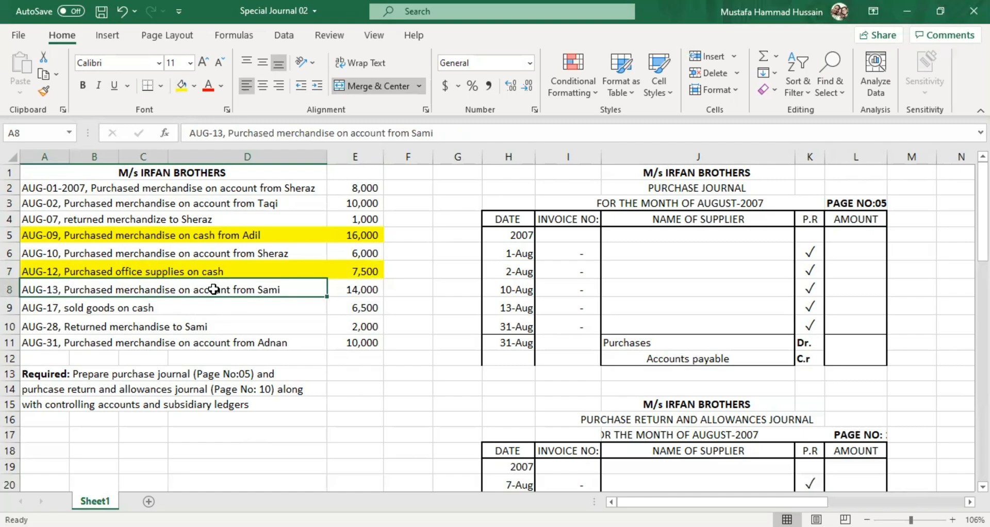
pyautogui.click(348, 290)
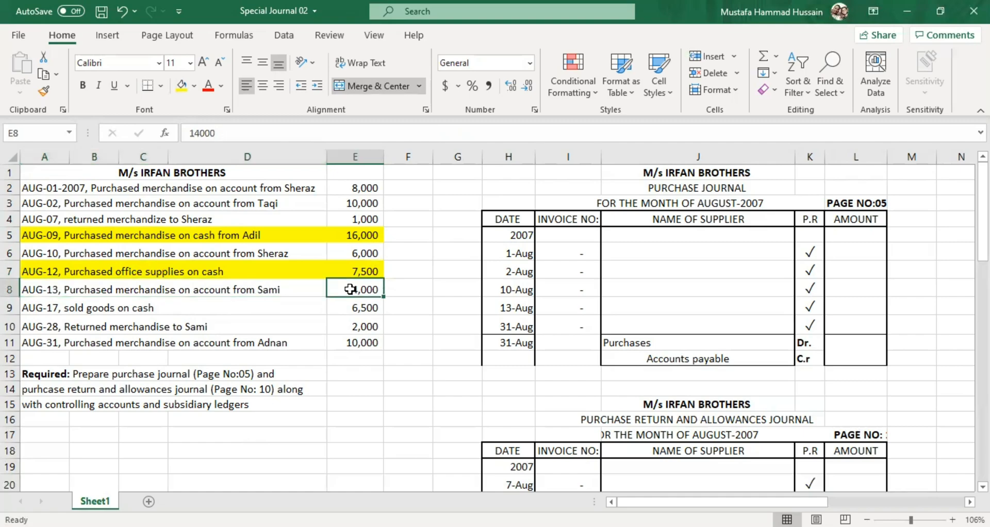
pyautogui.click(286, 288)
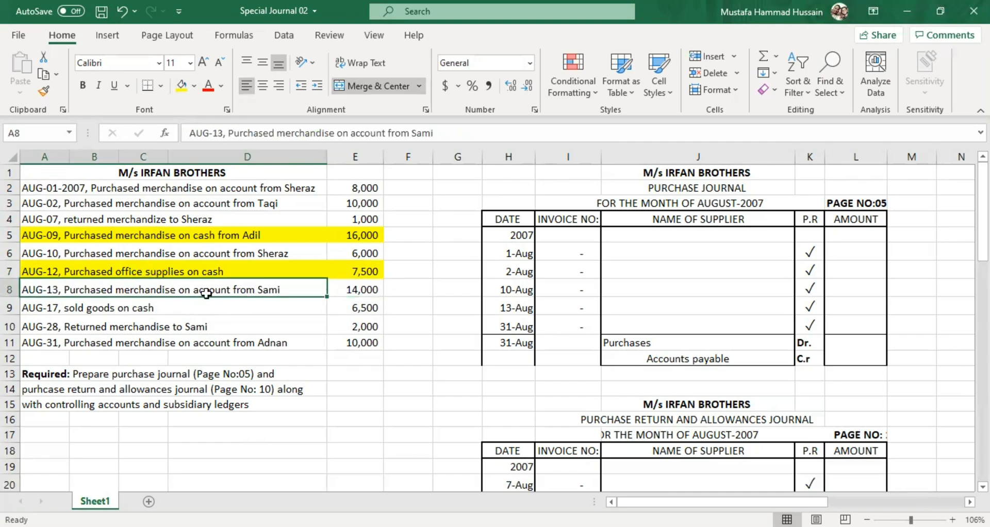
pyautogui.click(114, 310)
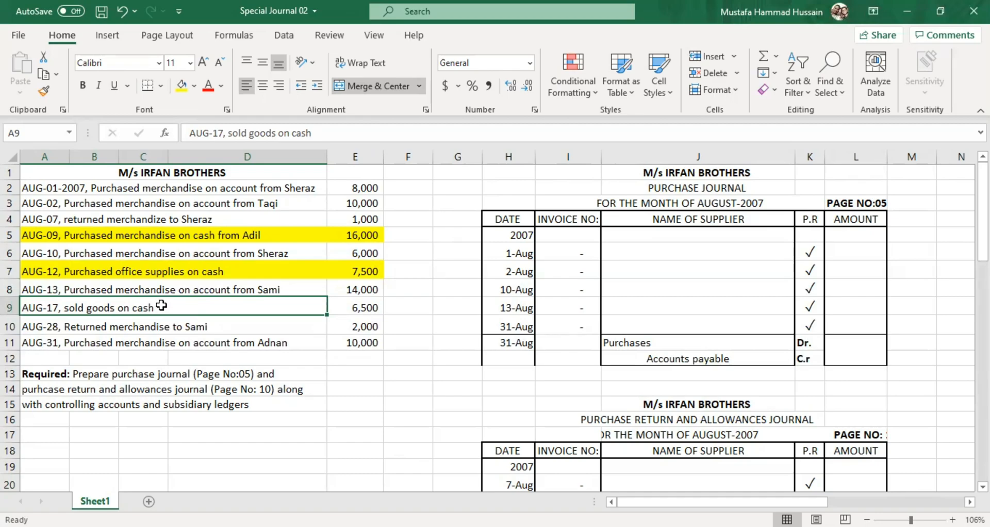
pyautogui.doubleClick(114, 308)
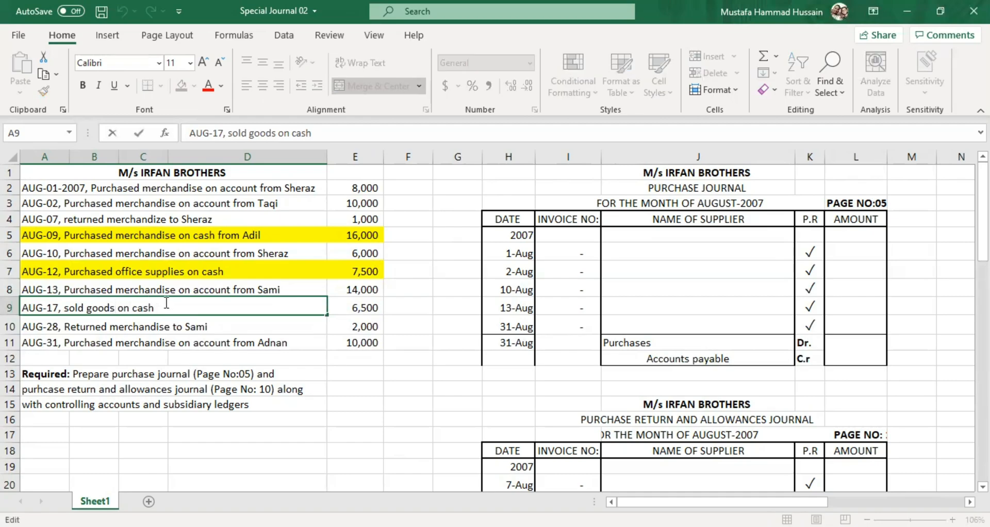
pyautogui.doubleClick(145, 308)
pyautogui.click(155, 326)
# Step: Highlight the August 17 cash sale in row 9, both description and amount, with a yellow fill
pyautogui.click(179, 303)
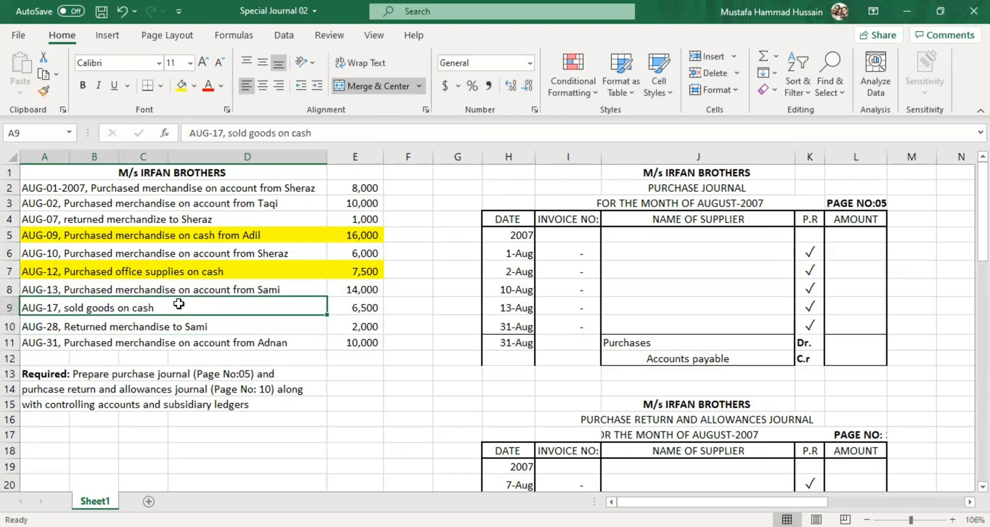
pyautogui.click(187, 83)
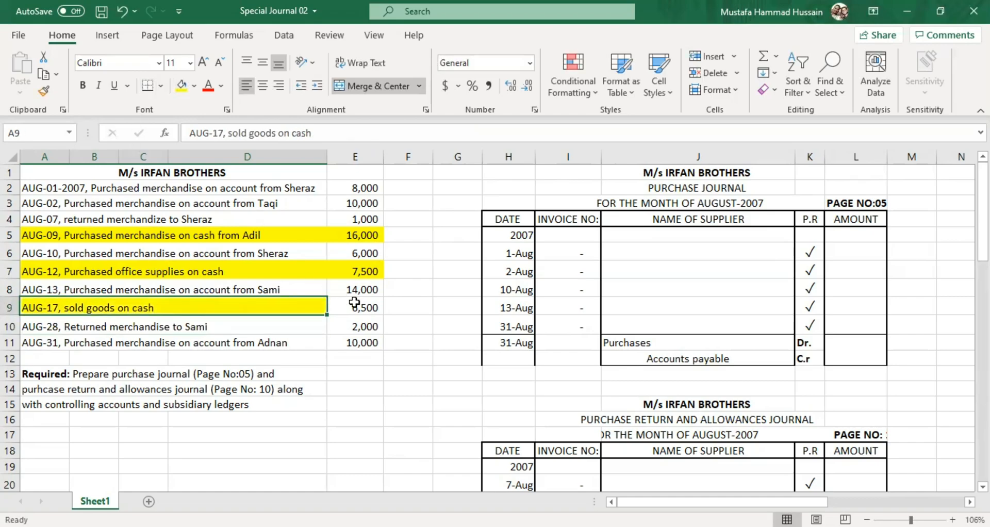
pyautogui.click(356, 307)
pyautogui.click(175, 85)
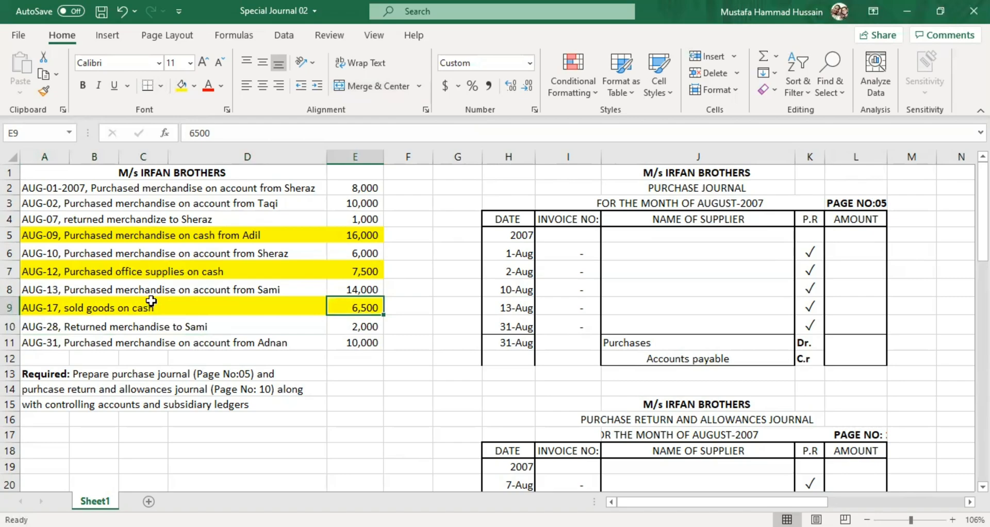
# Step: Examine the August 17, 28 and 31 transactions, checking the August 28 return against the August 13 purchase
pyautogui.click(155, 326)
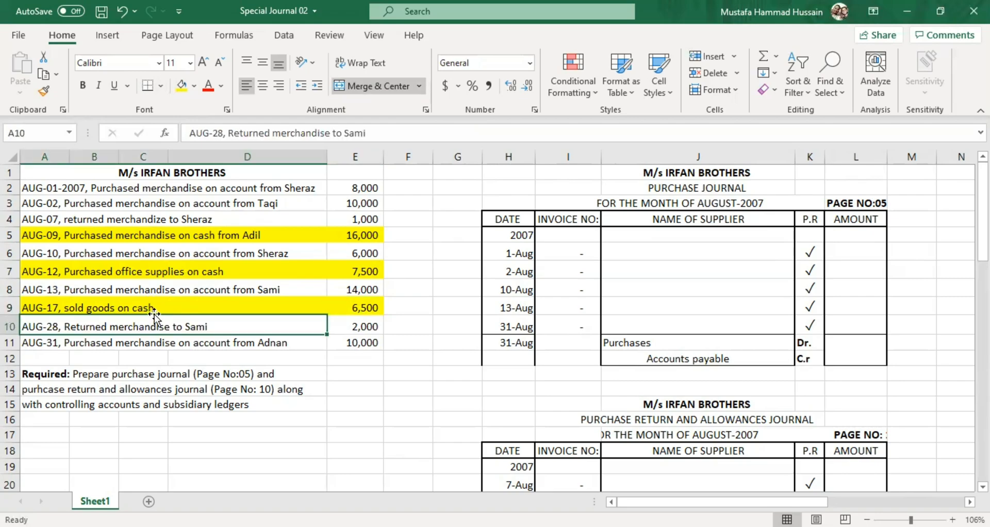
pyautogui.doubleClick(157, 309)
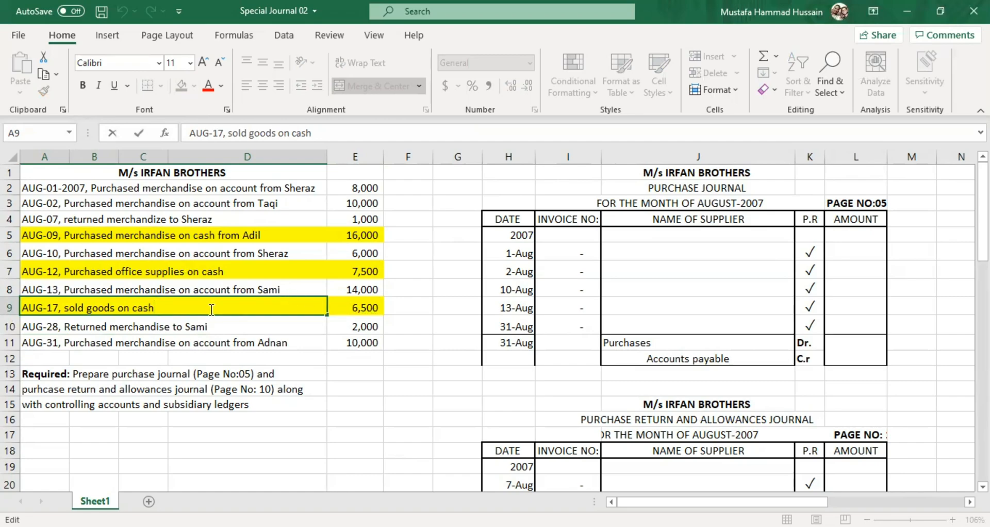
pyautogui.click(189, 321)
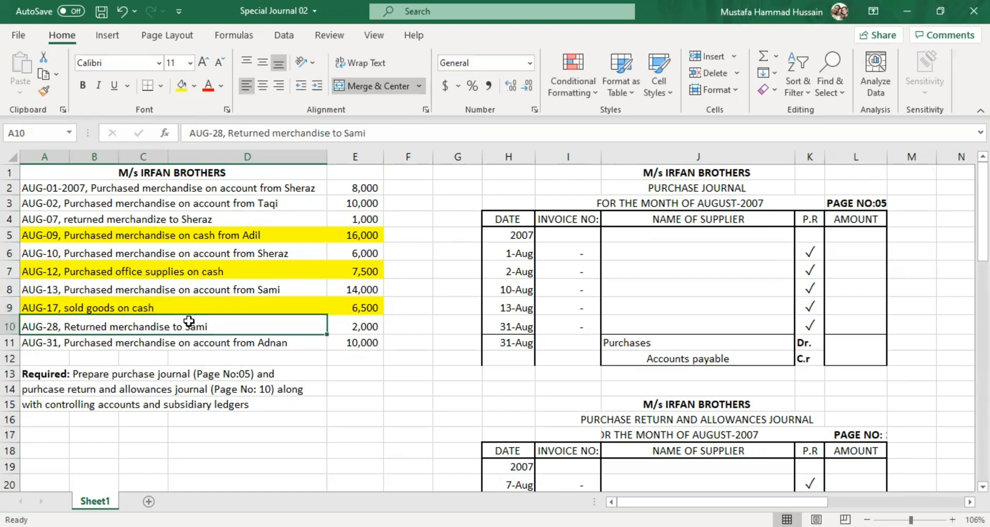
pyautogui.click(204, 288)
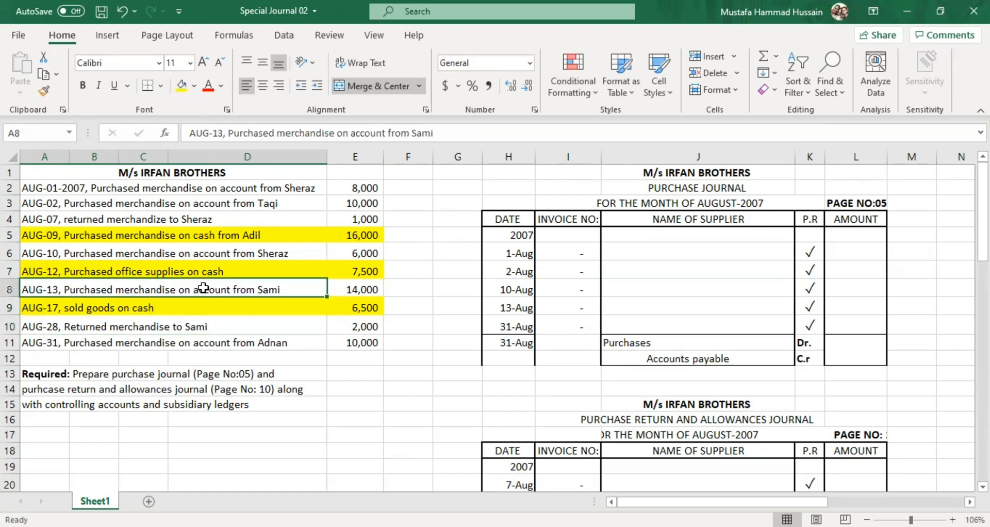
pyautogui.click(205, 324)
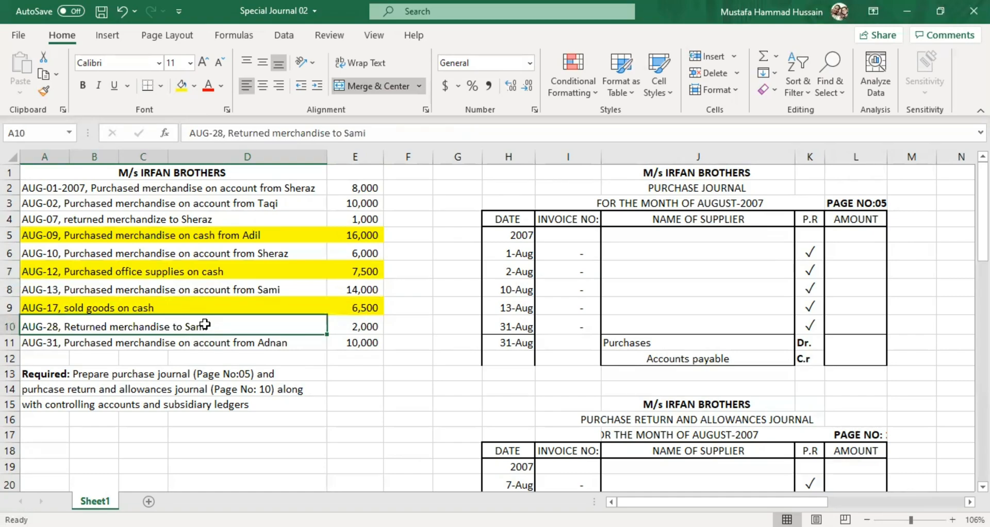
pyautogui.click(134, 345)
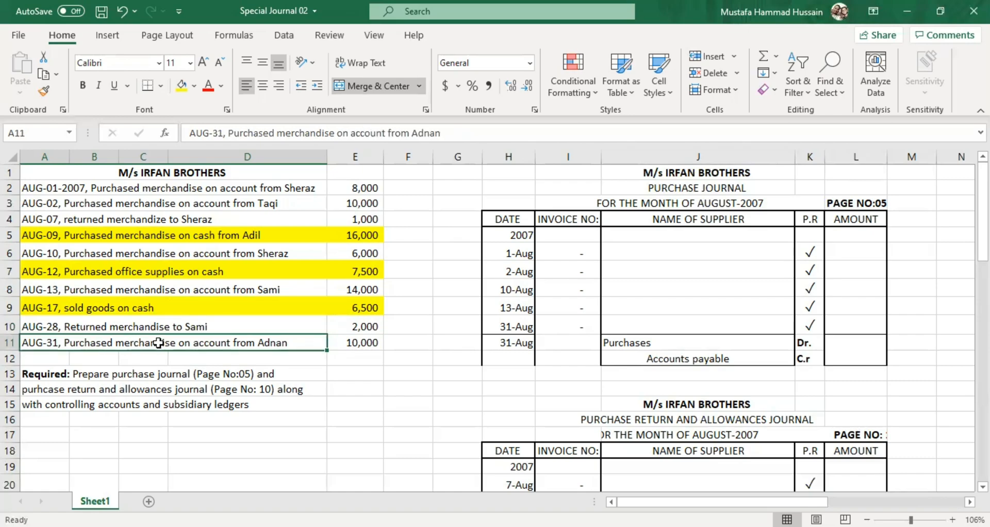
pyautogui.click(367, 347)
pyautogui.click(311, 341)
# Step: Mark the three highlighted transactions in rows 5, 7 and 9 with "ir" in column F
pyautogui.click(122, 235)
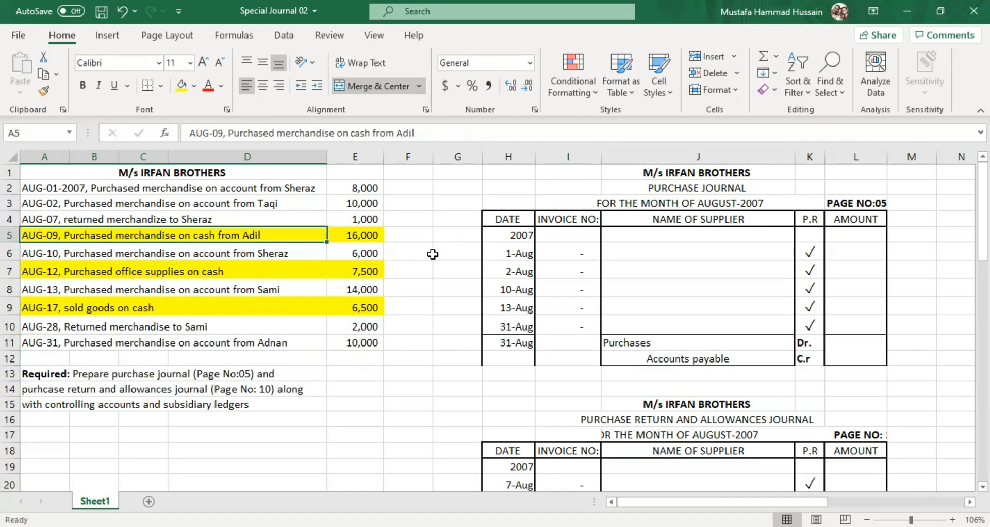
pyautogui.doubleClick(399, 233)
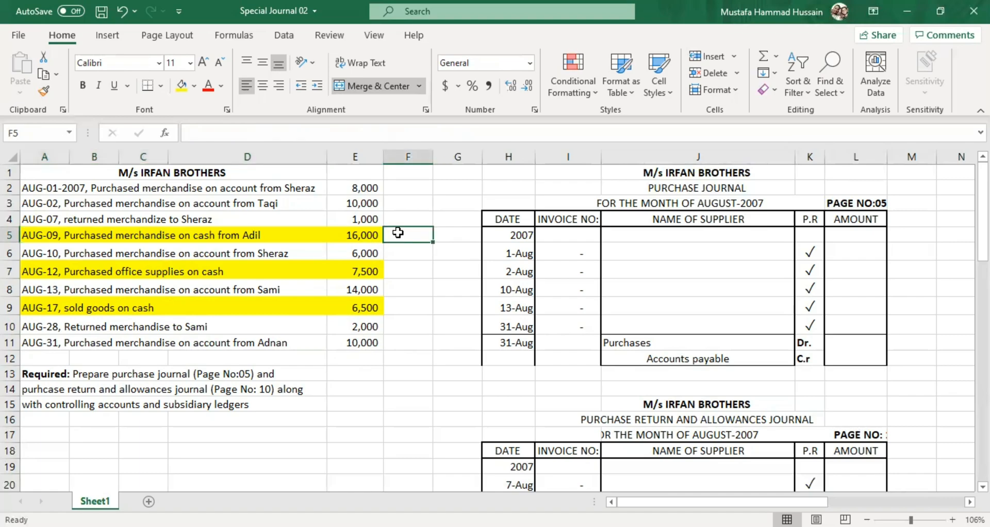
pyautogui.write('ir')
pyautogui.click(420, 264)
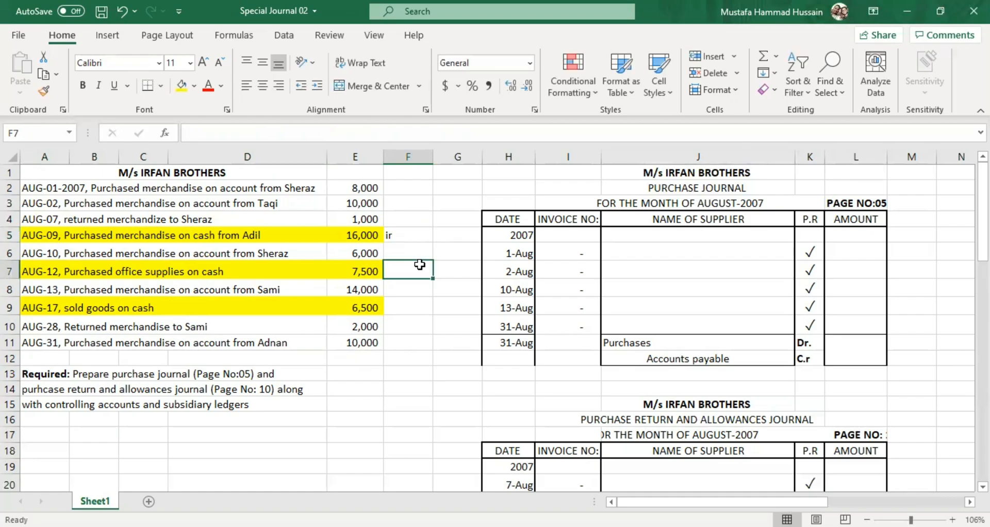
pyautogui.write('ir')
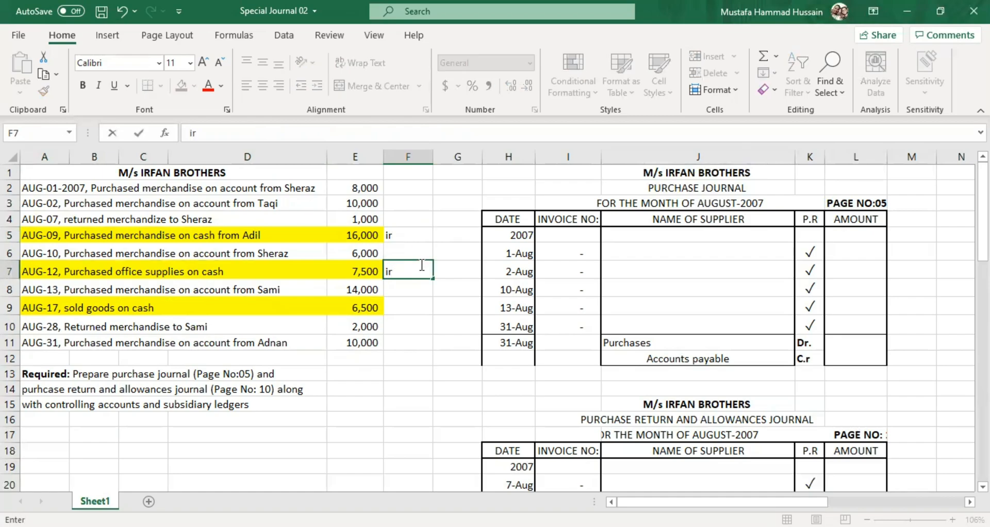
pyautogui.click(409, 310)
pyautogui.write('ir')
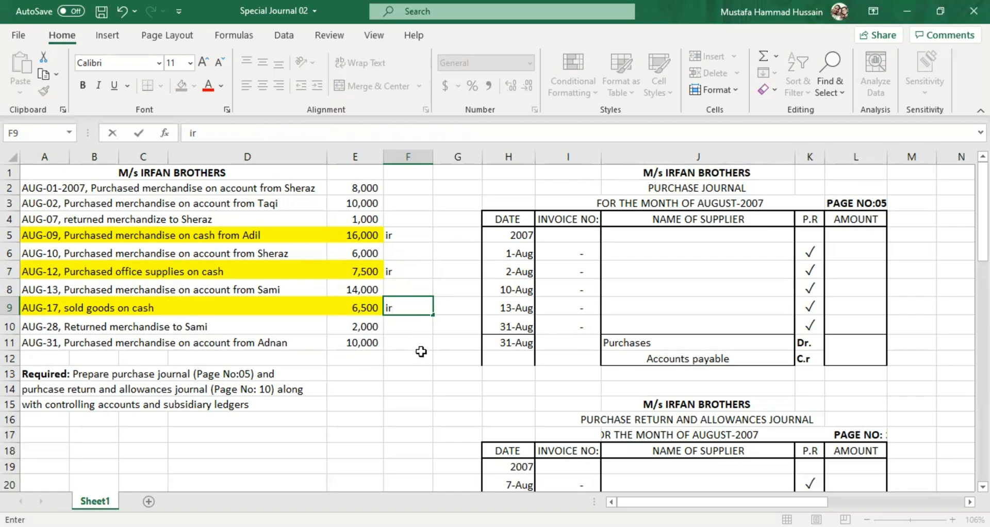
pyautogui.click(420, 356)
# Step: Clear the "ir" marks from cells F9, F7 and F5
pyautogui.click(418, 305)
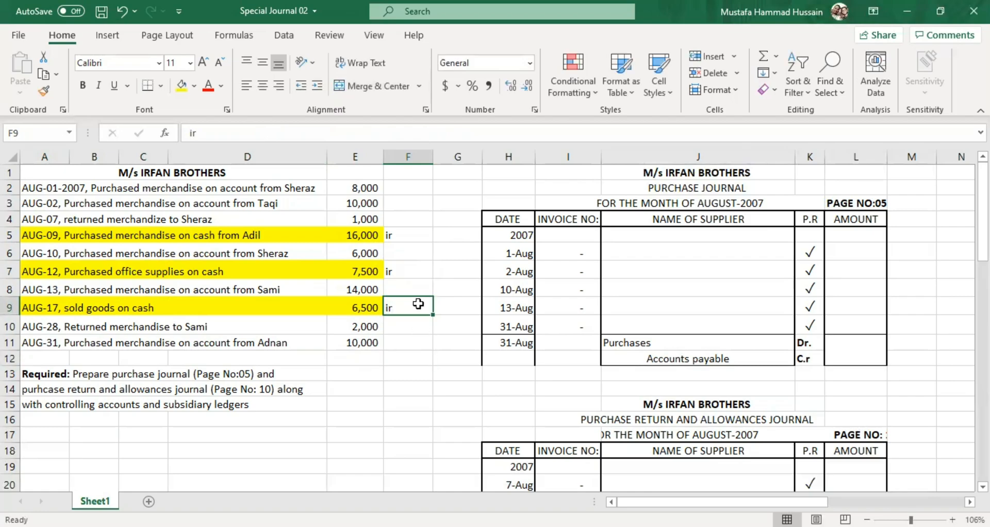
pyautogui.press('BackSpace')
pyautogui.click(416, 273)
pyautogui.press('BackSpace')
pyautogui.click(415, 238)
pyautogui.press('BackSpace')
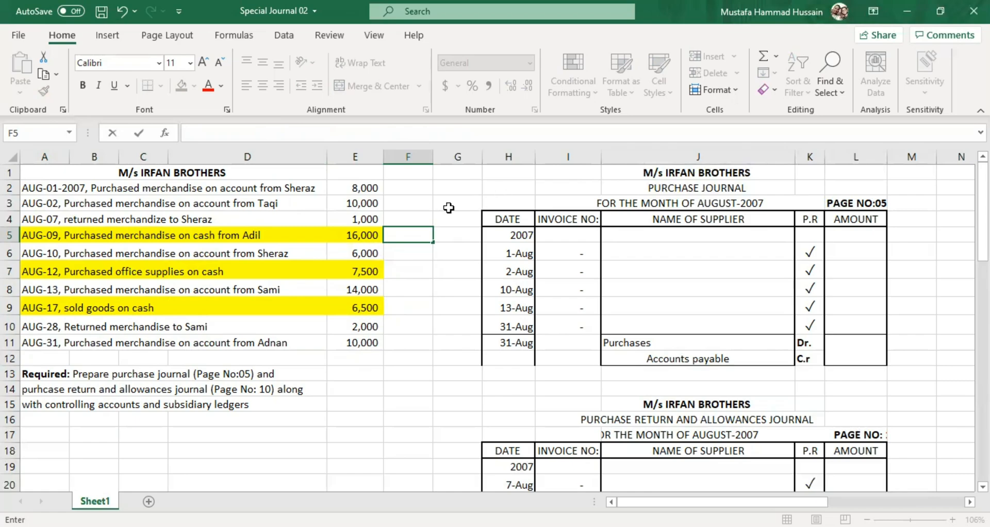
# Step: Compare the purchase journal's company name and title headings with the transaction list and the requirement in row 13
pyautogui.click(137, 357)
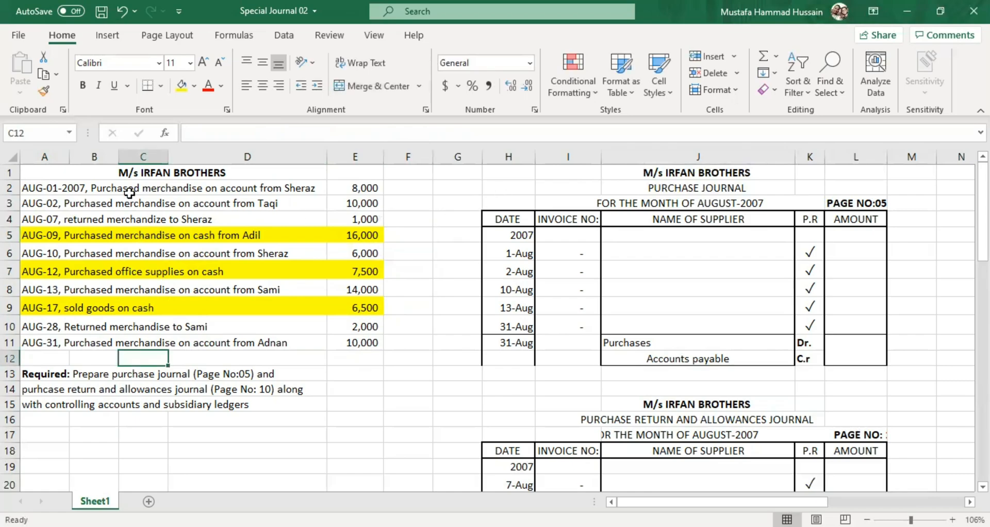
pyautogui.click(129, 192)
pyautogui.click(583, 191)
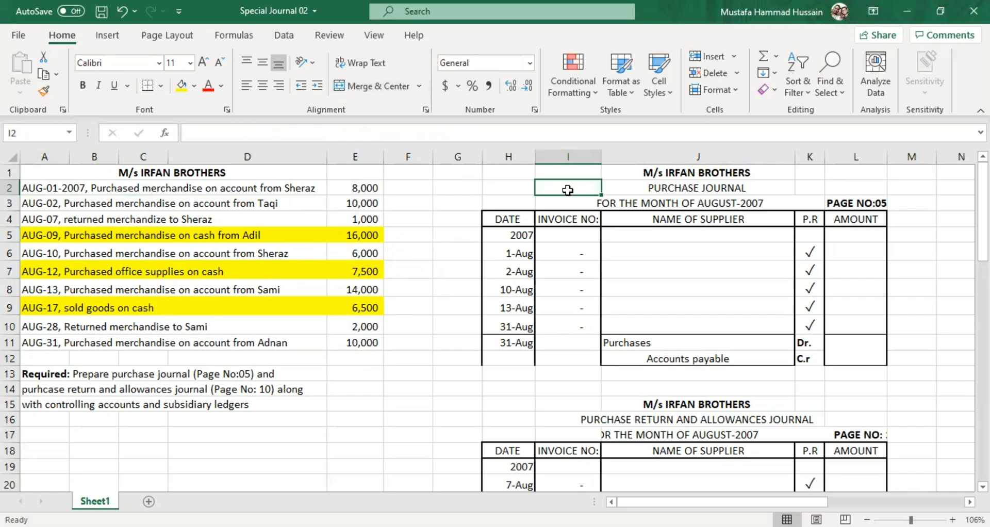
pyautogui.click(214, 171)
pyautogui.click(654, 178)
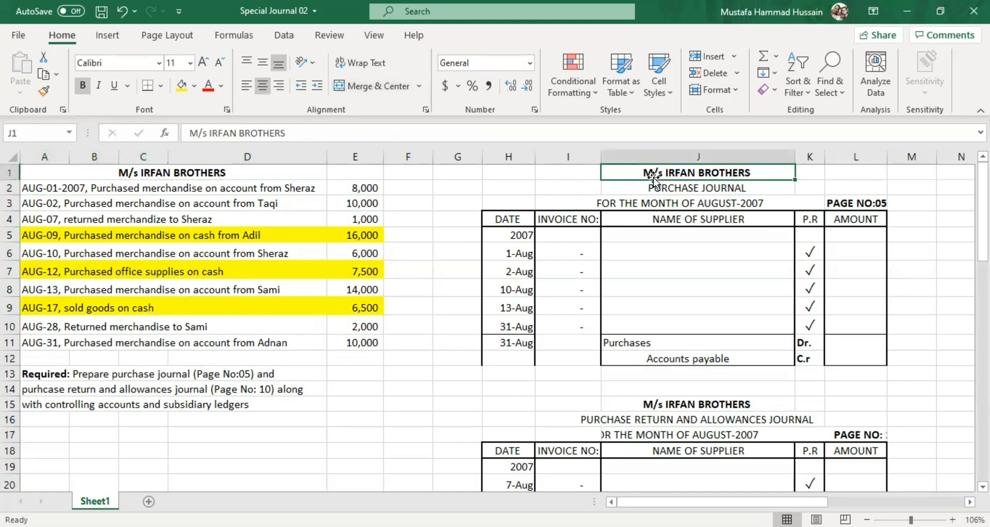
pyautogui.hscroll(3, 590, 190)
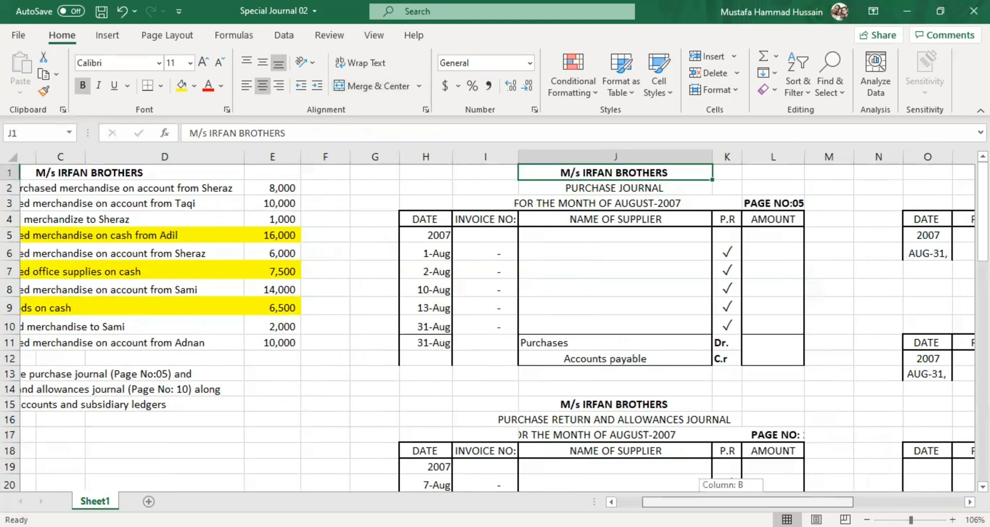
pyautogui.click(589, 190)
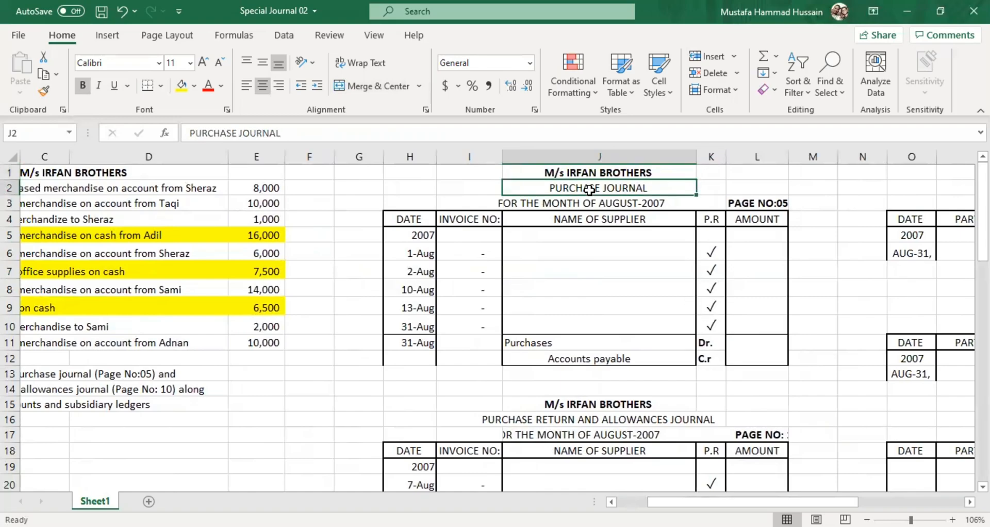
pyautogui.hscroll(-3, 411, 450)
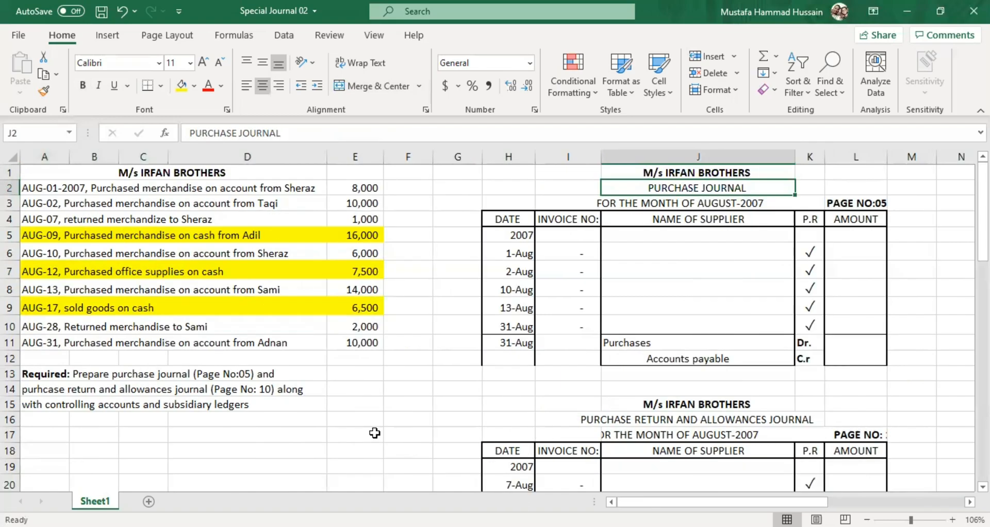
pyautogui.click(147, 374)
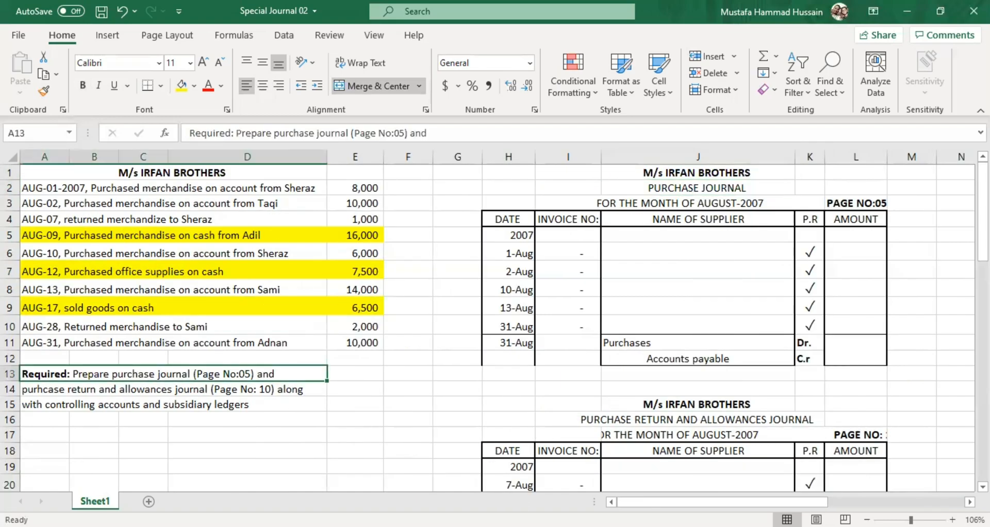
# Step: Examine the purchase journal's title, month and page headings and its date, invoice number, supplier, P.R and amount columns
pyautogui.moveTo(694, 502); pyautogui.dragTo(742, 502)
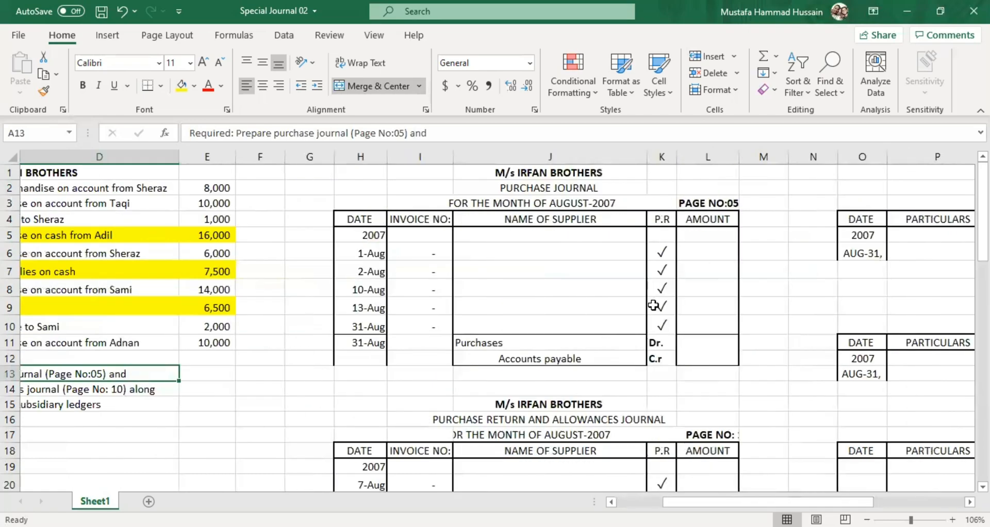
pyautogui.doubleClick(567, 187)
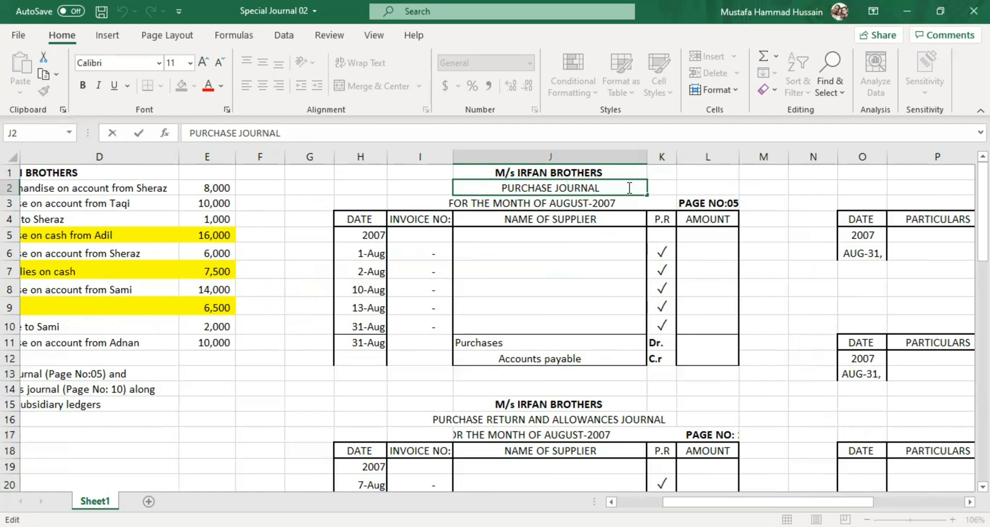
pyautogui.click(625, 203)
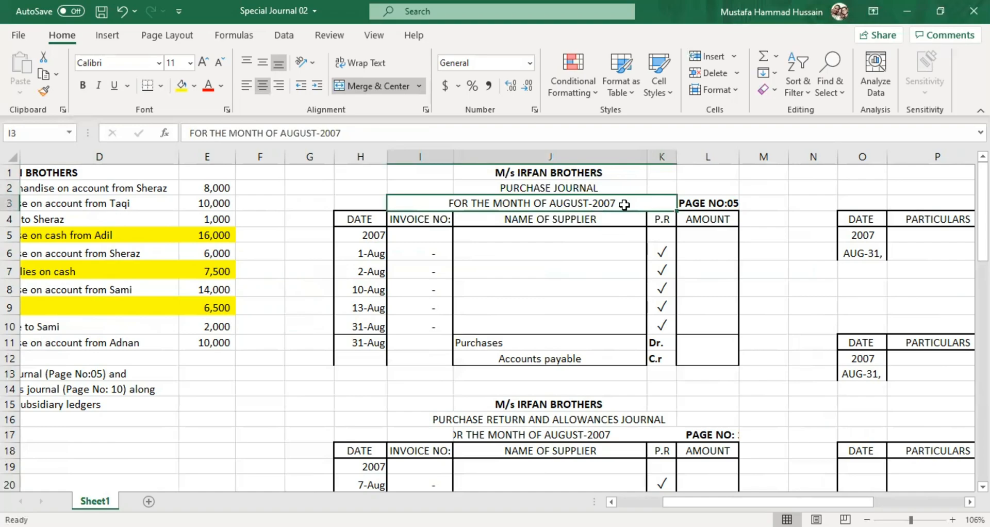
pyautogui.click(527, 312)
pyautogui.click(363, 216)
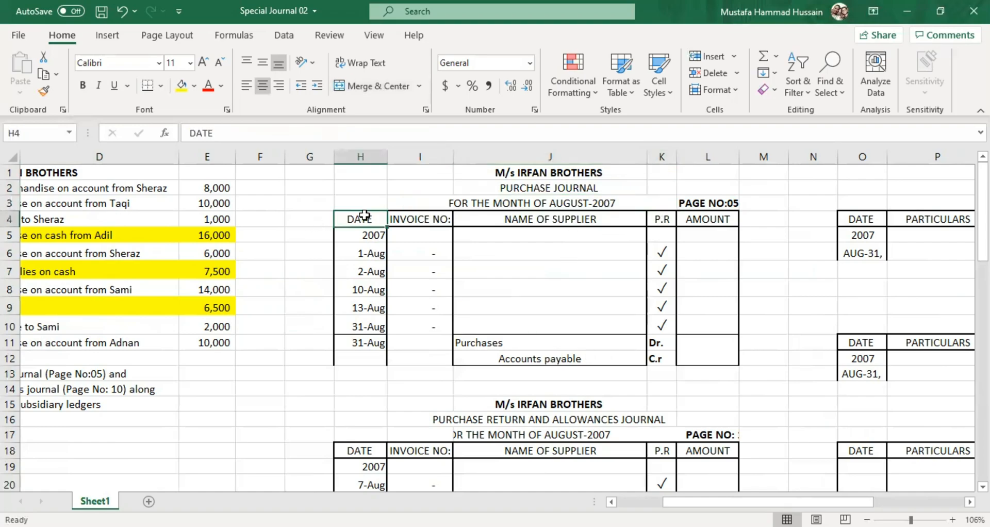
pyautogui.click(495, 221)
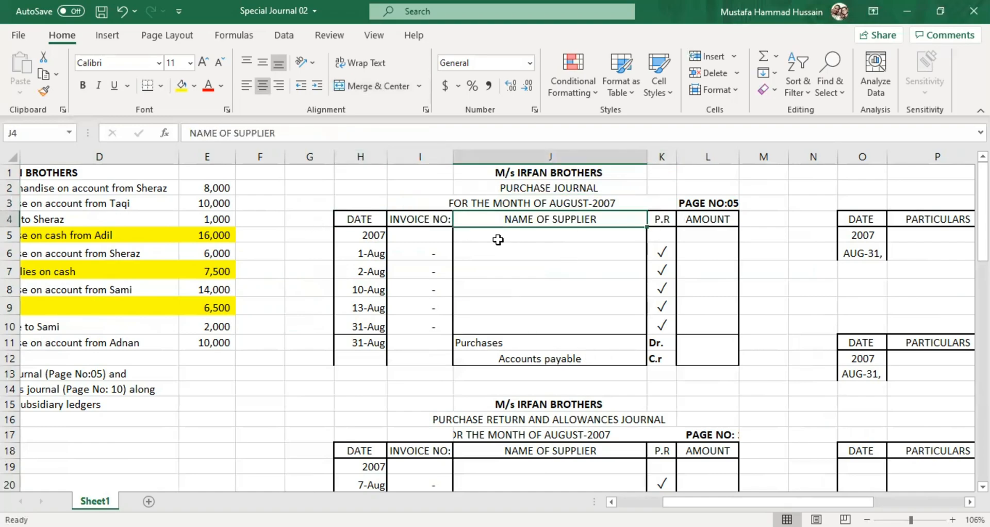
pyautogui.click(424, 216)
pyautogui.click(510, 215)
pyautogui.click(666, 222)
pyautogui.click(712, 221)
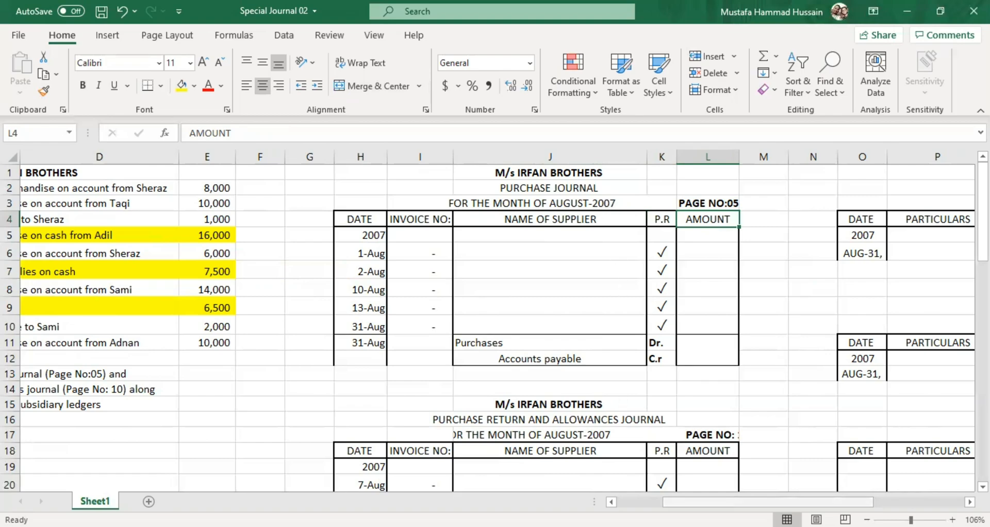
# Step: Compare the purchase journal requirement in row 13 with the journal's title and its NAME OF SUPPLIER column heading
pyautogui.hscroll(-3, 446, 435)
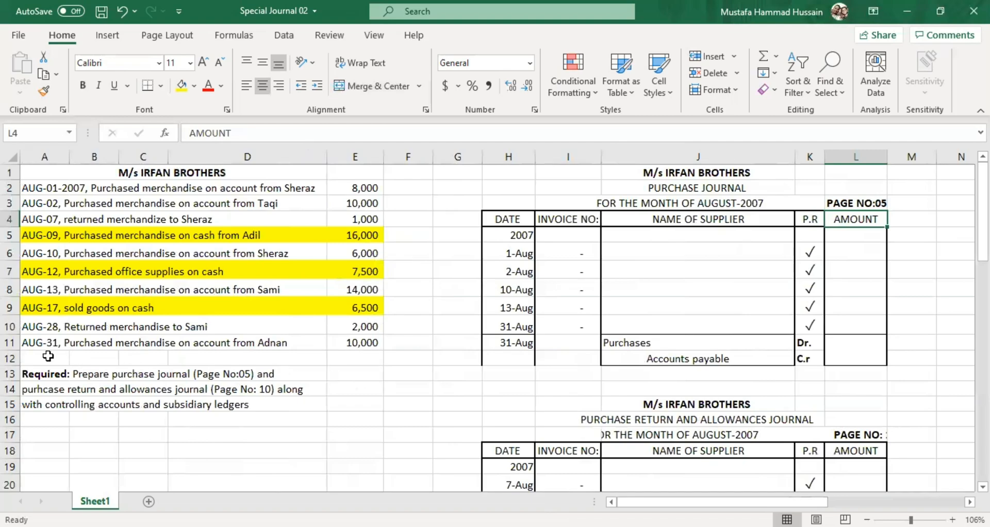
pyautogui.doubleClick(113, 375)
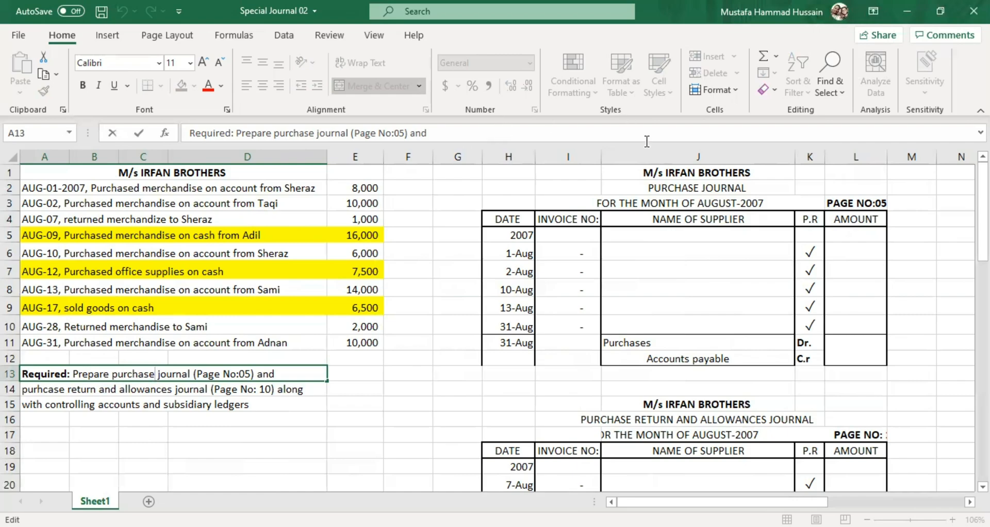
pyautogui.click(716, 216)
pyautogui.moveTo(756, 218); pyautogui.dragTo(646, 214)
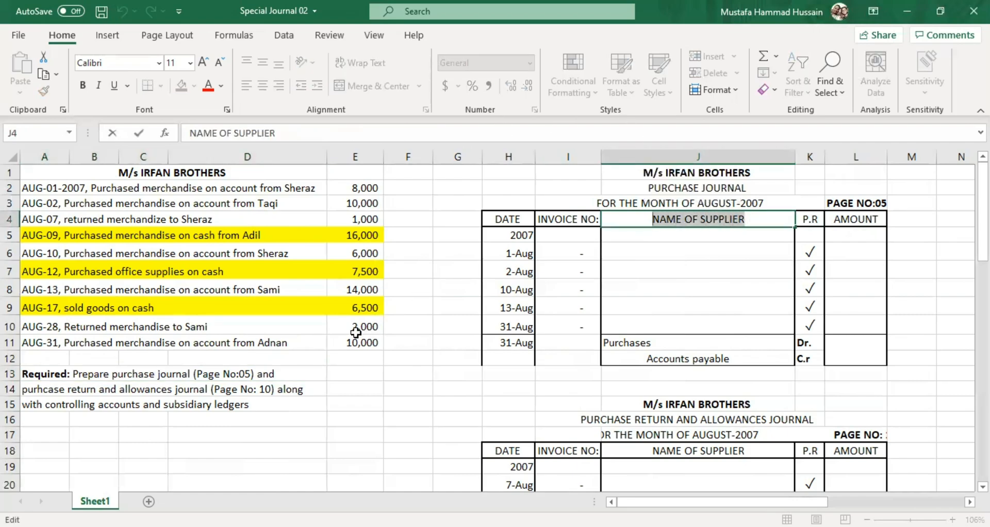
pyautogui.doubleClick(121, 375)
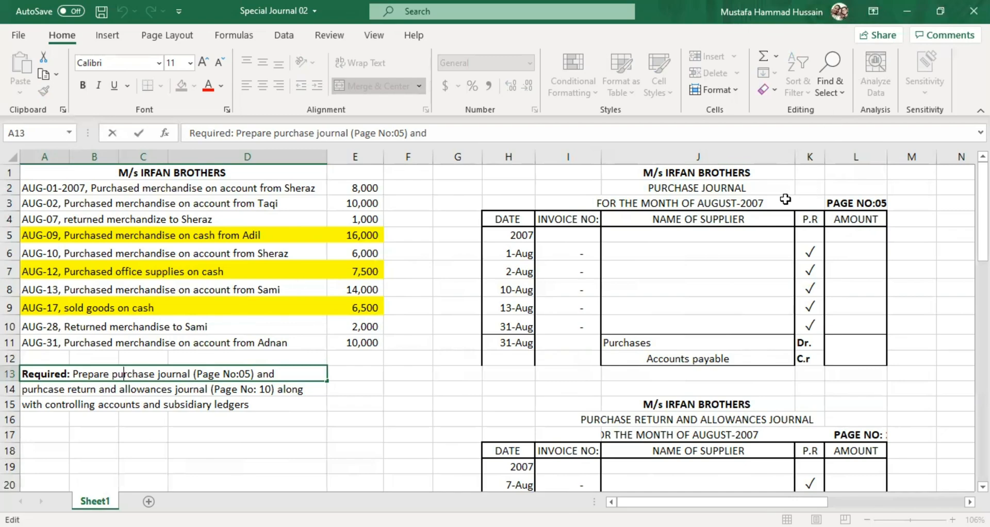
pyautogui.doubleClick(740, 218)
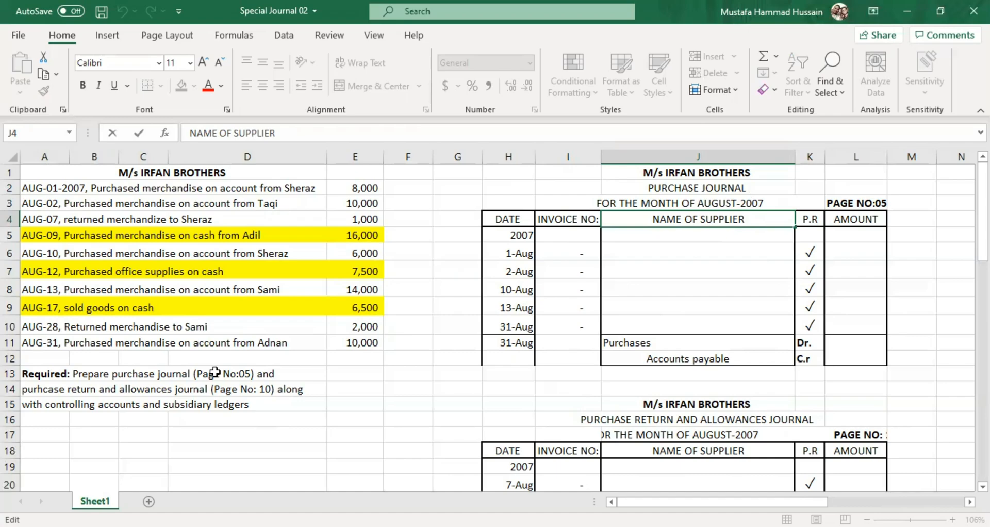
pyautogui.click(719, 192)
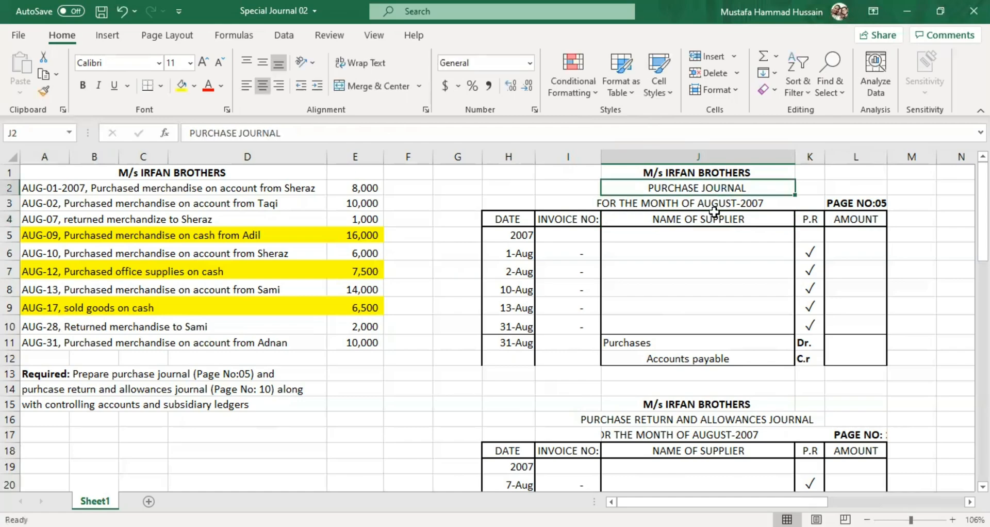
pyautogui.click(714, 221)
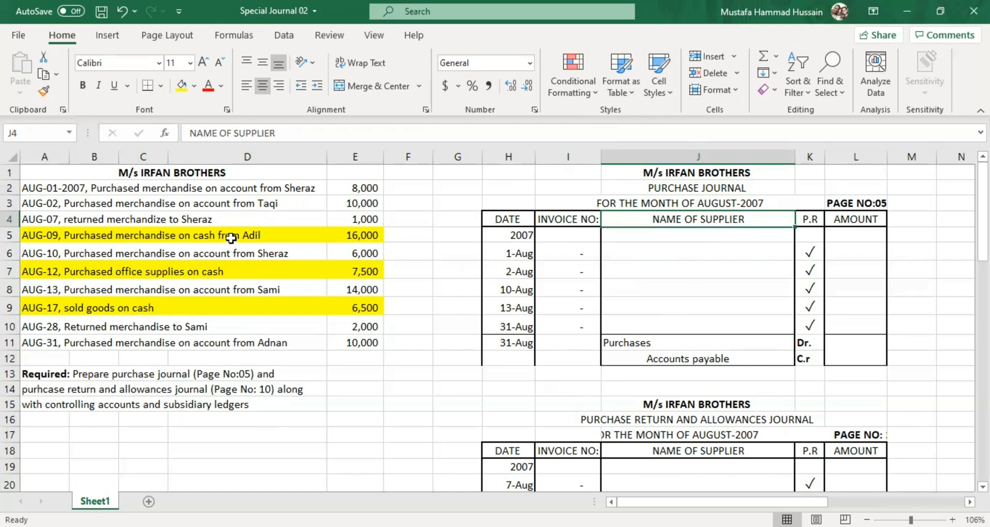
# Step: Check the transaction list for invoice numbers against the INVOICE NO column entries in journal rows 6 to 10
pyautogui.click(207, 205)
pyautogui.click(582, 254)
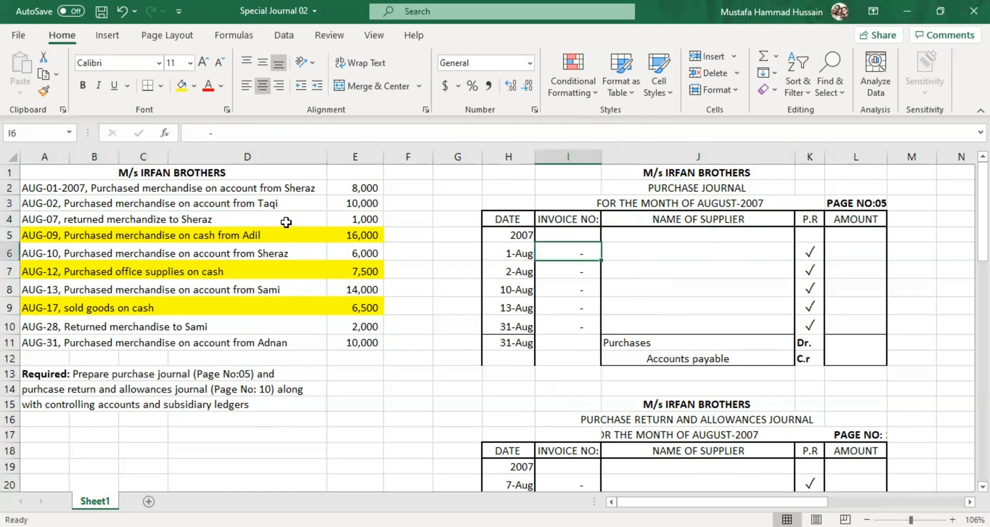
pyautogui.click(566, 276)
pyautogui.click(586, 304)
pyautogui.click(572, 285)
pyautogui.click(585, 330)
pyautogui.click(567, 270)
pyautogui.click(567, 248)
# Step: Append the sample note "(invoice no 03)" to the August 31 transaction in cell A11
pyautogui.doubleClick(289, 341)
pyautogui.write('u')
pyautogui.press('BackSpace')
pyautogui.write('(')
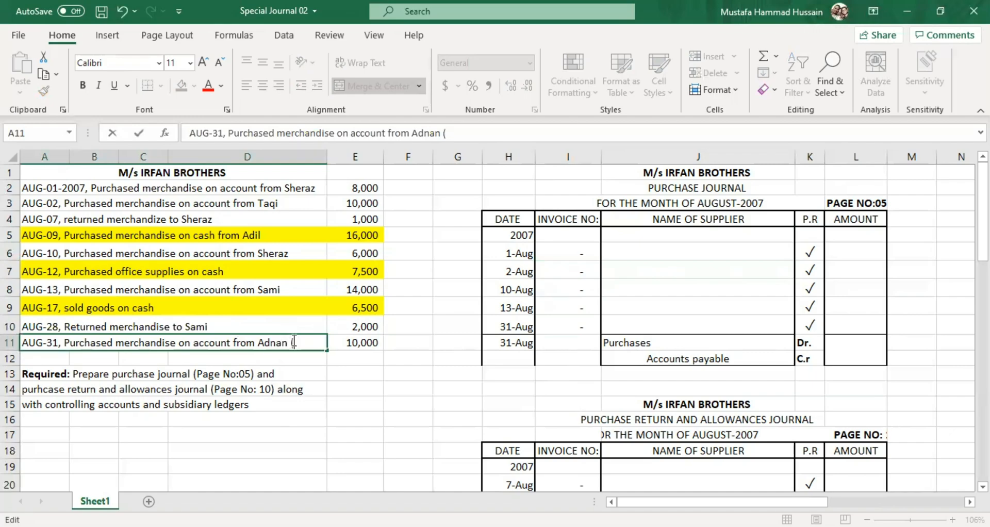
pyautogui.write('invoice no ')
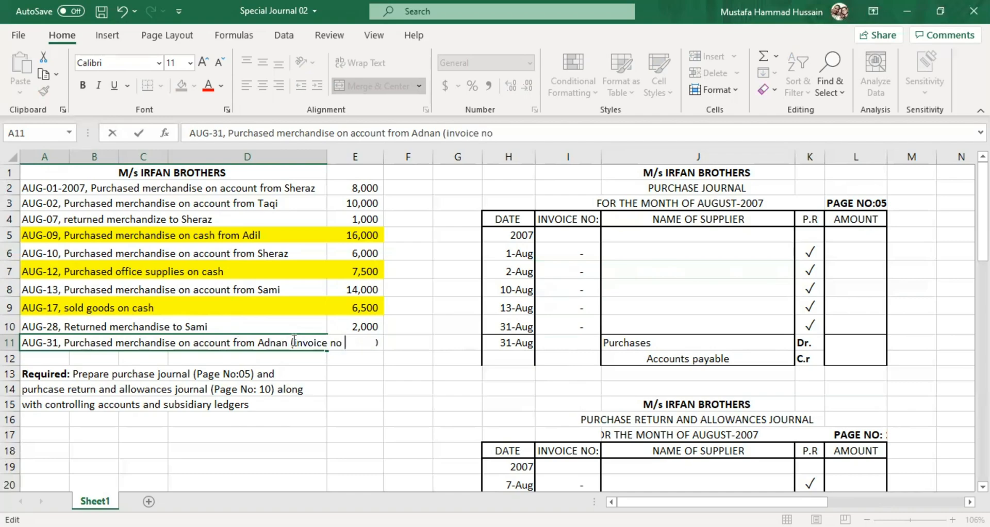
pyautogui.write('03)')
pyautogui.click(345, 378)
# Step: Widen column D until the August 31 transaction with its invoice note fits, and compare it with the INVOICE NO column
pyautogui.click(278, 344)
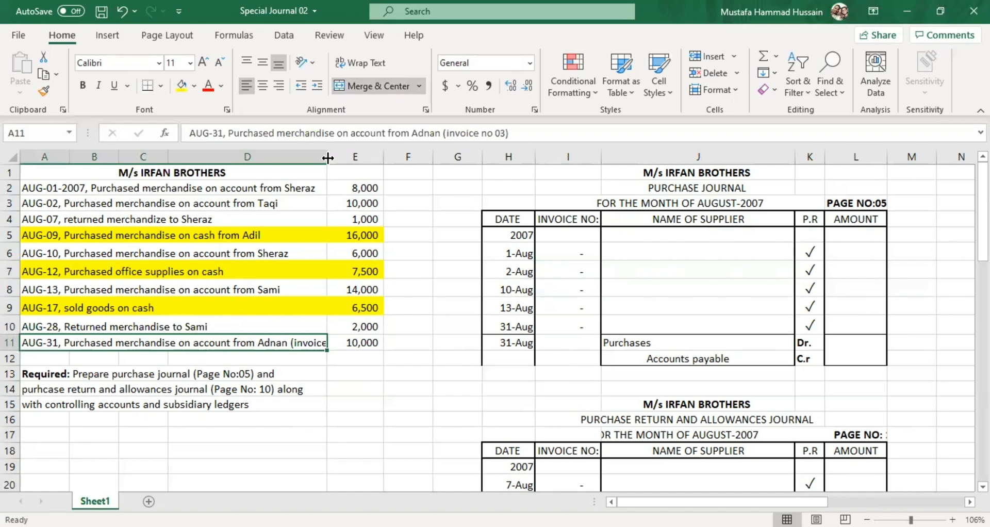
pyautogui.moveTo(327, 158); pyautogui.dragTo(365, 156)
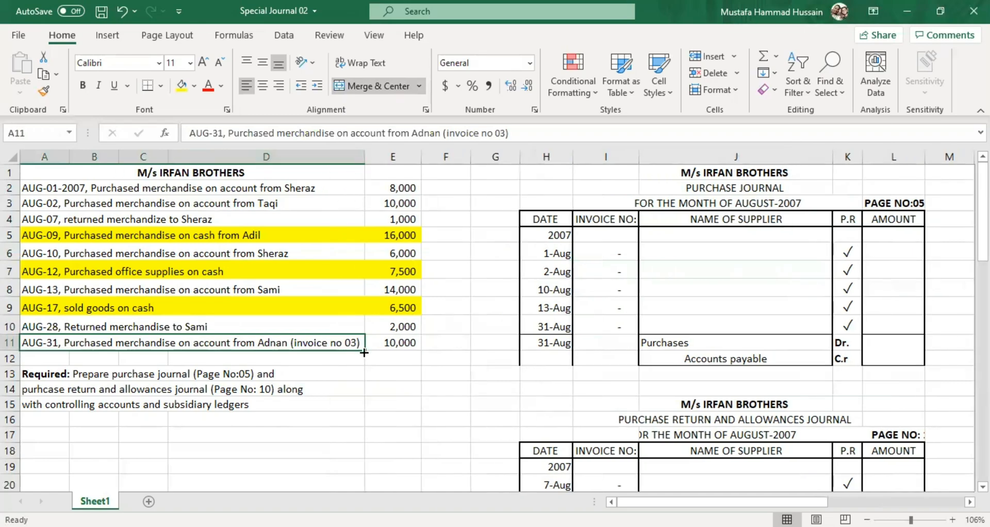
pyautogui.click(611, 273)
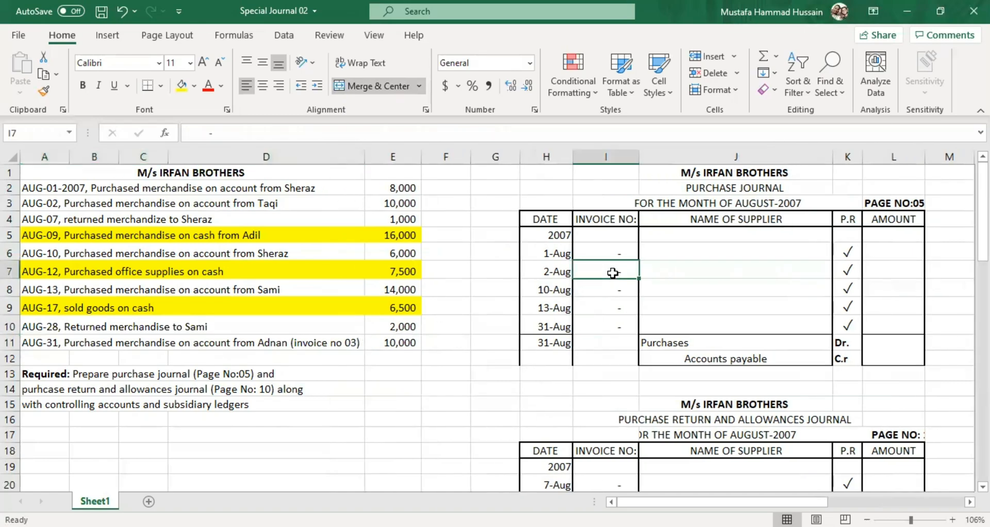
pyautogui.click(316, 337)
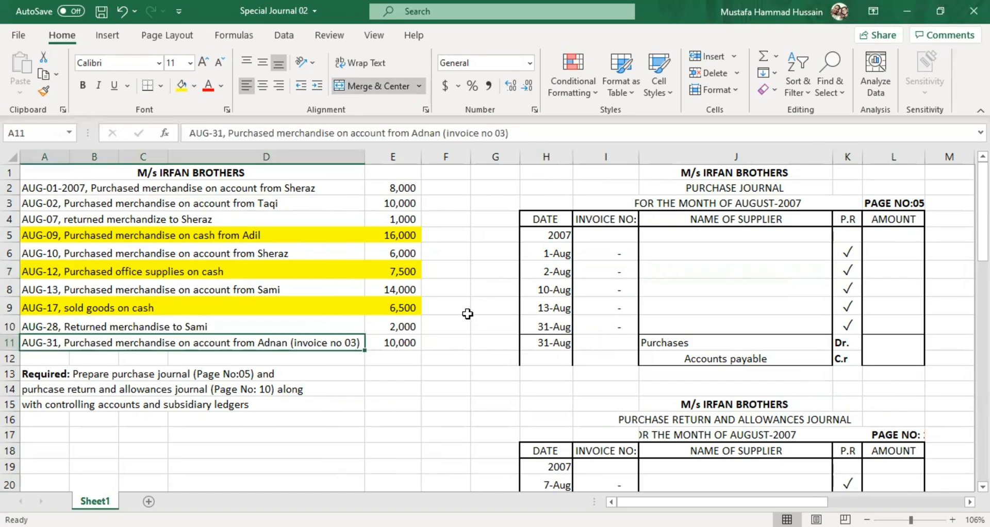
# Step: Remove the "(invoice no 03)" note from the August 31 transaction in cell A11
pyautogui.doubleClick(358, 342)
pyautogui.moveTo(359, 342); pyautogui.dragTo(292, 335)
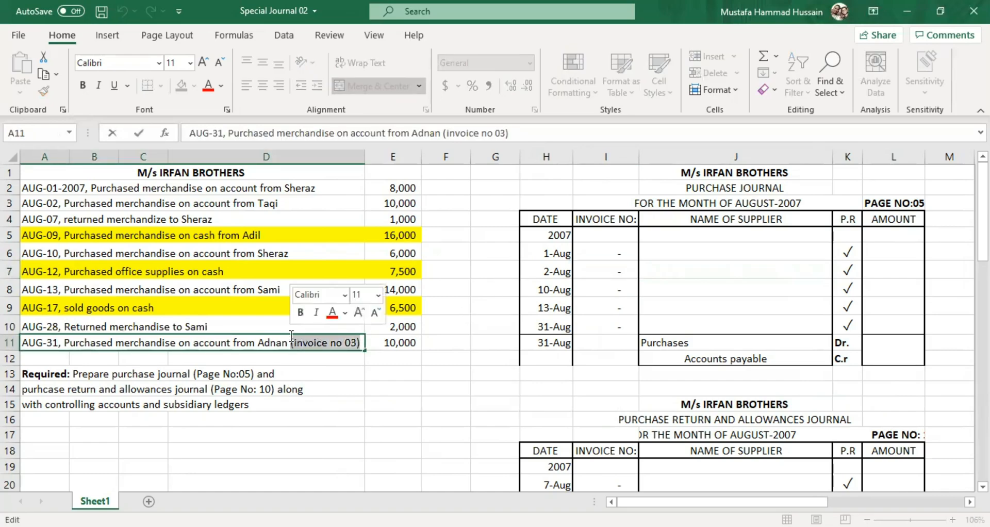
pyautogui.press('Delete')
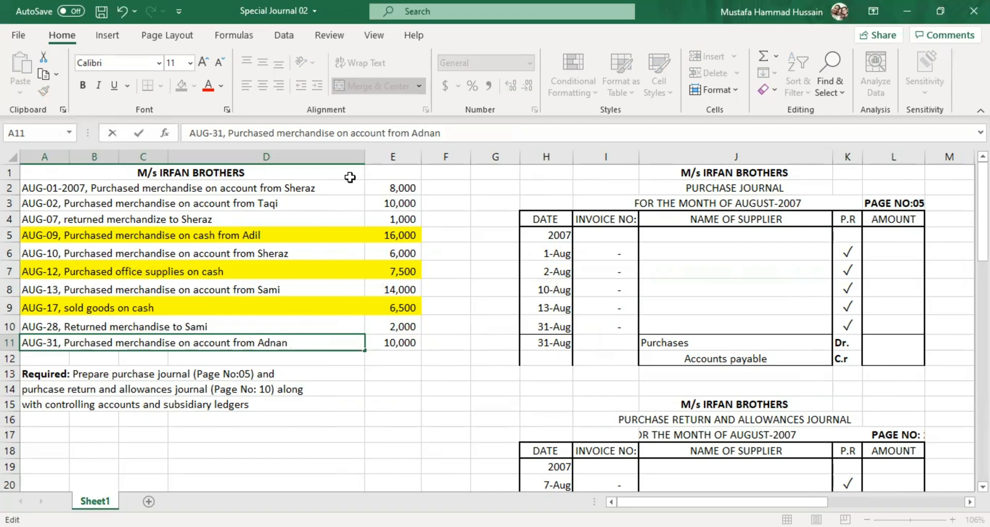
pyautogui.moveTo(362, 158); pyautogui.dragTo(336, 160)
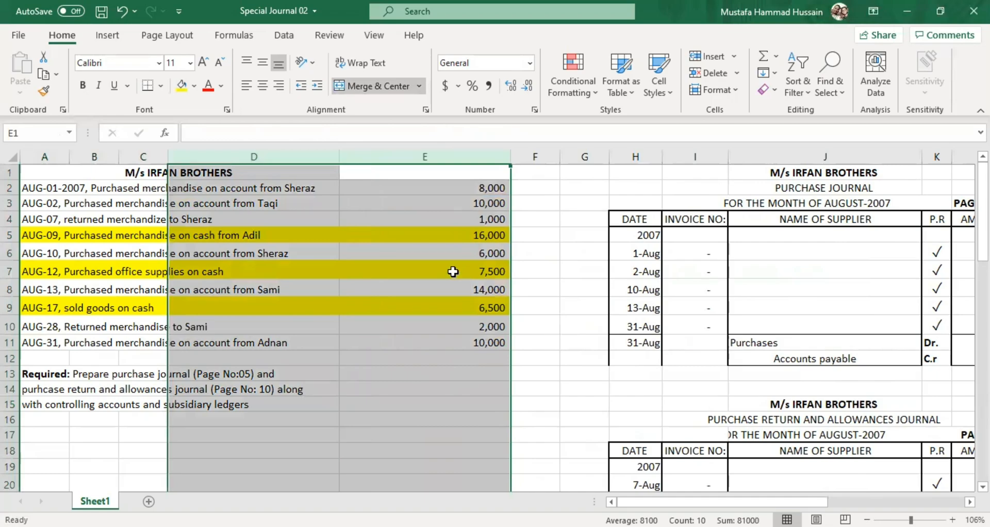
pyautogui.hotkey('ctrl', 'z')
pyautogui.click(453, 272)
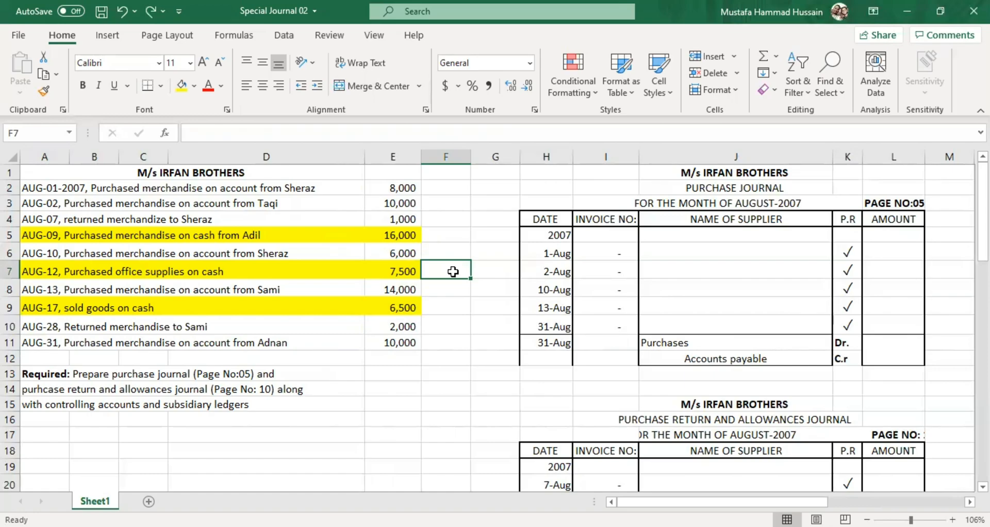
# Step: Review the invoice number dashes and P.R check marks in purchase journal rows 6 to 10 against the transaction list
pyautogui.click(312, 346)
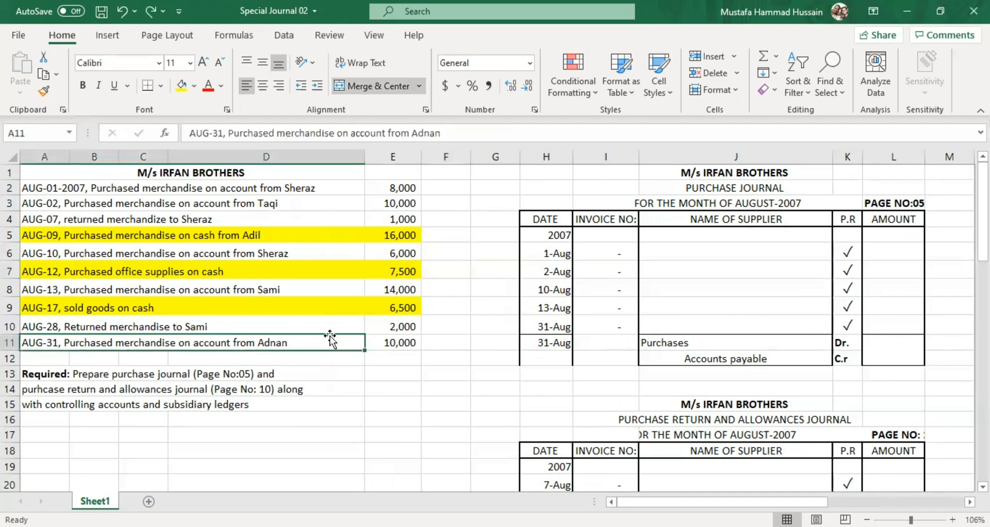
pyautogui.click(631, 252)
pyautogui.moveTo(630, 254); pyautogui.dragTo(627, 327)
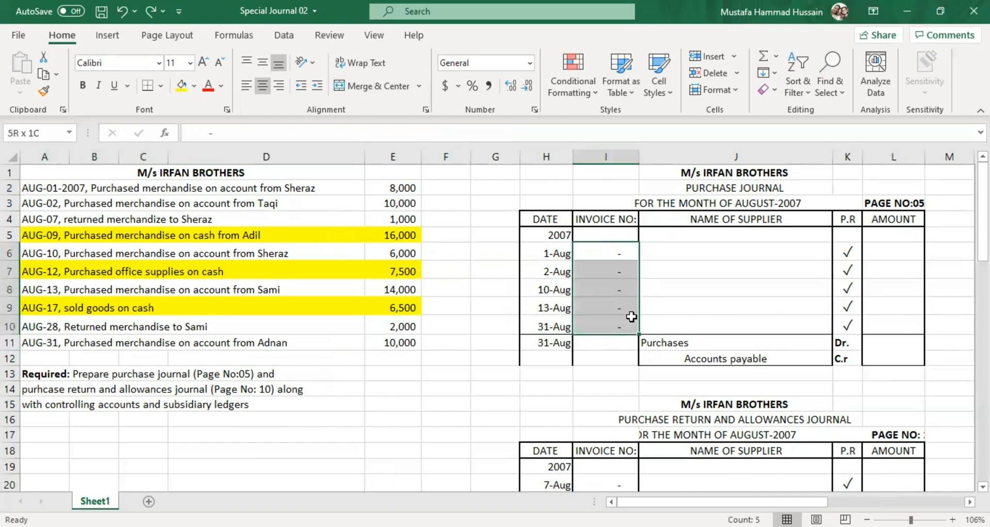
pyautogui.click(656, 275)
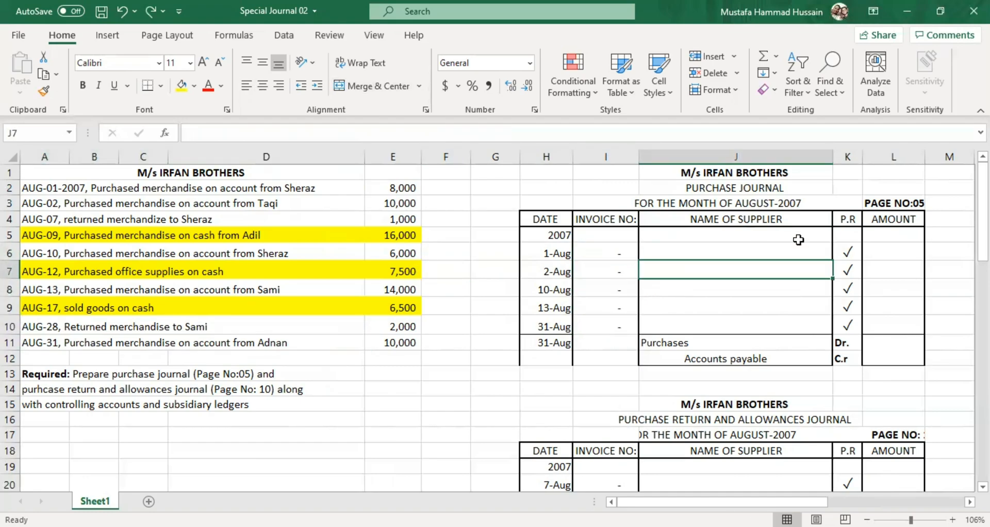
pyautogui.click(846, 250)
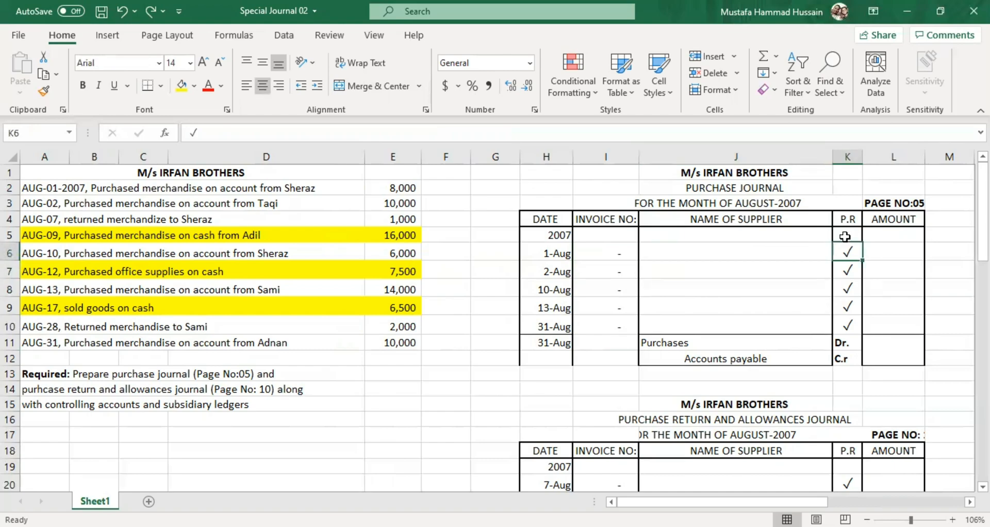
pyautogui.moveTo(845, 251); pyautogui.dragTo(847, 325)
pyautogui.click(777, 277)
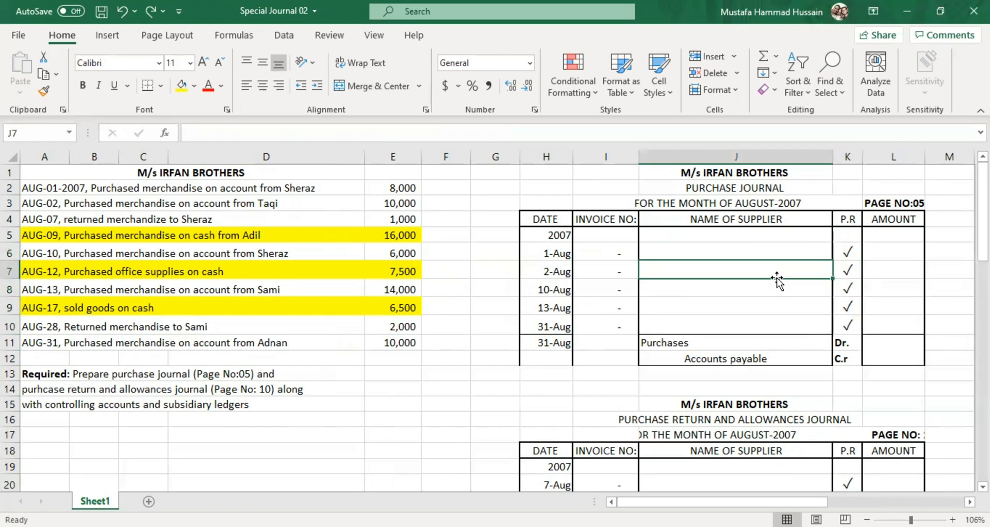
pyautogui.click(777, 254)
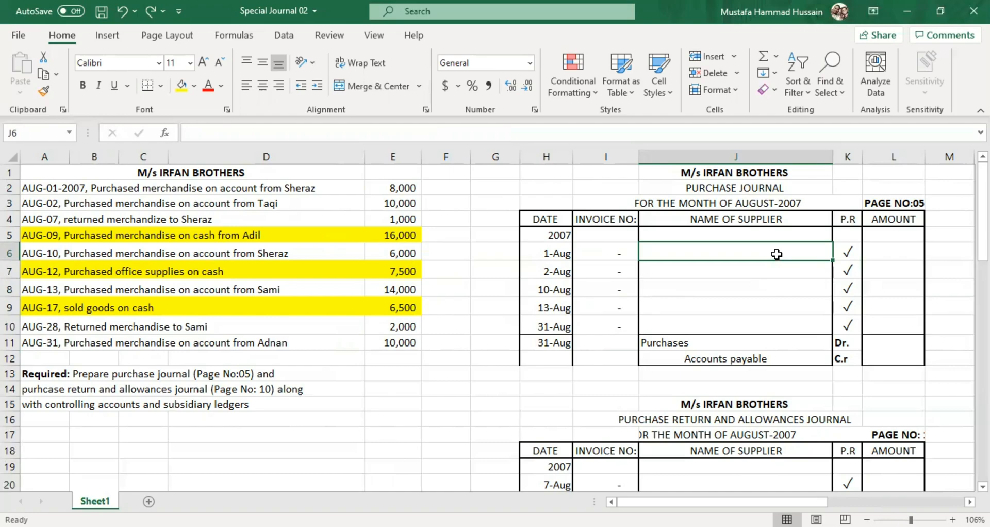
pyautogui.moveTo(845, 250); pyautogui.dragTo(852, 325)
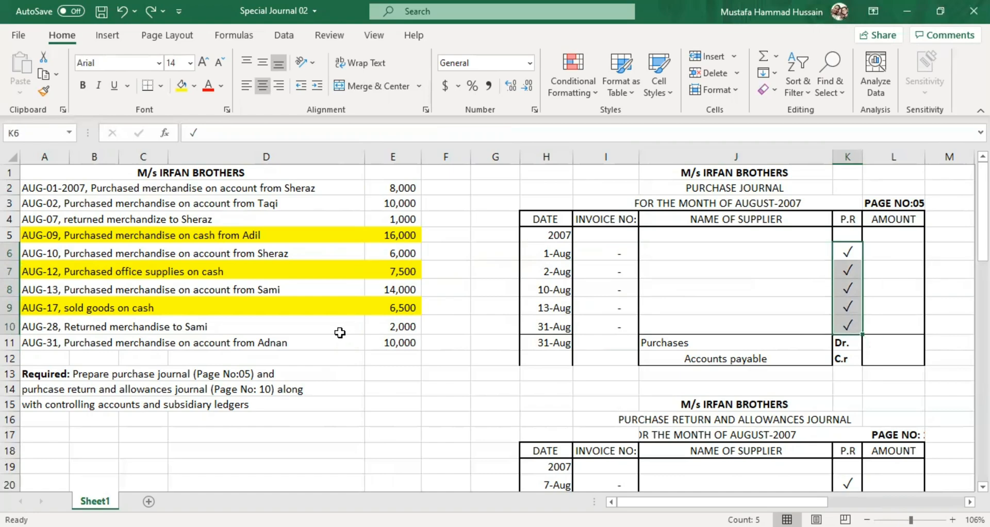
pyautogui.click(280, 320)
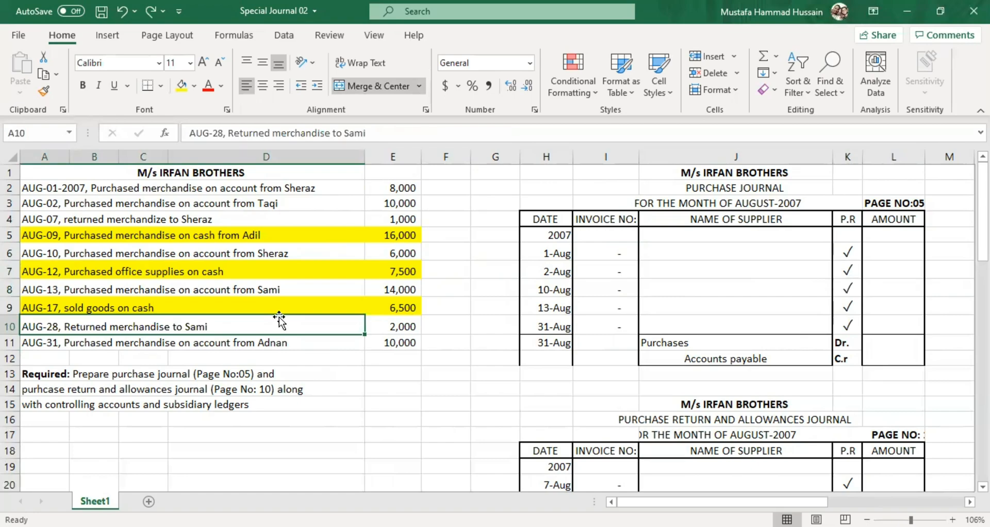
pyautogui.click(852, 253)
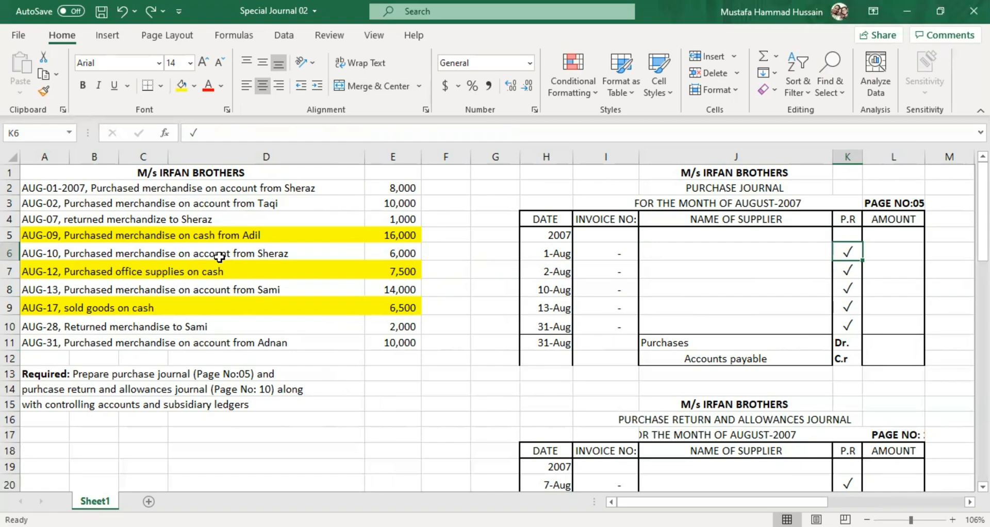
# Step: Record the August 1 credit purchase in purchase journal row 6 with the supplier's name, prefixed "Mr", and an amount of 8,000
pyautogui.click(225, 187)
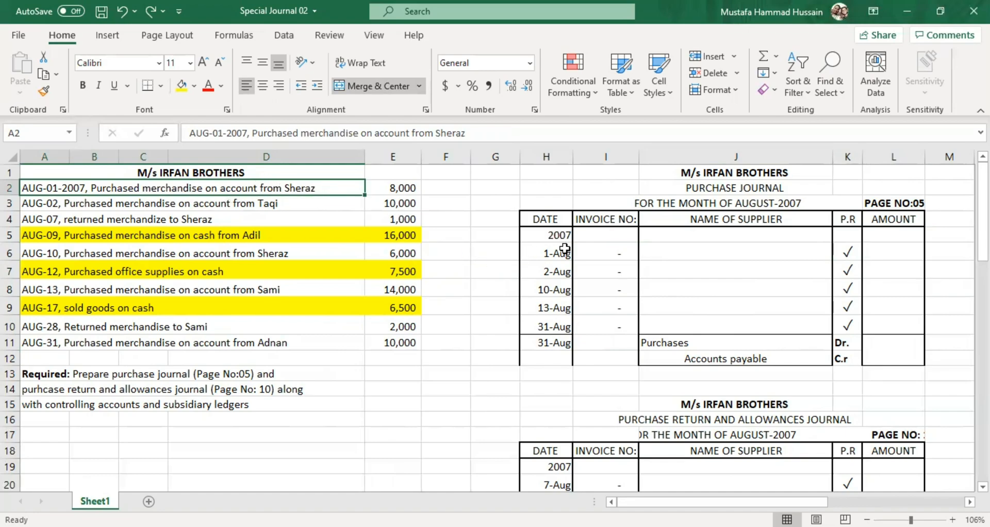
pyautogui.doubleClick(669, 250)
pyautogui.write('Mr Sheraz')
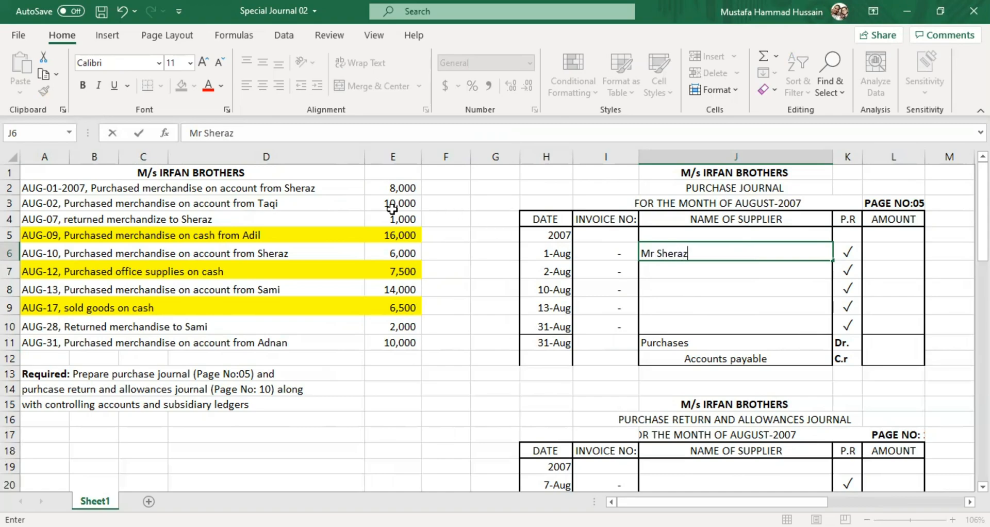
pyautogui.click(367, 189)
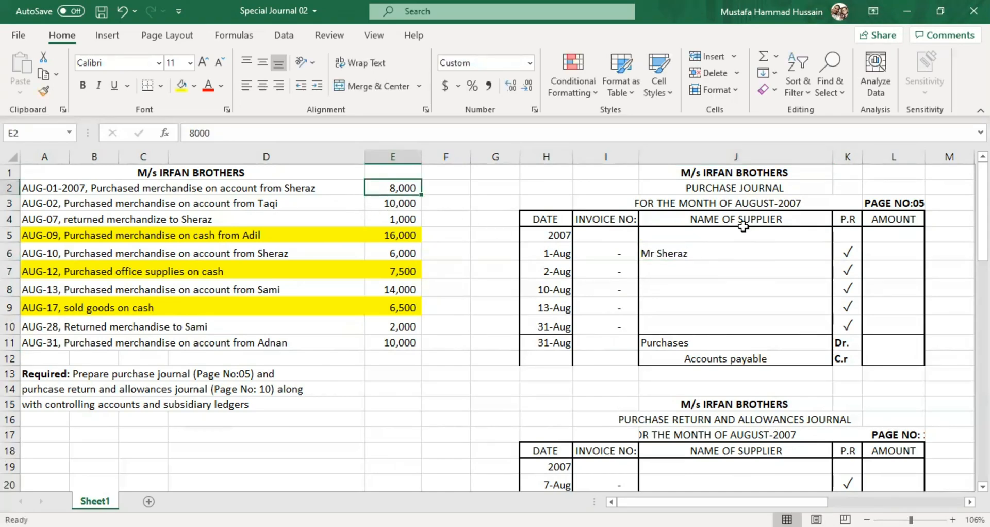
pyautogui.click(695, 252)
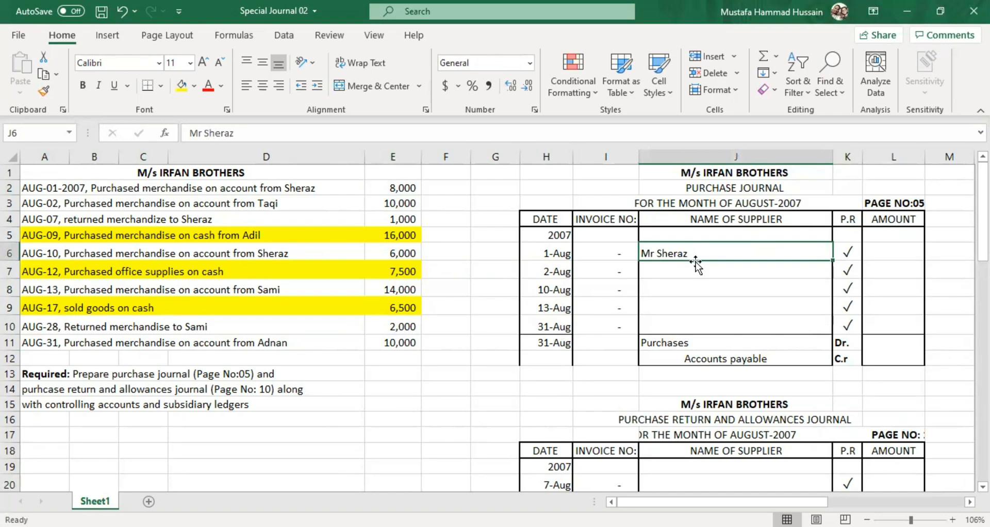
pyautogui.click(408, 188)
pyautogui.click(906, 247)
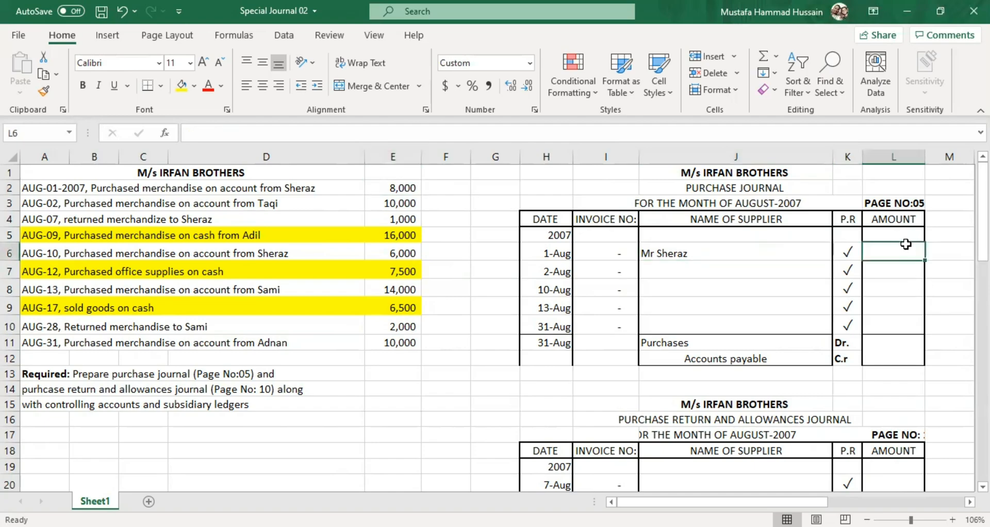
pyautogui.write('8000')
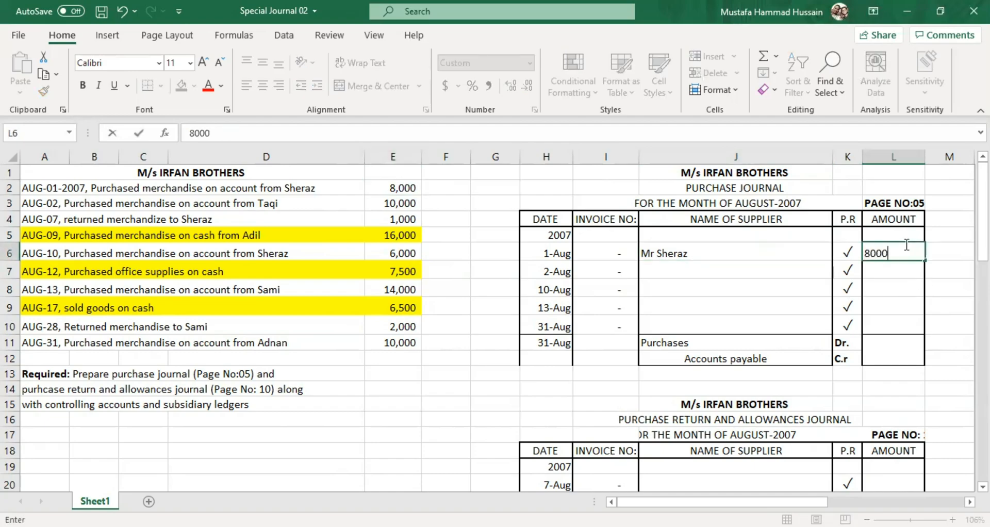
pyautogui.click(886, 309)
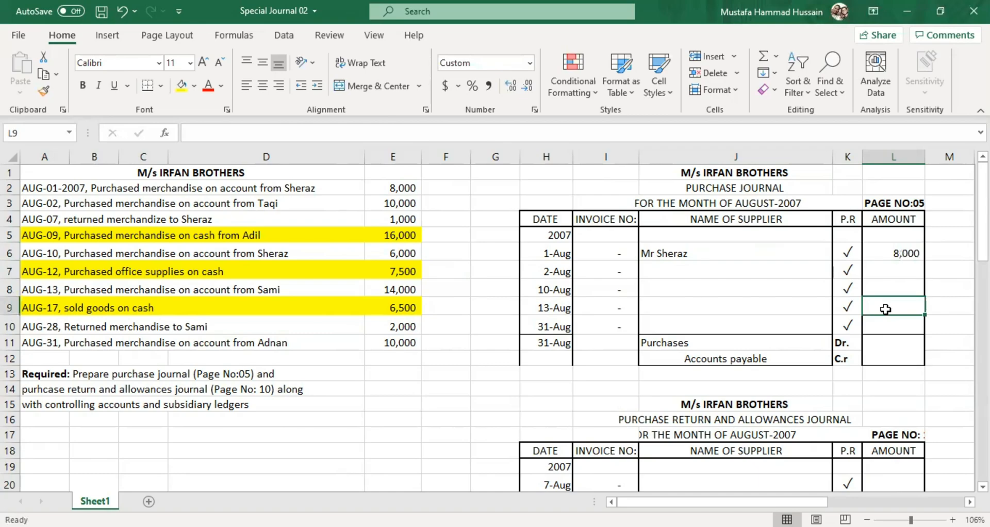
pyautogui.click(730, 255)
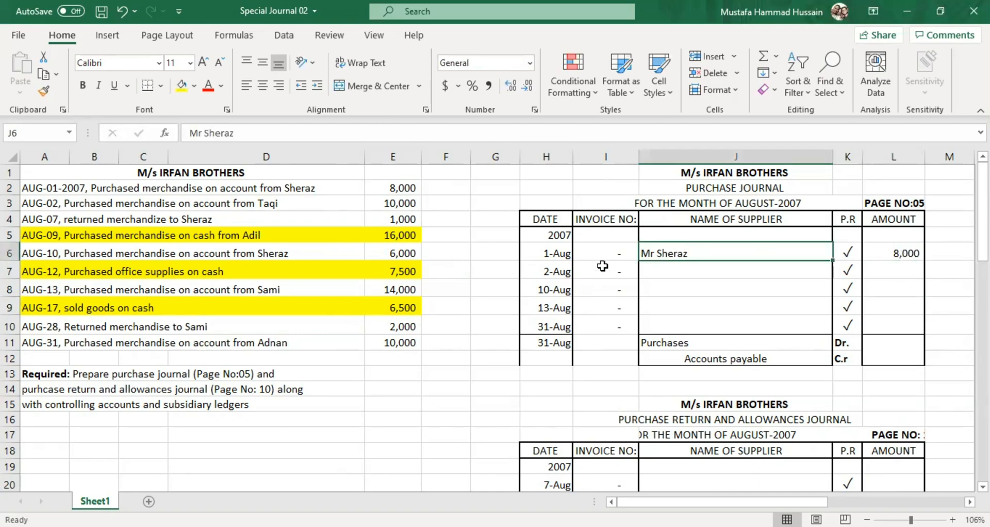
# Step: Examine the page numbers specified for the two journals in the requirement text of cells A13 and A14
pyautogui.doubleClick(222, 376)
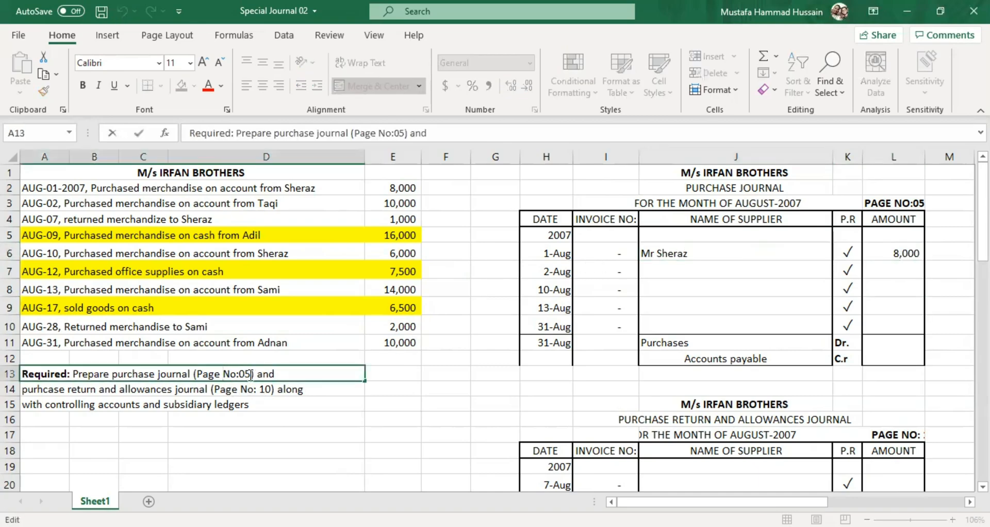
pyautogui.moveTo(252, 376); pyautogui.dragTo(195, 376)
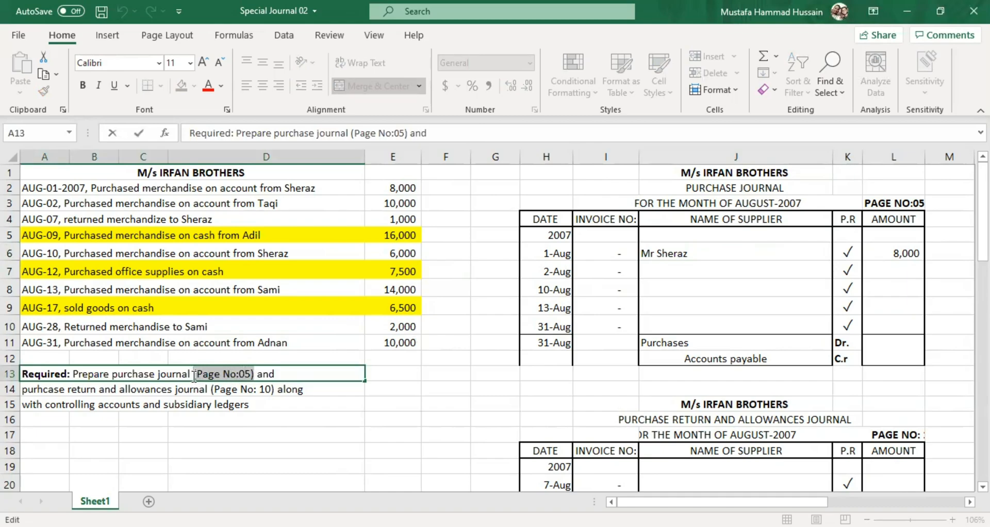
pyautogui.click(223, 375)
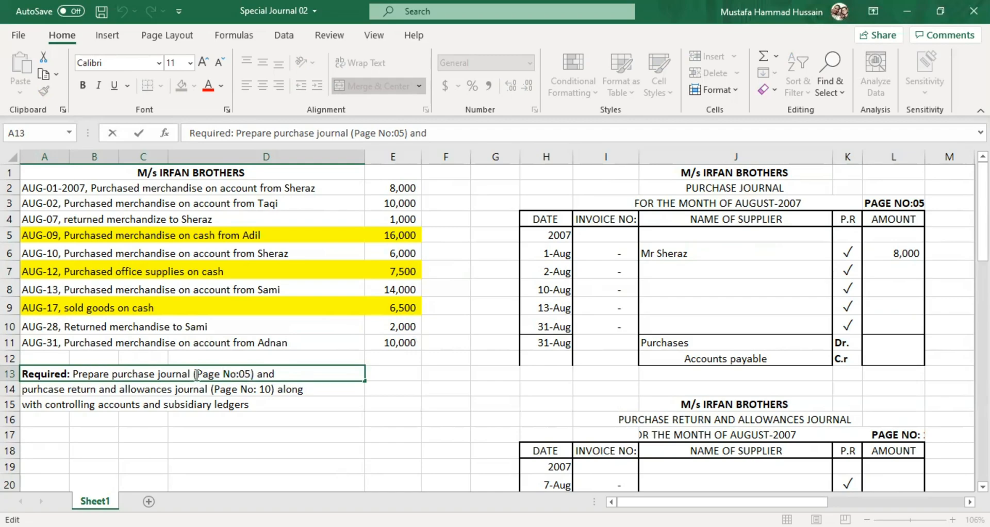
pyautogui.moveTo(256, 376); pyautogui.dragTo(195, 381)
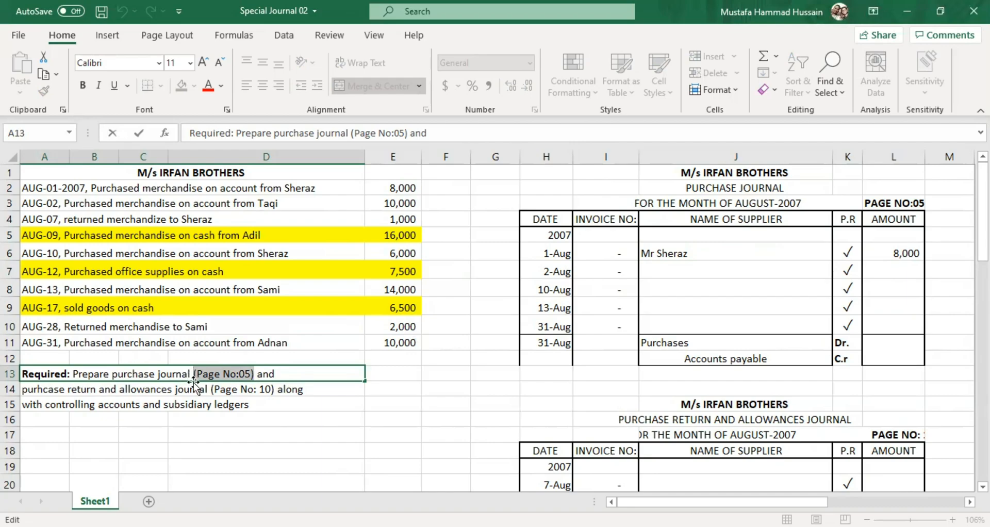
pyautogui.click(252, 374)
pyautogui.moveTo(252, 373); pyautogui.dragTo(195, 374)
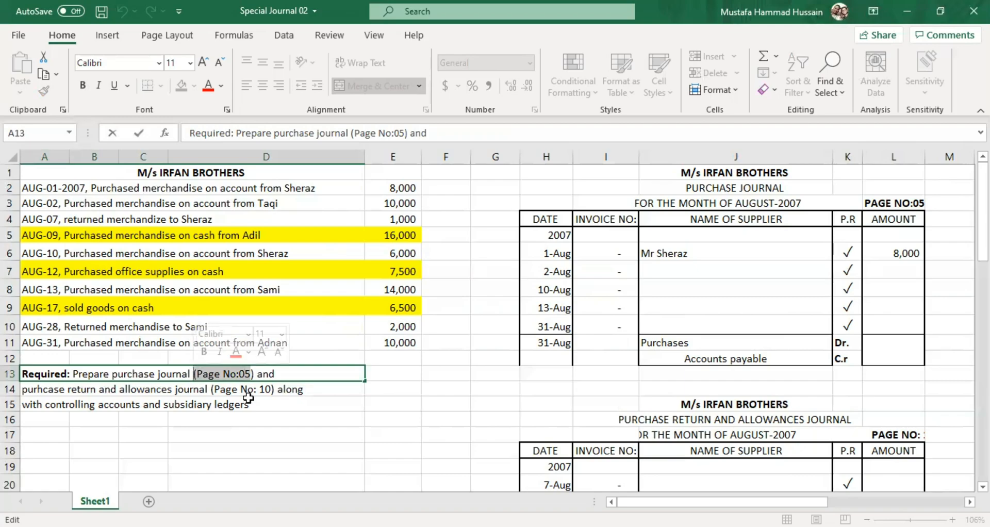
pyautogui.click(258, 374)
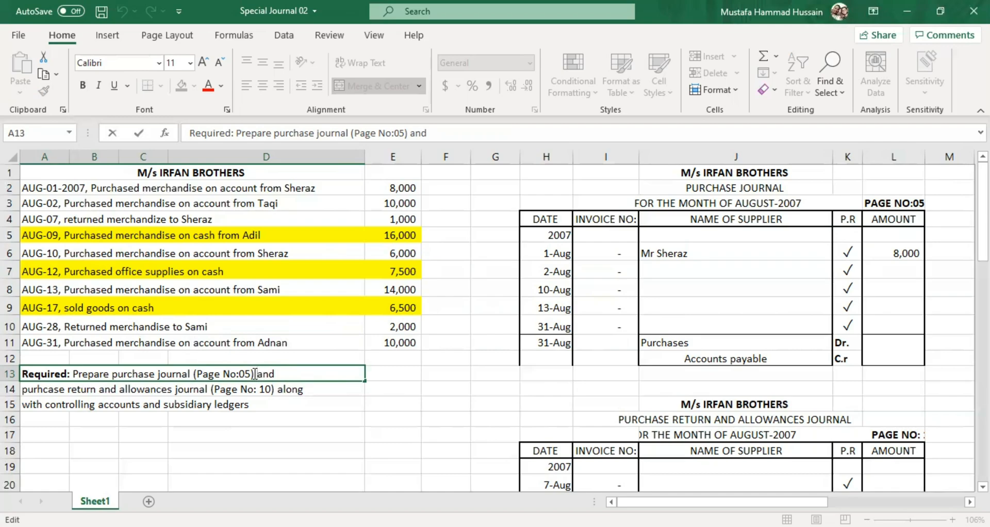
pyautogui.moveTo(255, 373); pyautogui.dragTo(196, 374)
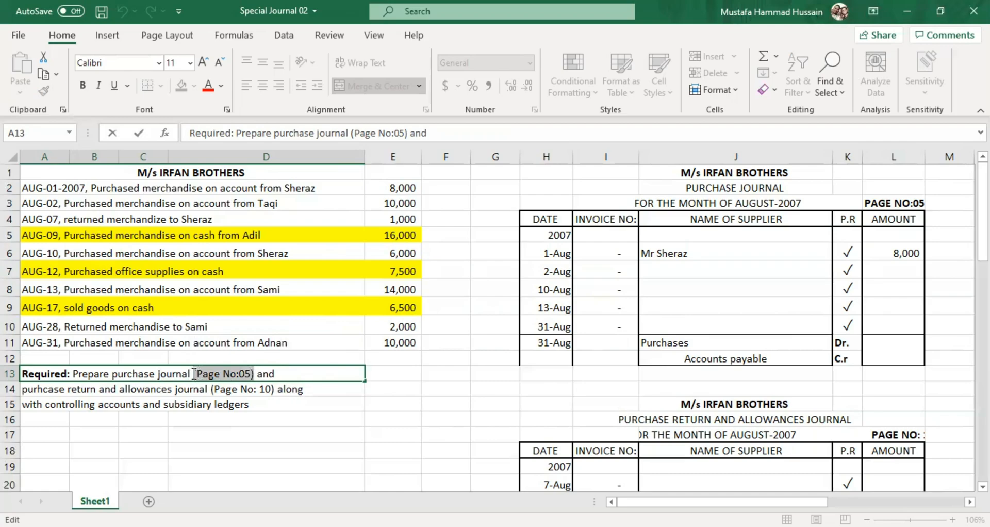
pyautogui.click(223, 373)
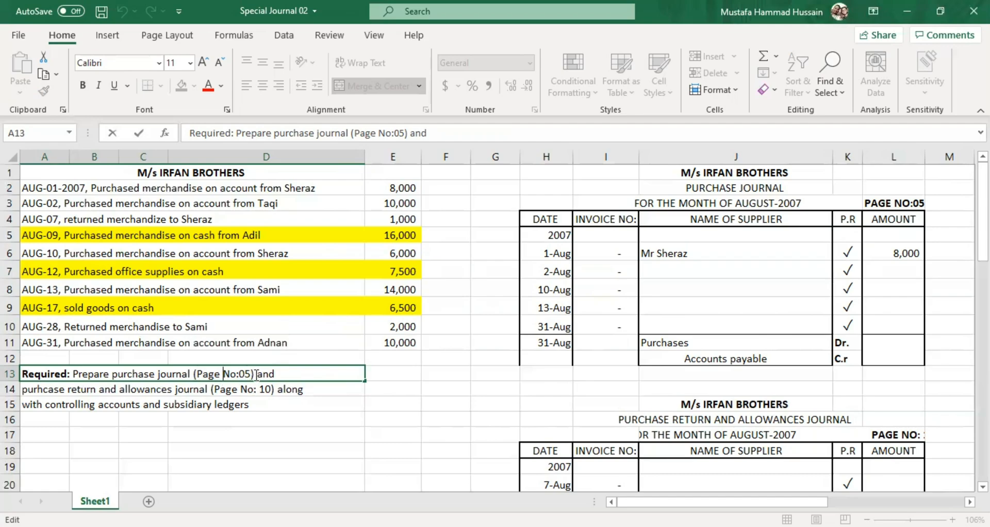
pyautogui.moveTo(257, 372); pyautogui.dragTo(194, 375)
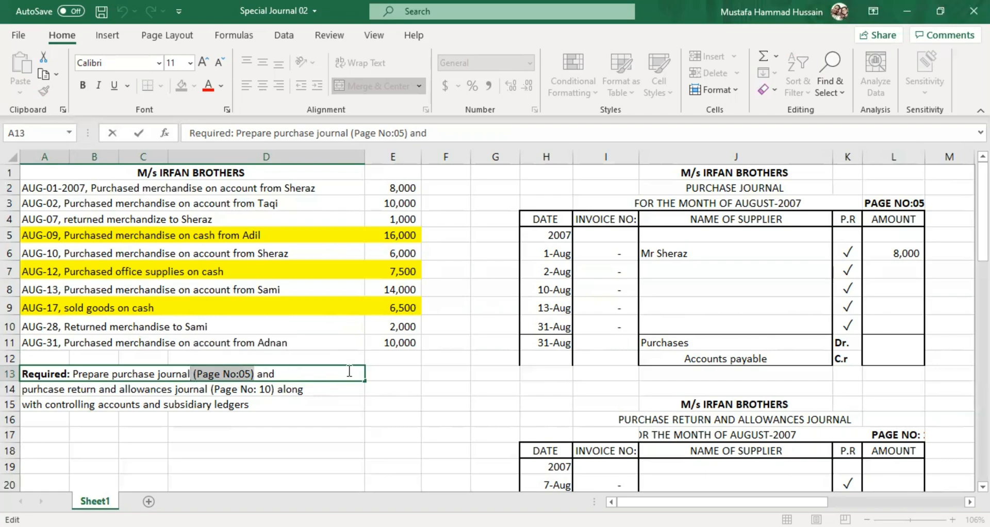
pyautogui.doubleClick(248, 374)
pyautogui.moveTo(248, 373); pyautogui.dragTo(194, 375)
pyautogui.click(277, 387)
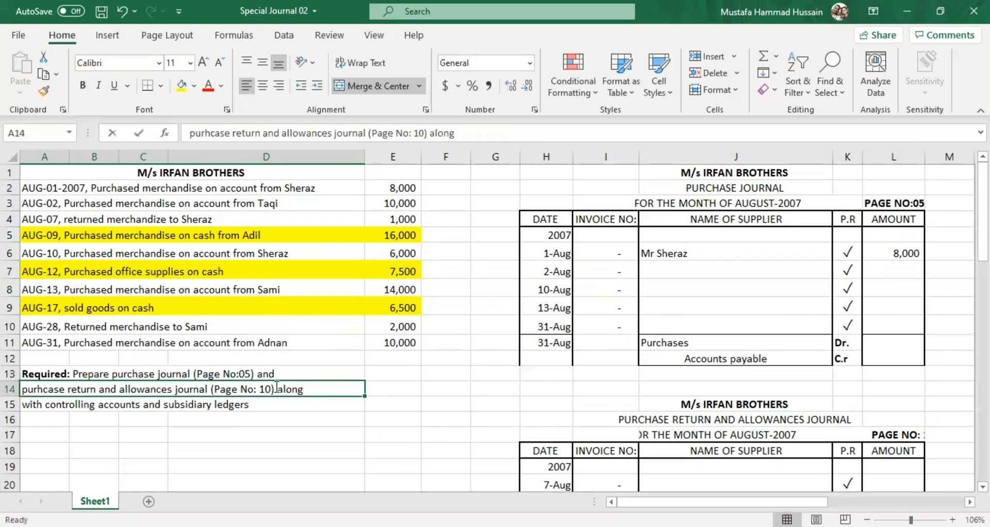
pyautogui.doubleClick(277, 388)
pyautogui.moveTo(276, 388); pyautogui.dragTo(215, 400)
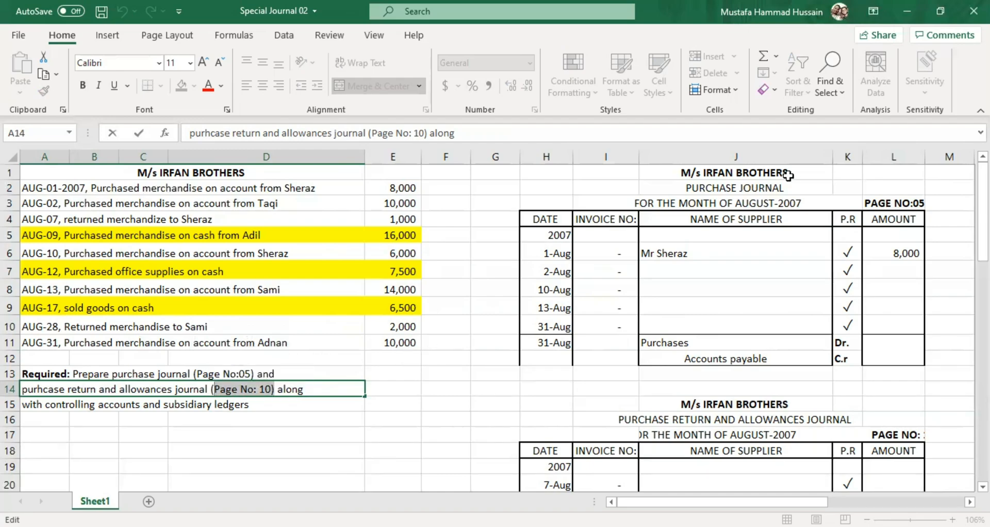
# Step: Check the page number in the purchase journal heading, cell L3, against the requirement text
pyautogui.click(772, 206)
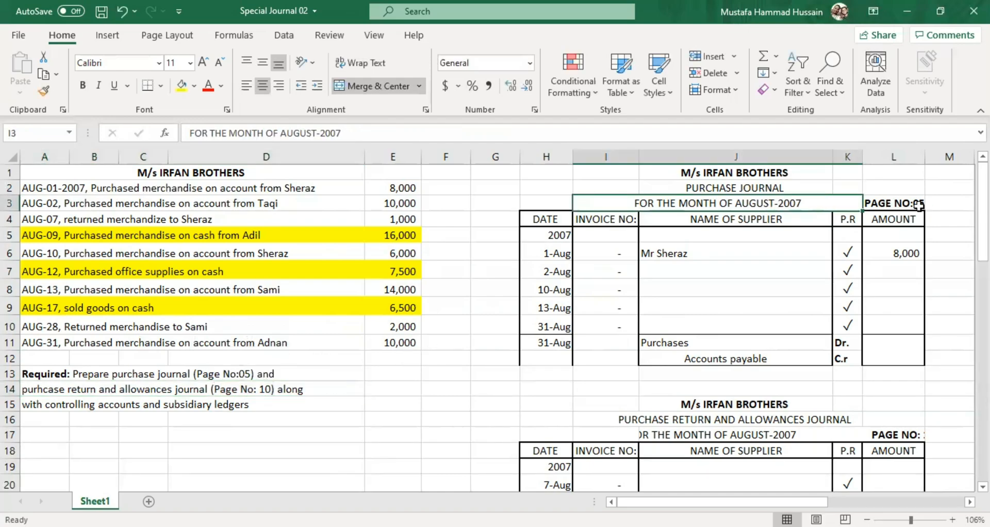
pyautogui.click(904, 219)
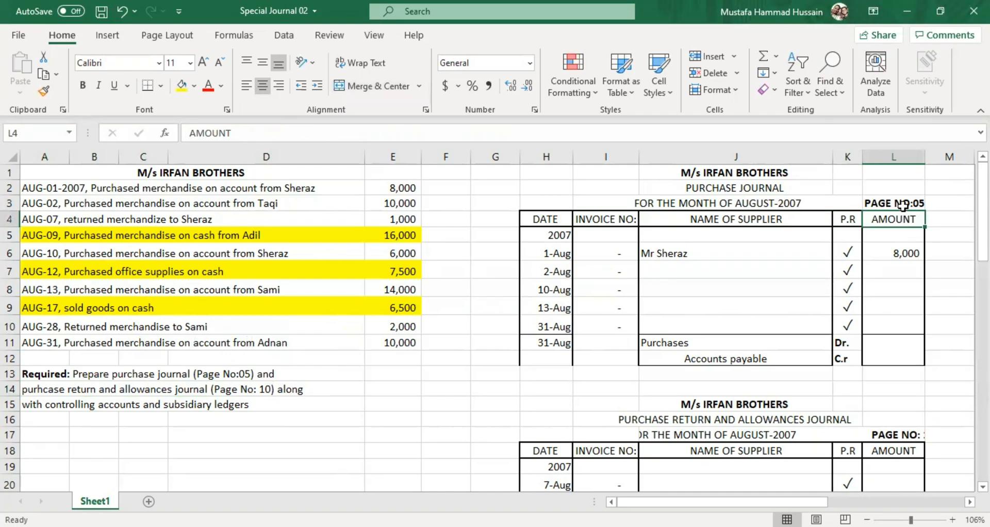
pyautogui.click(901, 201)
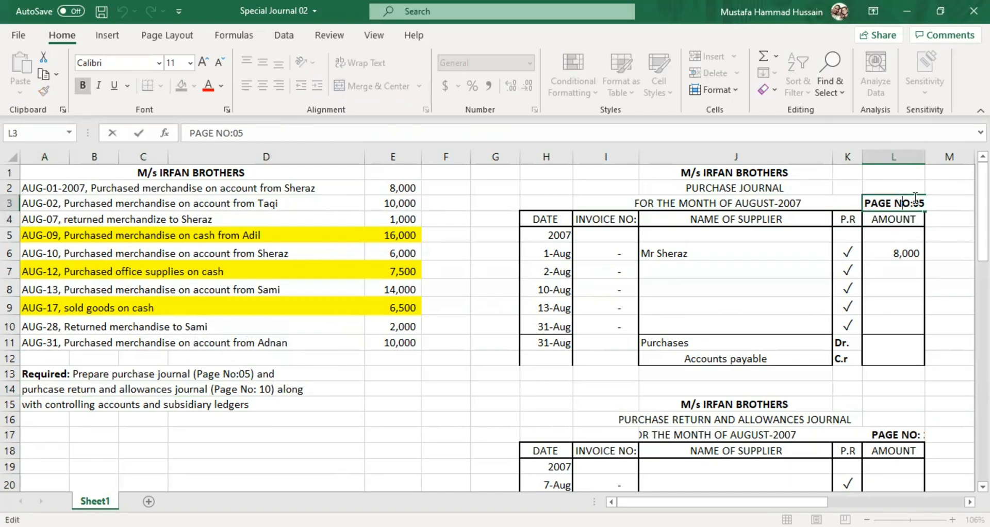
pyautogui.click(941, 218)
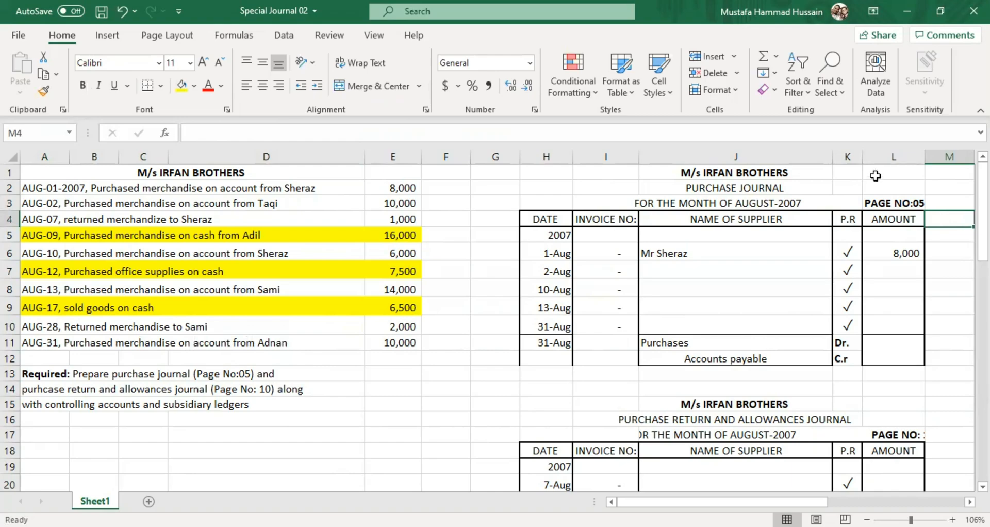
pyautogui.click(771, 232)
pyautogui.click(875, 202)
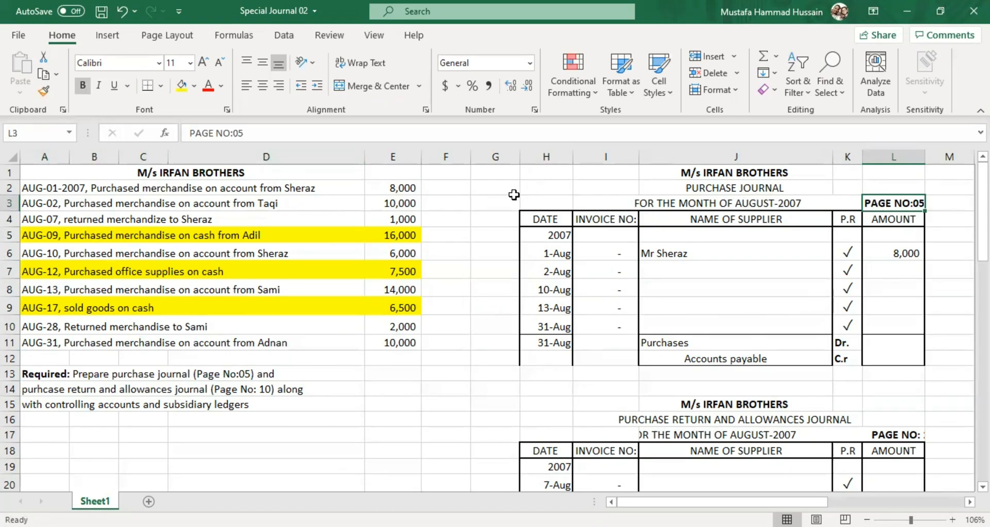
# Step: Record the August 2 credit purchase in purchase journal row 7 with the supplier's name, prefixed "Mr", and an amount of 10,000
pyautogui.click(234, 189)
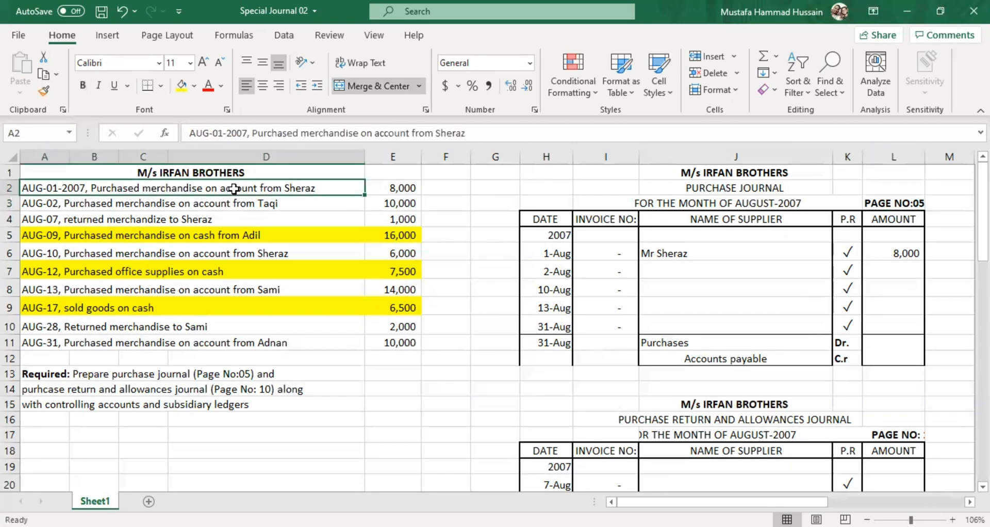
pyautogui.click(232, 203)
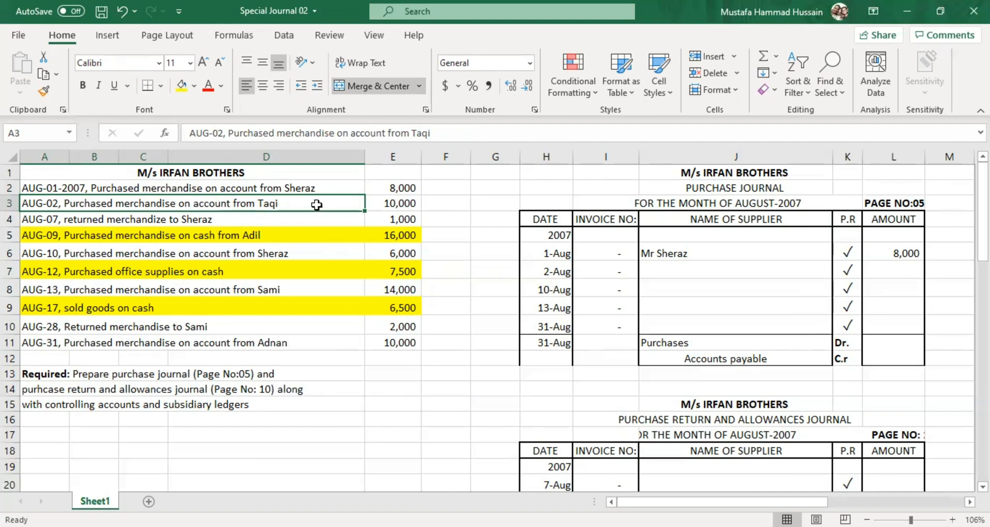
pyautogui.click(672, 275)
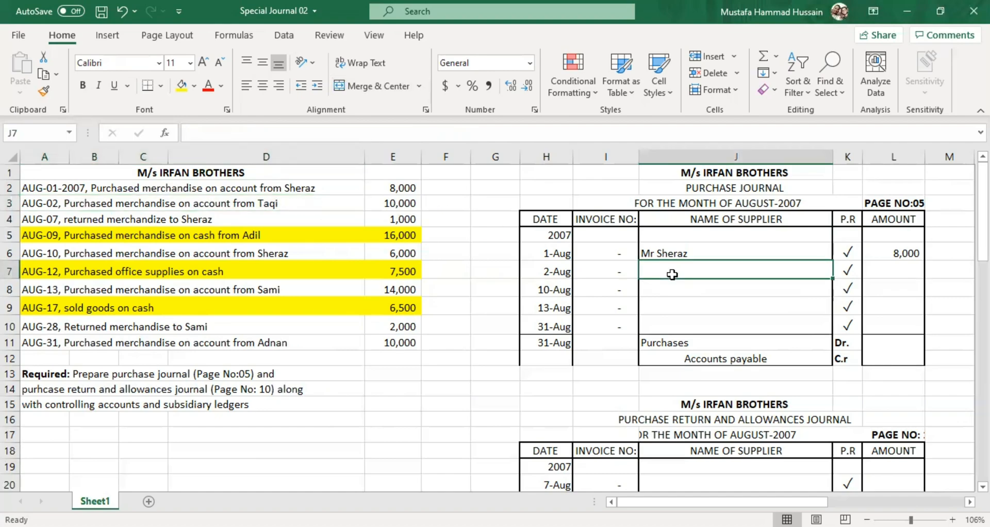
pyautogui.write('Mr Taqq')
pyautogui.press('BackSpace')
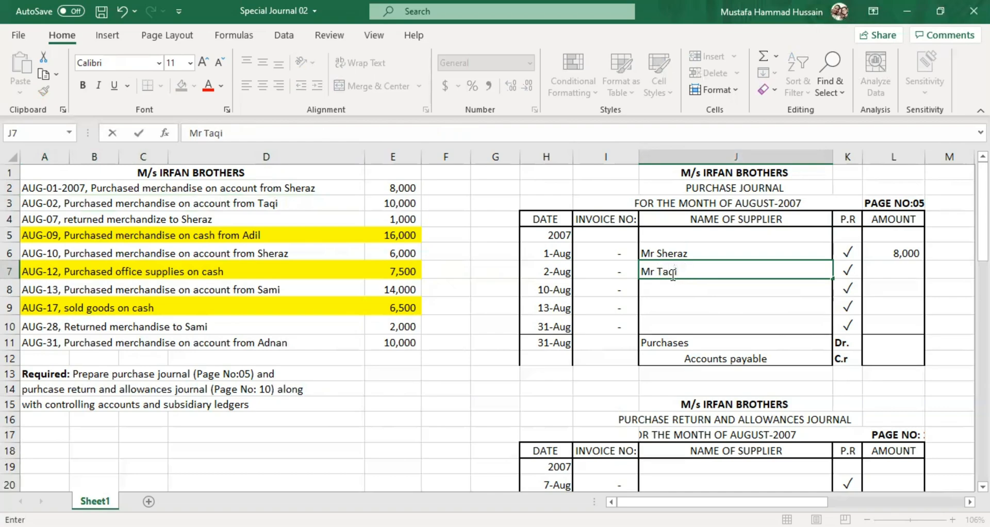
pyautogui.click(867, 273)
pyautogui.write('10000')
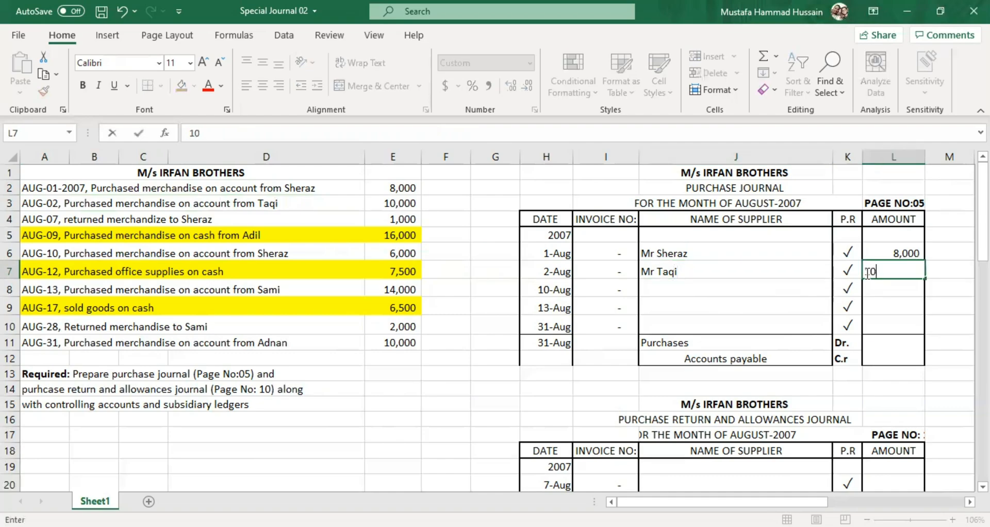
pyautogui.click(820, 288)
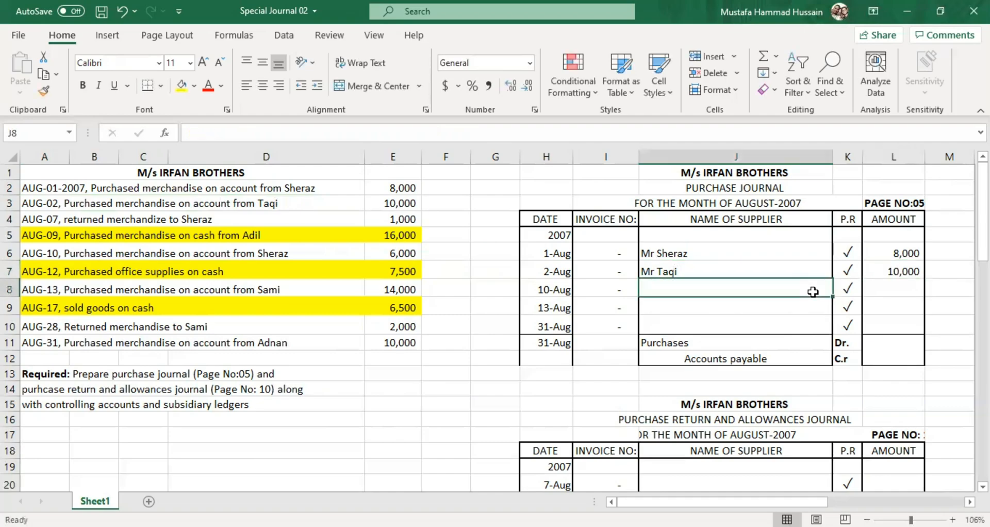
# Step: Record the August 10 credit purchase in purchase journal row 8 with the supplier's name, prefixed "Mr", and an amount of 6,000
pyautogui.click(138, 220)
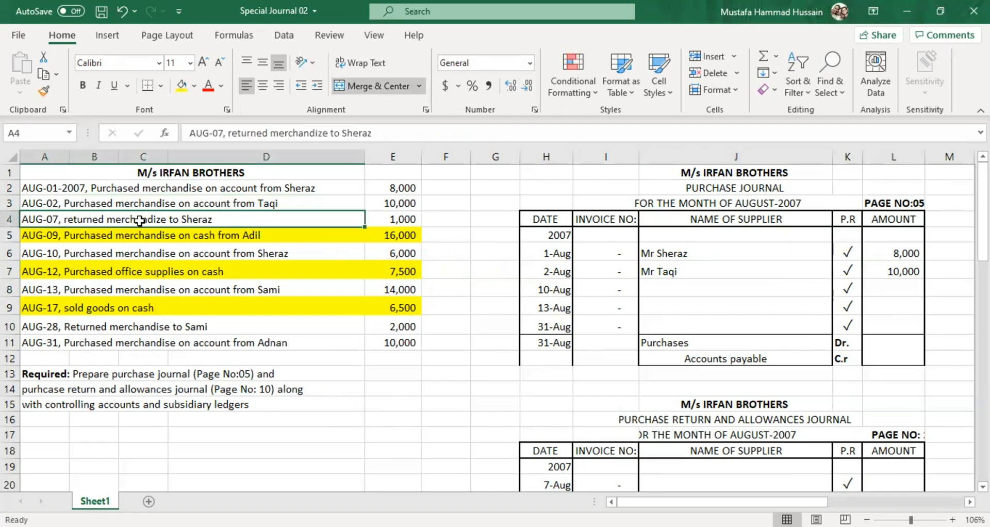
pyautogui.click(695, 189)
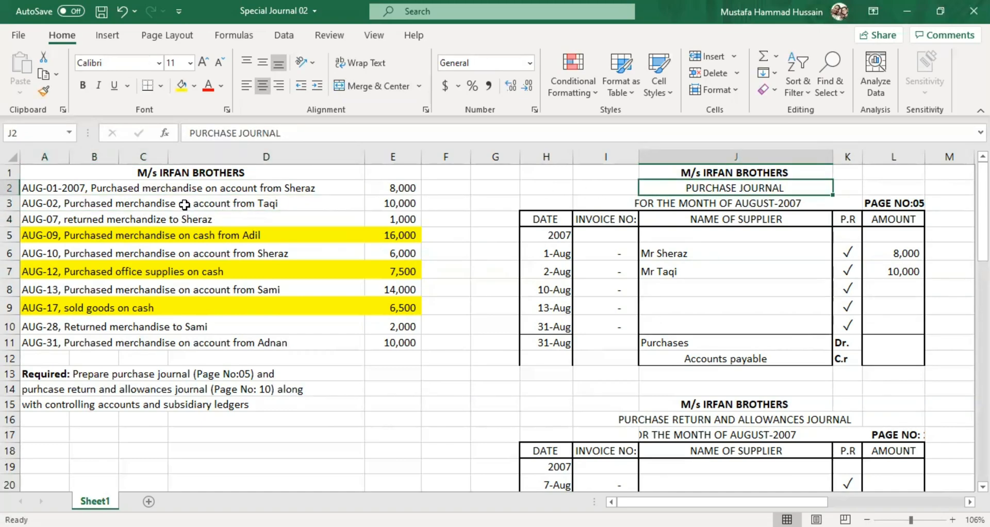
pyautogui.click(183, 220)
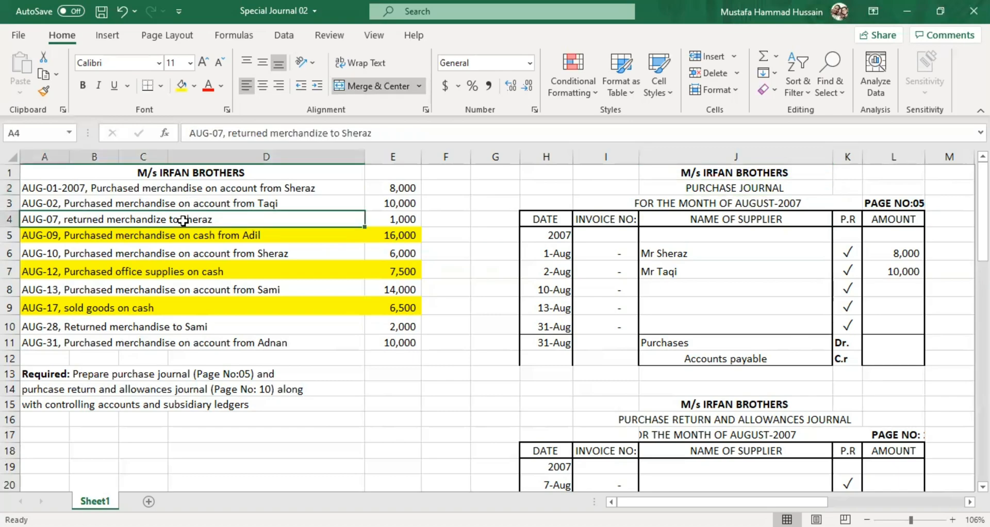
pyautogui.click(178, 252)
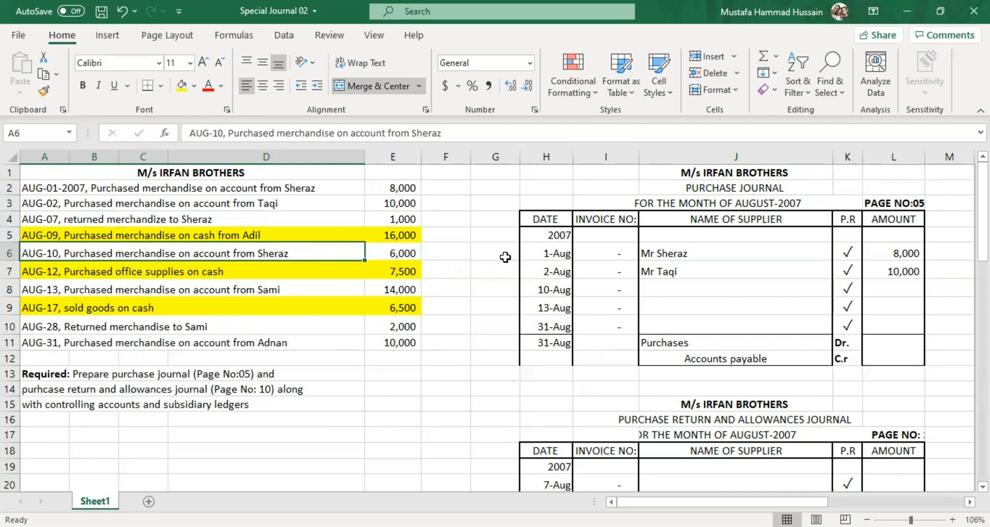
pyautogui.click(702, 292)
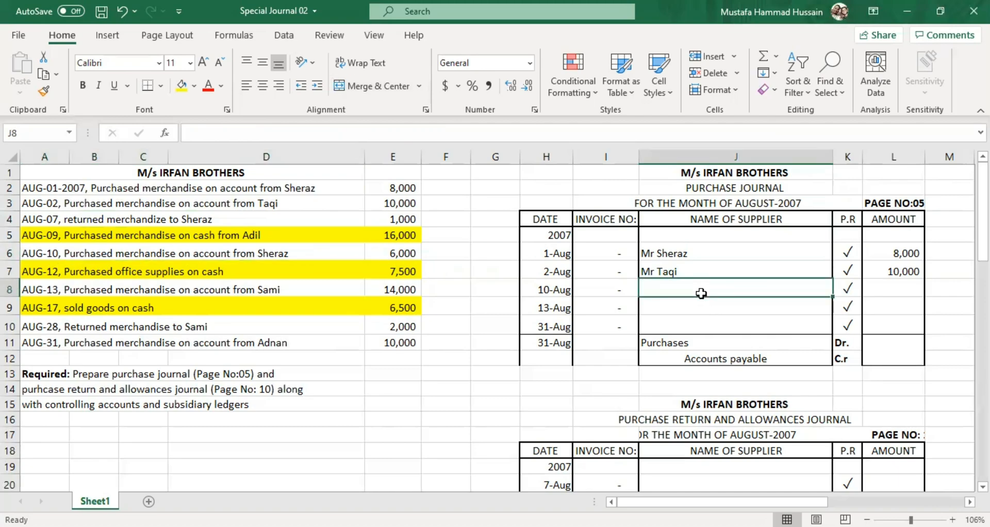
pyautogui.write('Mr S')
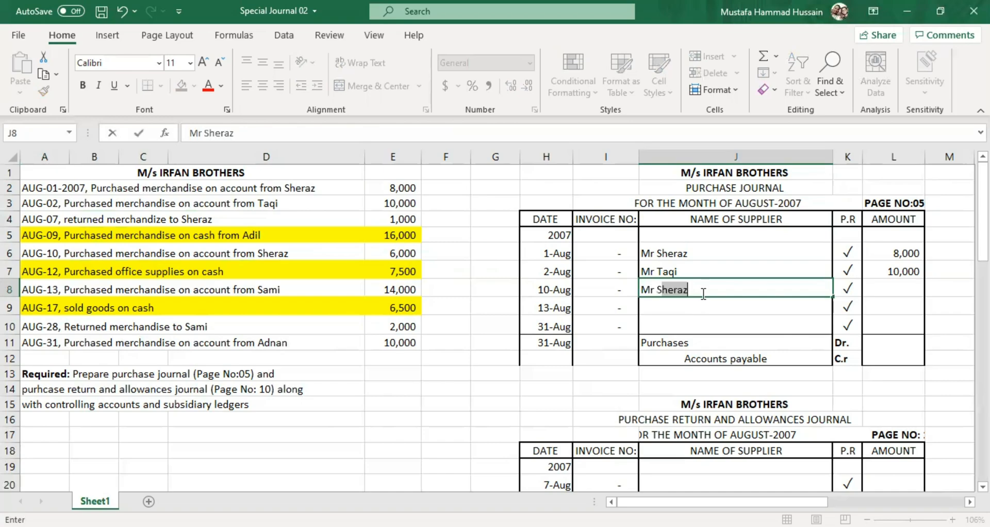
pyautogui.write('heraz')
pyautogui.click(398, 253)
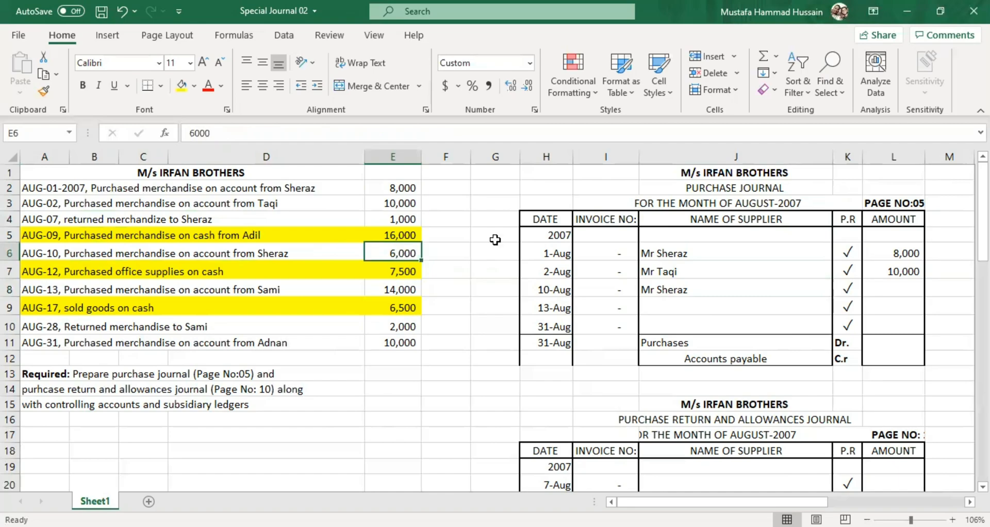
pyautogui.click(905, 285)
pyautogui.write('6000')
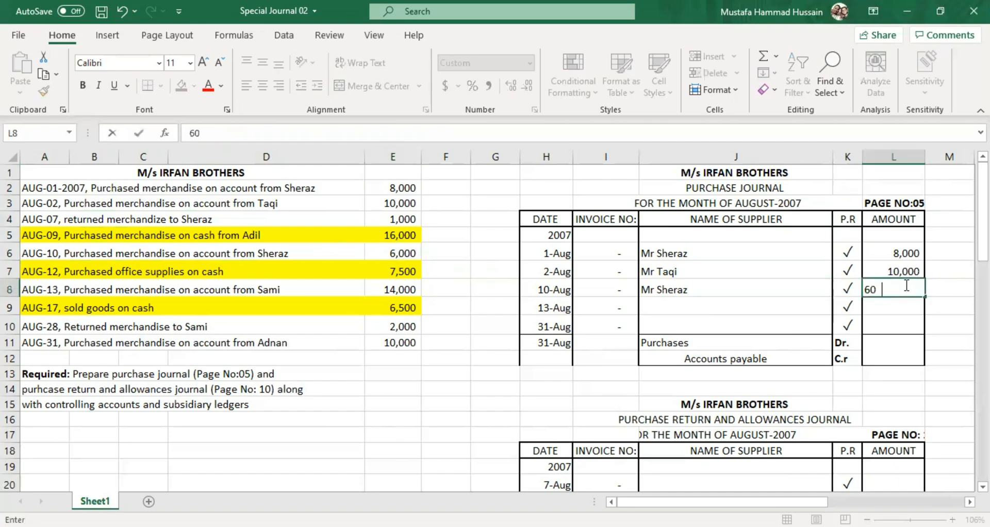
# Step: Record the August 13 credit purchase in purchase journal row 9 with the supplier's name, prefixed "Mr.", and an amount of 14,000
pyautogui.click(626, 314)
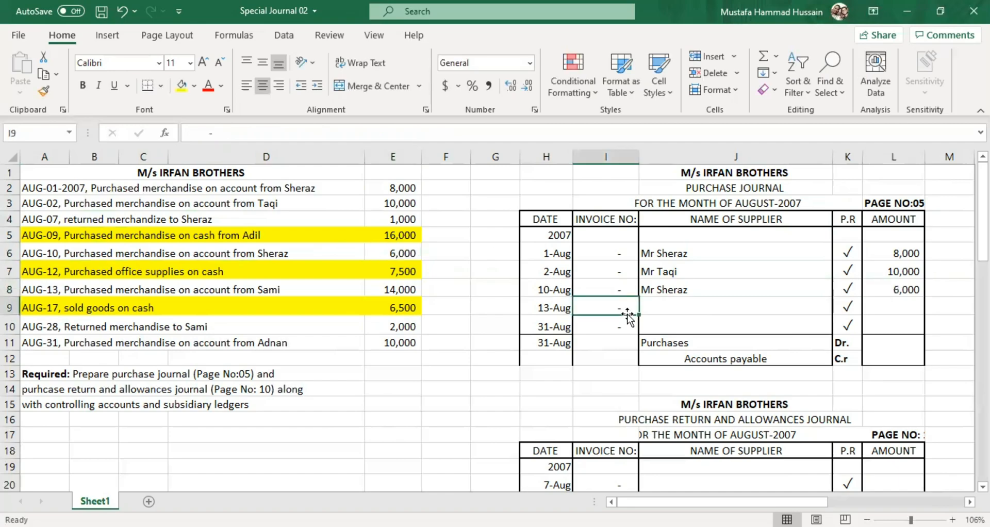
pyautogui.click(127, 293)
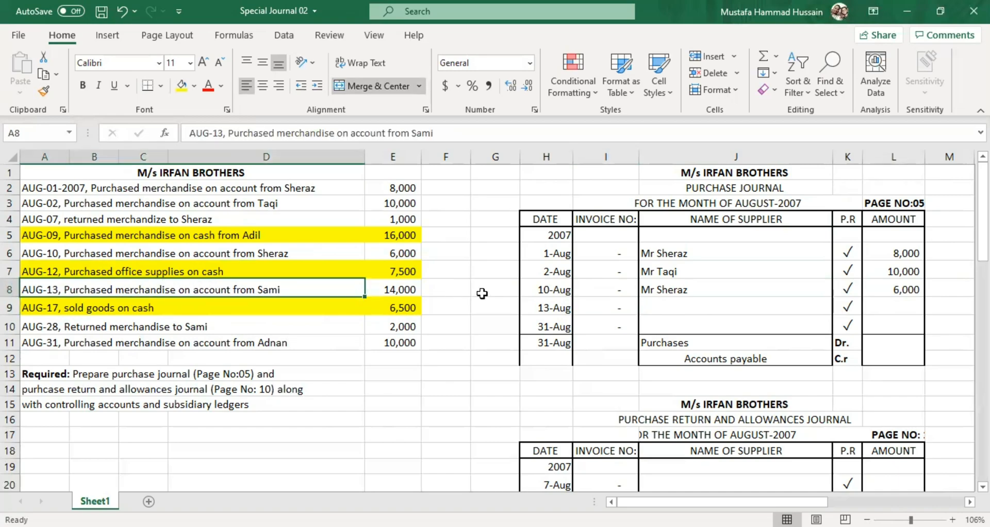
pyautogui.click(654, 310)
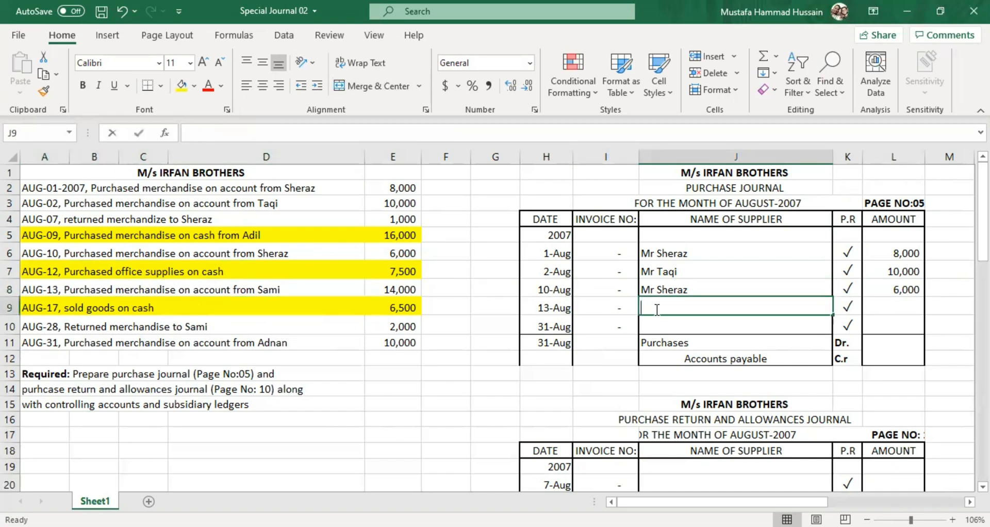
pyautogui.write('Mr. Sami')
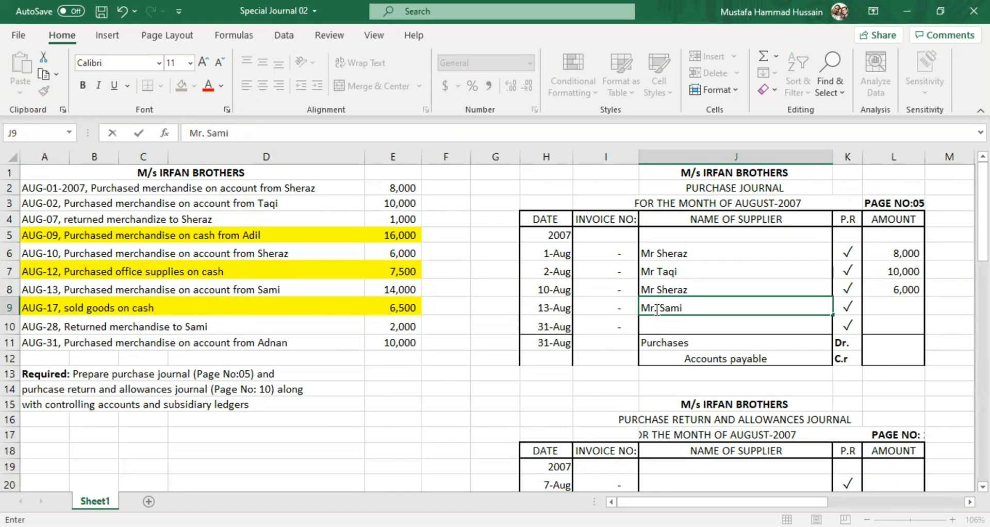
pyautogui.click(887, 303)
pyautogui.write('14000')
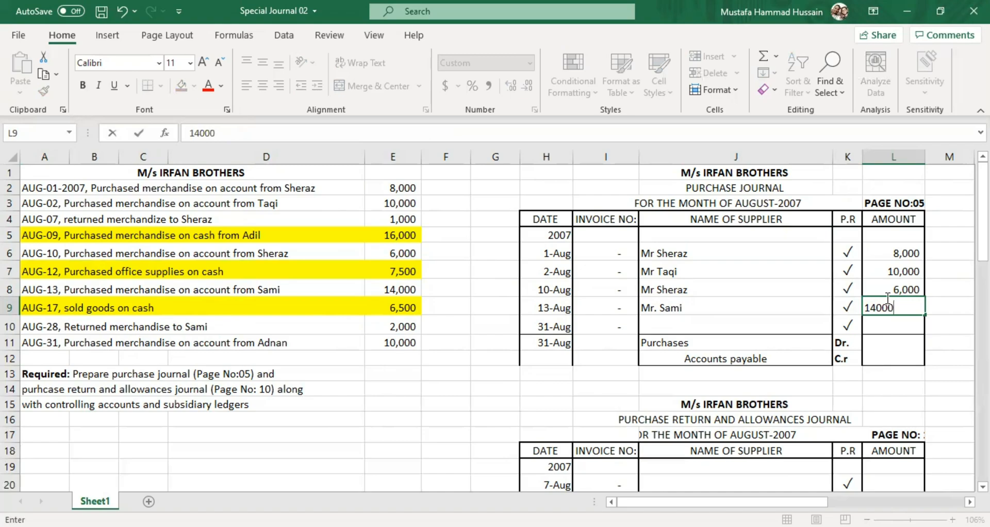
pyautogui.click(899, 357)
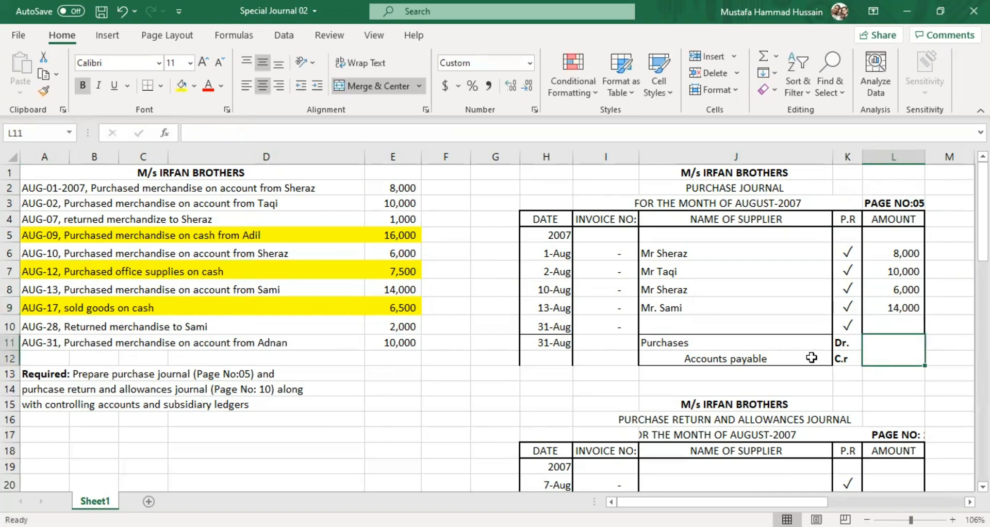
# Step: Record the August 31 credit purchase in purchase journal row 10 with the supplier's name, prefixed "Mr", and an amount of 10,000
pyautogui.click(98, 310)
pyautogui.click(136, 328)
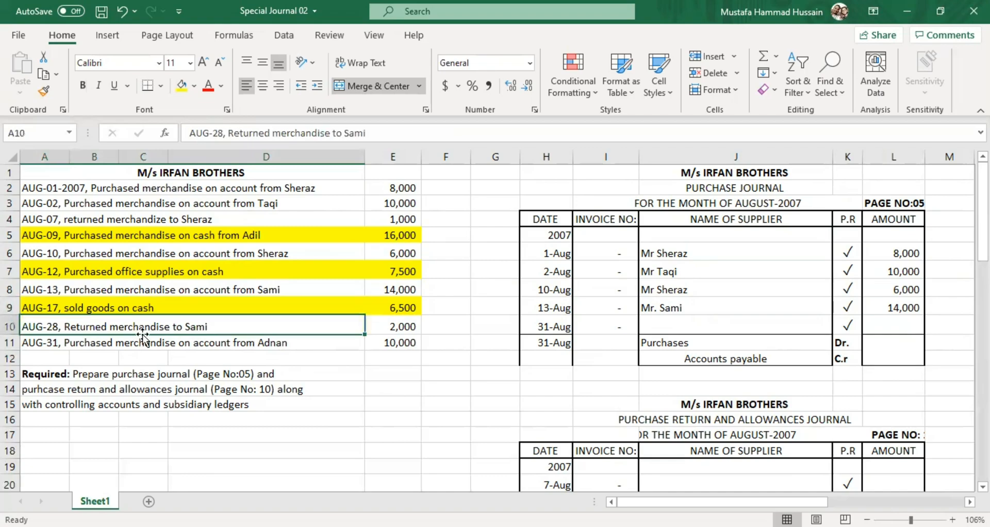
pyautogui.click(158, 345)
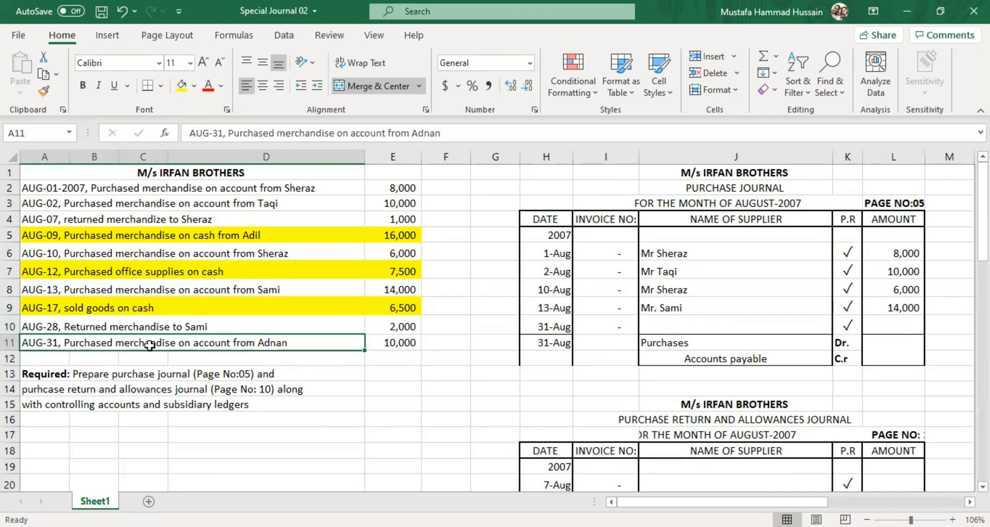
pyautogui.click(703, 324)
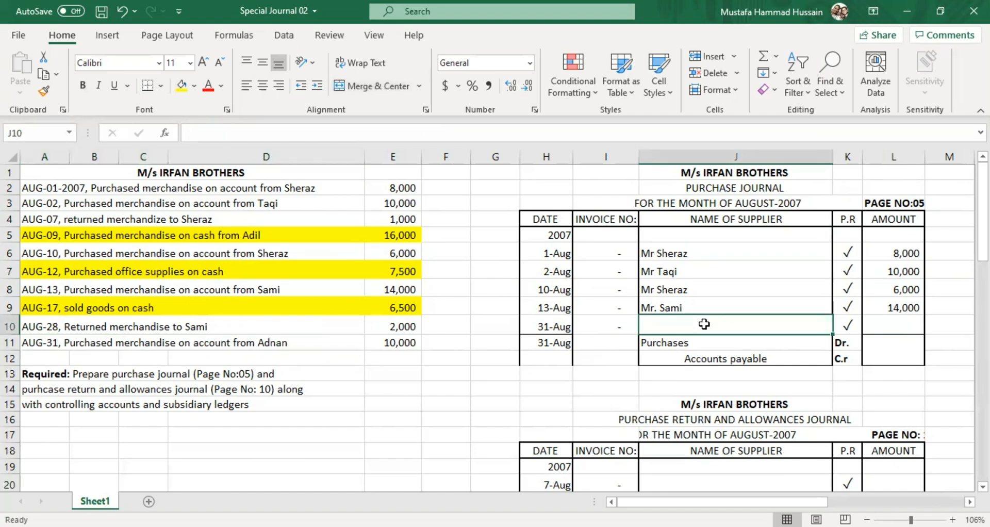
pyautogui.write('Mr')
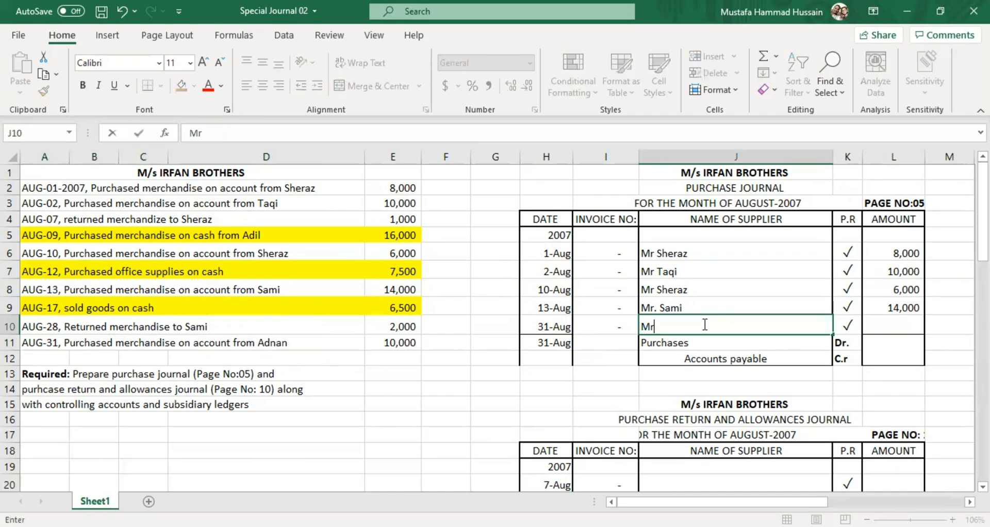
pyautogui.write(' Adnan')
pyautogui.click(899, 328)
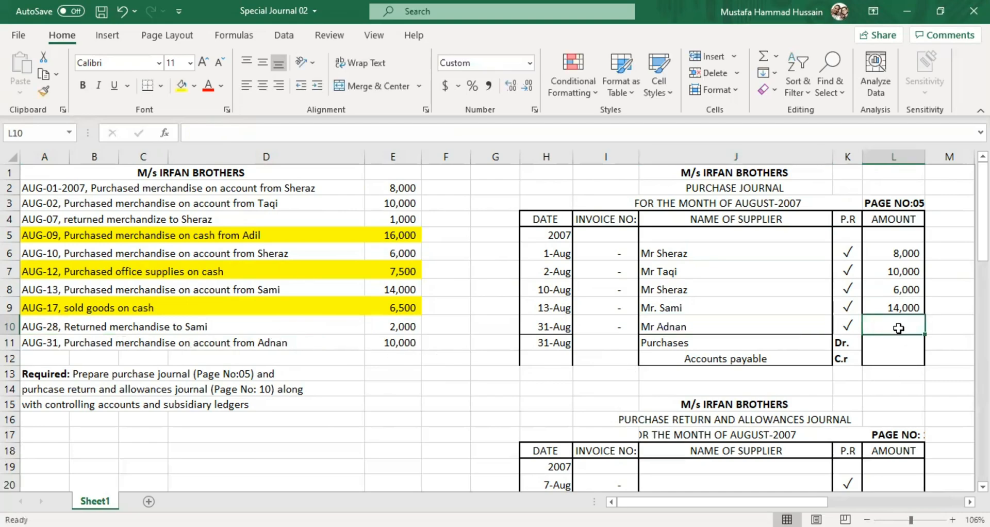
pyautogui.write('10,000')
pyautogui.click(902, 389)
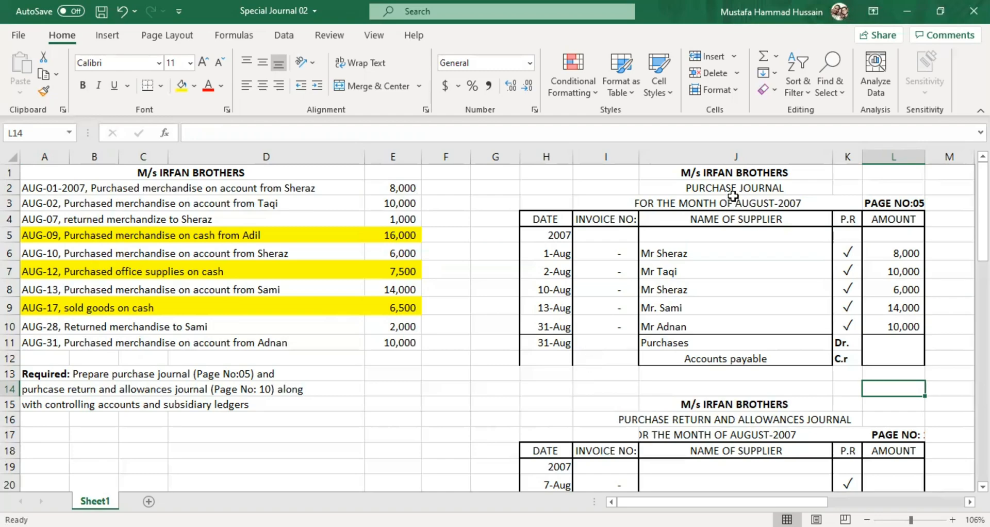
# Step: Review the August transaction list against the supplier, P.R and amount entries in the purchase journal
pyautogui.moveTo(122, 188); pyautogui.dragTo(409, 338)
pyautogui.click(404, 358)
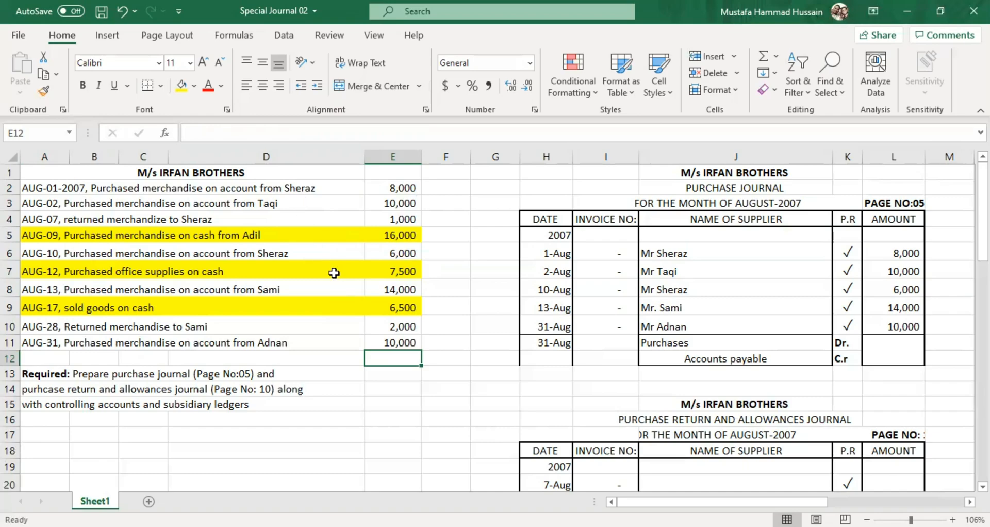
pyautogui.click(848, 253)
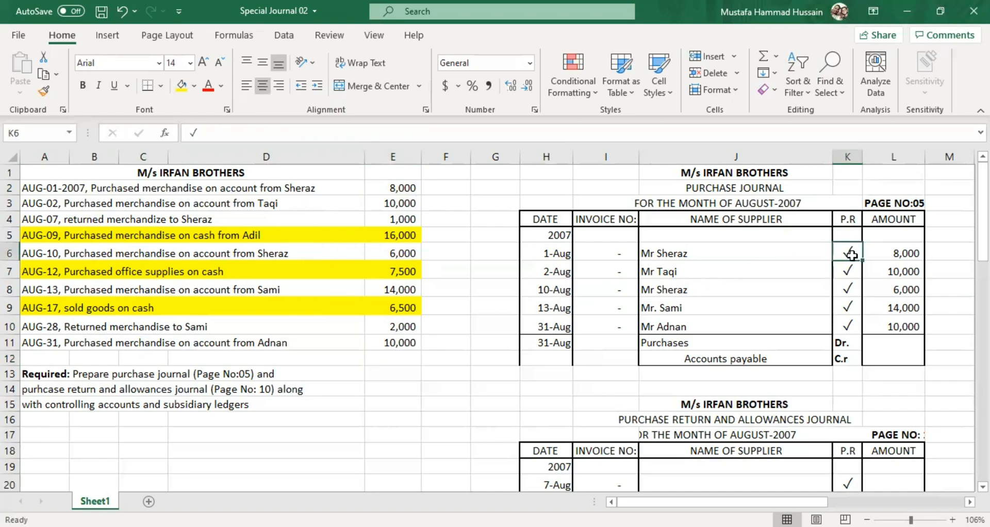
pyautogui.click(691, 252)
pyautogui.click(897, 253)
pyautogui.click(900, 272)
pyautogui.click(900, 290)
pyautogui.click(906, 308)
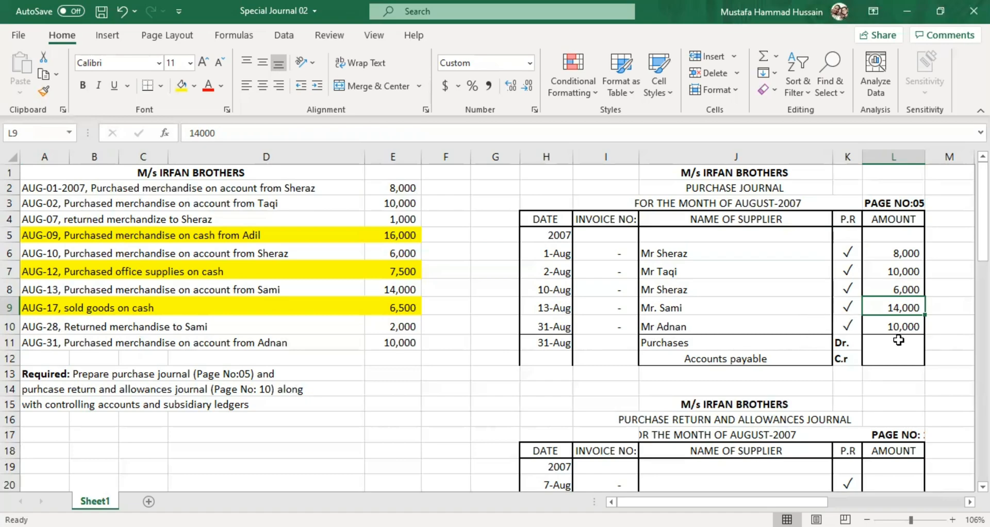
# Step: Examine the Purchases debit and Accounts payable credit lines in J11 and J12 against the supplier entries and amounts above
pyautogui.click(778, 342)
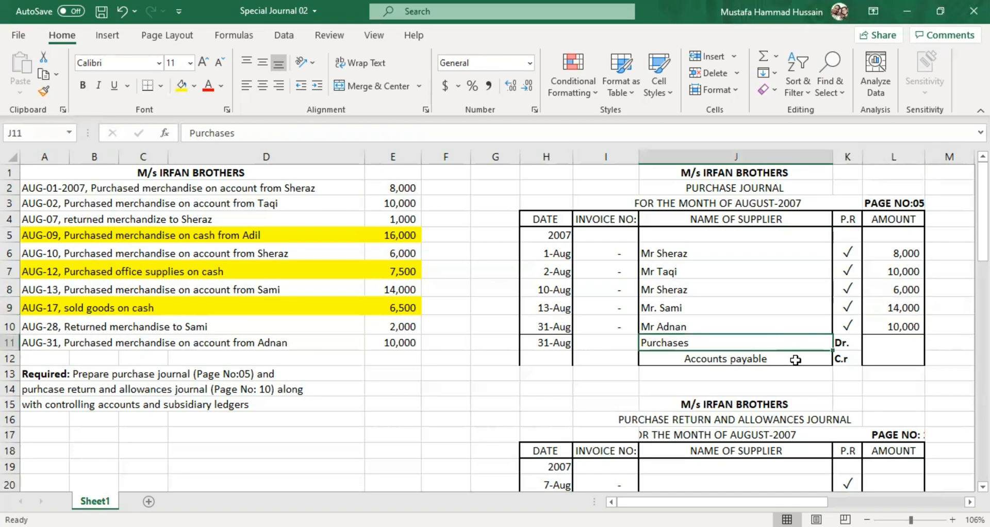
pyautogui.click(794, 359)
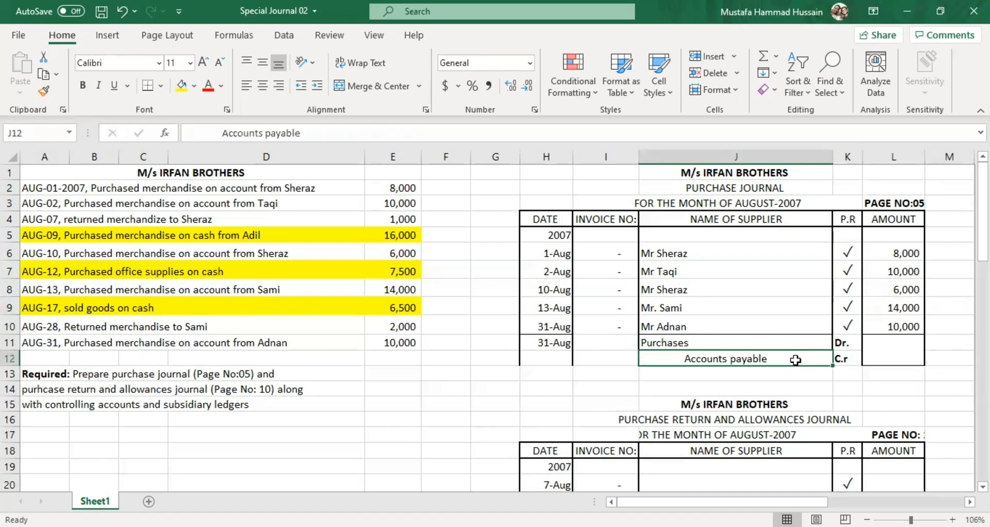
pyautogui.click(712, 188)
pyautogui.click(702, 357)
pyautogui.click(698, 343)
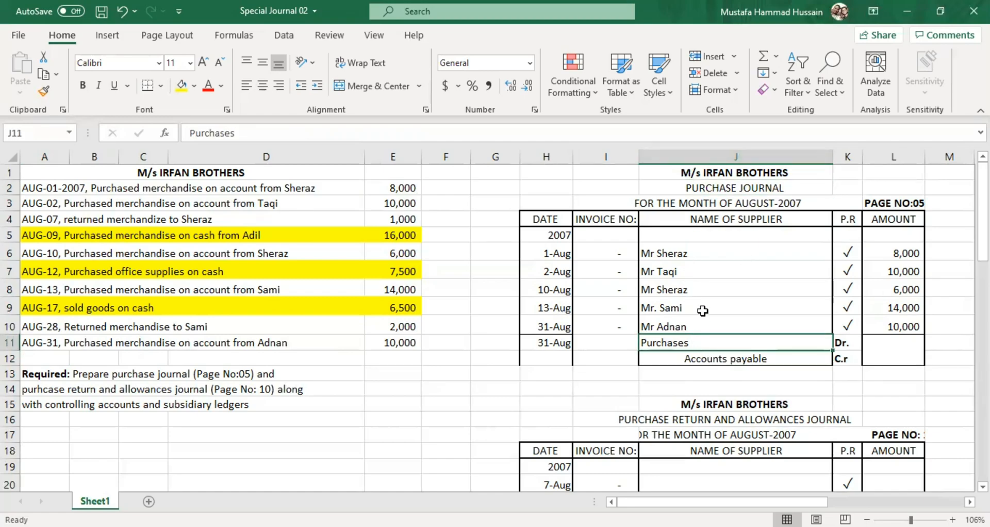
pyautogui.doubleClick(714, 342)
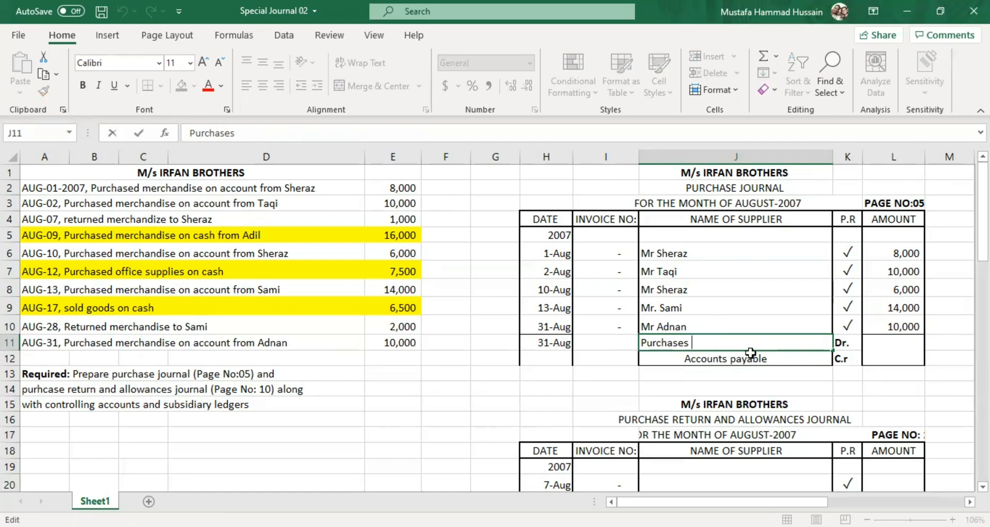
pyautogui.doubleClick(771, 358)
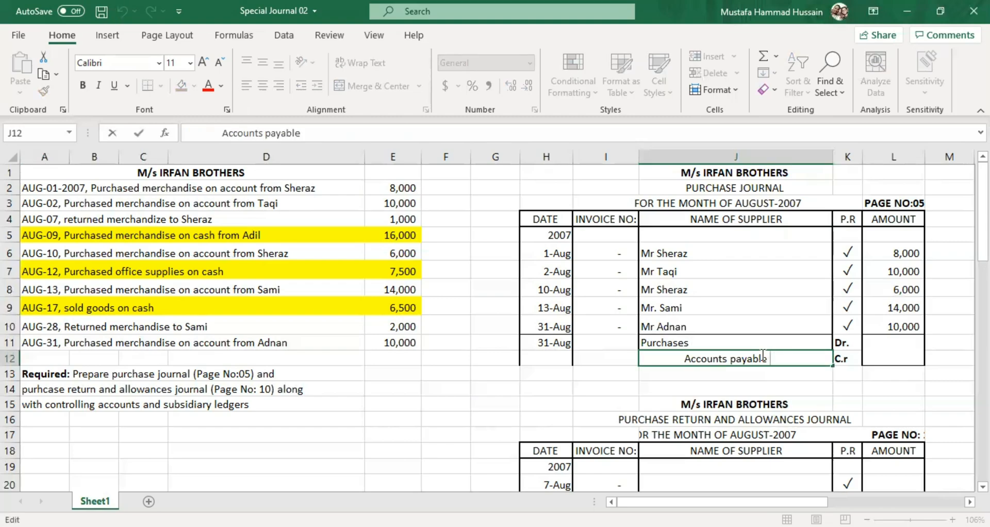
pyautogui.click(708, 345)
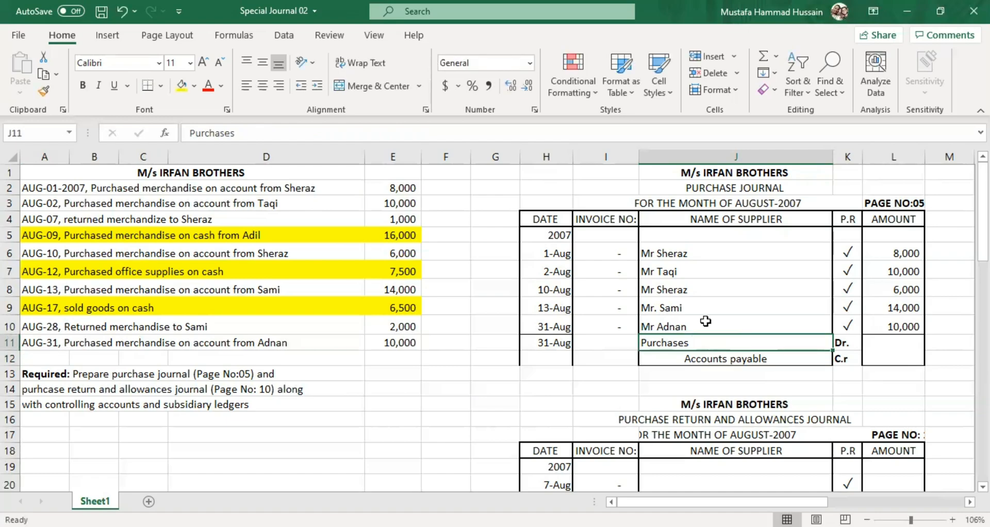
pyautogui.moveTo(700, 246); pyautogui.dragTo(699, 323)
pyautogui.moveTo(892, 251); pyautogui.dragTo(898, 322)
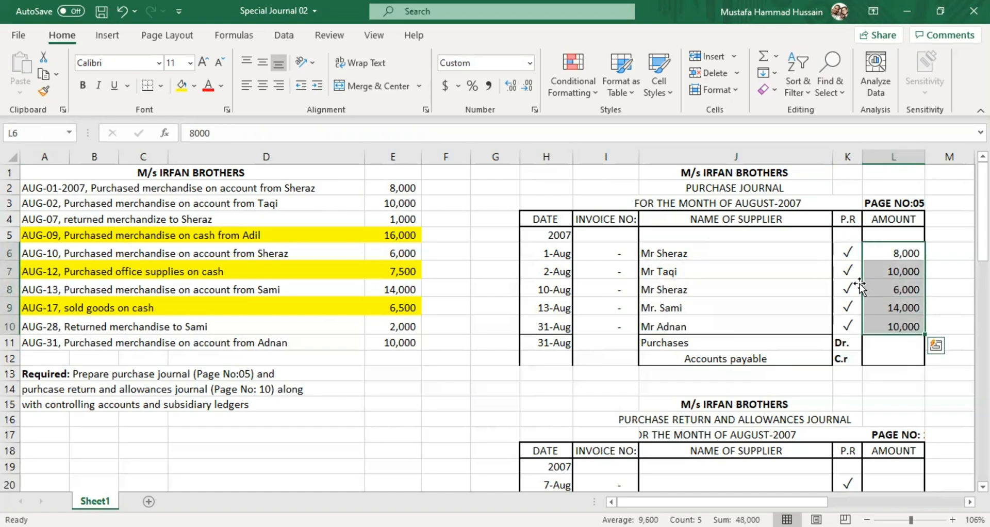
pyautogui.click(716, 244)
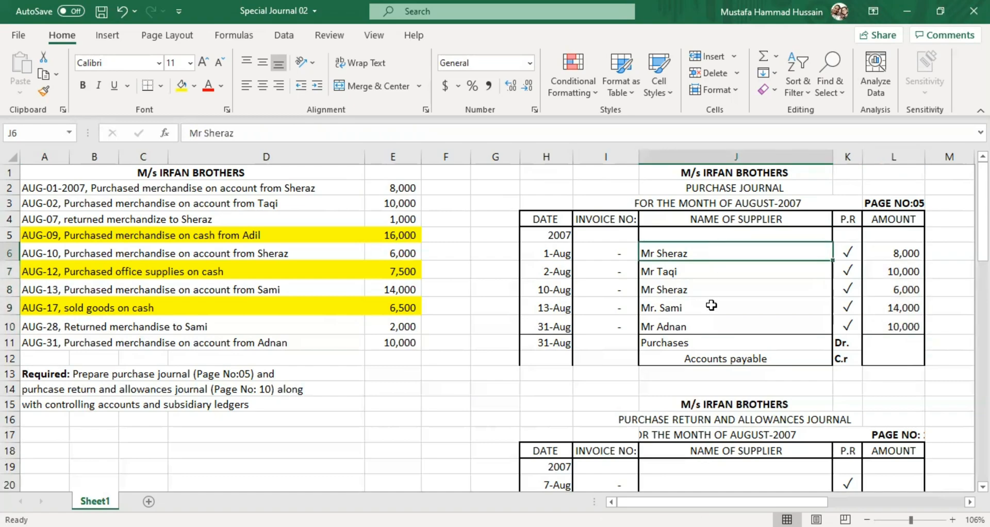
pyautogui.click(695, 343)
# Step: Enter 48000 as the purchase journal total in the merged amount cell beside the Purchases and Accounts payable lines
pyautogui.click(894, 348)
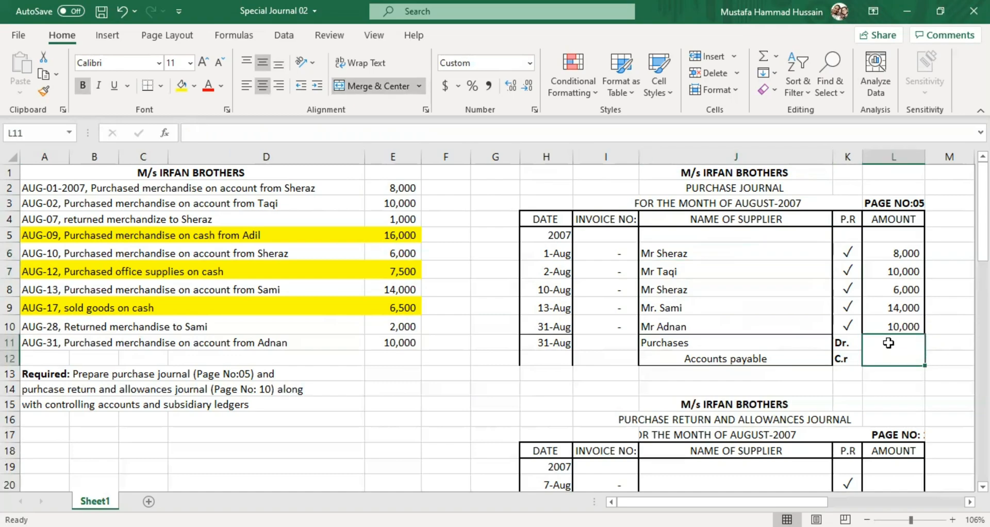
pyautogui.click(897, 290)
pyautogui.click(897, 307)
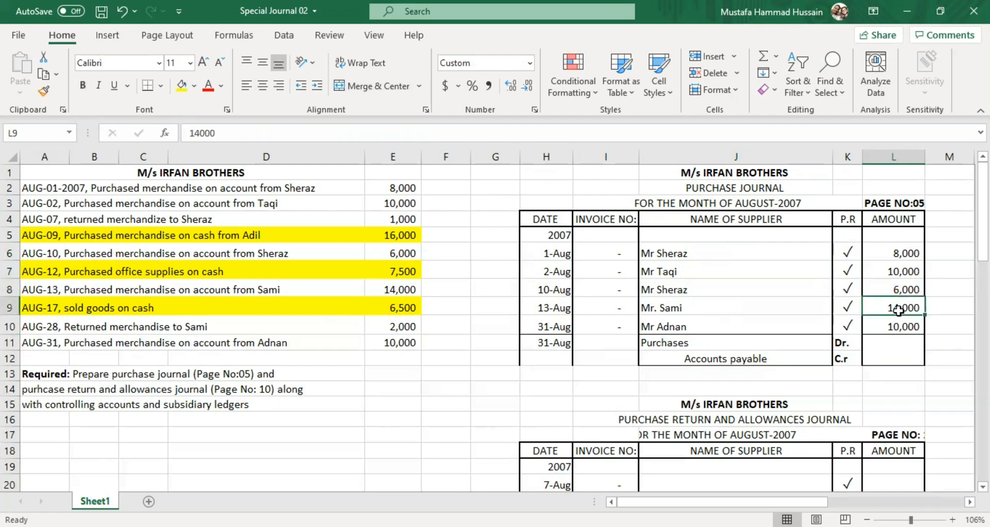
pyautogui.click(911, 328)
pyautogui.click(908, 271)
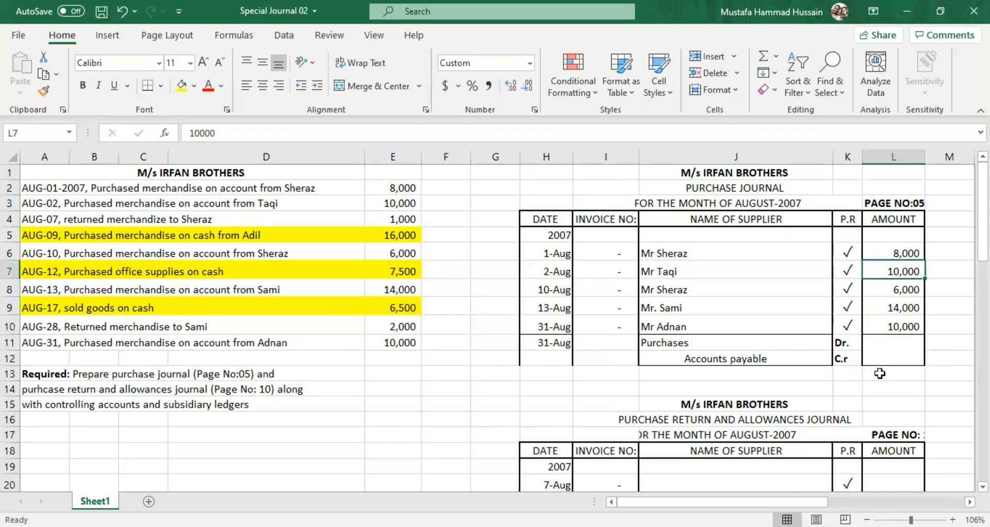
pyautogui.click(887, 346)
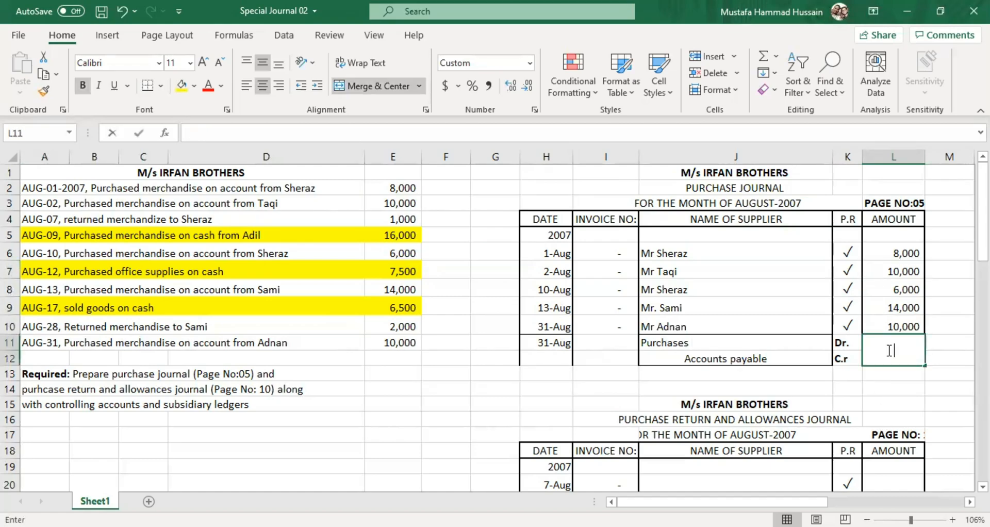
pyautogui.write('48000')
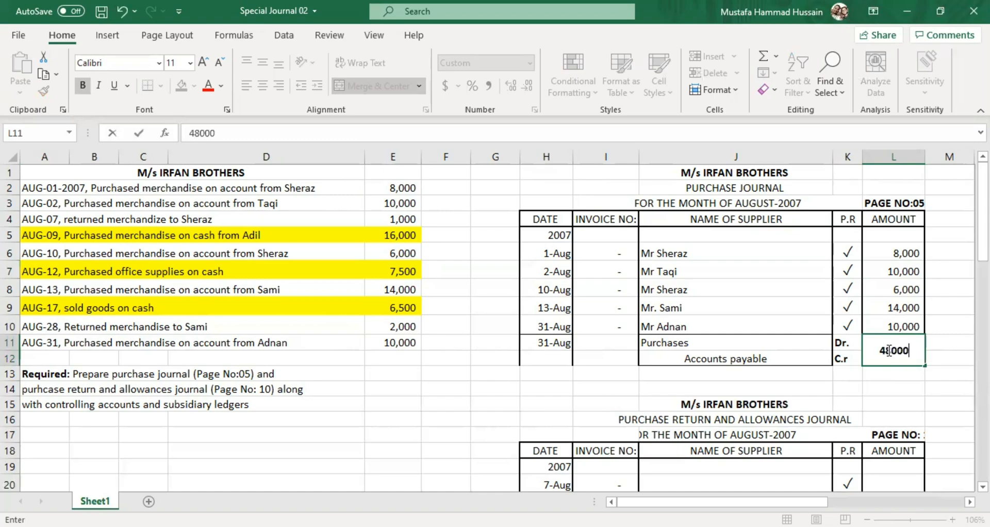
pyautogui.click(880, 392)
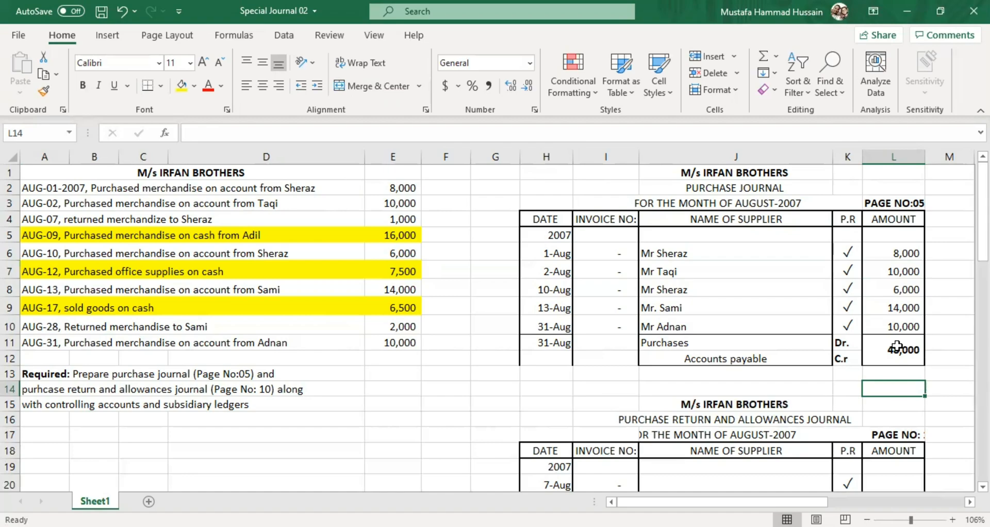
# Step: Examine the closing Purchases debit and Accounts payable credit lines together with the purchase journal's total amount
pyautogui.click(680, 337)
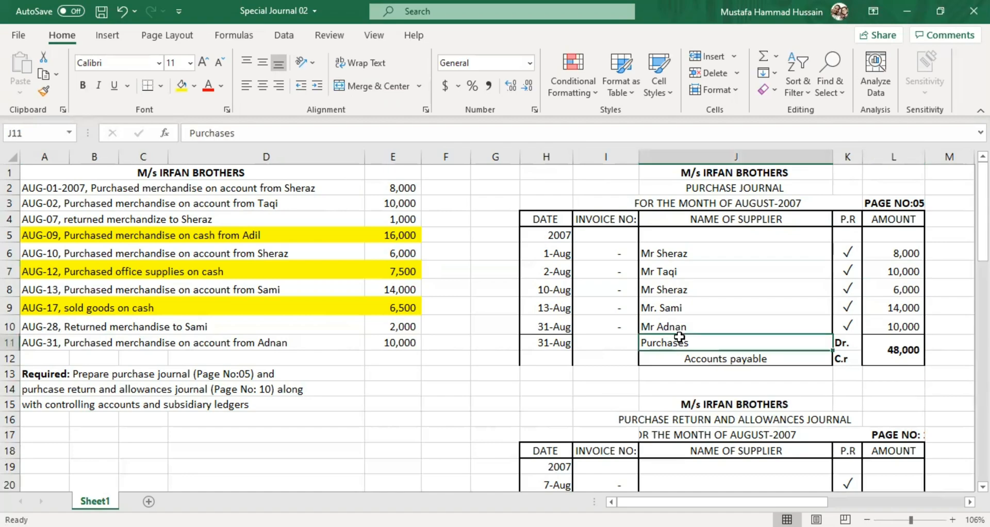
pyautogui.click(725, 357)
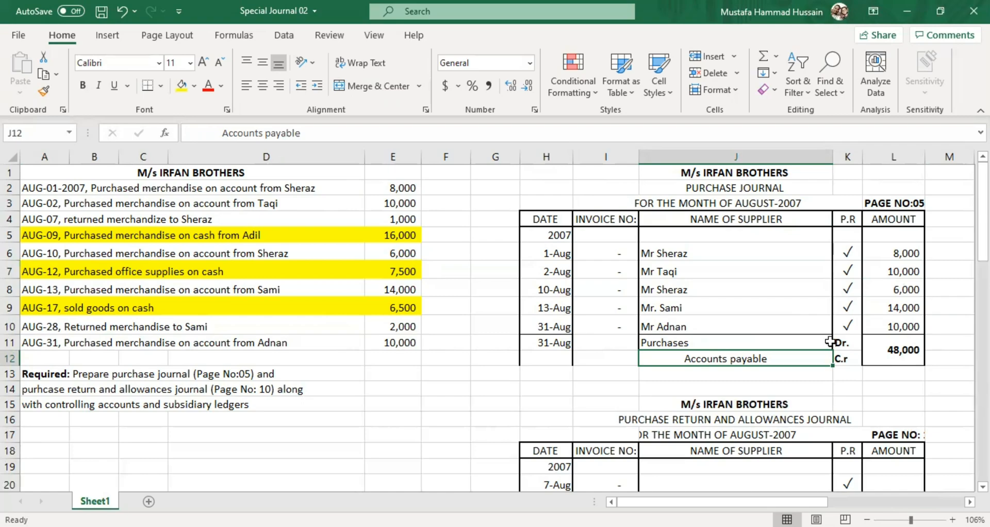
pyautogui.click(851, 341)
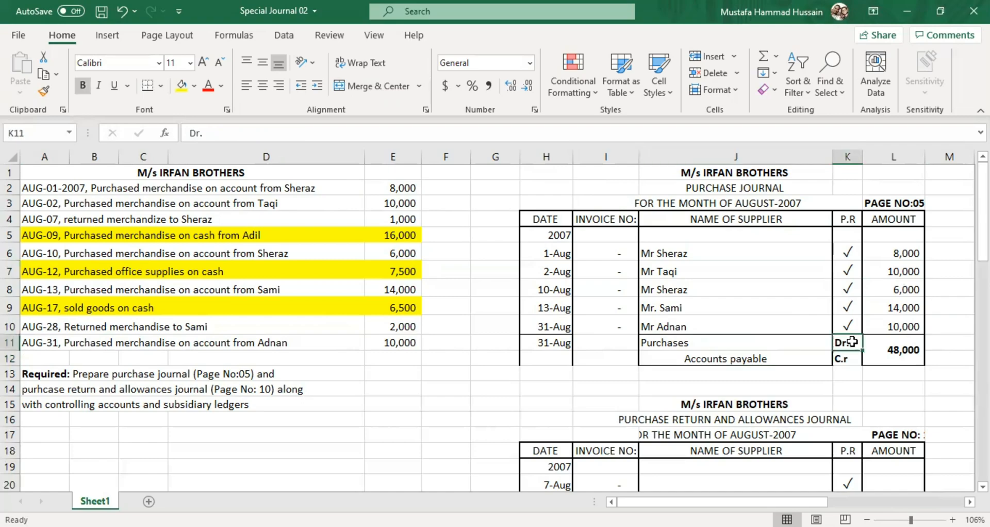
pyautogui.click(696, 327)
pyautogui.click(813, 345)
pyautogui.click(855, 345)
pyautogui.doubleClick(854, 345)
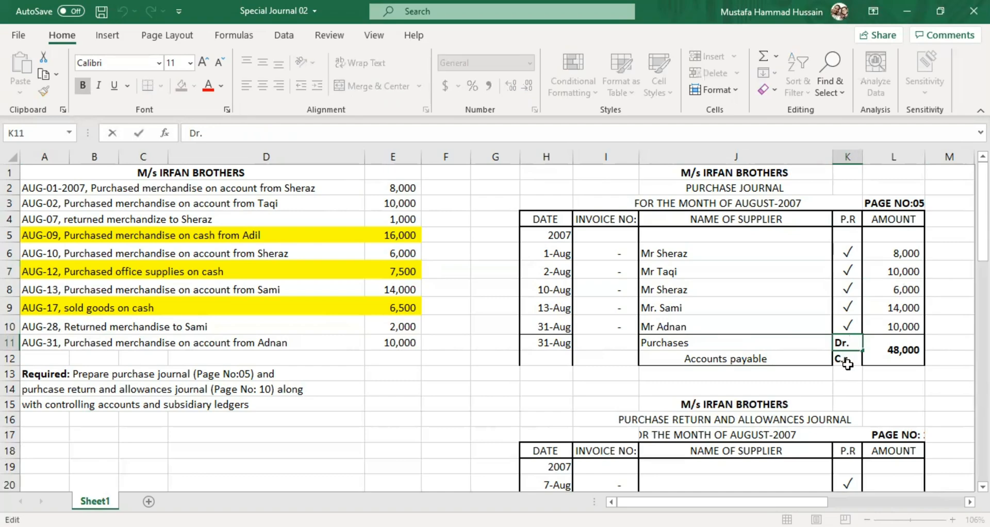
pyautogui.click(854, 356)
pyautogui.doubleClick(853, 354)
pyautogui.click(844, 342)
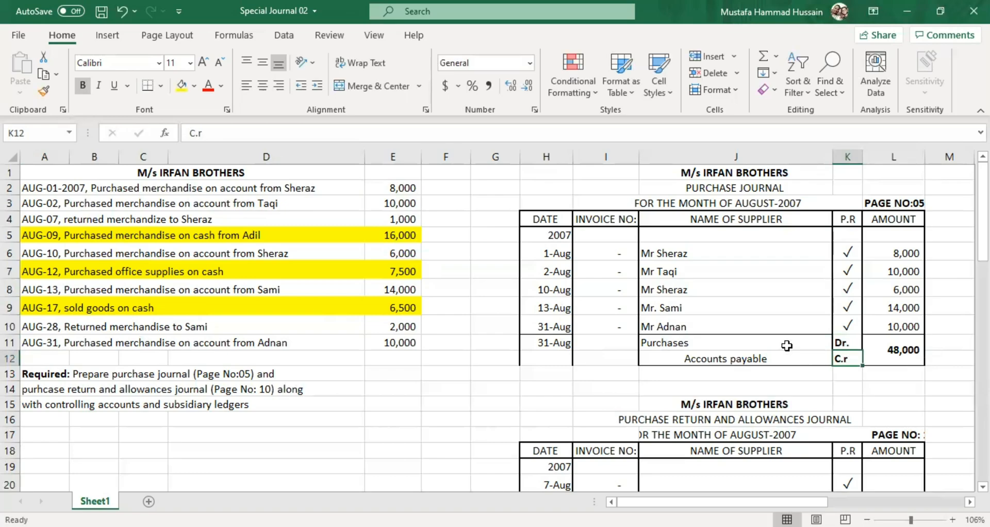
pyautogui.click(738, 342)
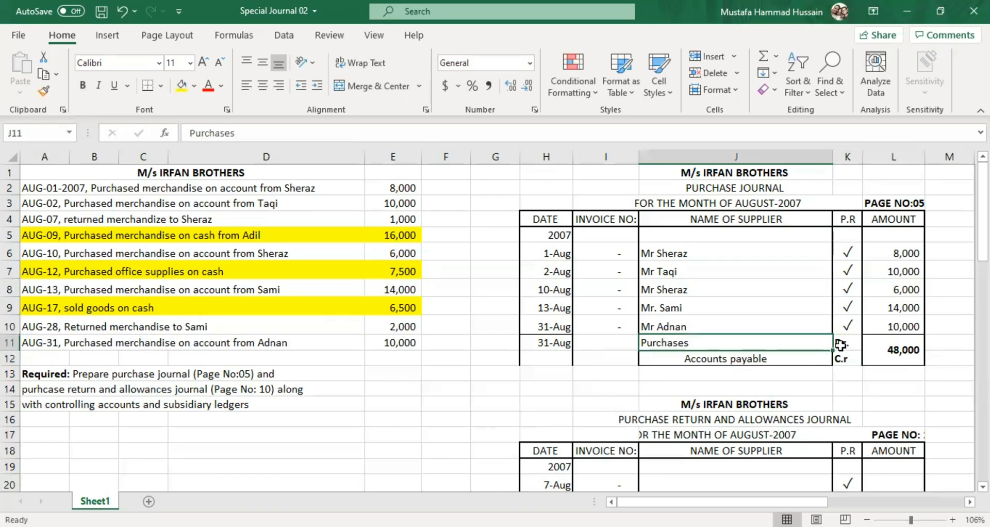
pyautogui.click(901, 359)
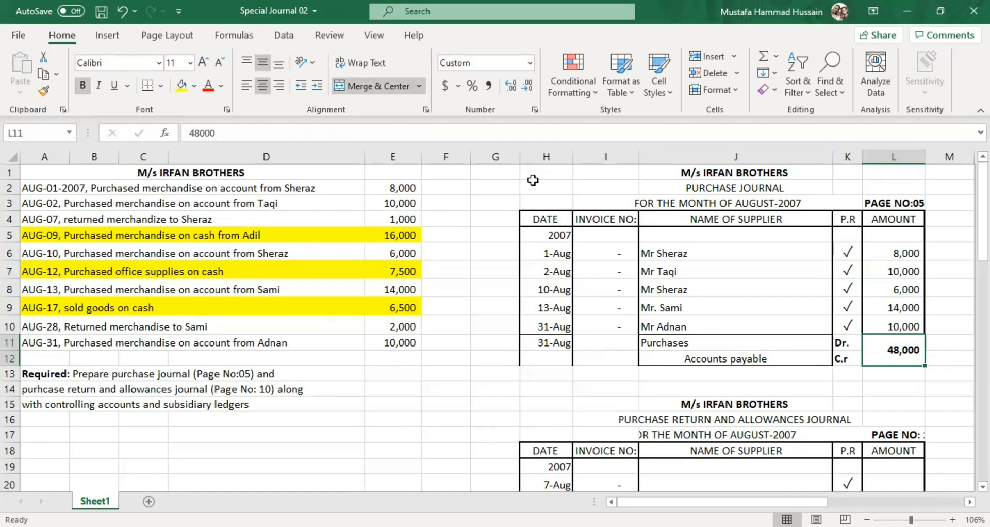
# Step: Review the completed purchase journal block and the written requirement for a purchase return and allowances journal
pyautogui.moveTo(541, 176); pyautogui.dragTo(893, 344)
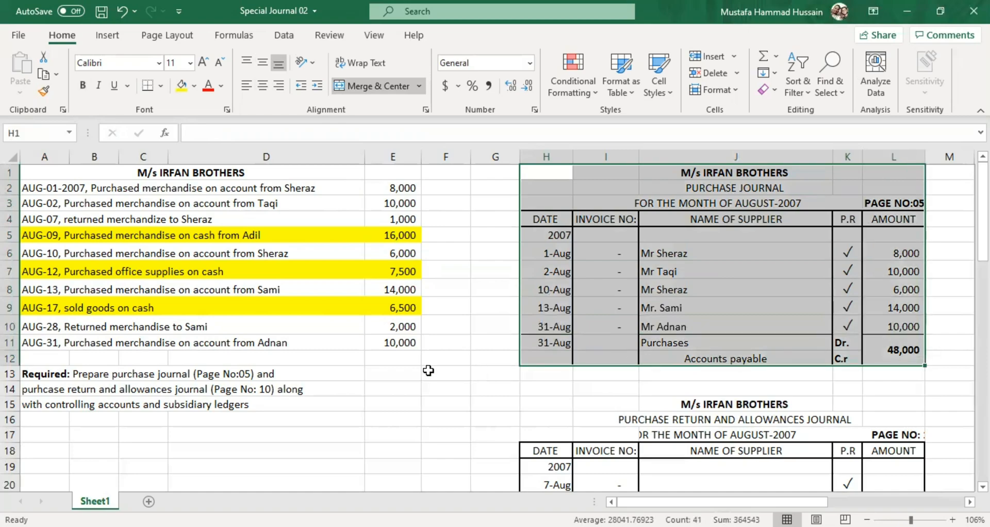
pyautogui.click(489, 358)
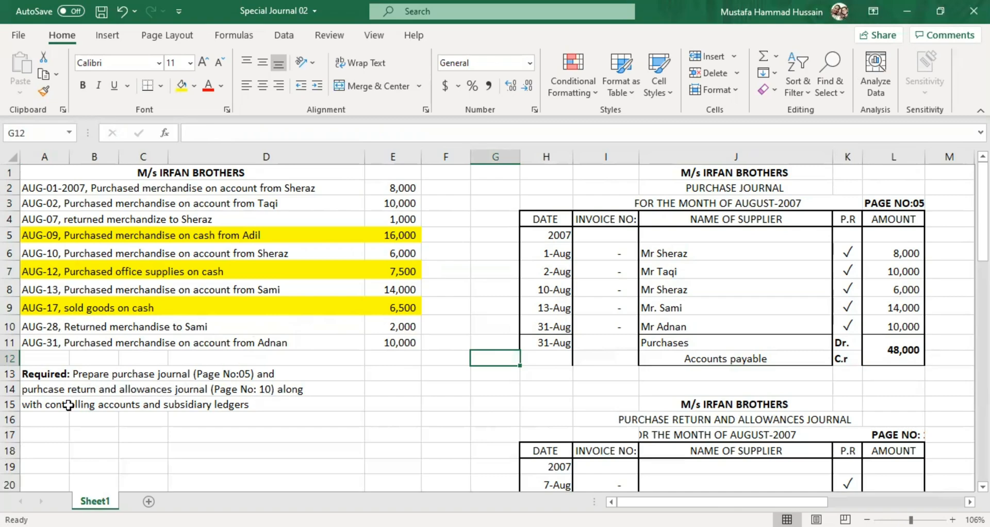
pyautogui.click(166, 386)
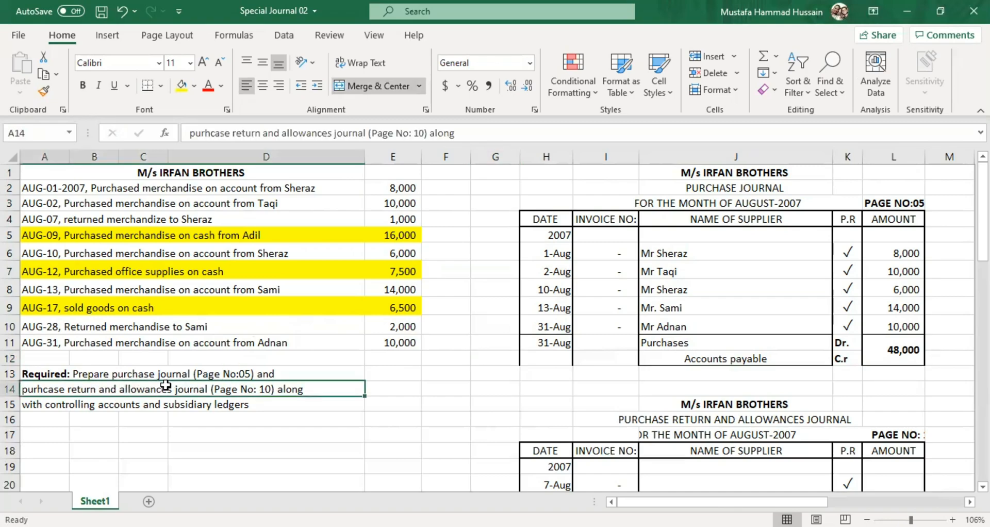
pyautogui.click(678, 190)
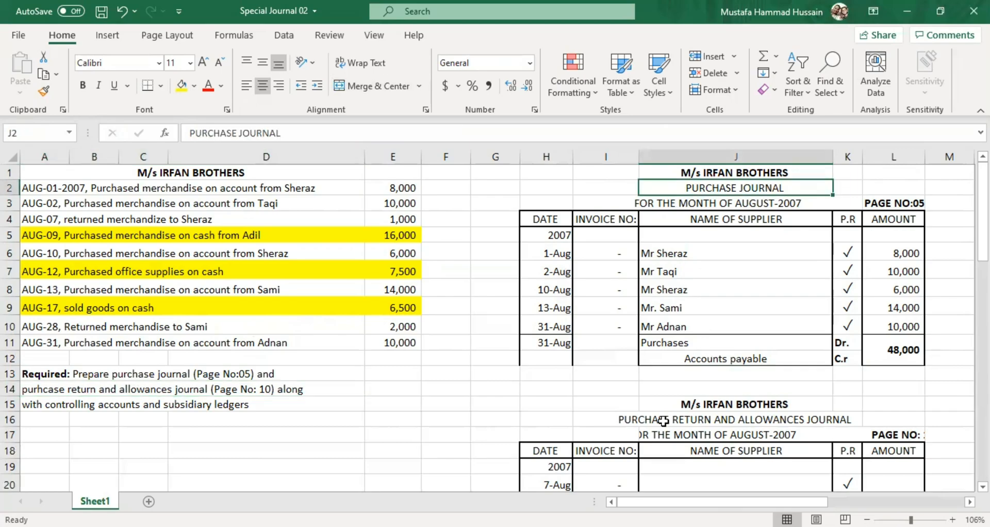
pyautogui.scroll(-1, 124, 207)
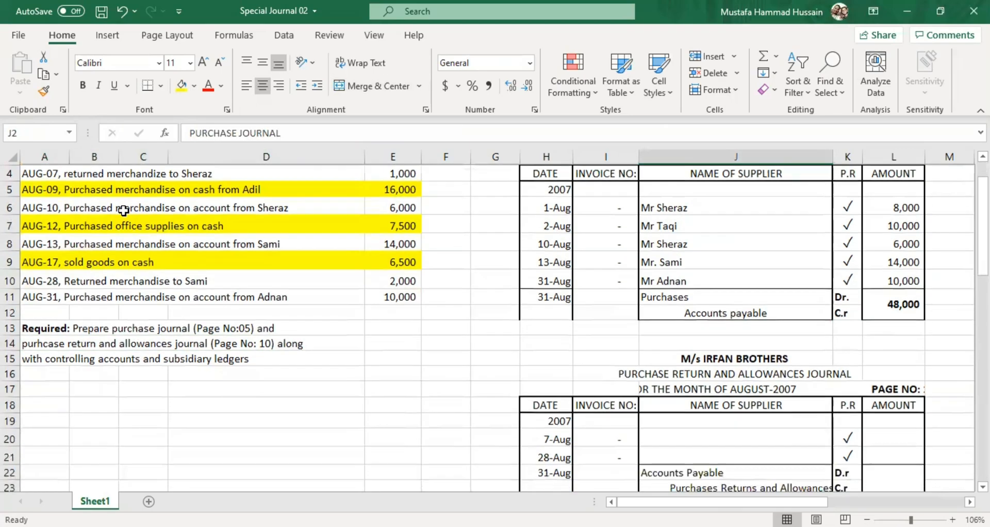
pyautogui.scroll(-1, 475, 304)
pyautogui.scroll(2, 582, 361)
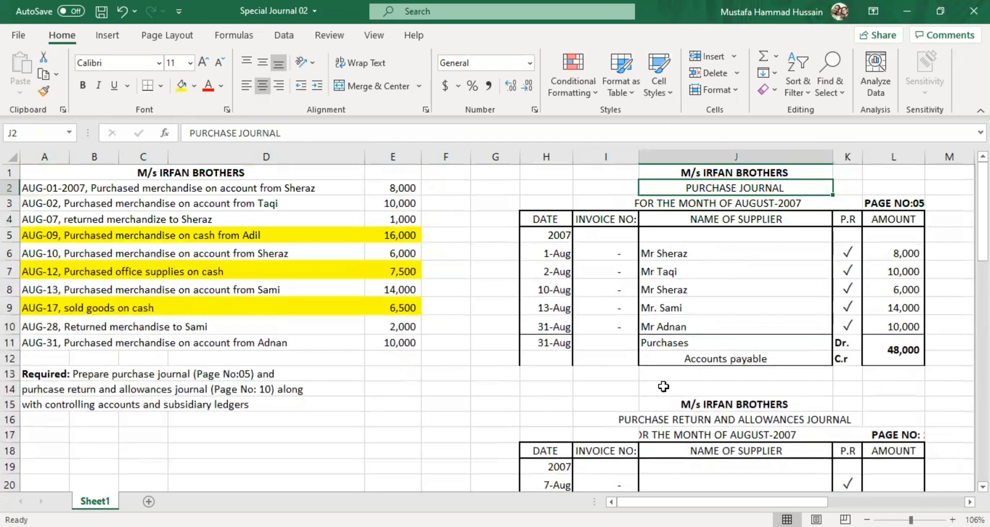
# Step: Add leading space before the month heading in J17 of the purchase return and allowances journal
pyautogui.click(693, 433)
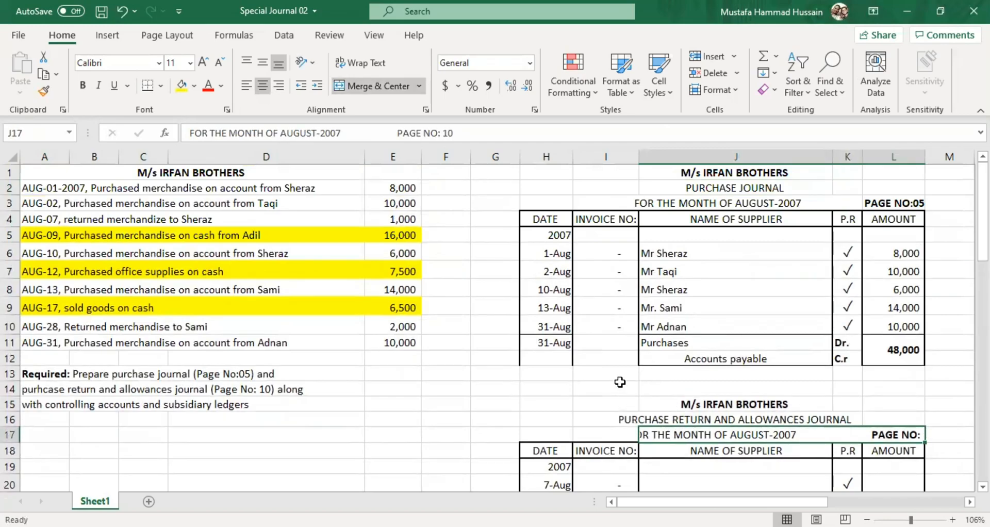
pyautogui.doubleClick(657, 435)
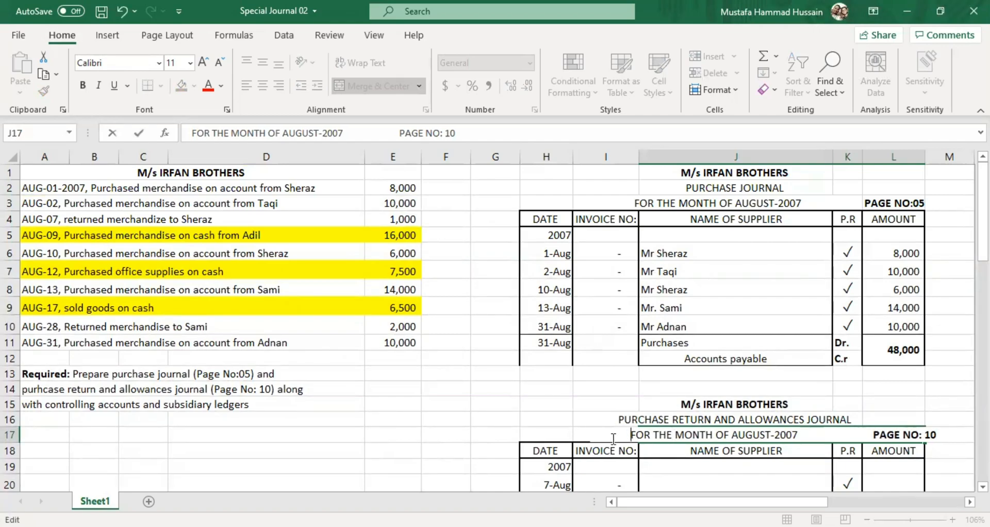
pyautogui.click(587, 404)
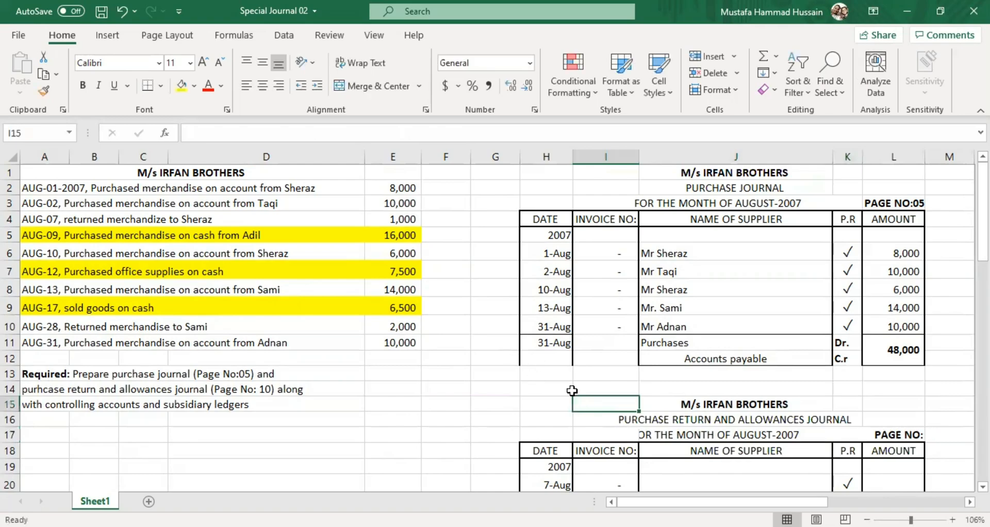
# Step: Compare the purchase journal's heading and layout with those of the purchase return and allowances journal below it
pyautogui.scroll(-2, 581, 383)
pyautogui.scroll(2, 581, 384)
pyautogui.scroll(-2, 670, 289)
pyautogui.scroll(2, 702, 206)
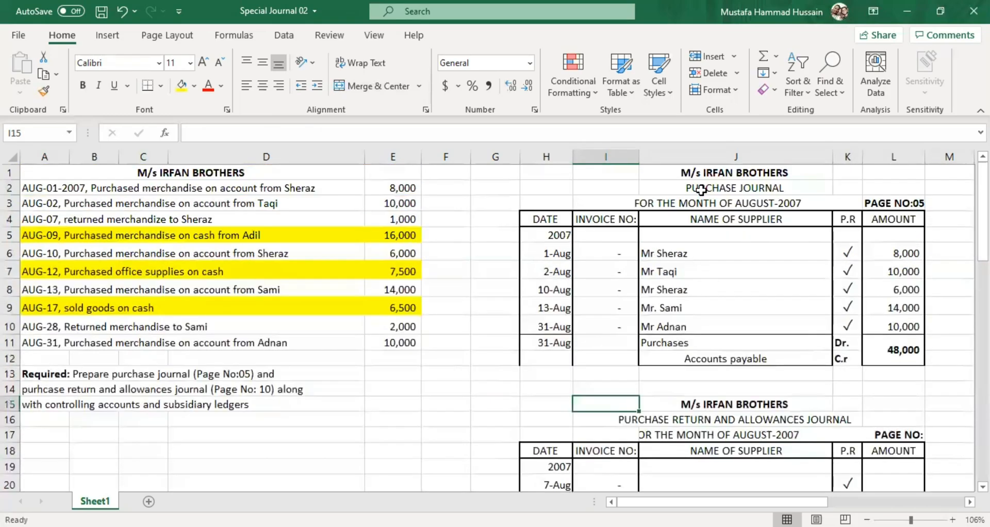
pyautogui.click(701, 189)
pyautogui.scroll(-3, 701, 189)
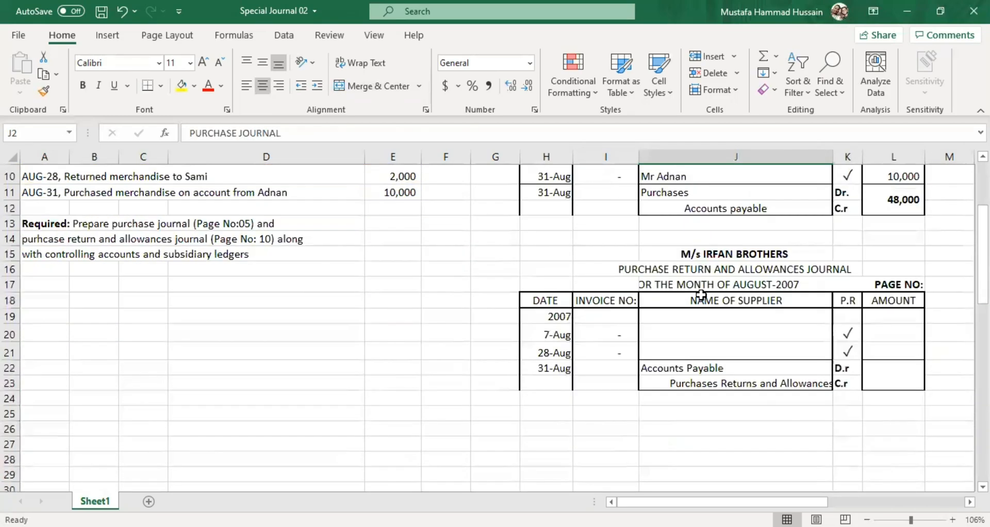
pyautogui.click(697, 269)
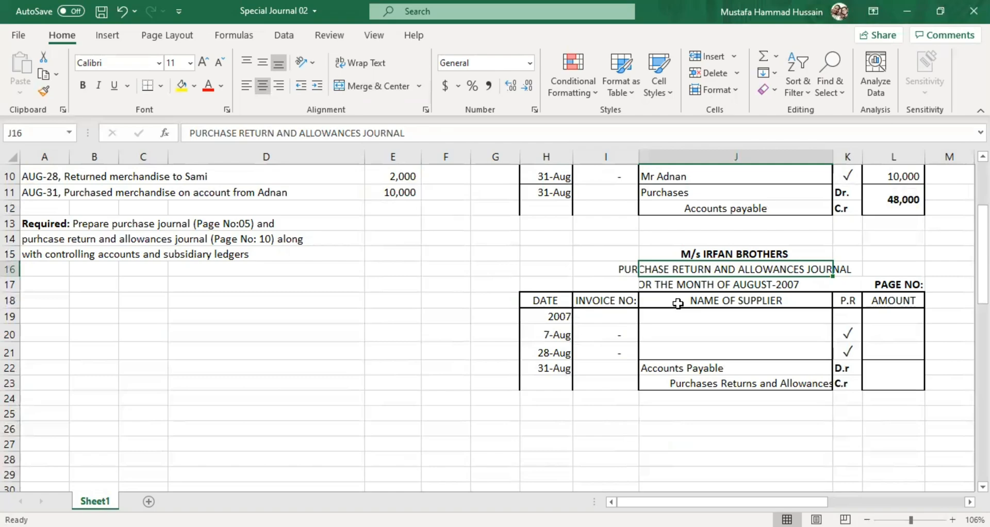
pyautogui.scroll(3, 675, 303)
pyautogui.scroll(-1, 678, 304)
pyautogui.scroll(-1, 677, 304)
pyautogui.scroll(3, 676, 304)
pyautogui.scroll(-2, 678, 304)
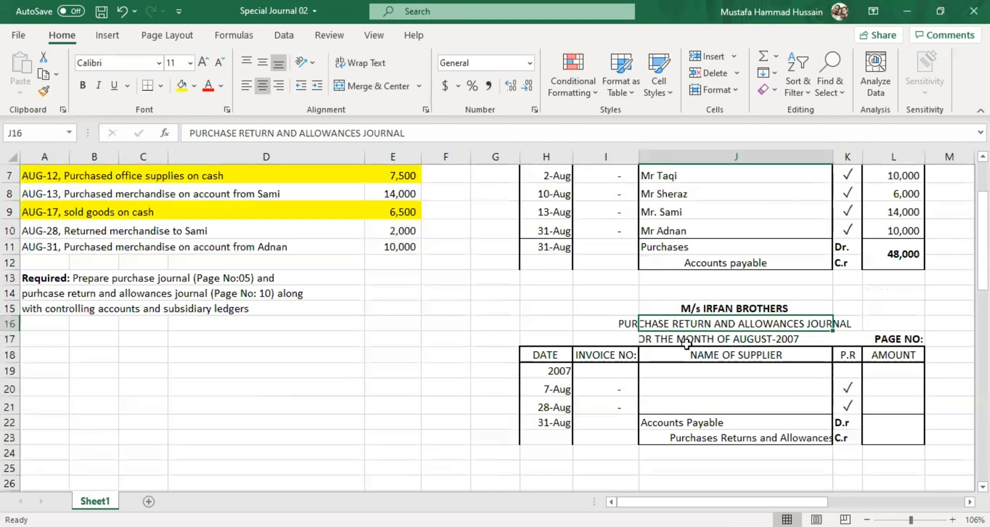
pyautogui.click(702, 307)
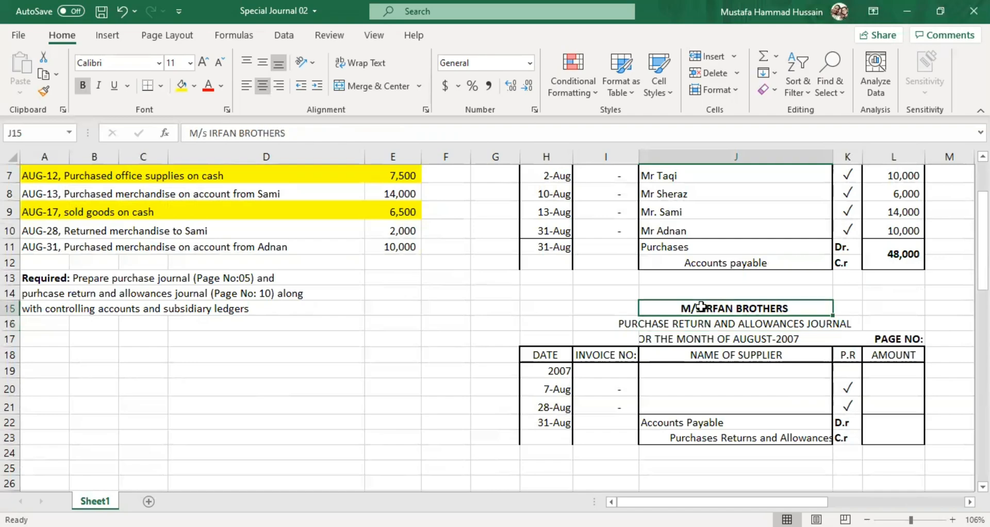
pyautogui.click(700, 322)
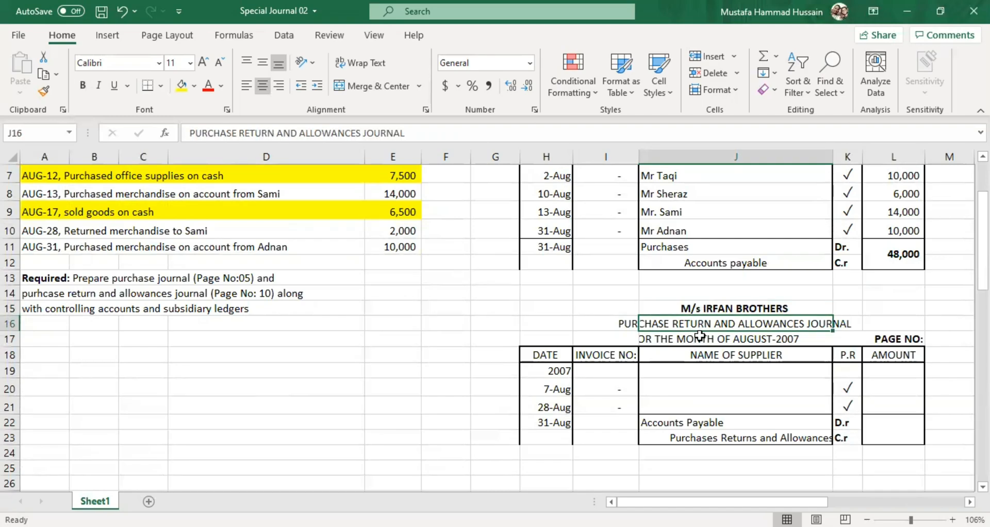
pyautogui.click(700, 338)
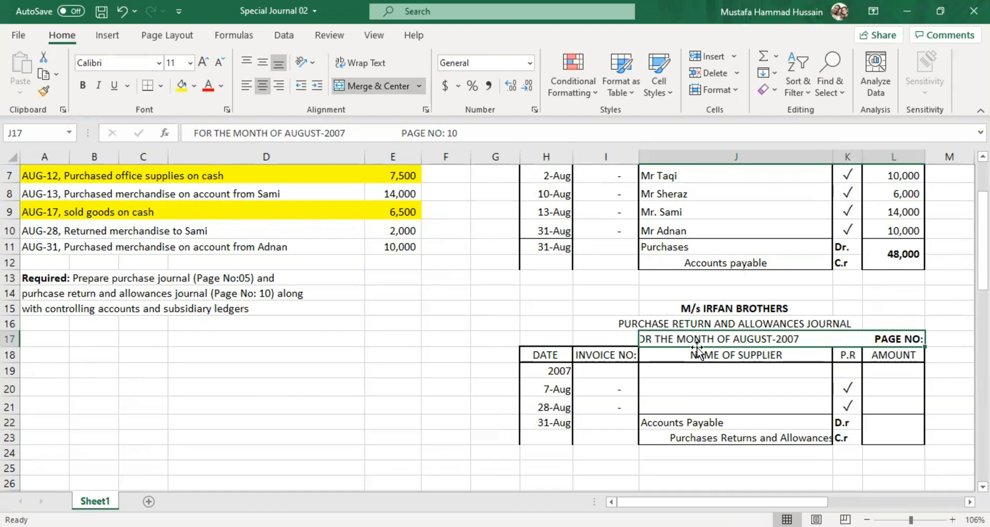
# Step: Unmerge the month and page number heading in row 17 of the purchase return and allowances journal
pyautogui.click(944, 338)
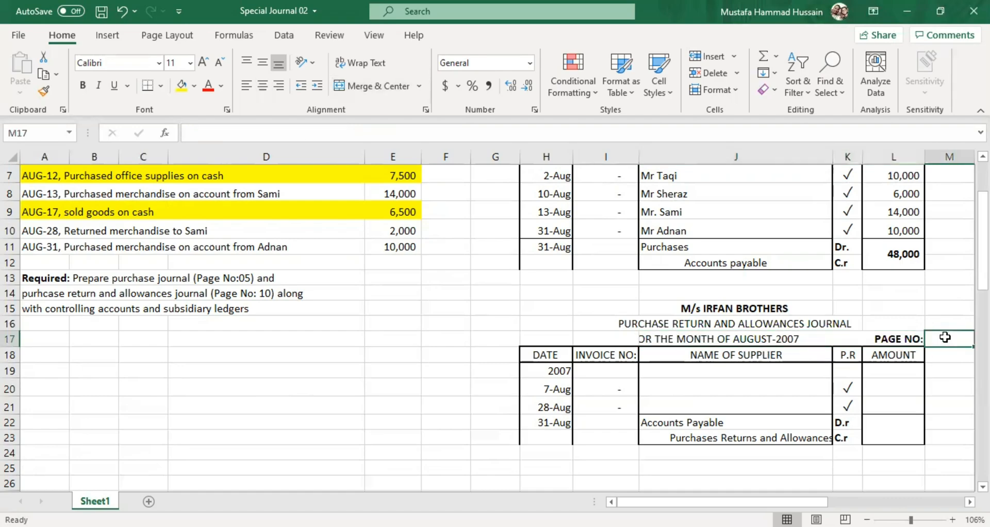
pyautogui.moveTo(897, 340); pyautogui.dragTo(949, 338)
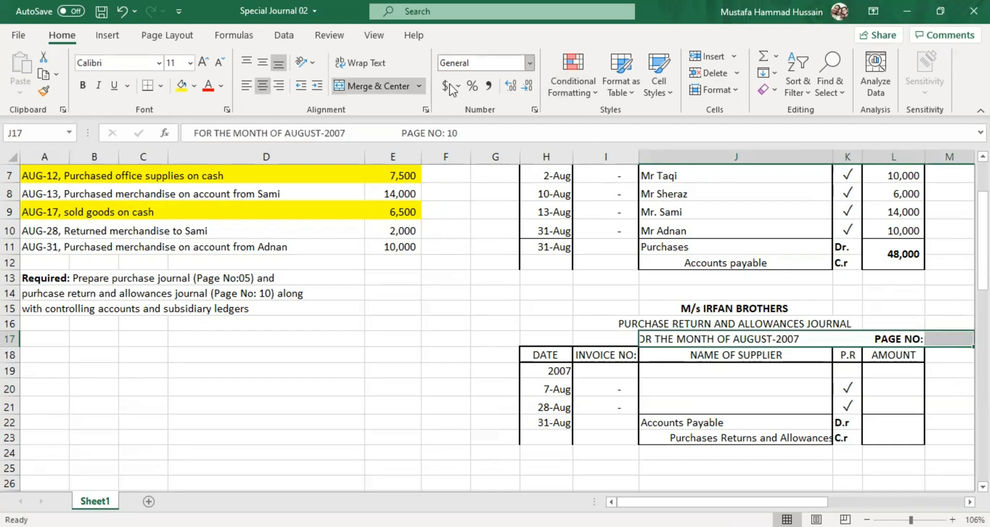
pyautogui.click(400, 86)
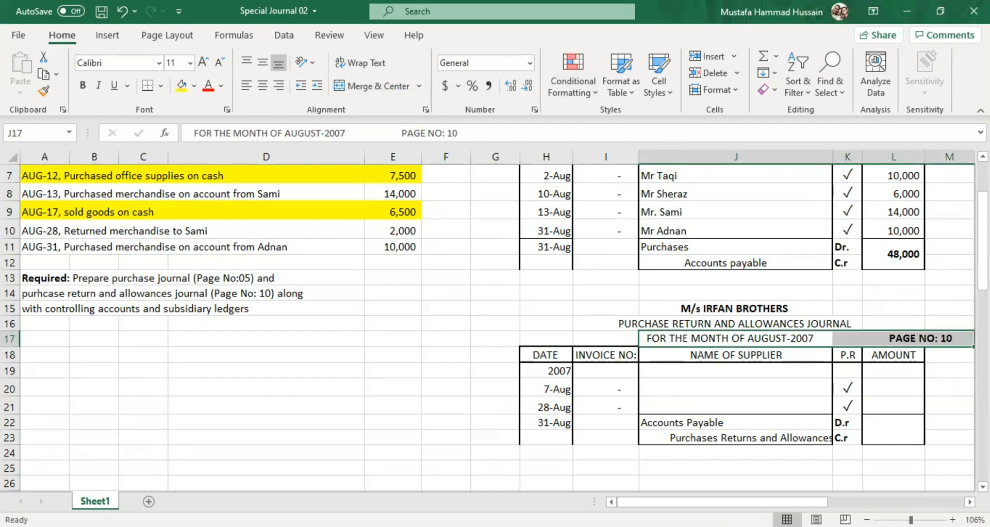
pyautogui.click(776, 486)
# Step: Remove extra spaces before "PAGE NO: 10" in J17 so the page number sits above the Amount column
pyautogui.doubleClick(887, 336)
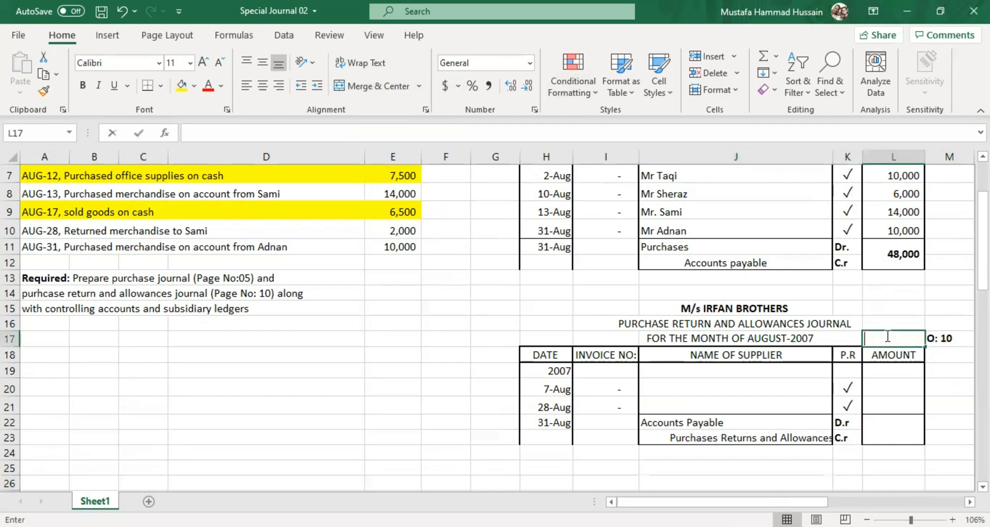
pyautogui.click(854, 341)
pyautogui.doubleClick(814, 339)
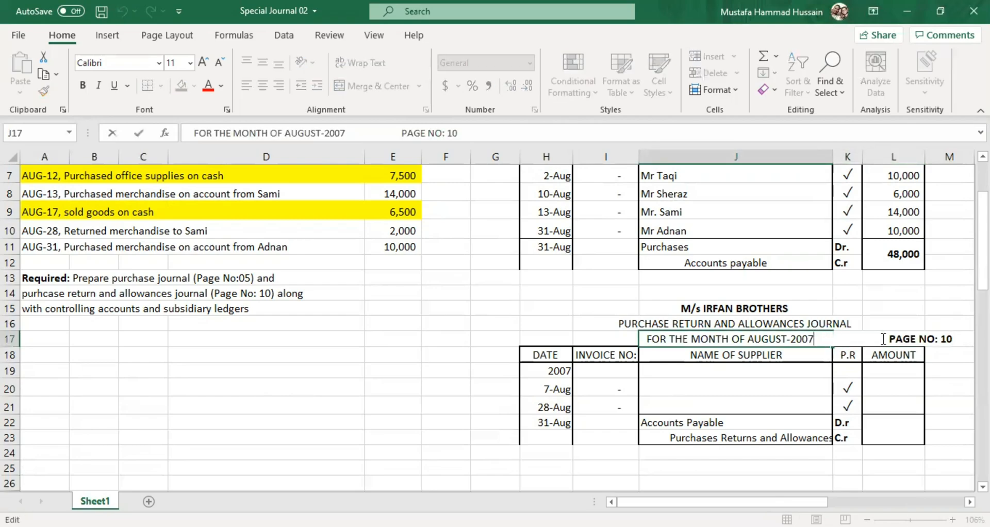
pyautogui.press('BackSpace')
pyautogui.press('BackSpace')
pyautogui.press('BackSpace')
pyautogui.press('BackSpace')
pyautogui.press('BackSpace')
pyautogui.press('BackSpace')
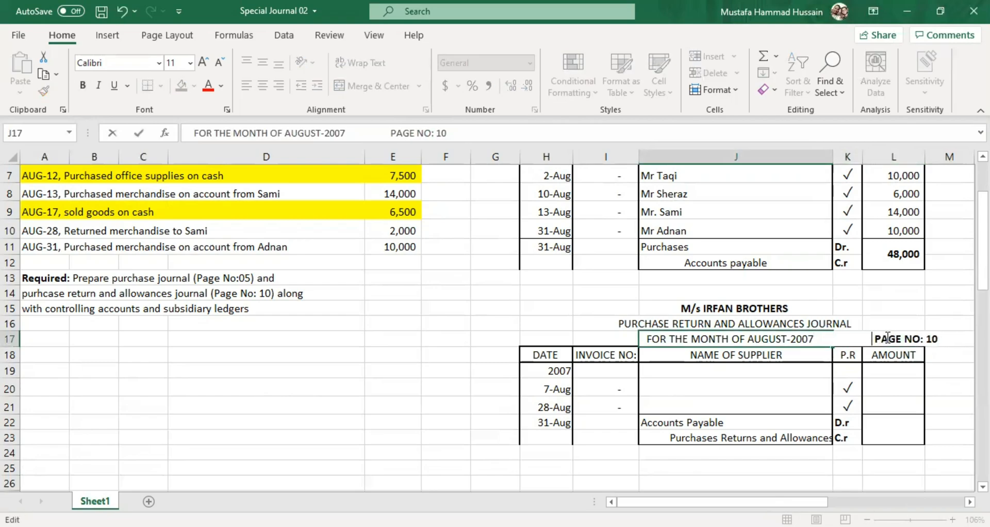
pyautogui.press('BackSpace')
pyautogui.press('BackSpace')
pyautogui.press('BackSpace')
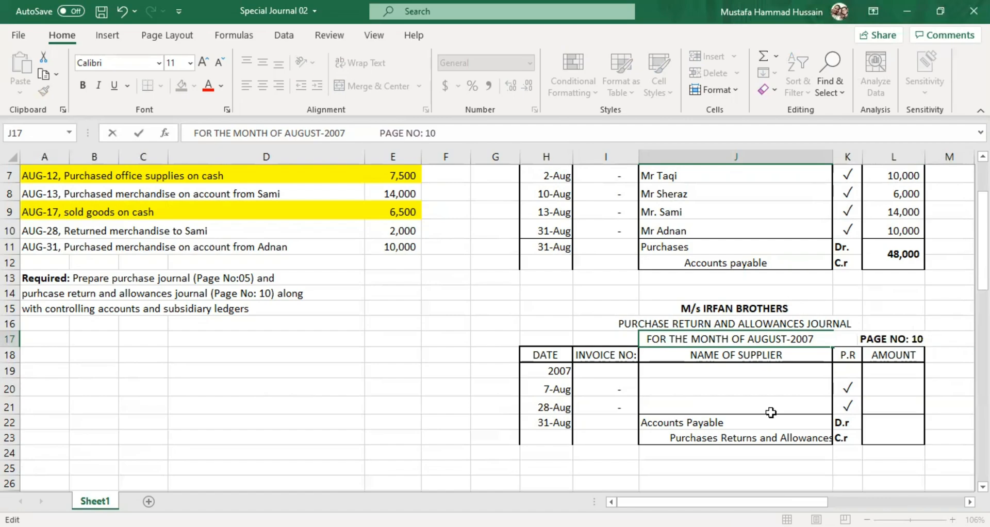
pyautogui.click(765, 475)
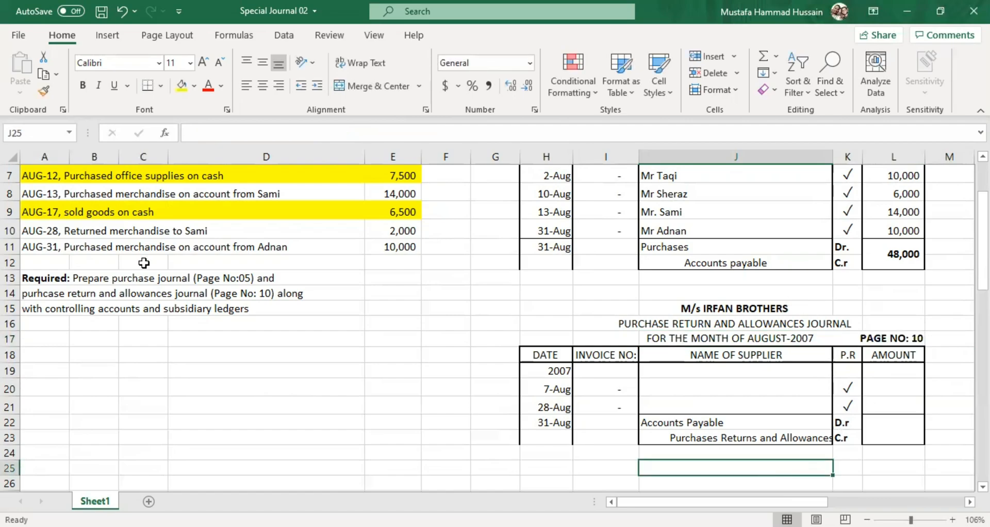
# Step: Check the page number given in the written requirement against the heading of the purchase return and allowances journal
pyautogui.scroll(1, 198, 287)
pyautogui.click(132, 342)
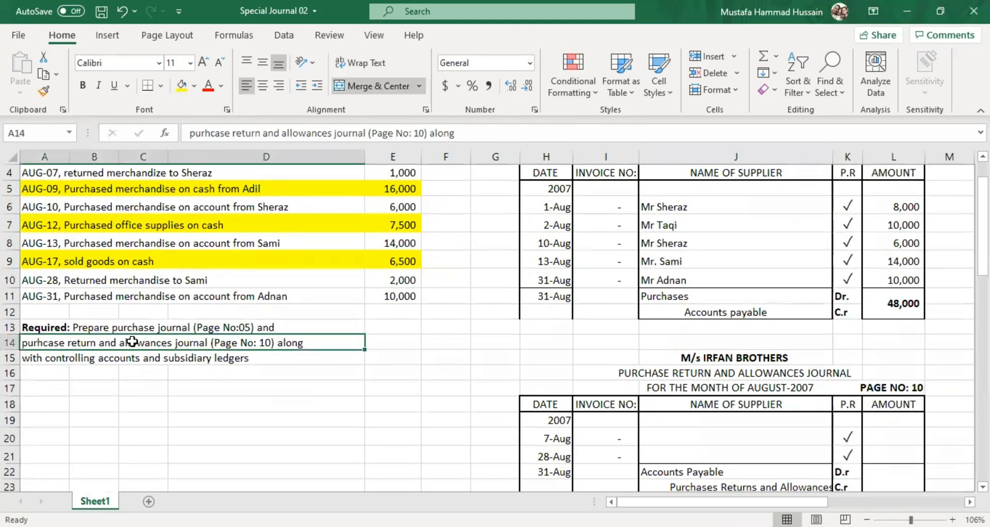
pyautogui.doubleClick(180, 341)
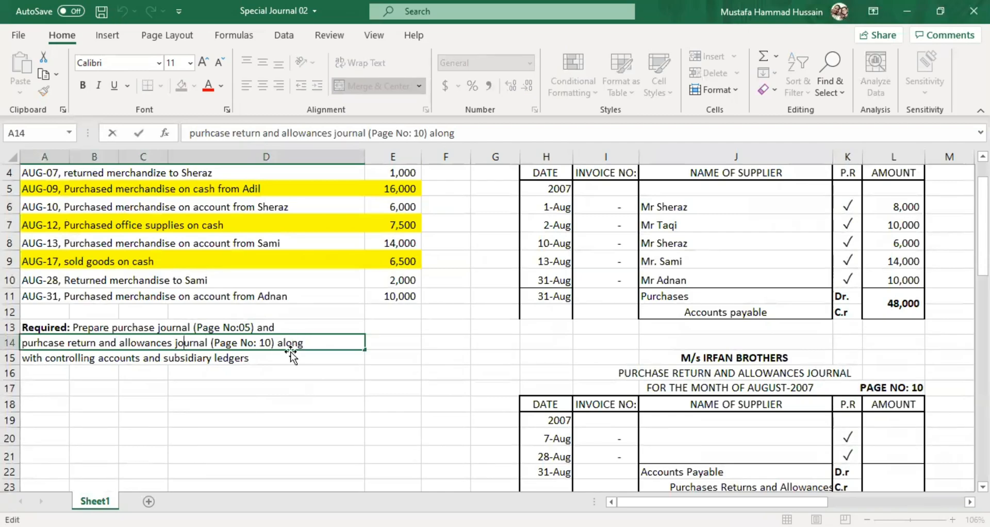
pyautogui.moveTo(278, 343); pyautogui.dragTo(219, 348)
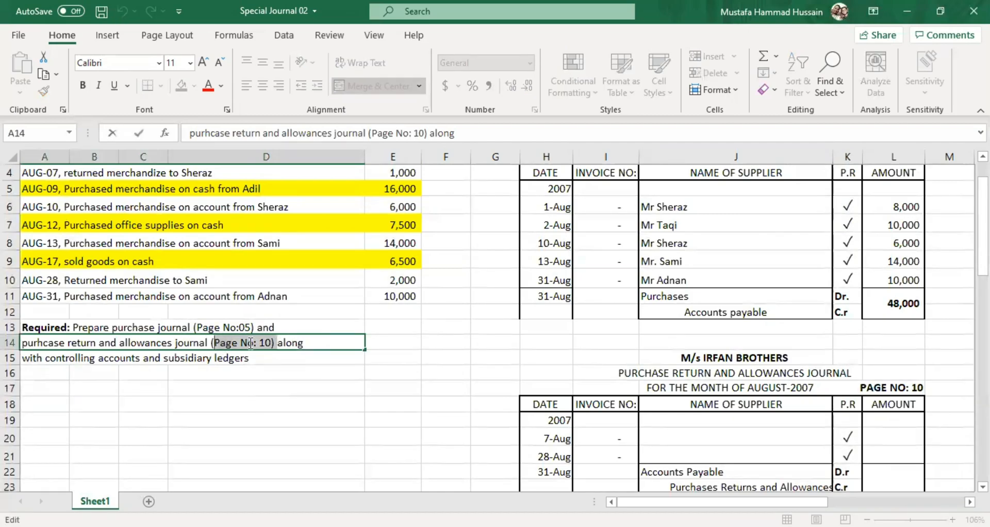
pyautogui.scroll(-2, 713, 354)
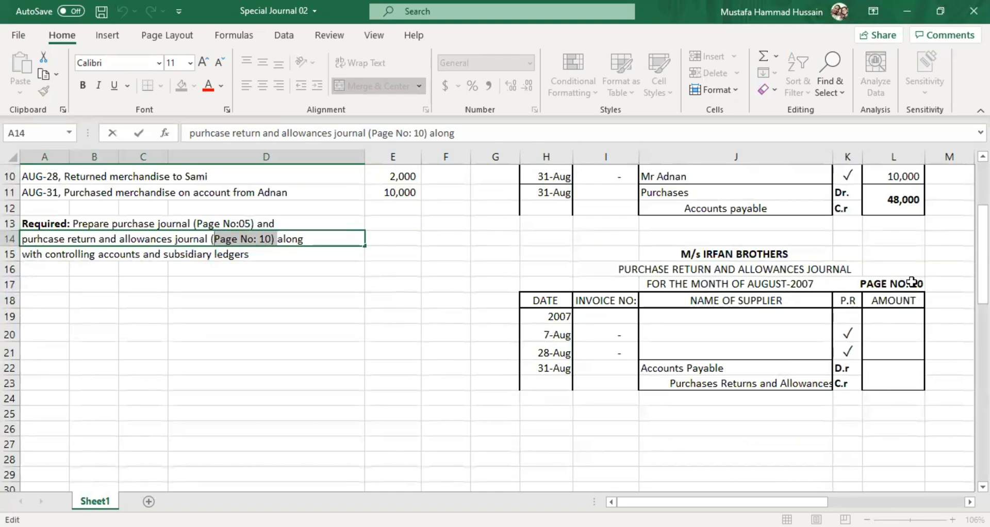
pyautogui.click(910, 283)
pyautogui.press('BackSpace')
pyautogui.press('Escape')
pyautogui.click(822, 429)
pyautogui.scroll(3, 741, 404)
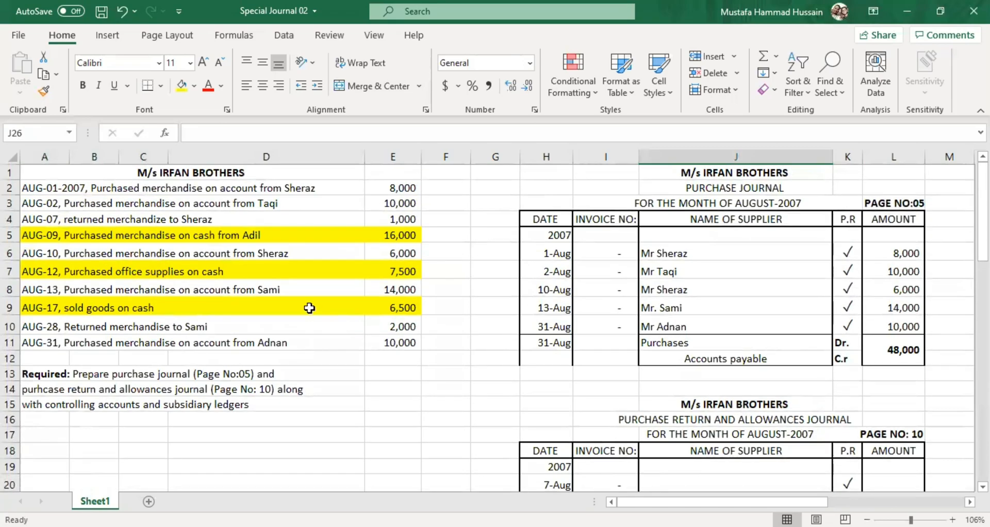
# Step: Enter the supplier's name from the AUG-07 return, prefixed with "Mr.", in the 7-Aug row of the purchase return and allowances journal
pyautogui.click(180, 217)
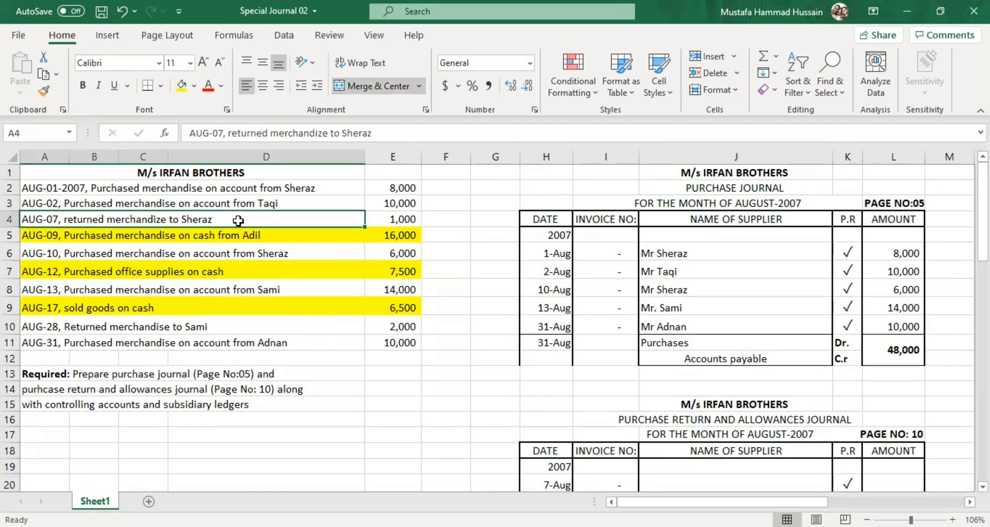
pyautogui.scroll(-1, 668, 356)
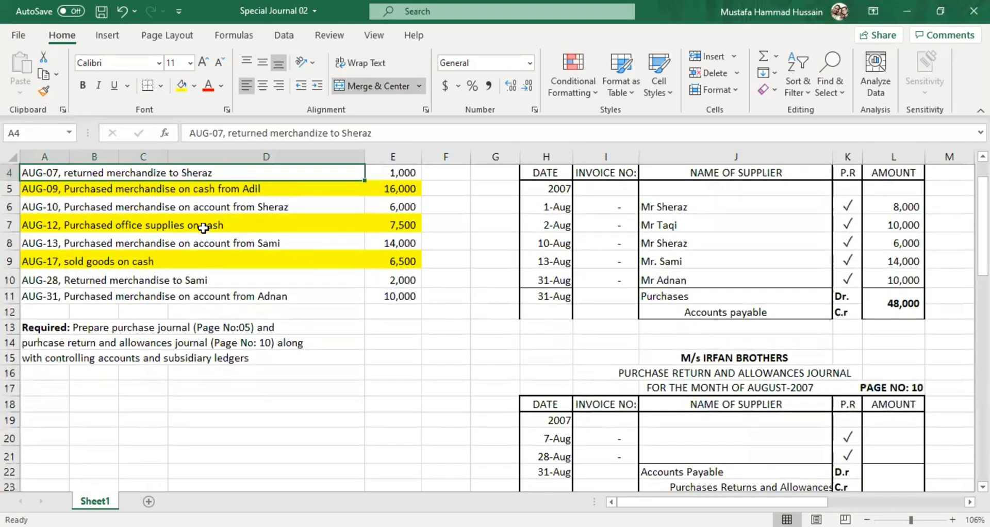
pyautogui.scroll(1, 206, 227)
pyautogui.scroll(-2, 758, 446)
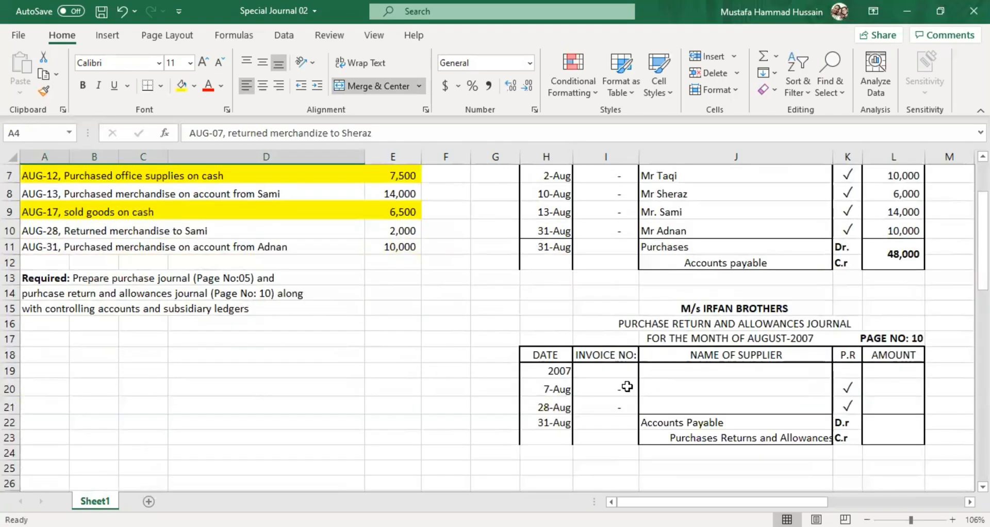
pyautogui.click(655, 383)
pyautogui.doubleClick(654, 384)
pyautogui.write('Mr')
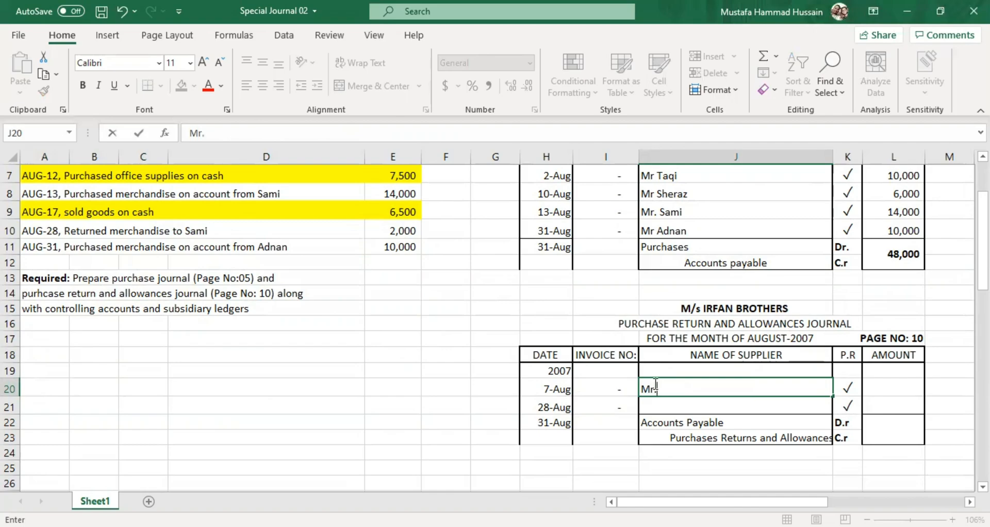
pyautogui.write('. Sheraz')
# Step: Enter 1,000 as the amount for the 7-Aug return in L20
pyautogui.scroll(2, 655, 384)
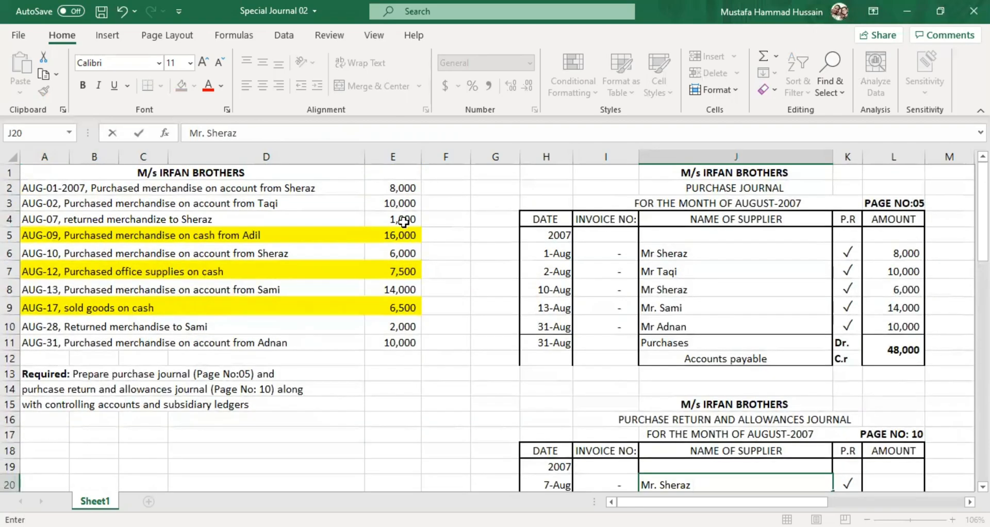
pyautogui.scroll(-1, 912, 448)
pyautogui.click(883, 438)
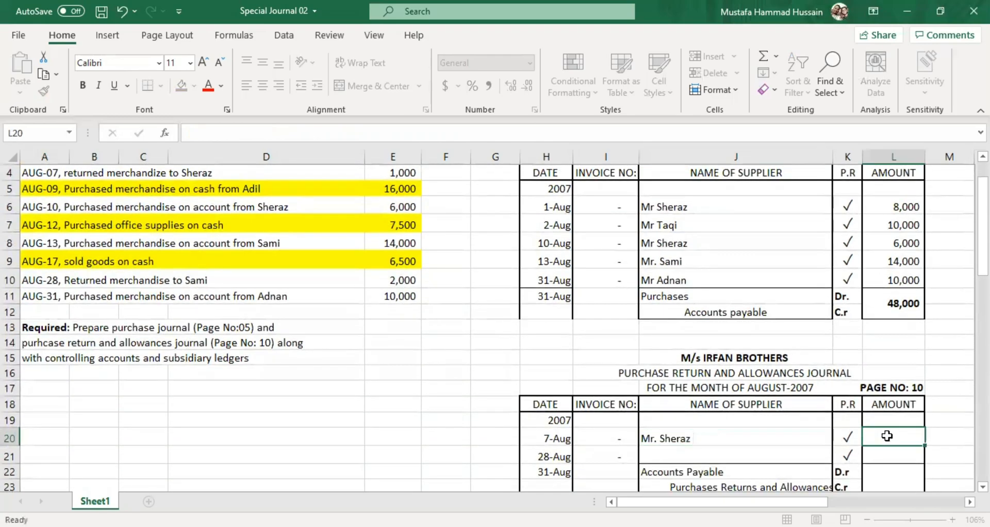
pyautogui.write('1,000')
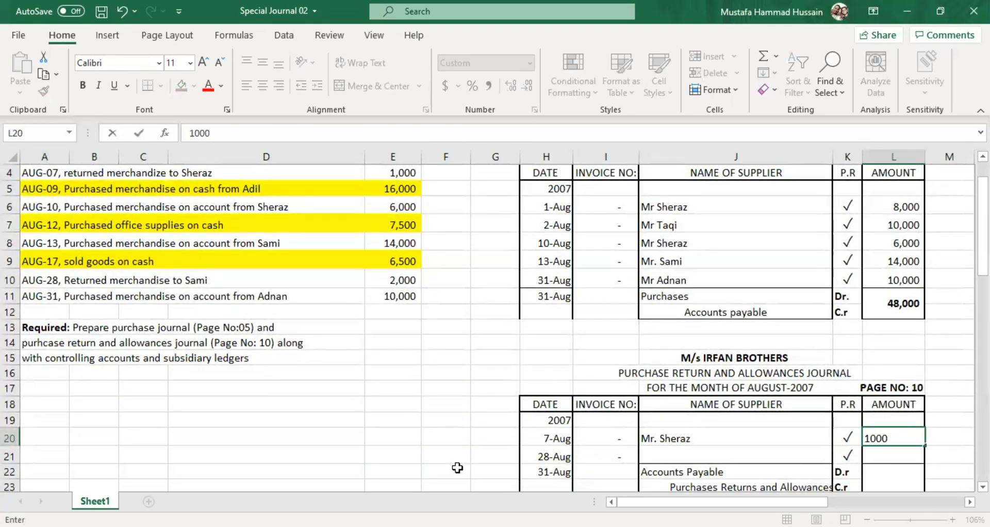
pyautogui.click(431, 407)
# Step: Go through the August transactions after AUG-07 to find any further merchandise return and its amount
pyautogui.scroll(1, 312, 350)
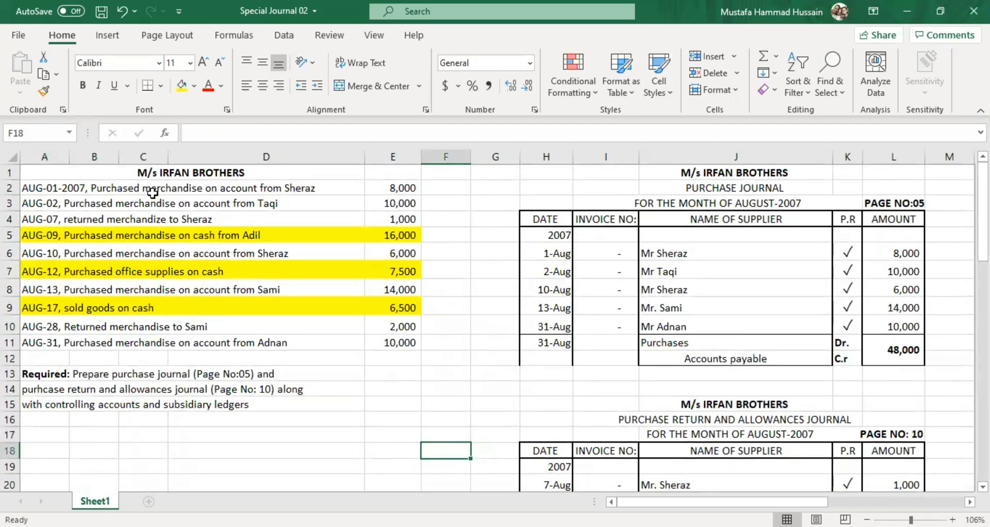
pyautogui.click(126, 222)
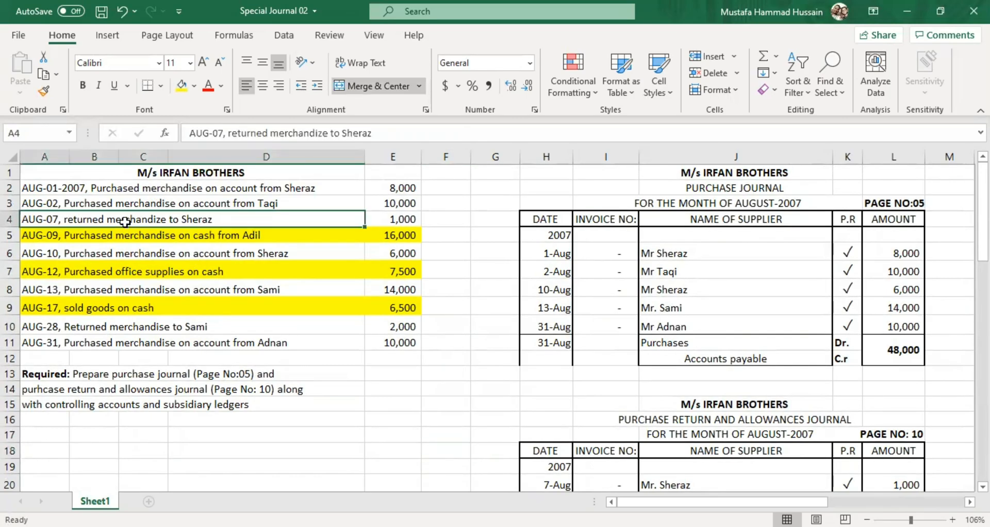
pyautogui.click(135, 251)
pyautogui.click(140, 272)
pyautogui.click(140, 289)
pyautogui.click(138, 325)
pyautogui.click(131, 305)
pyautogui.click(129, 288)
pyautogui.click(133, 341)
pyautogui.click(134, 326)
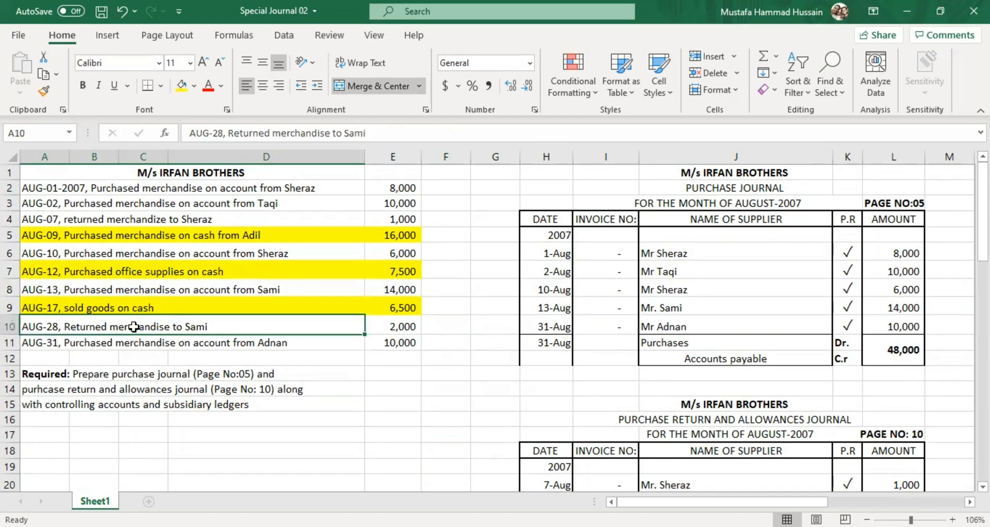
pyautogui.doubleClick(134, 327)
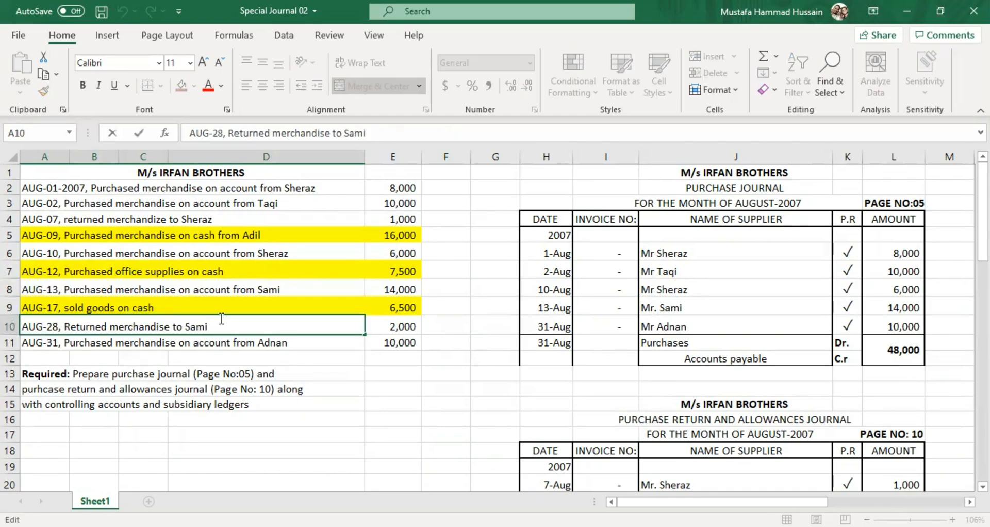
pyautogui.click(143, 218)
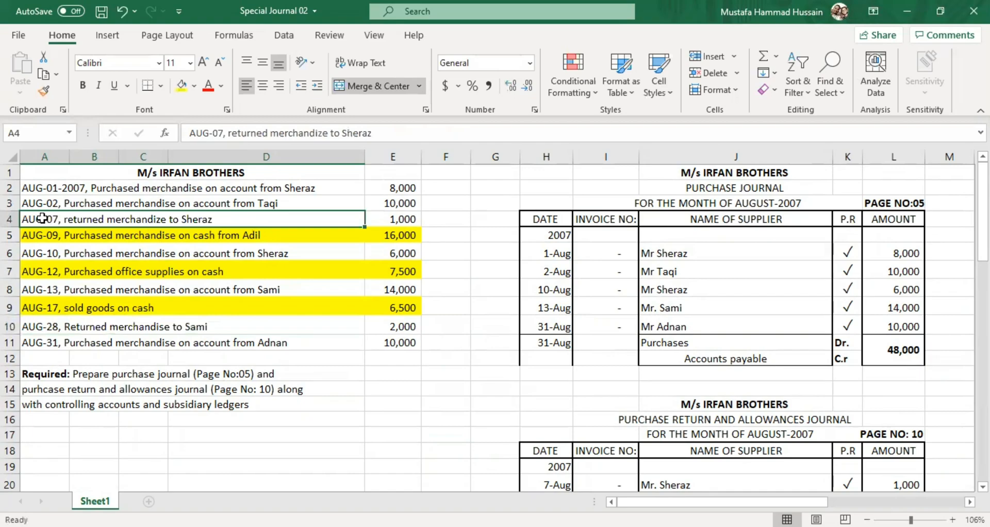
pyautogui.click(110, 328)
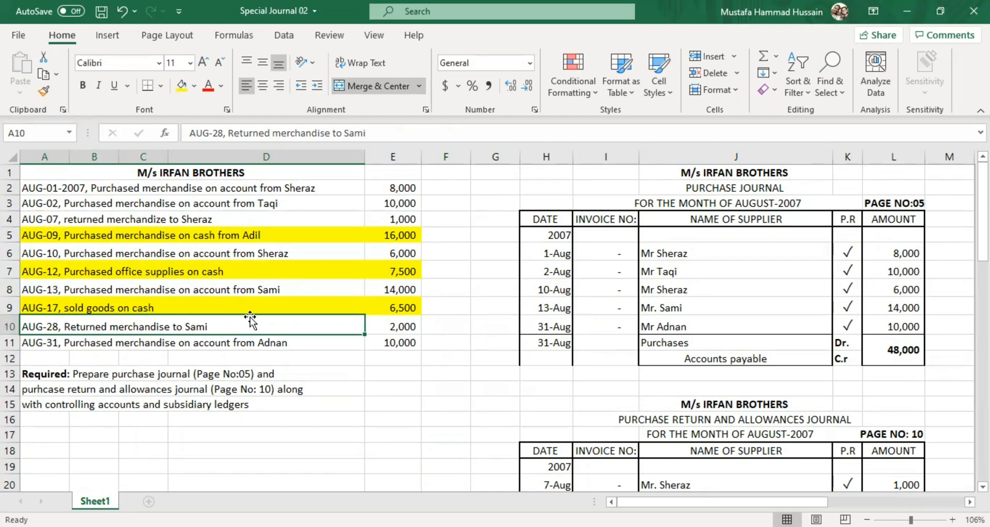
pyautogui.click(407, 327)
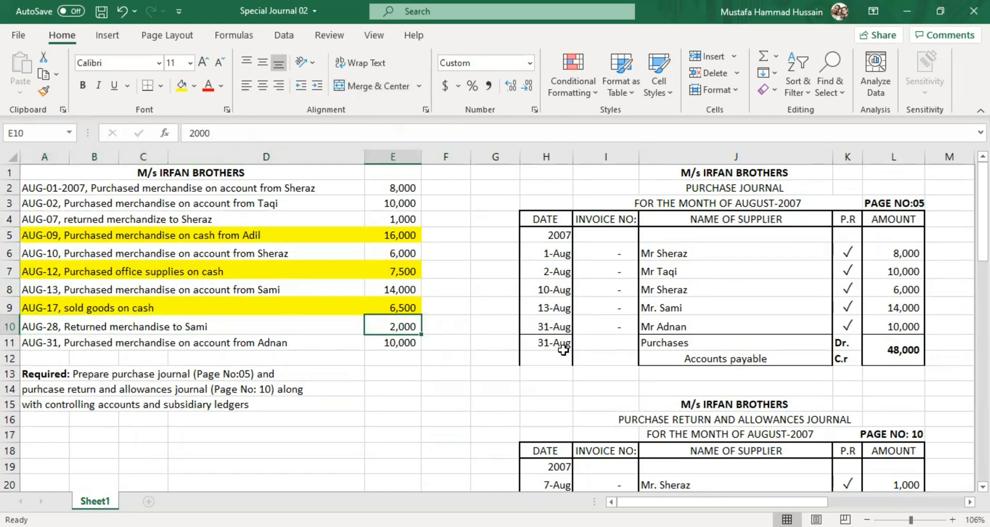
# Step: Fill in the 28-Aug row of the return journal with the AUG-28 supplier's name, prefixed with "Mr.", and the amount 2,000
pyautogui.scroll(-5, 567, 340)
pyautogui.click(668, 256)
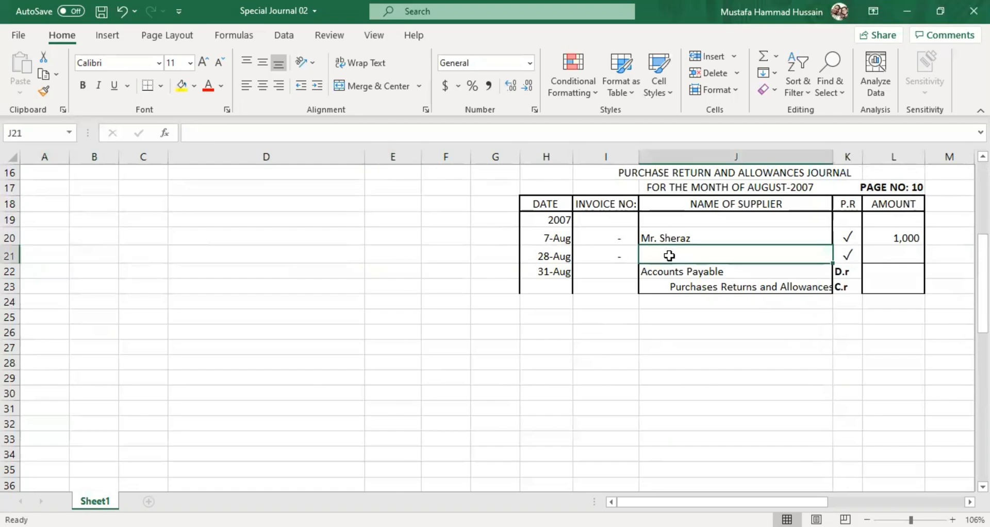
pyautogui.write('Mr ')
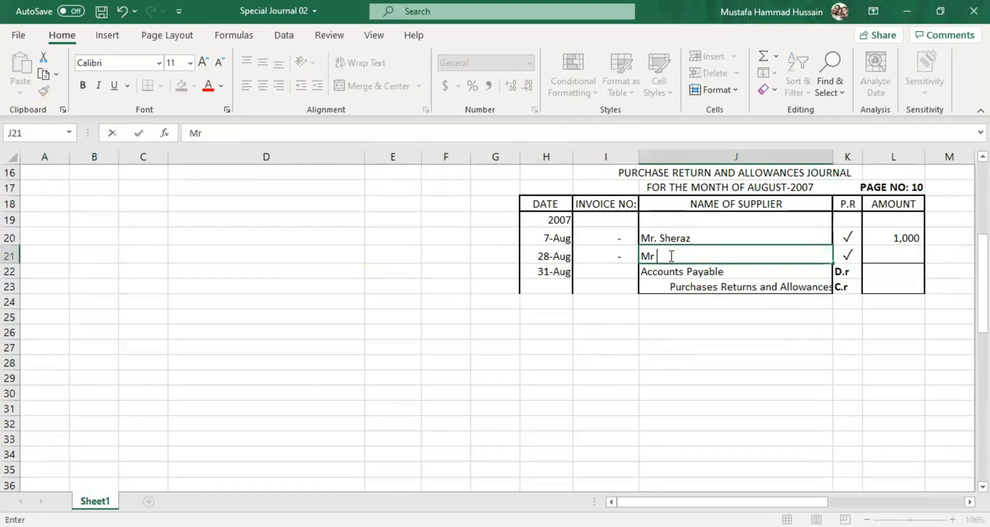
pyautogui.write('Sami')
pyautogui.click(658, 254)
pyautogui.write('.')
pyautogui.click(914, 250)
pyautogui.write('2000')
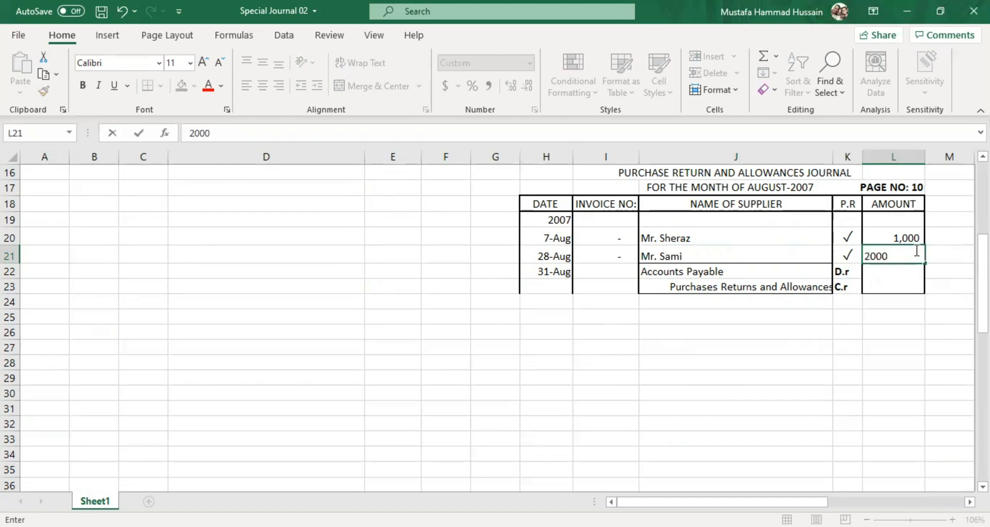
pyautogui.click(782, 384)
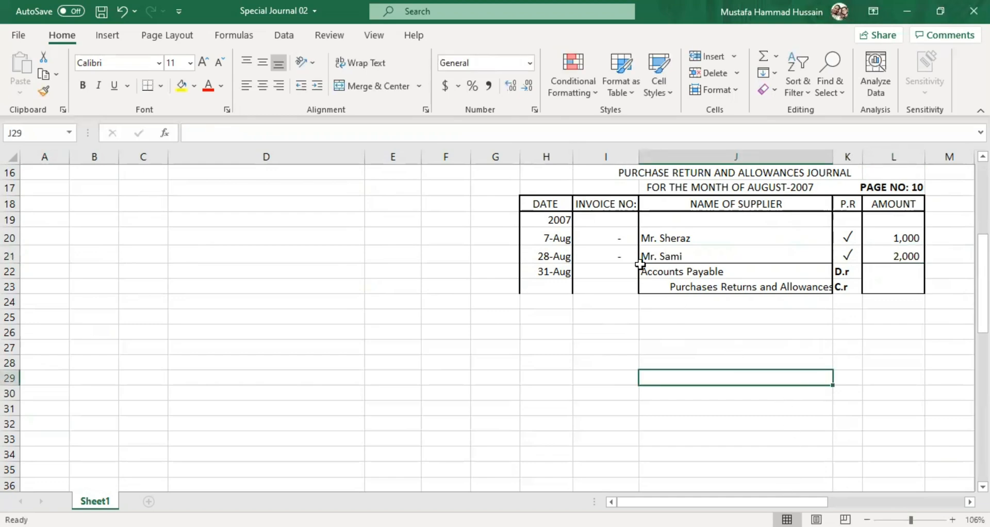
# Step: Review the transaction list and compare the purchase journal's closing Purchases and Accounts payable entry with that of the return journal
pyautogui.scroll(3, 640, 264)
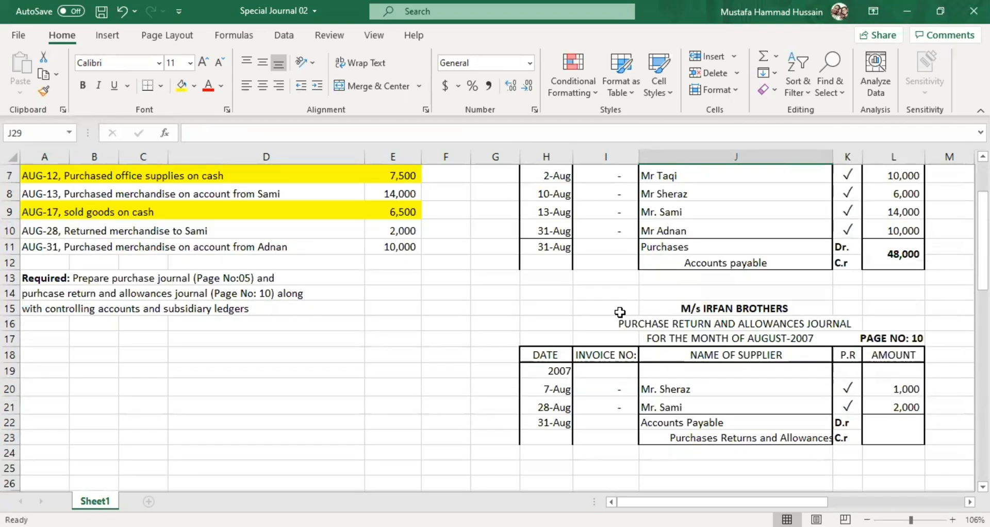
pyautogui.scroll(2, 619, 312)
pyautogui.moveTo(94, 187); pyautogui.dragTo(405, 345)
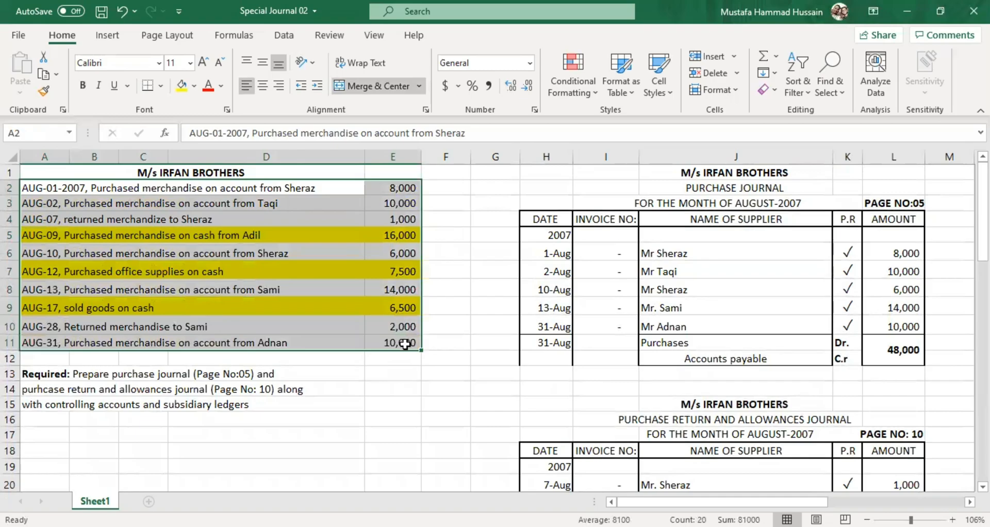
pyautogui.click(392, 390)
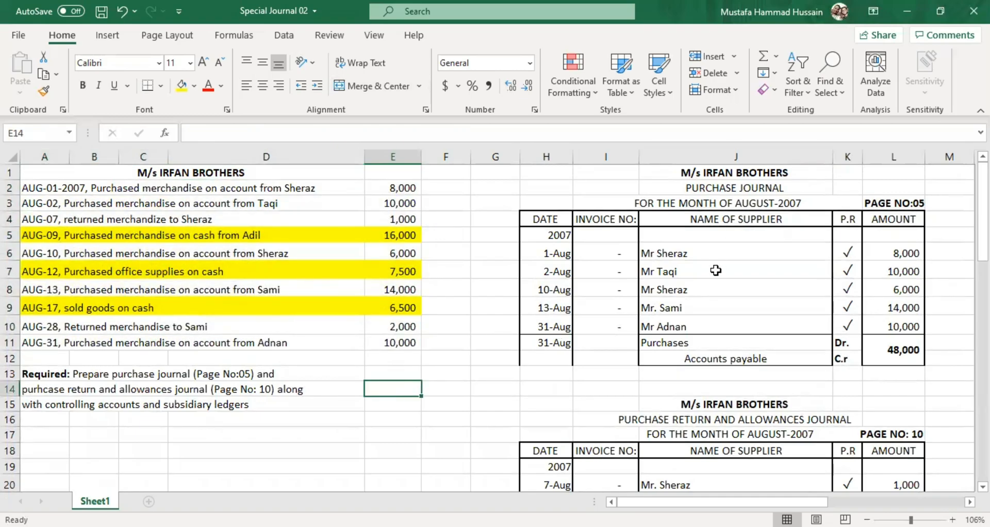
pyautogui.scroll(-2, 716, 269)
pyautogui.scroll(-1, 715, 269)
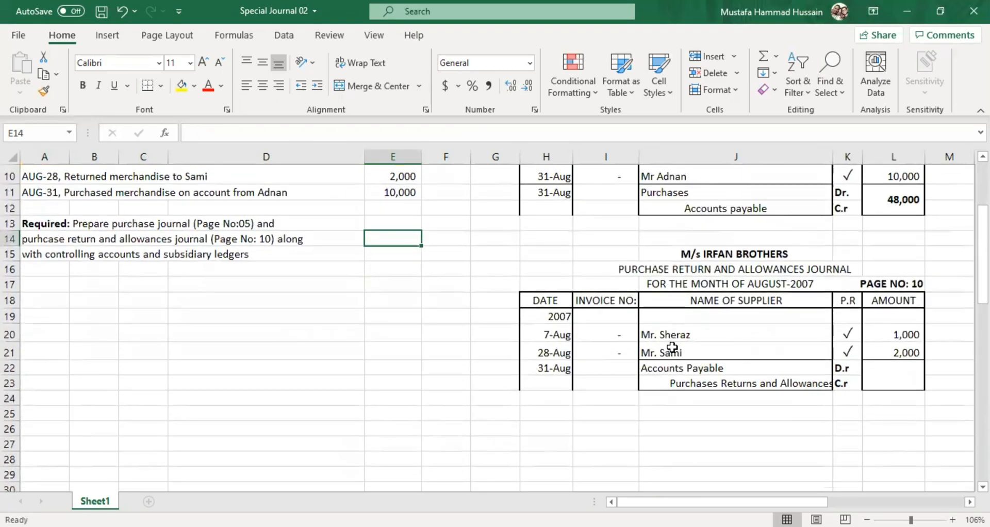
pyautogui.scroll(2, 679, 317)
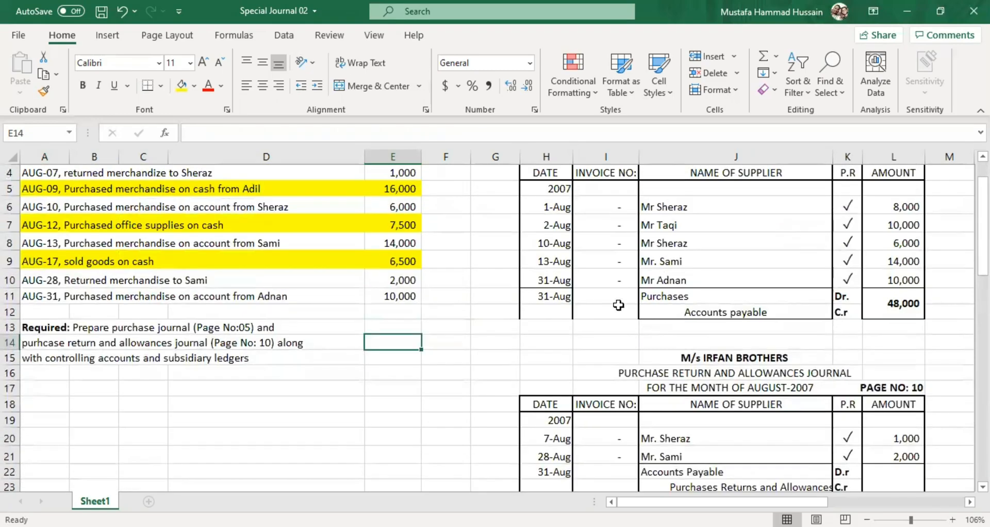
pyautogui.moveTo(717, 297); pyautogui.dragTo(721, 312)
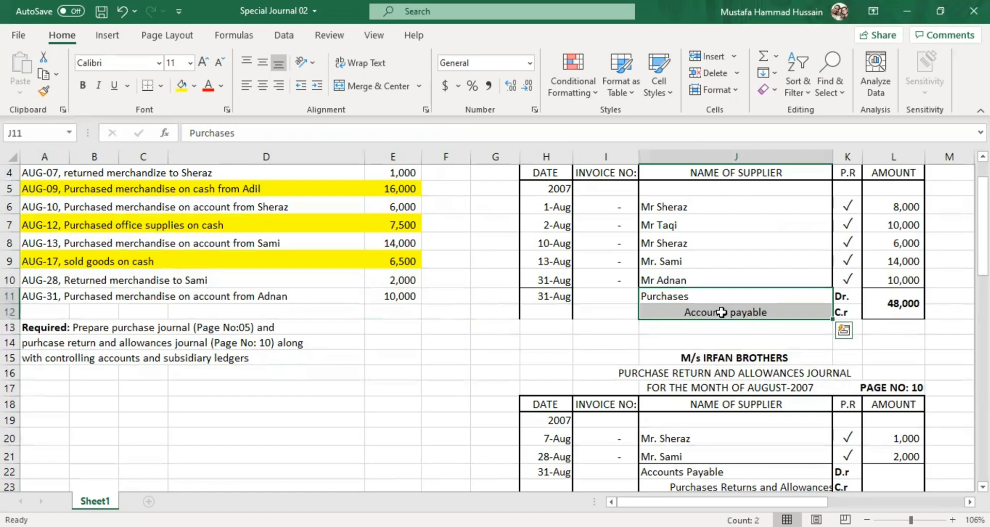
pyautogui.scroll(-3, 721, 312)
pyautogui.scroll(4, 686, 312)
pyautogui.moveTo(664, 253); pyautogui.dragTo(686, 360)
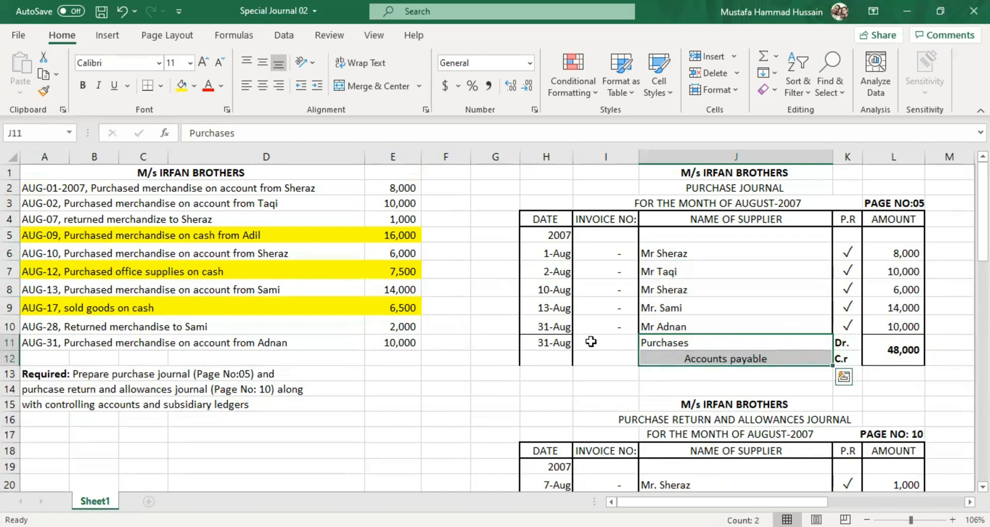
# Step: Check the return journal's supplier, invoice number and P.R entries for the 7-Aug and 28-Aug rows
pyautogui.click(562, 342)
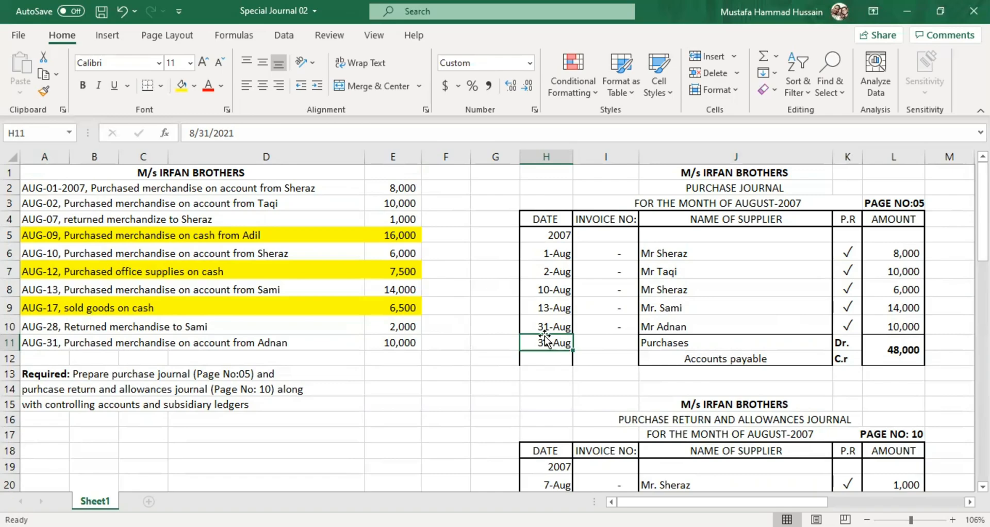
pyautogui.scroll(-2, 539, 335)
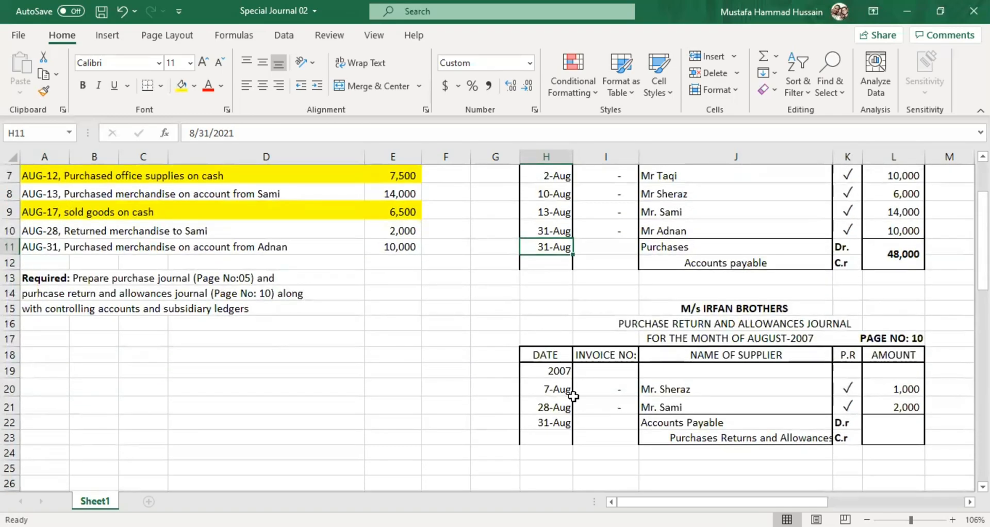
pyautogui.click(684, 389)
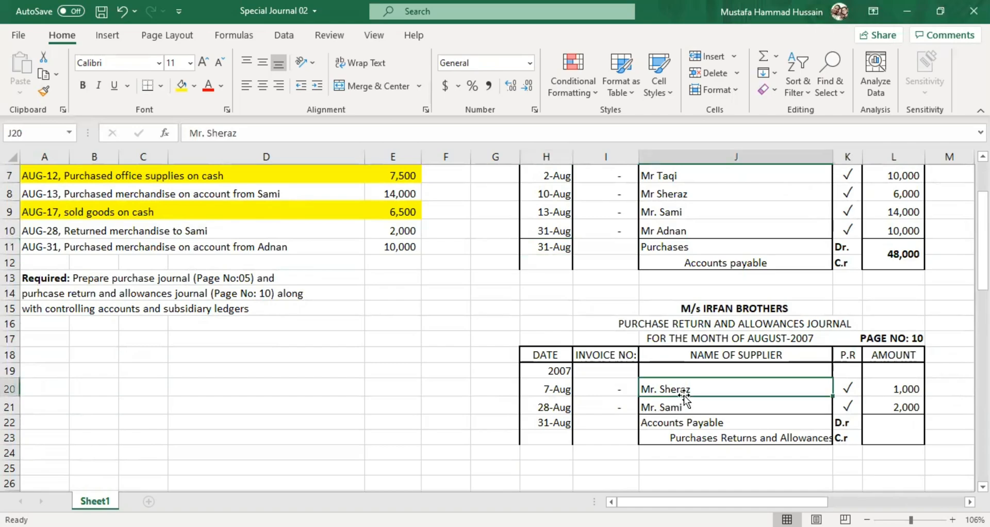
pyautogui.click(689, 407)
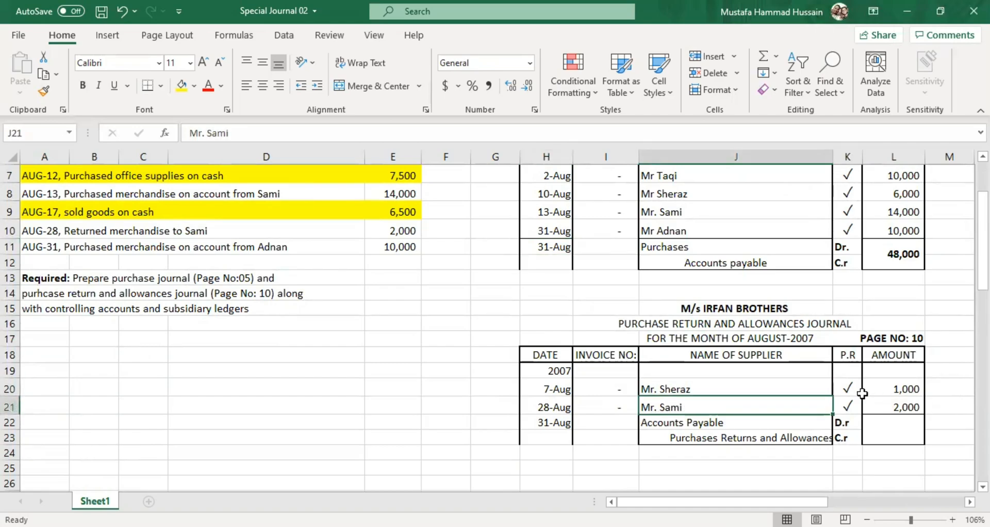
pyautogui.moveTo(619, 388); pyautogui.dragTo(616, 407)
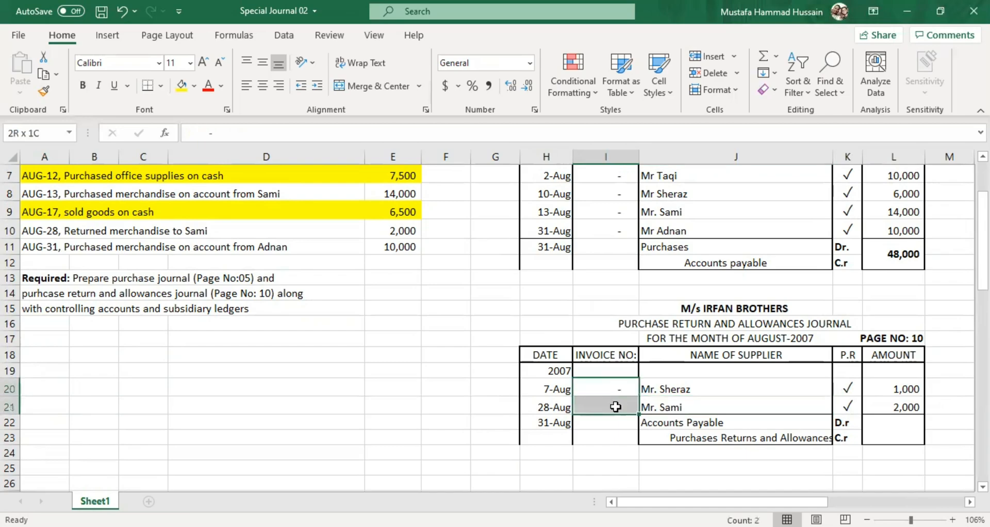
pyautogui.click(848, 369)
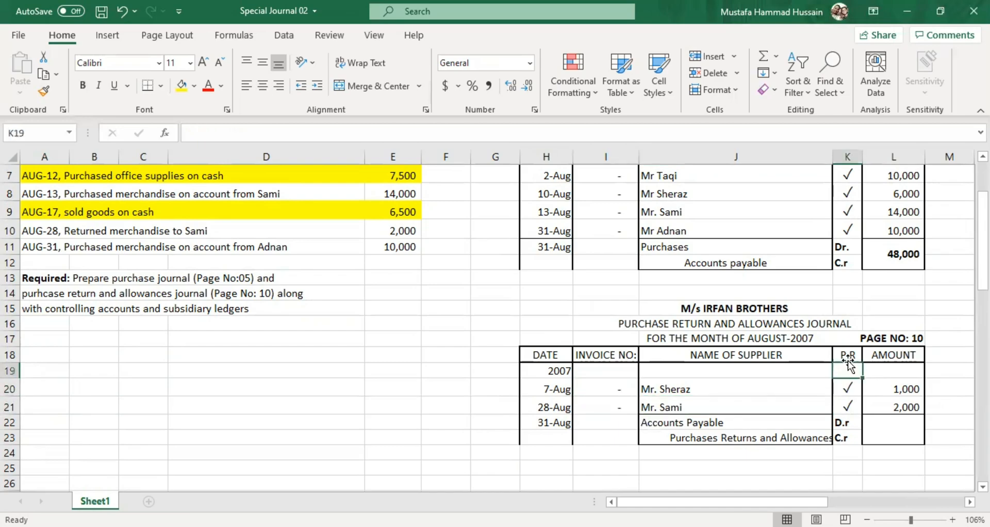
pyautogui.click(846, 388)
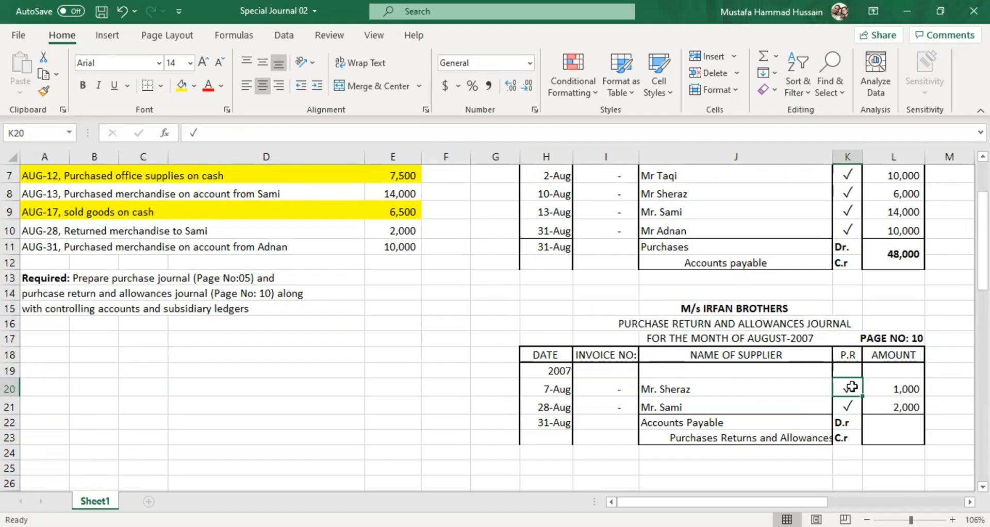
# Step: Enter 3000 as the total of the return journal's 31-Aug closing entry in the merged amount cell L22
pyautogui.click(901, 431)
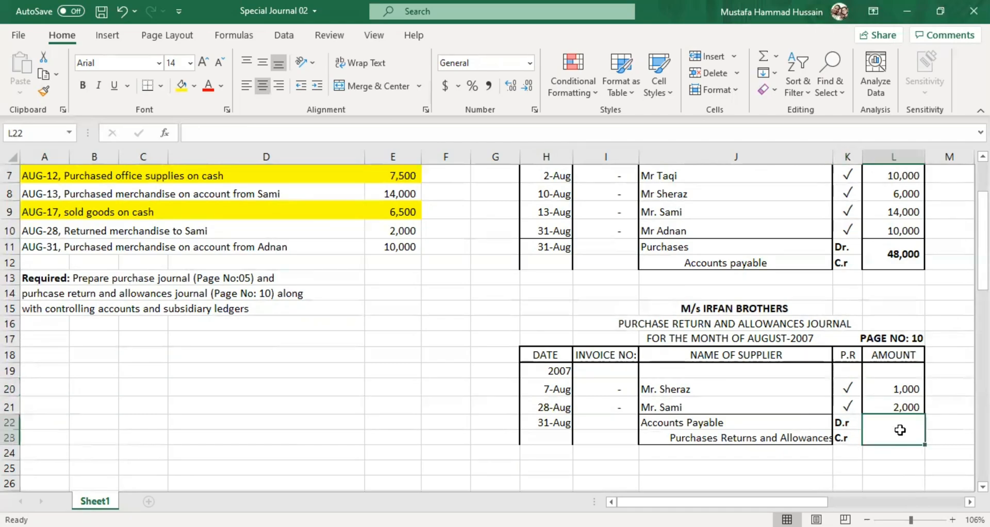
pyautogui.scroll(2, 833, 345)
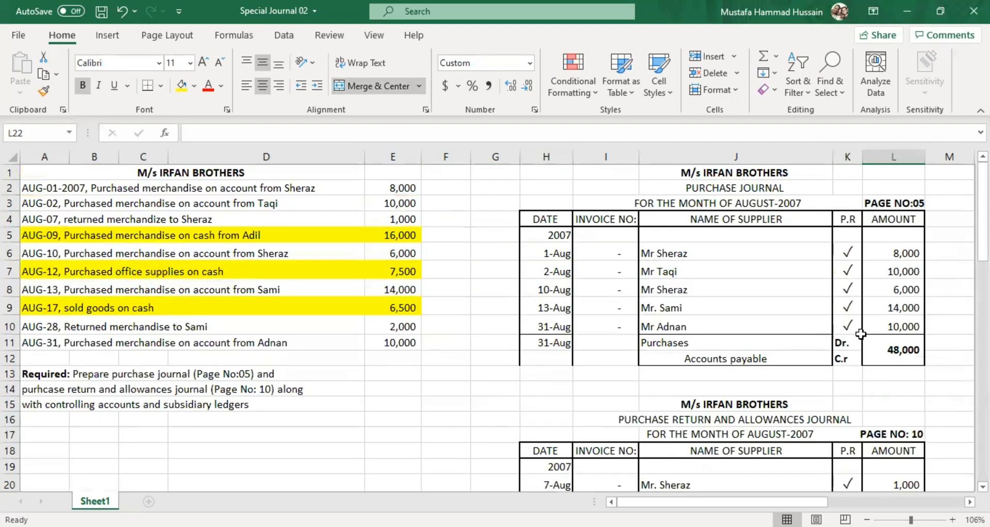
pyautogui.scroll(-3, 861, 334)
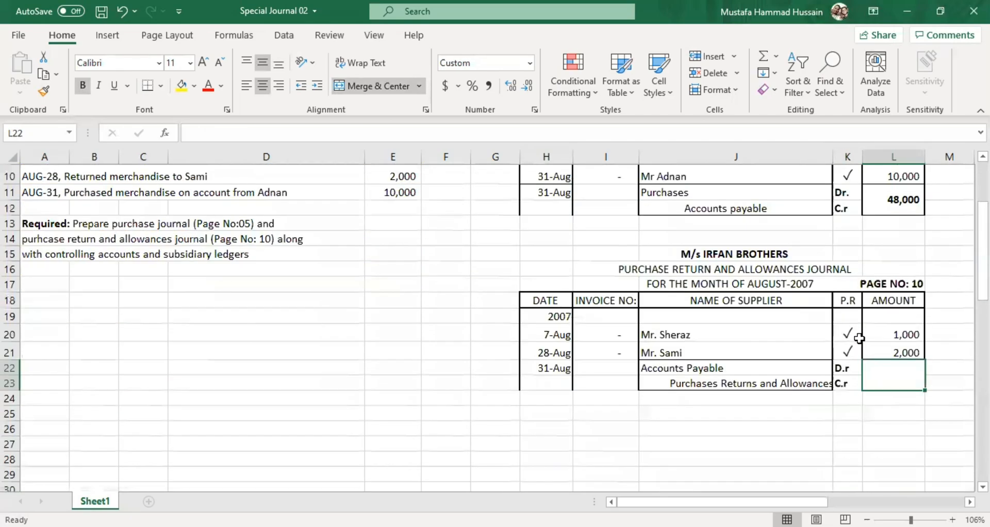
pyautogui.click(897, 342)
pyautogui.click(907, 349)
pyautogui.doubleClick(910, 379)
pyautogui.write('3000')
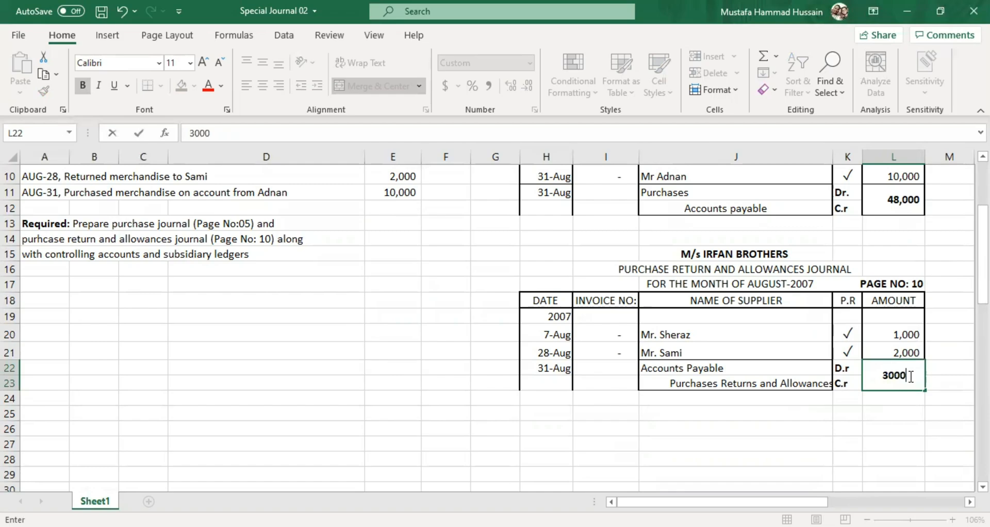
pyautogui.click(803, 454)
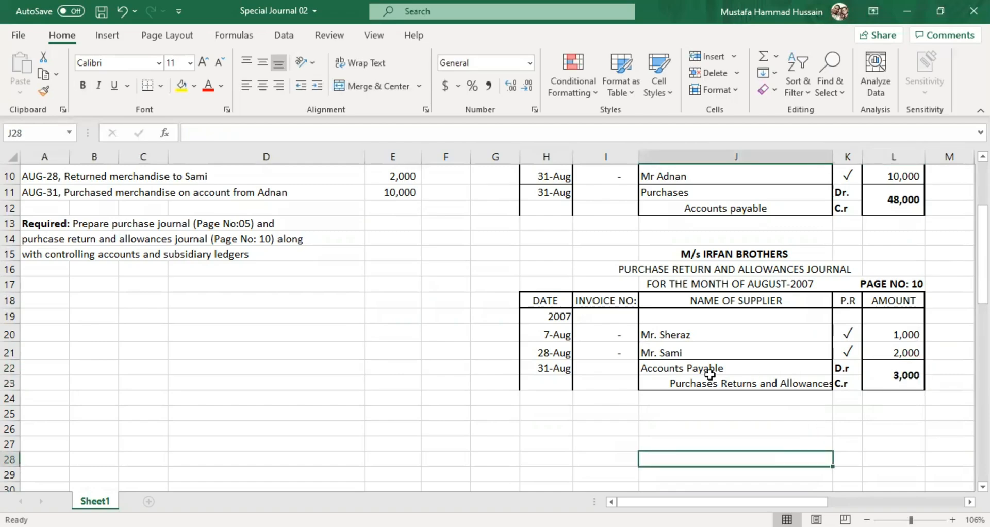
# Step: Review the Accounts Payable debit and its total in the return journal's closing entry
pyautogui.scroll(1, 694, 379)
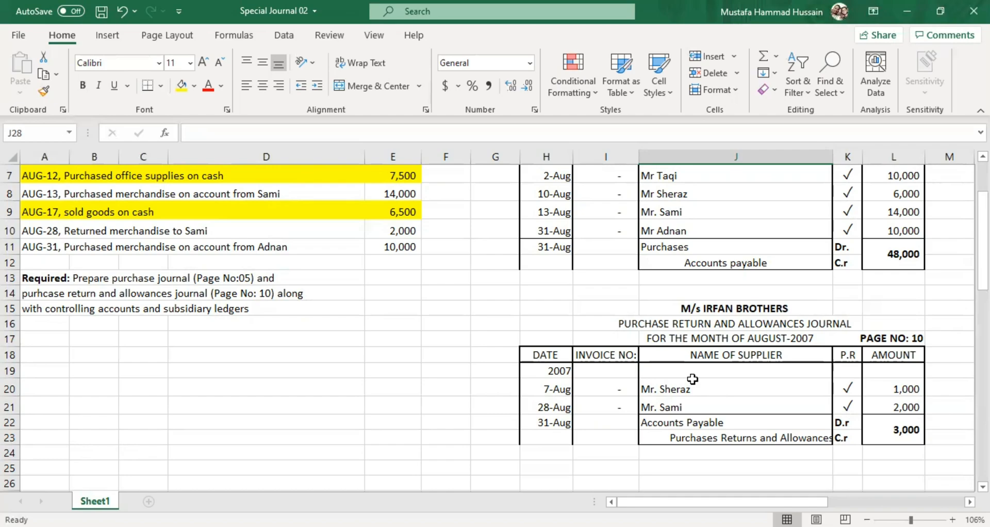
pyautogui.scroll(-1, 692, 410)
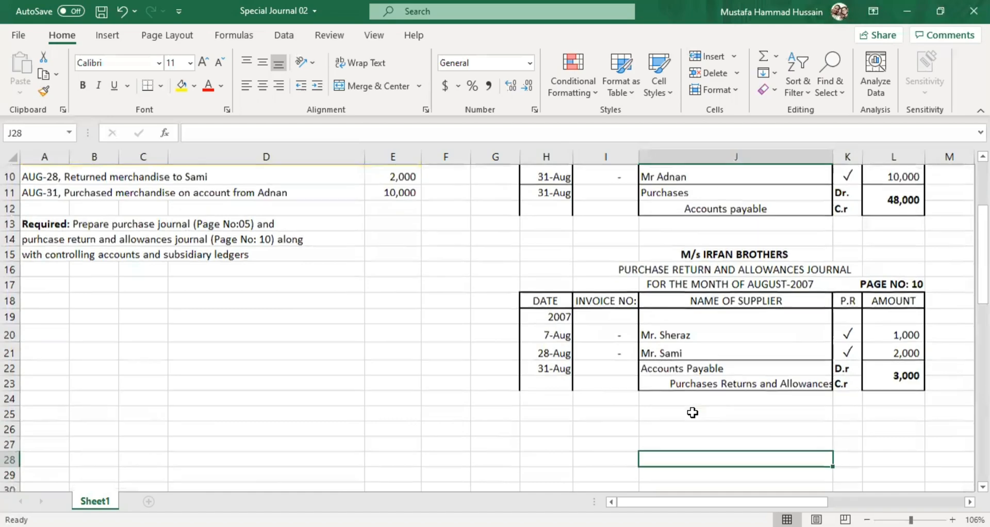
pyautogui.click(705, 368)
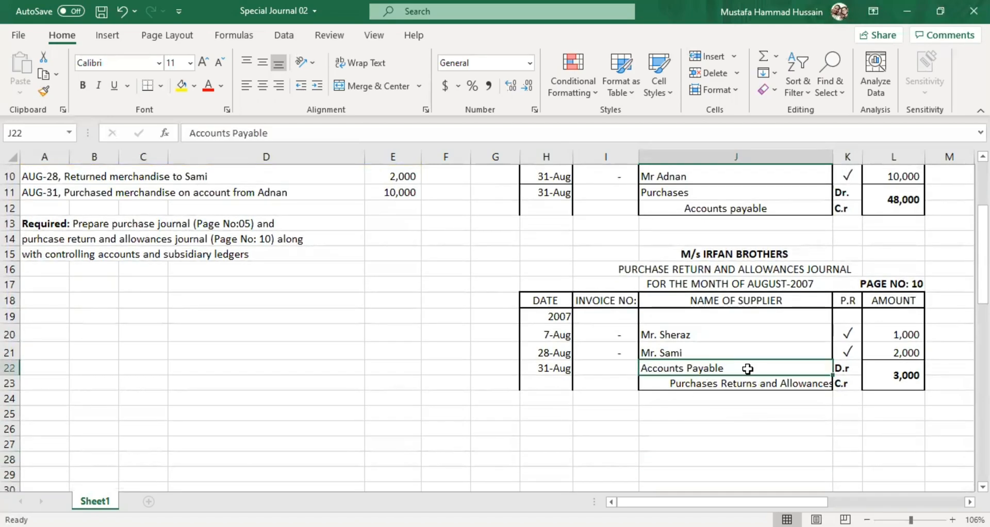
pyautogui.click(909, 385)
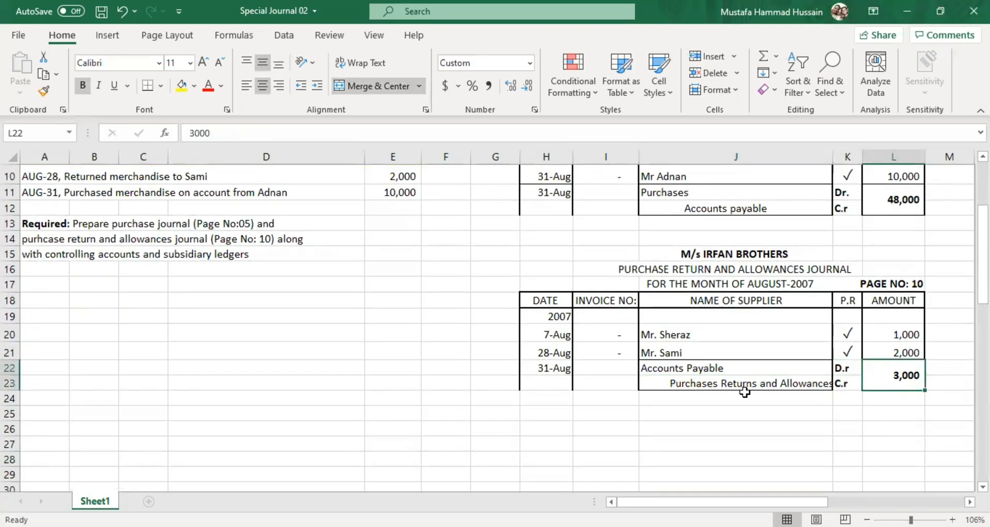
# Step: Try auto-fitting column J to the Purchases Returns and Allowances text, look over both journals' supplier lists, and undo the width change
pyautogui.click(694, 386)
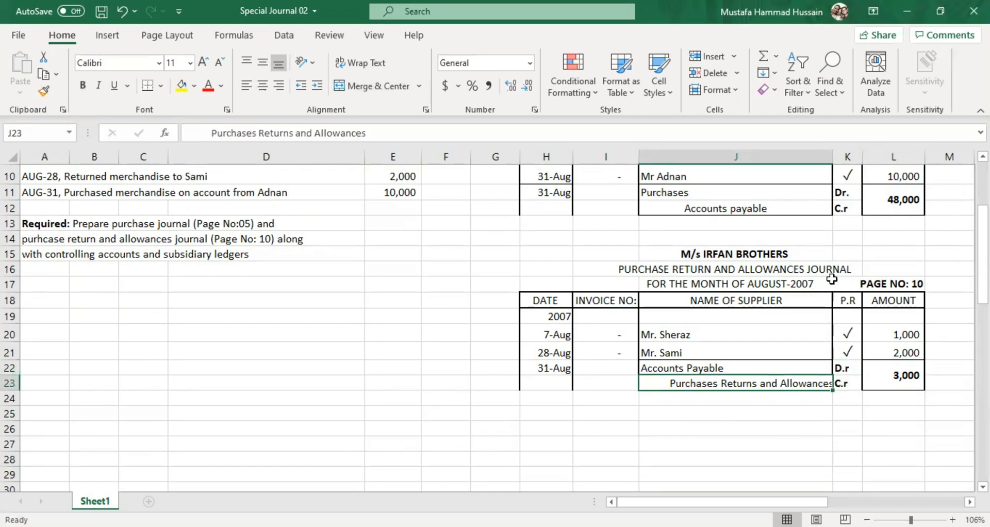
pyautogui.doubleClick(830, 157)
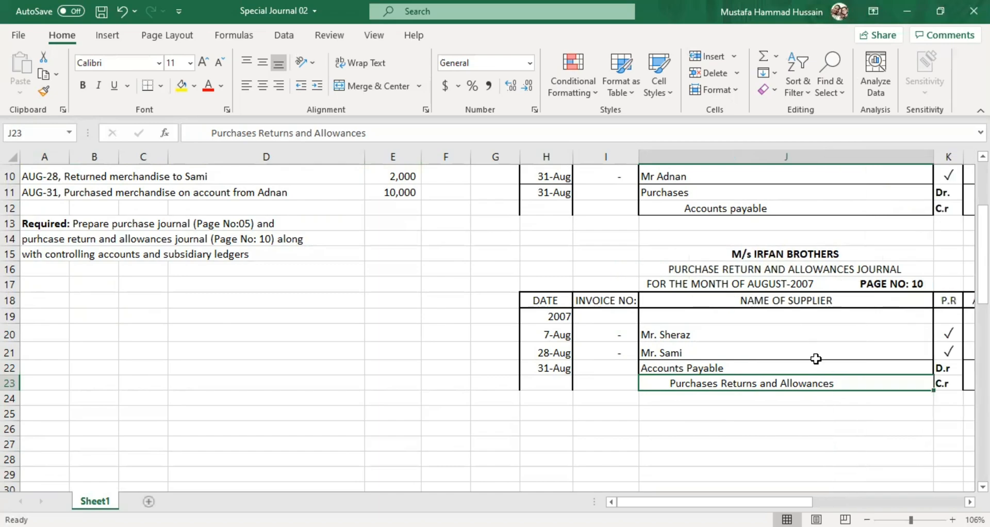
pyautogui.moveTo(714, 501); pyautogui.dragTo(760, 501)
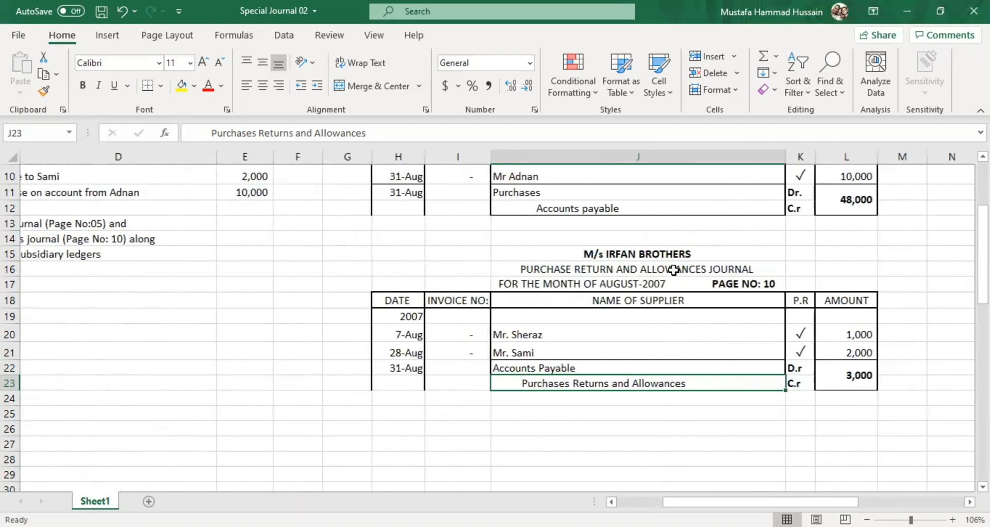
pyautogui.scroll(3, 649, 267)
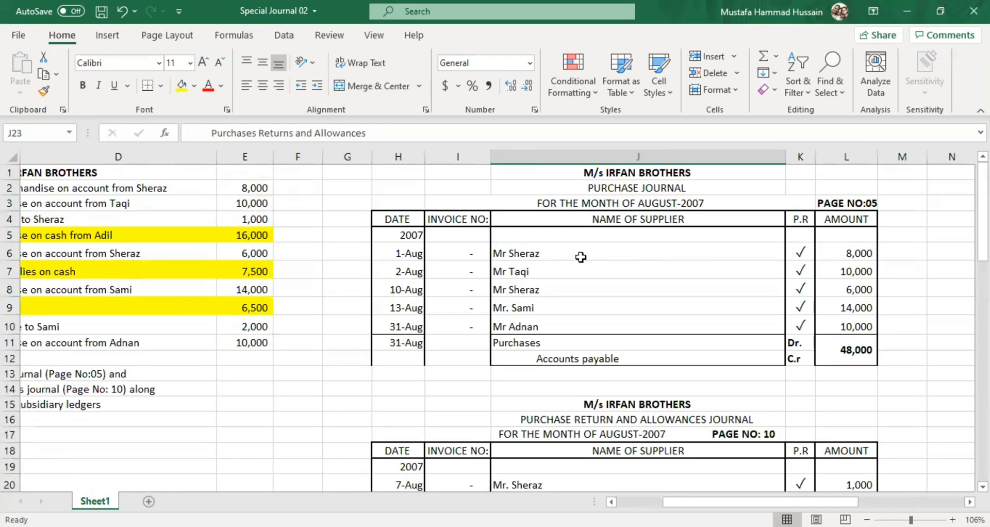
pyautogui.click(608, 186)
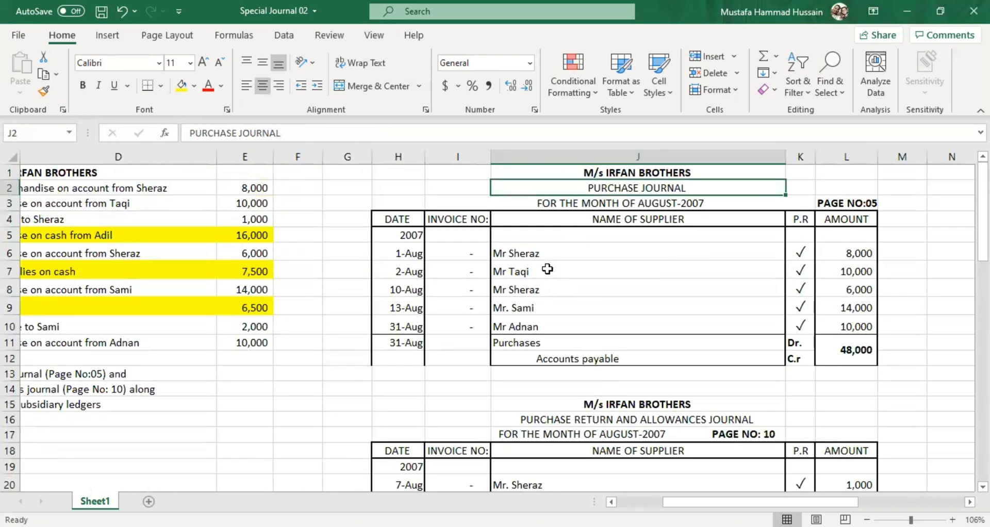
pyautogui.moveTo(553, 252); pyautogui.dragTo(552, 330)
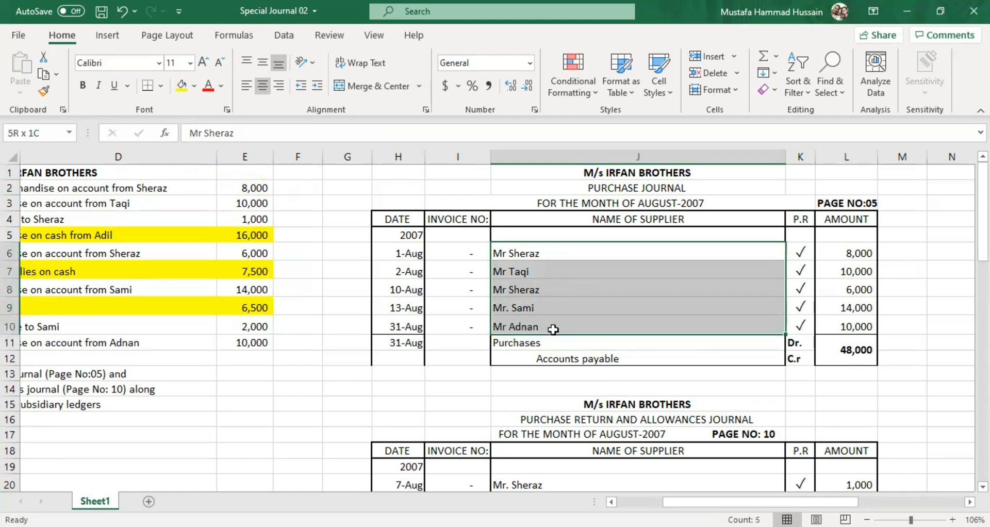
pyautogui.scroll(-3, 554, 330)
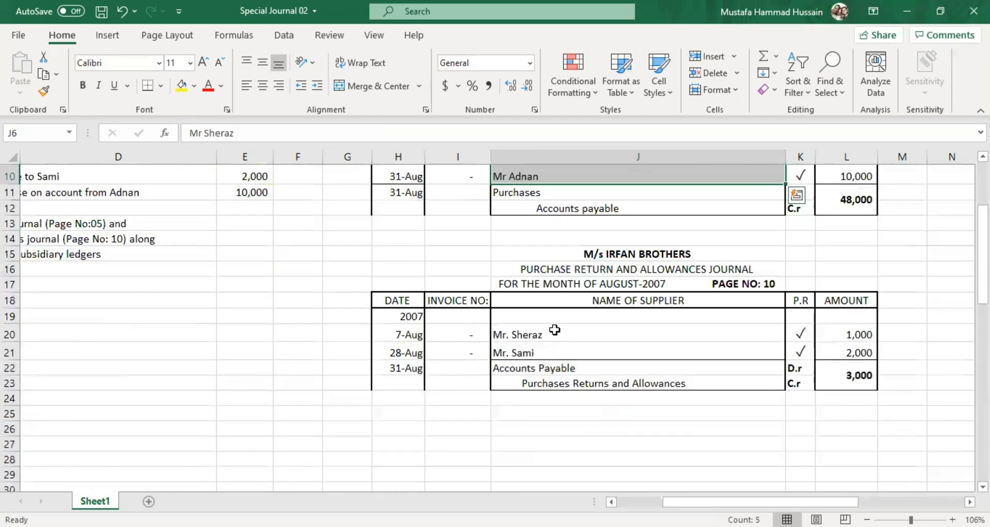
pyautogui.moveTo(554, 330); pyautogui.dragTo(555, 359)
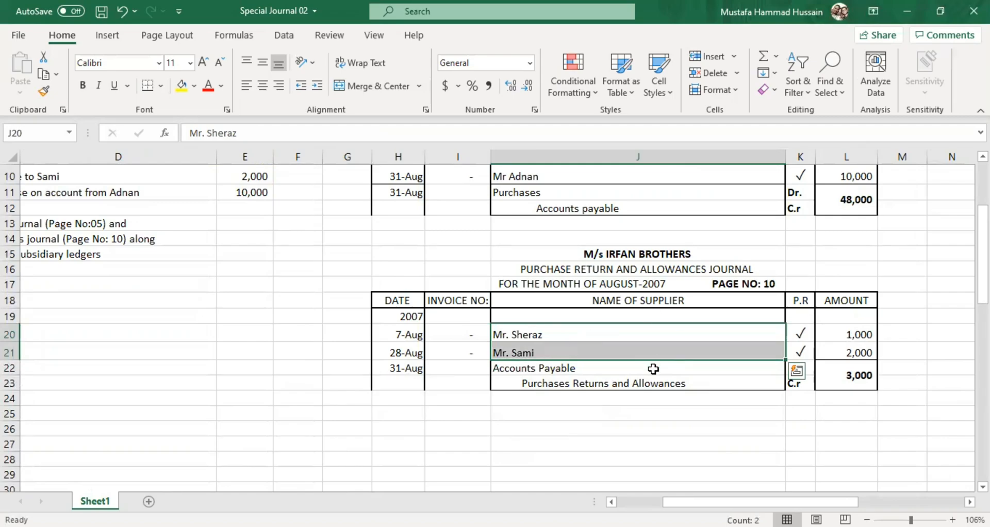
pyautogui.hotkey('ctrl', 'z')
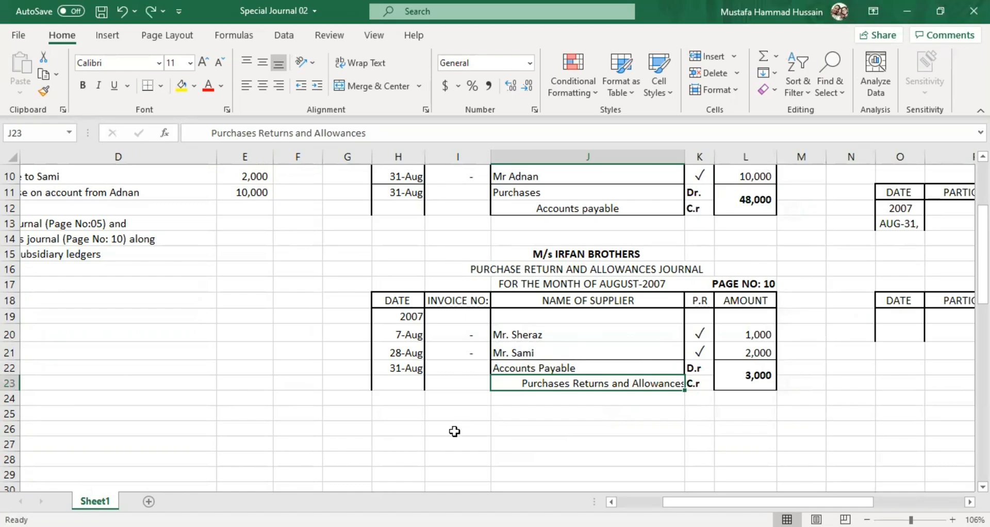
# Step: Reread the Required section in rows 13 to 15, focusing on the controlling accounts and subsidiary ledgers still asked for
pyautogui.hscroll(-3, 310, 360)
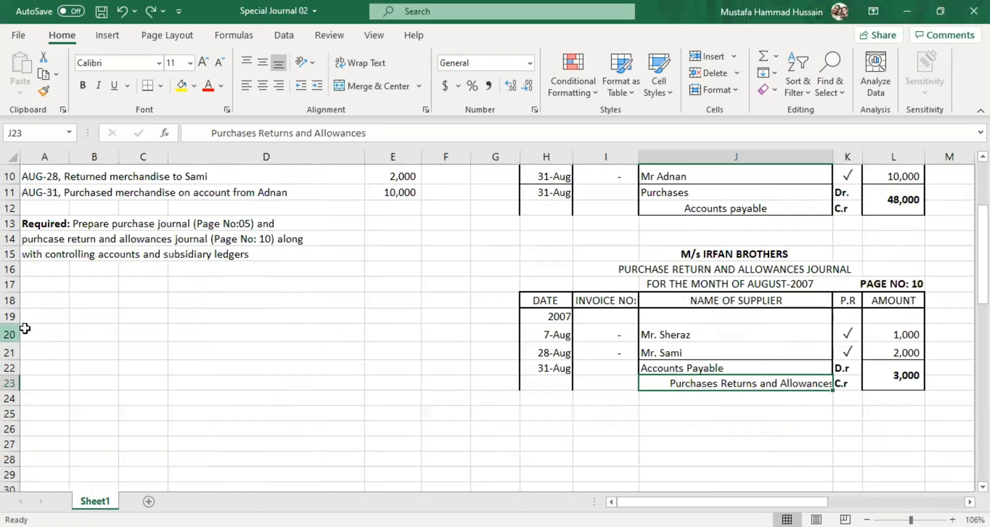
pyautogui.scroll(3, 21, 328)
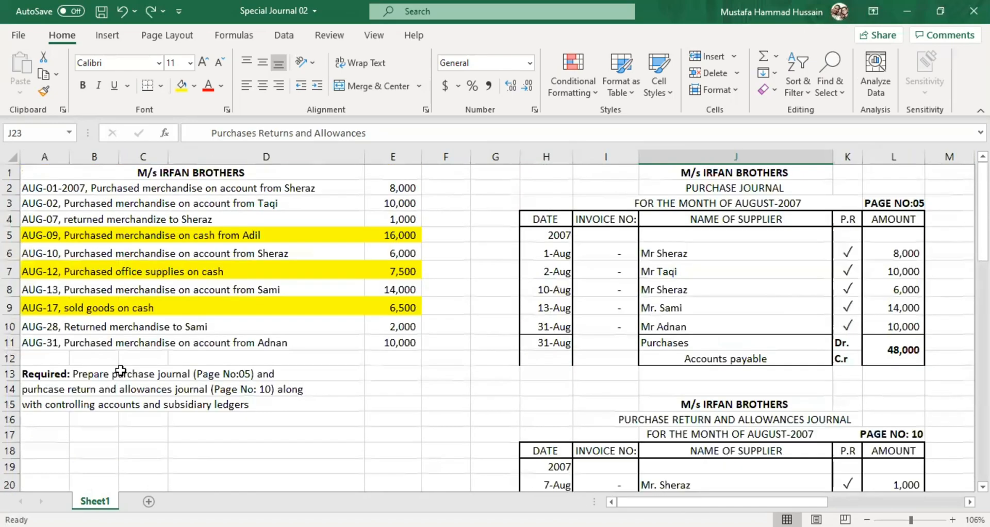
pyautogui.click(169, 373)
pyautogui.click(169, 384)
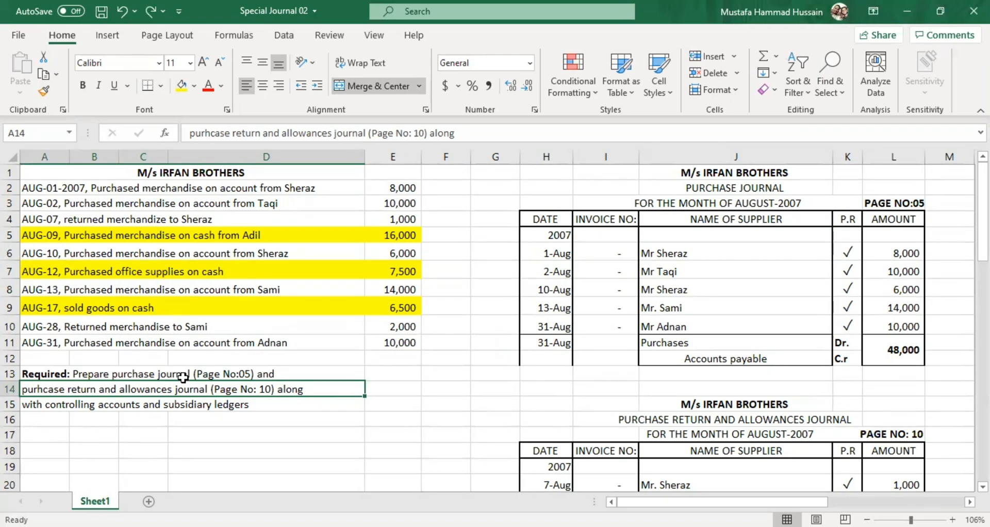
pyautogui.click(119, 403)
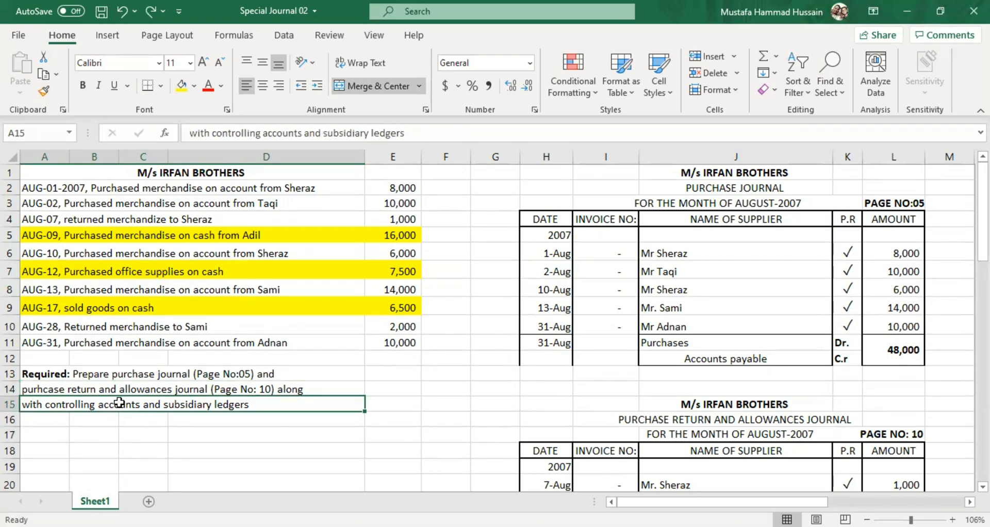
pyautogui.doubleClick(119, 403)
pyautogui.moveTo(145, 407); pyautogui.dragTo(69, 411)
pyautogui.click(463, 434)
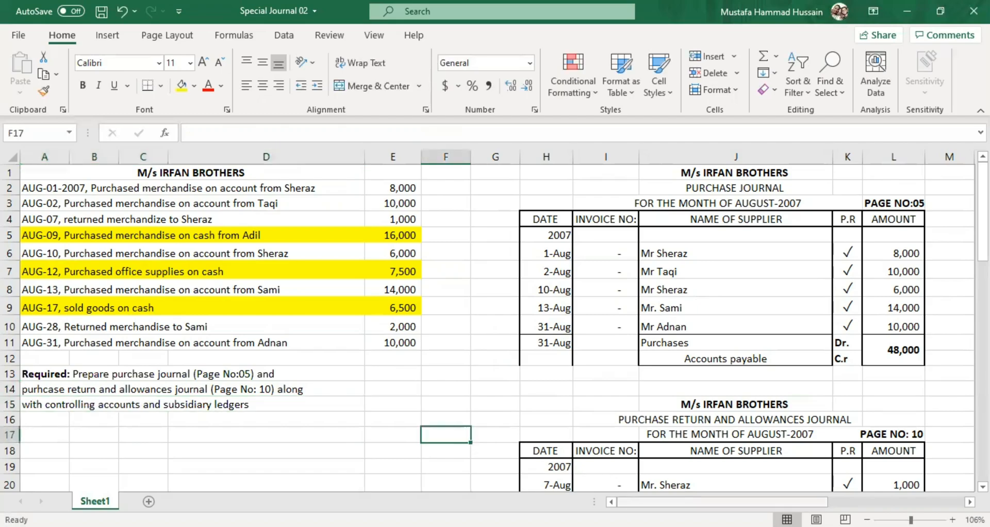
# Step: Examine the controlling account layouts for Accounts Payable, Purchases, and Purchases Returns and Allowances, including the debit-side and credit-side column headings
pyautogui.hscroll(10, 753, 493)
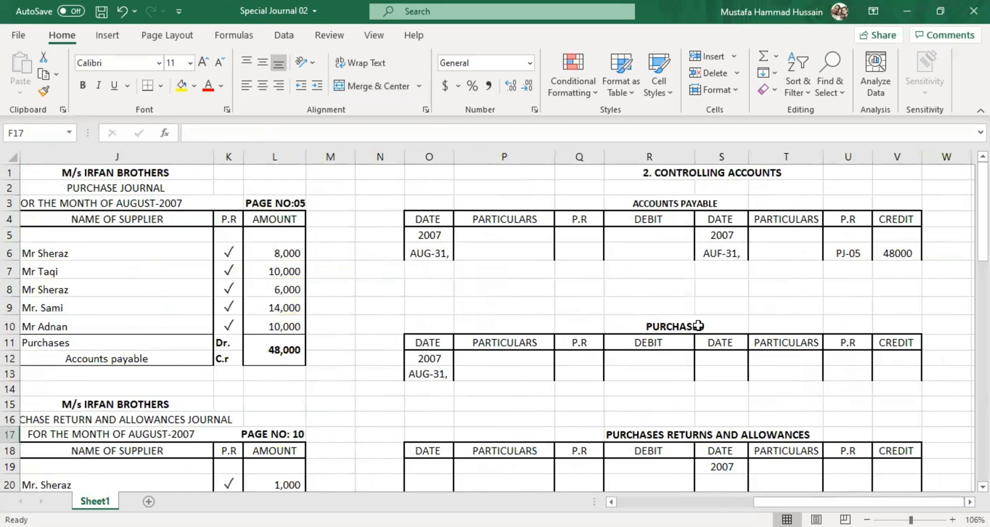
pyautogui.scroll(-2, 699, 325)
pyautogui.scroll(2, 698, 325)
pyautogui.click(422, 218)
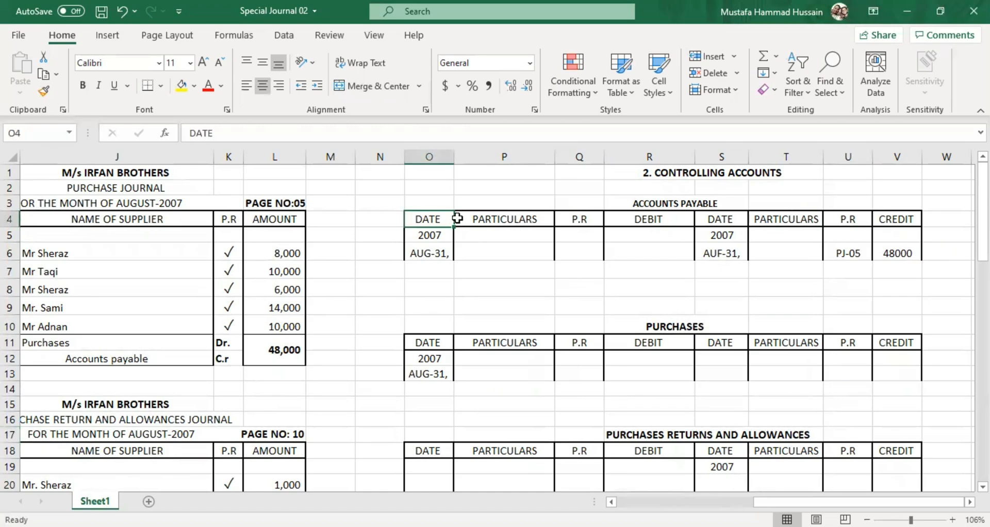
pyautogui.click(508, 220)
pyautogui.click(582, 216)
pyautogui.click(626, 214)
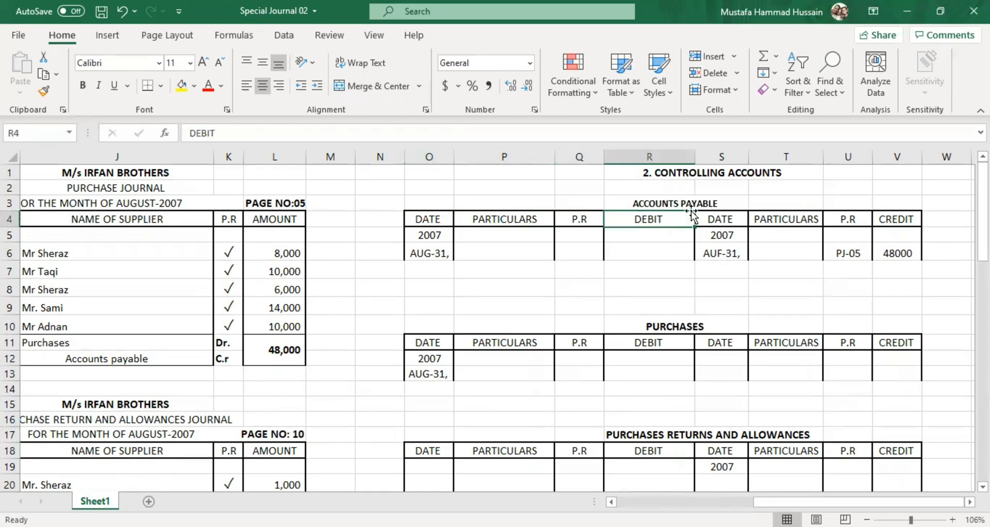
pyautogui.click(758, 218)
pyautogui.click(853, 218)
pyautogui.click(879, 217)
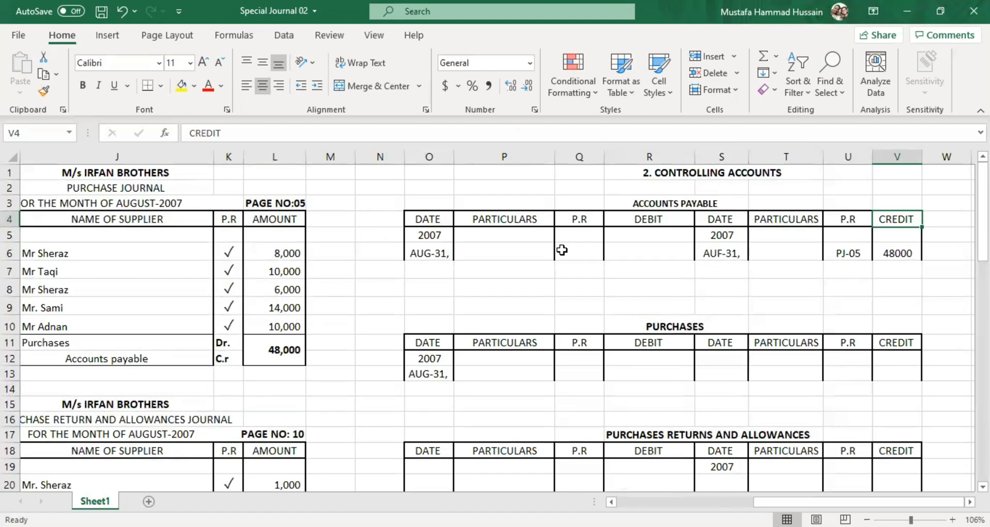
pyautogui.scroll(-1, 669, 313)
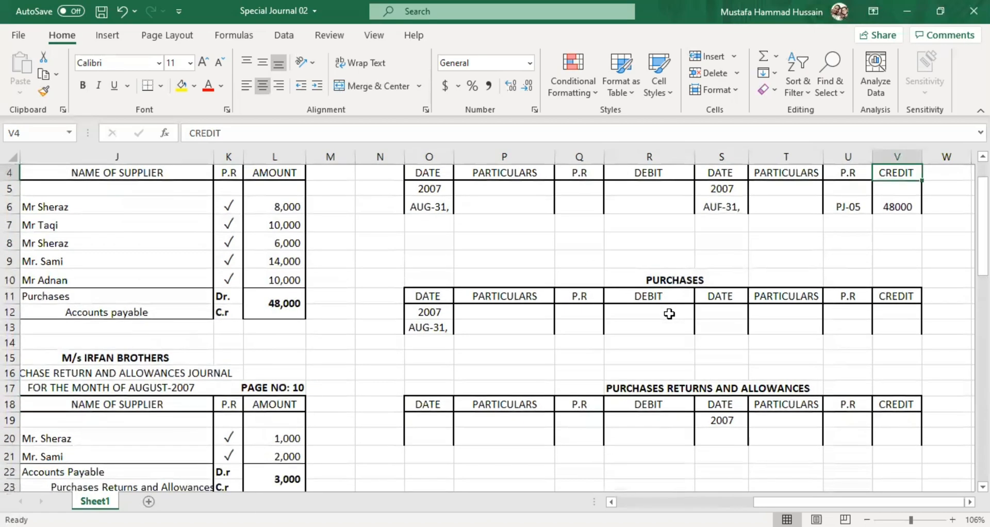
# Step: Look over the purchase journal and the purchase return and allowances journal beside the controlling accounts
pyautogui.scroll(1, 670, 314)
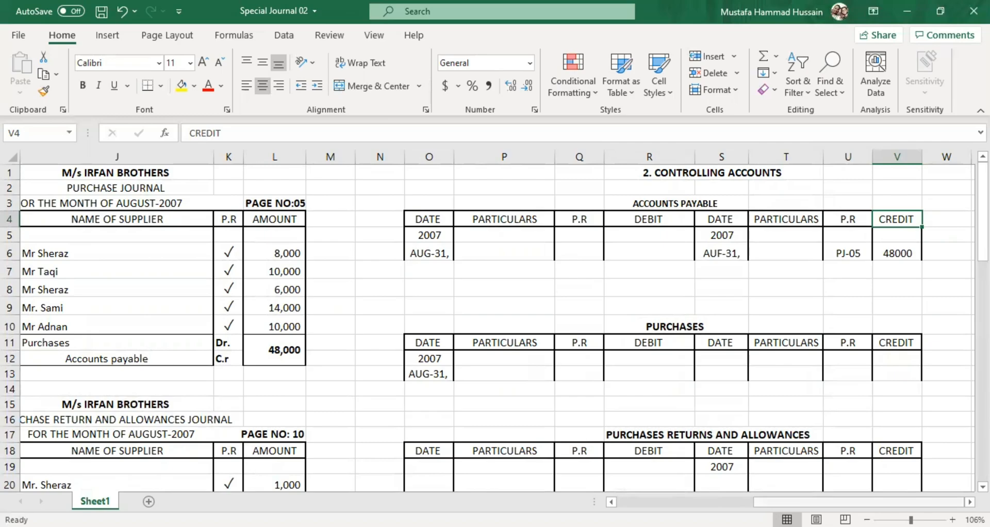
pyautogui.moveTo(858, 501); pyautogui.dragTo(782, 501)
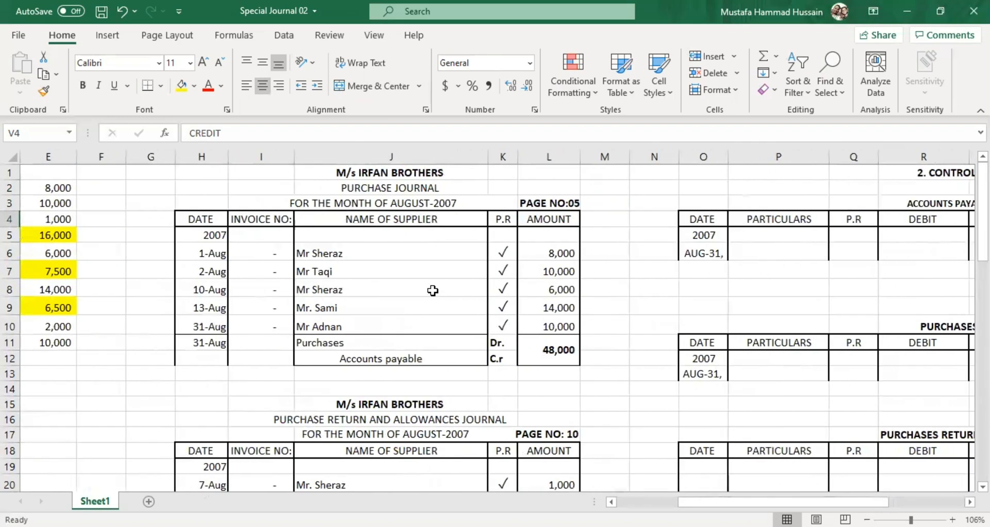
pyautogui.scroll(-1, 432, 290)
pyautogui.scroll(-1, 432, 291)
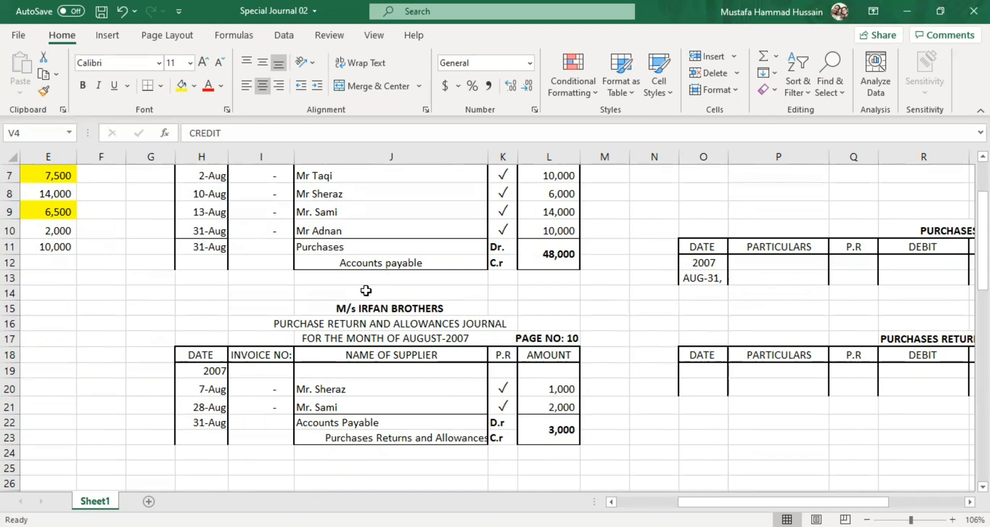
pyautogui.scroll(2, 750, 387)
pyautogui.scroll(-1, 808, 219)
pyautogui.scroll(-1, 532, 296)
pyautogui.scroll(2, 404, 289)
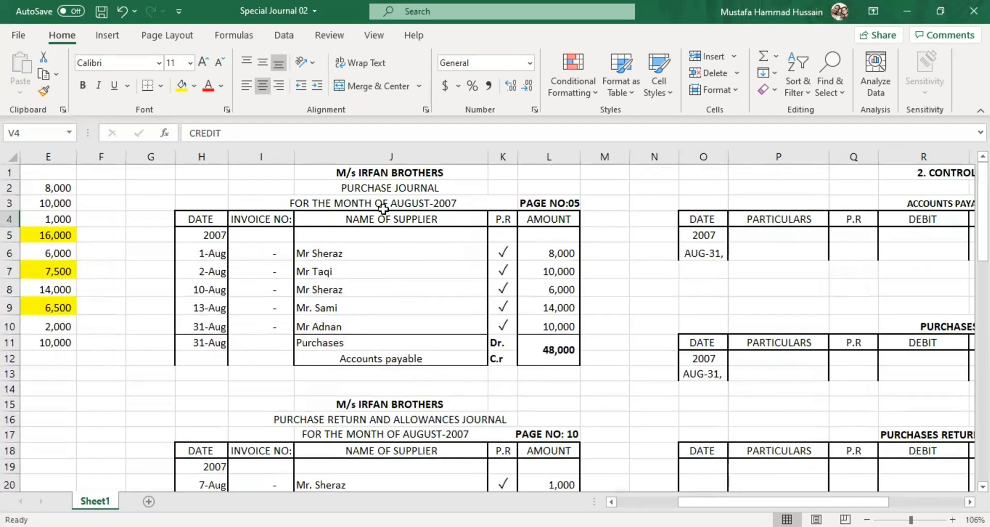
# Step: Identify each account named in the two closing entries, J11:J12 and J22:J23, as a candidate for a controlling account
pyautogui.scroll(-2, 378, 238)
pyautogui.click(372, 249)
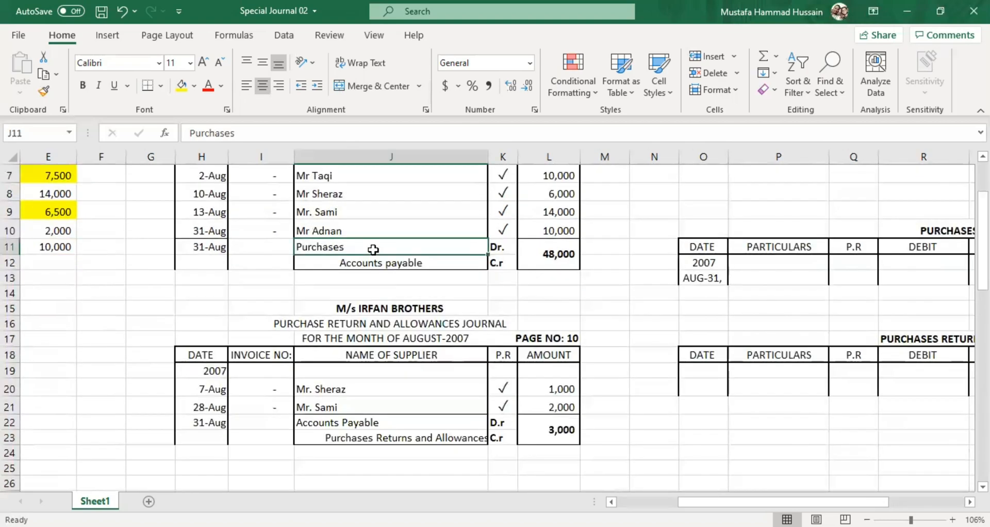
pyautogui.click(376, 261)
pyautogui.click(413, 423)
pyautogui.click(431, 435)
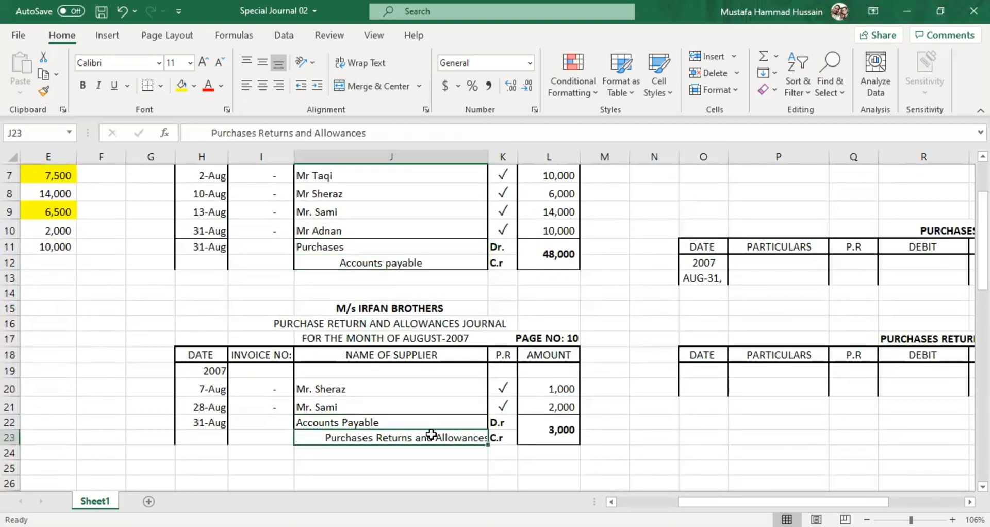
pyautogui.doubleClick(350, 245)
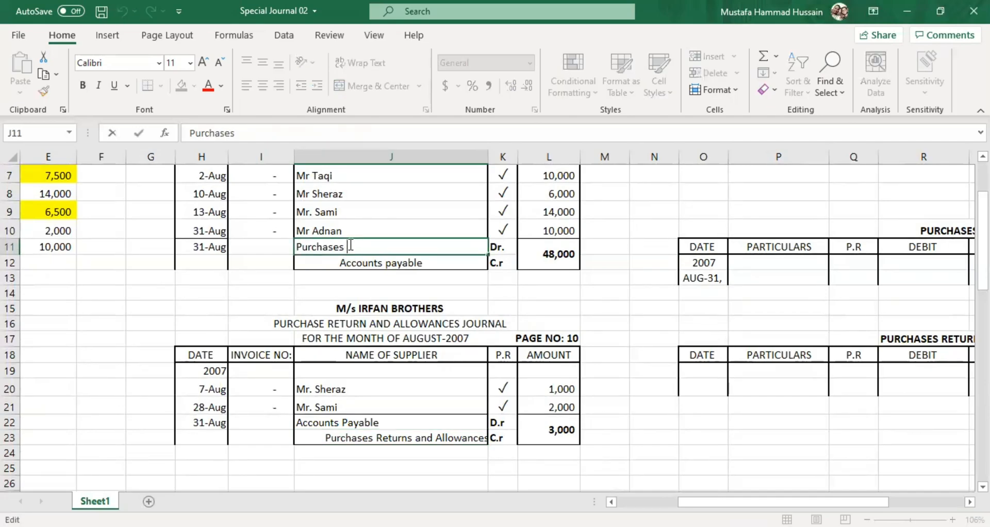
pyautogui.press('Return')
pyautogui.press('Return')
pyautogui.click(415, 266)
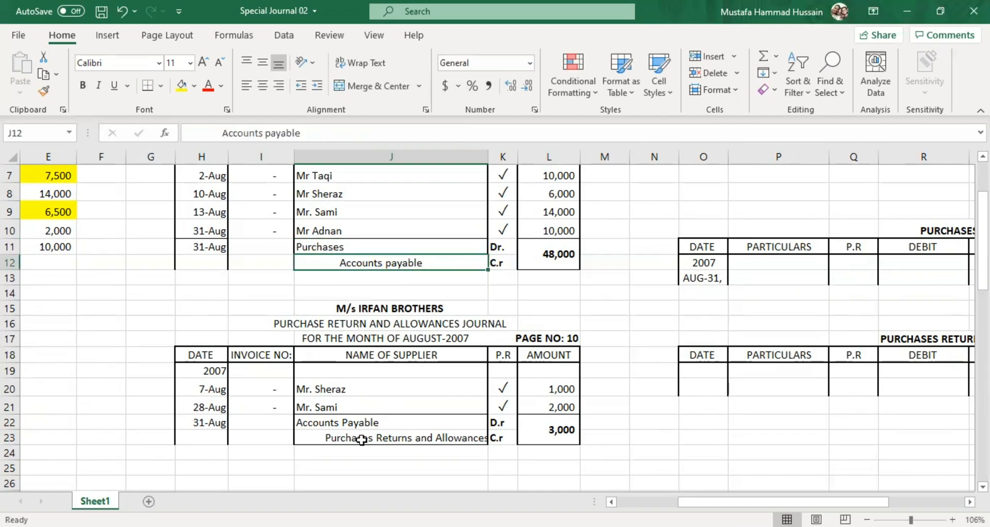
pyautogui.doubleClick(380, 420)
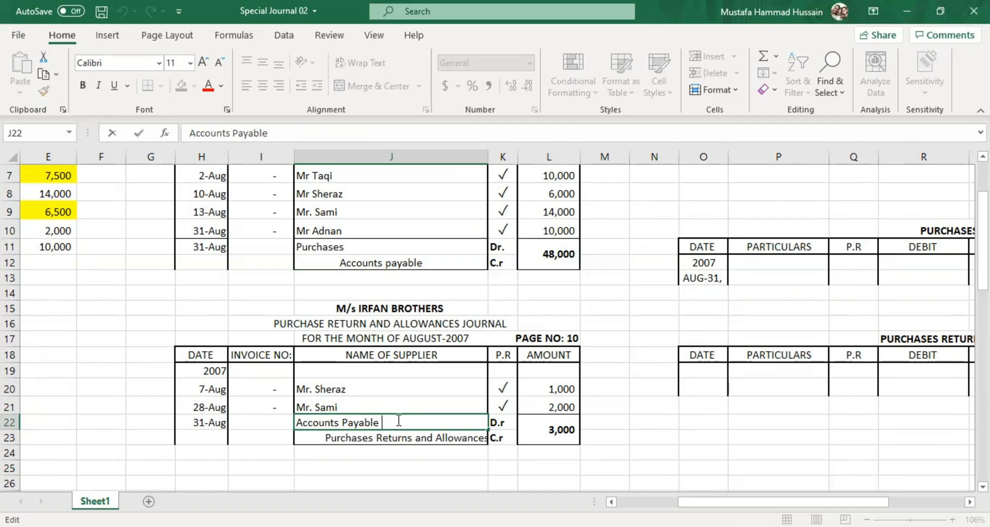
pyautogui.click(396, 437)
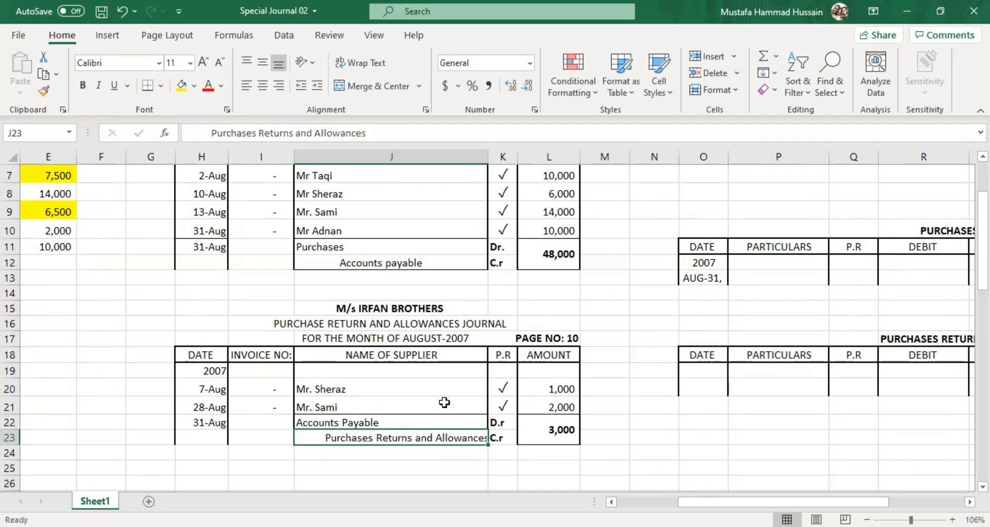
# Step: Compare the purchase journal's Purchases and Accounts payable lines with the Purchases Returns and Allowances line of the return journal
pyautogui.scroll(2, 445, 402)
pyautogui.scroll(-5, 445, 402)
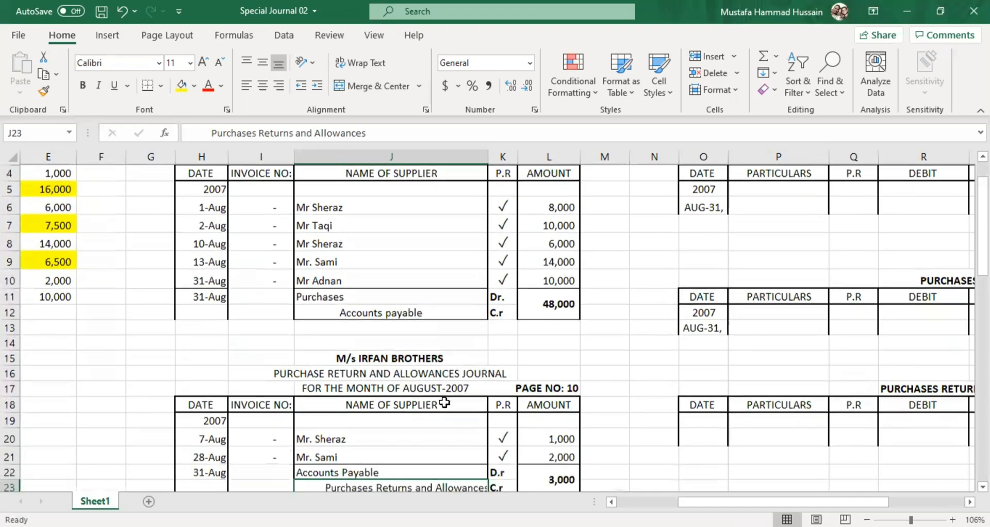
pyautogui.scroll(5, 444, 403)
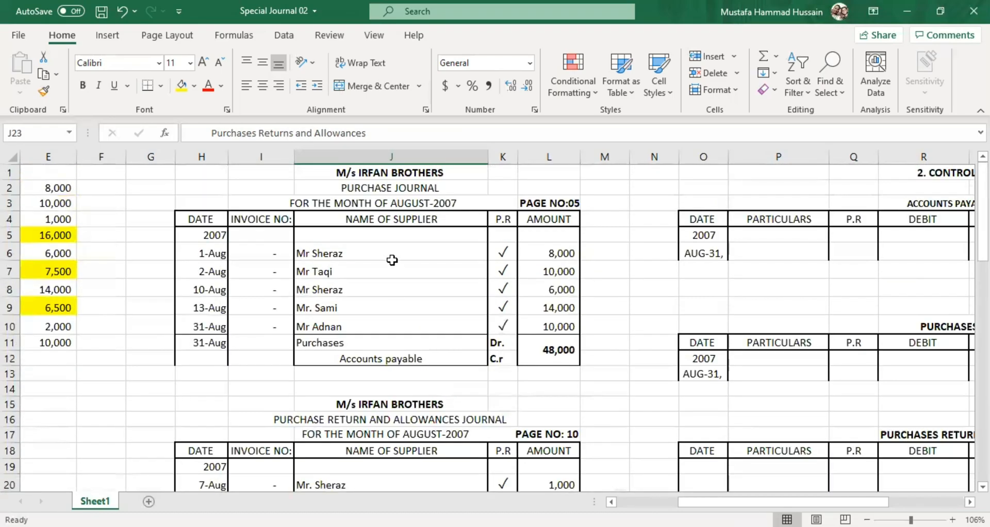
pyautogui.click(373, 341)
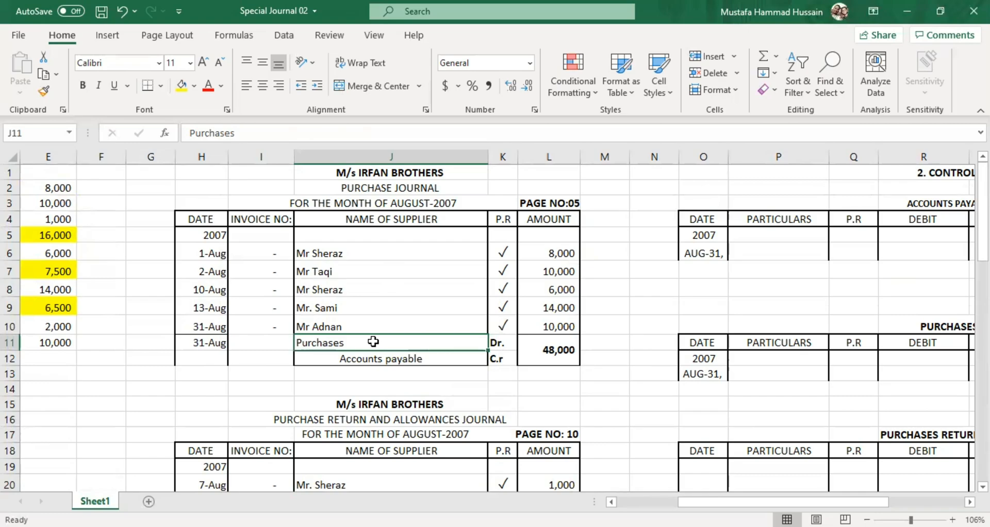
pyautogui.scroll(-2, 372, 341)
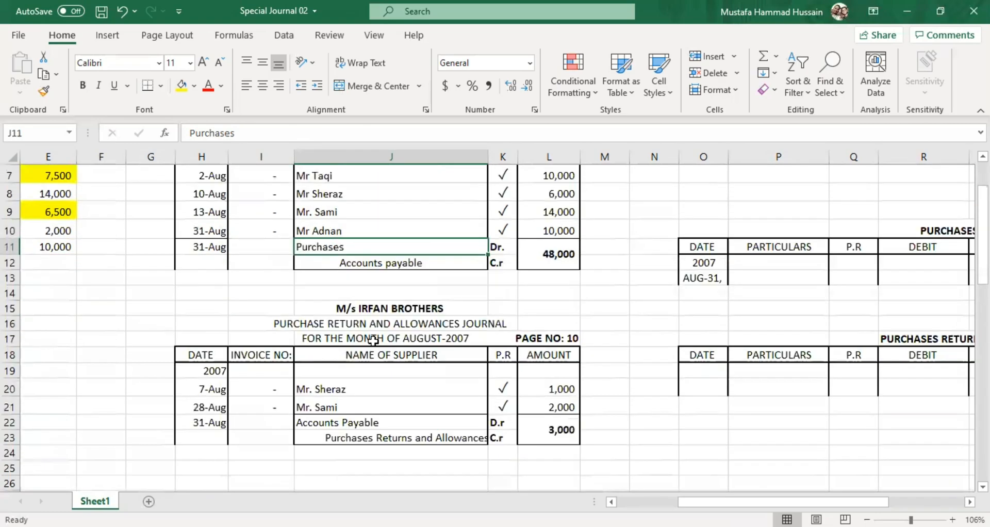
pyautogui.click(366, 262)
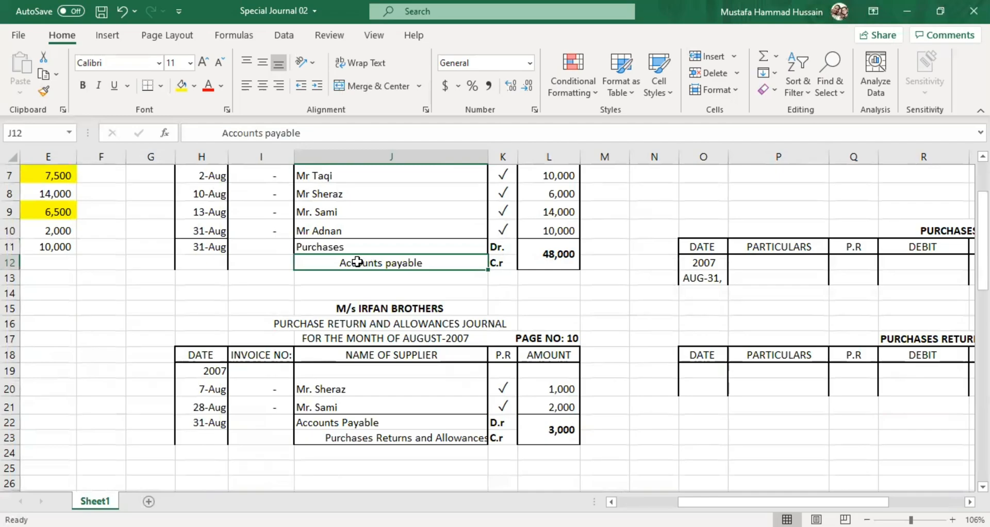
pyautogui.click(342, 248)
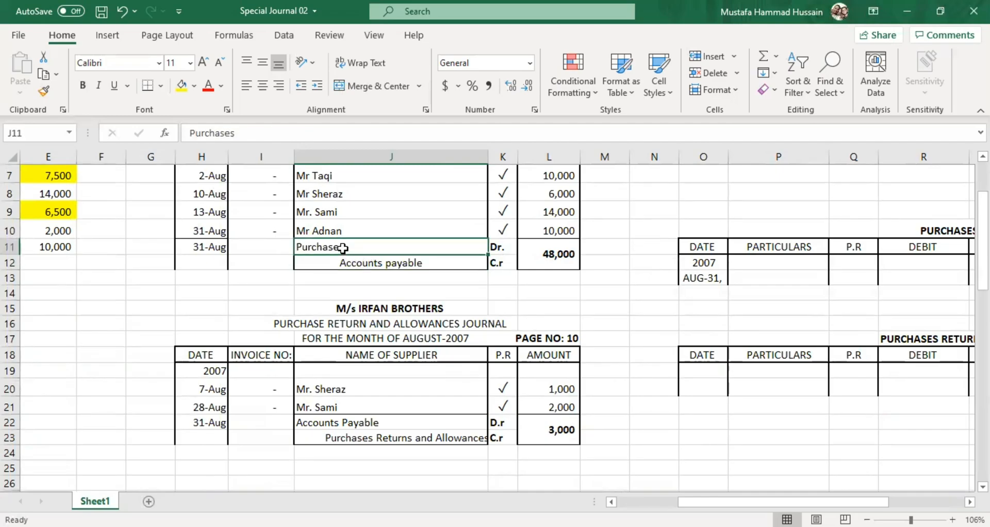
pyautogui.click(387, 263)
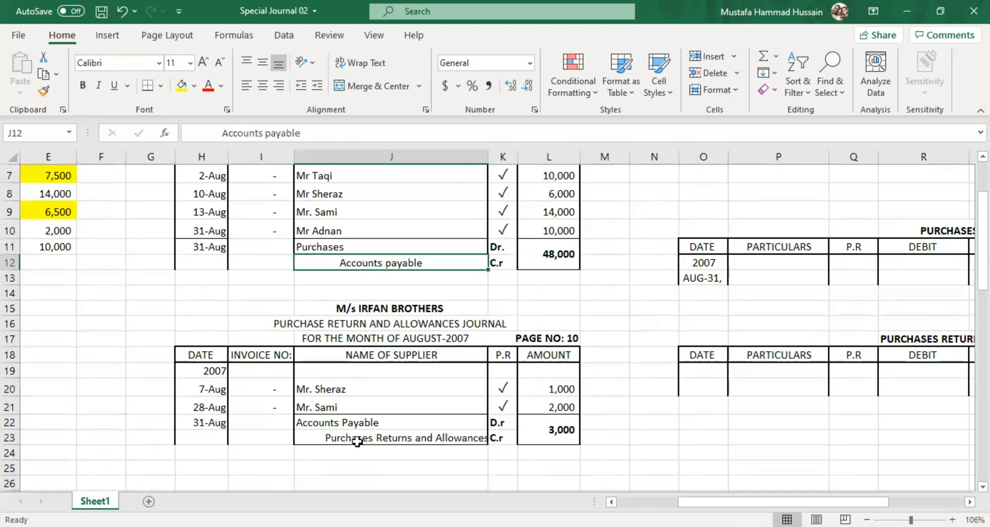
pyautogui.click(358, 440)
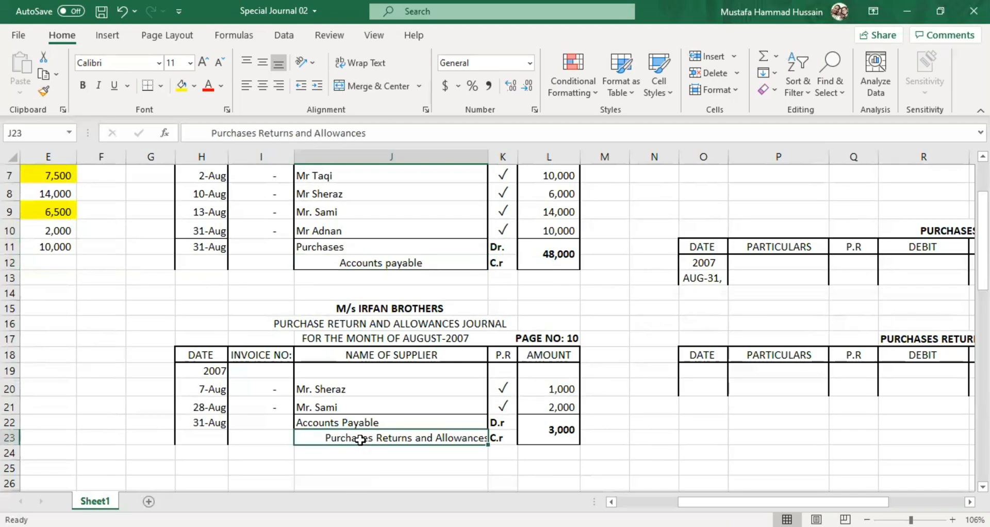
pyautogui.scroll(2, 344, 188)
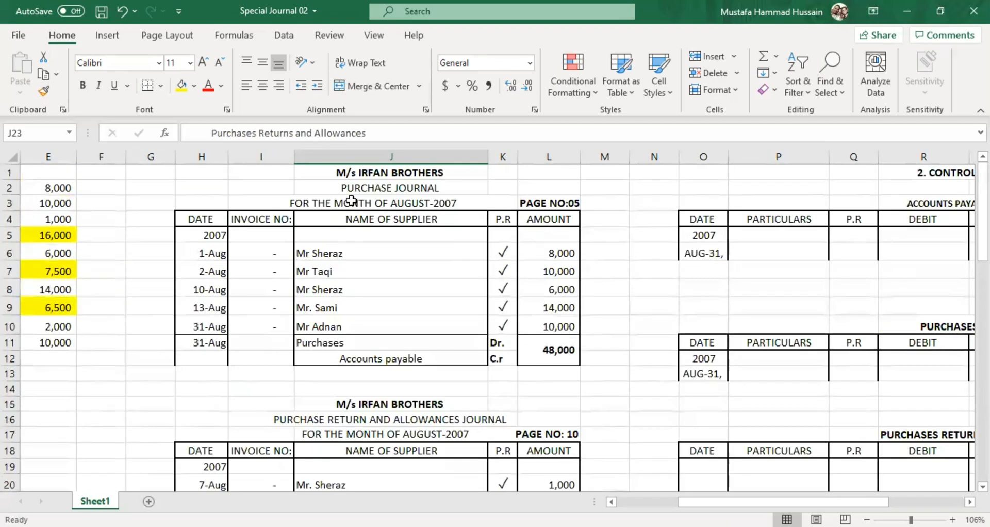
# Step: Survey both journals as a whole and trace the debit and credit accounts in their closing entries
pyautogui.moveTo(240, 196); pyautogui.dragTo(472, 502)
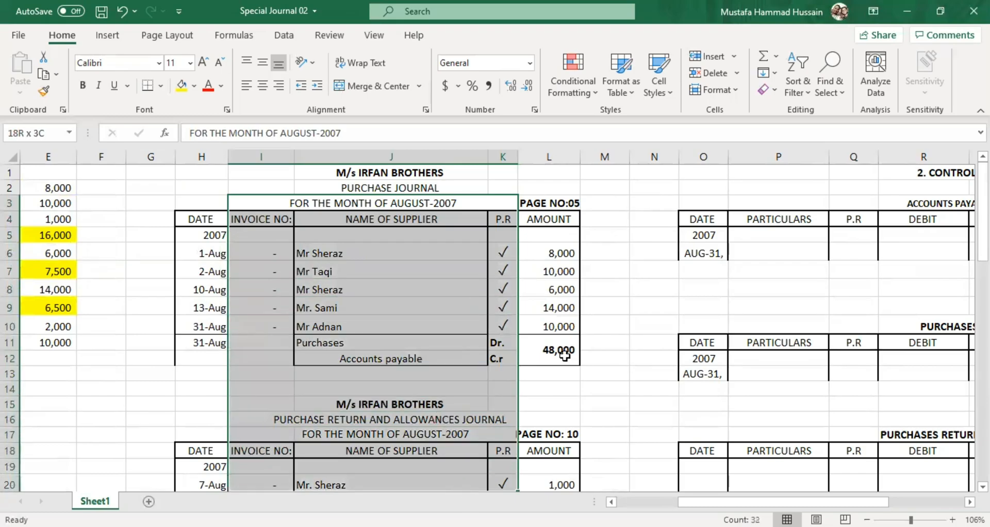
pyautogui.scroll(-4, 559, 350)
pyautogui.click(449, 421)
pyautogui.scroll(3, 448, 420)
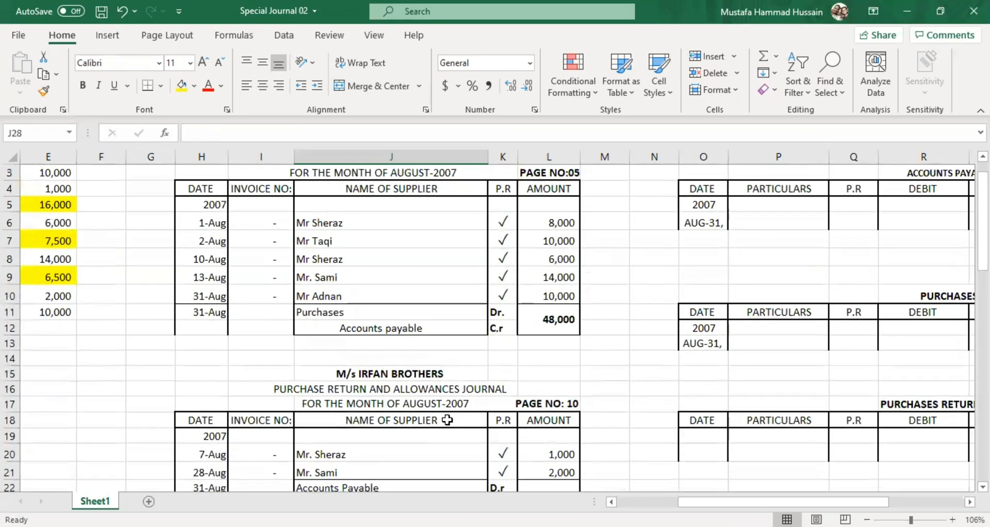
pyautogui.click(351, 310)
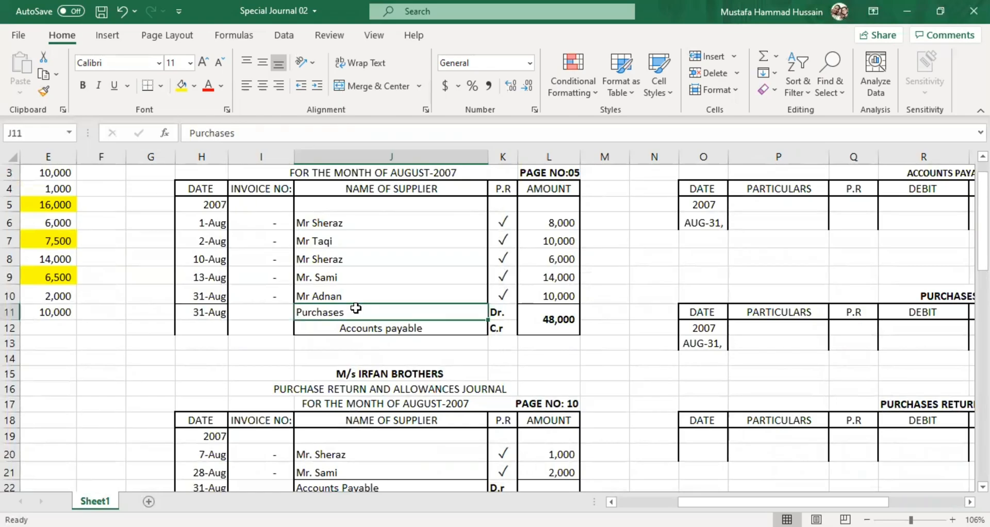
pyautogui.click(381, 331)
pyautogui.scroll(-3, 381, 331)
pyautogui.click(379, 335)
pyautogui.click(384, 351)
pyautogui.scroll(4, 384, 351)
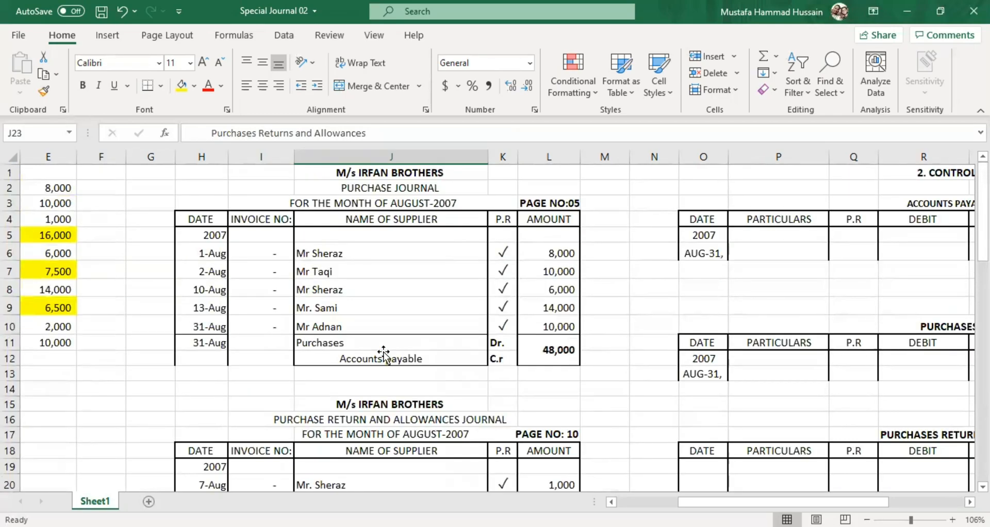
pyautogui.scroll(-1, 384, 352)
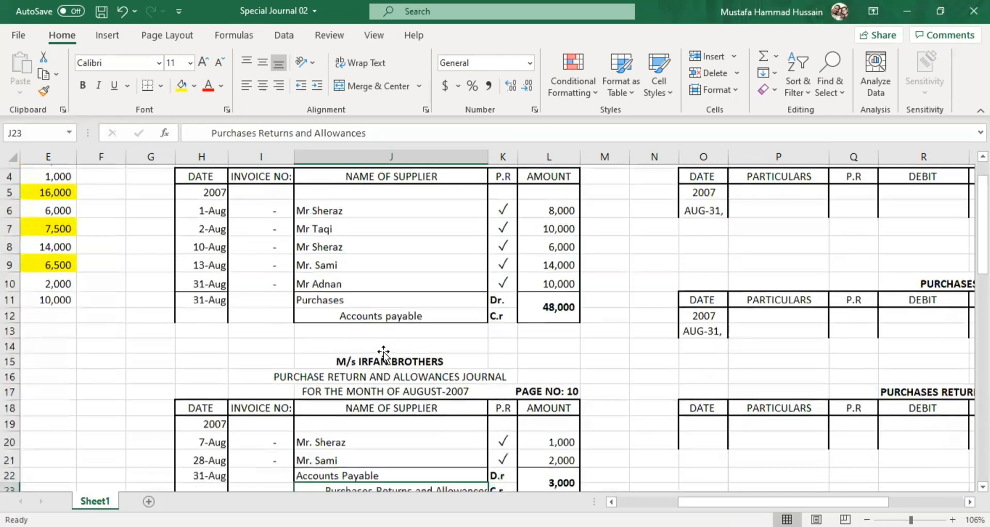
pyautogui.scroll(1, 383, 352)
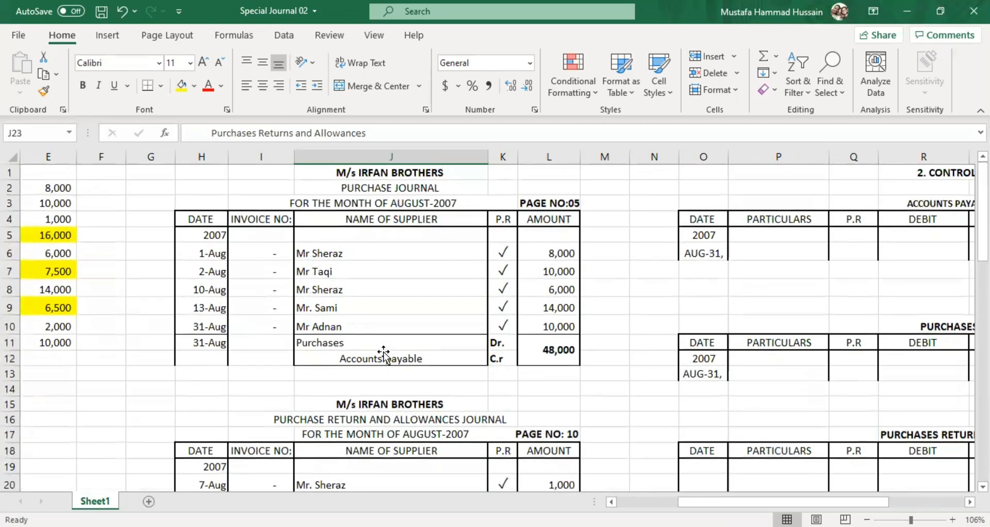
# Step: Recheck which distinct accounts the closing entries contain, noting that Accounts Payable is used in both journals
pyautogui.click(372, 343)
pyautogui.click(380, 356)
pyautogui.click(363, 336)
pyautogui.click(382, 356)
pyautogui.scroll(-3, 384, 354)
pyautogui.click(384, 353)
pyautogui.click(385, 367)
pyautogui.click(399, 382)
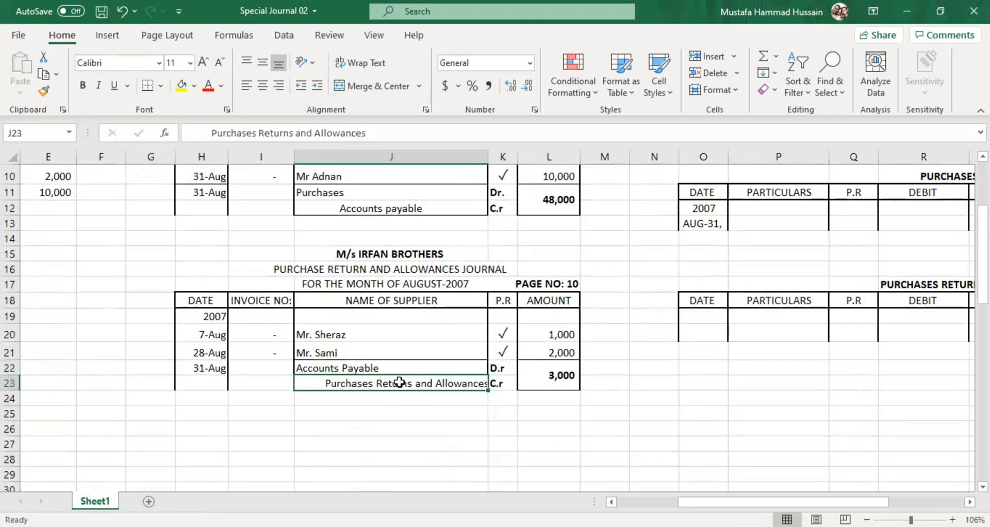
pyautogui.click(396, 367)
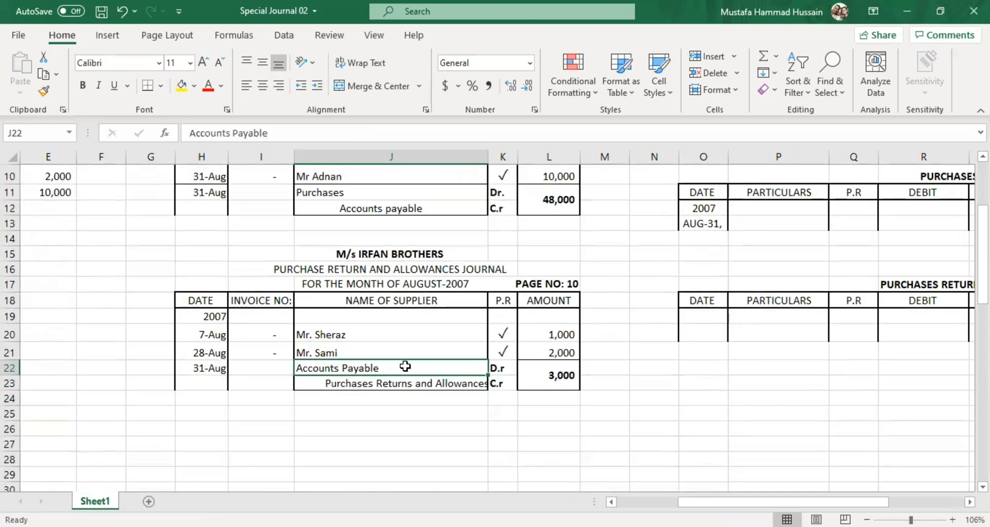
# Step: Match the journals' closing-entry accounts to the Accounts Payable, Purchases, and Purchases Returns and Allowances controlling account layouts
pyautogui.moveTo(740, 501); pyautogui.dragTo(815, 490)
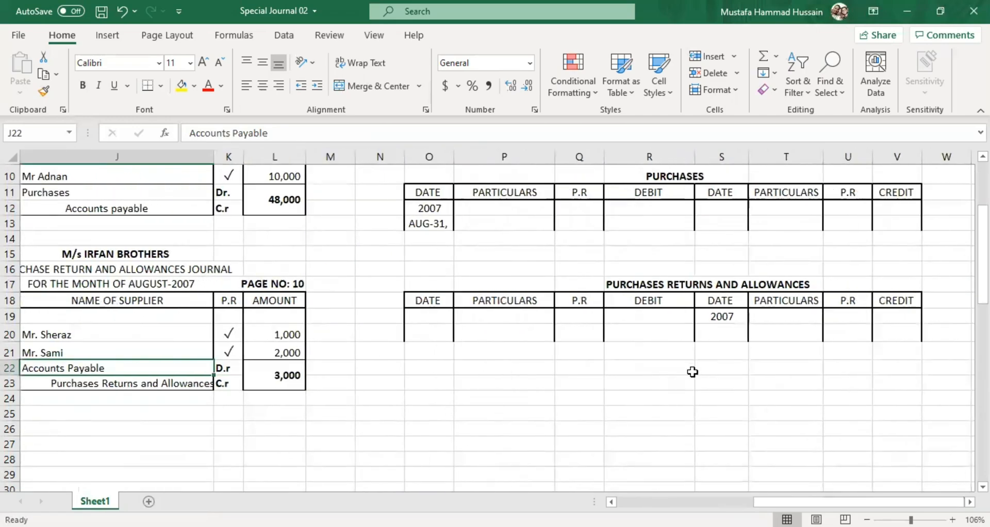
pyautogui.scroll(3, 635, 371)
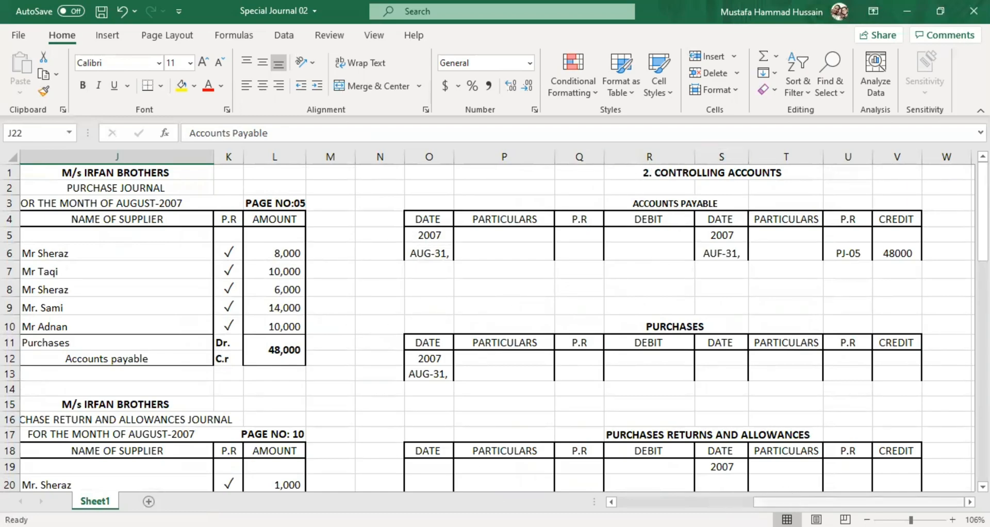
pyautogui.hscroll(-5, 568, 476)
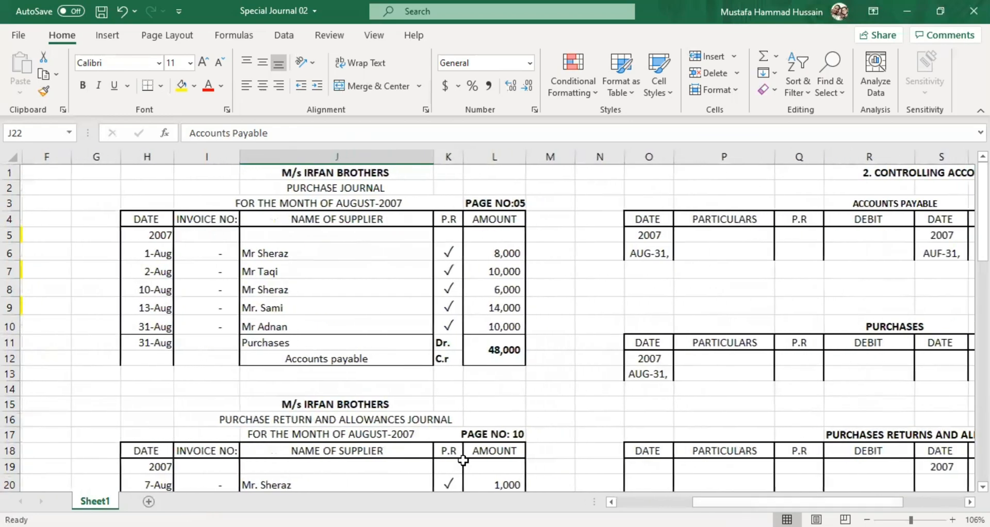
pyautogui.click(310, 343)
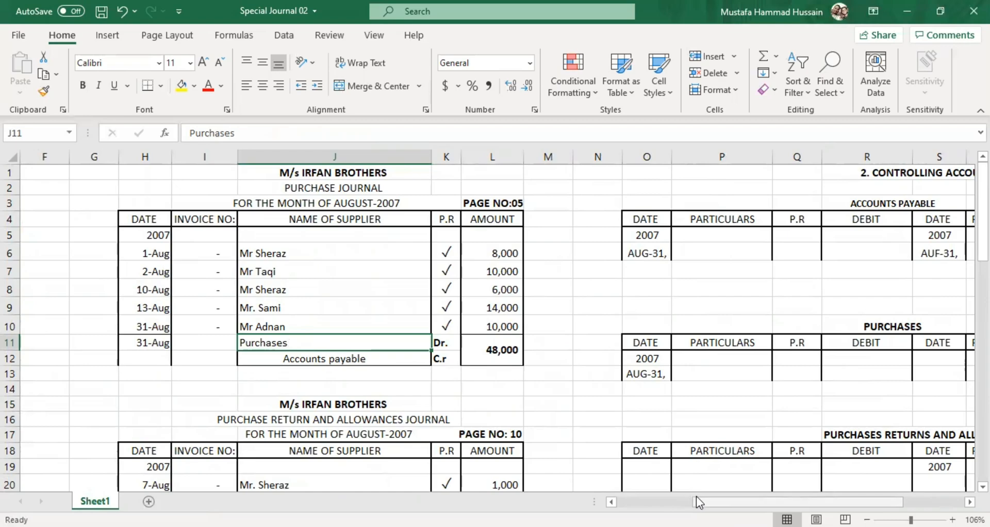
pyautogui.hscroll(4, 696, 492)
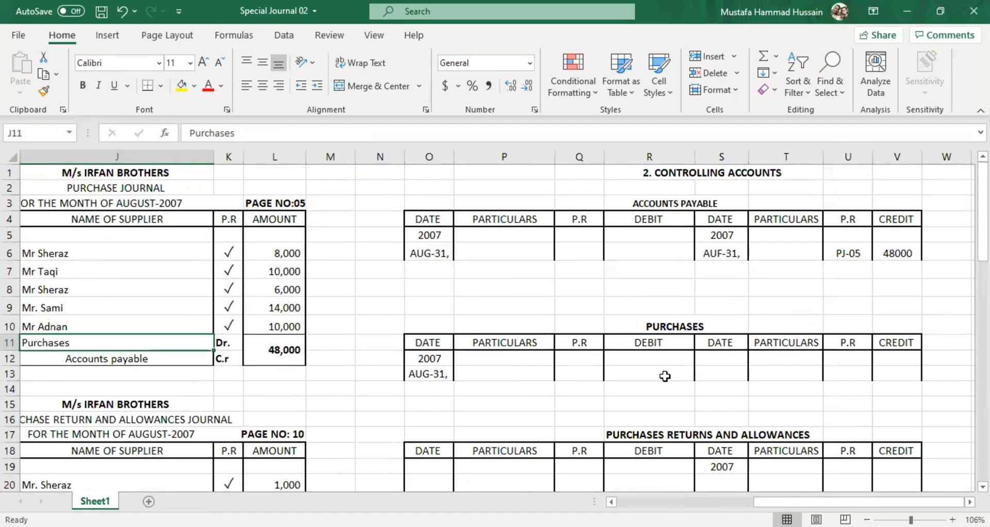
pyautogui.click(111, 357)
pyautogui.scroll(-2, 132, 402)
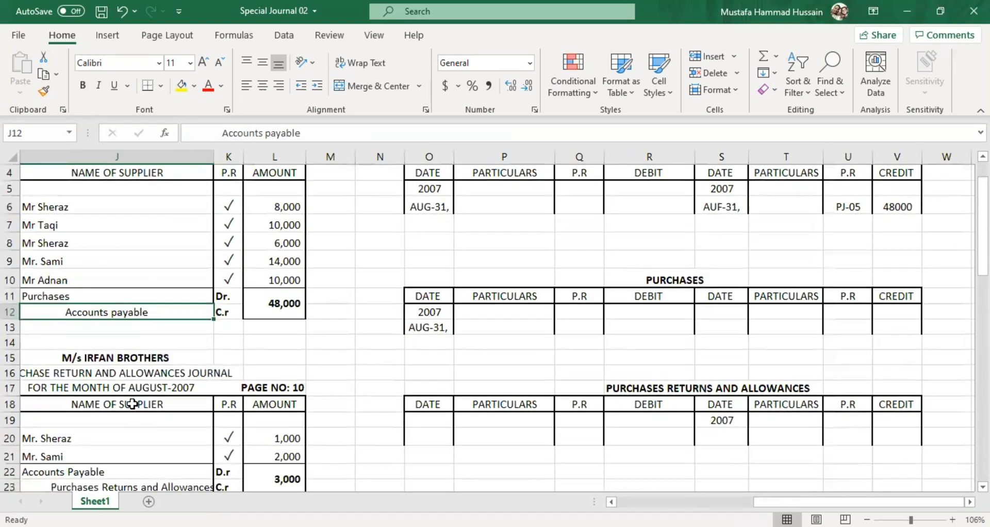
pyautogui.scroll(2, 477, 376)
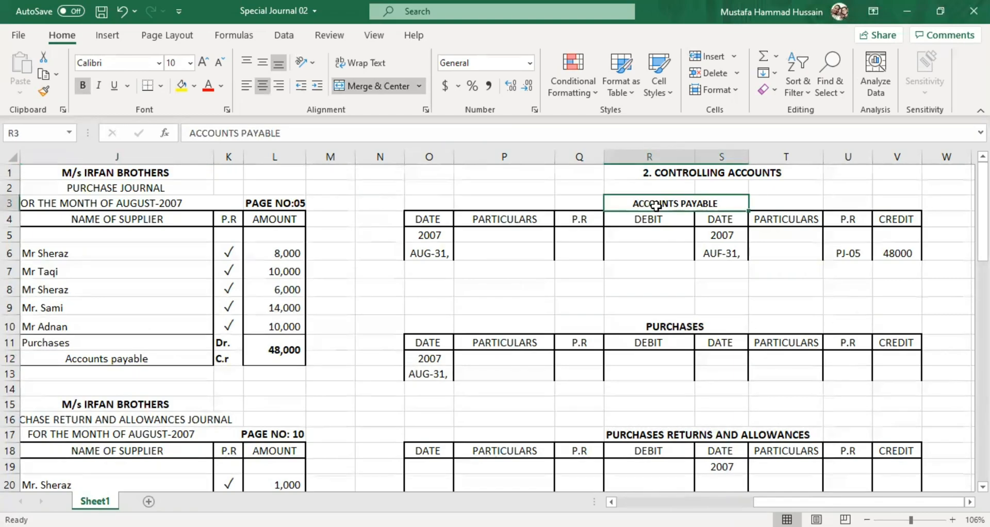
# Step: Add the note "standard form of T account" above the Accounts Payable controlling account
pyautogui.click(530, 199)
pyautogui.click(480, 183)
pyautogui.write('st')
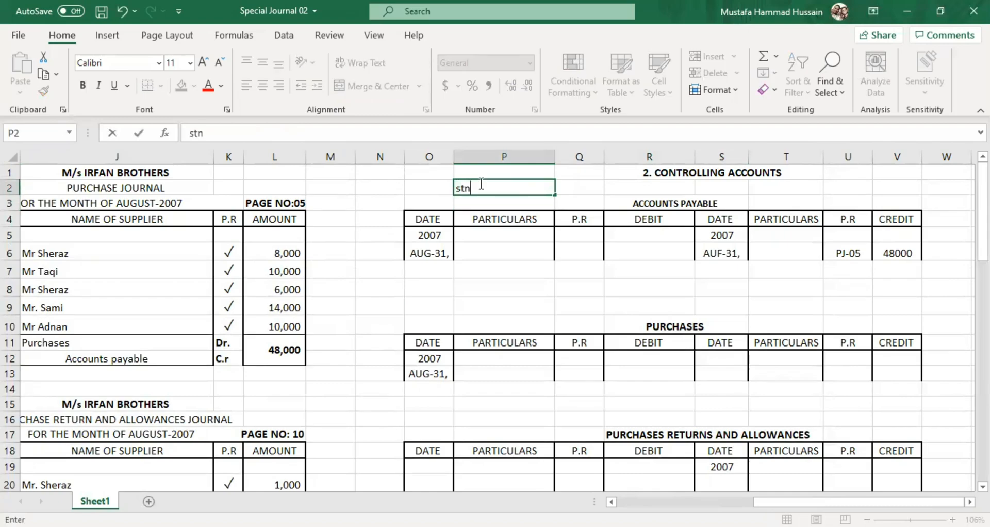
pyautogui.write('andard form of T account')
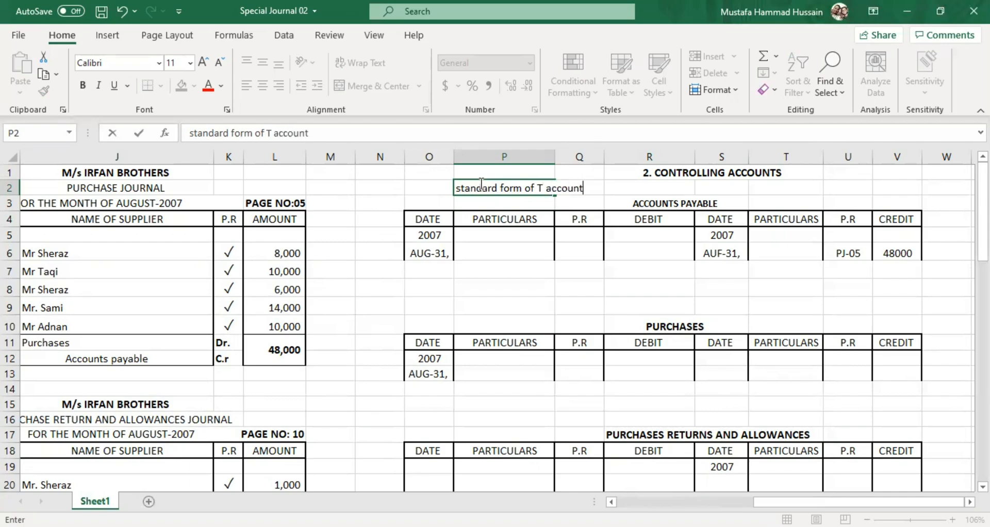
pyautogui.click(642, 171)
pyautogui.click(588, 187)
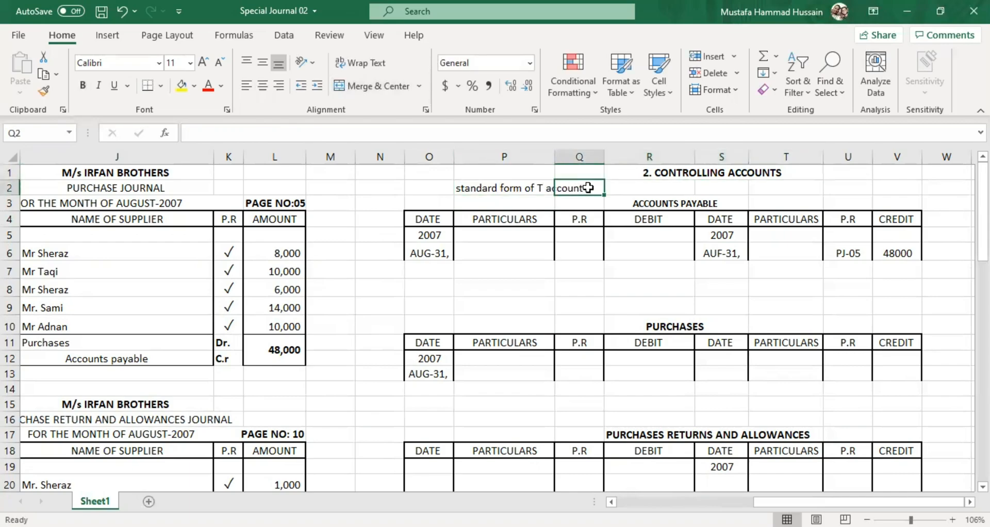
# Step: Review the date, particulars, P.R and debit column headings of the Accounts Payable T account
pyautogui.click(556, 217)
pyautogui.click(563, 267)
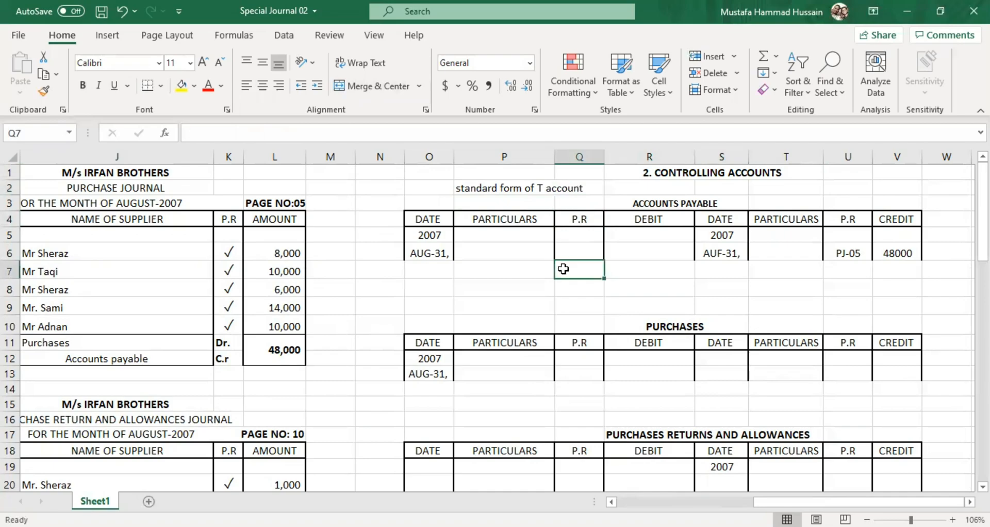
pyautogui.click(461, 224)
pyautogui.click(441, 221)
pyautogui.click(535, 217)
pyautogui.click(580, 214)
pyautogui.click(648, 220)
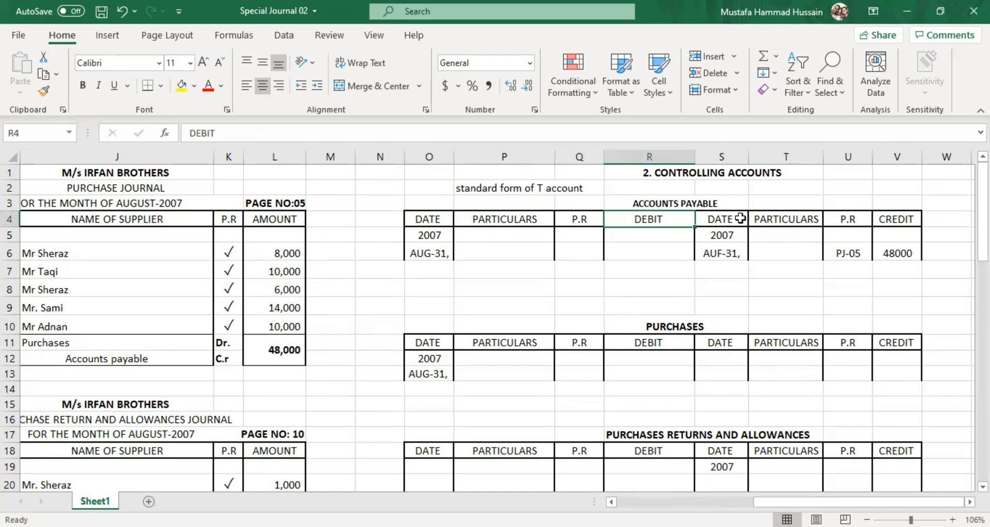
# Step: Clear the credit amount and the PJ-05 posting reference from the Accounts Payable controlling account
pyautogui.click(890, 257)
pyautogui.click(827, 247)
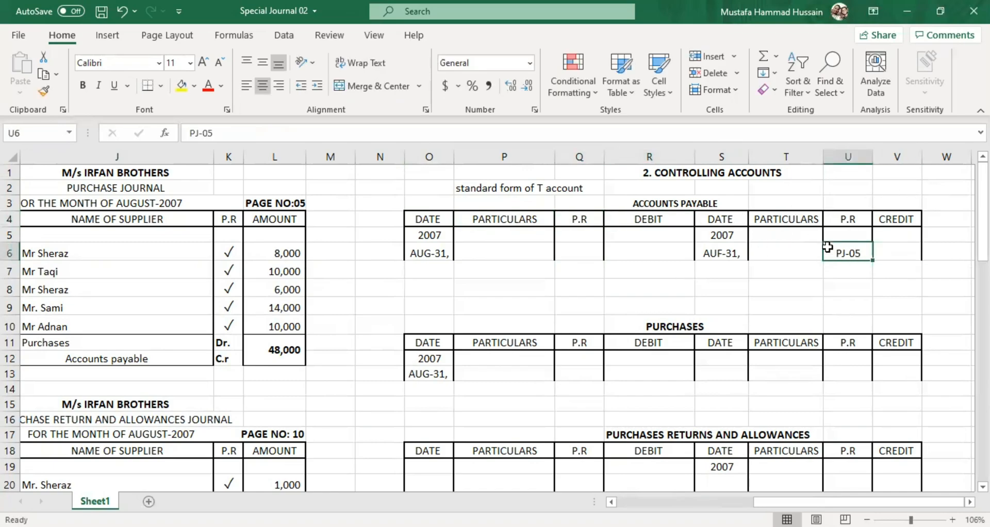
pyautogui.press('Delete')
pyautogui.click(660, 281)
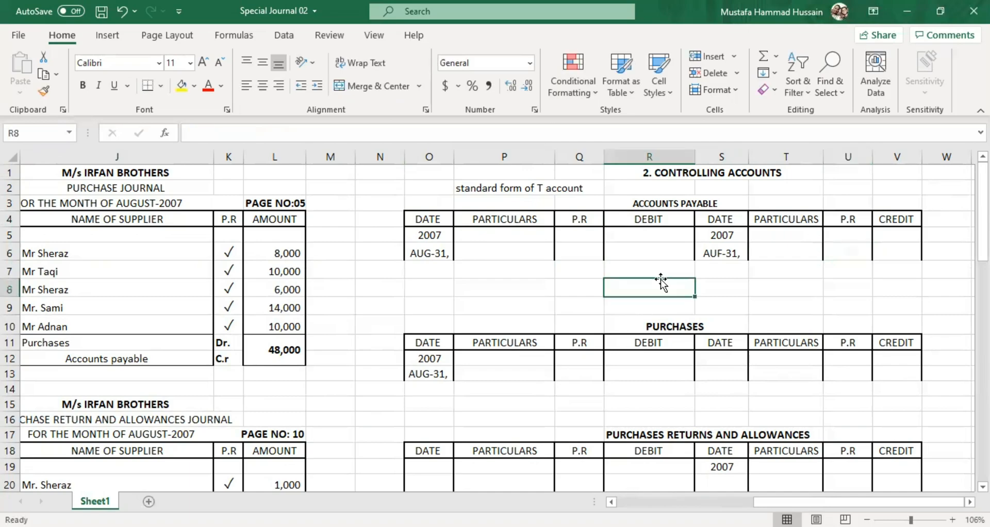
# Step: Compare the closing-entry accounts and totals of both journals with the controlling account T layouts
pyautogui.click(139, 357)
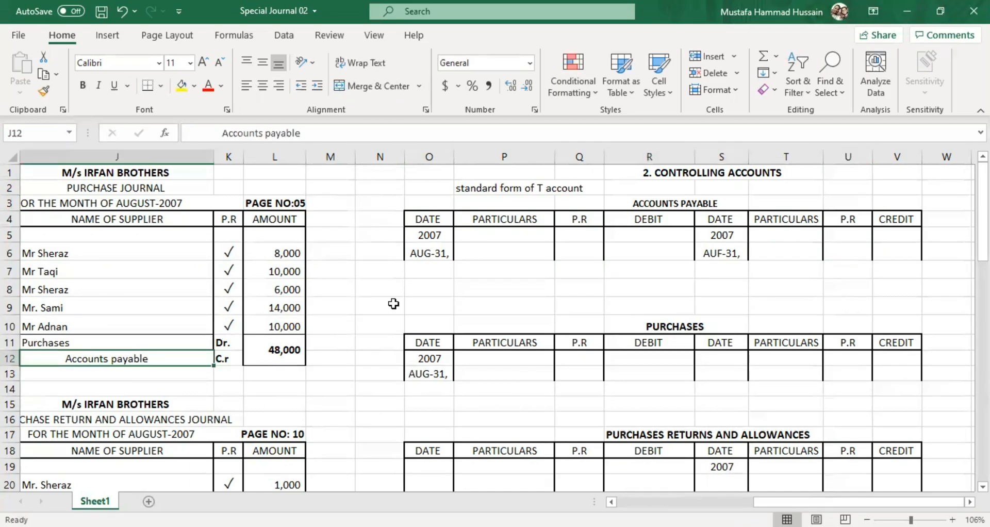
pyautogui.click(659, 206)
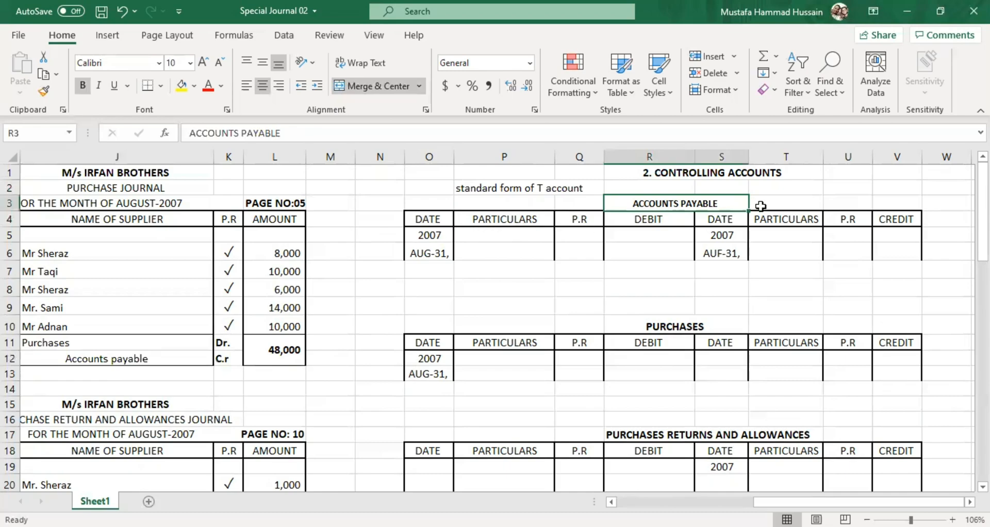
pyautogui.click(526, 187)
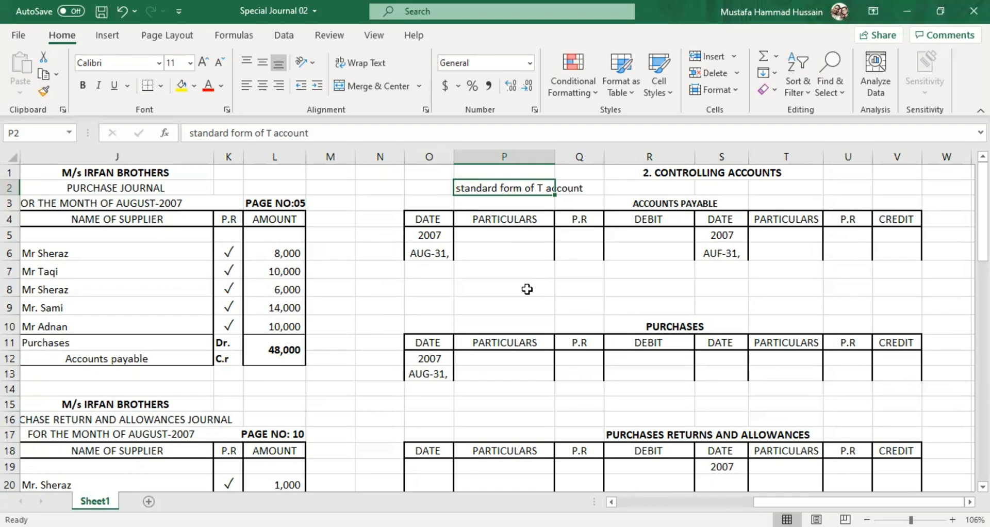
pyautogui.moveTo(831, 502); pyautogui.dragTo(764, 502)
pyautogui.click(484, 343)
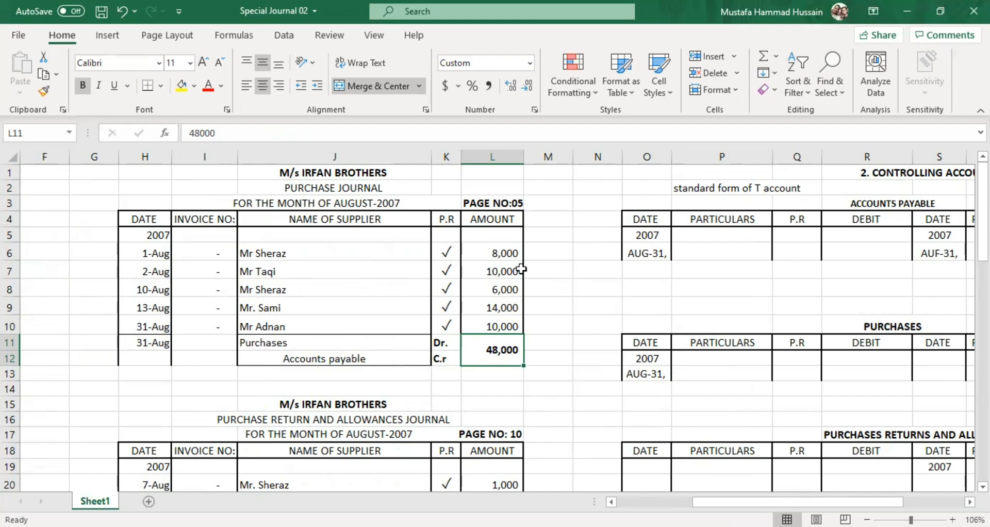
pyautogui.click(919, 170)
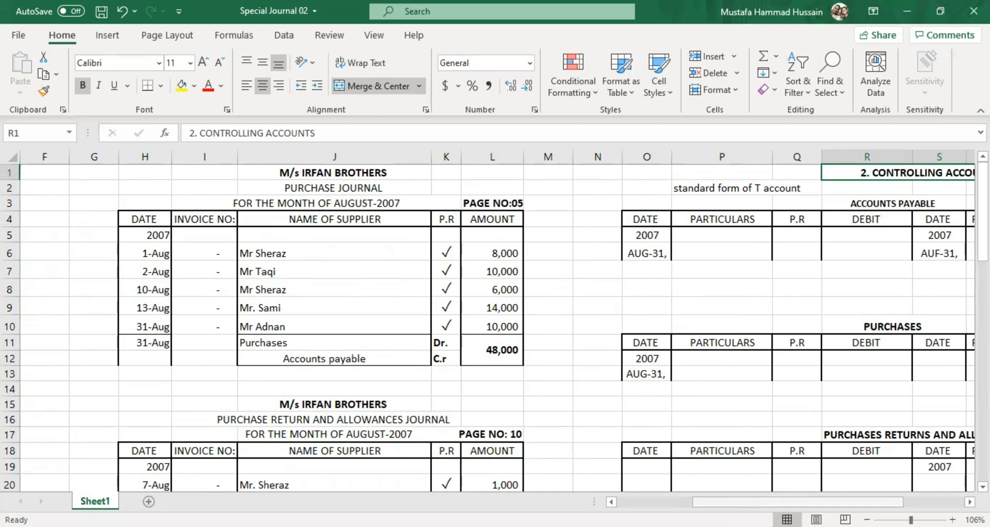
pyautogui.hscroll(2, 165, 413)
pyautogui.scroll(-1, 166, 413)
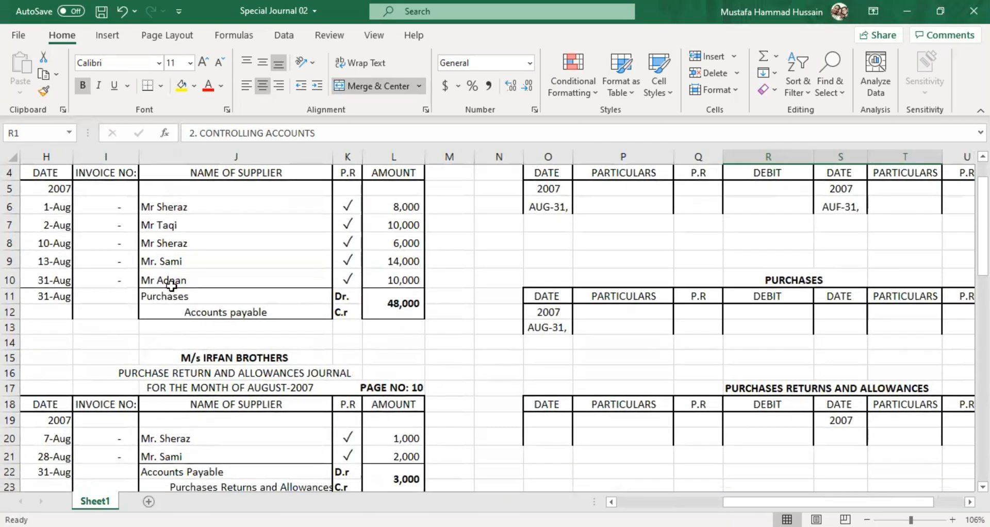
pyautogui.click(227, 316)
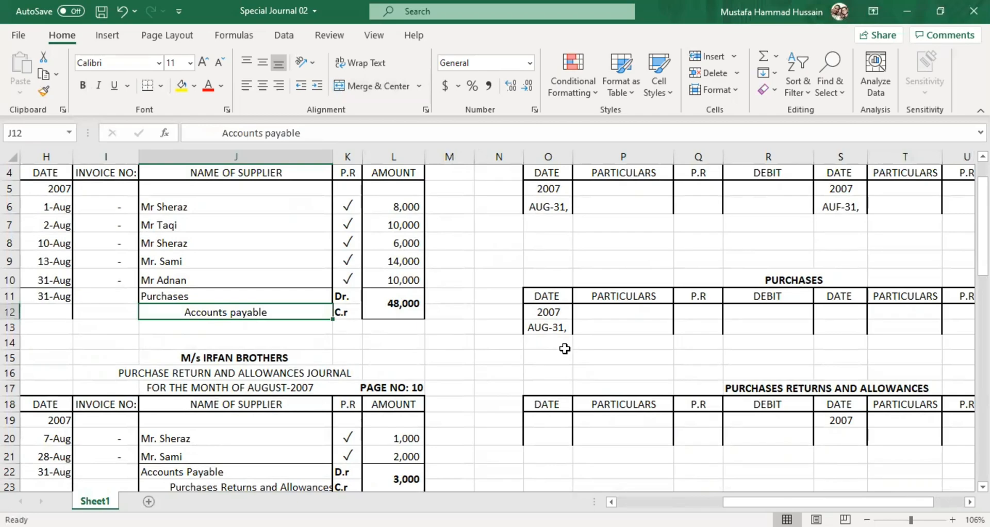
pyautogui.scroll(1, 515, 348)
pyautogui.scroll(-2, 155, 420)
pyautogui.click(177, 424)
pyautogui.click(177, 264)
pyautogui.click(315, 437)
pyautogui.scroll(2, 680, 452)
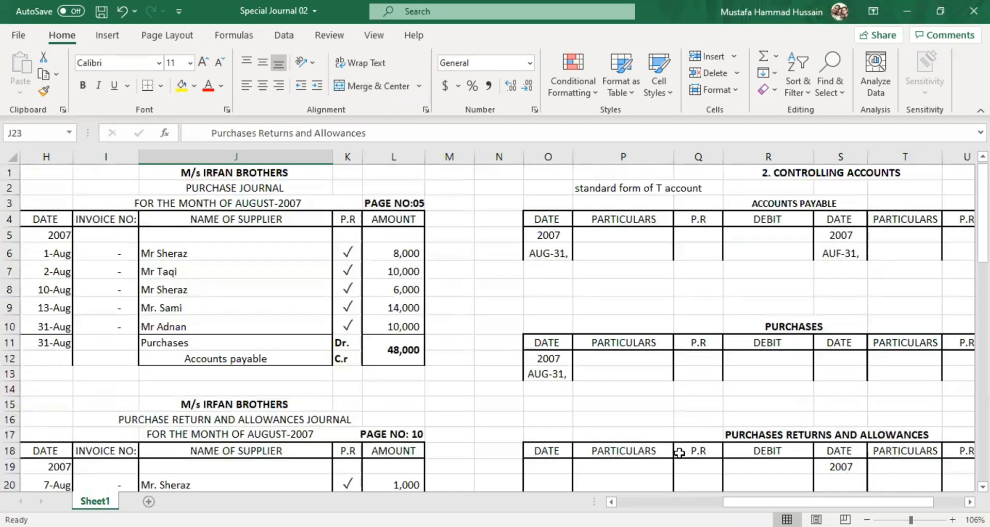
# Step: Examine the purchase journal's closing entry for the amount and side on which Accounts Payable must be posted
pyautogui.click(780, 206)
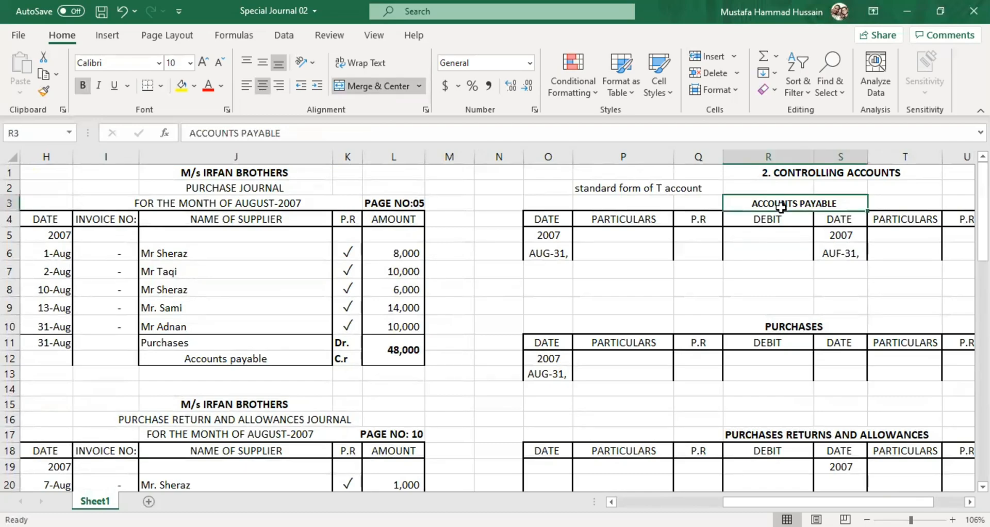
pyautogui.click(580, 230)
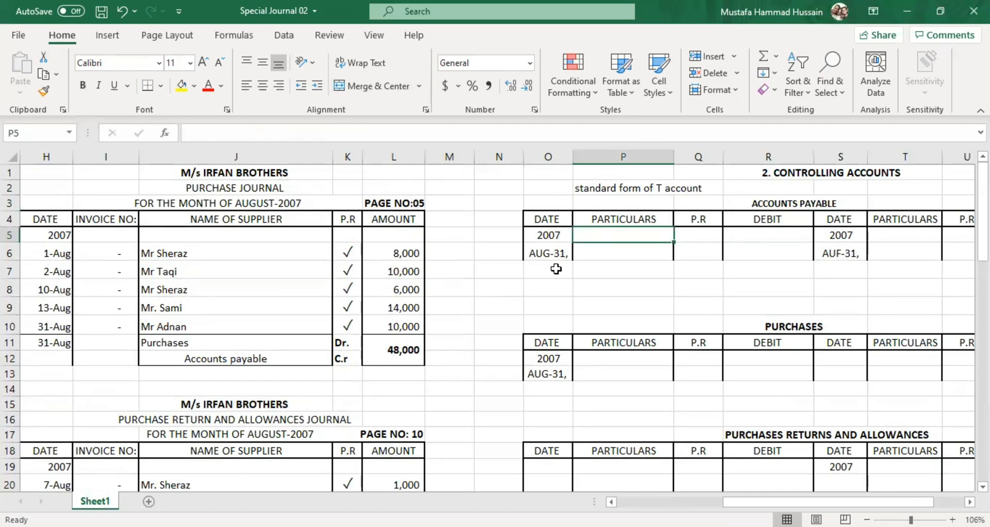
pyautogui.scroll(-1, 556, 269)
pyautogui.scroll(1, 165, 354)
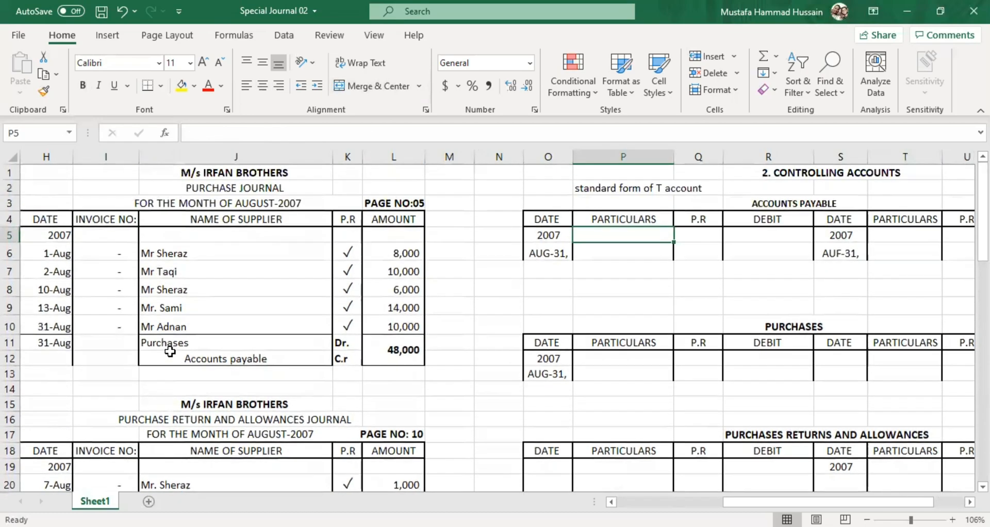
pyautogui.click(206, 185)
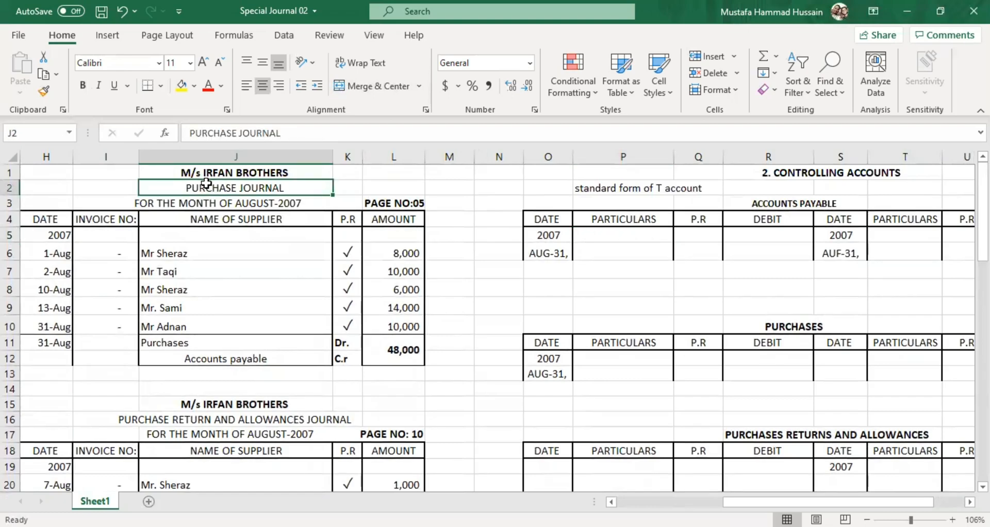
pyautogui.click(233, 360)
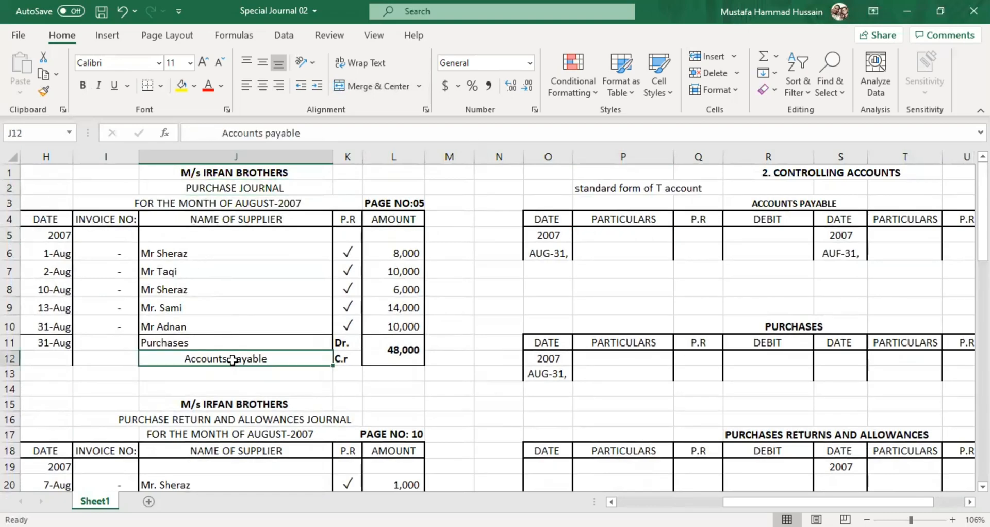
pyautogui.click(390, 349)
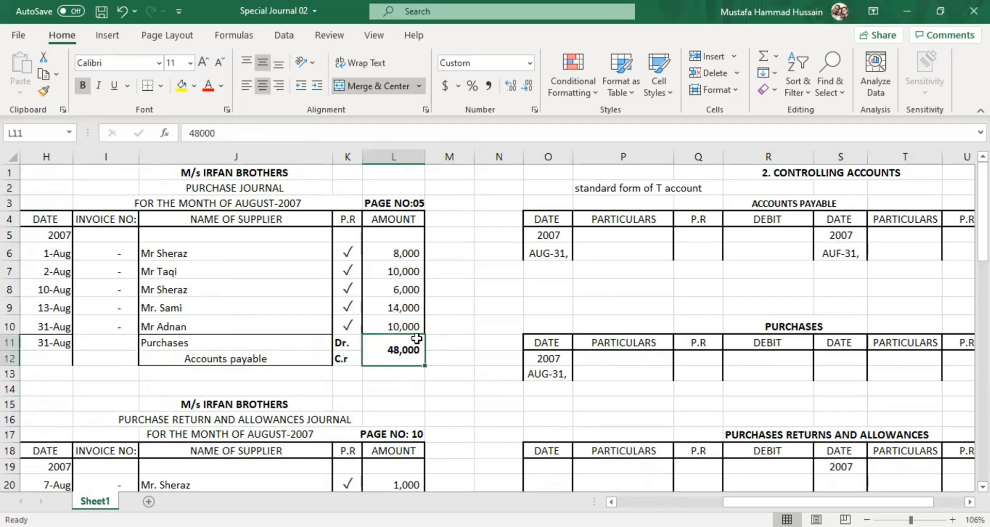
pyautogui.click(184, 359)
pyautogui.click(353, 360)
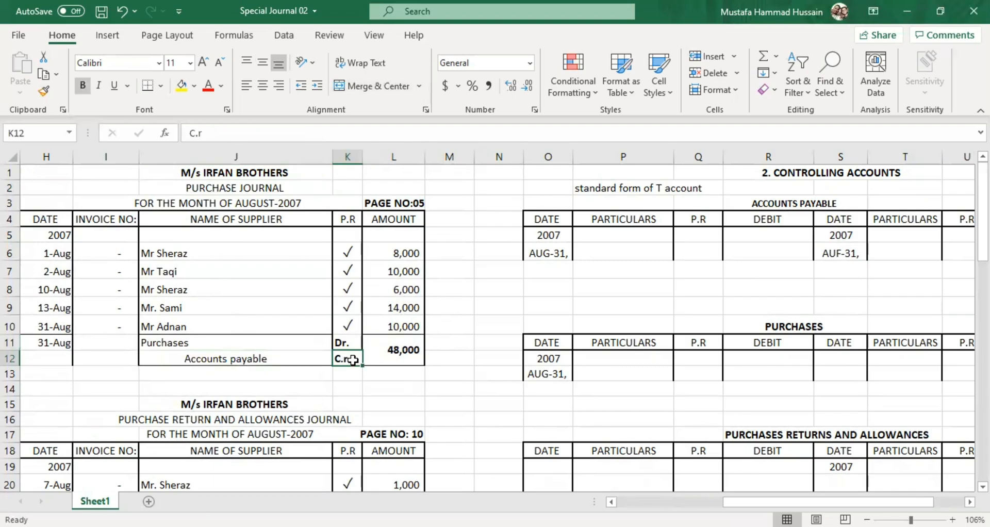
pyautogui.click(399, 348)
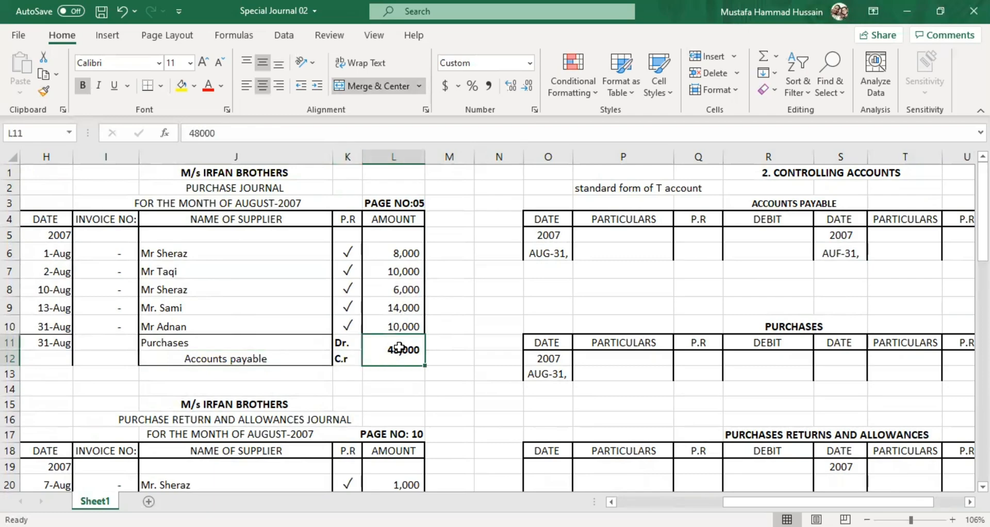
# Step: Post a credit of 48,000 in the 31 August row of the Accounts Payable controlling account
pyautogui.moveTo(786, 499); pyautogui.dragTo(818, 499)
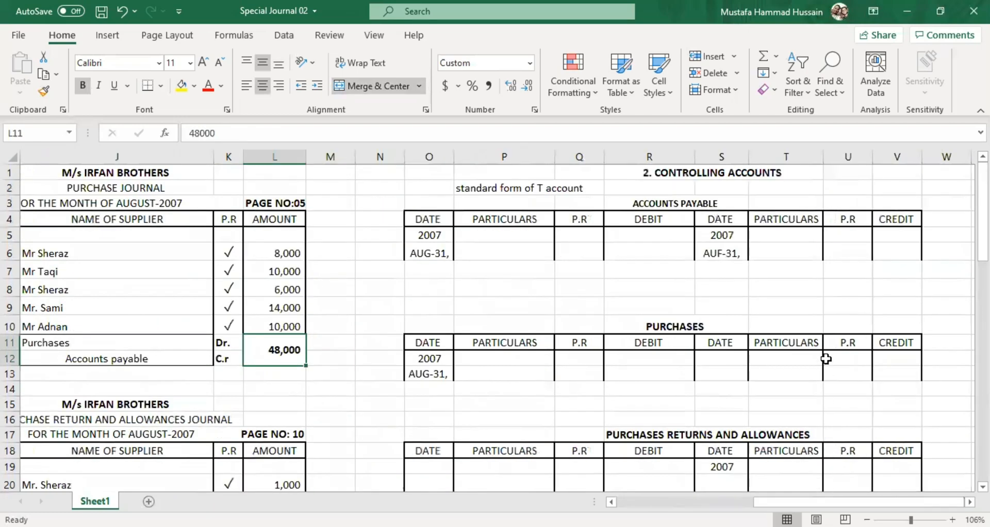
pyautogui.click(899, 249)
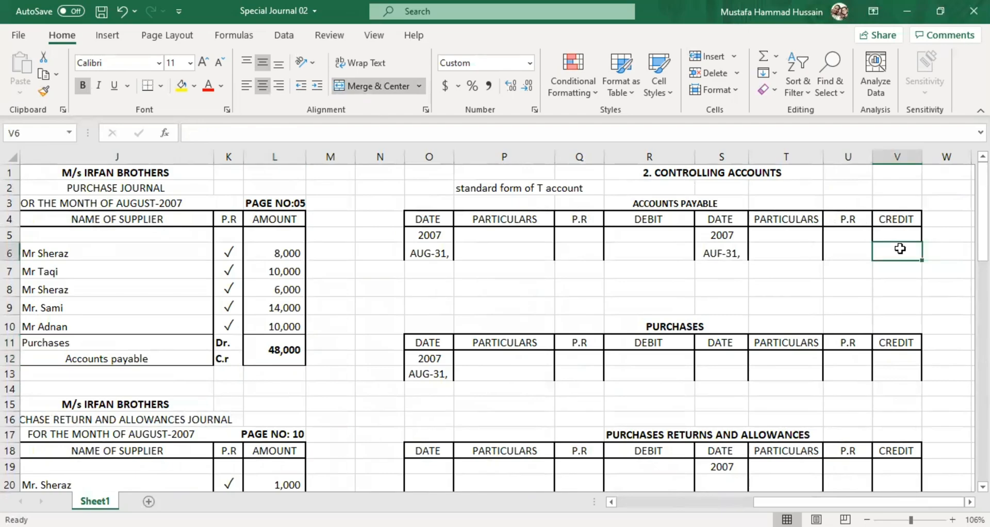
pyautogui.write('4800')
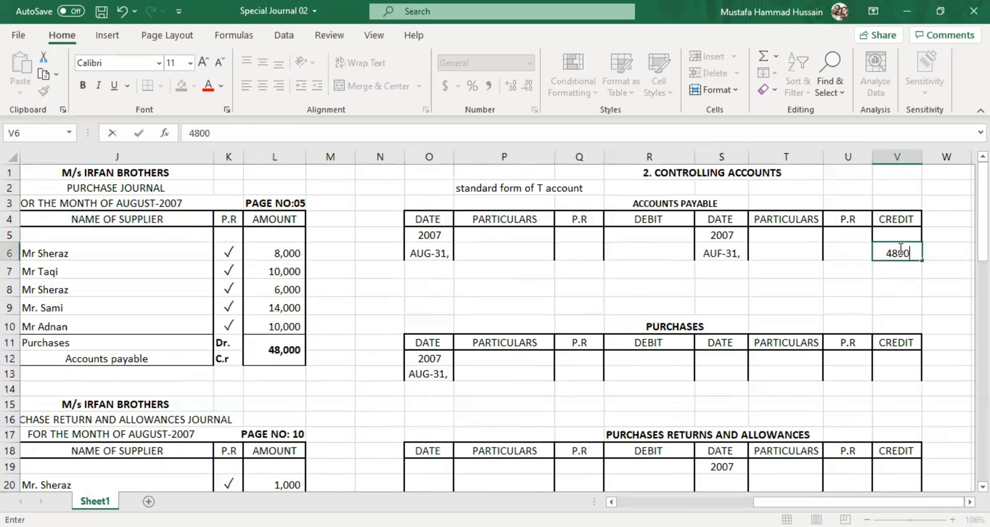
pyautogui.write('0')
pyautogui.click(862, 268)
pyautogui.click(894, 249)
pyautogui.doubleClick(894, 249)
pyautogui.write(',')
pyautogui.click(786, 281)
# Step: Check the Accounts Payable line and total in the purchase journal's closing entry against the credit in the controlling account
pyautogui.click(795, 251)
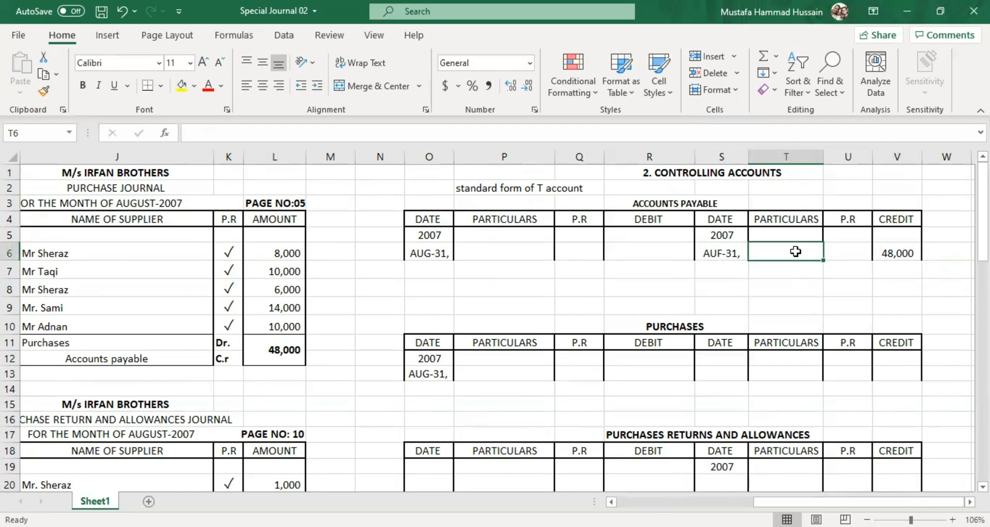
pyautogui.click(856, 253)
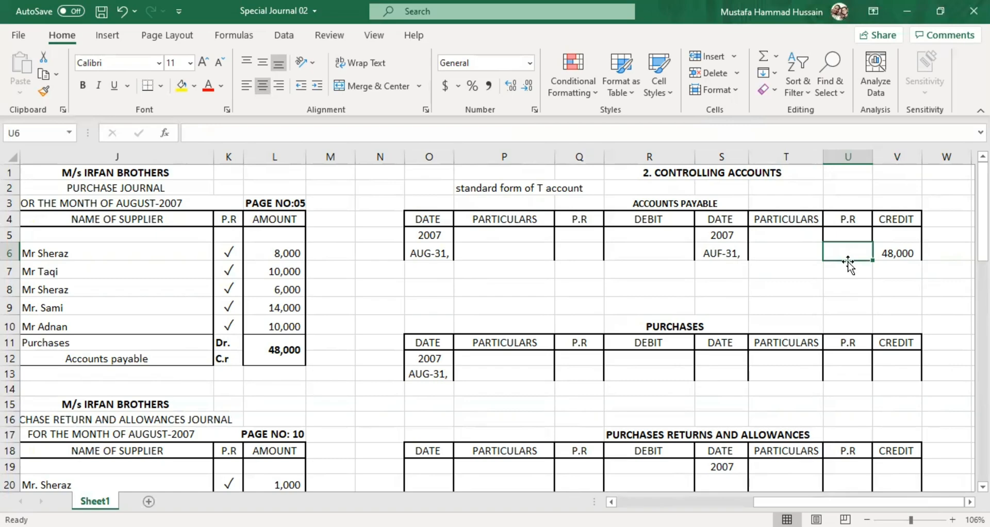
pyautogui.moveTo(859, 502); pyautogui.dragTo(753, 501)
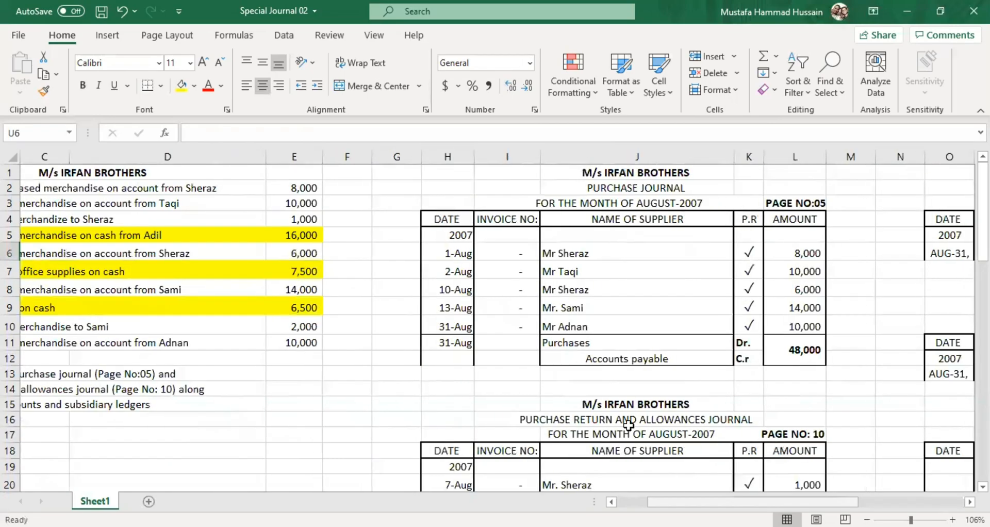
pyautogui.click(651, 358)
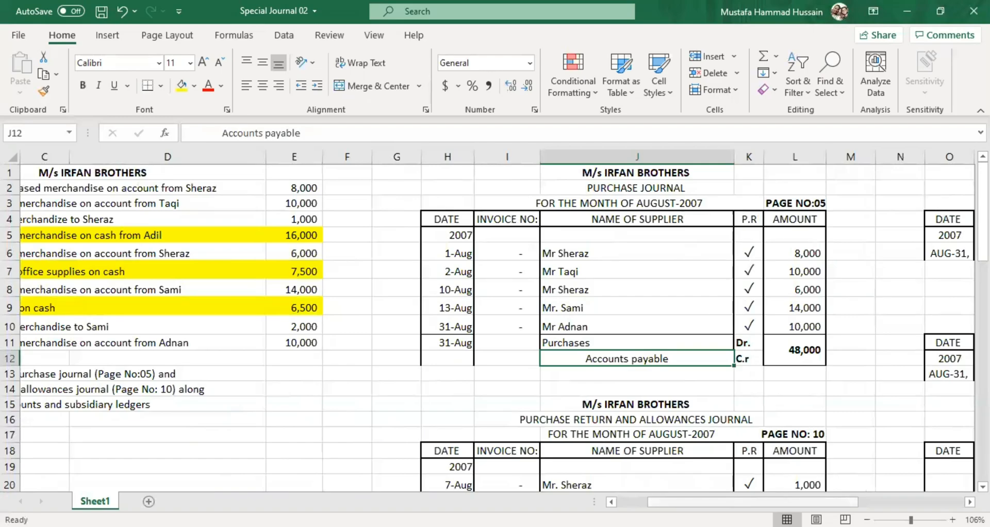
pyautogui.hscroll(3, 495, 320)
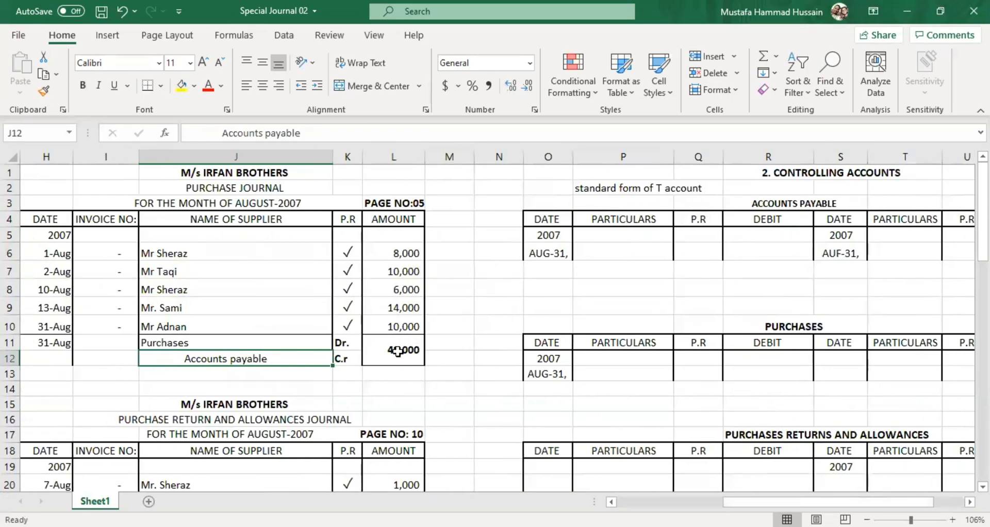
pyautogui.click(404, 350)
pyautogui.hscroll(2, 932, 321)
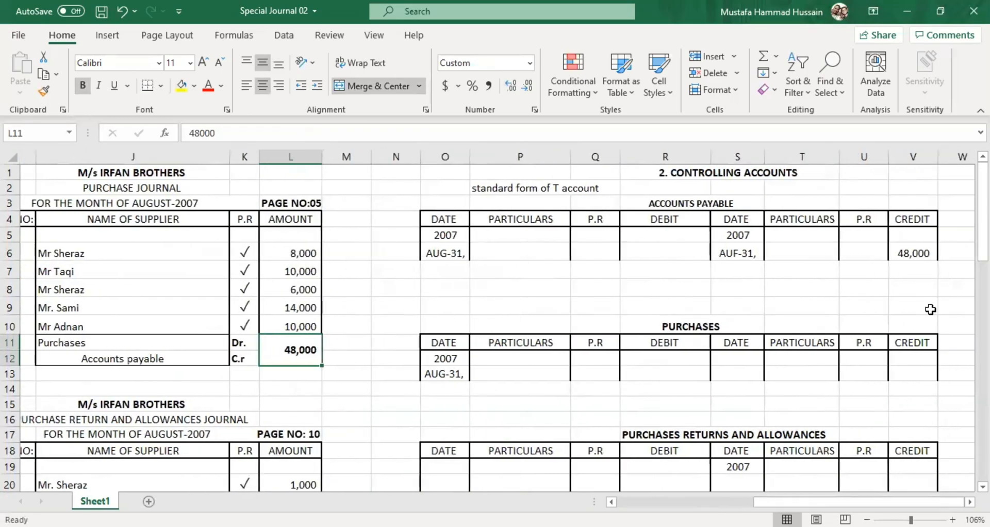
pyautogui.click(890, 252)
pyautogui.click(153, 254)
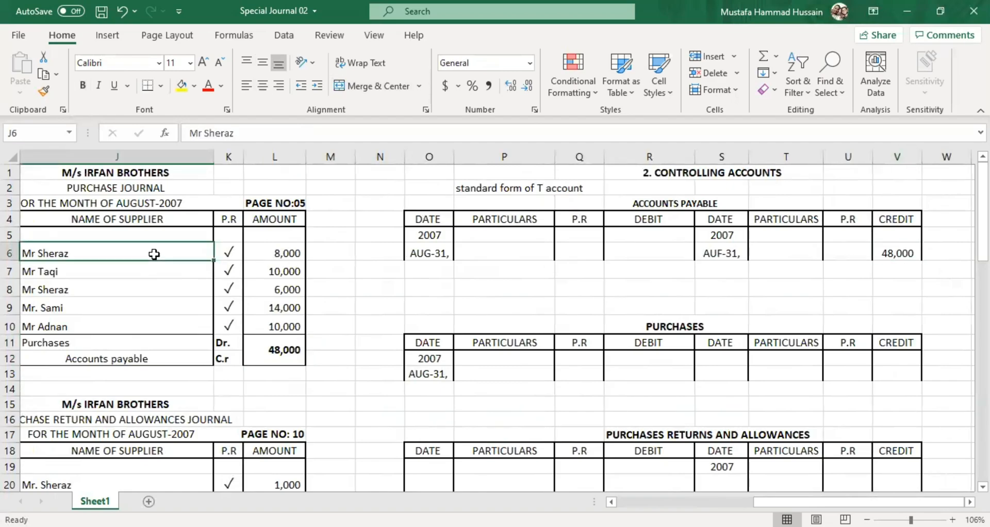
# Step: Enter the posting reference PJ-05 on the credit side of the Accounts Payable controlling account, based on the purchase journal's page number
pyautogui.click(104, 189)
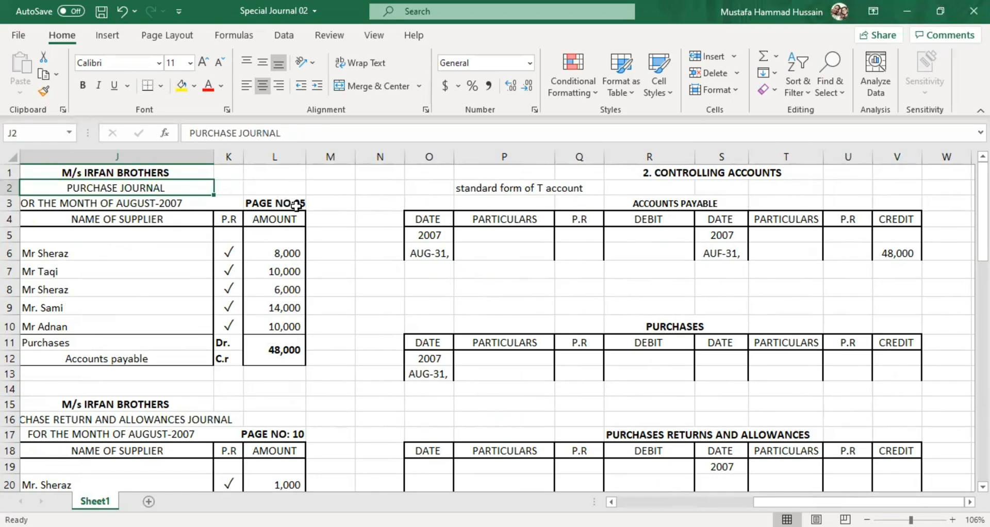
pyautogui.doubleClick(291, 205)
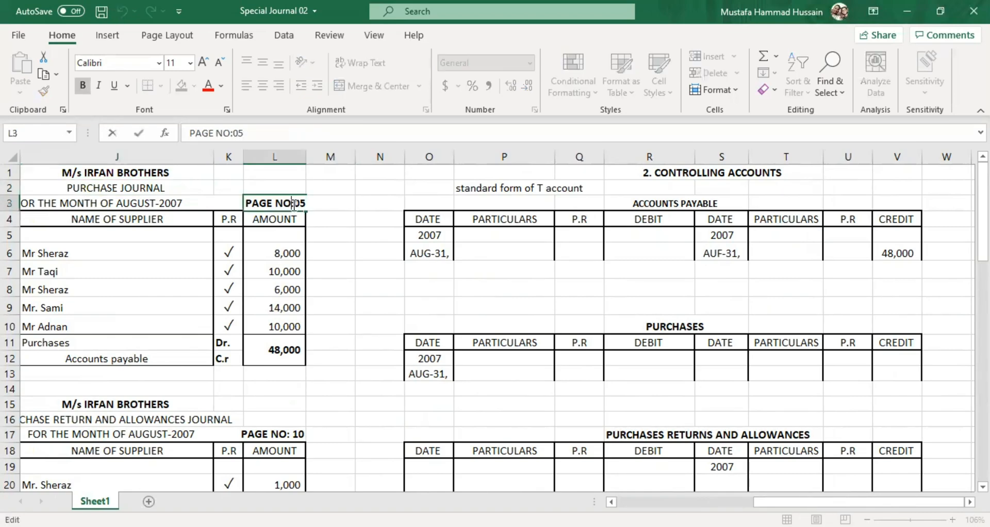
pyautogui.moveTo(304, 201); pyautogui.dragTo(255, 206)
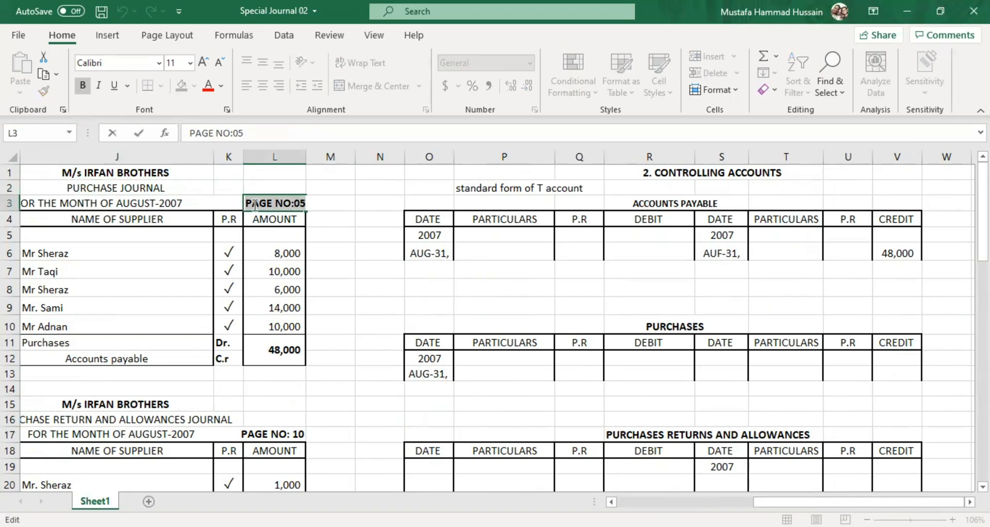
pyautogui.click(843, 248)
pyautogui.doubleClick(845, 250)
pyautogui.write('PJ')
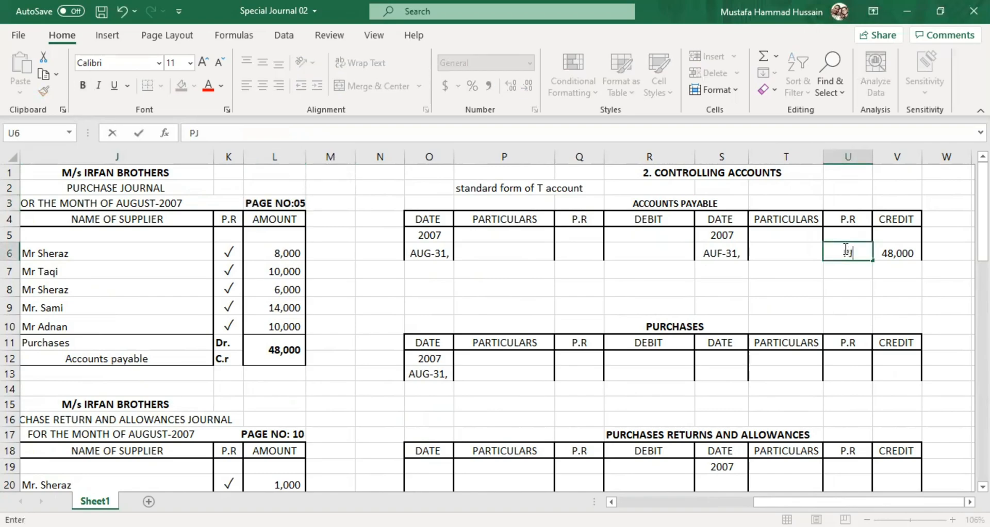
pyautogui.write('-05')
pyautogui.press('Return')
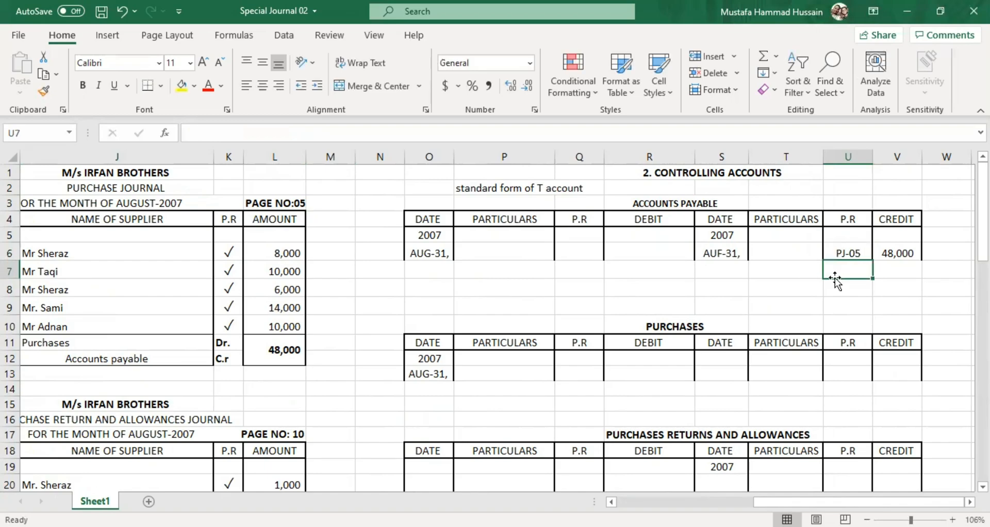
# Step: Recheck the purchase journal's closing total against the Accounts Payable credit, and correct the credit-side date to AUG-31,
pyautogui.moveTo(850, 501); pyautogui.dragTo(776, 502)
pyautogui.click(390, 359)
pyautogui.click(549, 353)
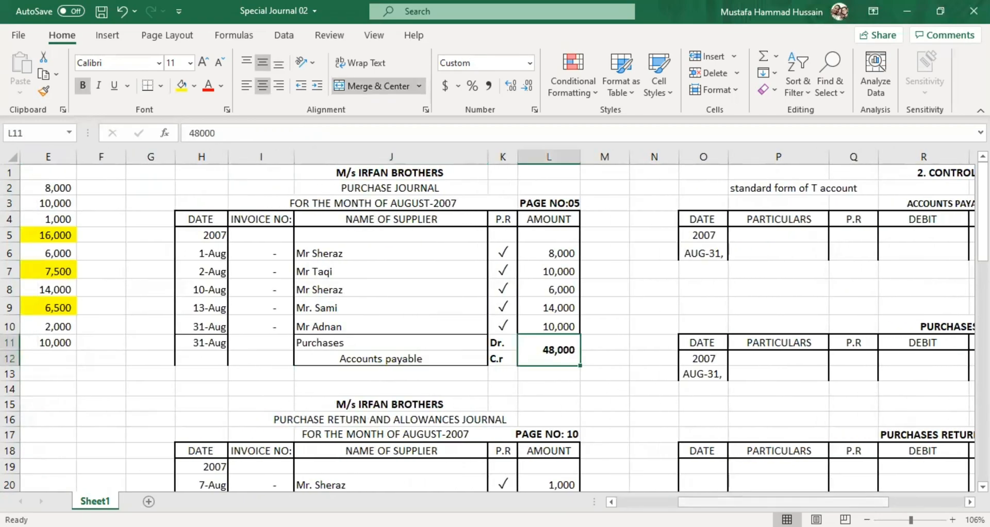
pyautogui.moveTo(742, 502); pyautogui.dragTo(825, 501)
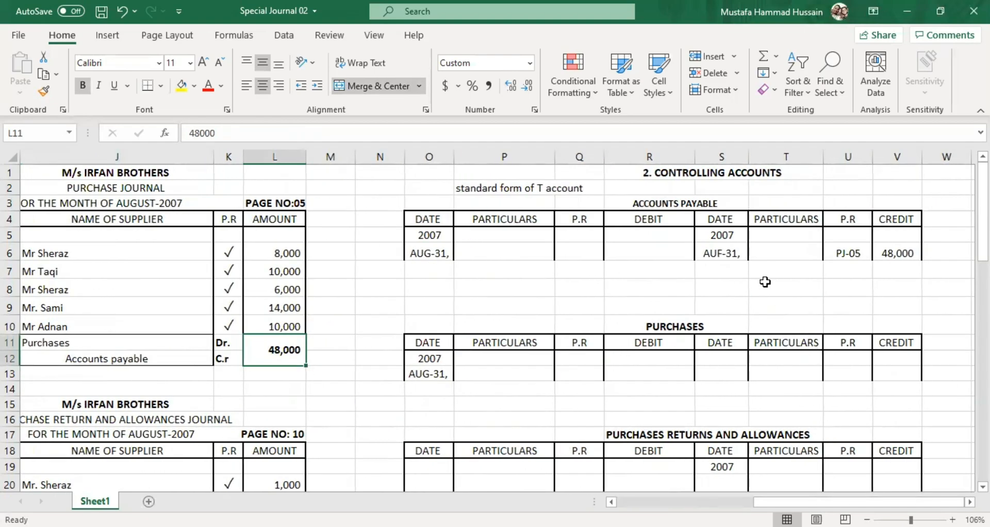
pyautogui.click(885, 250)
pyautogui.doubleClick(724, 249)
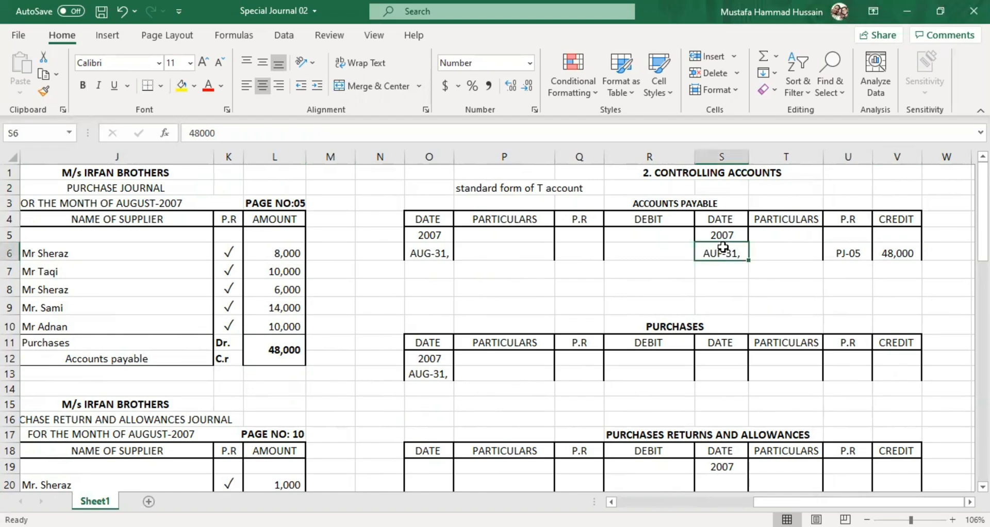
pyautogui.press('BackSpace')
pyautogui.write('G')
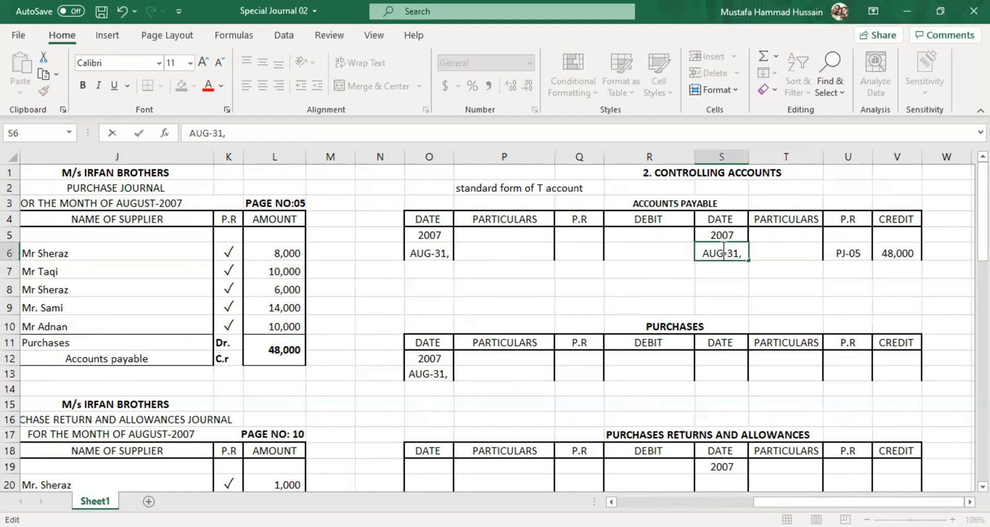
pyautogui.click(763, 282)
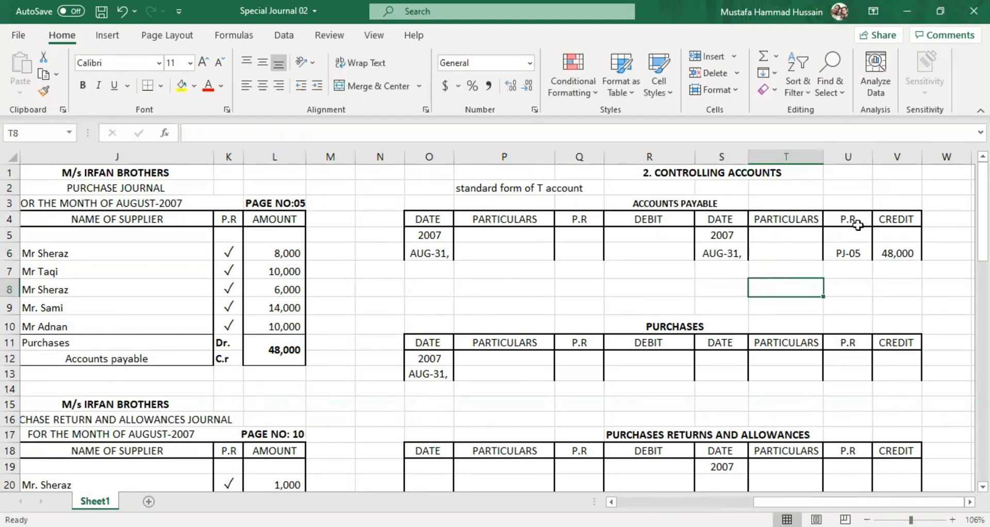
# Step: Clear the purchase journal's page number and shorten the Accounts Payable posting reference to PJ
pyautogui.click(857, 251)
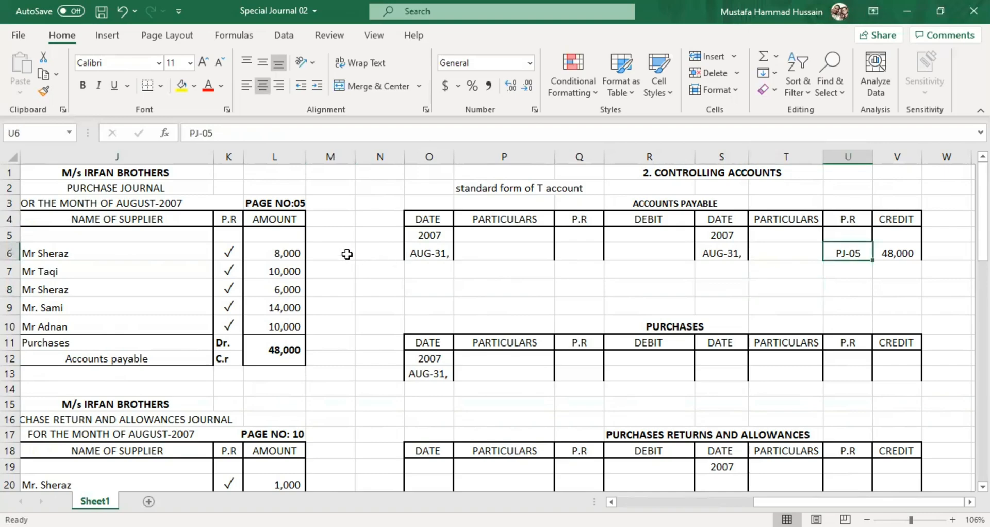
pyautogui.click(268, 203)
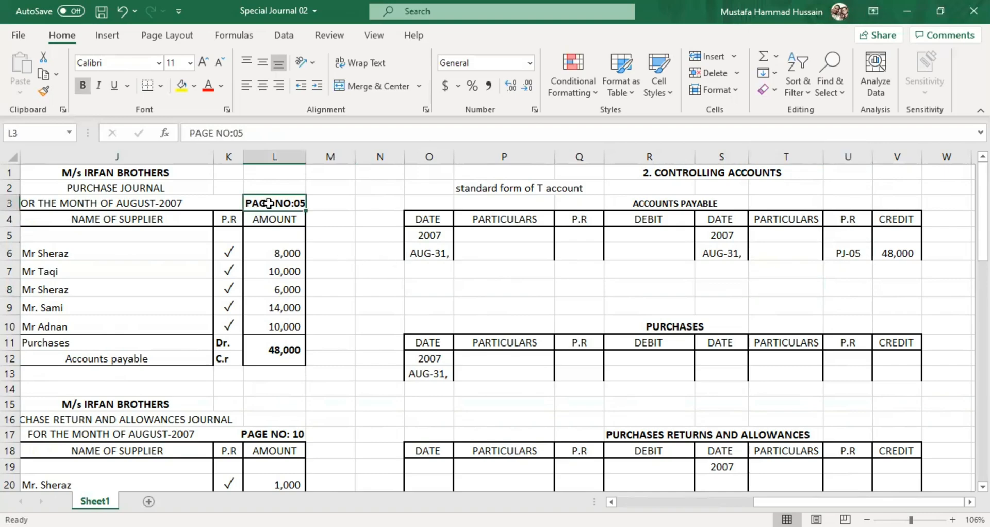
pyautogui.press('BackSpace')
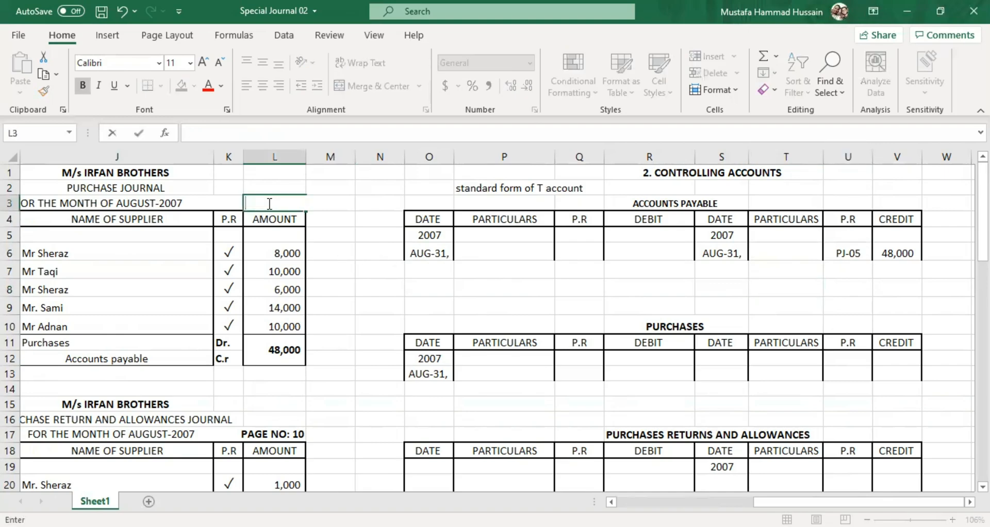
pyautogui.doubleClick(858, 253)
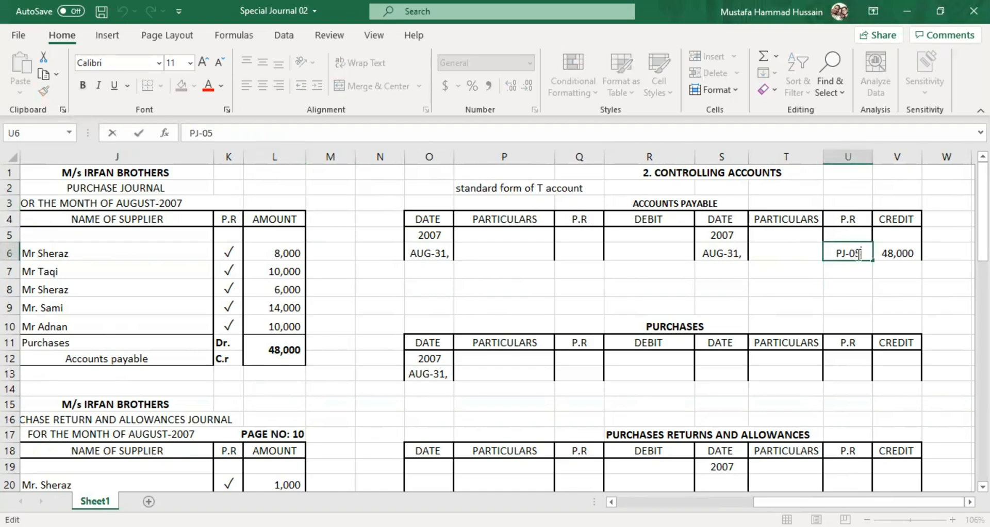
pyautogui.press('BackSpace')
pyautogui.press('BackSpace')
pyautogui.press('BackSpace')
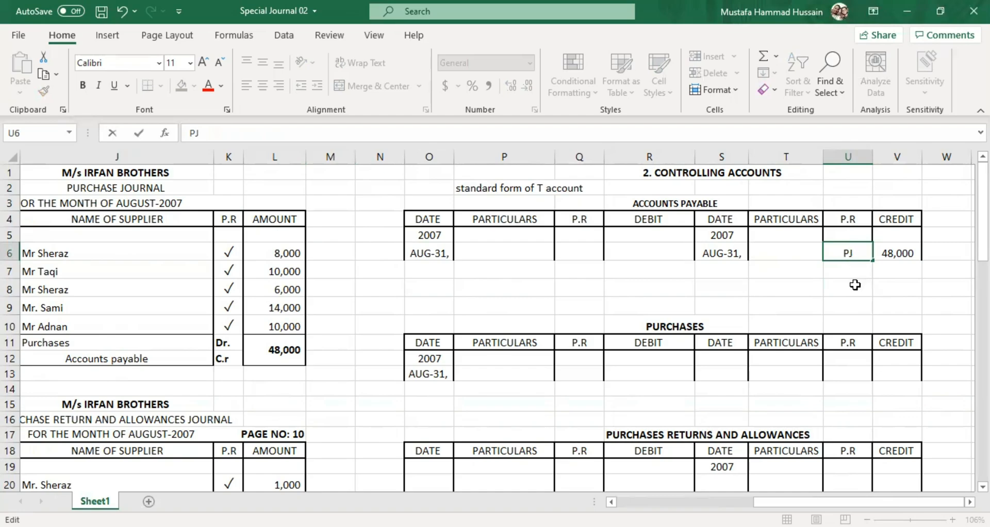
pyautogui.click(854, 290)
# Step: Undo the removal of the purchase journal's page number and the shortening of the Accounts Payable posting reference
pyautogui.click(283, 205)
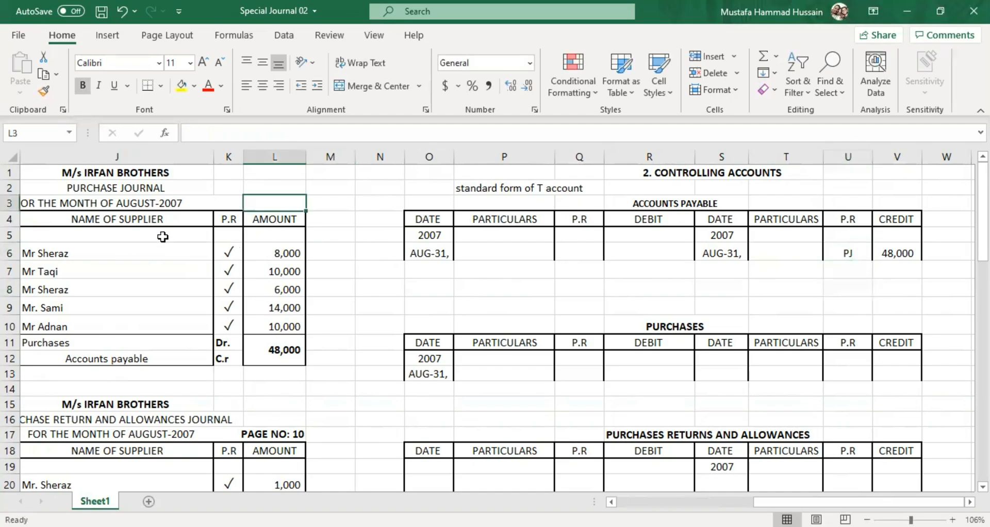
pyautogui.click(116, 190)
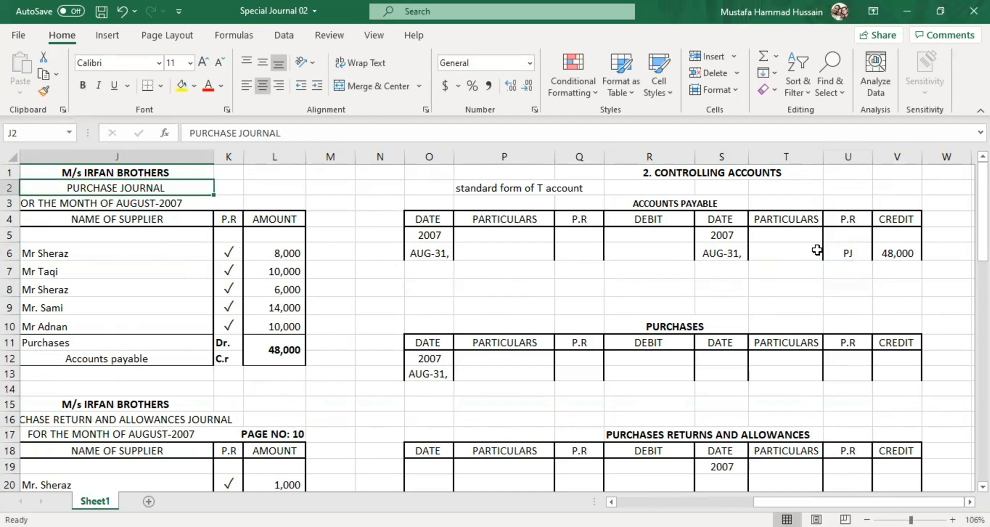
pyautogui.click(837, 253)
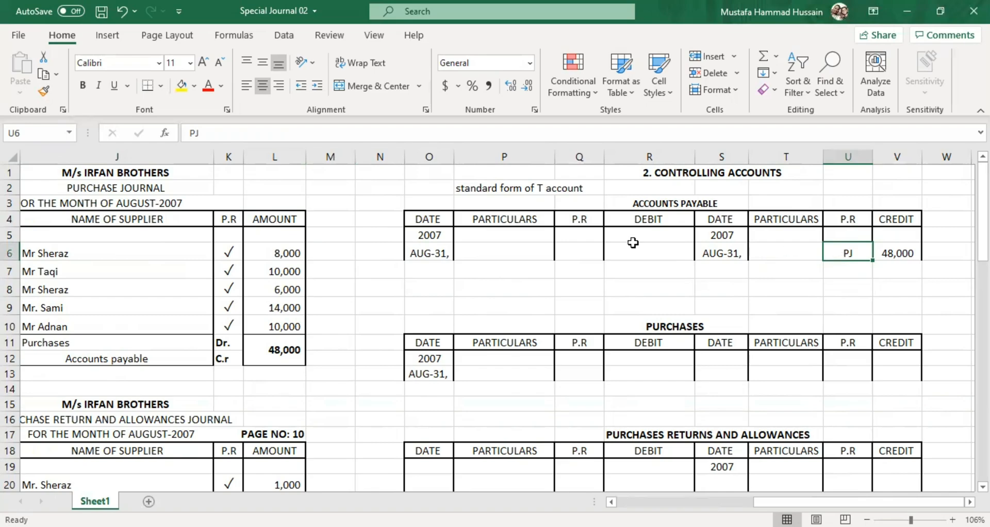
pyautogui.click(285, 202)
pyautogui.hotkey('ctrl', 'z')
pyautogui.hotkey('ctrl', 'z')
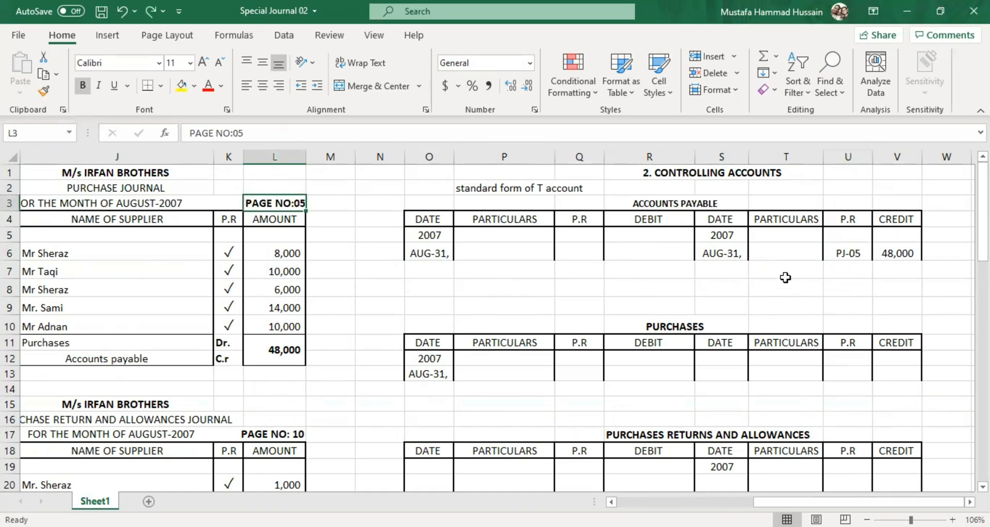
# Step: Review the Accounts Payable posting reference, then the transaction list and the headings and page numbers of both journals
pyautogui.click(847, 253)
pyautogui.doubleClick(847, 253)
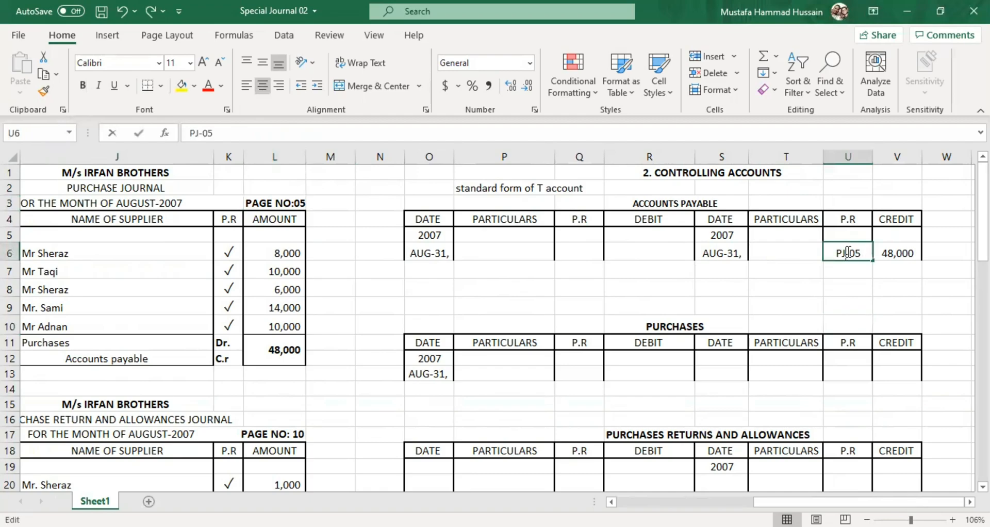
pyautogui.click(861, 253)
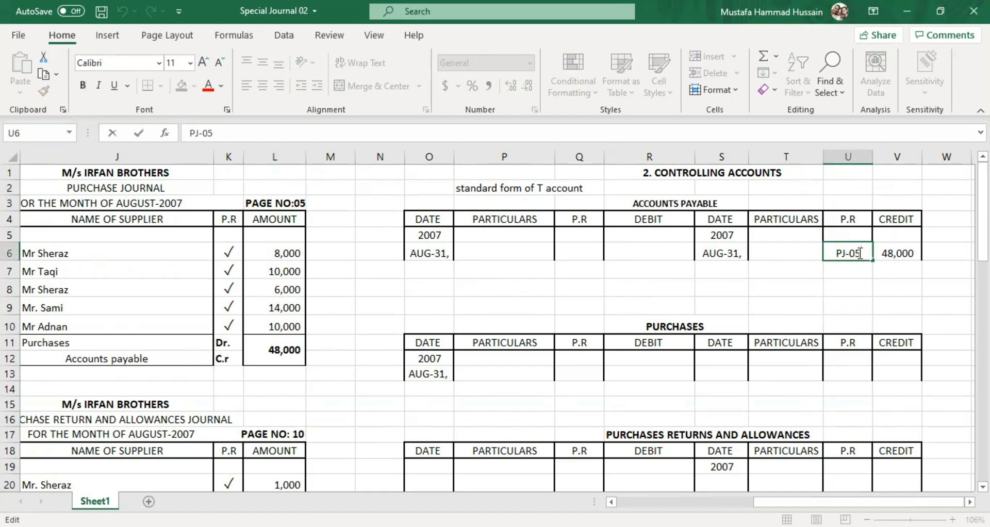
pyautogui.click(842, 213)
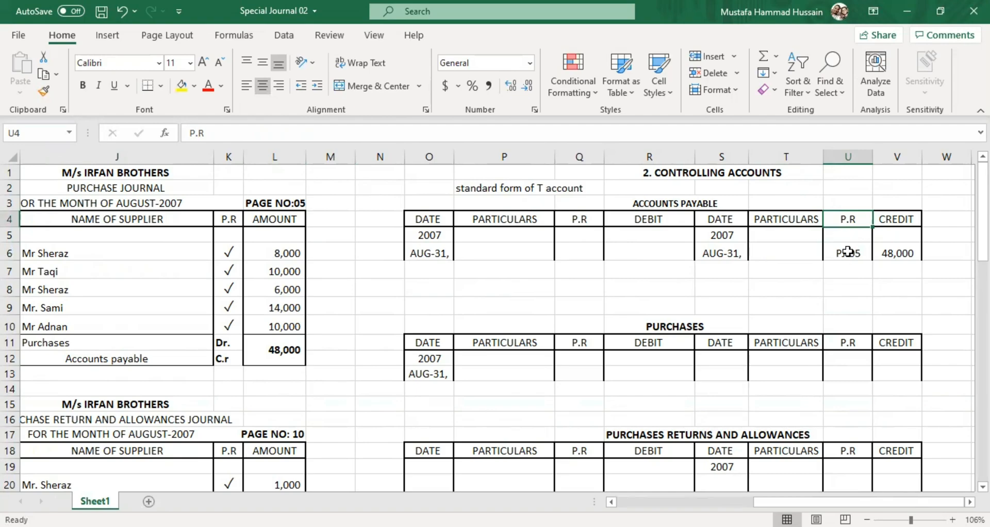
pyautogui.scroll(-2, 480, 357)
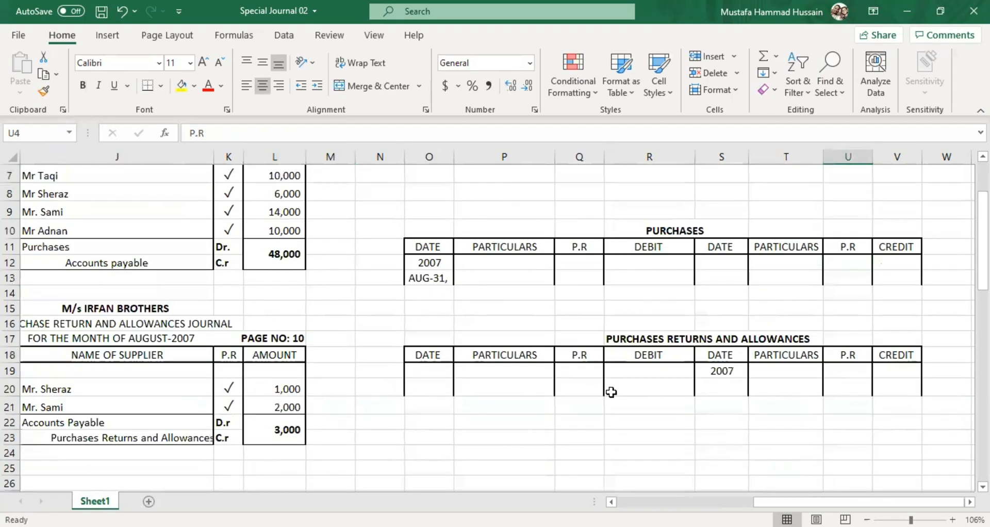
pyautogui.click(750, 497)
pyautogui.click(750, 497)
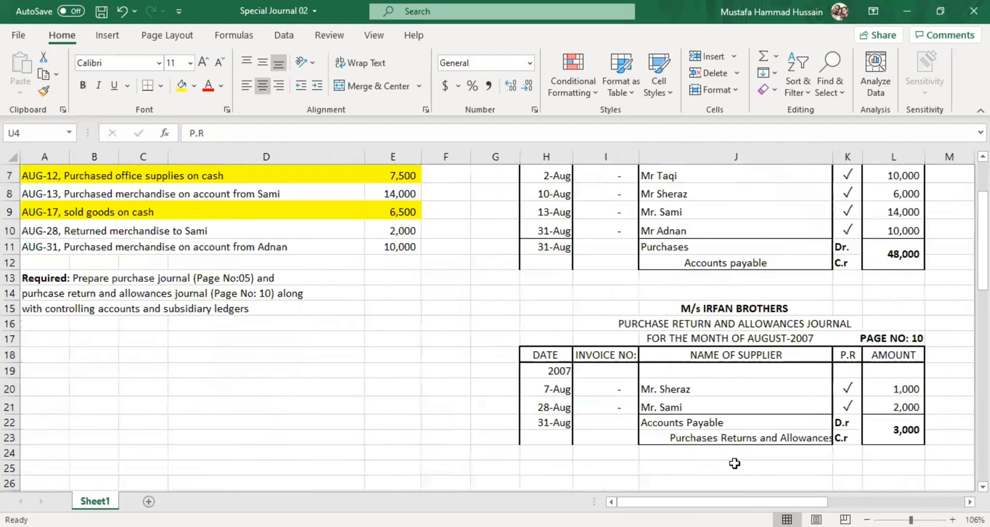
pyautogui.scroll(2, 734, 463)
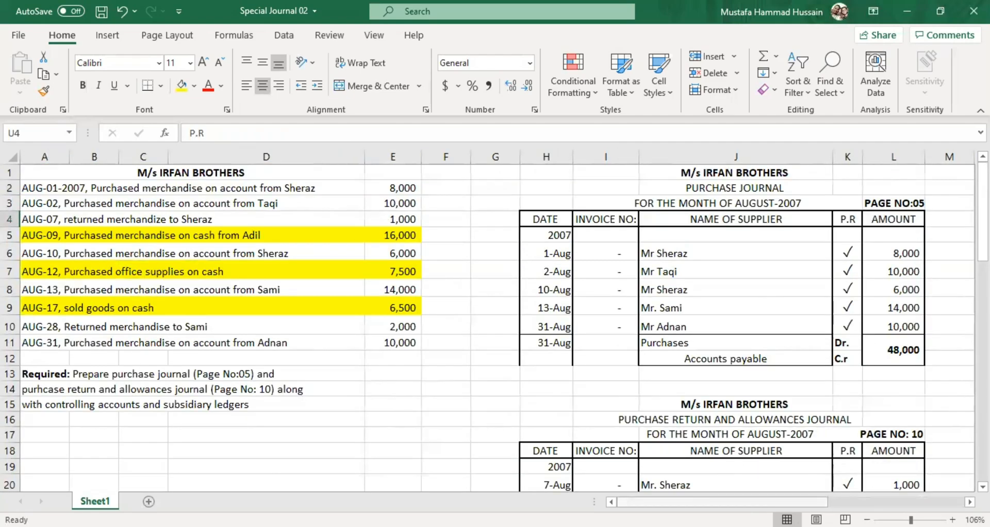
pyautogui.moveTo(806, 502); pyautogui.dragTo(866, 504)
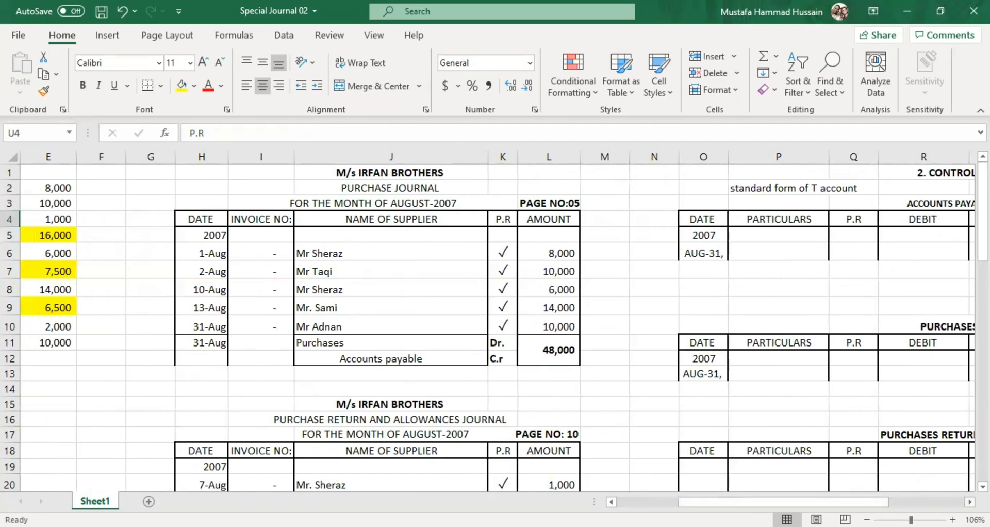
# Step: Review the closing debit and credit entries and totals of the purchase journal and the purchase return and allowances journal
pyautogui.hscroll(2, 316, 348)
pyautogui.scroll(-2, 307, 327)
pyautogui.scroll(-1, 308, 326)
pyautogui.click(325, 260)
pyautogui.click(451, 256)
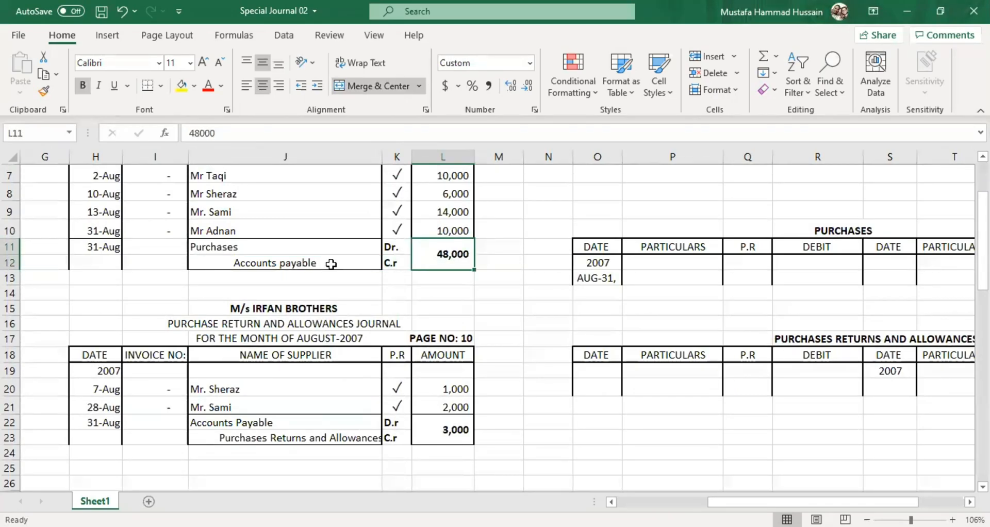
pyautogui.scroll(-2, 301, 317)
pyautogui.click(305, 329)
pyautogui.click(292, 317)
pyautogui.click(395, 315)
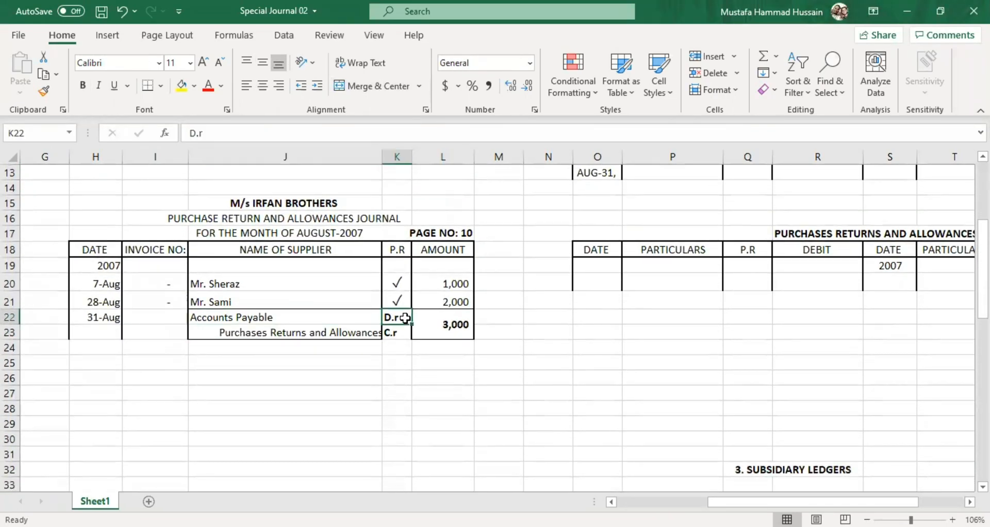
pyautogui.click(462, 332)
pyautogui.scroll(4, 894, 391)
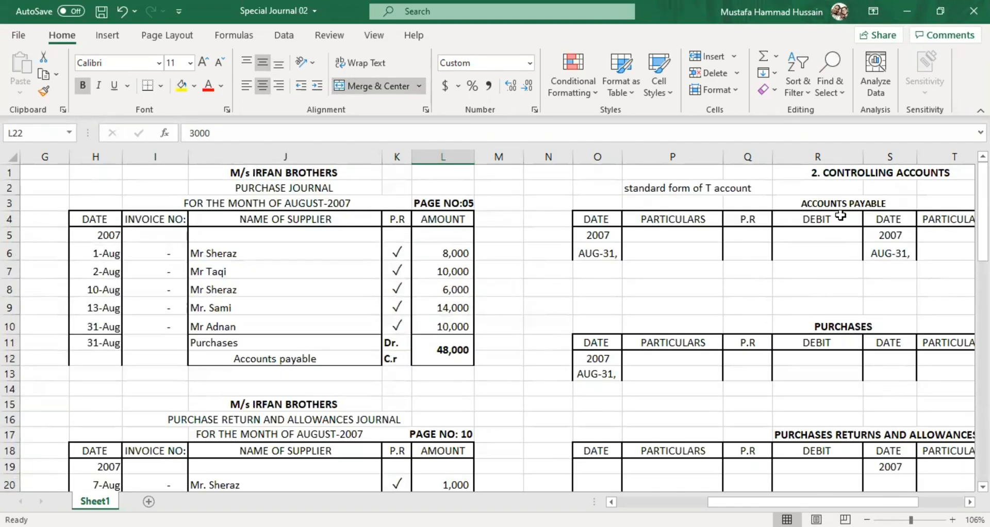
# Step: Post 3000 on the debit side of the Accounts Payable controlling account in the AUG-31 row
pyautogui.doubleClick(823, 249)
pyautogui.press('Escape')
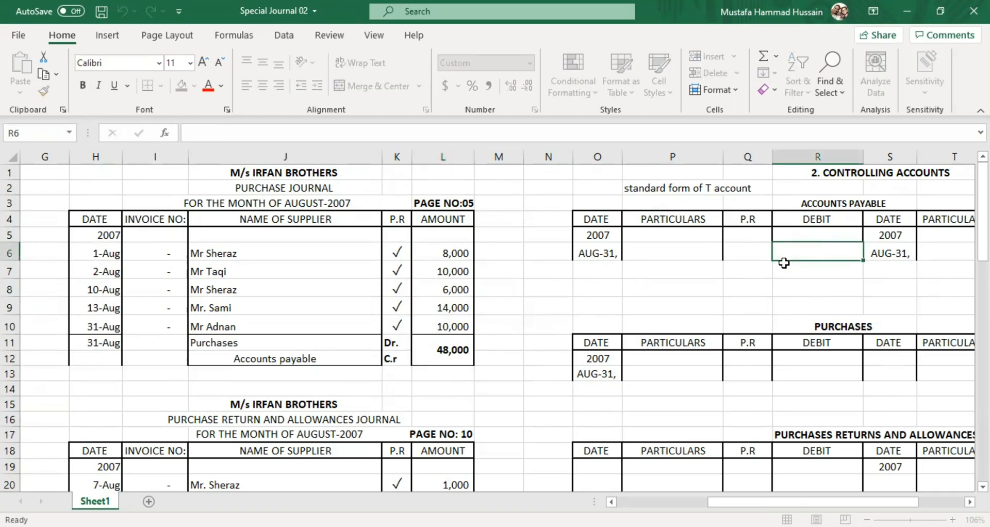
pyautogui.press('pagedown')
pyautogui.scroll(7, 783, 263)
pyautogui.click(810, 255)
pyautogui.write('3000')
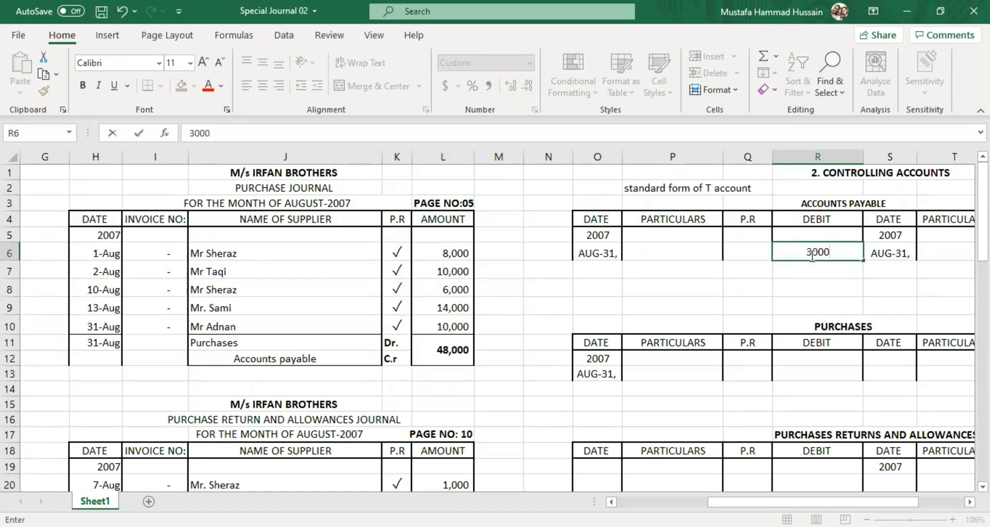
pyautogui.click(755, 285)
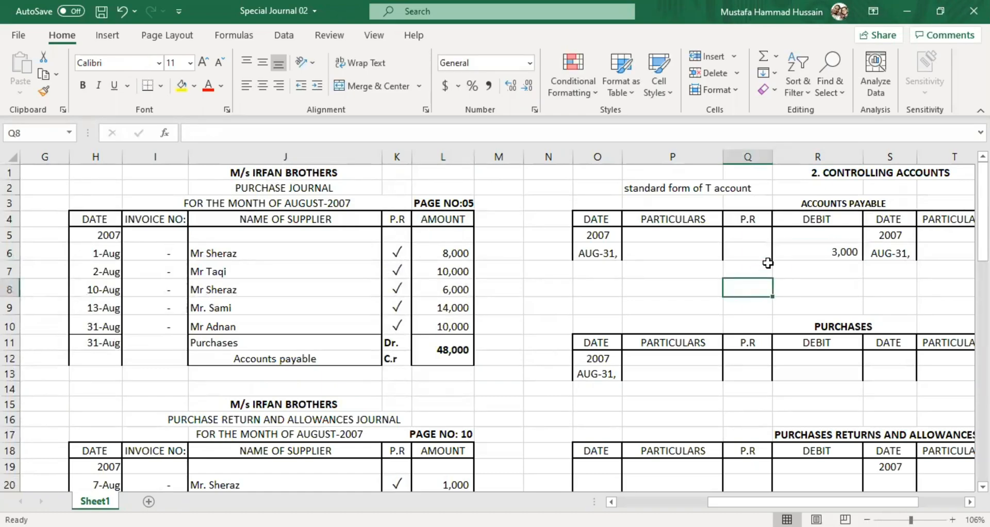
# Step: Trace the Accounts Payable debit back to its source journal, checking that journal's closing entry, heading and page number
pyautogui.click(737, 254)
pyautogui.scroll(-2, 405, 354)
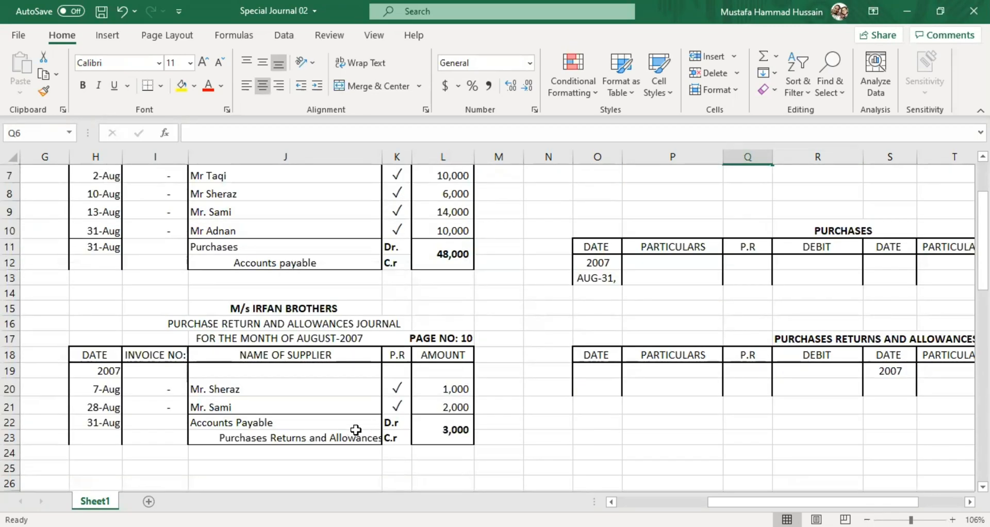
pyautogui.scroll(2, 373, 433)
pyautogui.scroll(-3, 373, 433)
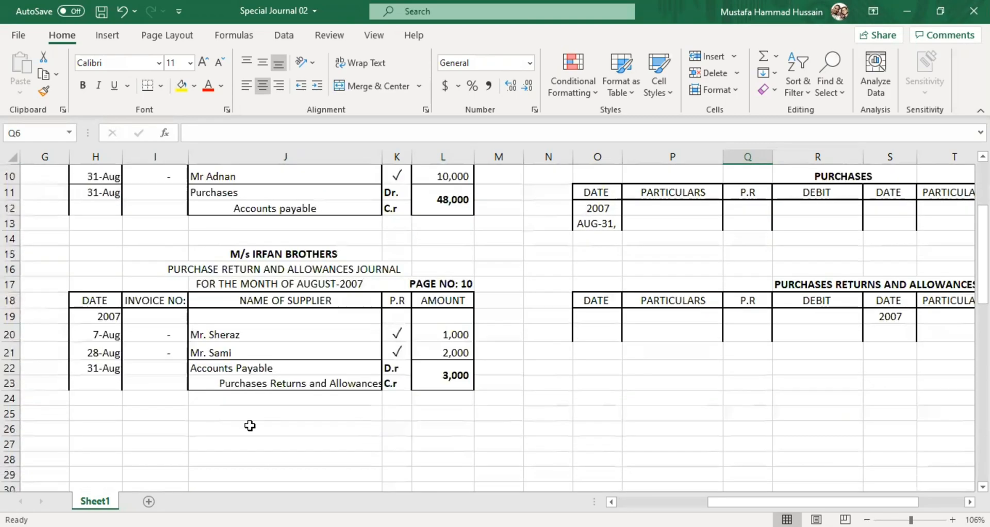
pyautogui.click(252, 371)
pyautogui.scroll(3, 648, 395)
pyautogui.click(828, 247)
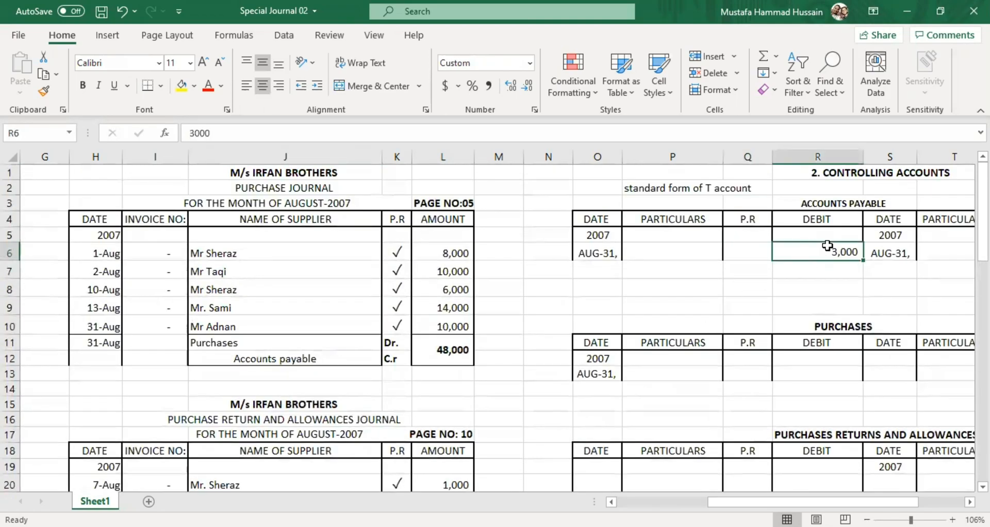
pyautogui.scroll(-2, 531, 397)
pyautogui.click(165, 324)
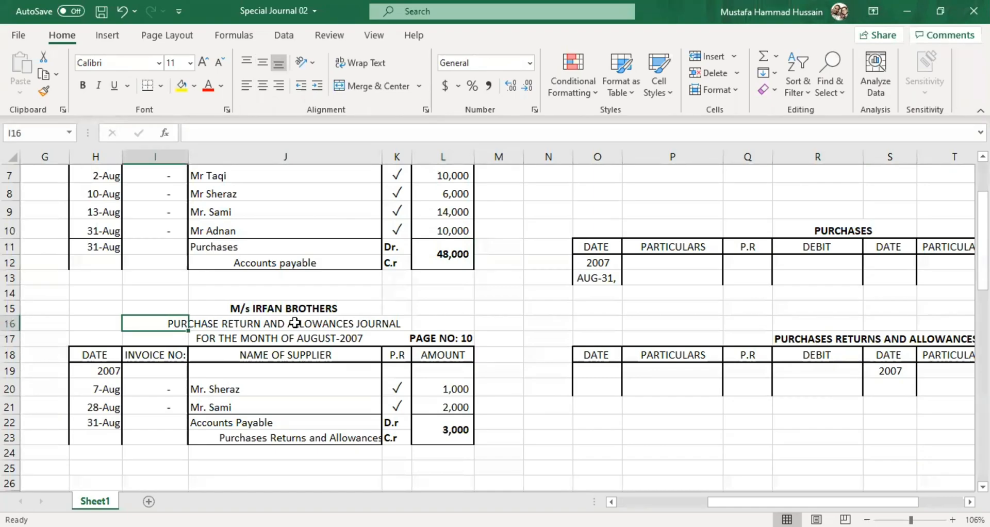
pyautogui.click(295, 323)
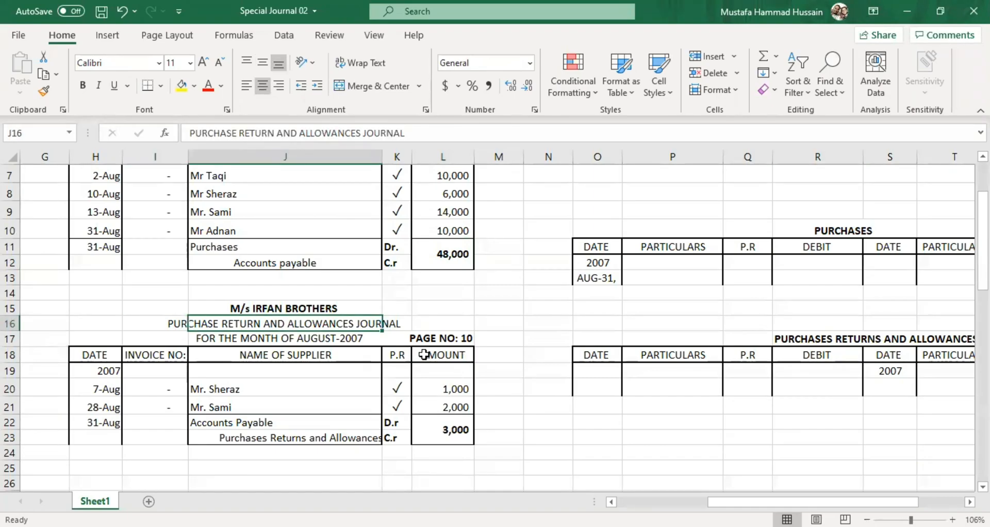
pyautogui.scroll(1, 428, 355)
pyautogui.click(445, 388)
pyautogui.scroll(1, 515, 387)
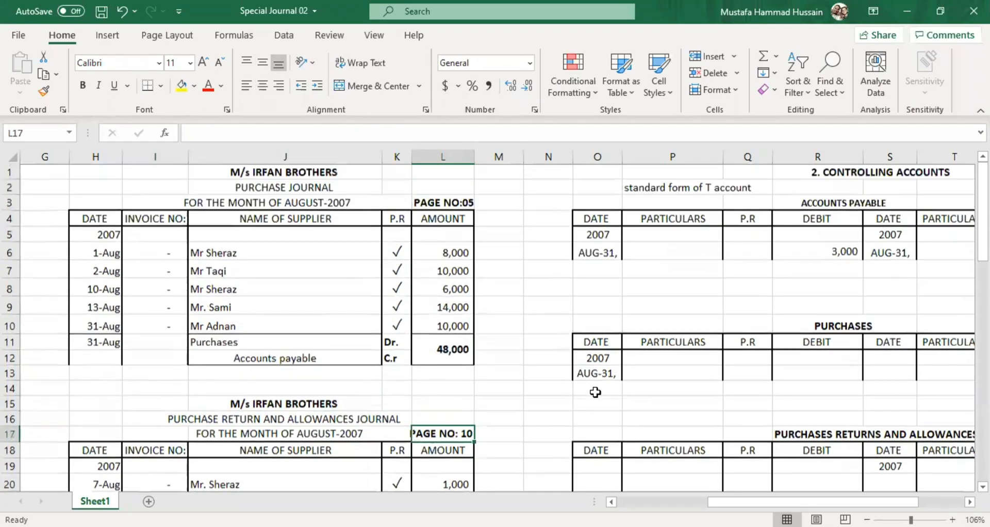
# Step: Enter PRJ-10 as the posting reference for the Accounts Payable debit
pyautogui.doubleClick(752, 244)
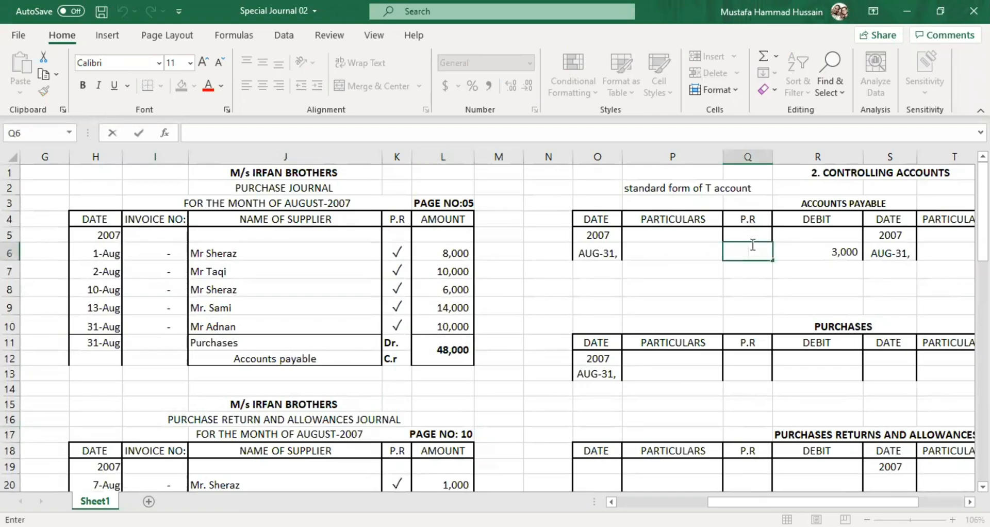
pyautogui.write('PRJ-10')
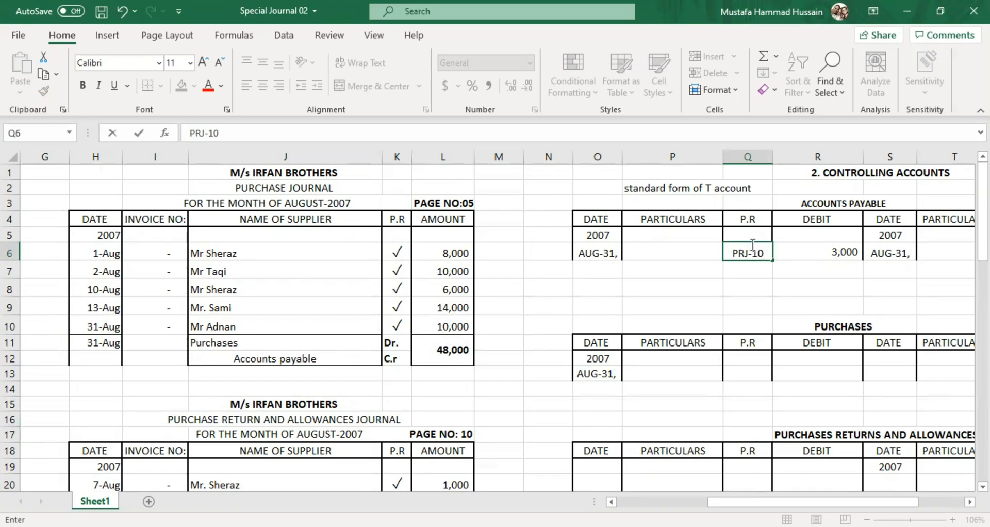
pyautogui.press('Return')
# Step: Delete the page suffix from the Accounts Payable debit's posting reference and re-enter it as -10
pyautogui.doubleClick(745, 253)
pyautogui.press('BackSpace')
pyautogui.press('BackSpace')
pyautogui.press('BackSpace')
pyautogui.write('-10')
pyautogui.click(782, 291)
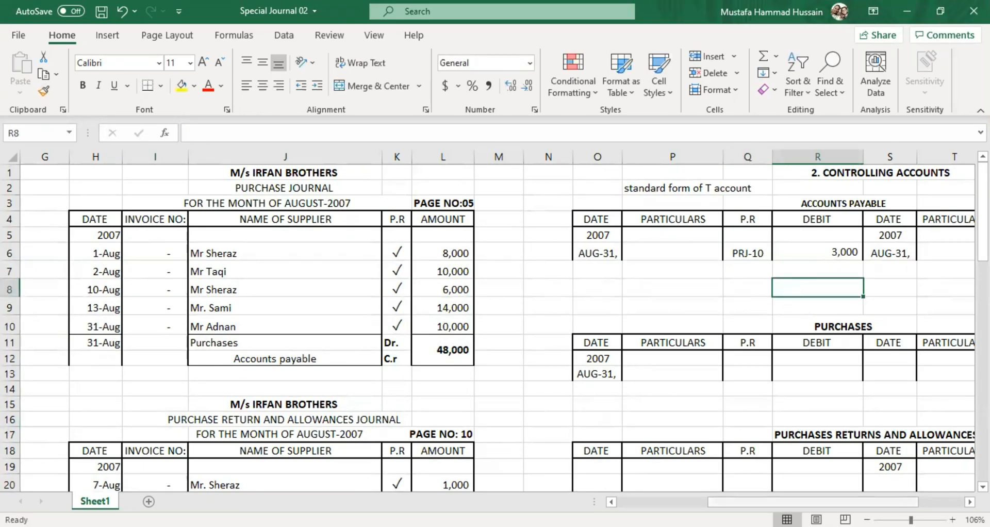
# Step: Compare the Purchases, Accounts Payable and Purchases Returns and Allowances lines in both journals' closing entries to identify which controlling accounts remain unposted
pyautogui.hscroll(2, 872, 483)
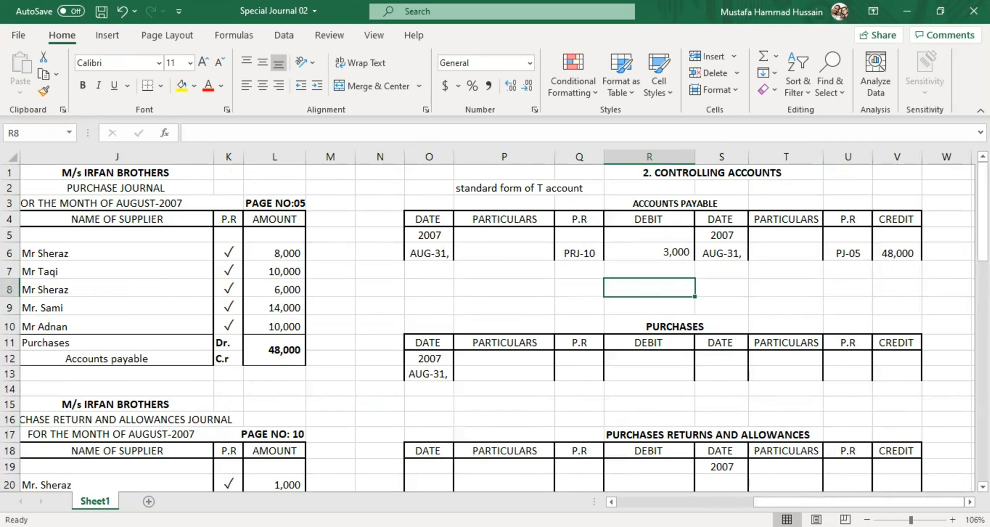
pyautogui.moveTo(770, 499); pyautogui.dragTo(680, 499)
pyautogui.scroll(-1, 549, 386)
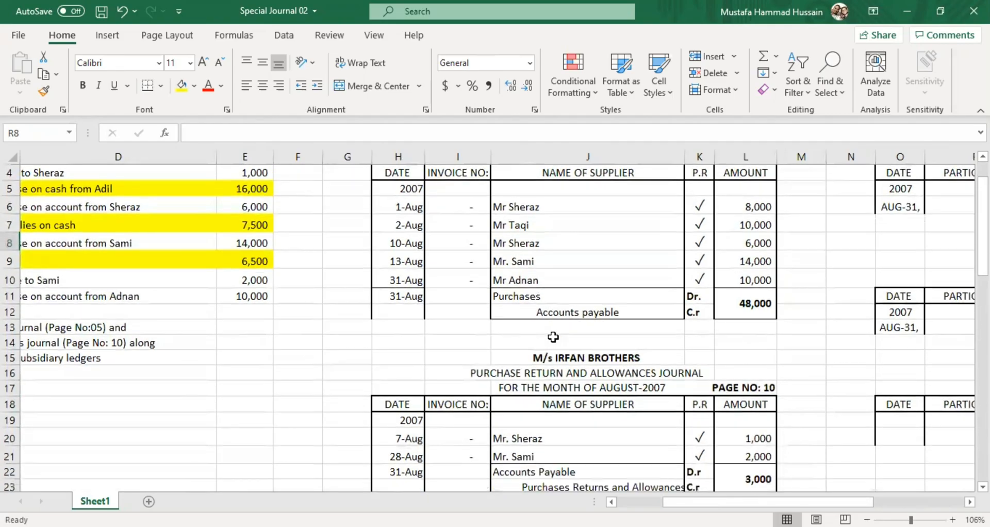
pyautogui.click(562, 310)
pyautogui.scroll(-3, 562, 319)
pyautogui.click(546, 316)
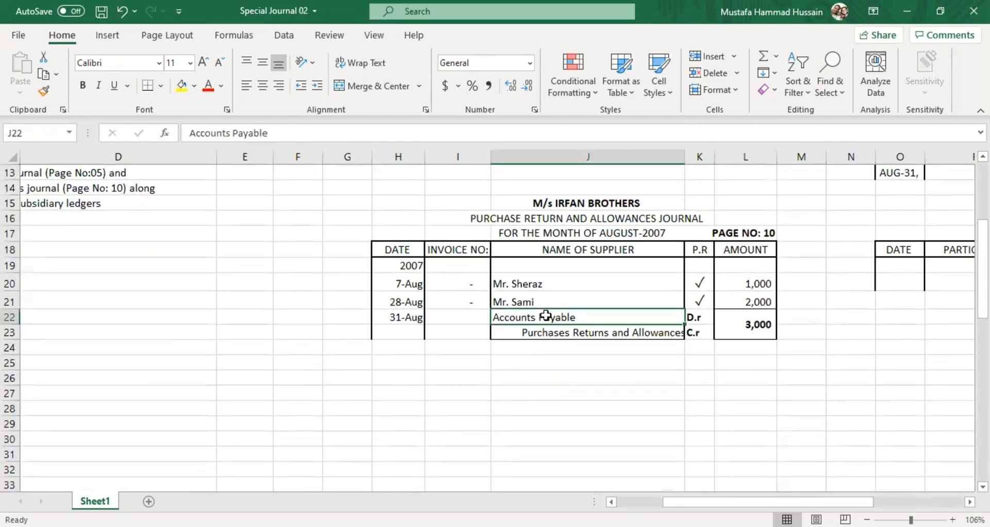
pyautogui.scroll(3, 554, 362)
pyautogui.scroll(1, 555, 362)
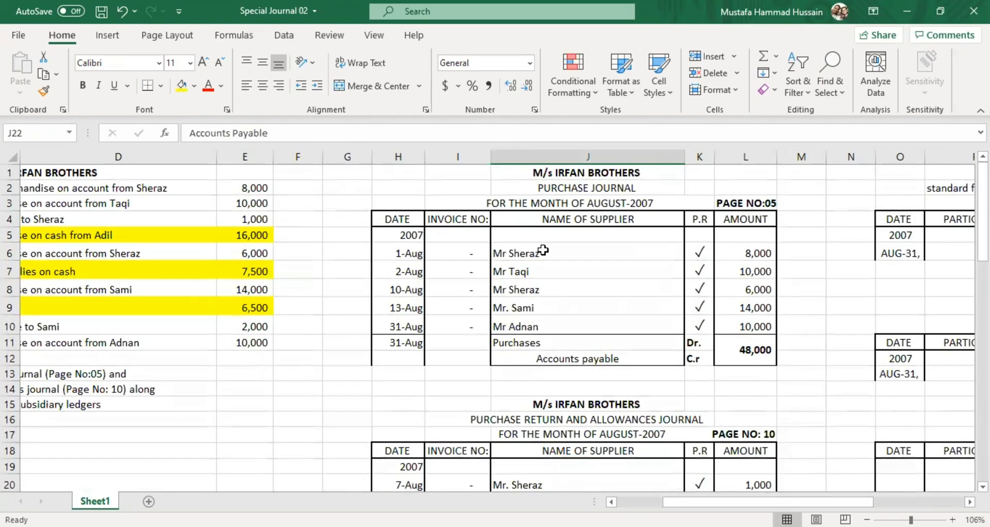
pyautogui.scroll(-2, 543, 311)
pyautogui.click(527, 247)
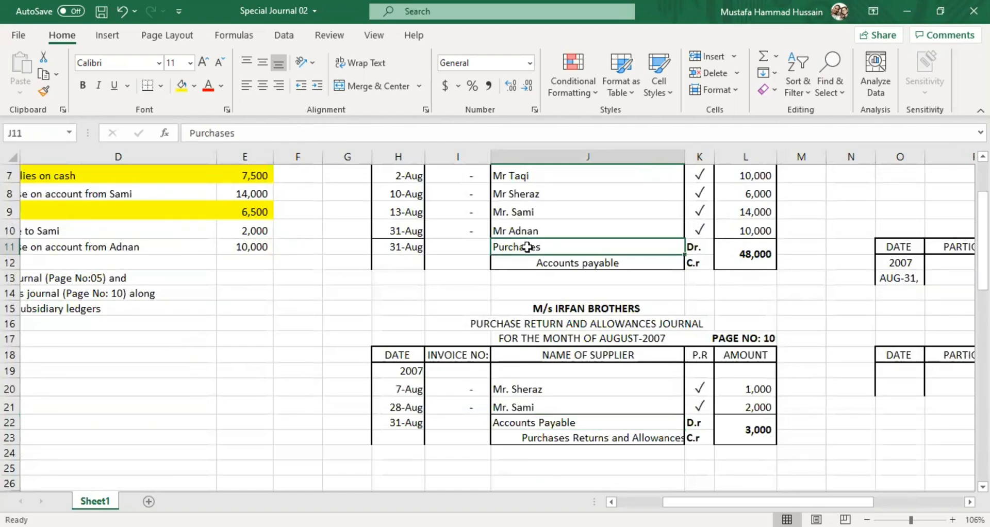
pyautogui.click(607, 263)
pyautogui.click(579, 423)
pyautogui.click(507, 247)
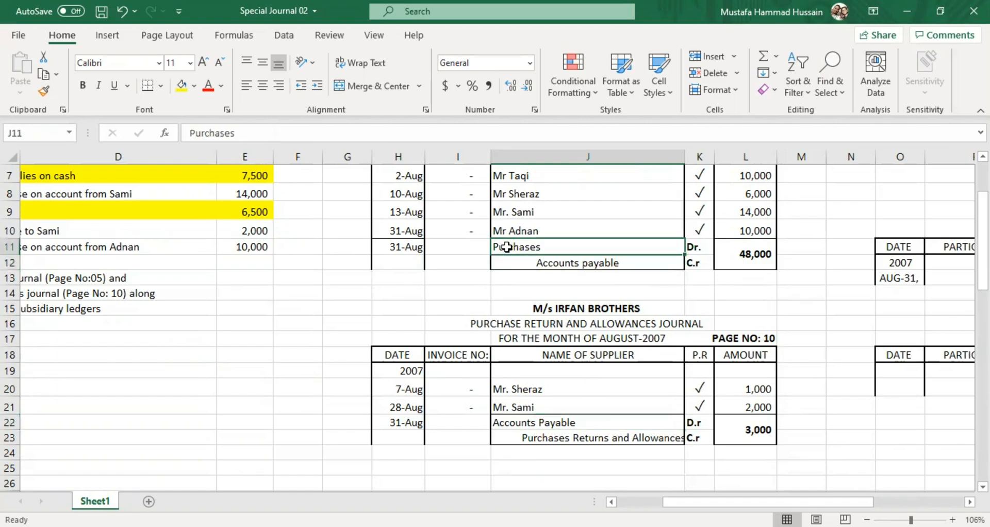
pyautogui.click(575, 437)
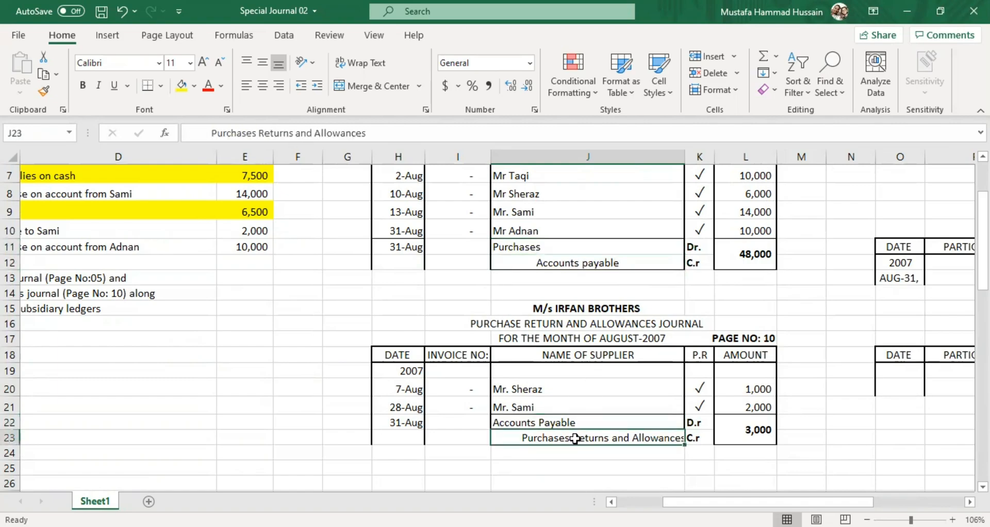
pyautogui.click(533, 247)
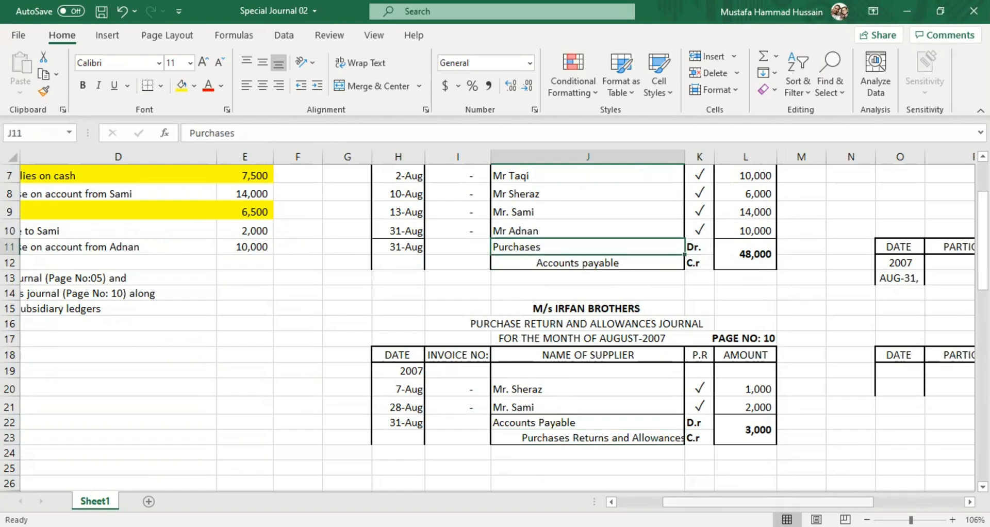
# Step: Post the purchase journal total of 48,000 on the debit side of the Purchases account in the AUG-31 row
pyautogui.moveTo(867, 501); pyautogui.dragTo(957, 489)
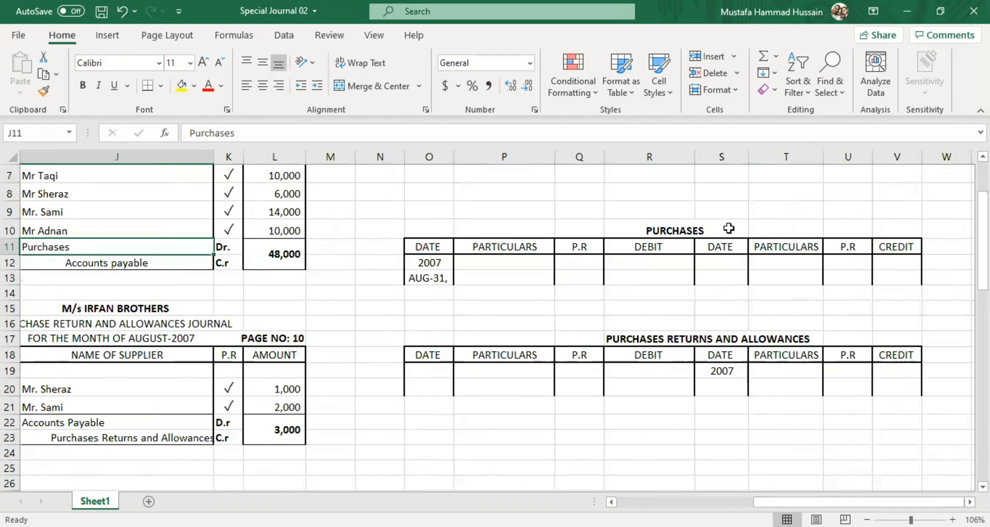
pyautogui.scroll(2, 702, 293)
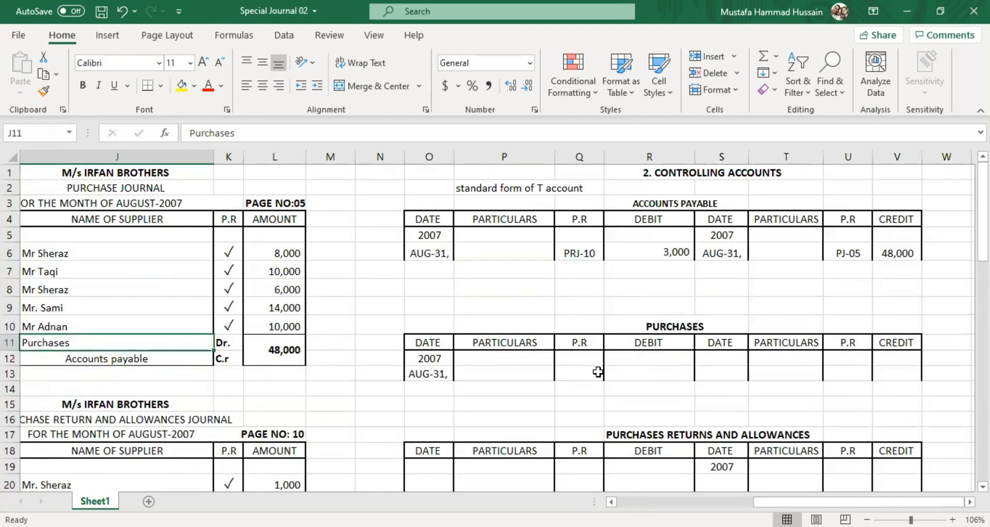
pyautogui.scroll(-2, 228, 359)
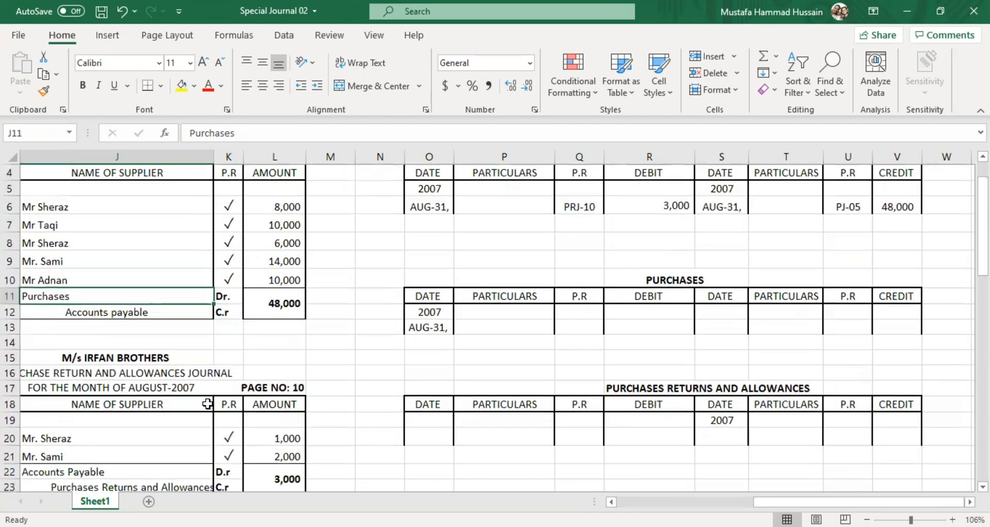
pyautogui.scroll(2, 186, 436)
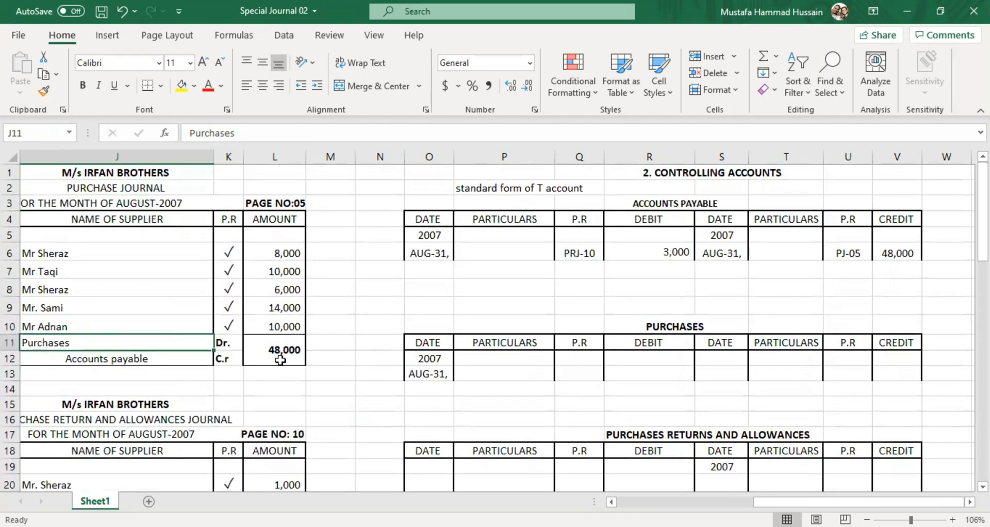
pyautogui.click(662, 370)
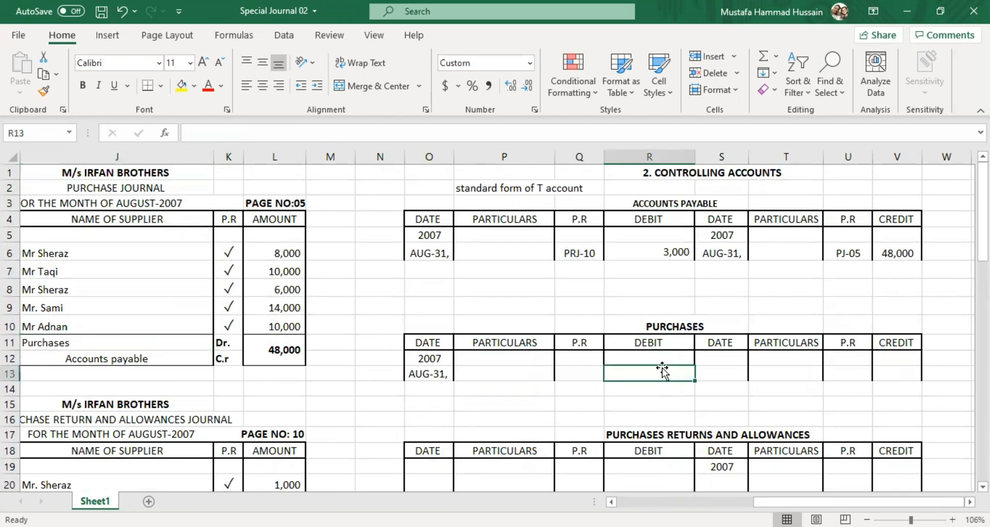
pyautogui.write('48,')
pyautogui.write('000')
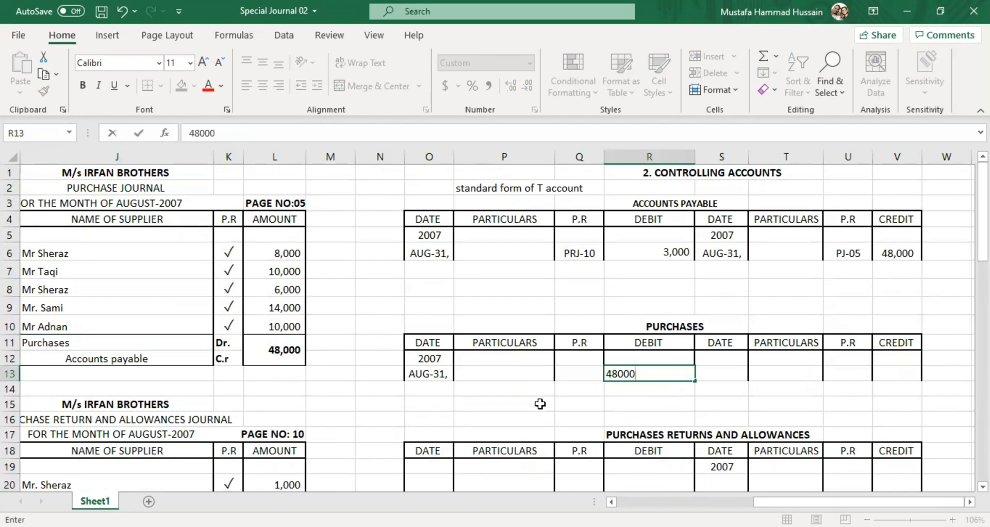
pyautogui.click(538, 403)
# Step: Check the source journal of the Purchases debit and enter PJ-05 as its posting reference
pyautogui.click(569, 374)
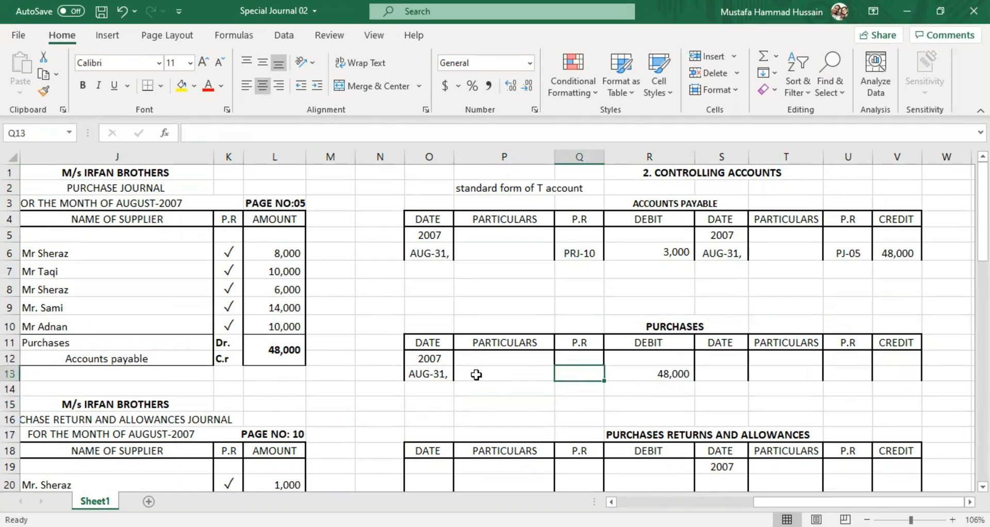
pyautogui.click(115, 349)
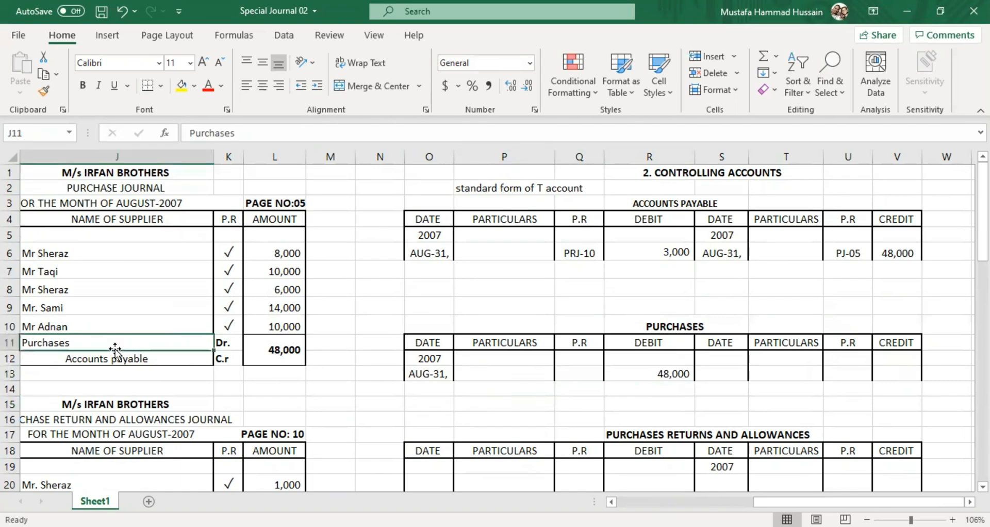
pyautogui.click(114, 188)
pyautogui.click(270, 344)
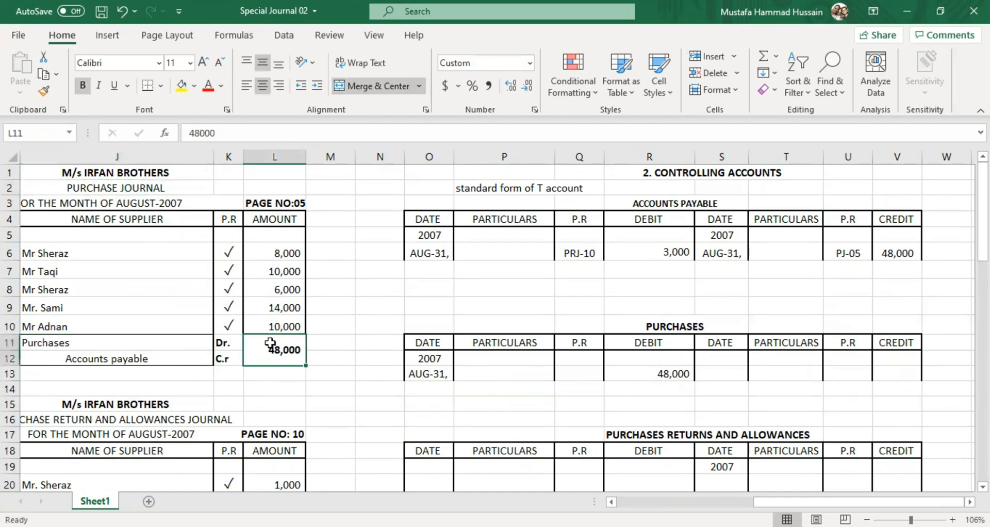
pyautogui.click(575, 370)
pyautogui.write('PJ-05')
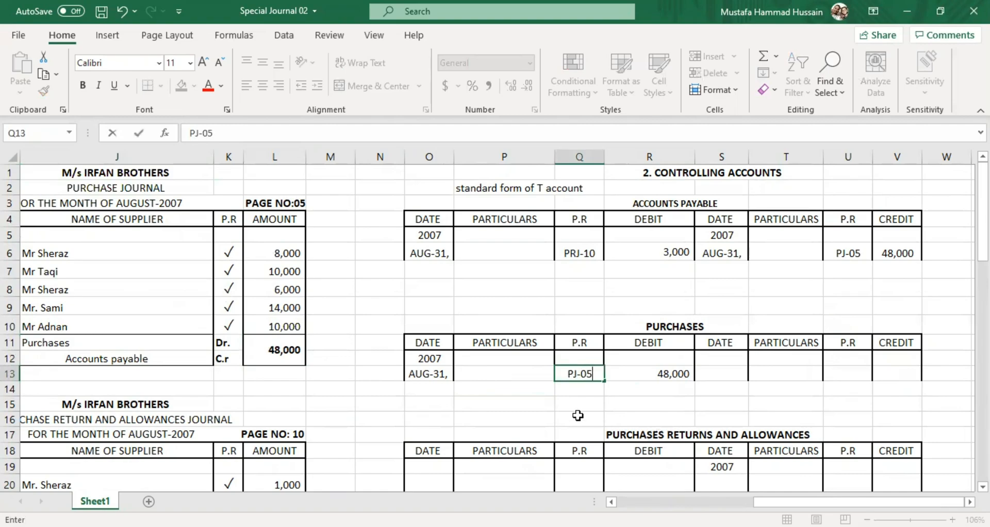
# Step: Enter PJ-05 as the posting reference for the August 31 debit in the Purchases account
pyautogui.click(578, 415)
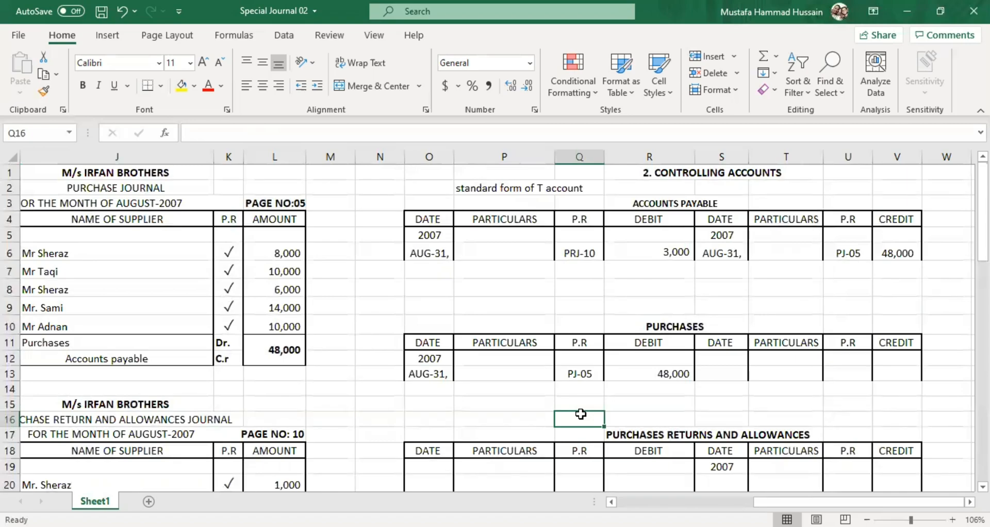
# Step: Compare the closing entries of the purchase journal and the purchase return journal with the Purchases Returns and Allowances account
pyautogui.scroll(-1, 555, 393)
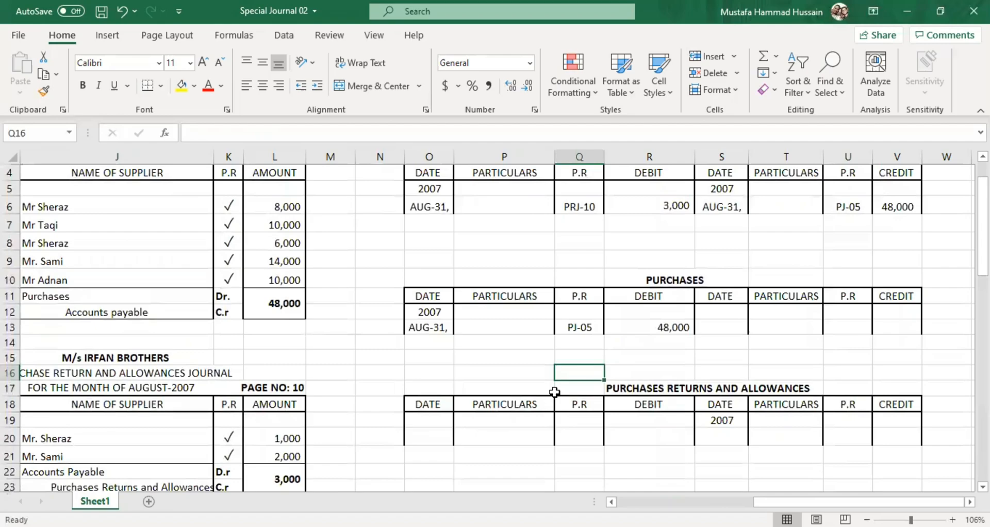
pyautogui.scroll(-2, 555, 390)
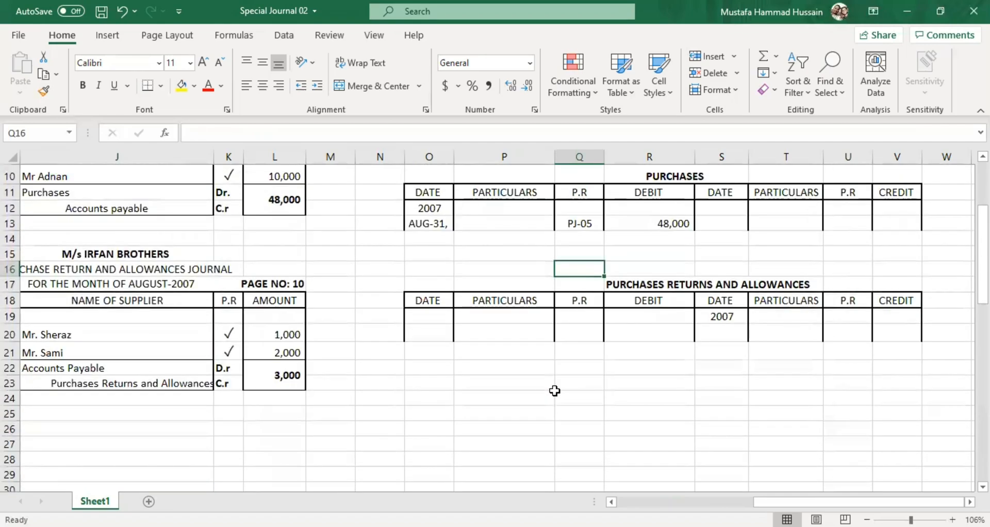
pyautogui.click(576, 326)
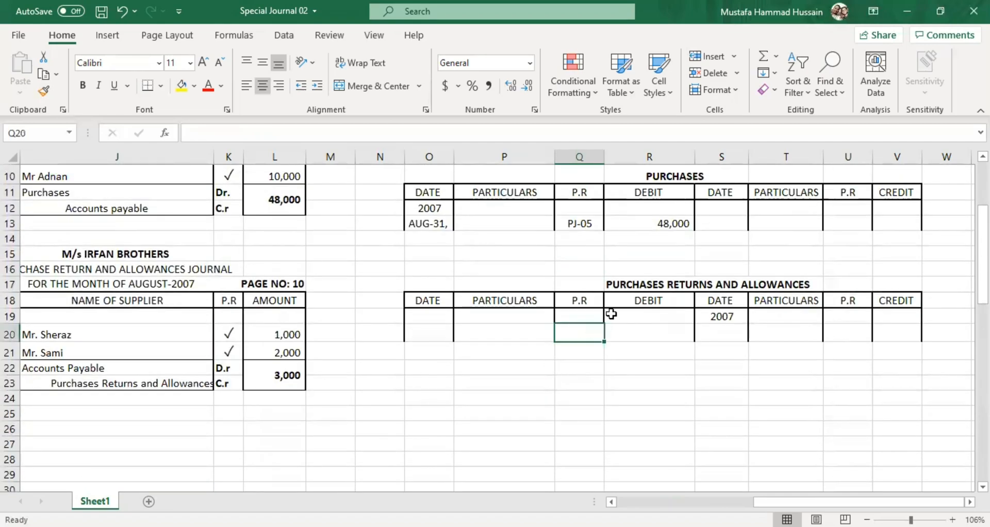
pyautogui.click(672, 283)
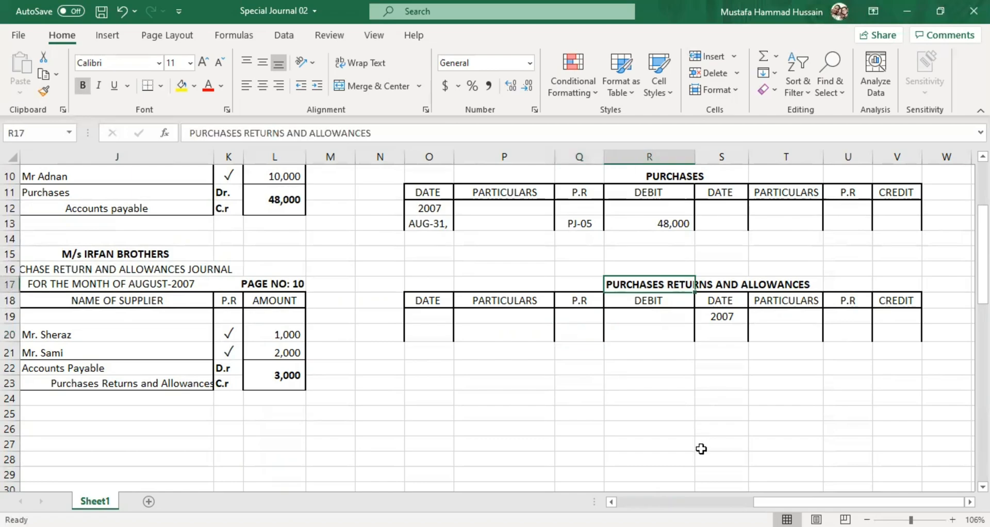
pyautogui.moveTo(767, 497); pyautogui.dragTo(706, 497)
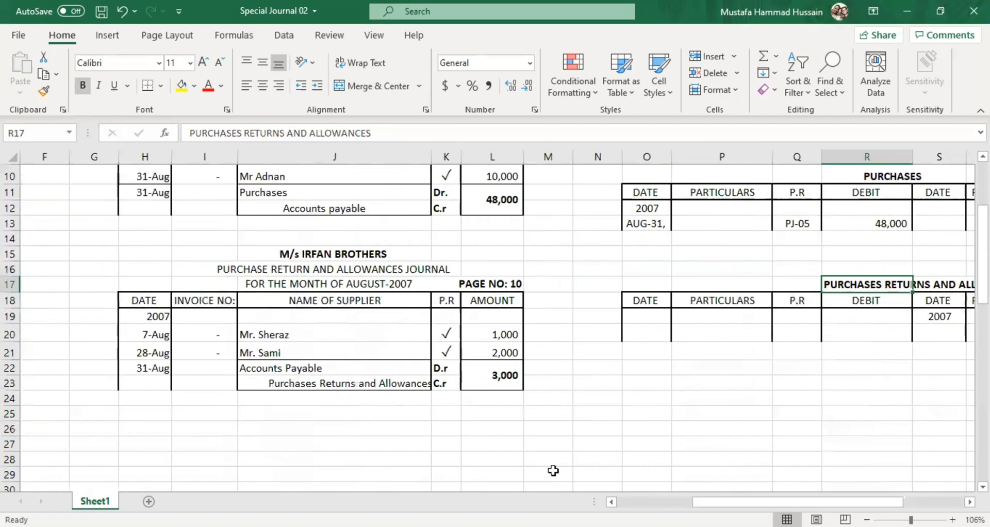
pyautogui.click(383, 382)
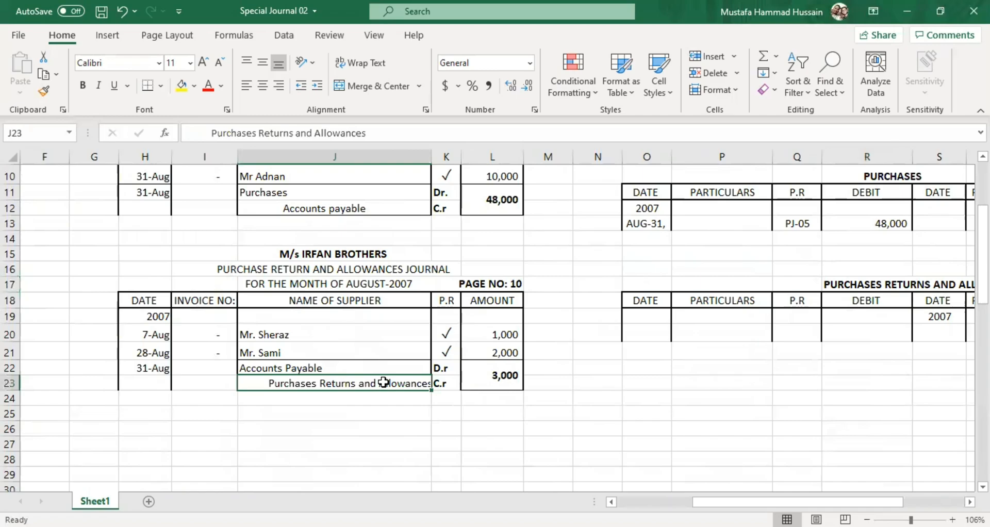
pyautogui.click(319, 195)
pyautogui.click(320, 210)
pyautogui.click(297, 366)
pyautogui.click(272, 192)
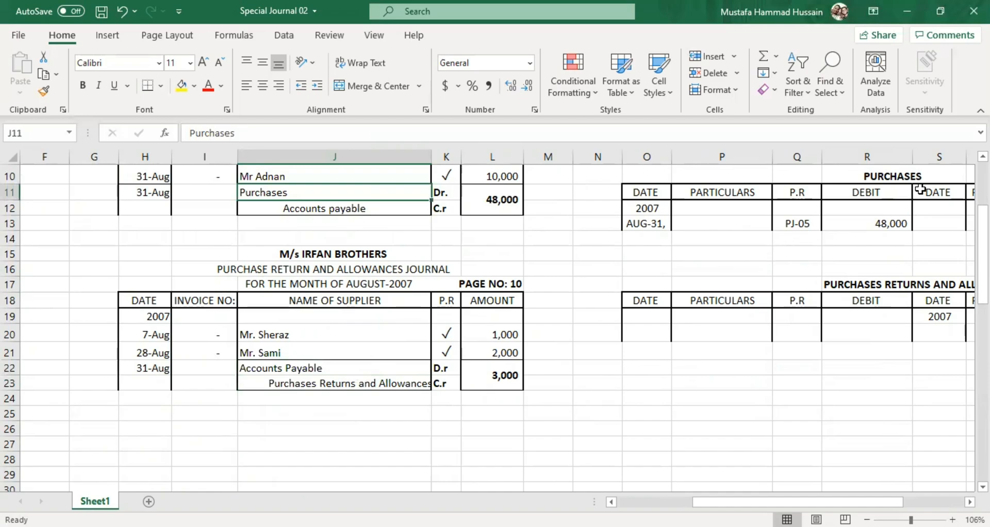
pyautogui.click(325, 384)
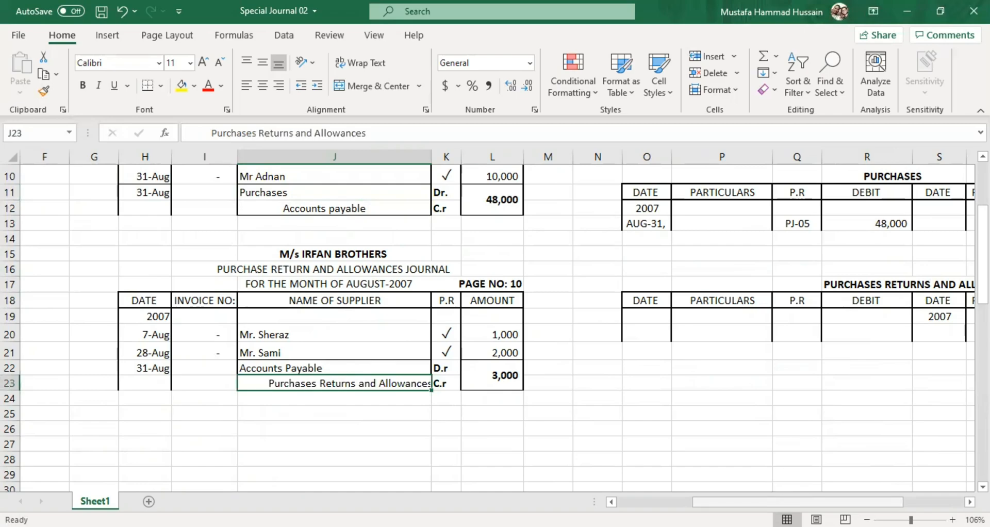
# Step: Check the total and credit line for Purchases Returns and Allowances in the purchase return and allowances journal
pyautogui.moveTo(789, 500); pyautogui.dragTo(837, 489)
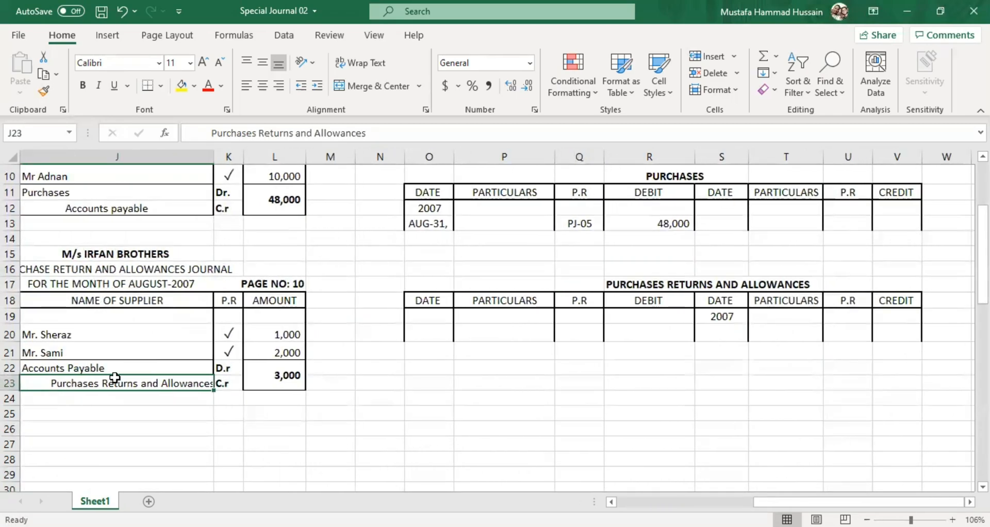
pyautogui.click(283, 379)
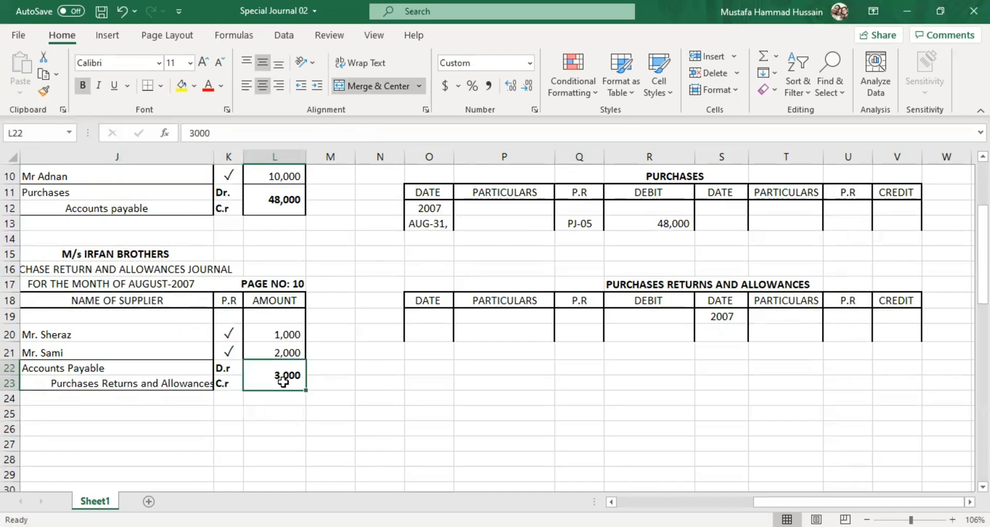
pyautogui.click(94, 266)
pyautogui.hscroll(-2, 495, 320)
pyautogui.hscroll(-2, 495, 320)
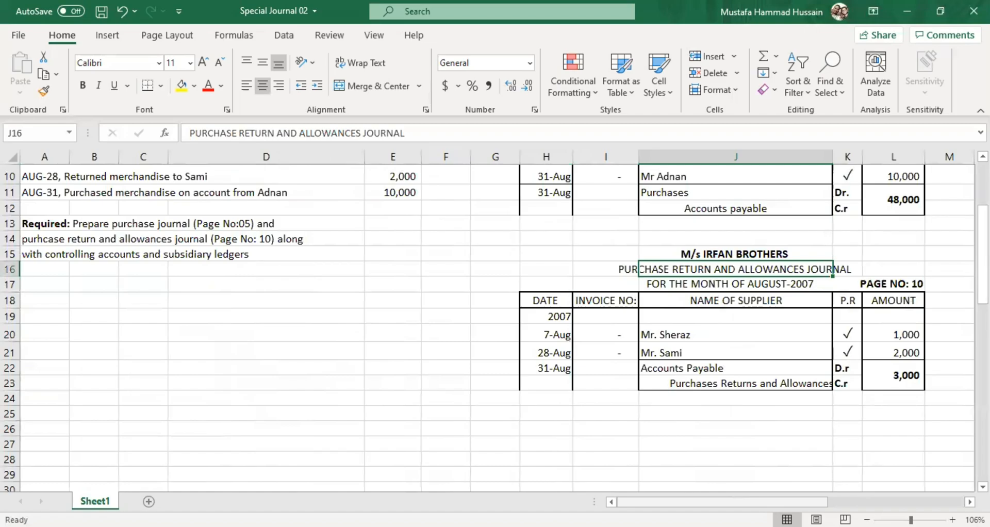
pyautogui.hscroll(3, 371, 267)
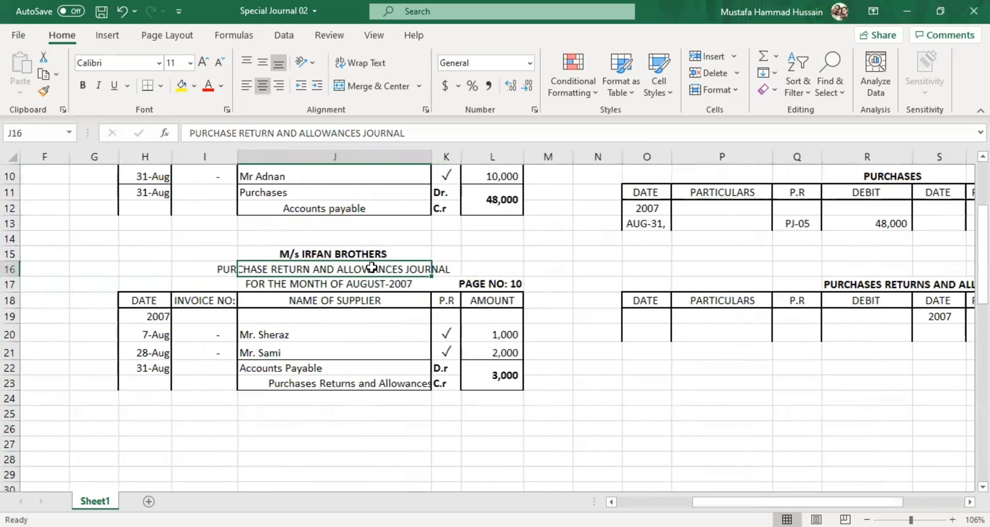
pyautogui.click(378, 385)
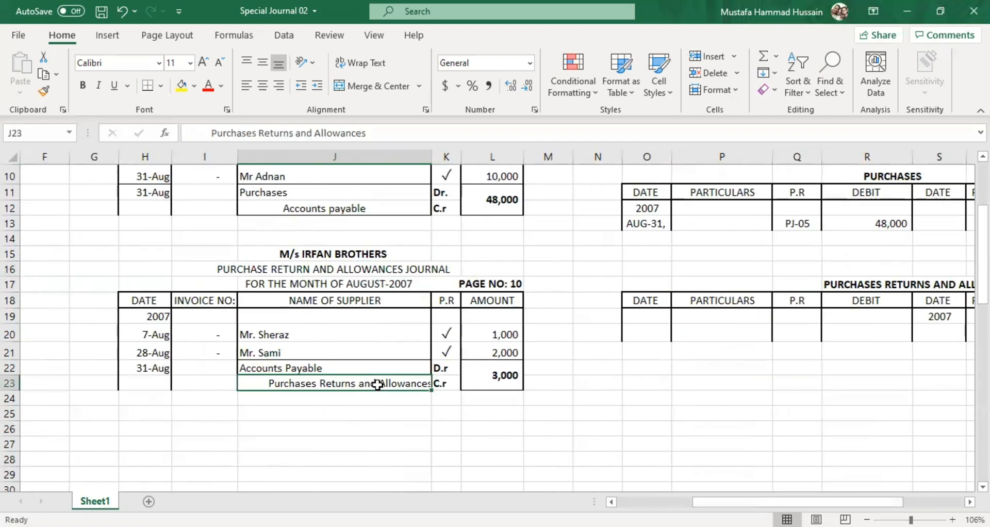
pyautogui.click(506, 375)
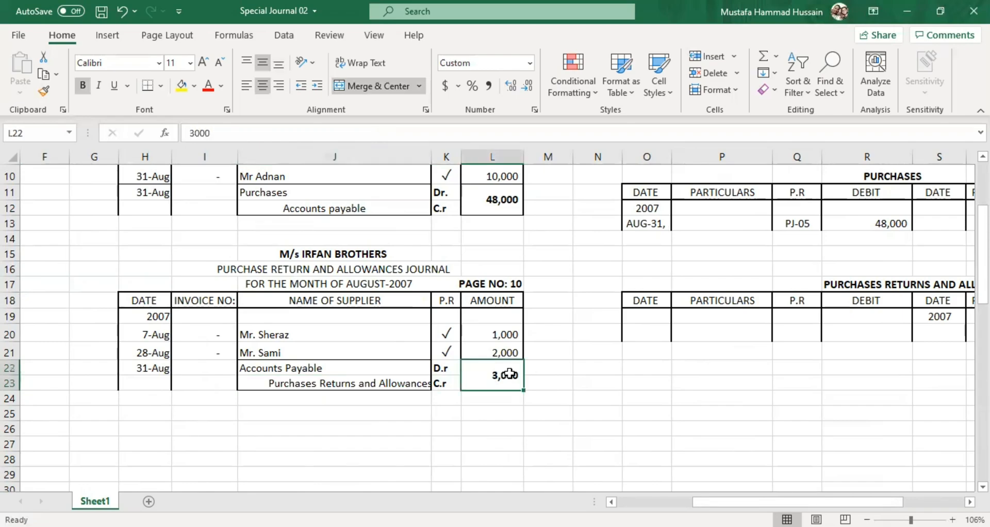
# Step: Record the date AUG-31, and a credit of 3000 on the credit side of the Purchases Returns and Allowances account
pyautogui.moveTo(797, 501); pyautogui.dragTo(859, 501)
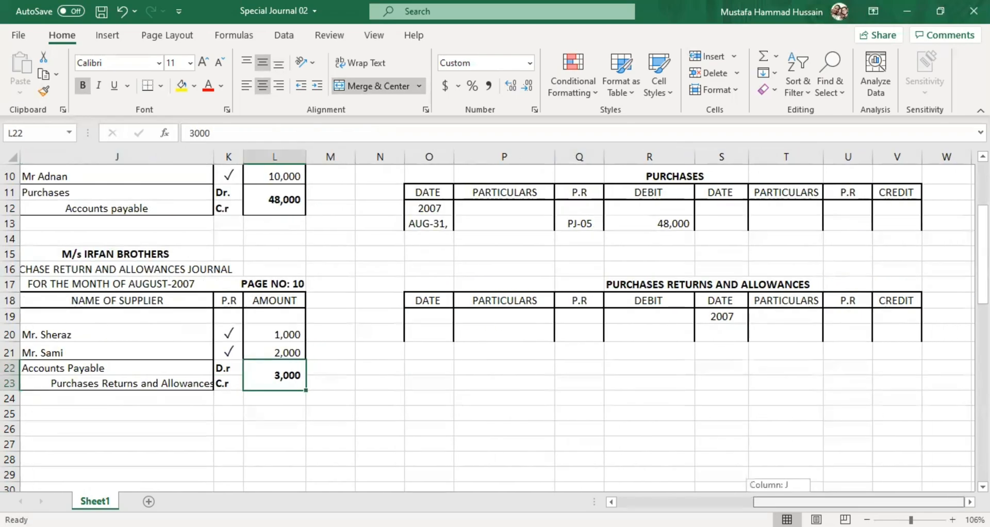
pyautogui.doubleClick(734, 330)
pyautogui.write('A')
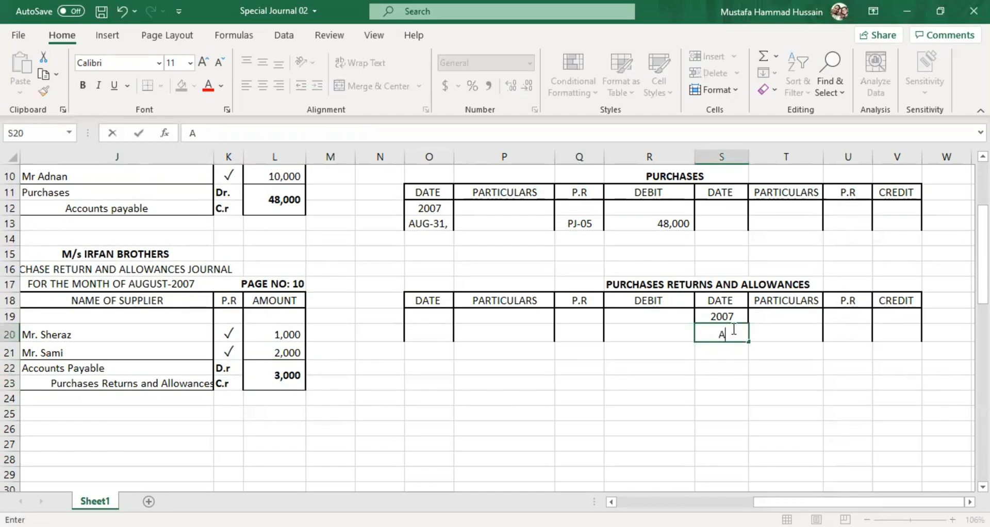
pyautogui.write('UG-31,')
pyautogui.click(906, 335)
pyautogui.write('3')
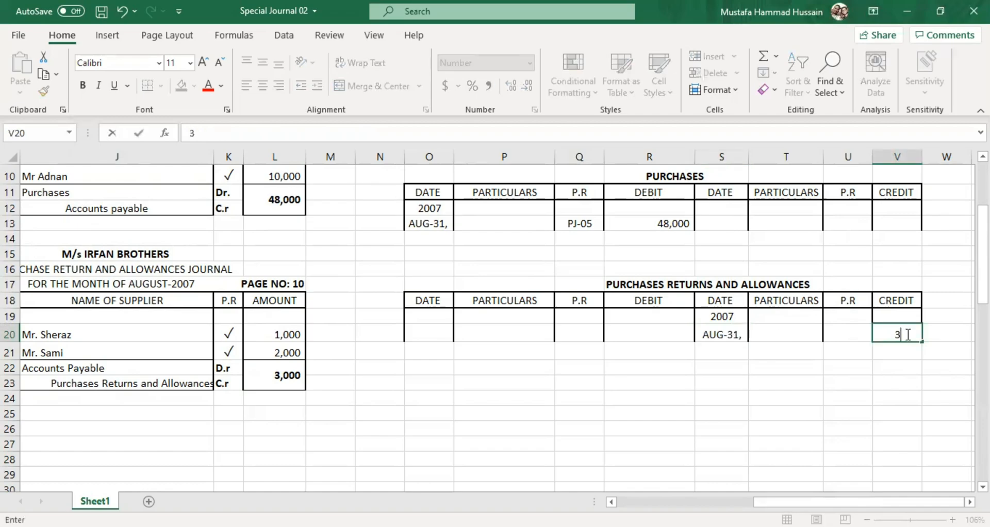
pyautogui.write('000')
pyautogui.click(859, 376)
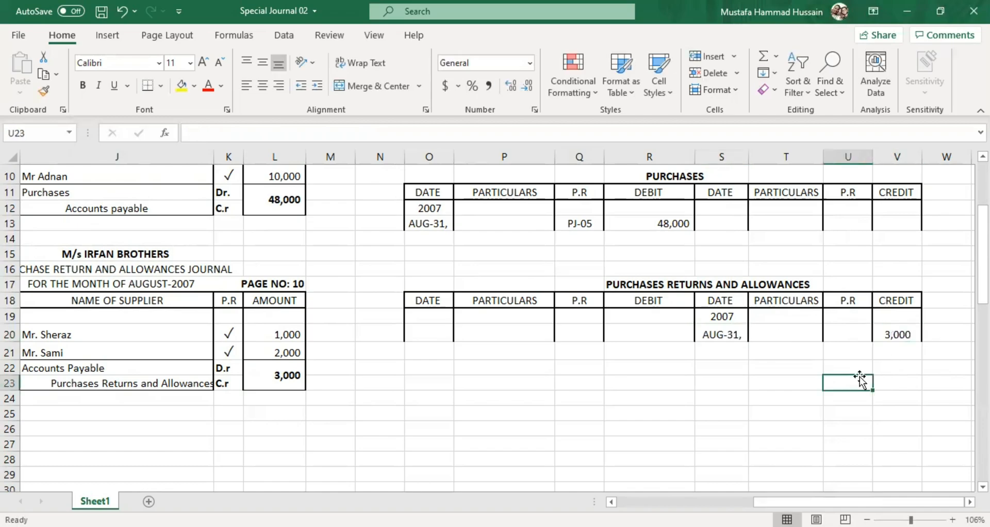
# Step: Enter PRJ-10 as the posting reference for the credit in the Purchases Returns and Allowances account
pyautogui.click(836, 330)
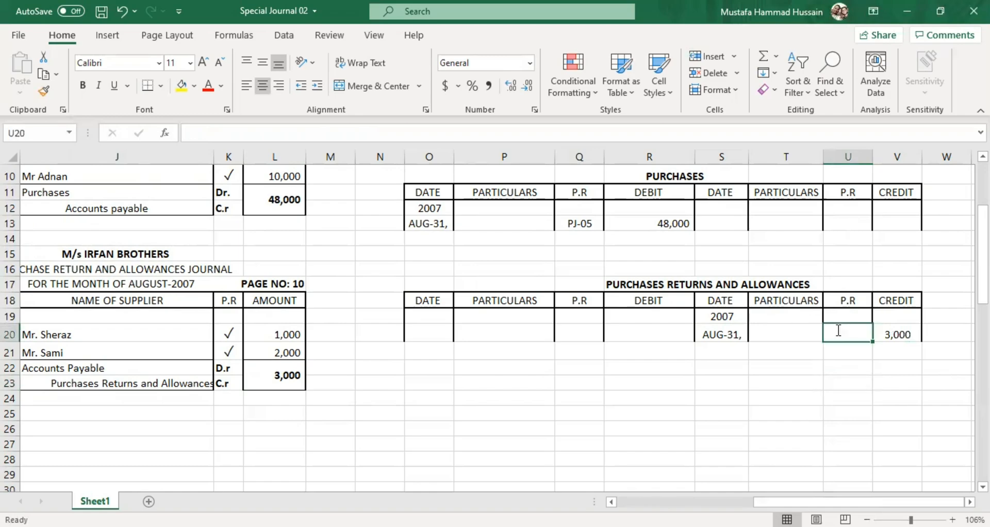
pyautogui.write('PRJ-10')
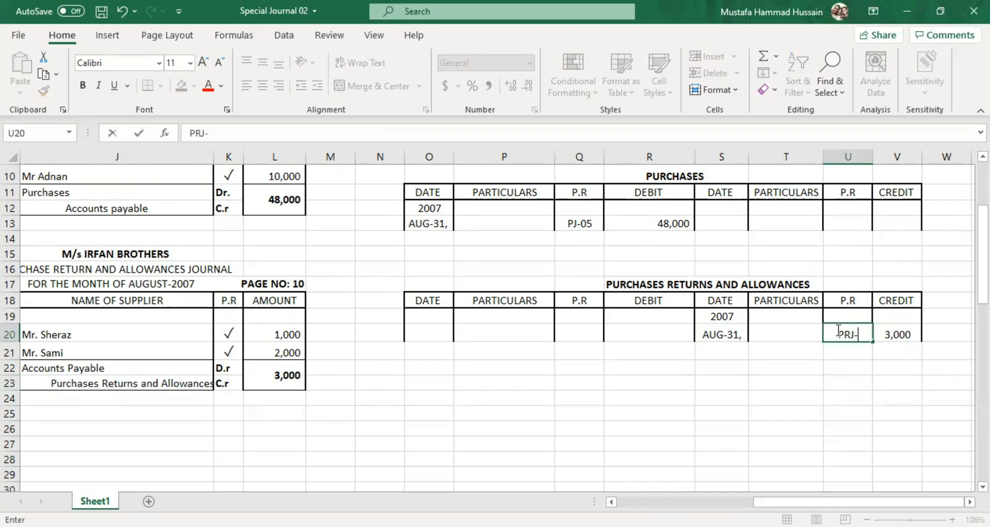
pyautogui.click(793, 355)
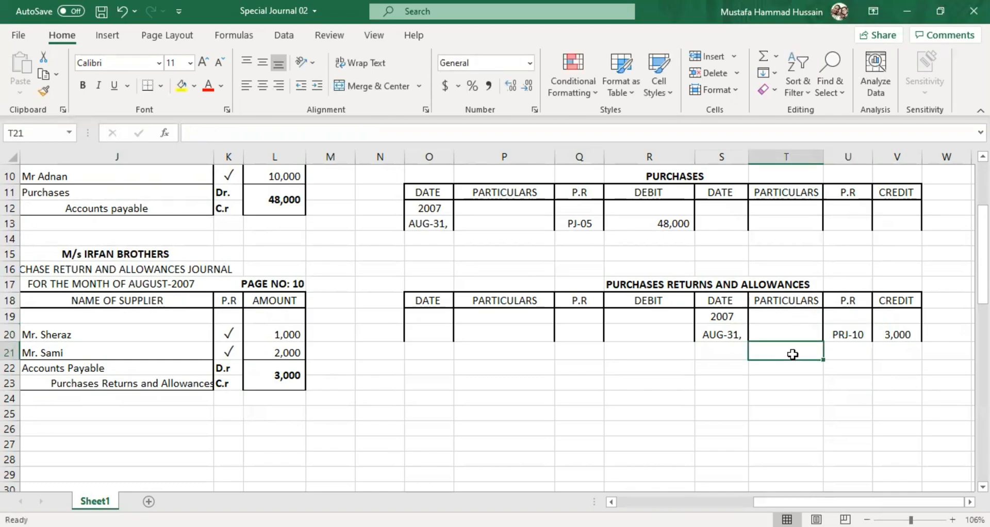
# Step: Review both journals' headings and the return journal's closing entry against the posted controlling accounts
pyautogui.scroll(2, 531, 447)
pyautogui.scroll(-2, 545, 437)
pyautogui.scroll(1, 558, 419)
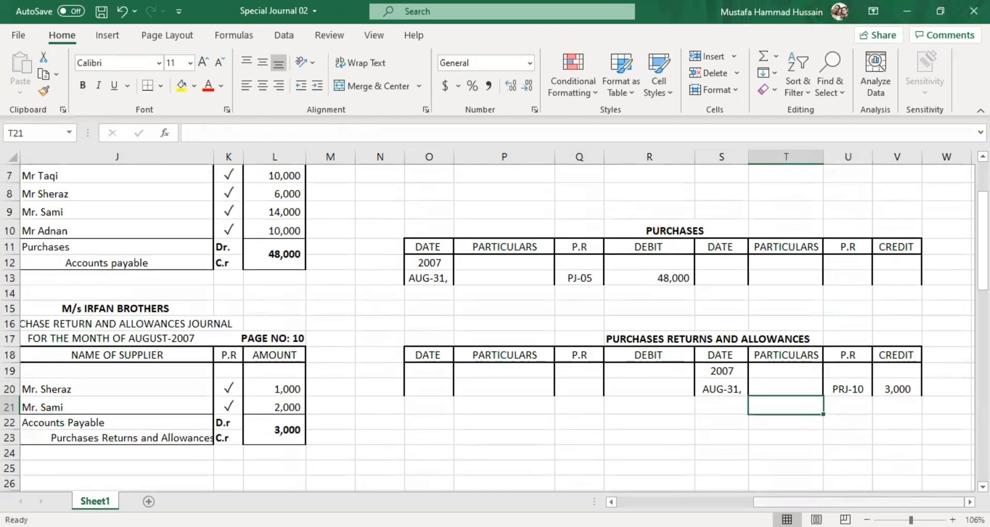
pyautogui.moveTo(876, 502); pyautogui.dragTo(798, 501)
pyautogui.scroll(2, 745, 450)
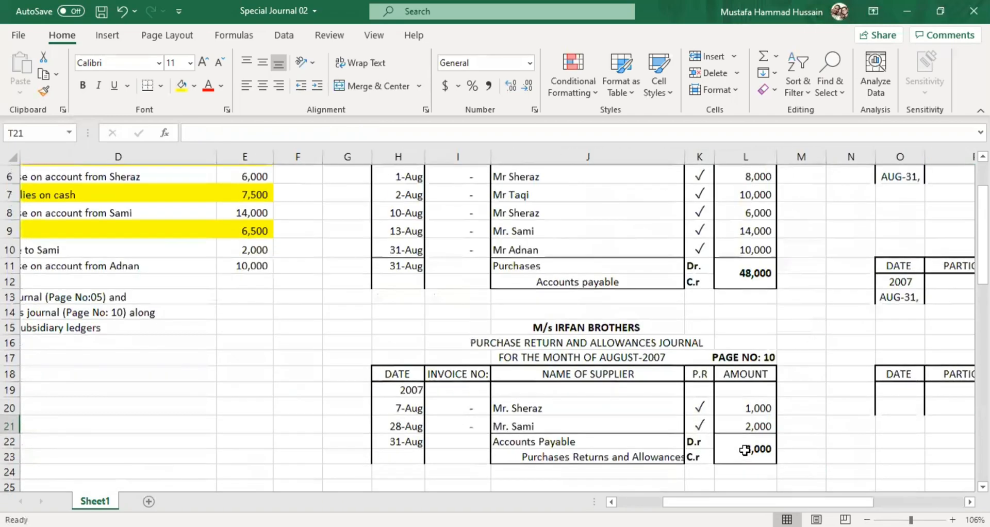
pyautogui.click(546, 185)
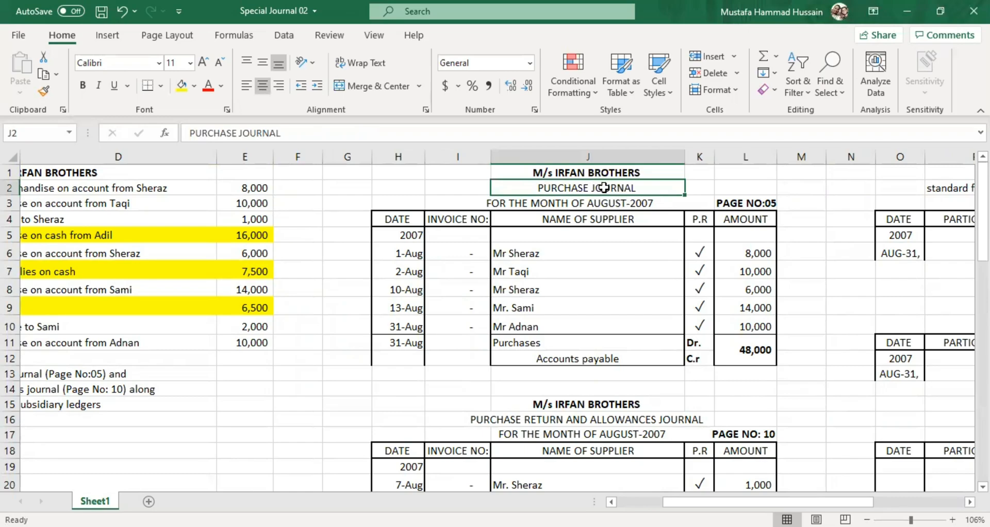
pyautogui.scroll(-2, 608, 189)
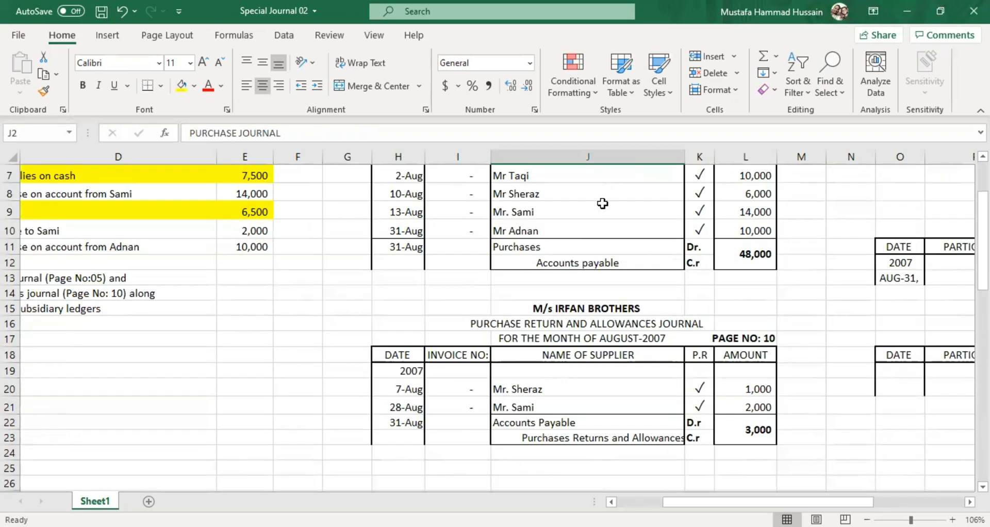
pyautogui.click(553, 318)
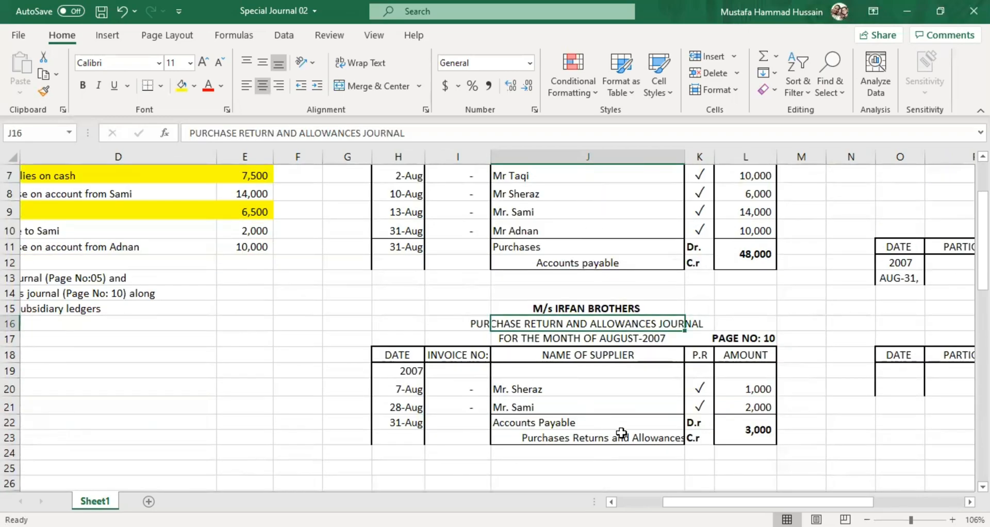
pyautogui.hscroll(3, 517, 470)
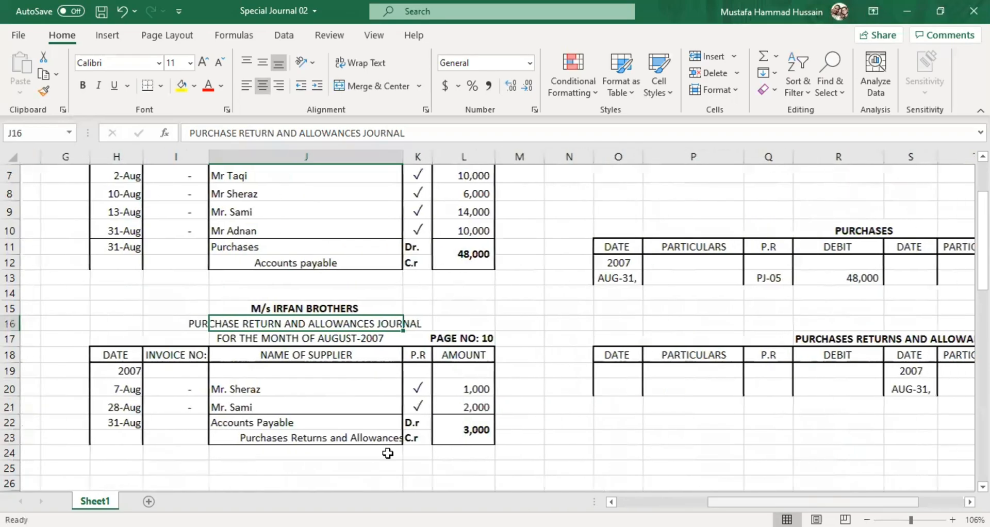
pyautogui.click(299, 410)
pyautogui.click(318, 425)
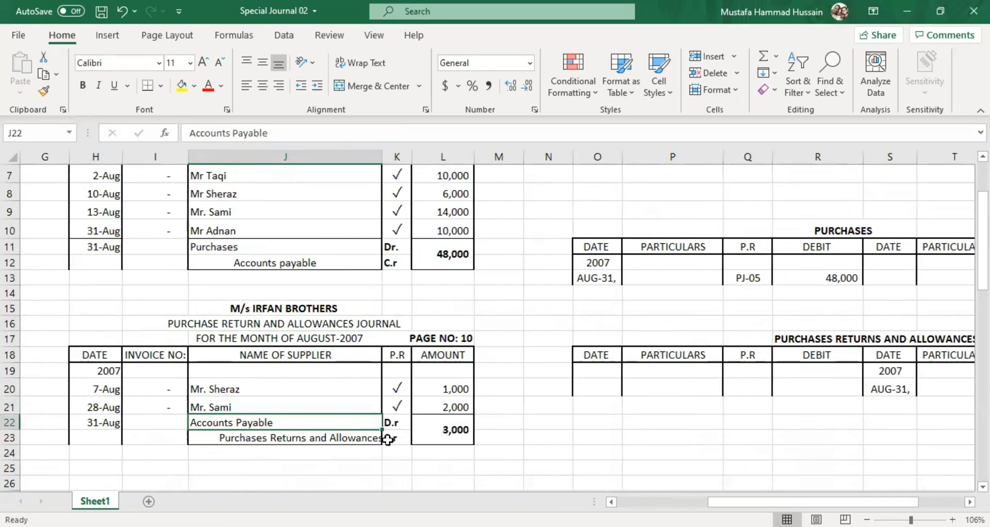
pyautogui.moveTo(742, 503); pyautogui.dragTo(789, 503)
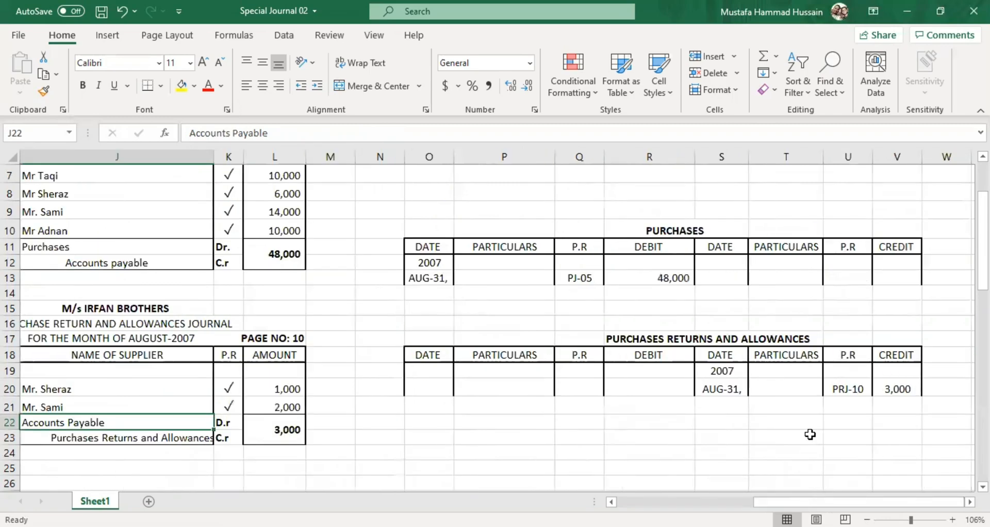
pyautogui.scroll(2, 808, 436)
pyautogui.click(721, 178)
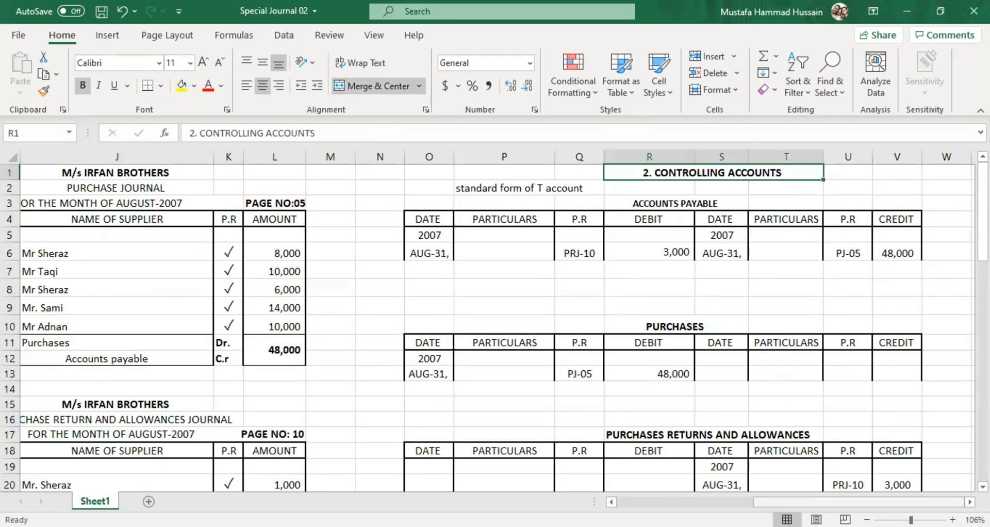
# Step: Examine the Purchases, Accounts Payable and Purchases Returns and Allowances lines in the two journals' closing entries
pyautogui.moveTo(799, 501); pyautogui.dragTo(724, 502)
pyautogui.scroll(-2, 349, 342)
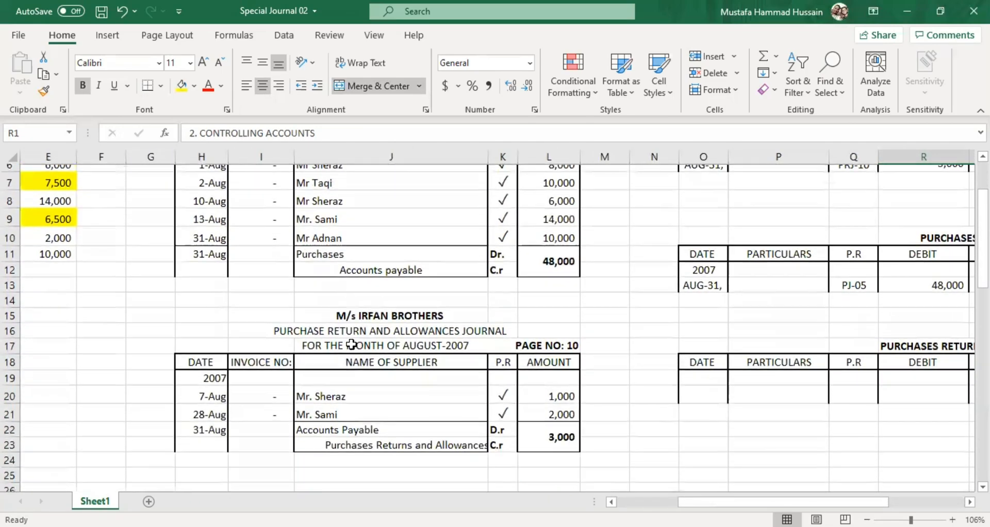
pyautogui.click(338, 246)
pyautogui.click(351, 262)
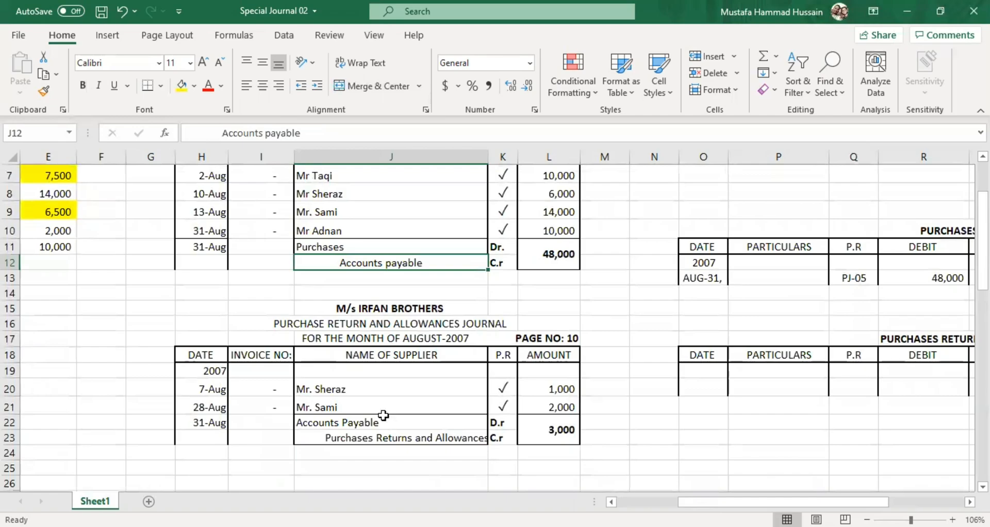
pyautogui.click(343, 250)
pyautogui.click(354, 425)
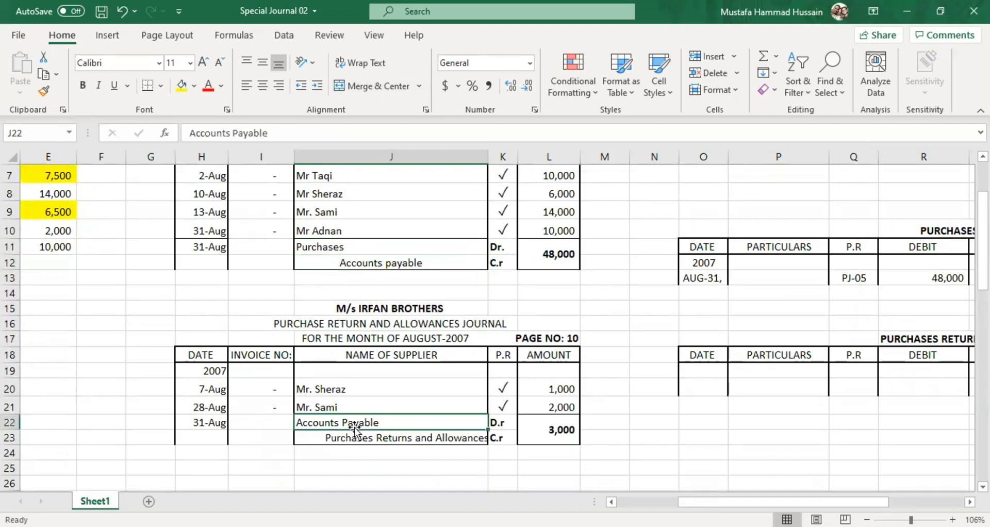
pyautogui.click(359, 250)
pyautogui.click(394, 428)
pyautogui.click(397, 438)
pyautogui.click(348, 243)
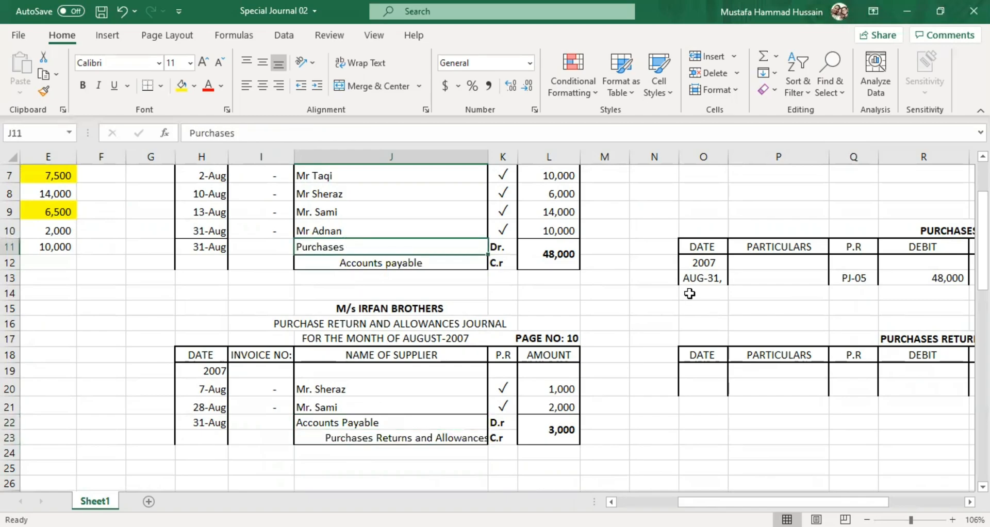
# Step: Change the note above the Accounts Payable T account to "standard form of T-account"
pyautogui.moveTo(774, 501); pyautogui.dragTo(834, 501)
pyautogui.scroll(2, 753, 258)
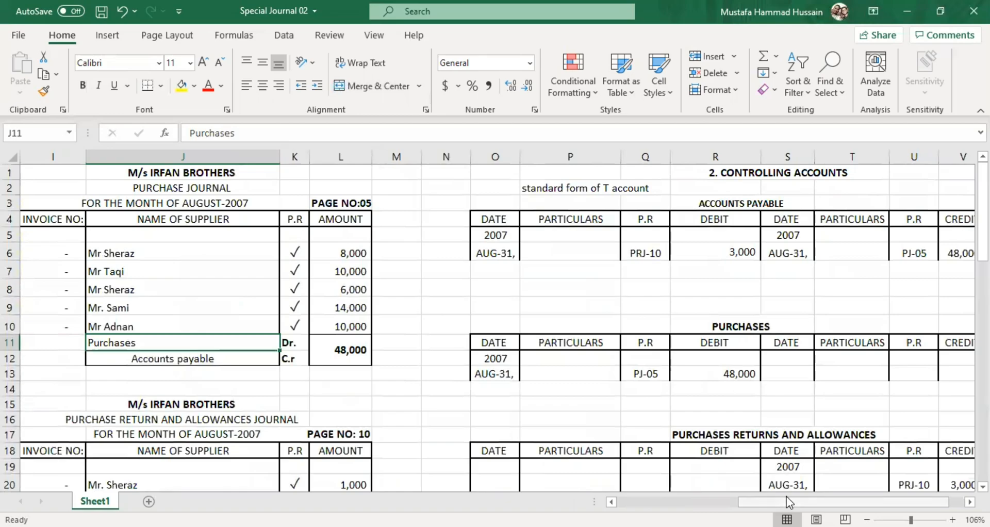
pyautogui.doubleClick(606, 184)
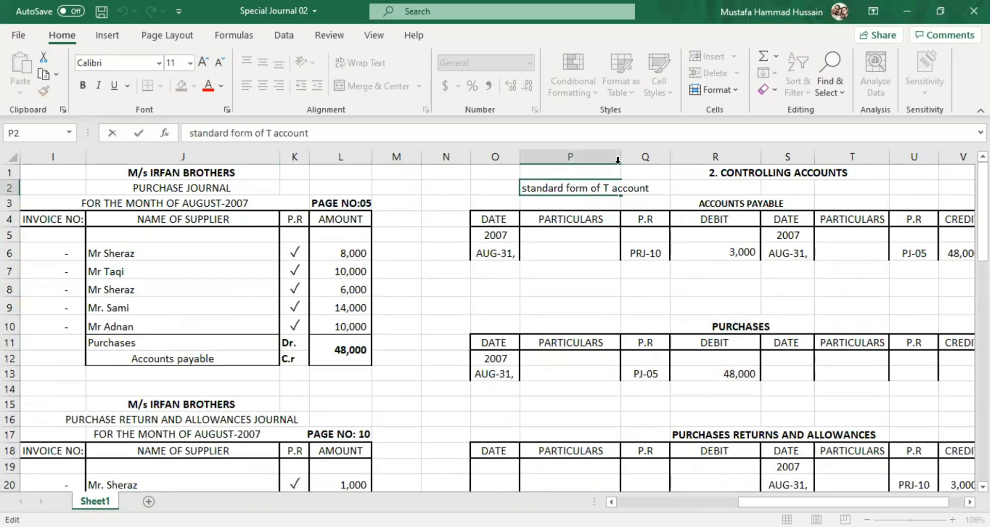
pyautogui.press('BackSpace')
pyautogui.write('-')
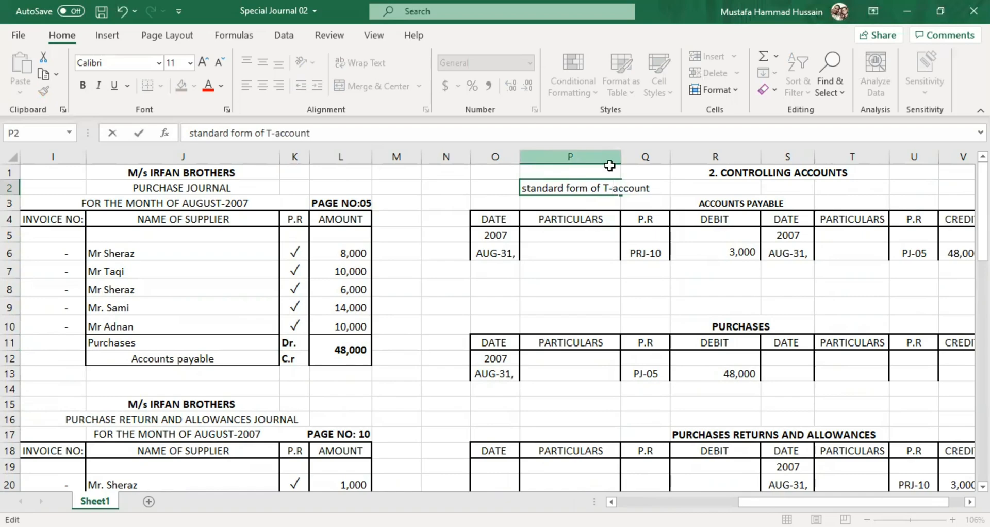
# Step: Examine the Purchases, Accounts Payable and Purchases Returns and Allowances closing lines of both journals as the accounts needing controlling accounts
pyautogui.moveTo(825, 501); pyautogui.dragTo(740, 500)
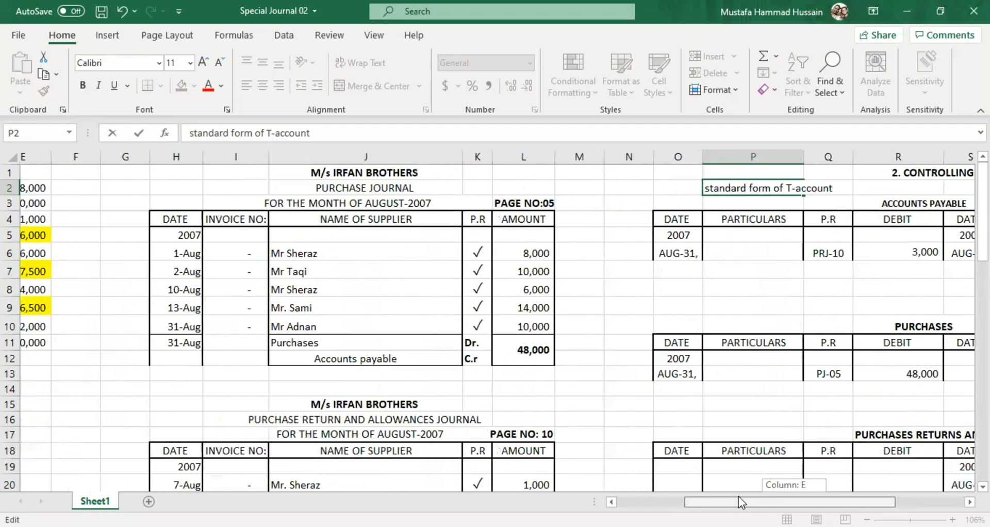
pyautogui.scroll(-1, 534, 343)
pyautogui.scroll(-2, 534, 343)
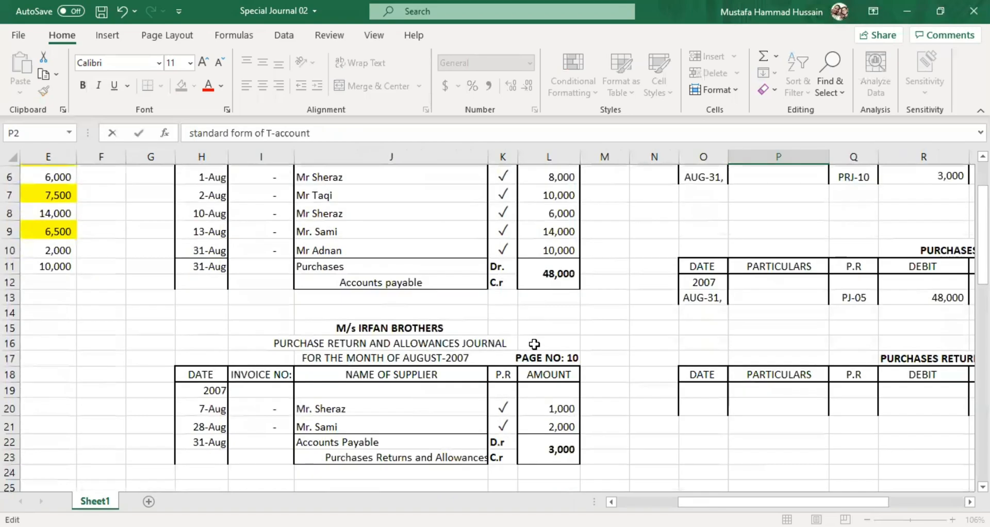
pyautogui.scroll(2, 464, 348)
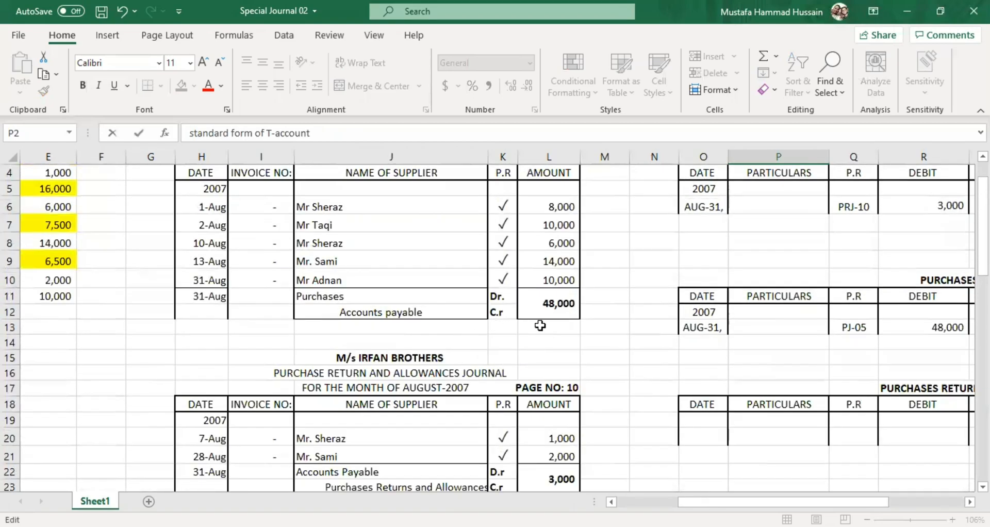
pyautogui.scroll(-1, 470, 312)
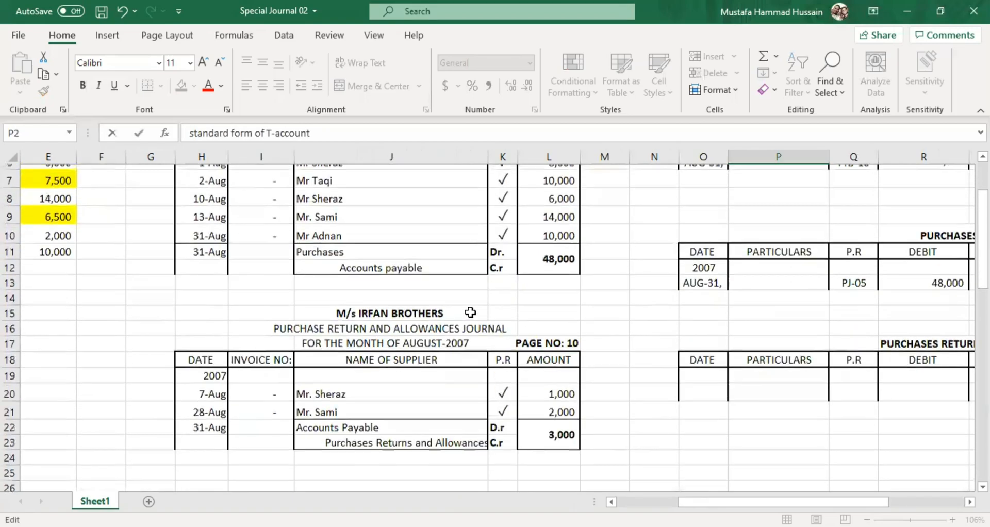
pyautogui.click(393, 246)
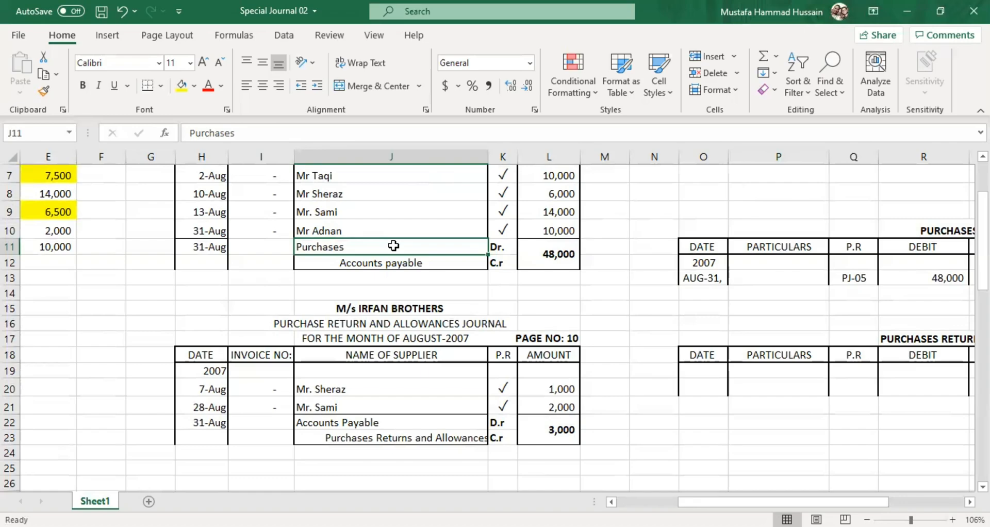
pyautogui.click(400, 262)
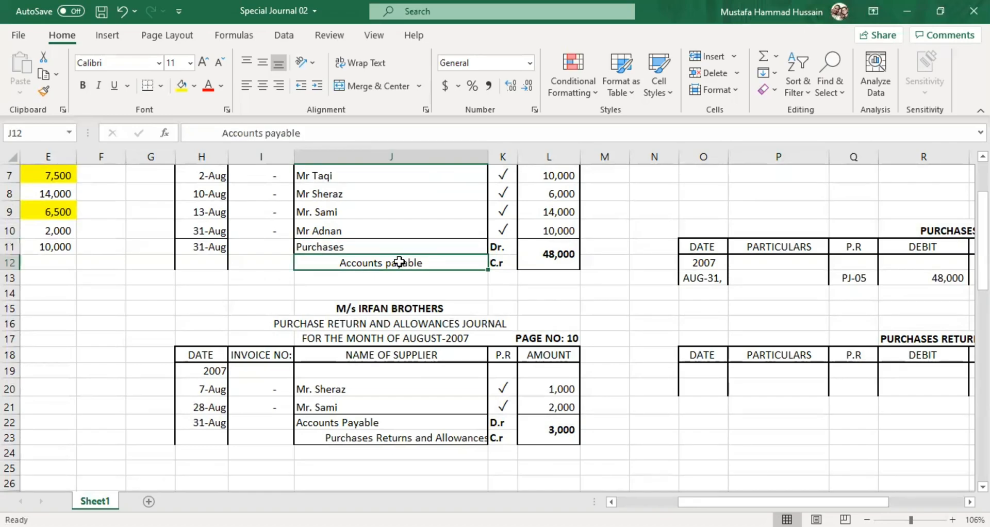
pyautogui.click(361, 423)
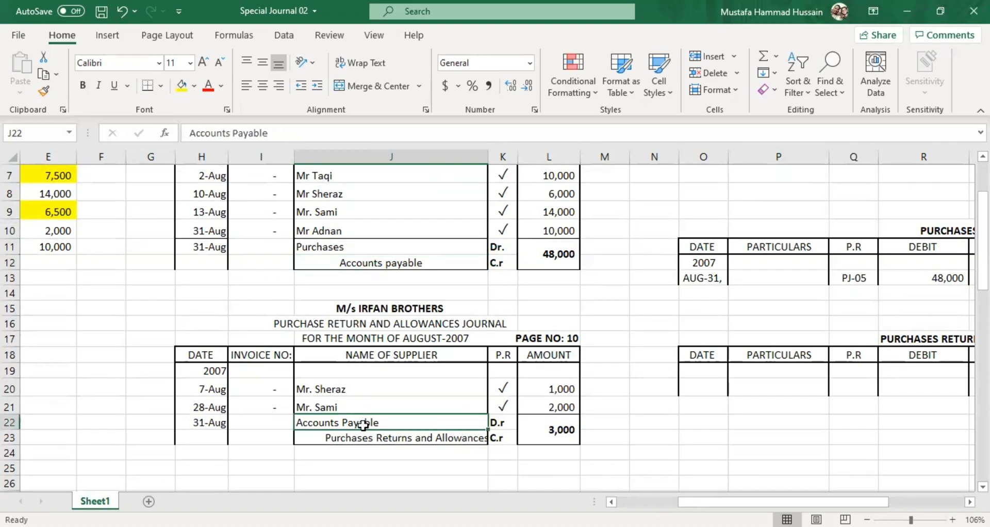
pyautogui.click(323, 245)
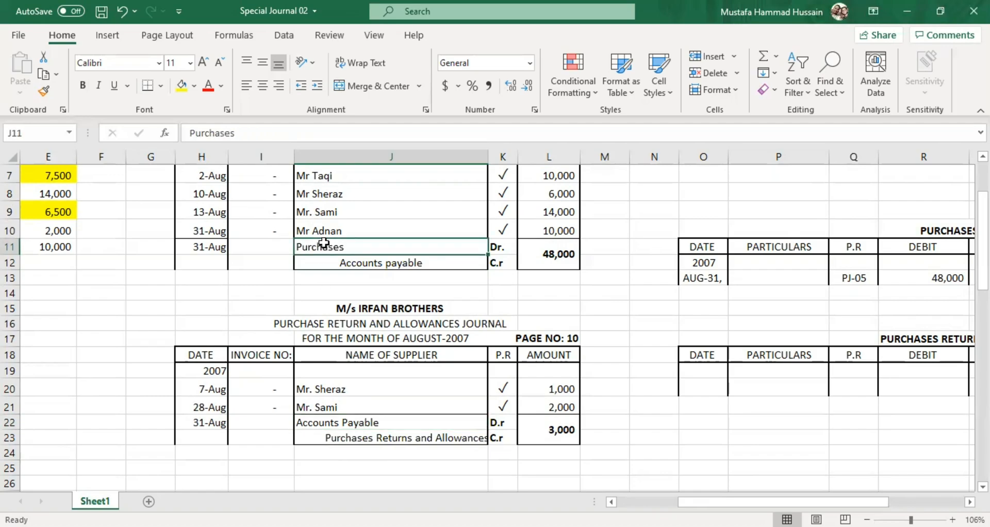
pyautogui.click(380, 262)
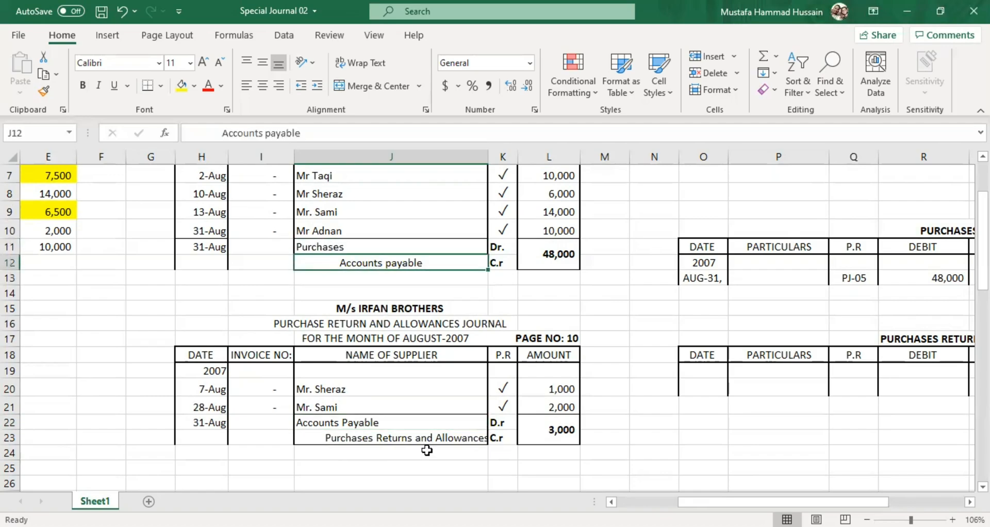
pyautogui.click(420, 437)
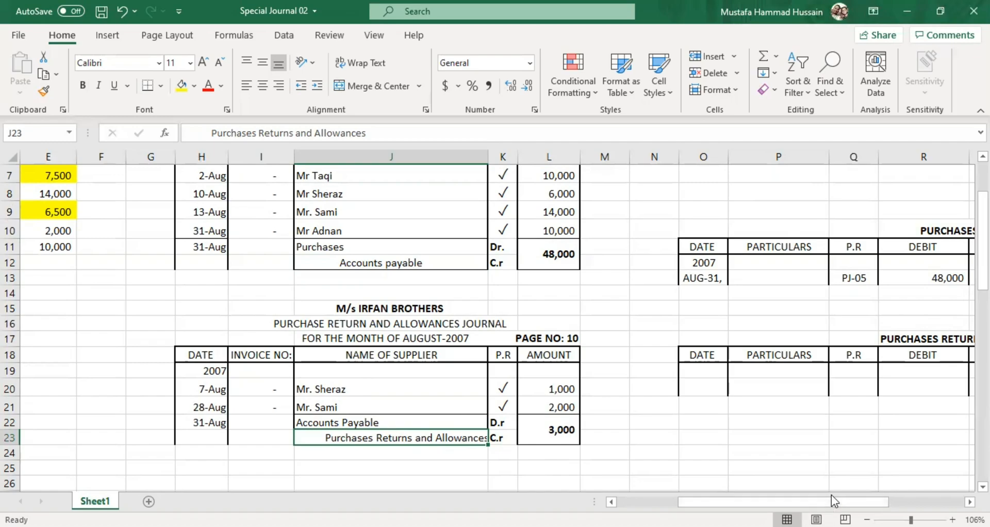
# Step: Compare the requirement for controlling accounts and subsidiary ledgers with the purchase journal's supplier names and closing entry lines
pyautogui.moveTo(906, 497); pyautogui.dragTo(734, 496)
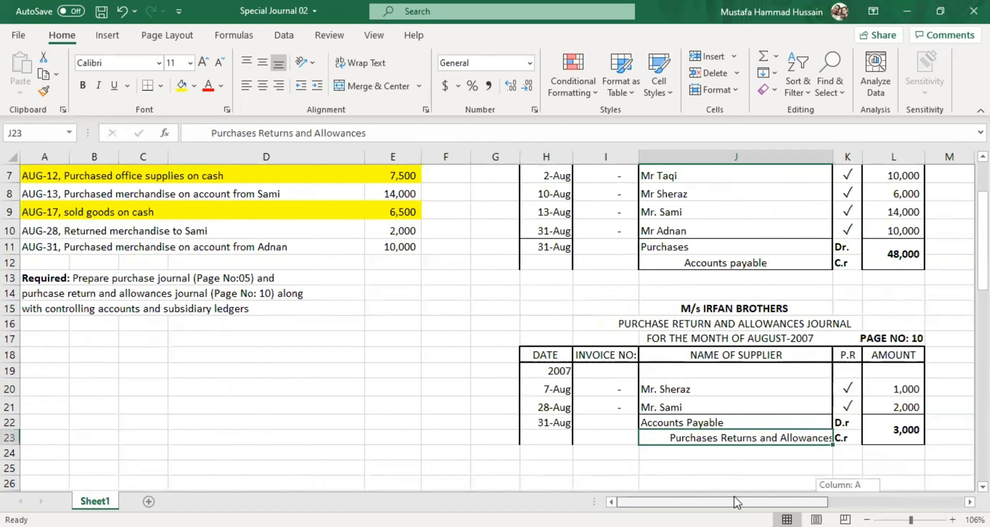
pyautogui.doubleClick(194, 308)
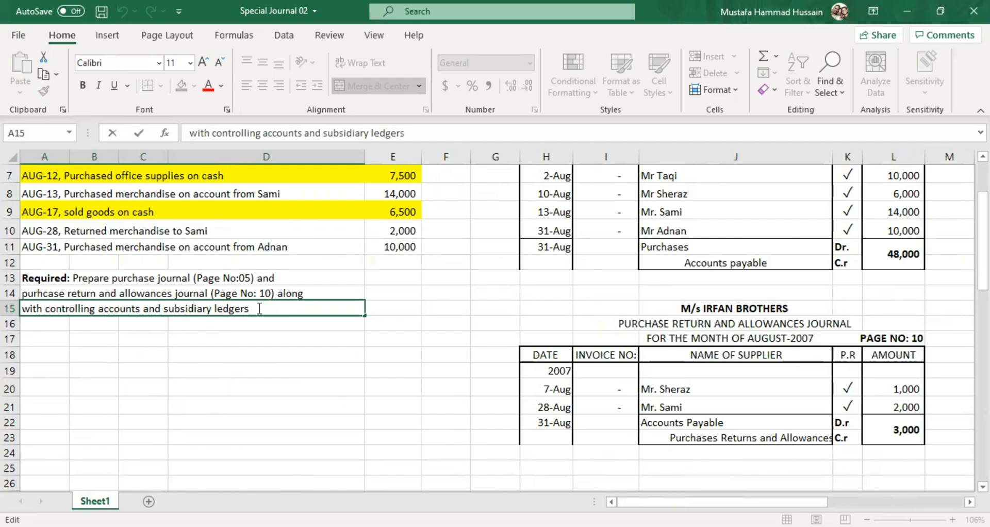
pyautogui.moveTo(259, 308); pyautogui.dragTo(183, 319)
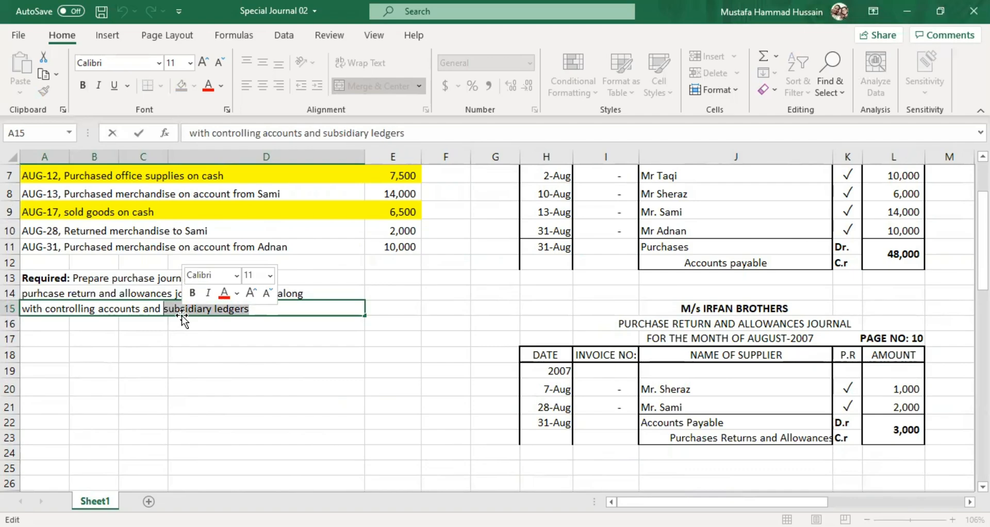
pyautogui.click(310, 360)
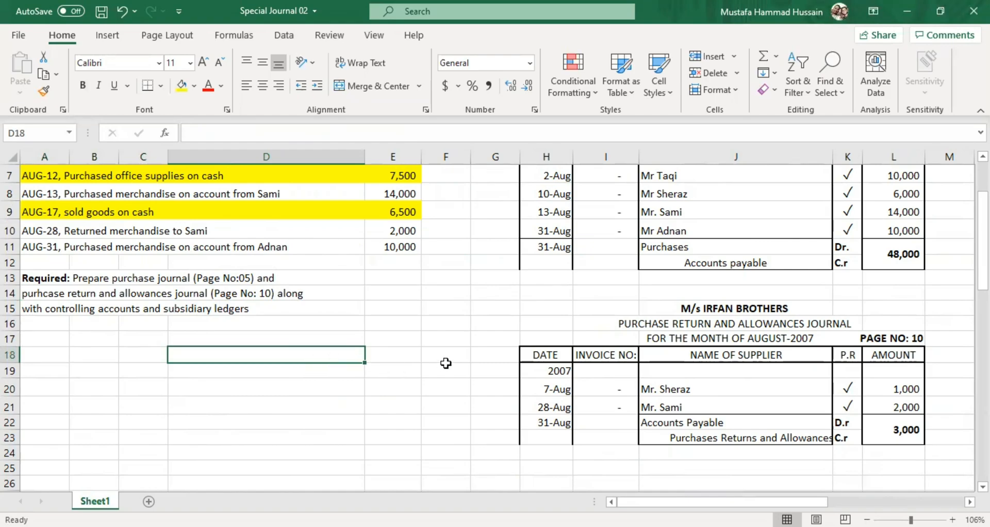
pyautogui.scroll(1, 446, 363)
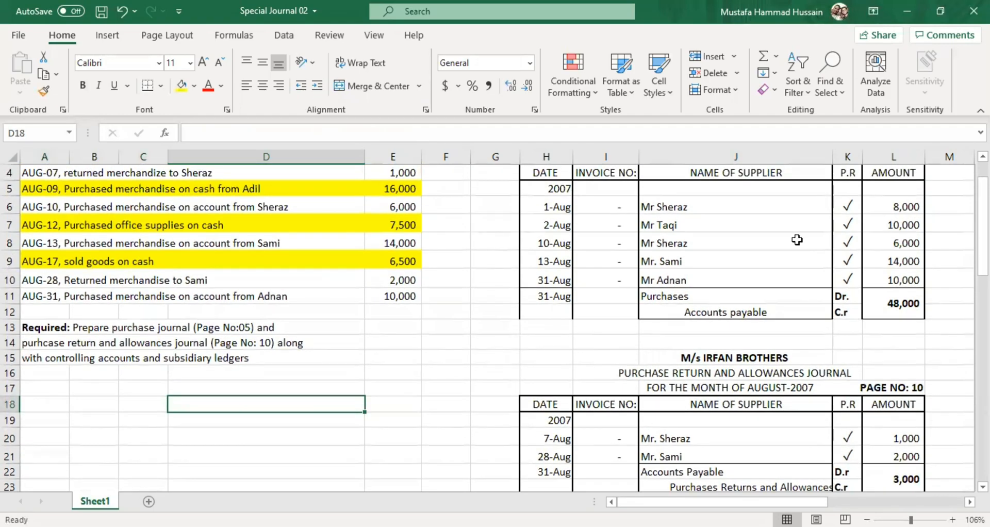
pyautogui.click(682, 208)
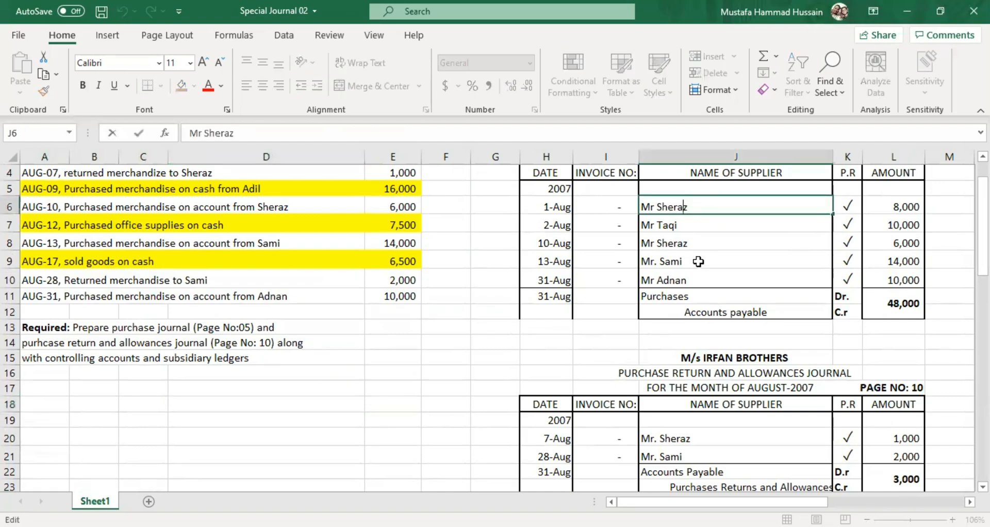
pyautogui.click(704, 301)
pyautogui.moveTo(704, 300); pyautogui.dragTo(704, 314)
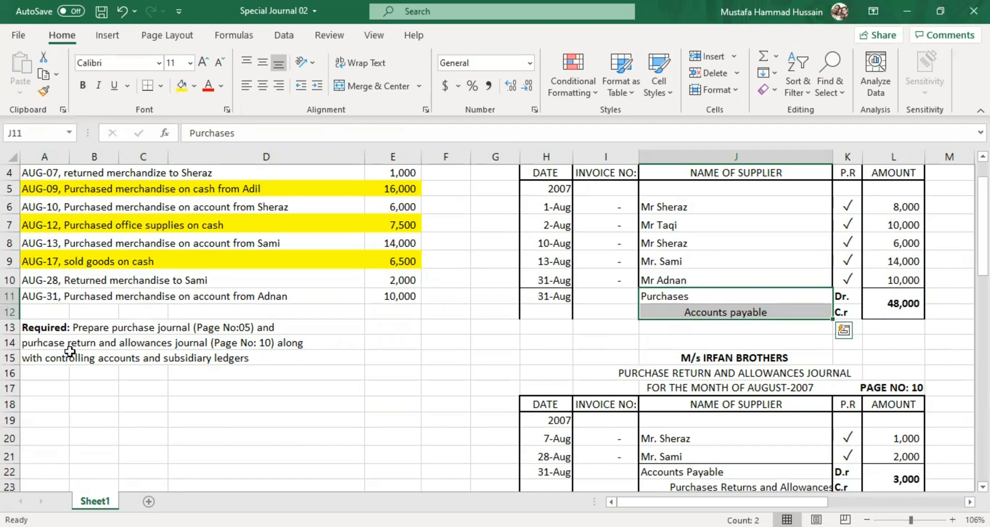
pyautogui.doubleClick(91, 360)
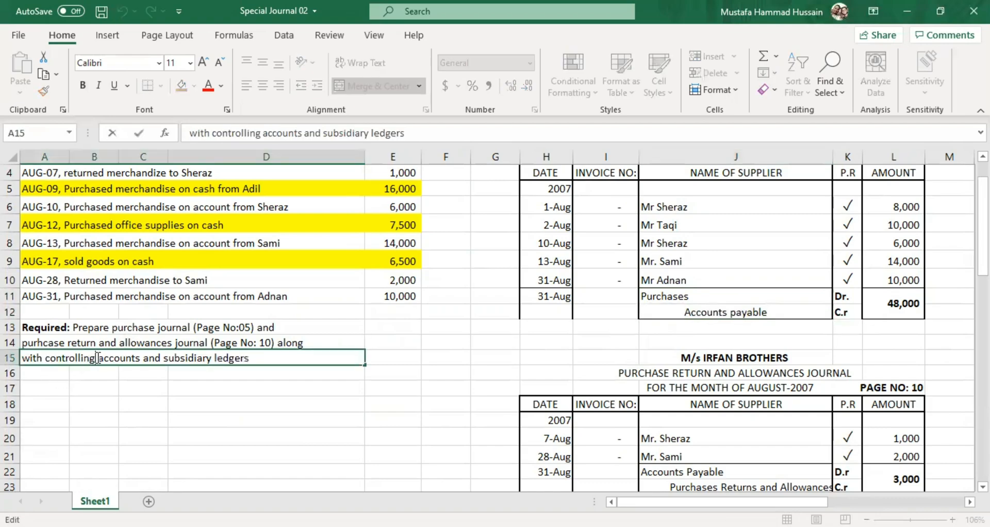
pyautogui.click(690, 199)
pyautogui.moveTo(691, 202); pyautogui.dragTo(694, 280)
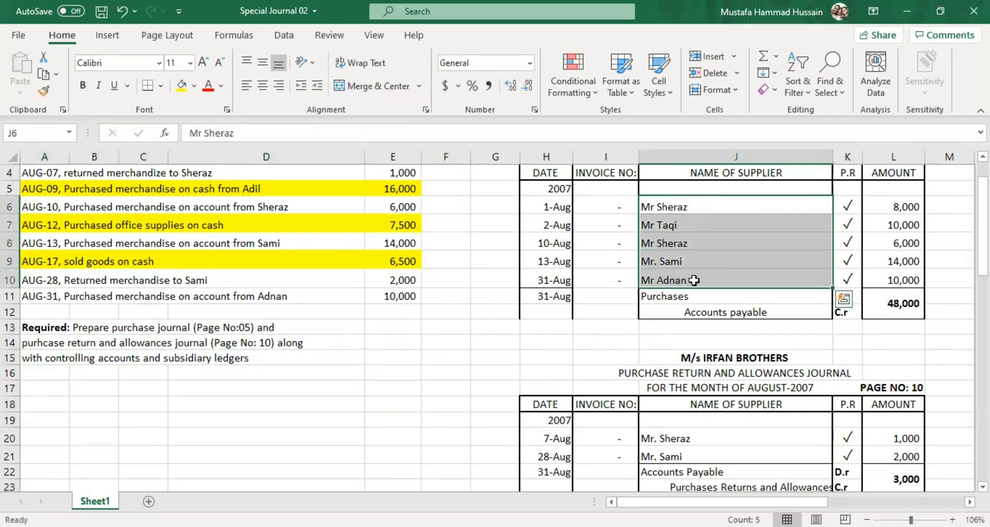
pyautogui.click(275, 353)
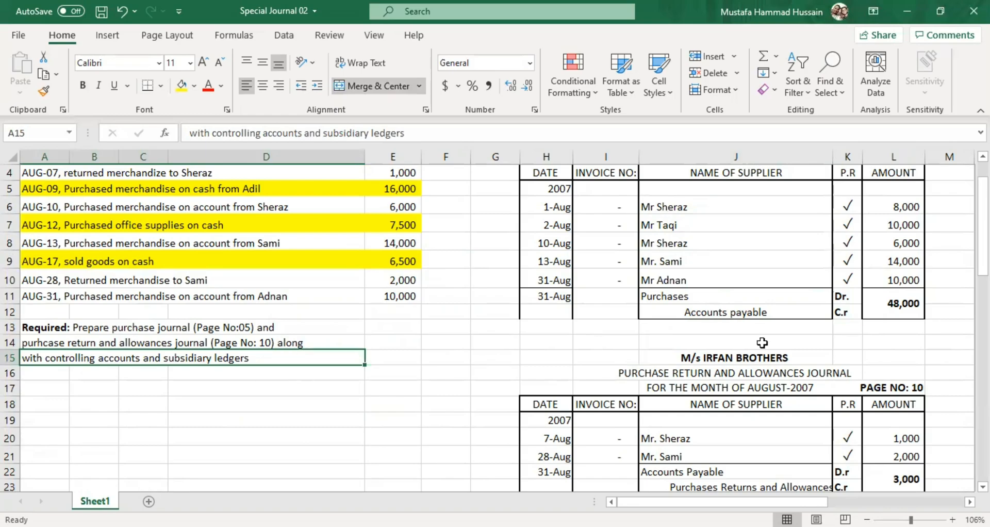
# Step: Look through the suppliers' subsidiary ledger tables down to the Schedule of Accounts Payable
pyautogui.scroll(-3, 788, 333)
pyautogui.scroll(-4, 788, 332)
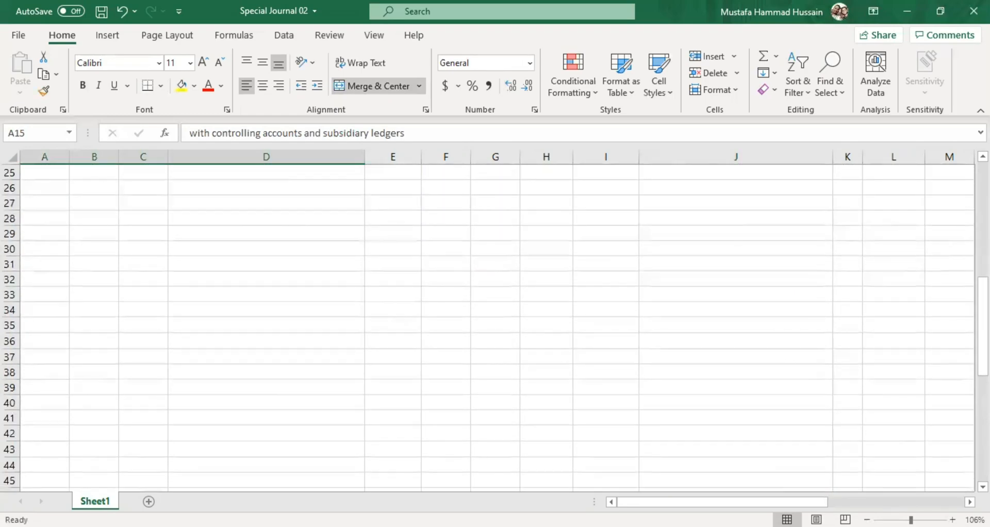
pyautogui.moveTo(797, 497); pyautogui.dragTo(934, 491)
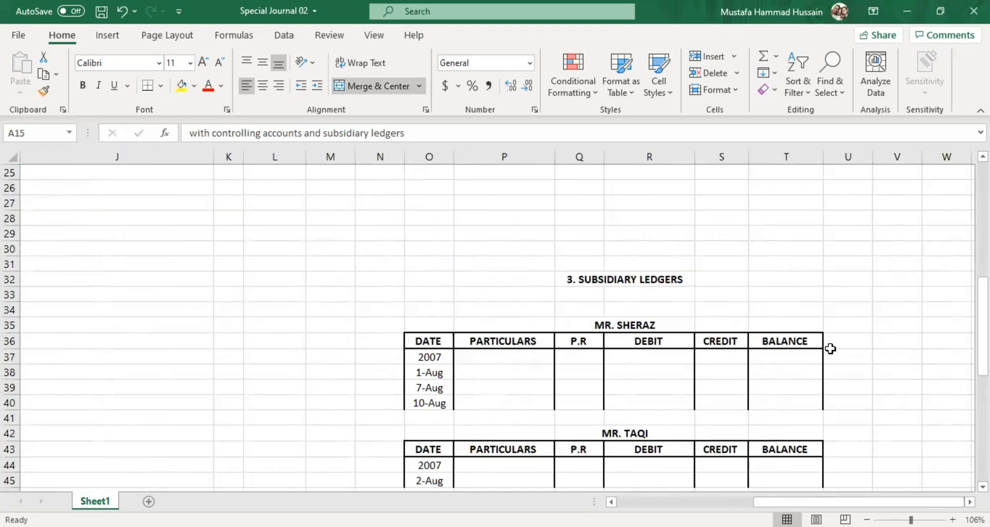
pyautogui.scroll(-3, 829, 347)
pyautogui.scroll(-5, 830, 349)
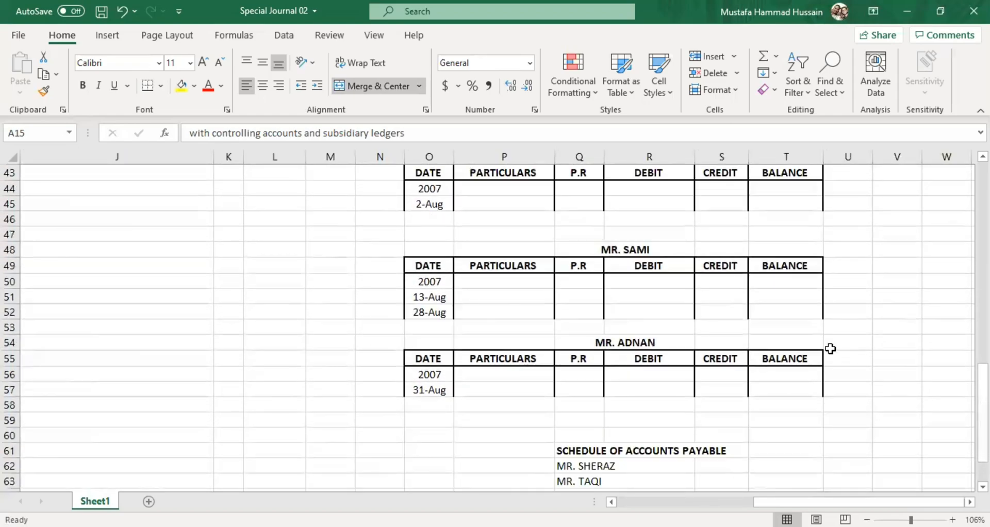
pyautogui.scroll(3, 828, 349)
pyautogui.scroll(4, 829, 348)
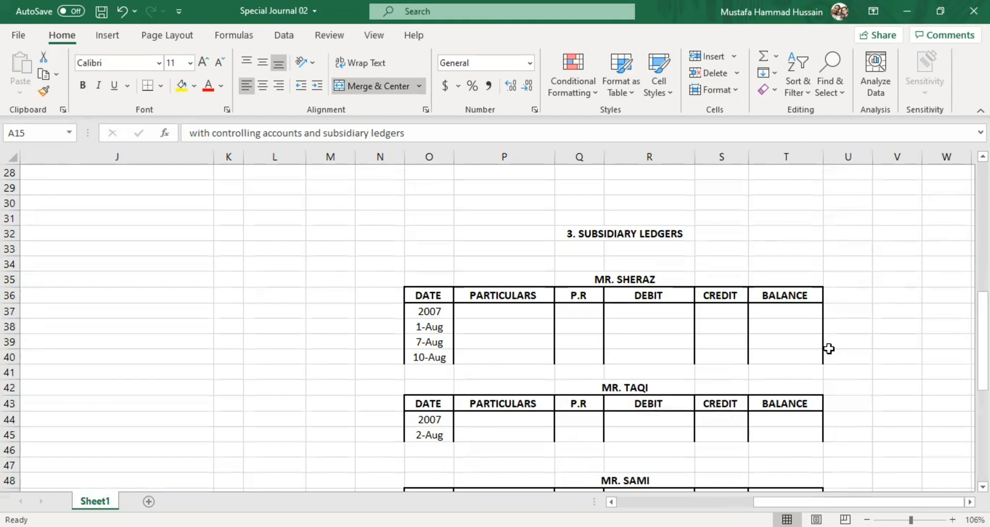
pyautogui.scroll(-3, 828, 349)
pyautogui.scroll(2, 829, 348)
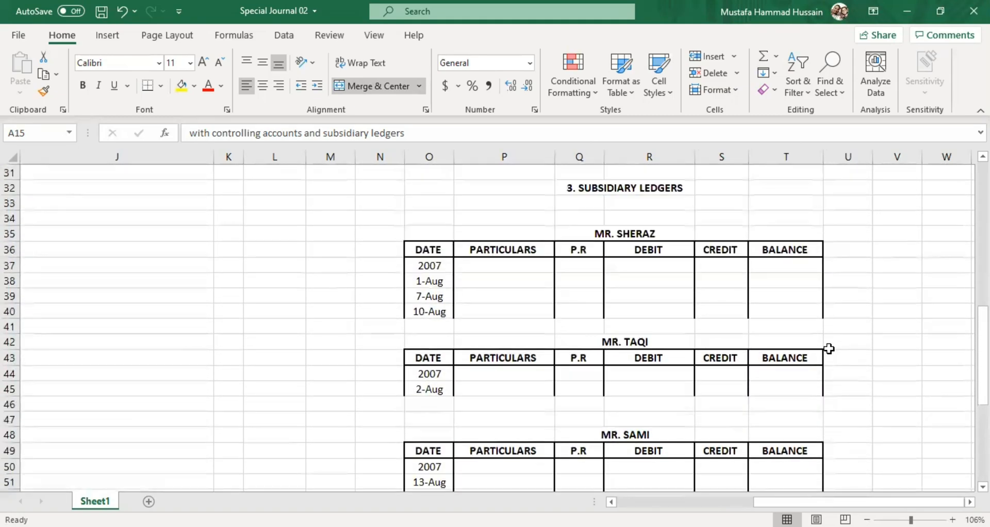
# Step: Add the note "SELF-BALANCING FORM" in cell R33 under the Subsidiary Ledgers heading
pyautogui.scroll(1, 828, 348)
pyautogui.doubleClick(629, 251)
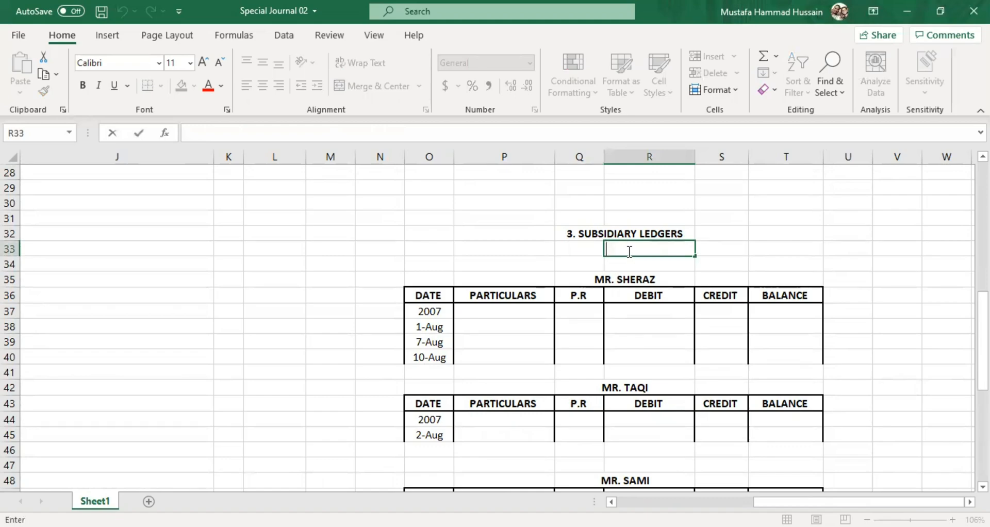
pyautogui.write('SELF-BALANCING FORM')
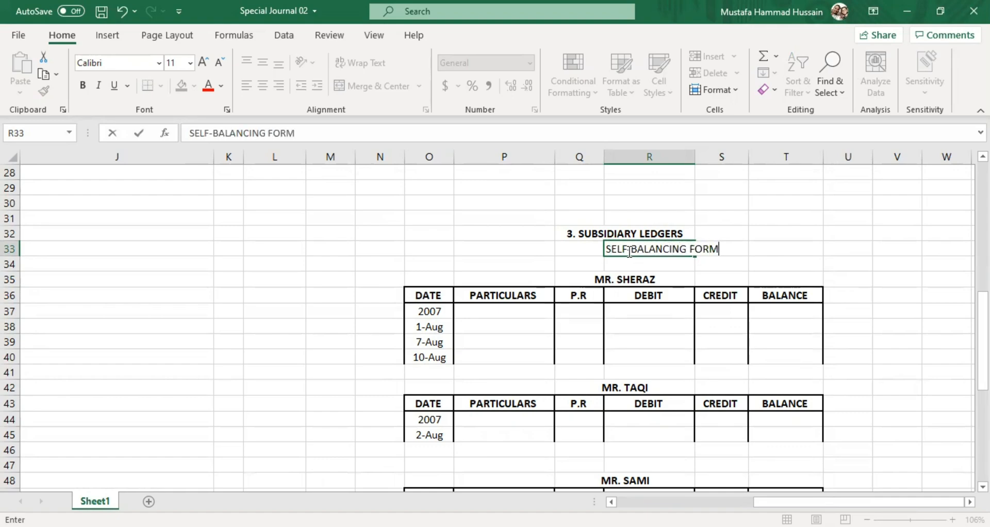
pyautogui.click(811, 261)
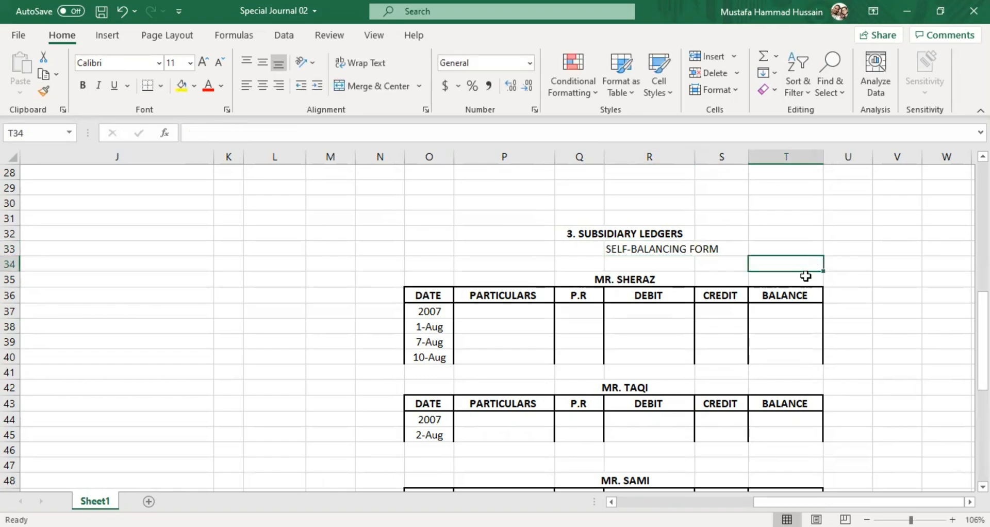
# Step: Revisit the requirement line that asks for controlling accounts and subsidiary ledgers
pyautogui.scroll(4, 786, 283)
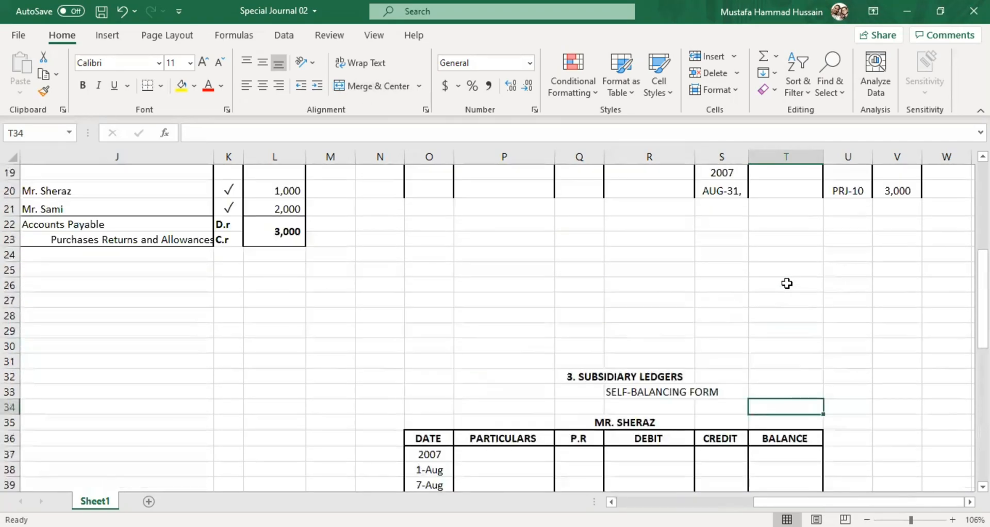
pyautogui.scroll(3, 753, 431)
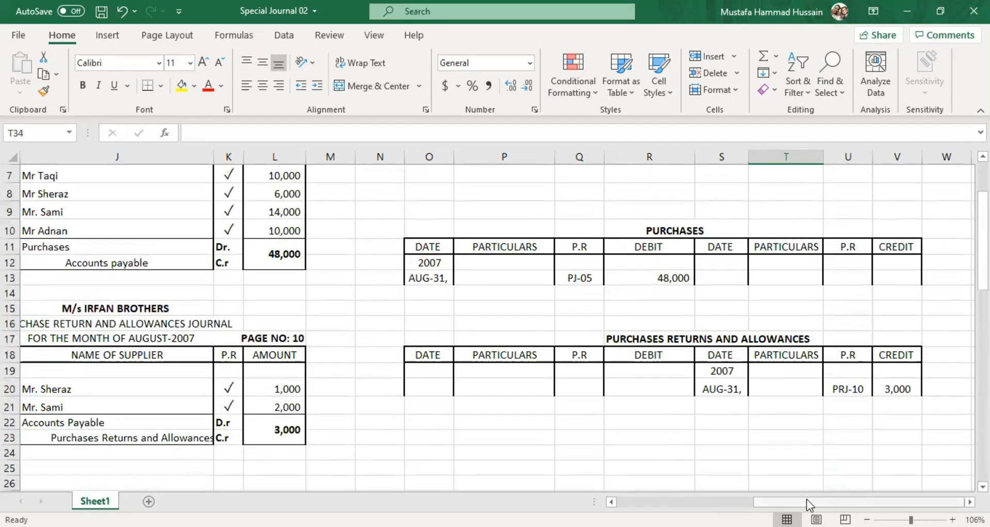
pyautogui.moveTo(806, 501); pyautogui.dragTo(676, 501)
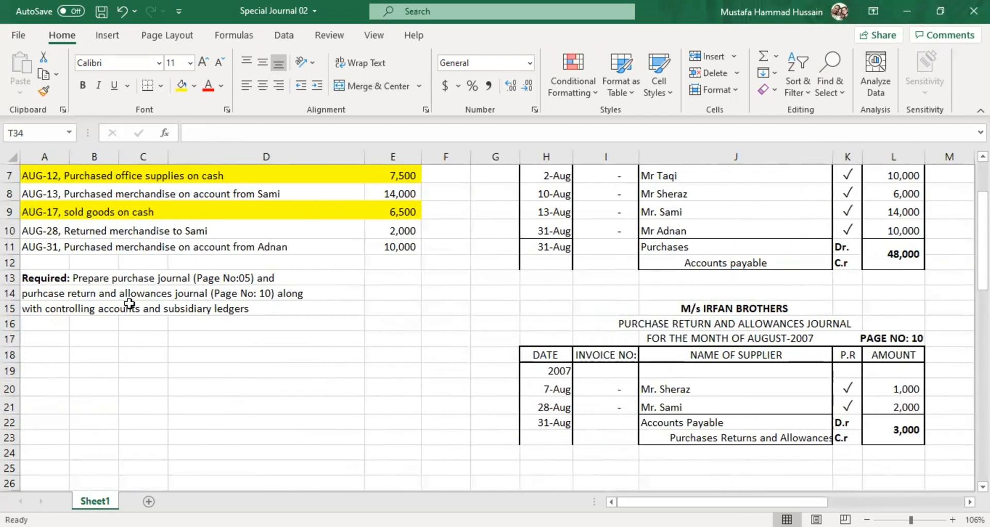
pyautogui.click(66, 310)
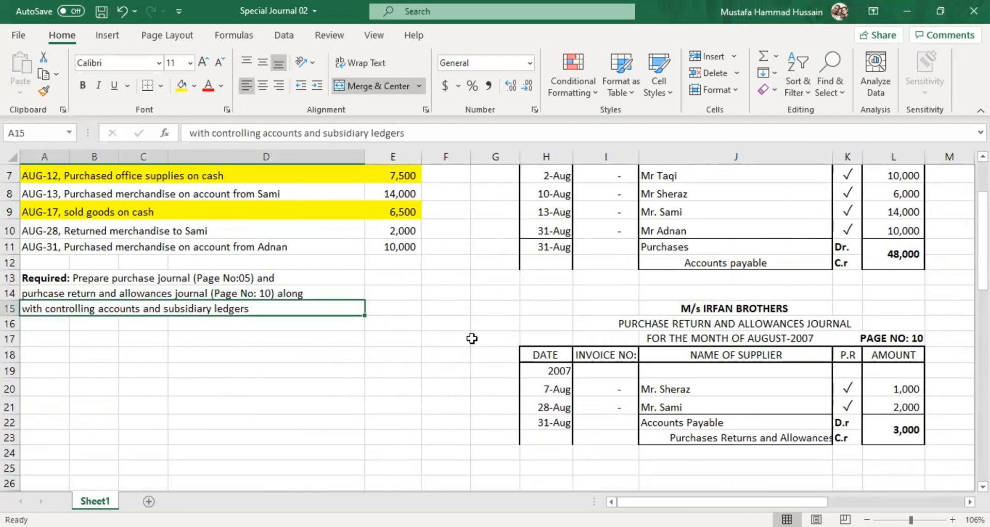
# Step: Review the purchase journal and the purchase return journal, including the Purchases and Accounts payable closing lines of the purchase journal
pyautogui.moveTo(707, 499); pyautogui.dragTo(767, 500)
pyautogui.scroll(2, 383, 322)
pyautogui.click(351, 238)
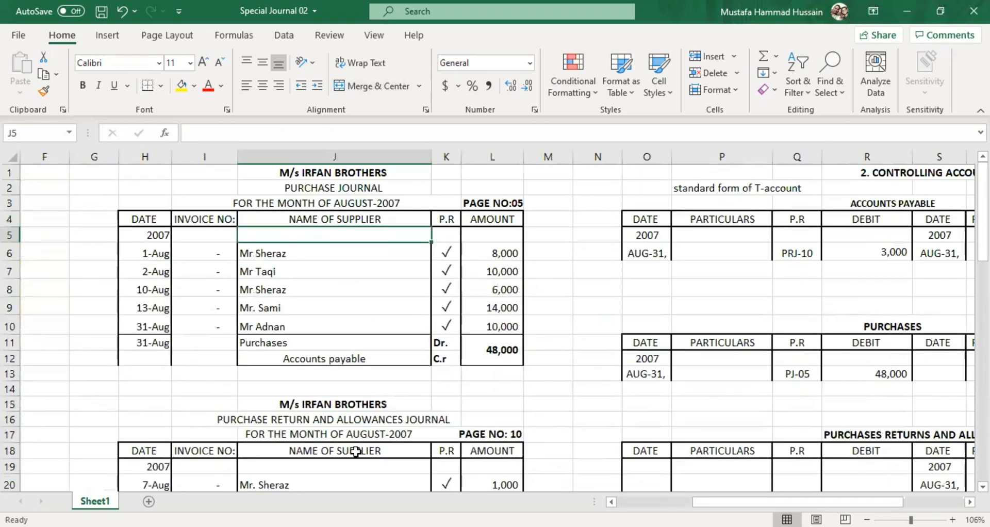
pyautogui.scroll(-1, 354, 452)
pyautogui.click(353, 453)
pyautogui.scroll(1, 351, 430)
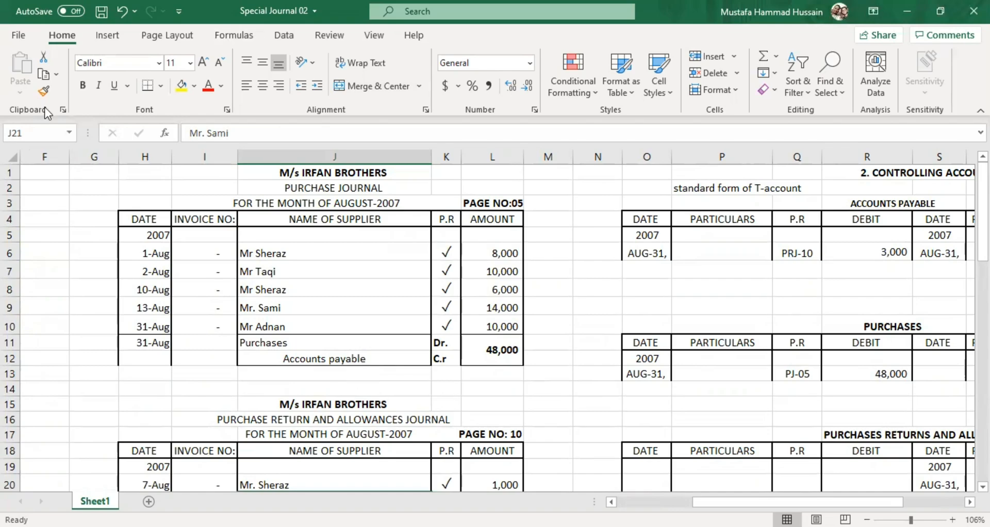
pyautogui.click(143, 228)
pyautogui.moveTo(159, 258); pyautogui.dragTo(504, 487)
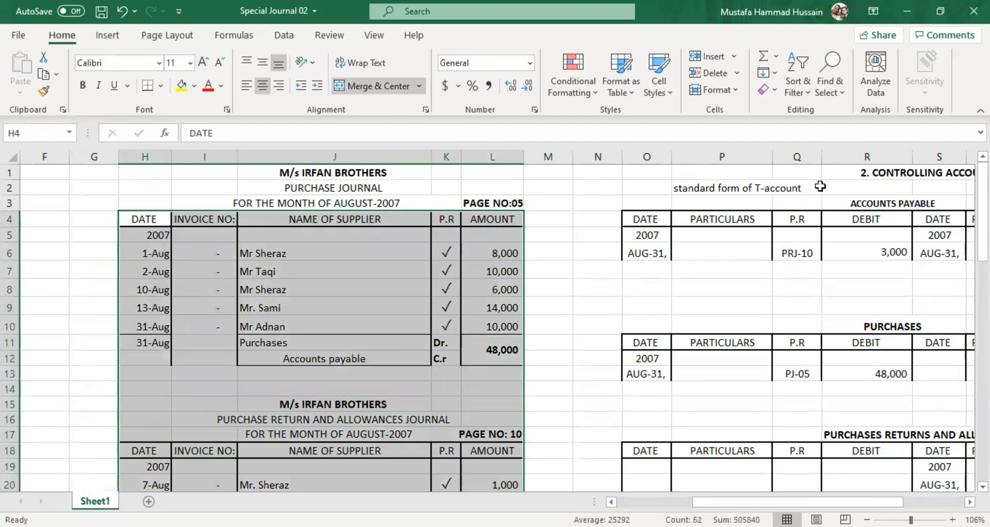
pyautogui.click(811, 189)
pyautogui.click(301, 336)
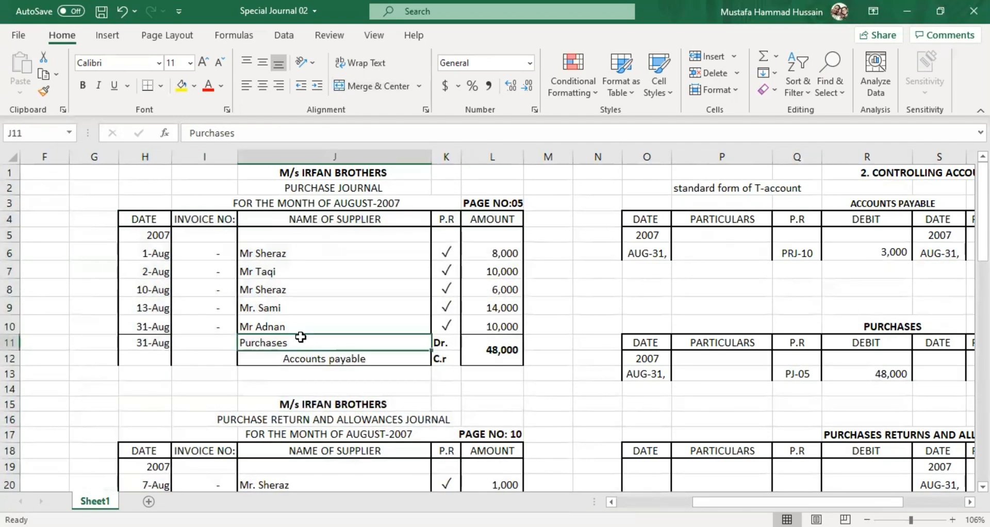
pyautogui.click(317, 357)
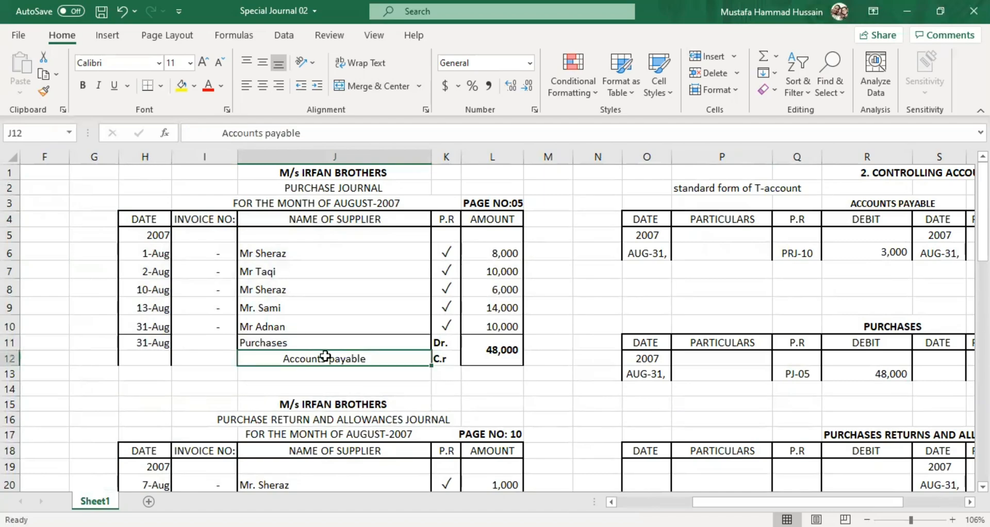
# Step: Compare the Subsidiary Ledgers section with the supplier names listed in J6:J10 of the purchase journal
pyautogui.scroll(-9, 325, 356)
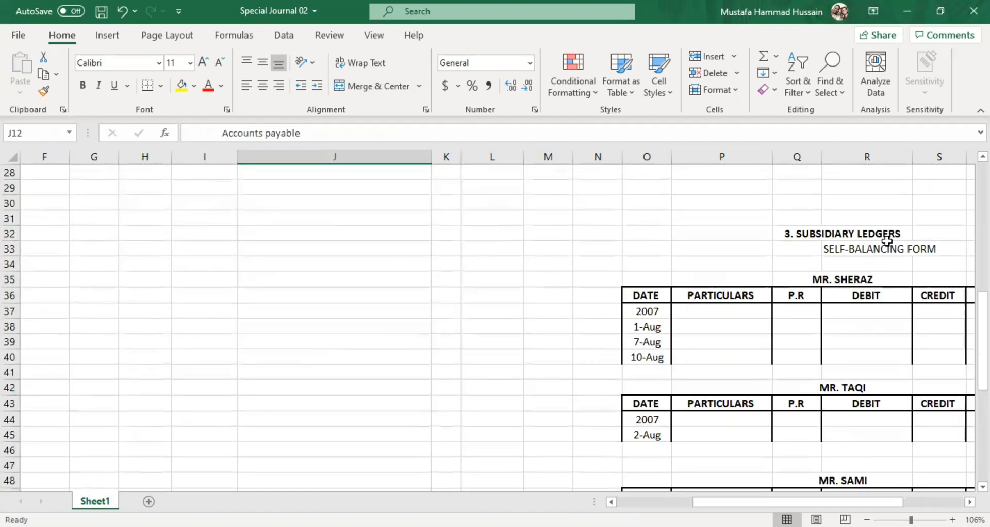
pyautogui.scroll(9, 515, 305)
pyautogui.moveTo(273, 253); pyautogui.dragTo(292, 319)
pyautogui.moveTo(282, 250); pyautogui.dragTo(294, 326)
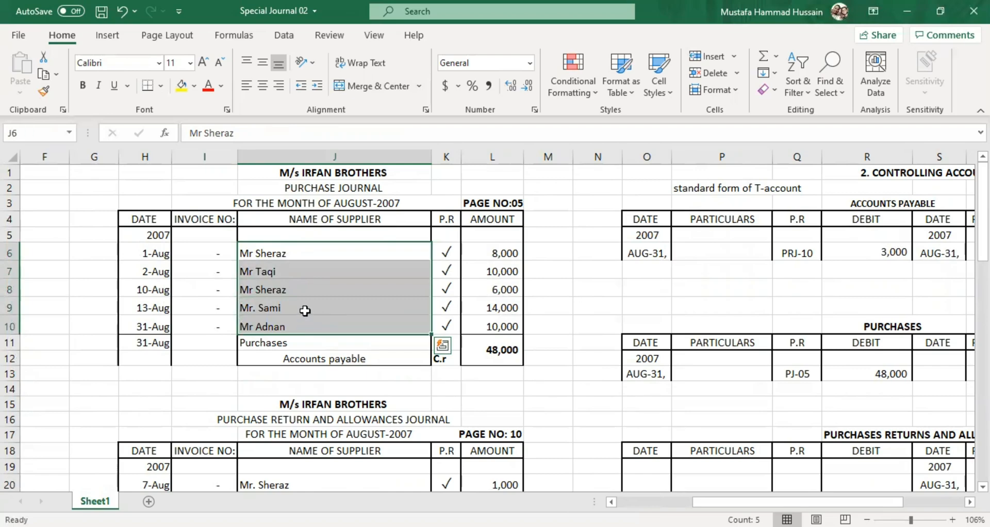
pyautogui.moveTo(287, 250); pyautogui.dragTo(380, 268)
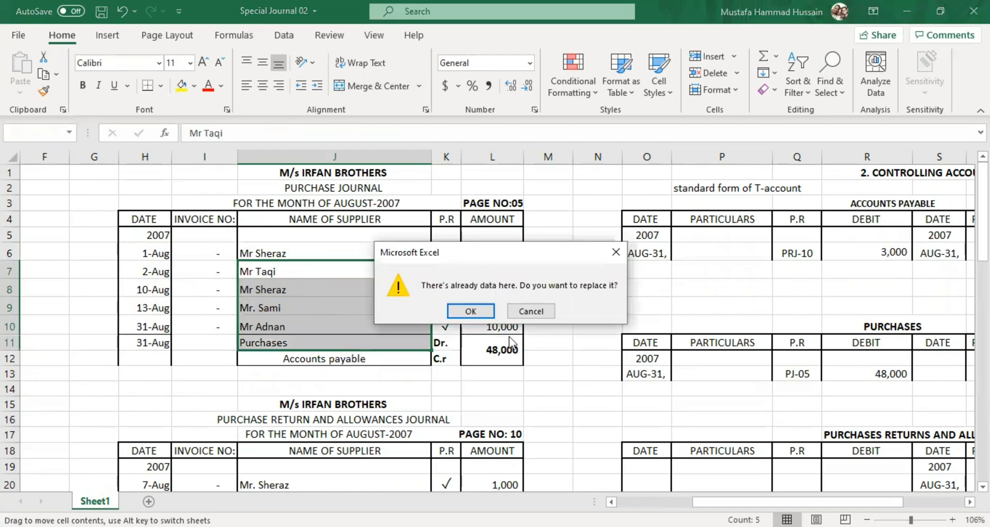
pyautogui.click(524, 311)
pyautogui.scroll(-1, 524, 313)
pyautogui.scroll(-1, 577, 319)
pyautogui.click(577, 320)
pyautogui.scroll(2, 577, 319)
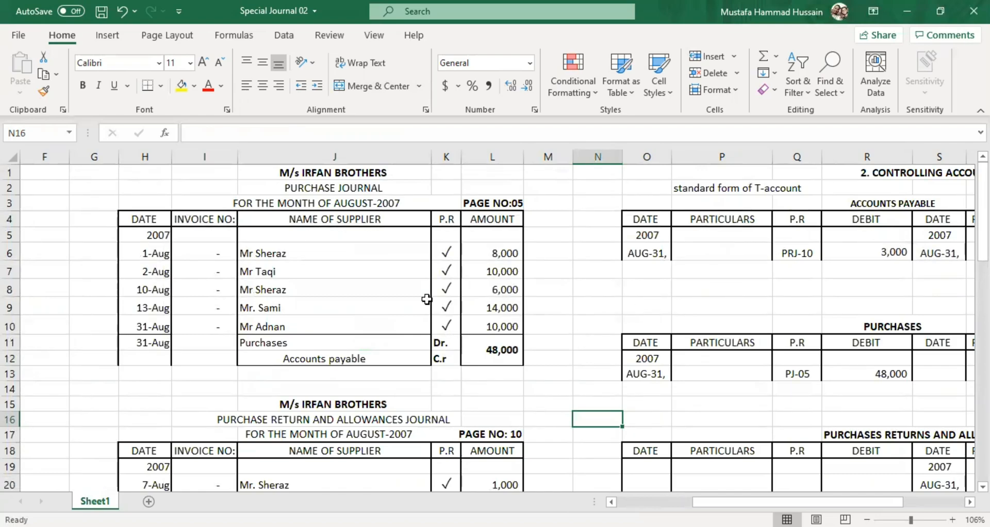
# Step: Match the NAME OF SUPPLIER column of the purchase journal, starting with its 1-Aug supplier, to that supplier's subsidiary ledger heading
pyautogui.scroll(-7, 280, 256)
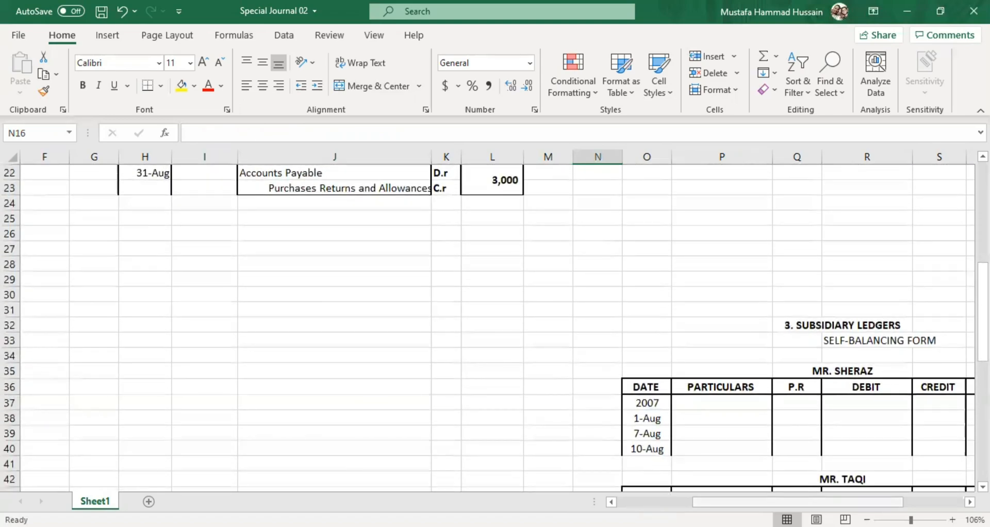
pyautogui.moveTo(722, 502); pyautogui.dragTo(688, 497)
pyautogui.scroll(7, 230, 365)
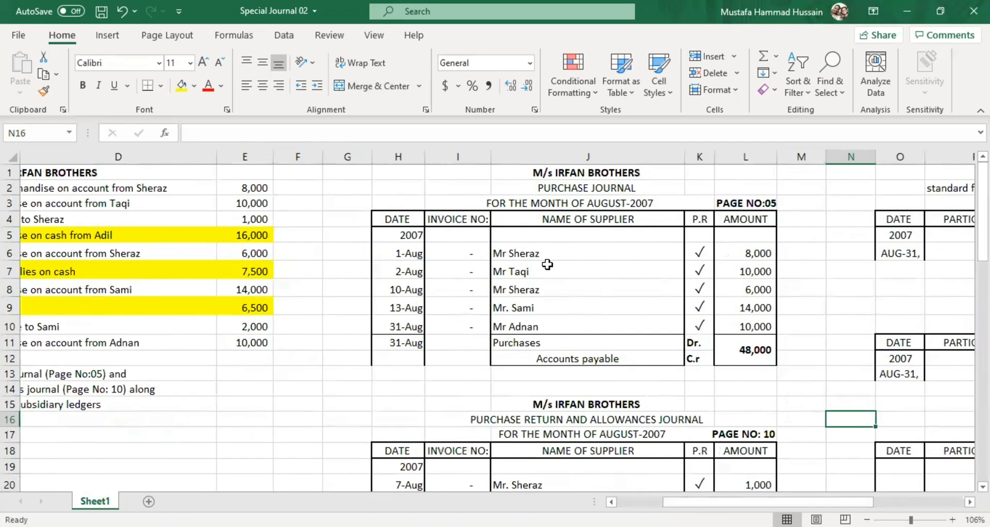
pyautogui.click(580, 238)
pyautogui.click(580, 252)
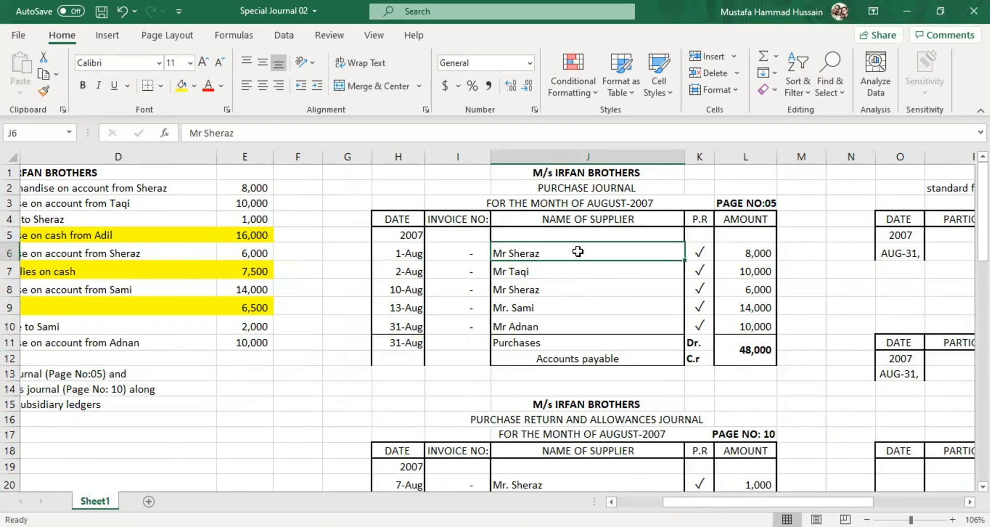
pyautogui.click(577, 219)
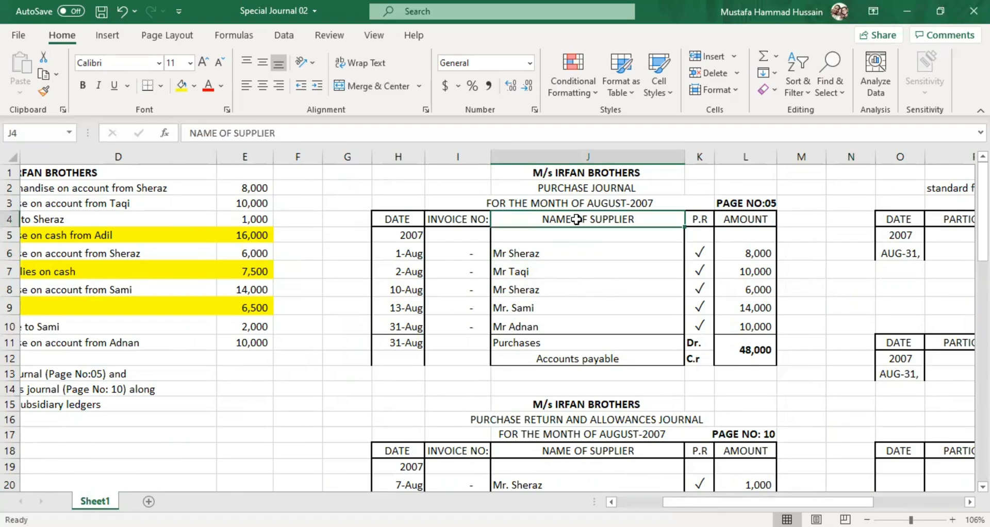
pyautogui.click(527, 251)
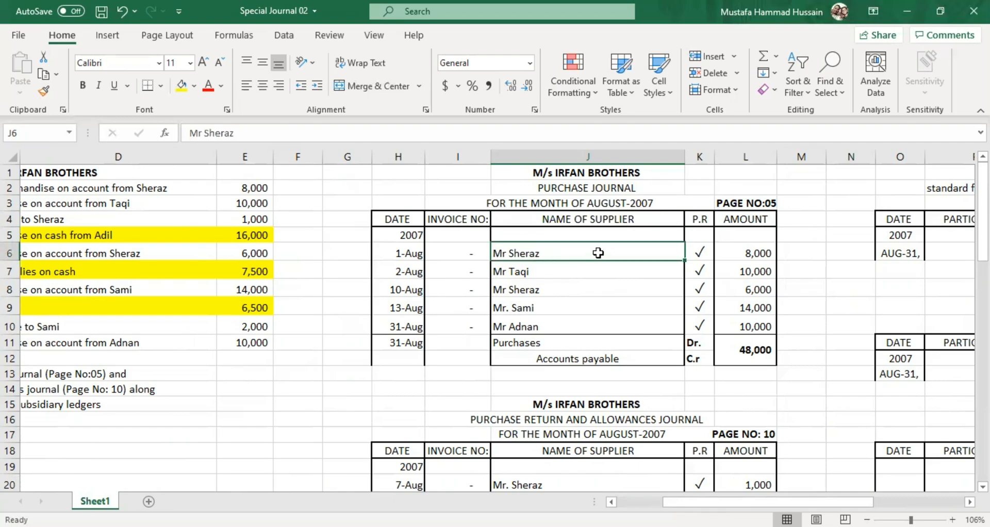
pyautogui.scroll(-8, 701, 294)
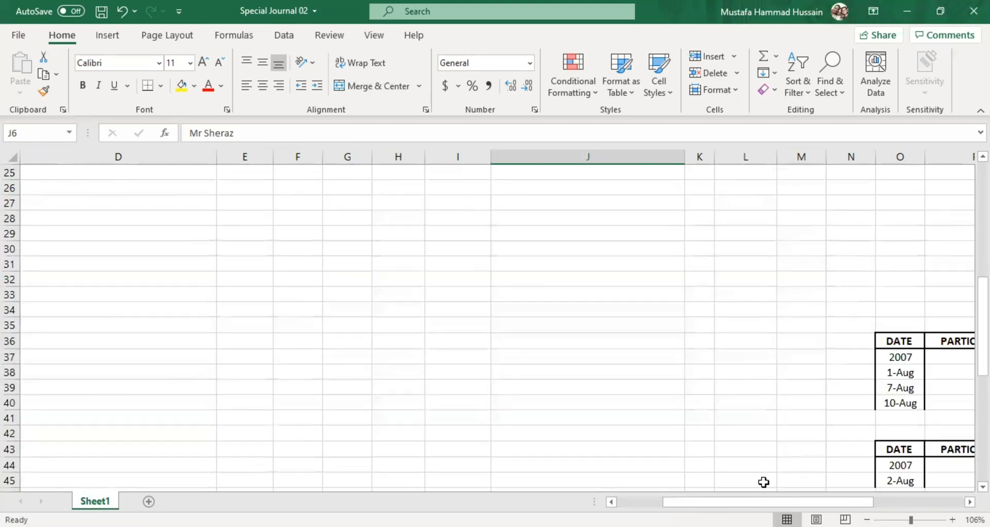
pyautogui.moveTo(774, 502); pyautogui.dragTo(867, 482)
pyautogui.click(658, 322)
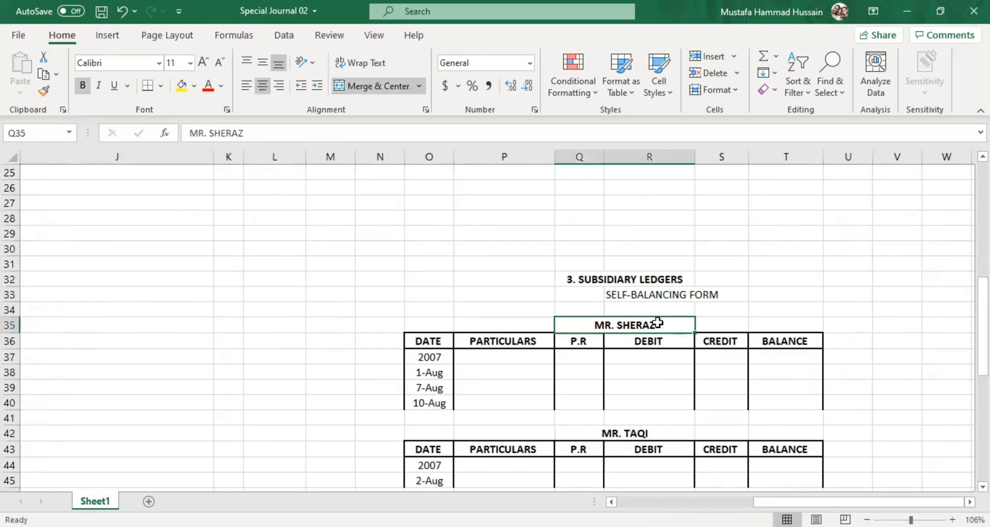
# Step: Trace the supplier, date and amount of the purchase journal's 1-Aug entry to the suppliers' subsidiary ledger tables
pyautogui.moveTo(829, 493); pyautogui.dragTo(708, 495)
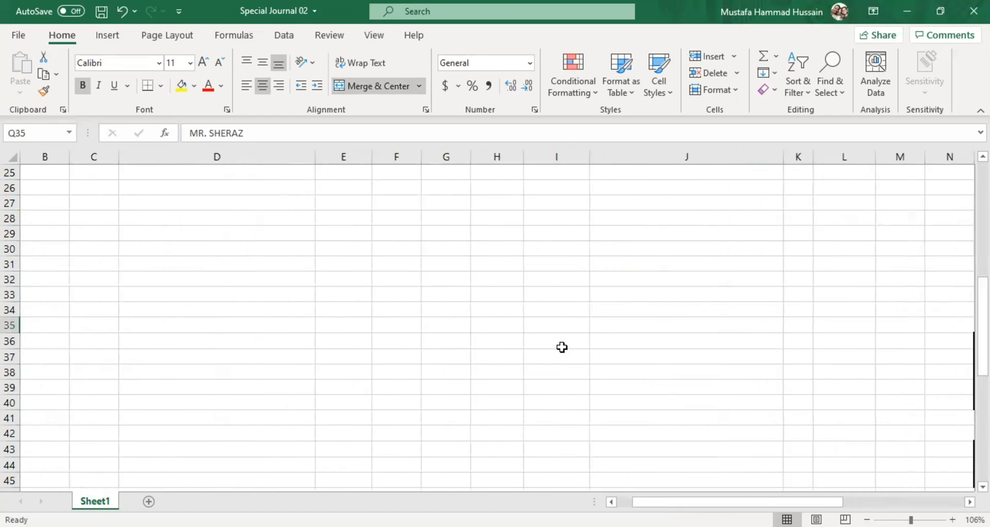
pyautogui.scroll(8, 562, 346)
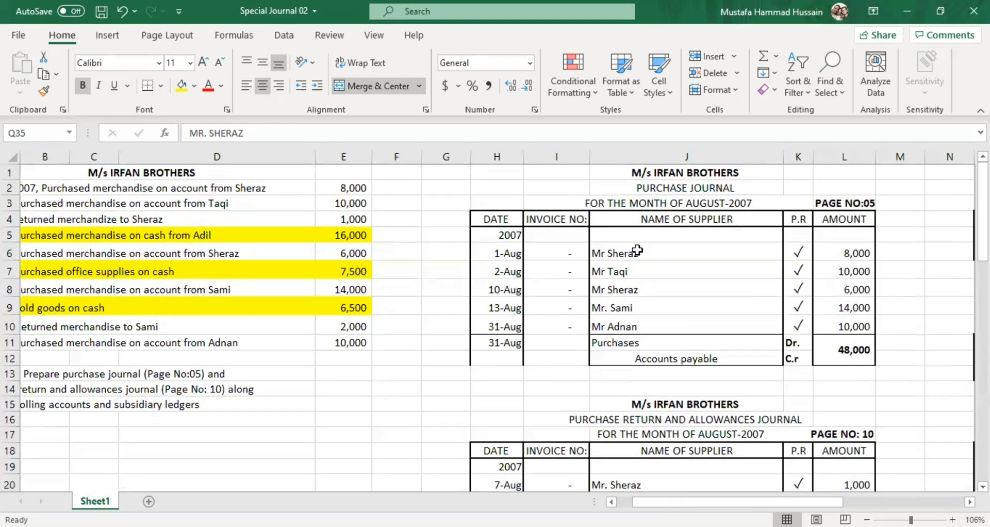
pyautogui.click(638, 250)
pyautogui.click(503, 250)
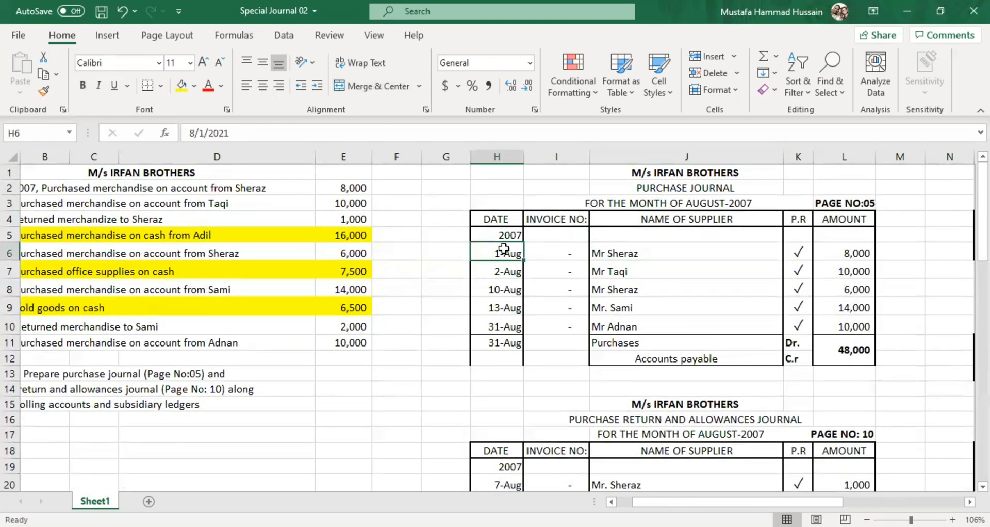
pyautogui.click(860, 254)
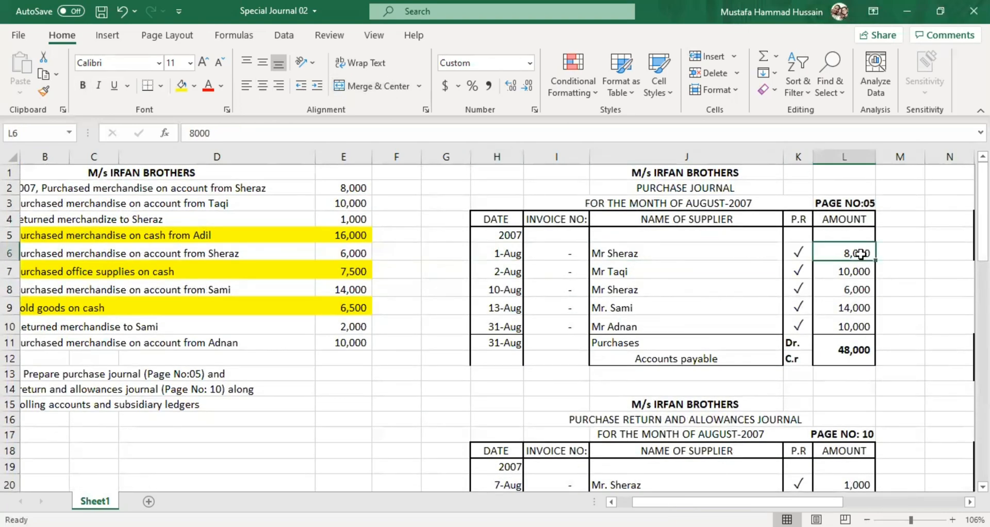
pyautogui.scroll(-7, 855, 258)
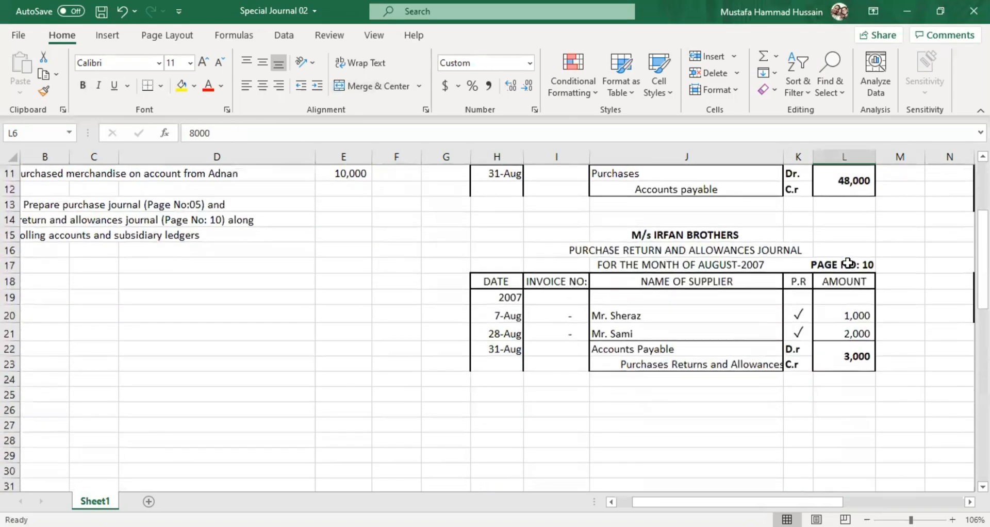
pyautogui.scroll(-8, 848, 262)
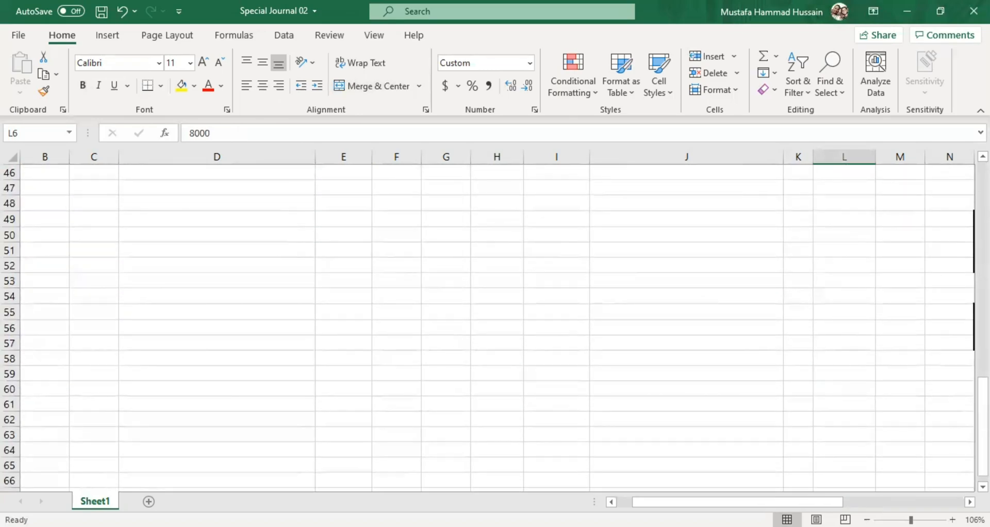
pyautogui.moveTo(830, 499); pyautogui.dragTo(880, 498)
pyautogui.scroll(1, 825, 381)
pyautogui.scroll(4, 799, 344)
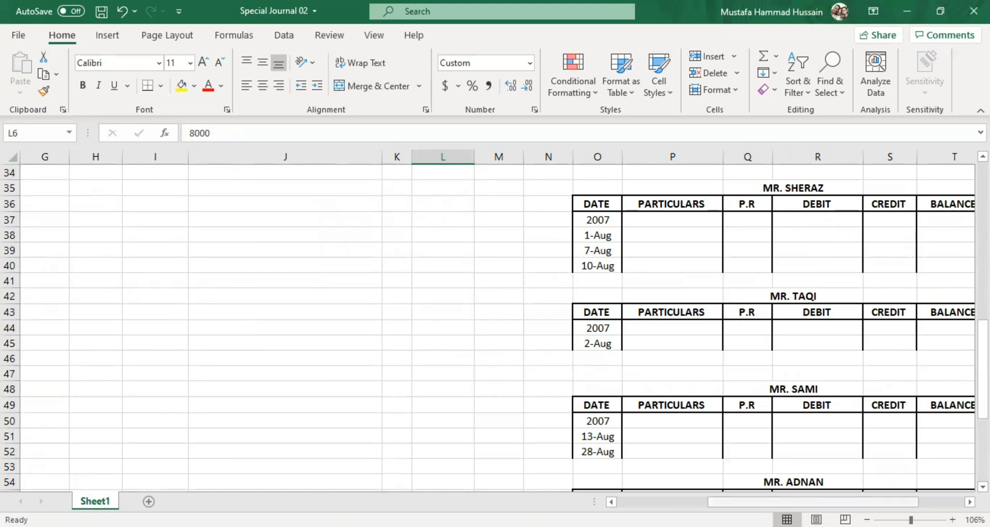
pyautogui.moveTo(797, 500); pyautogui.dragTo(838, 491)
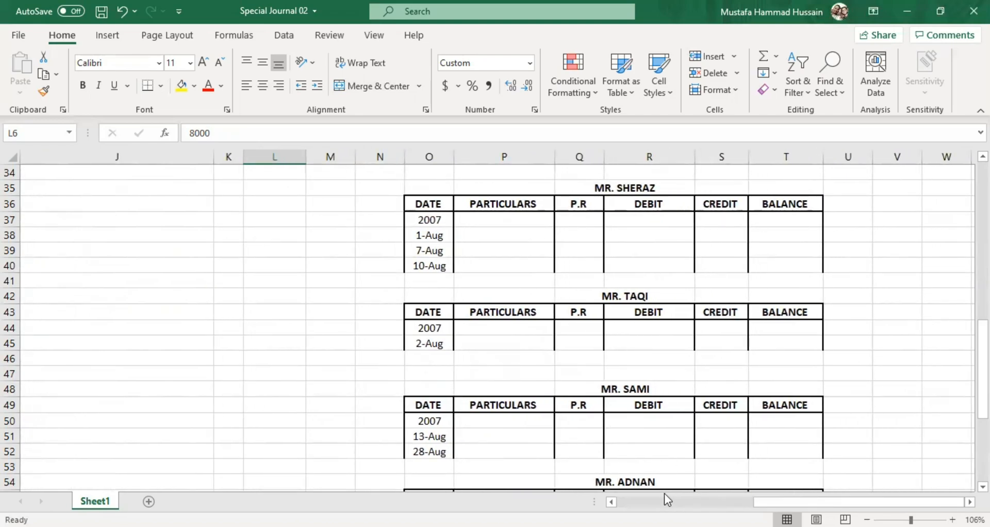
# Step: Check the 1-Aug supplier name in the purchase journal against the Accounts payable credit line
pyautogui.click(639, 500)
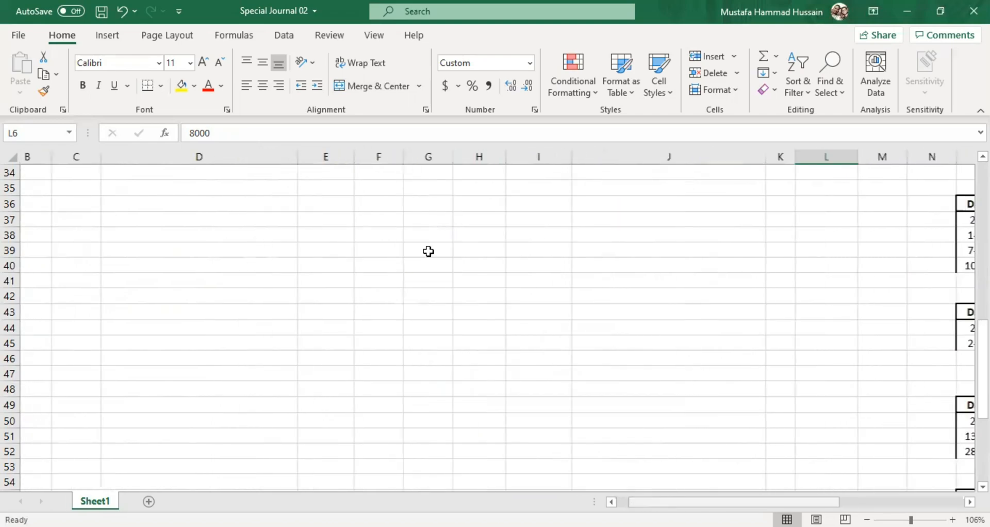
pyautogui.scroll(11, 427, 250)
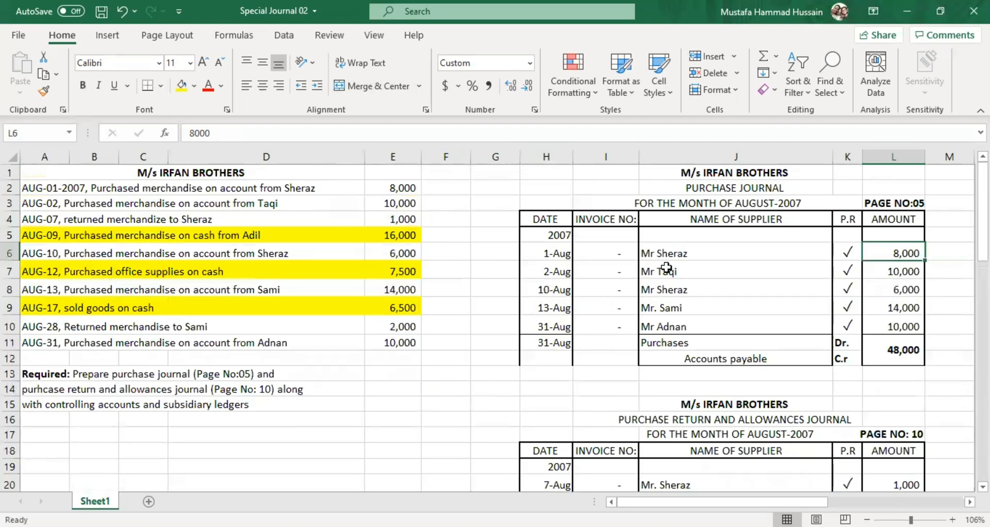
pyautogui.click(669, 256)
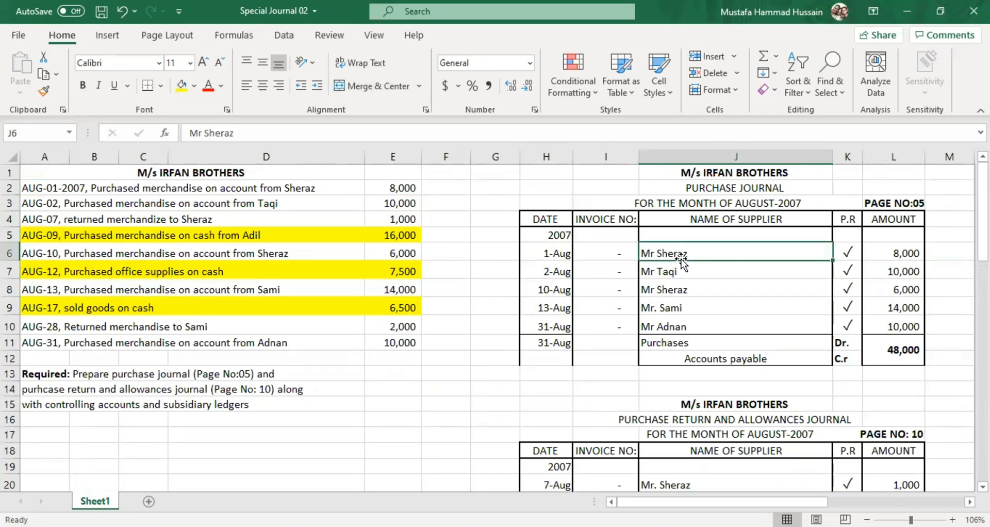
pyautogui.doubleClick(704, 253)
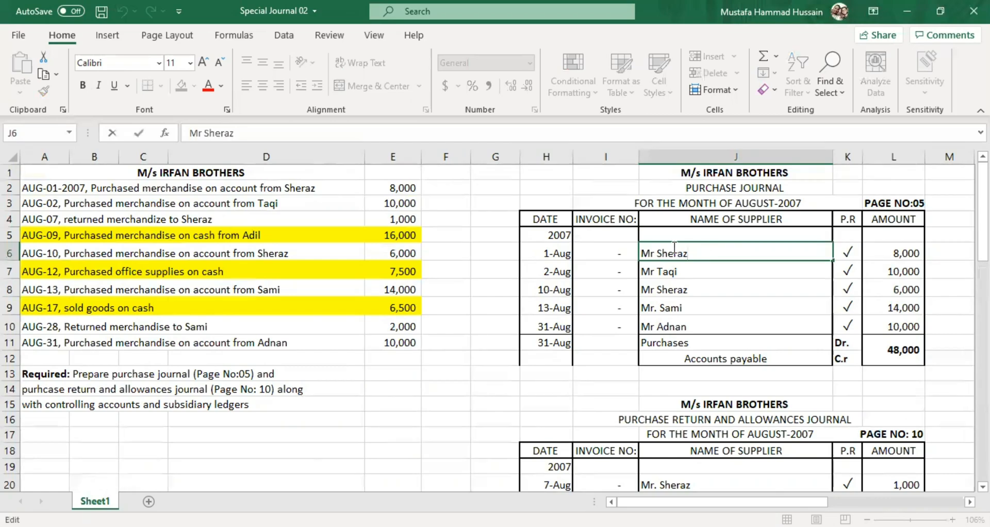
pyautogui.click(656, 254)
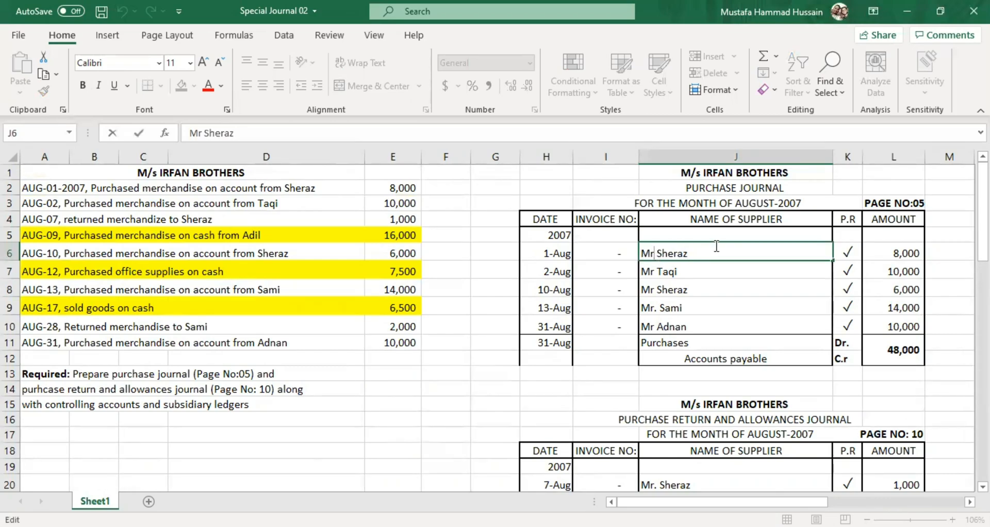
pyautogui.click(741, 356)
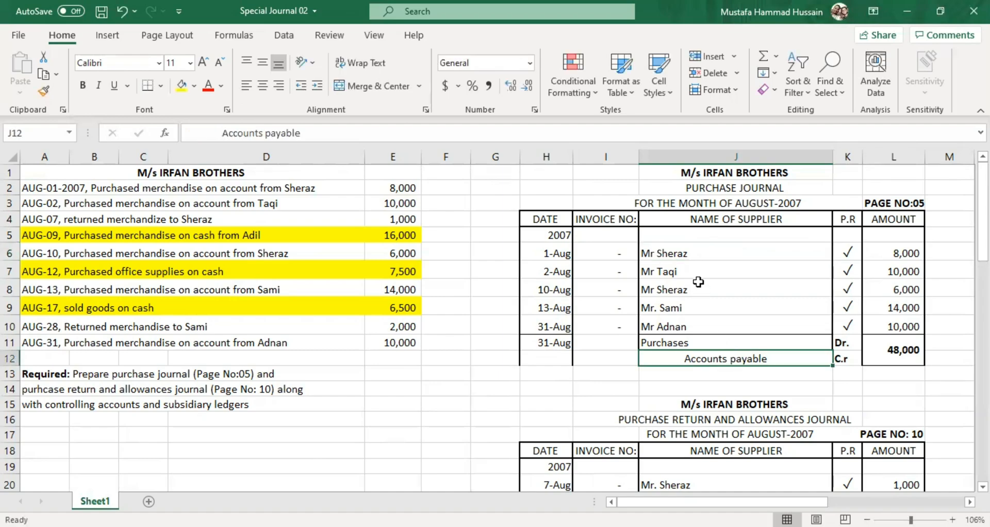
pyautogui.click(659, 251)
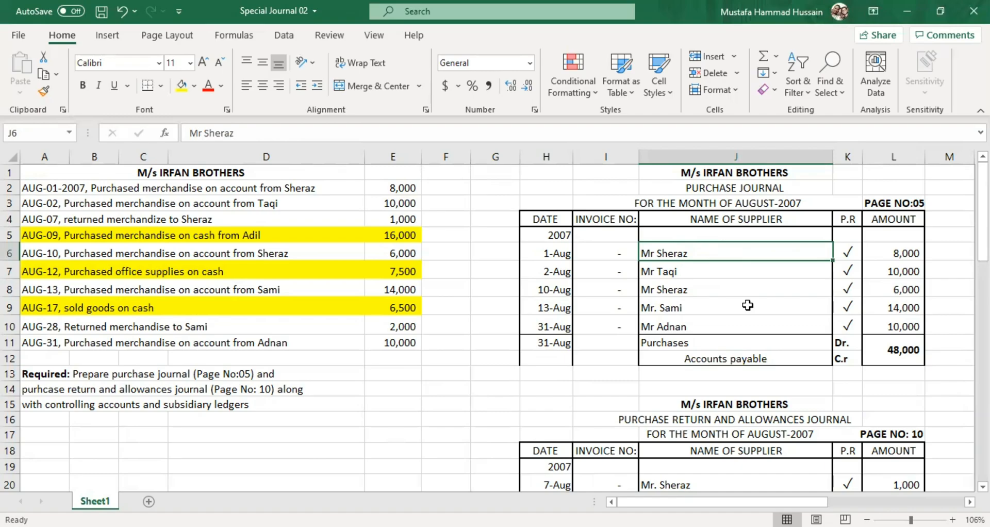
# Step: Compare the purchase return and allowances journal with the suppliers' subsidiary ledger tables
pyautogui.scroll(-4, 782, 347)
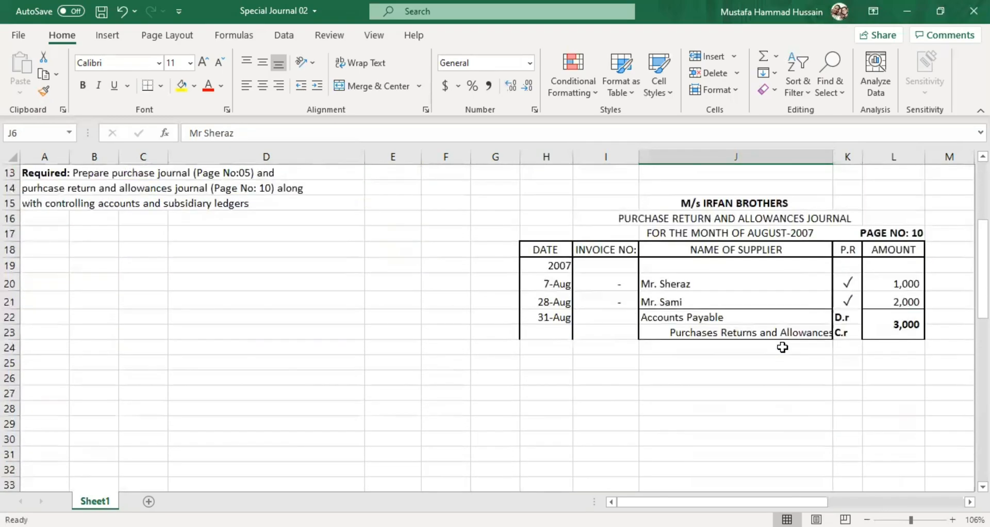
pyautogui.scroll(-8, 783, 347)
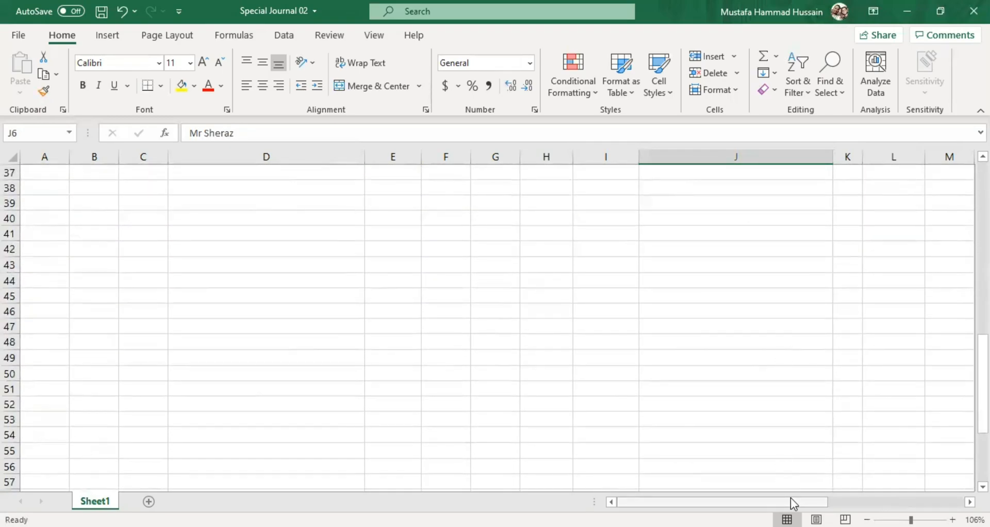
pyautogui.hscroll(7, 889, 499)
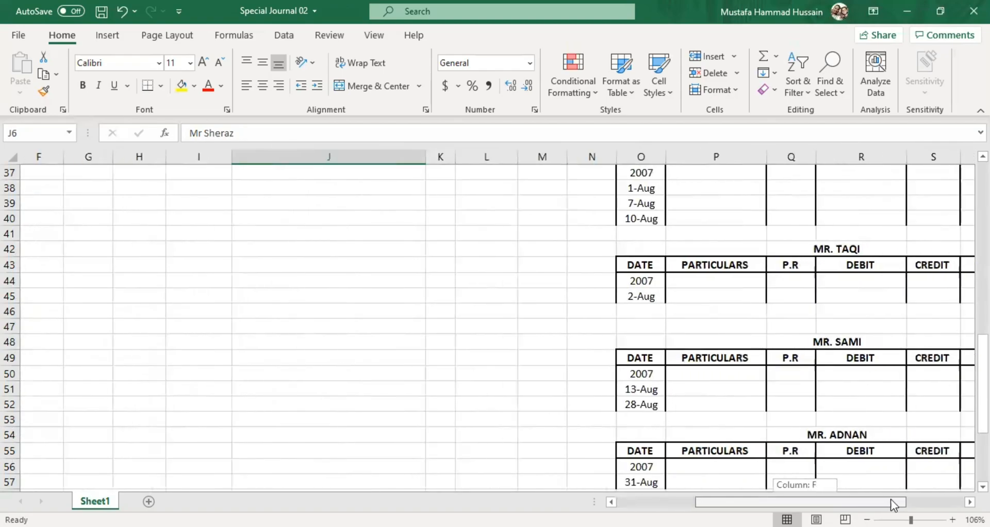
pyautogui.hscroll(-7, 873, 495)
pyautogui.scroll(3, 707, 320)
pyautogui.scroll(9, 707, 321)
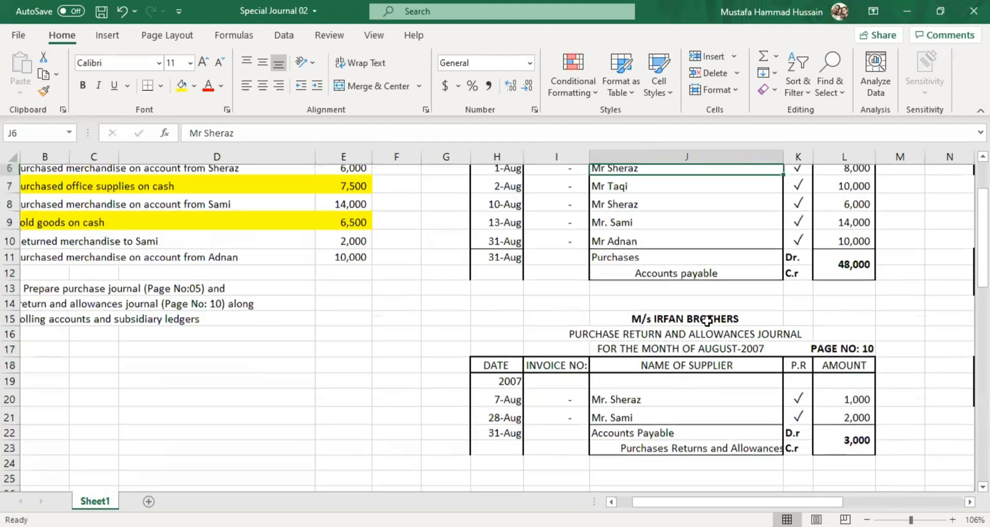
# Step: Post the 1-Aug purchase to the first supplier's subsidiary ledger as a credit of 8000 with posting reference PJ-05
pyautogui.click(857, 247)
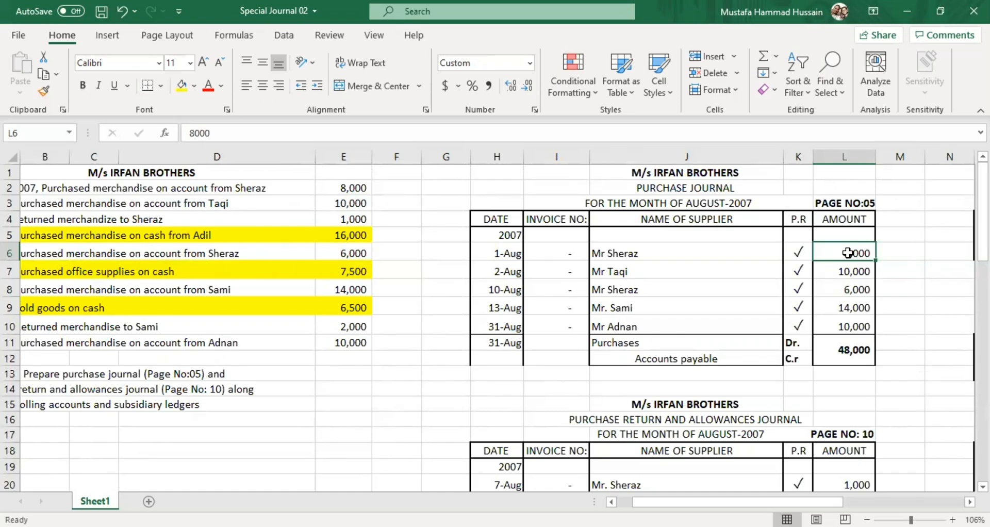
pyautogui.scroll(-8, 848, 253)
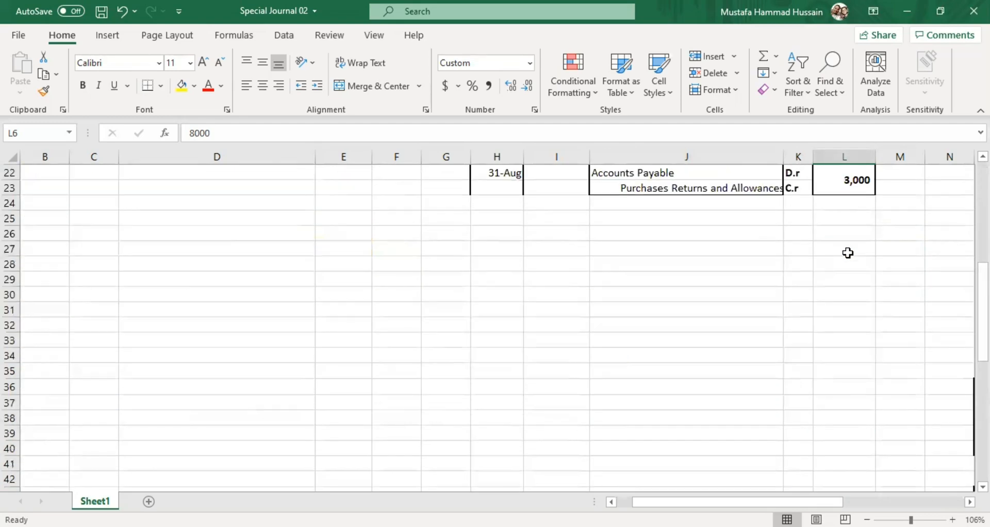
pyautogui.hscroll(10, 855, 494)
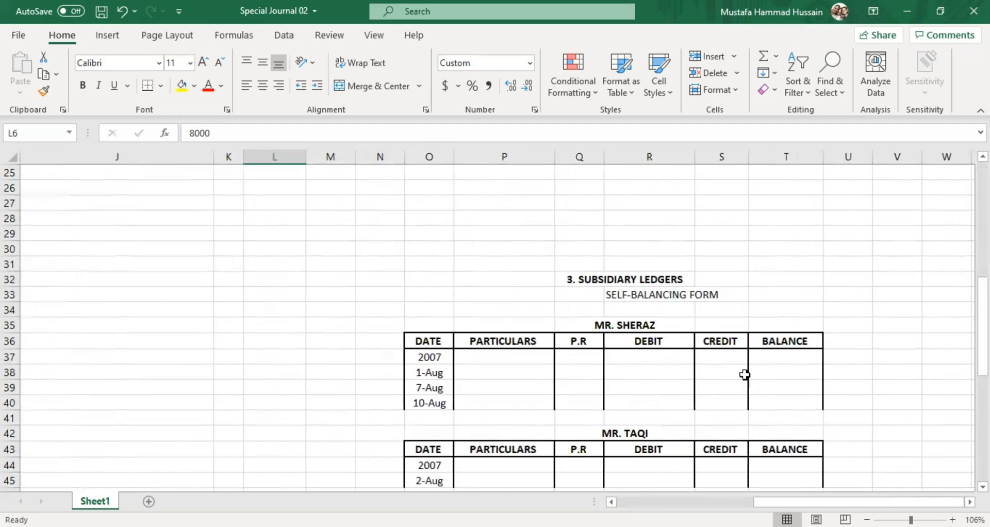
pyautogui.click(724, 371)
pyautogui.doubleClick(722, 370)
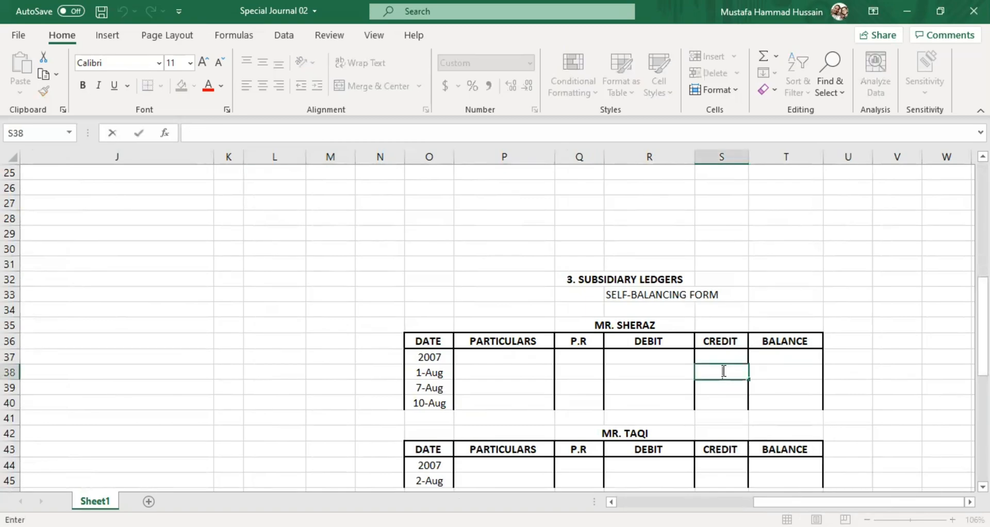
pyautogui.write('8000')
pyautogui.click(576, 375)
pyautogui.doubleClick(578, 374)
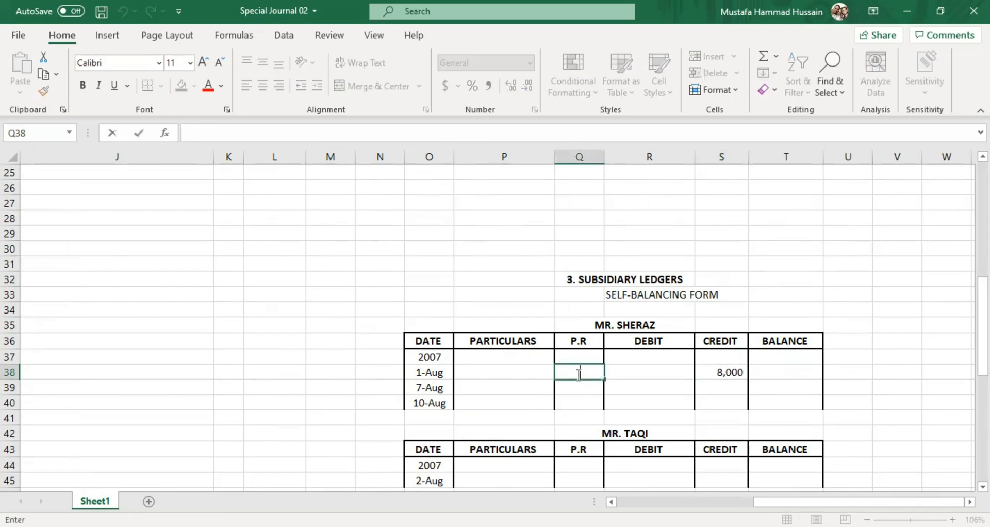
pyautogui.write('PJ-05')
pyautogui.click(649, 403)
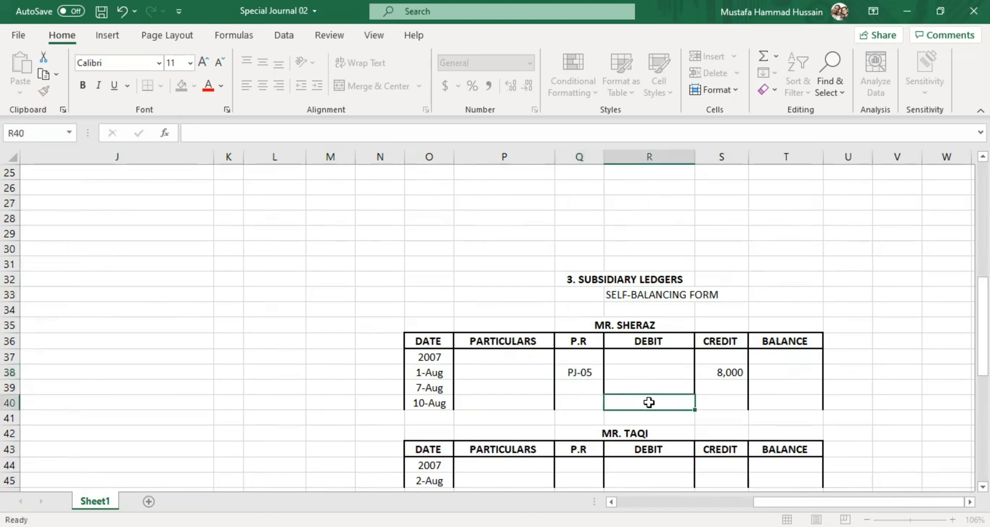
# Step: Check the posted 1-Aug credit against the supplier line and the Purchases and Accounts payable lines of the purchase journal
pyautogui.click(710, 378)
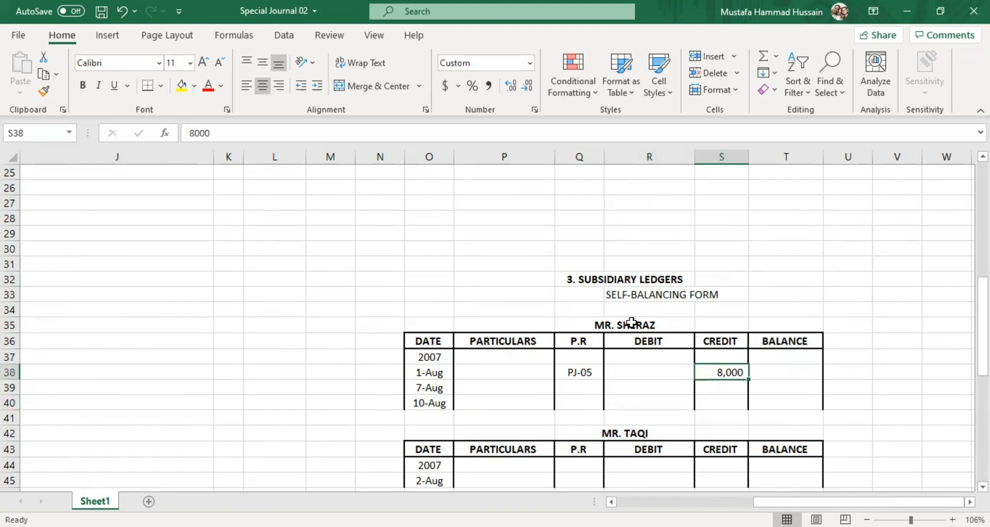
pyautogui.click(632, 324)
pyautogui.click(717, 368)
pyautogui.scroll(4, 718, 368)
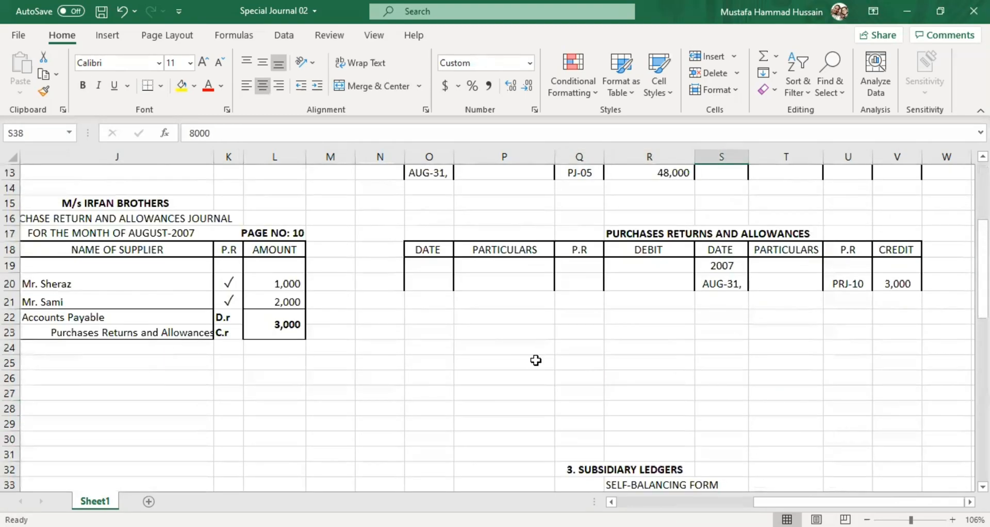
pyautogui.hscroll(-4, 513, 438)
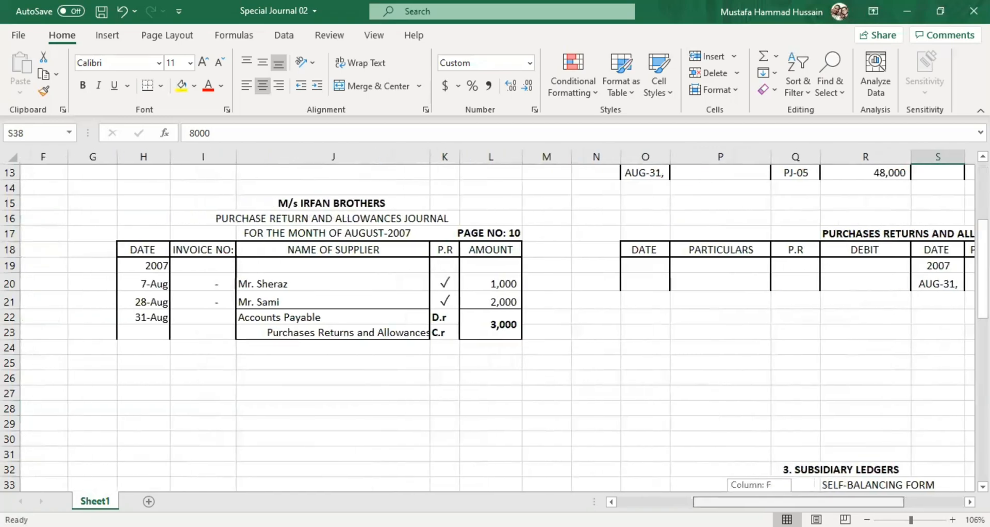
pyautogui.scroll(4, 416, 411)
pyautogui.click(256, 341)
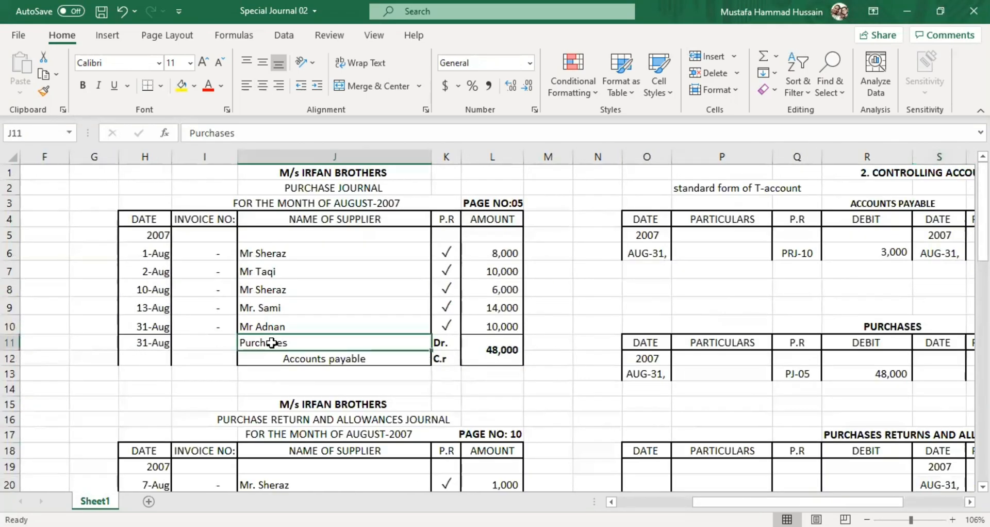
pyautogui.click(363, 360)
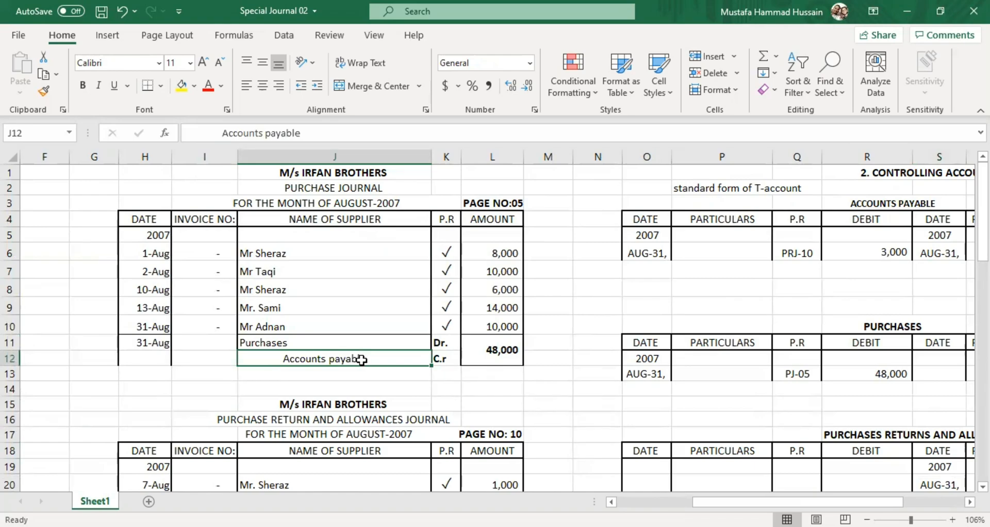
pyautogui.click(308, 253)
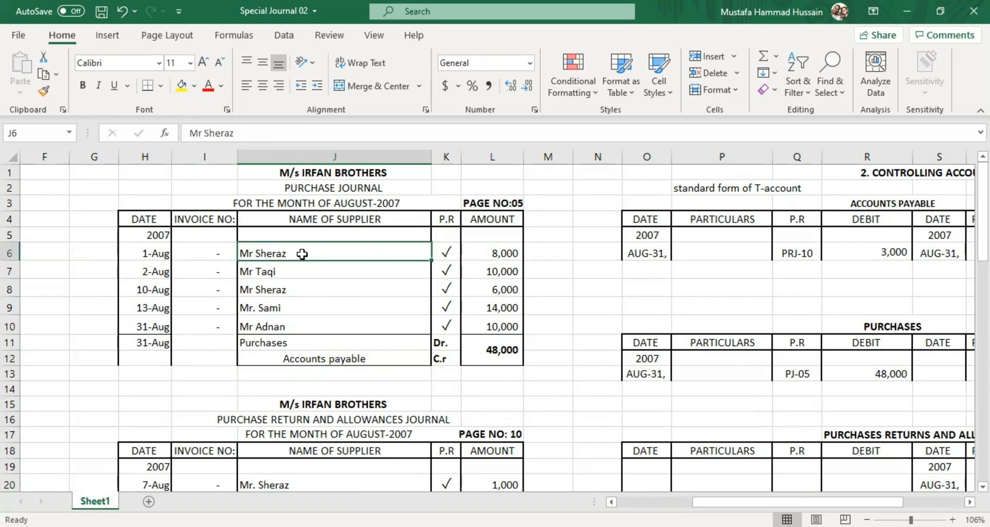
# Step: Review the first supplier's ledger heading together with the debit and credit cells of its 1-Aug row
pyautogui.scroll(-5, 673, 412)
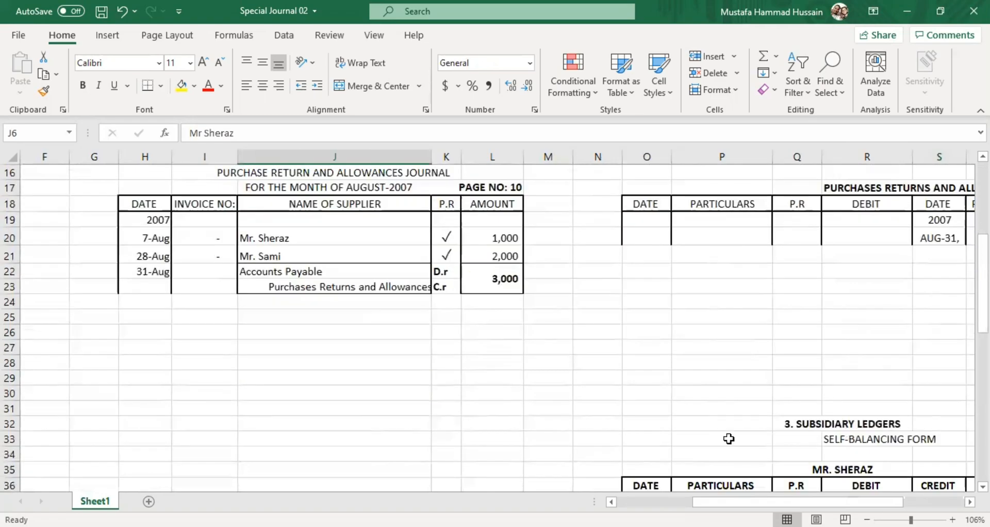
pyautogui.scroll(-4, 780, 407)
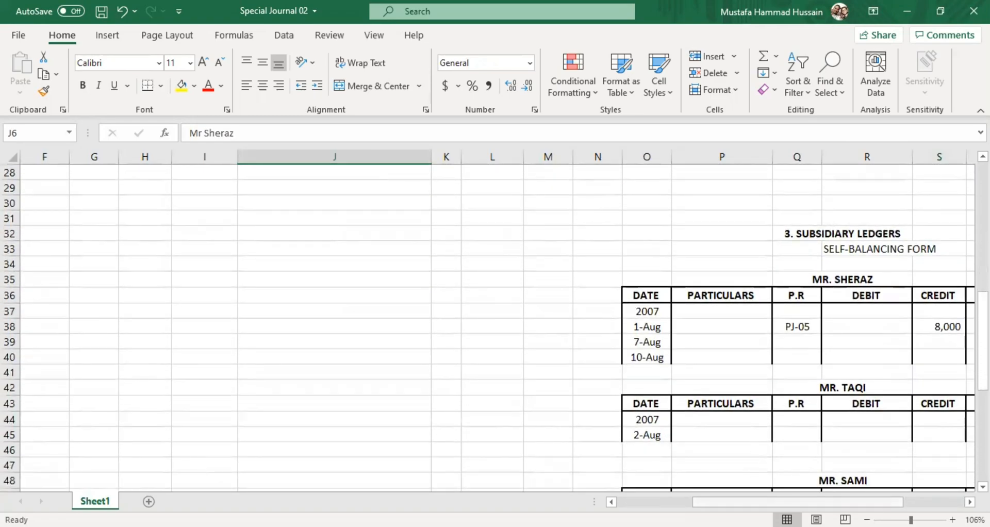
pyautogui.hscroll(4, 773, 289)
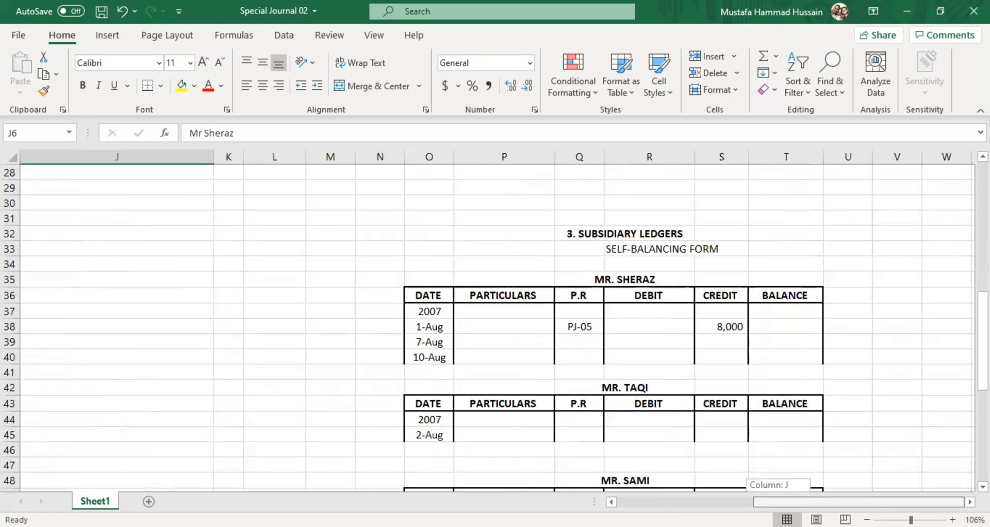
pyautogui.click(662, 325)
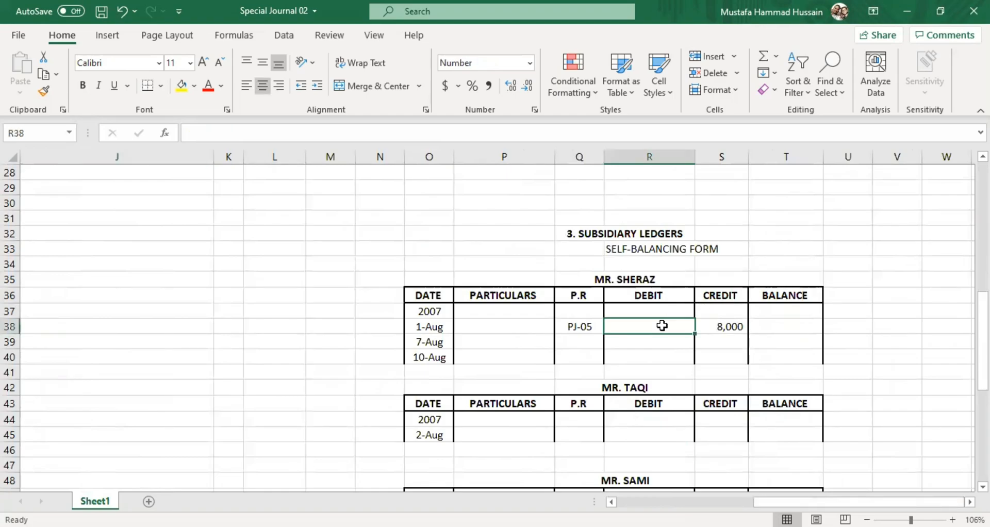
pyautogui.click(657, 279)
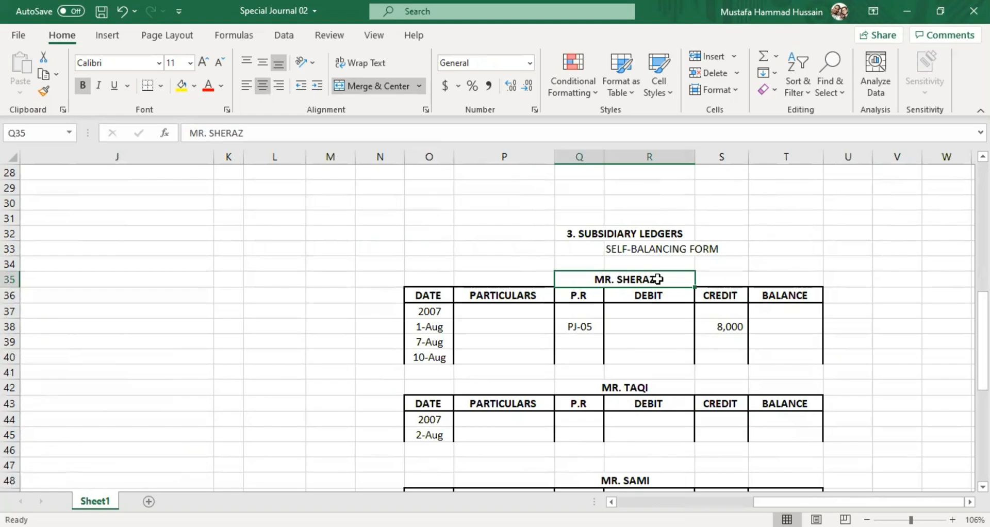
pyautogui.click(716, 328)
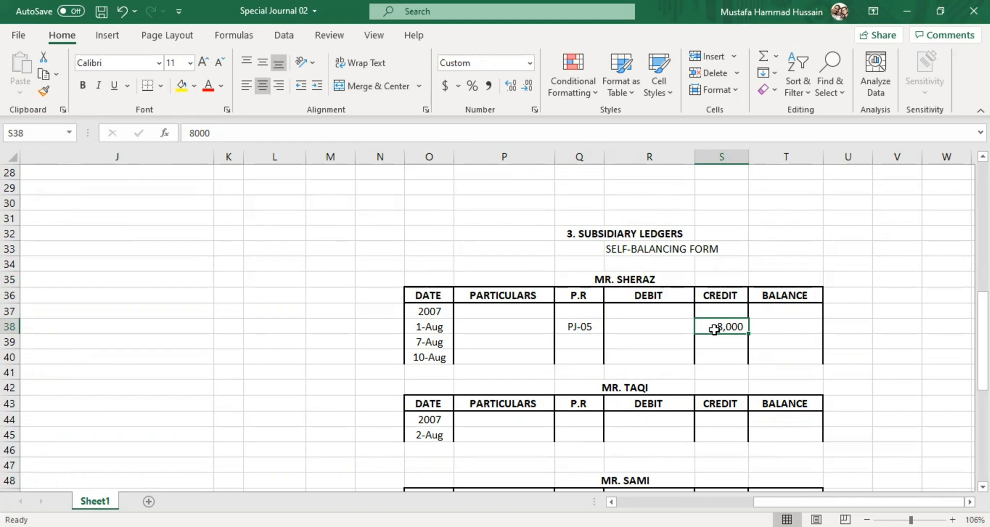
# Step: Compare the purchase journal and its page number with the posting reference in the first supplier's 1-Aug ledger row
pyautogui.scroll(6, 456, 267)
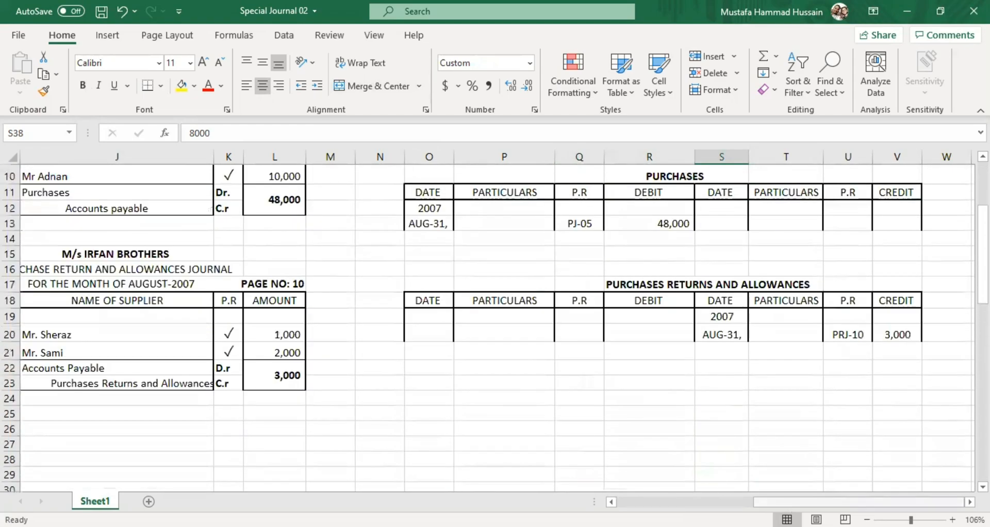
pyautogui.moveTo(788, 499); pyautogui.dragTo(698, 499)
pyautogui.scroll(2, 681, 401)
pyautogui.scroll(1, 681, 400)
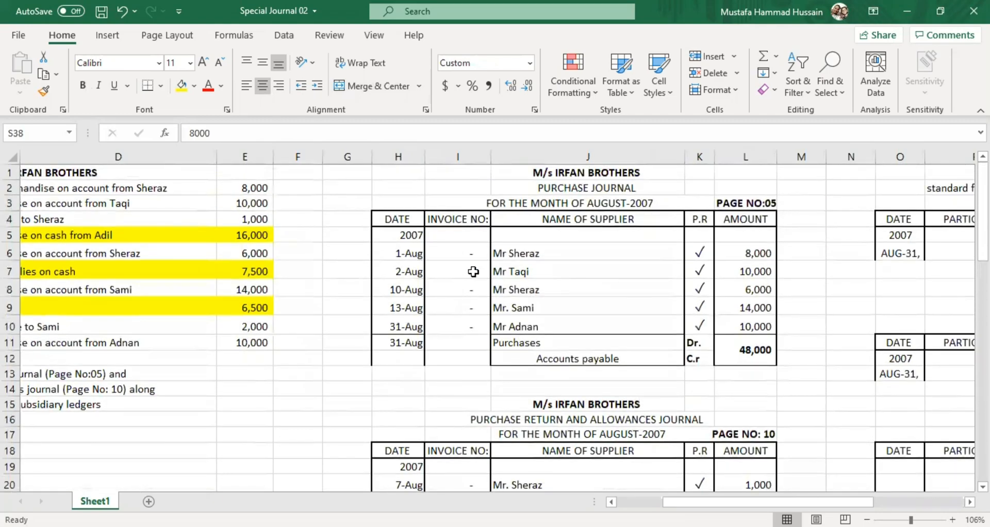
pyautogui.scroll(-8, 916, 388)
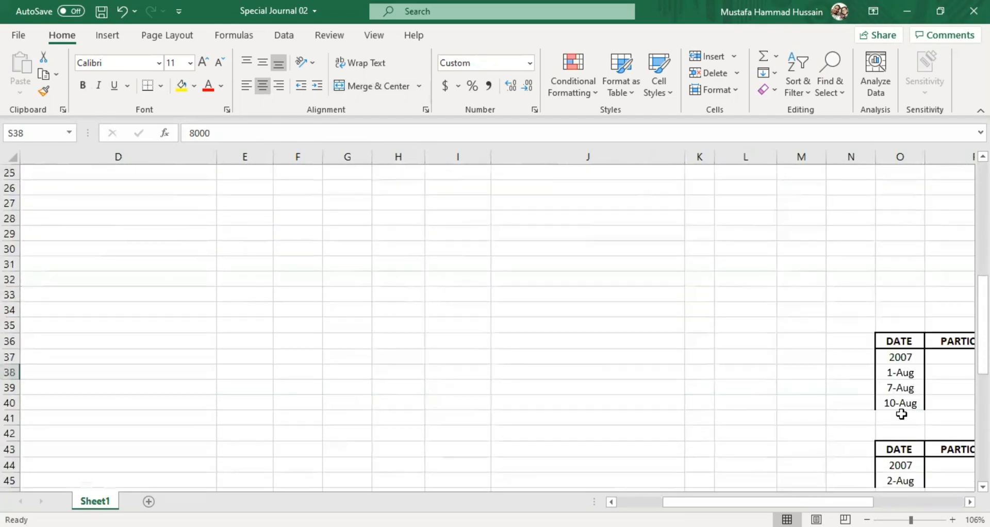
pyautogui.moveTo(772, 500); pyautogui.dragTo(863, 500)
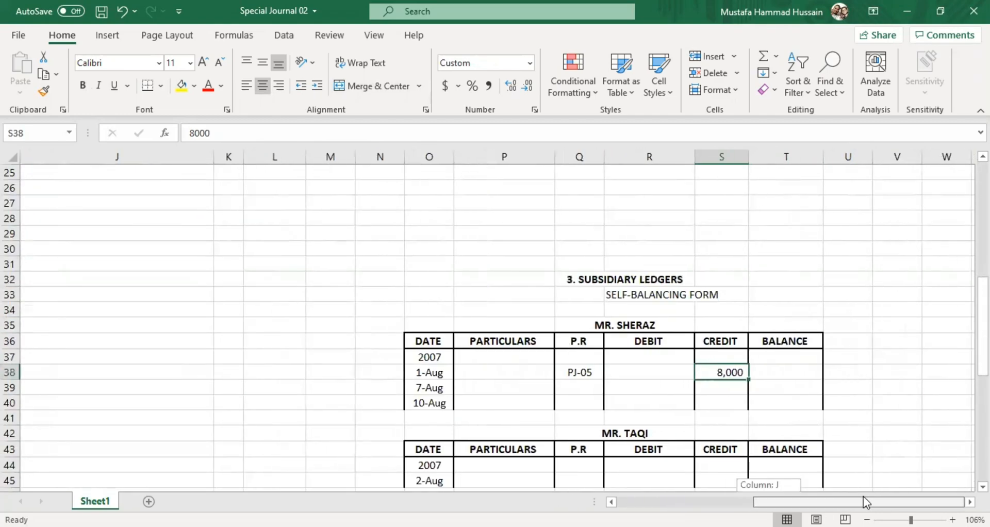
pyautogui.click(573, 372)
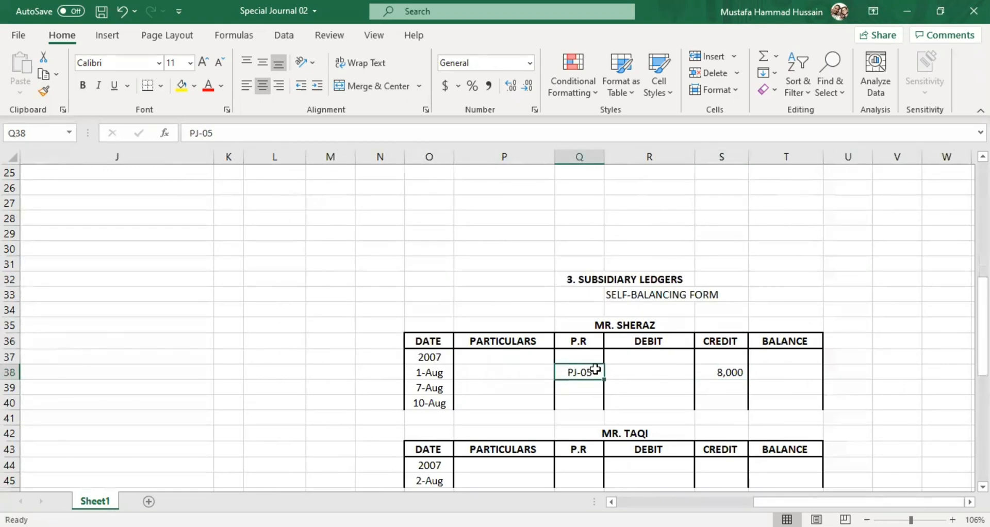
# Step: Enter a balance of 8000 in the 1-Aug row of the first supplier's subsidiary ledger
pyautogui.click(780, 369)
pyautogui.write('8000')
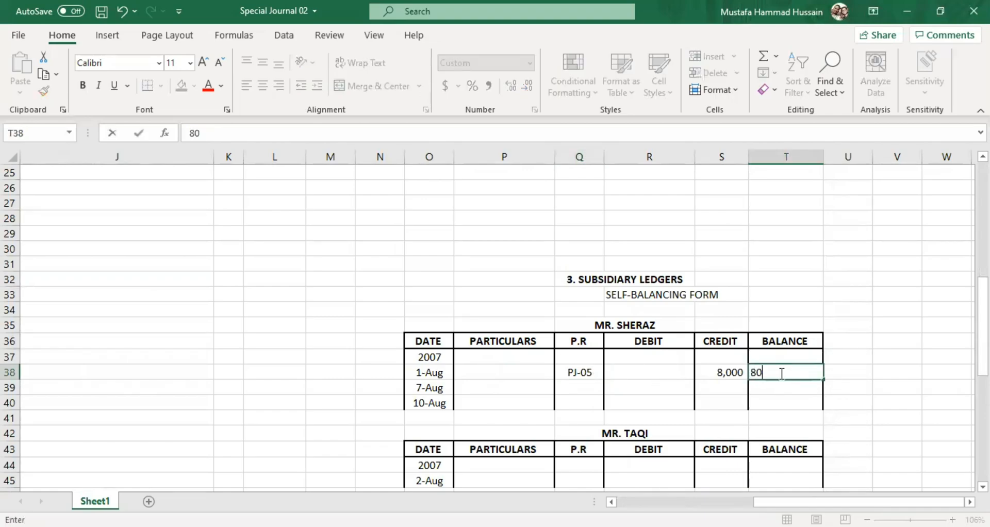
pyautogui.click(704, 432)
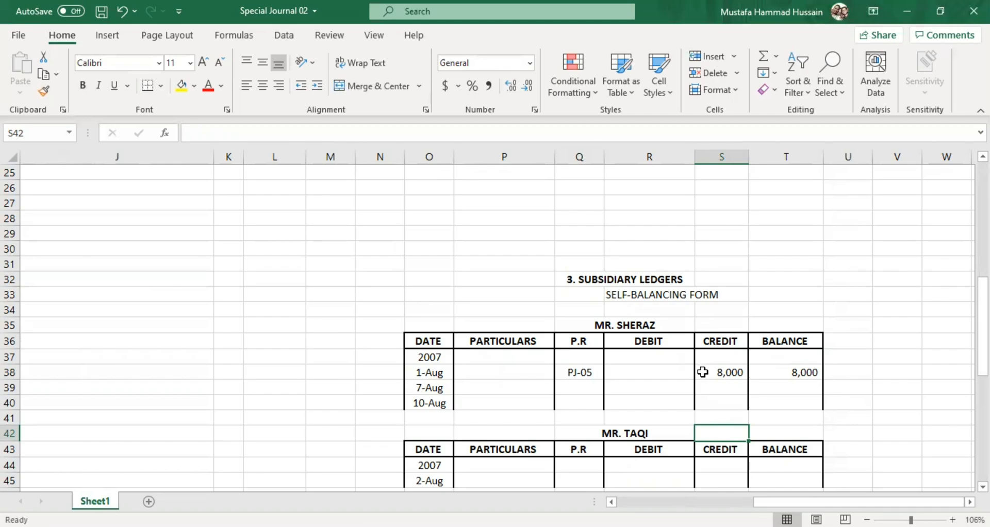
# Step: Enter 0 as the debit amount in the 1-Aug row of the first supplier's subsidiary ledger
pyautogui.doubleClick(670, 372)
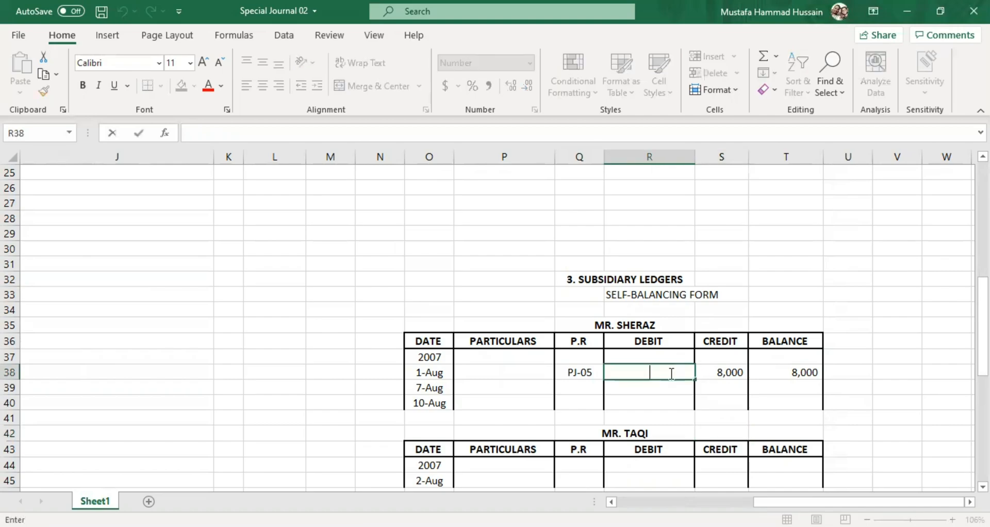
pyautogui.write('0')
pyautogui.click(709, 389)
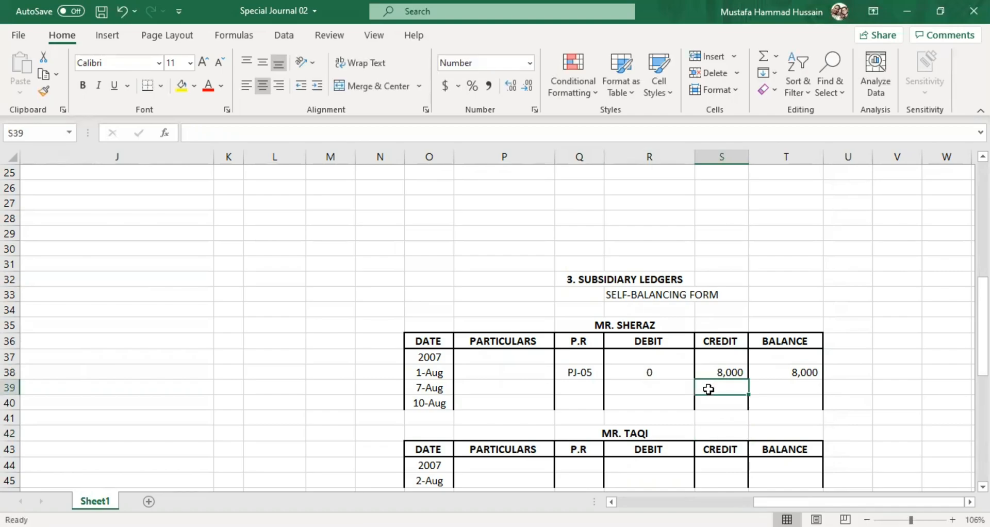
# Step: Compare the debit and credit amounts in the 1-Aug row of the first supplier's subsidiary ledger
pyautogui.click(660, 369)
pyautogui.click(716, 376)
pyautogui.click(656, 369)
pyautogui.click(720, 368)
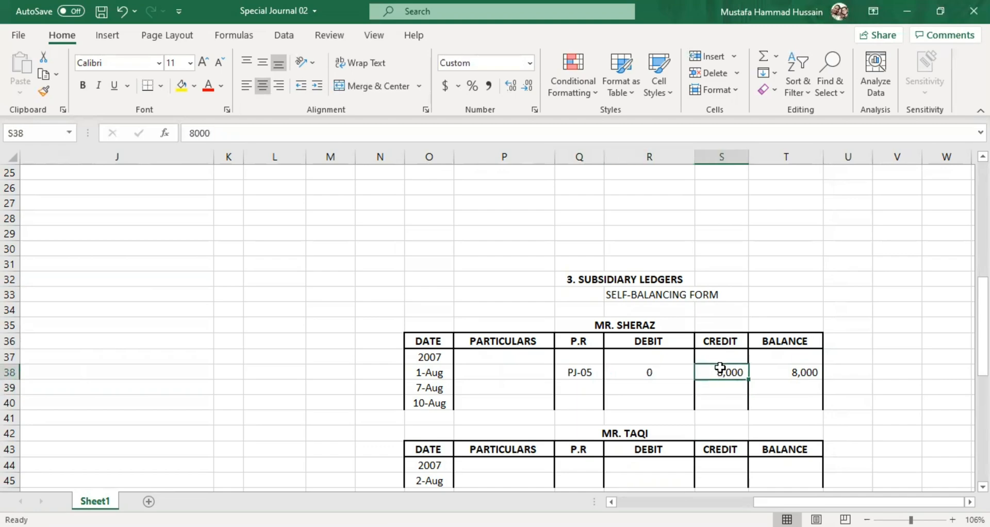
pyautogui.click(681, 370)
pyautogui.click(728, 371)
pyautogui.click(676, 374)
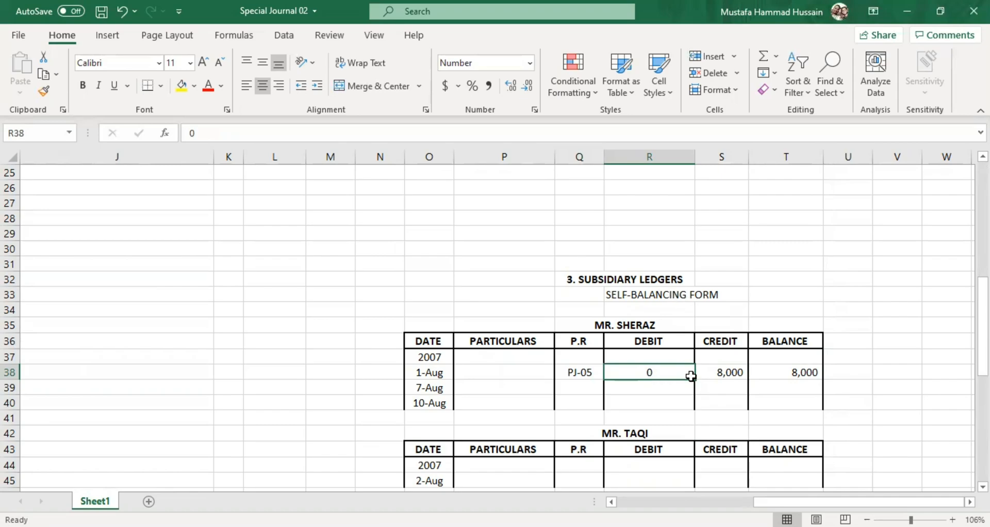
# Step: Examine the SELF-BALANCING FORM label above the subsidiary ledgers and relate it to the 1-Aug credit amount
pyautogui.click(640, 295)
pyautogui.doubleClick(640, 295)
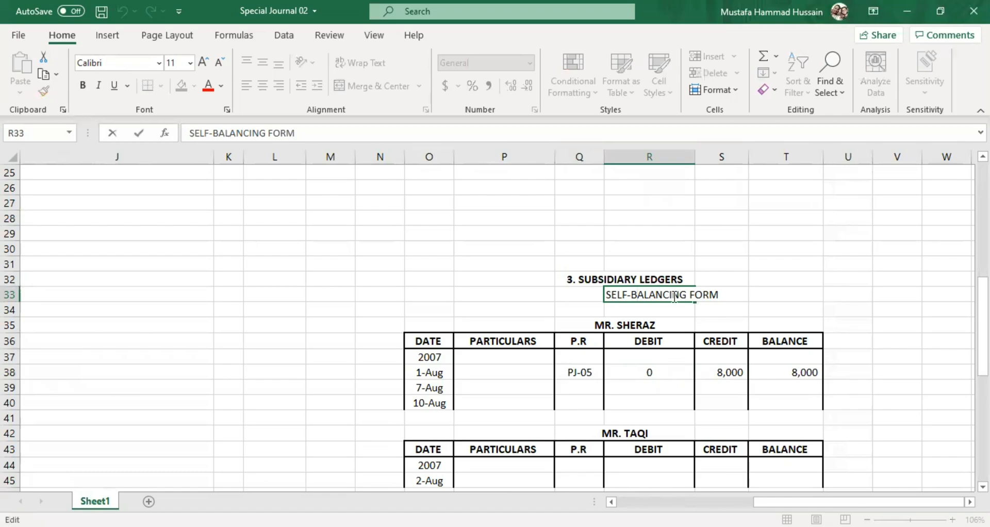
pyautogui.moveTo(722, 299); pyautogui.dragTo(574, 290)
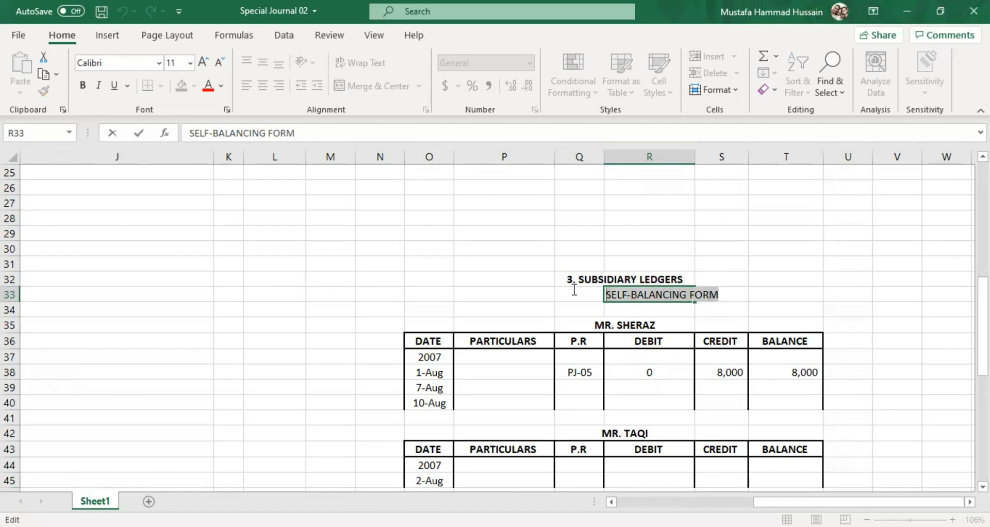
pyautogui.click(609, 319)
pyautogui.click(732, 368)
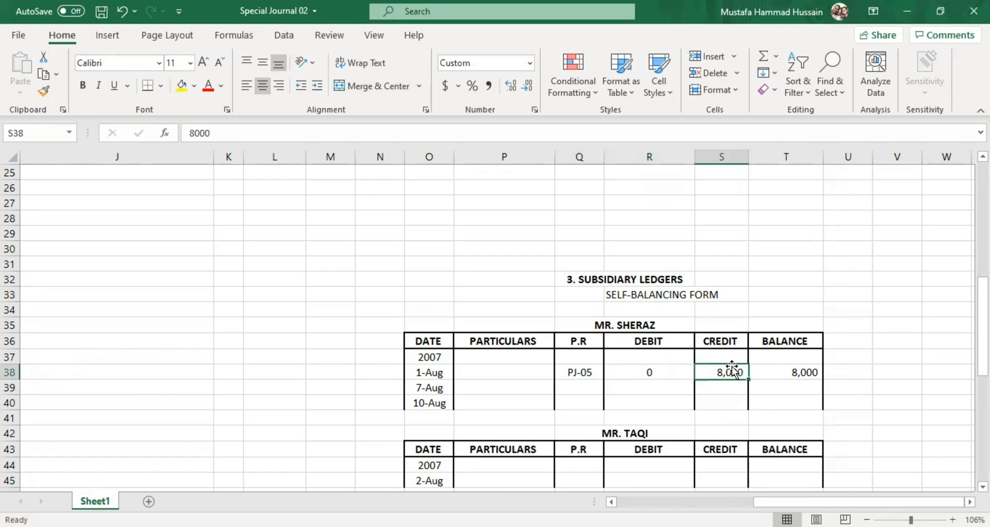
# Step: Clear the debit amount in the 1-Aug row of the first supplier's subsidiary ledger
pyautogui.click(657, 371)
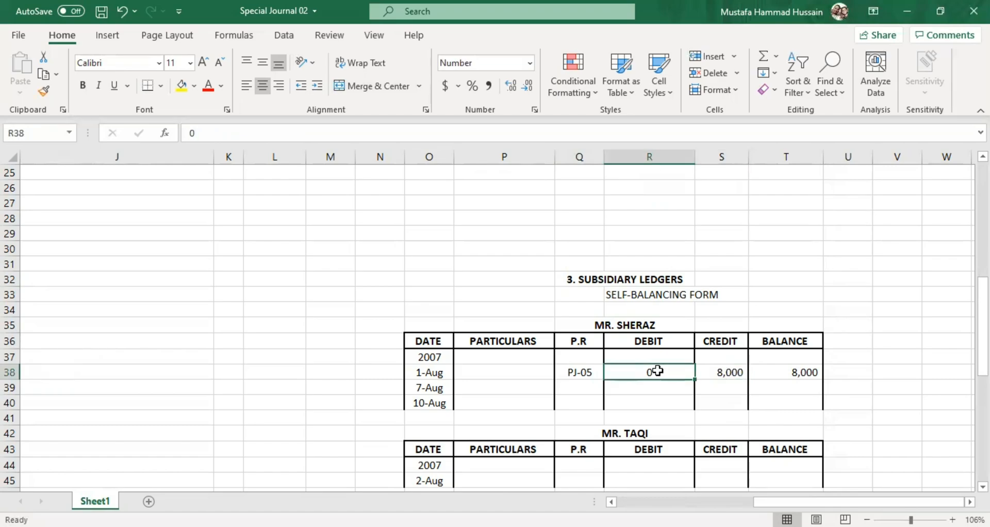
pyautogui.press('BackSpace')
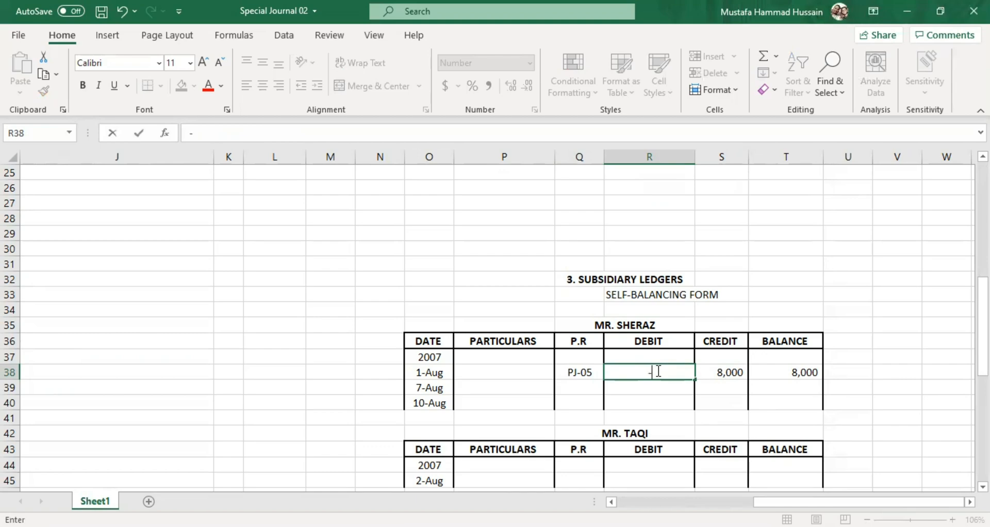
pyautogui.write('-')
pyautogui.click(729, 373)
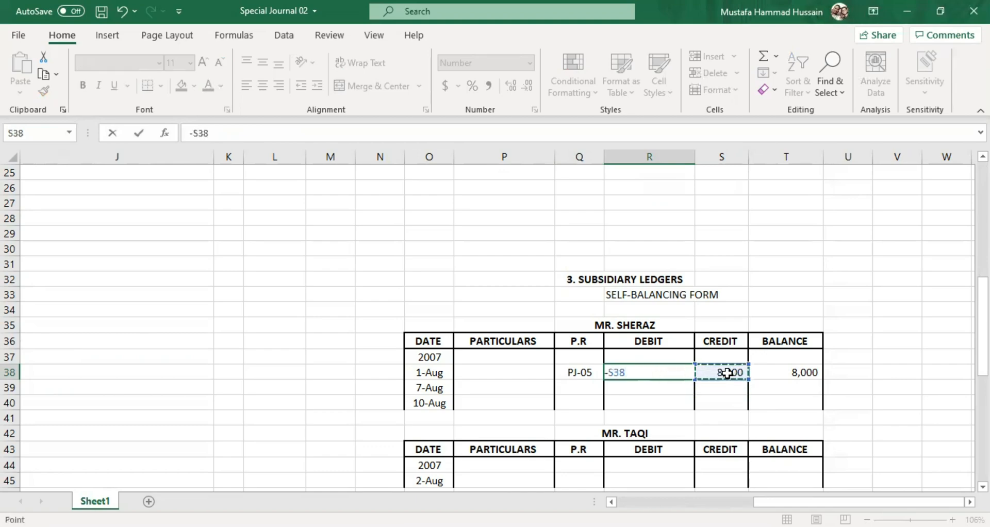
pyautogui.moveTo(710, 381); pyautogui.dragTo(665, 381)
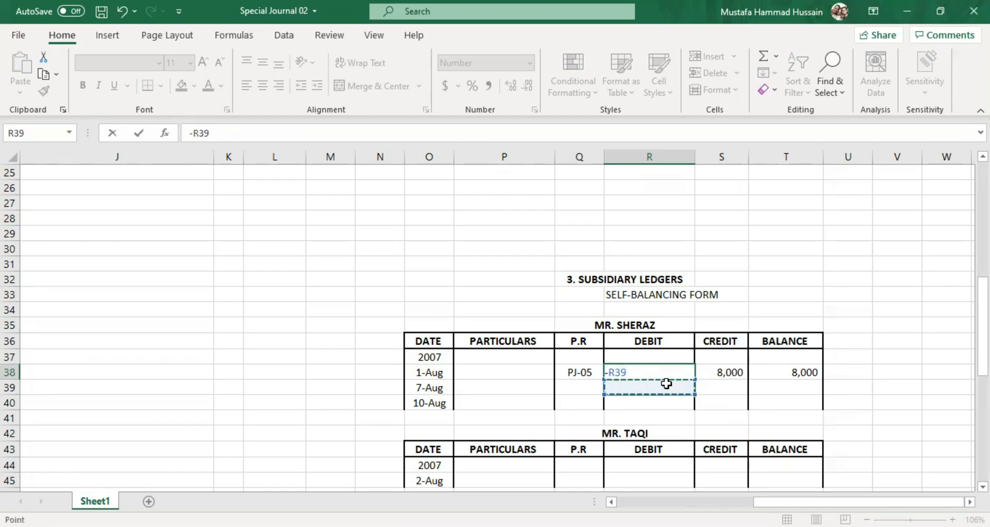
pyautogui.click(640, 366)
pyautogui.press('BackSpace')
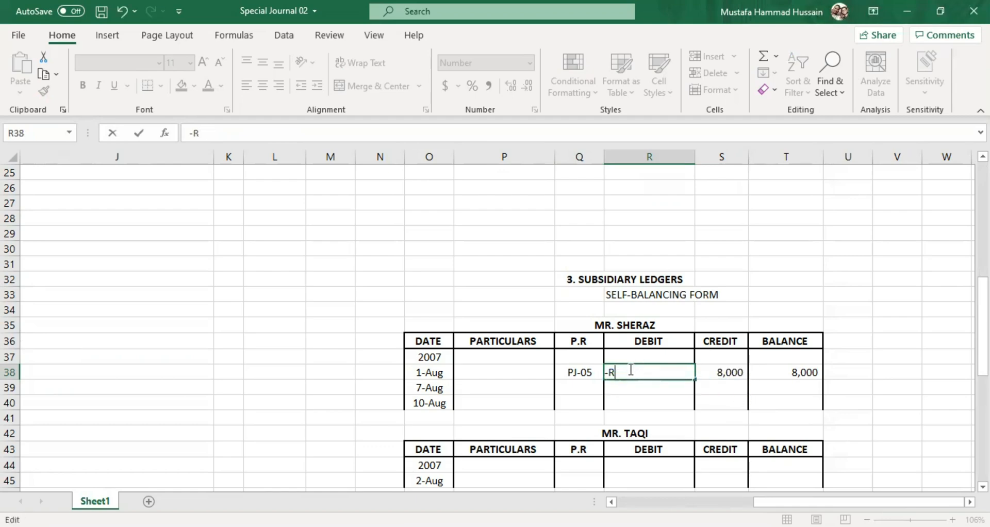
pyautogui.press('Escape')
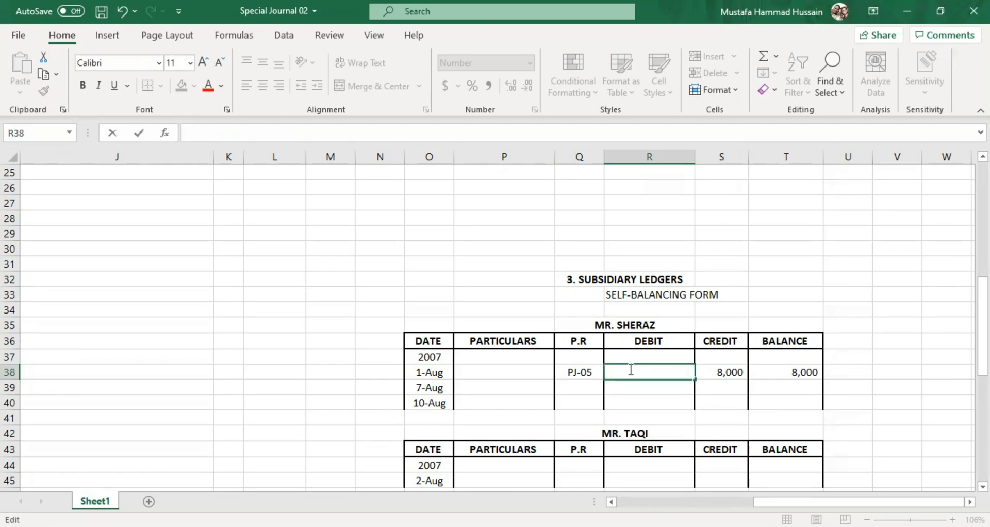
pyautogui.click(785, 376)
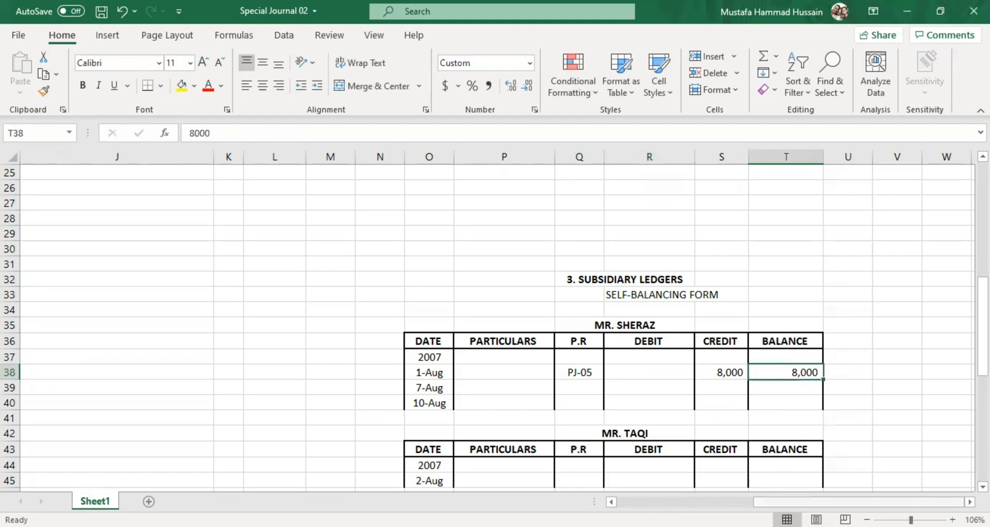
# Step: Check the date and amount of the first supplier's 10-Aug entry in the purchase journal
pyautogui.moveTo(778, 501); pyautogui.dragTo(641, 501)
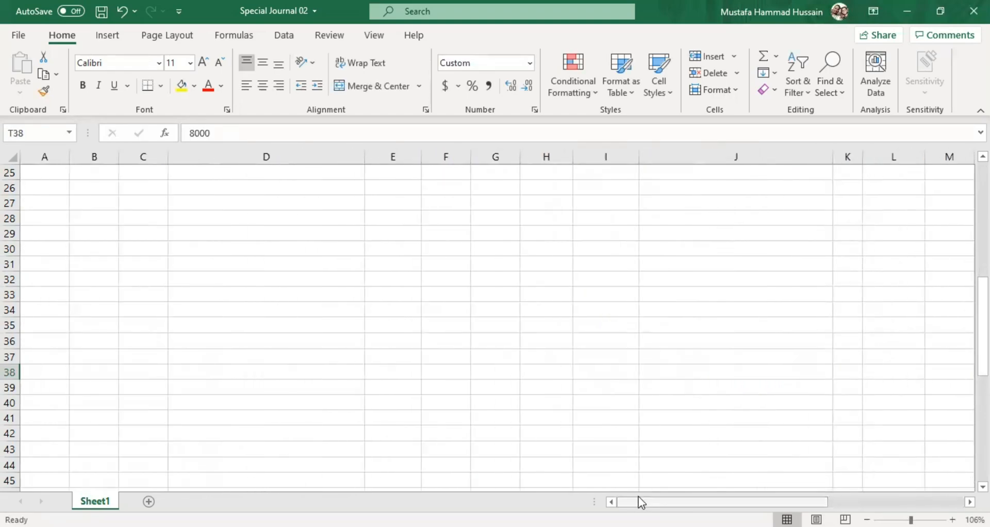
pyautogui.scroll(3, 639, 485)
pyautogui.scroll(5, 638, 485)
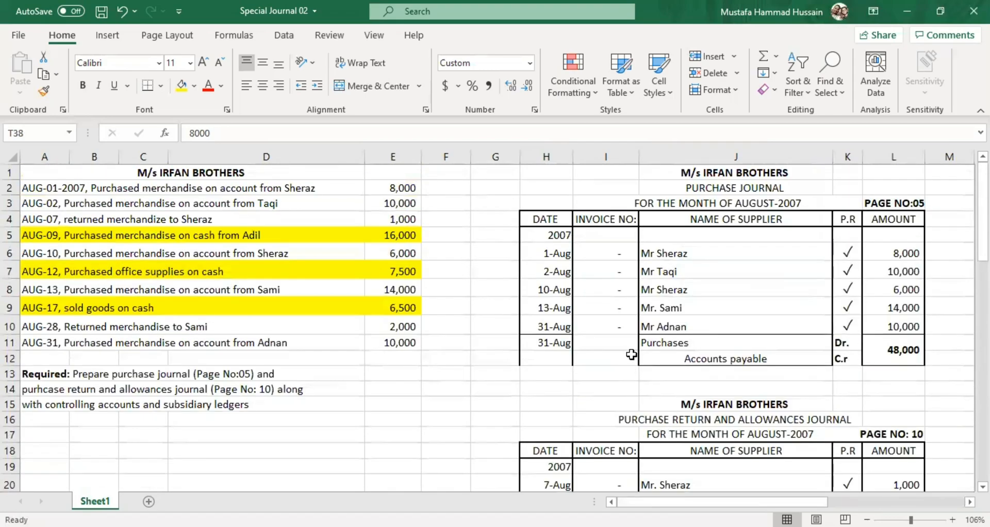
pyautogui.click(676, 293)
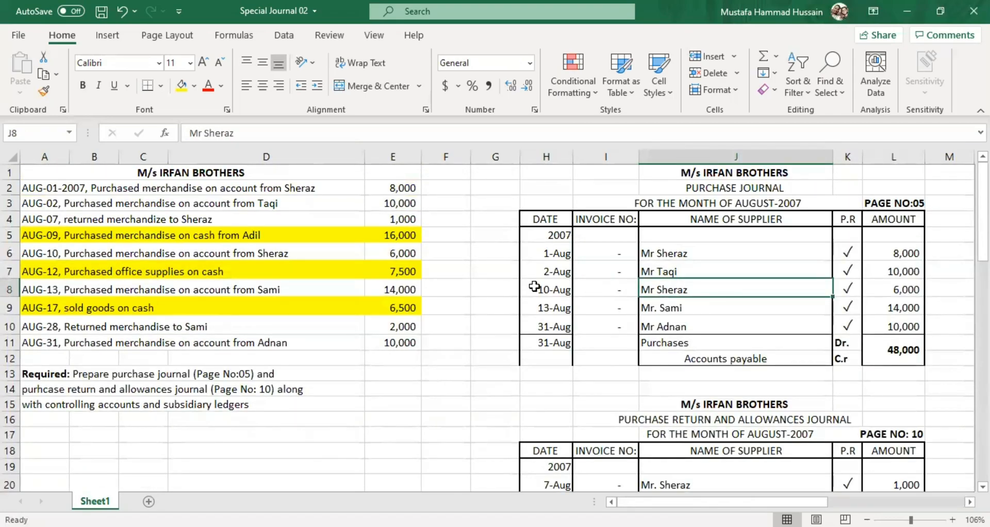
pyautogui.click(534, 287)
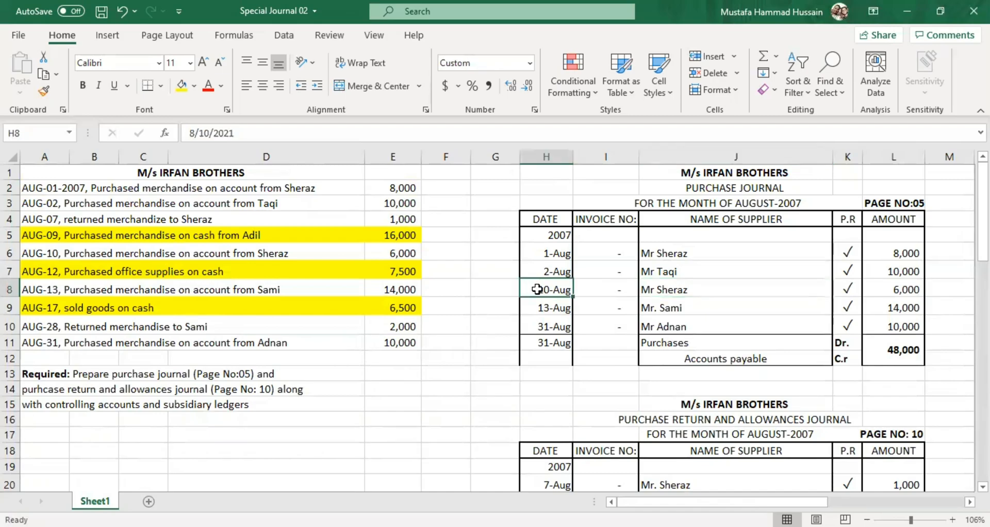
pyautogui.click(876, 295)
# Step: Enter a credit of 6000 with posting reference PJ-05 in the 7-Aug row of the first supplier's subsidiary ledger
pyautogui.scroll(-6, 873, 312)
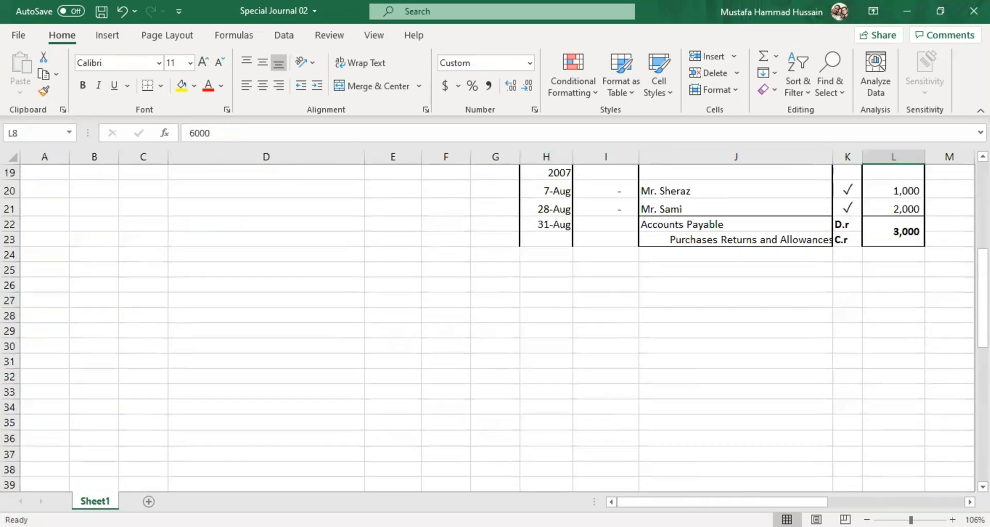
pyautogui.moveTo(802, 501); pyautogui.dragTo(908, 499)
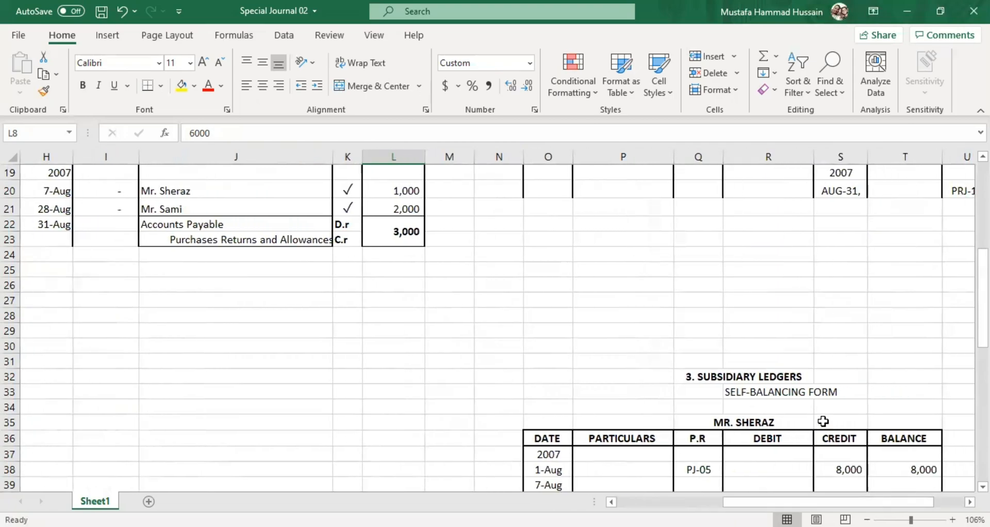
pyautogui.scroll(-1, 822, 418)
pyautogui.scroll(-1, 790, 421)
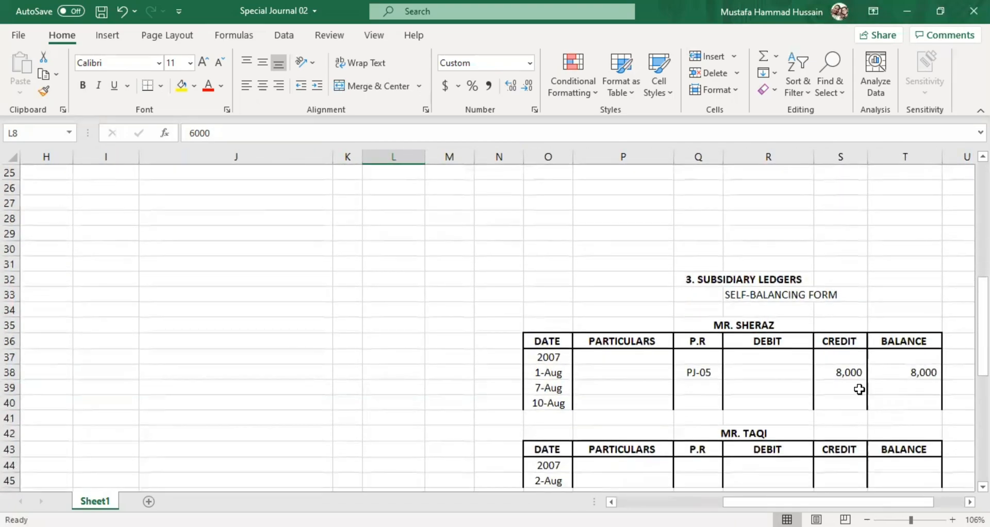
pyautogui.click(854, 391)
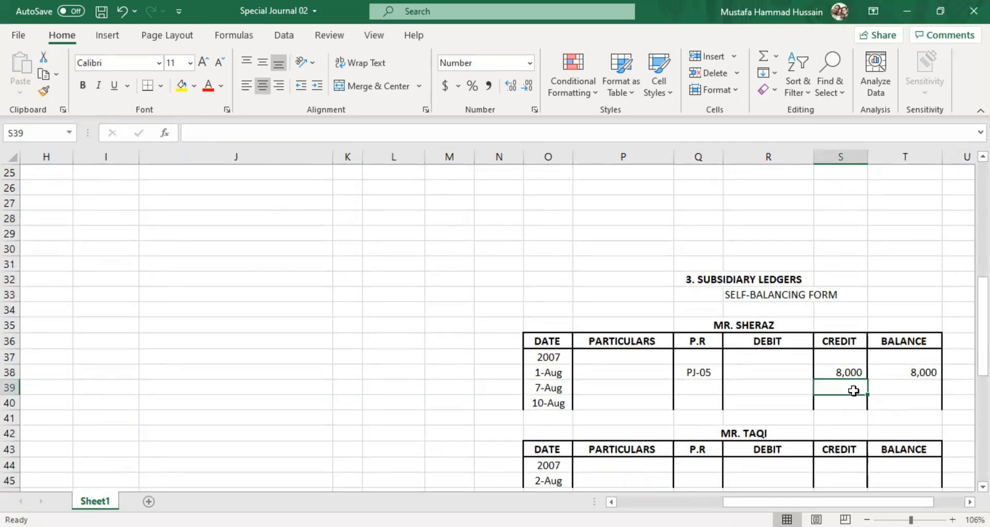
pyautogui.press('Right')
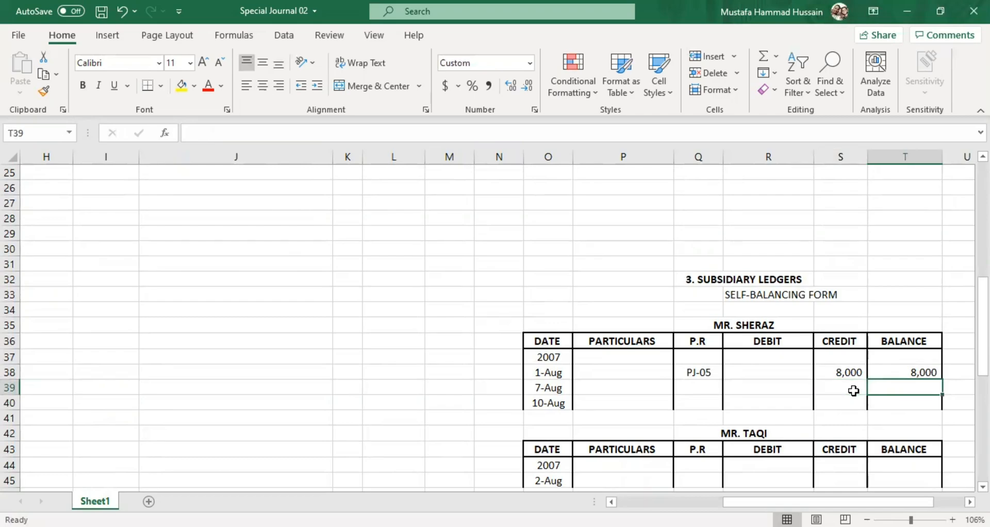
pyautogui.click(853, 391)
pyautogui.write('6000')
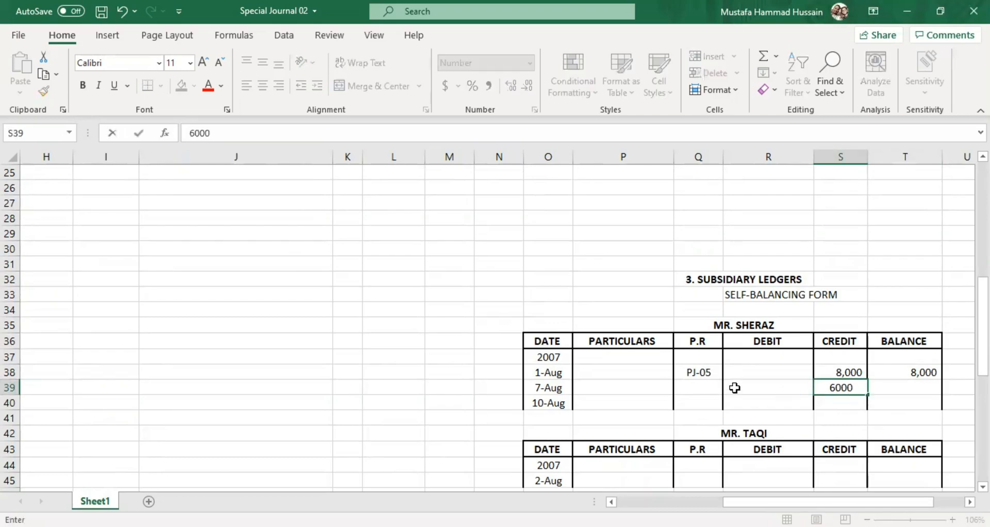
pyautogui.click(691, 389)
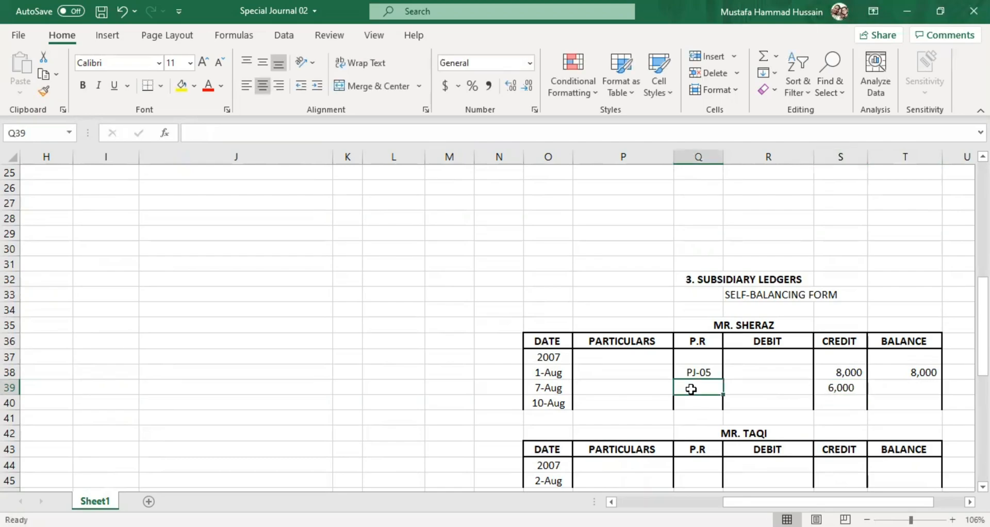
pyautogui.write('PJ-05')
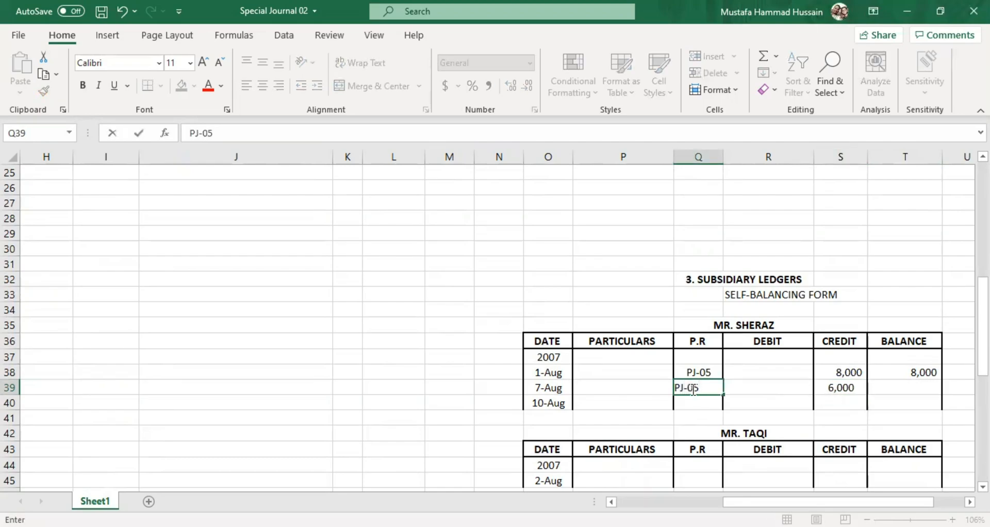
# Step: Examine the debit and credit amounts in the 1-Aug and 7-Aug rows to work out the first supplier's running balance
pyautogui.click(916, 388)
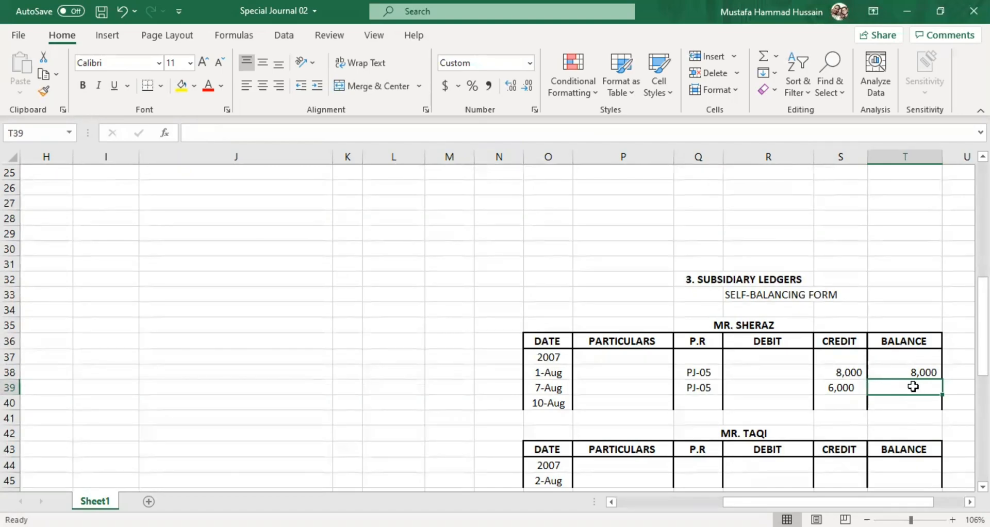
pyautogui.click(854, 372)
pyautogui.click(912, 375)
pyautogui.click(781, 373)
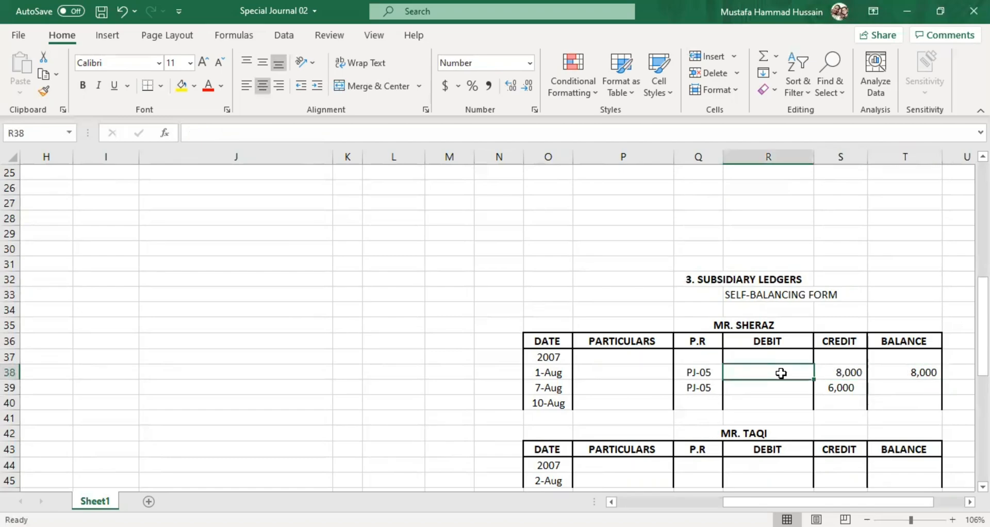
pyautogui.click(786, 393)
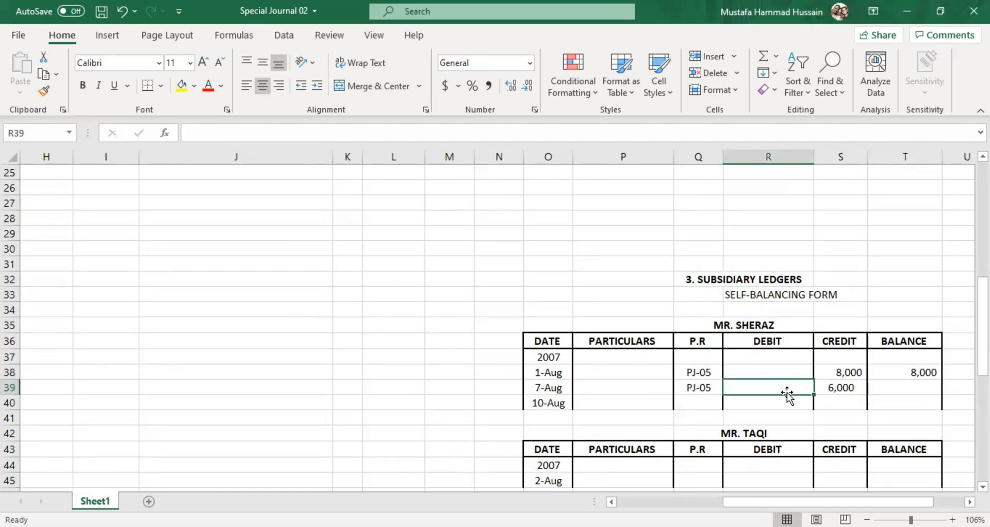
pyautogui.click(841, 375)
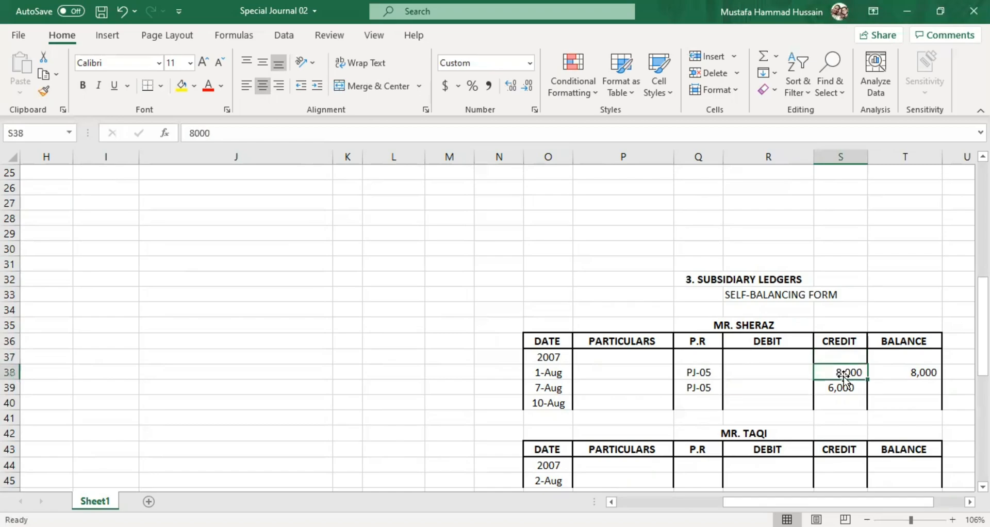
pyautogui.click(845, 392)
pyautogui.click(852, 373)
pyautogui.click(850, 390)
# Step: Enter a balance of 14000 in the 7-Aug row of the first supplier's subsidiary ledger
pyautogui.click(891, 394)
pyautogui.write('14,')
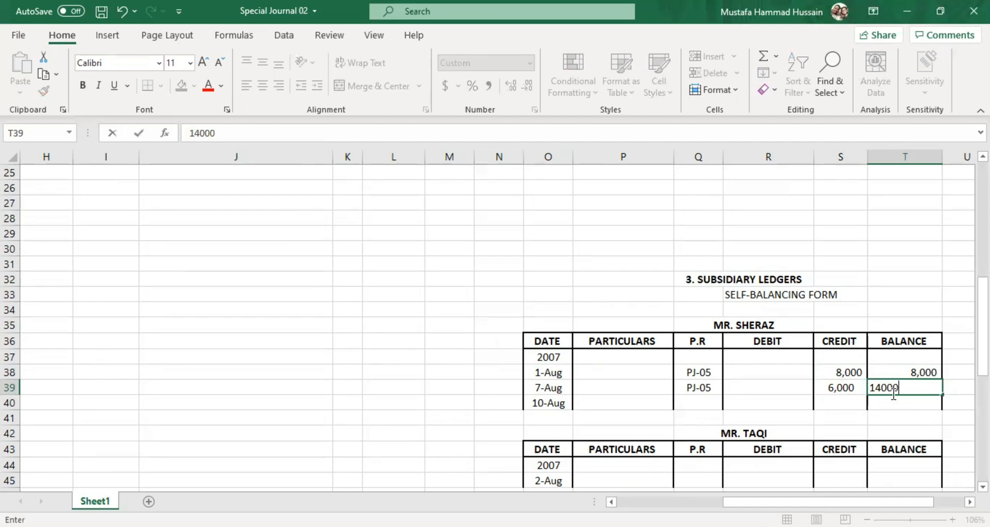
pyautogui.write('000')
pyautogui.click(894, 421)
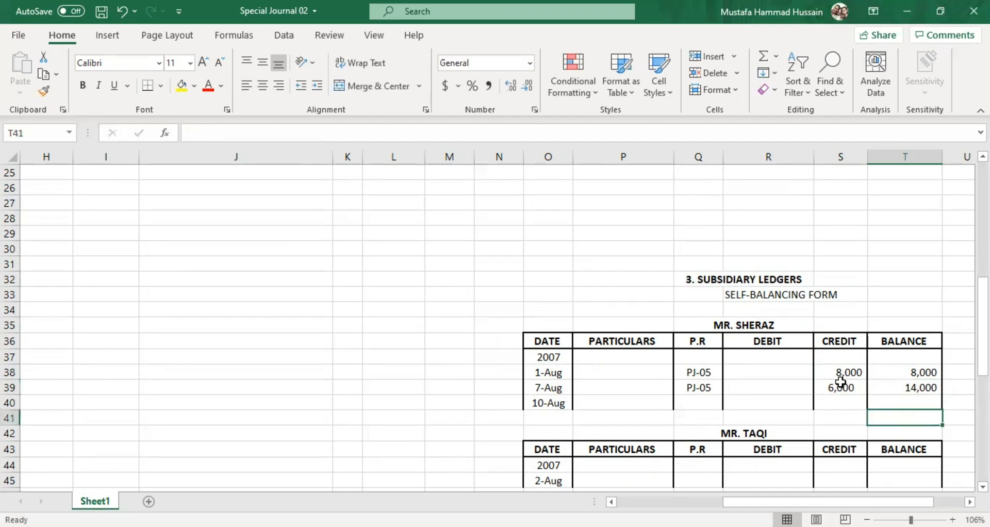
pyautogui.click(785, 384)
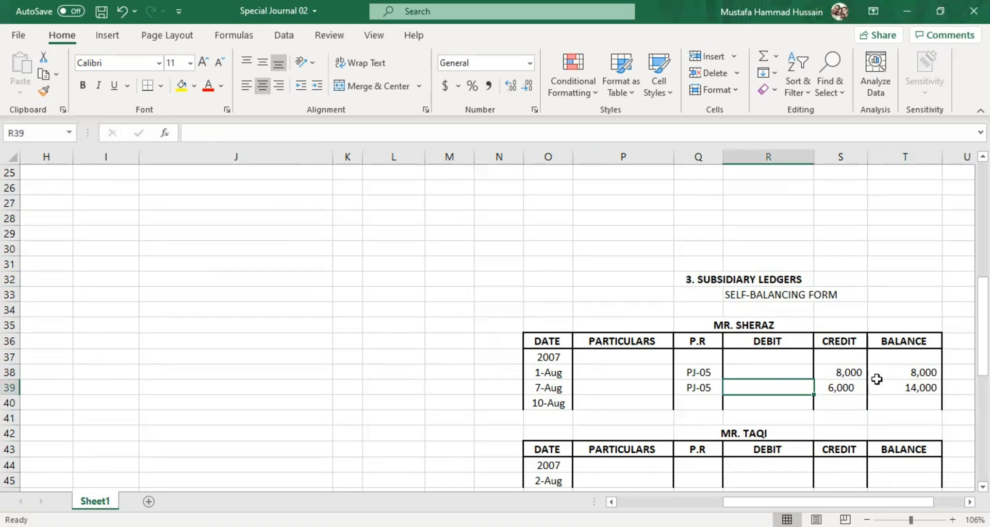
pyautogui.click(842, 387)
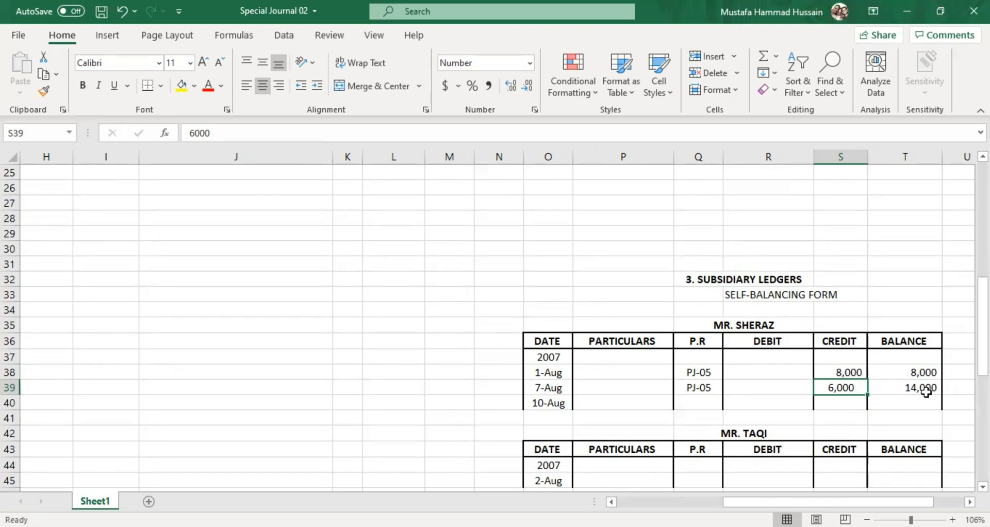
# Step: Examine the purchase journal and the purchase return journal to find which one holds the first supplier's 7-Aug entry
pyautogui.scroll(7, 373, 371)
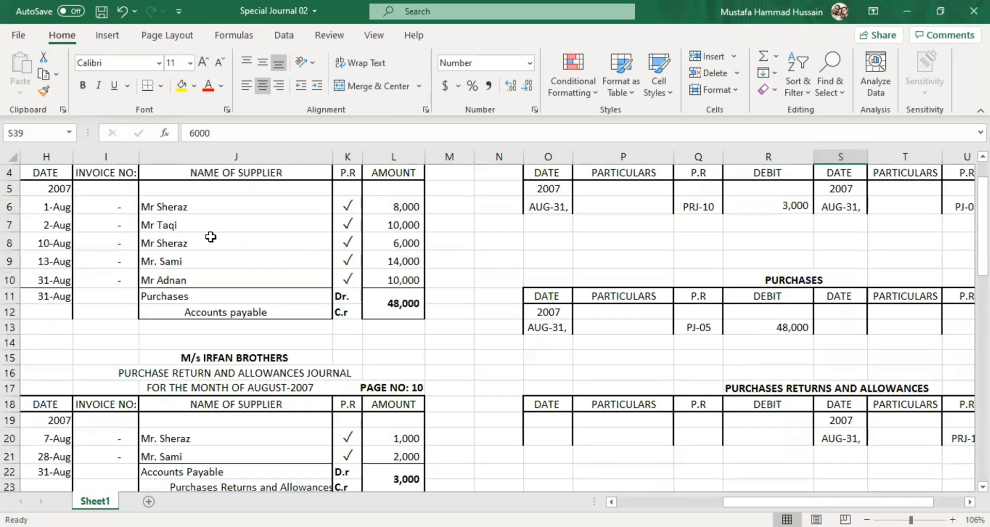
pyautogui.scroll(1, 210, 221)
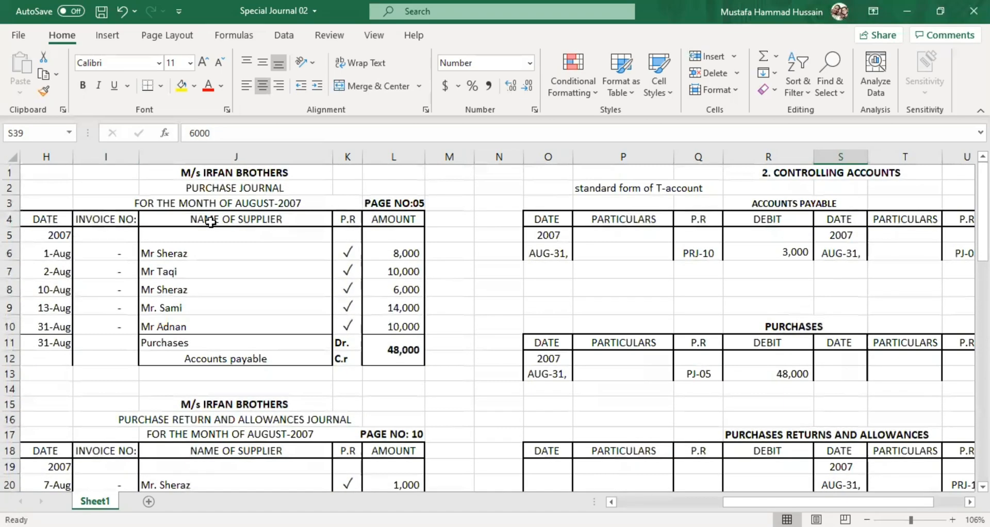
pyautogui.click(219, 190)
pyautogui.scroll(-3, 243, 284)
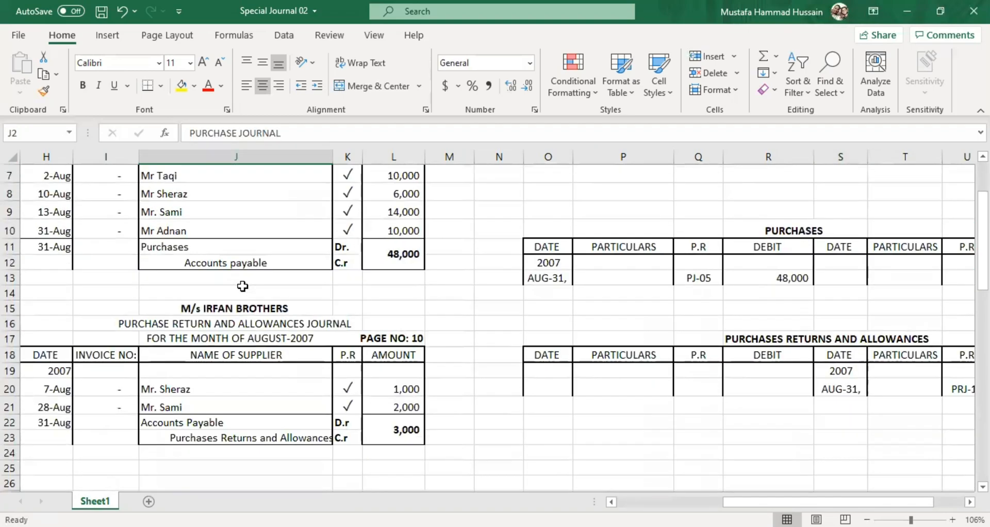
pyautogui.scroll(-1, 244, 282)
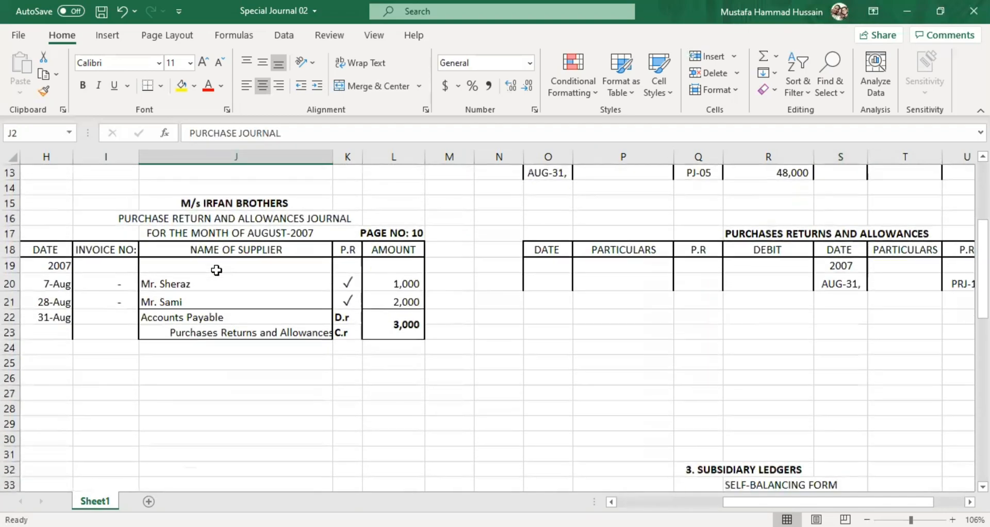
pyautogui.click(162, 285)
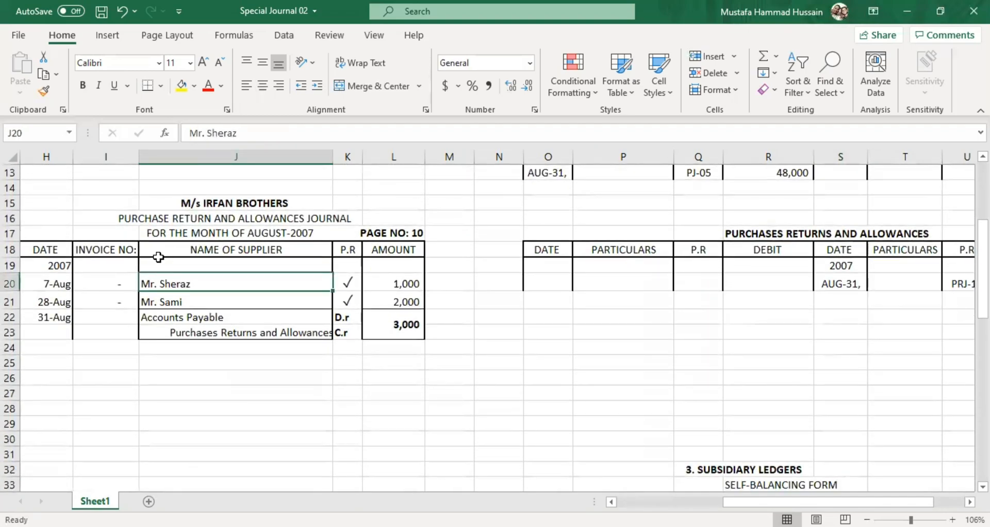
pyautogui.doubleClick(196, 279)
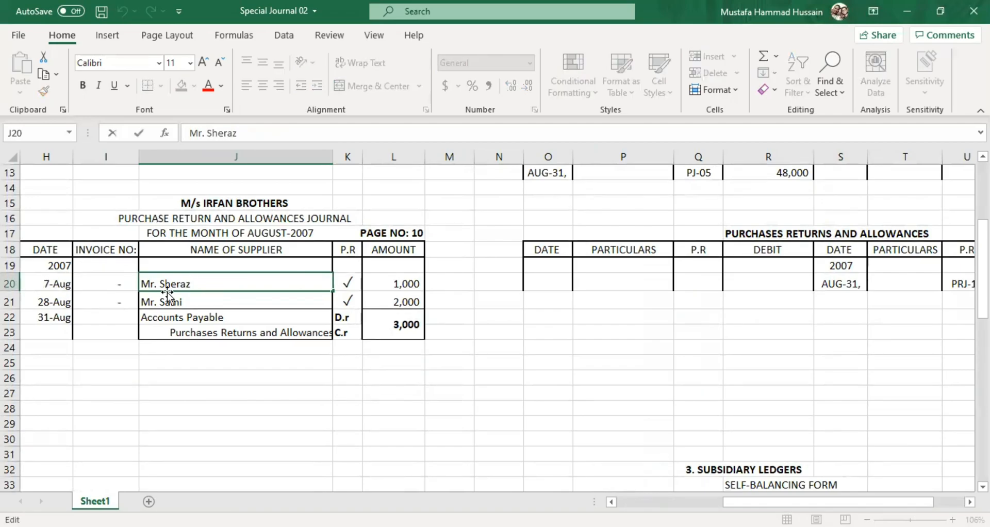
pyautogui.scroll(4, 619, 349)
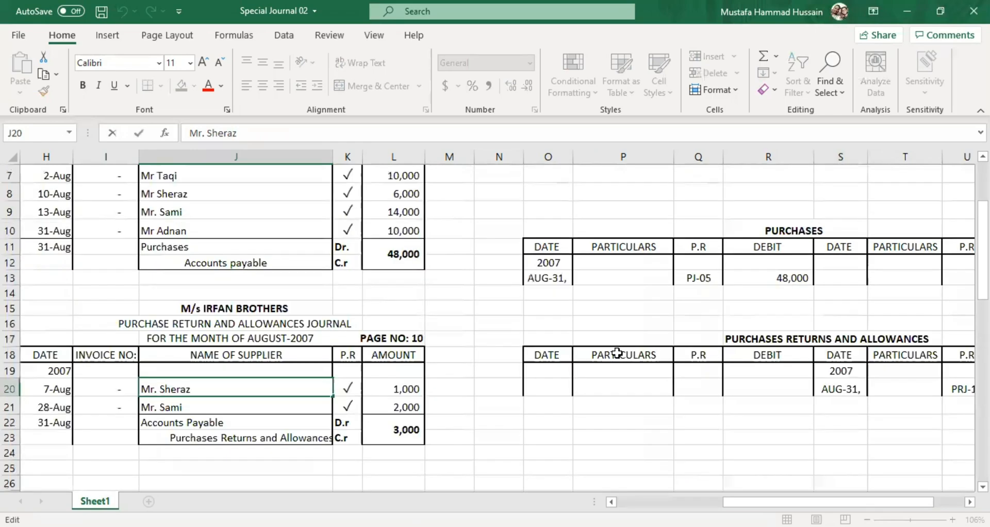
pyautogui.scroll(-6, 148, 287)
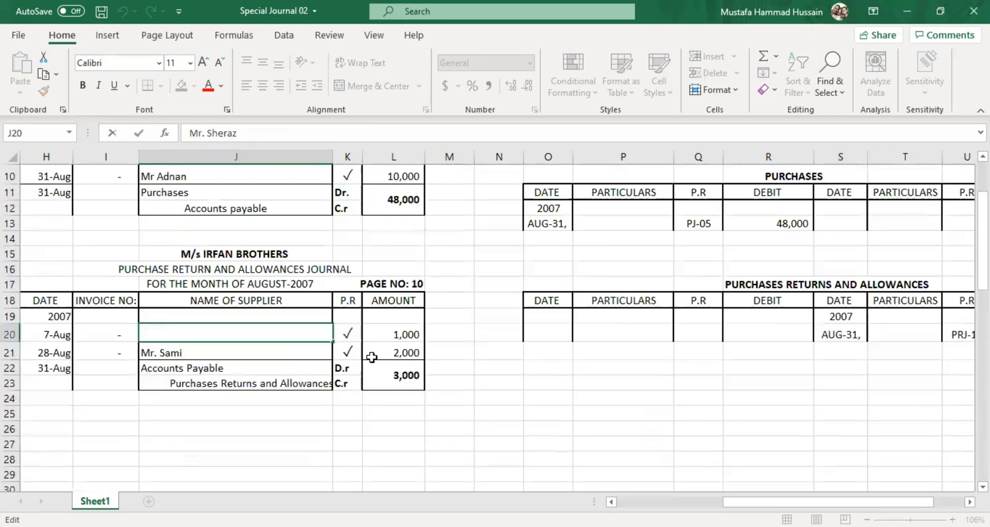
pyautogui.scroll(-3, 598, 433)
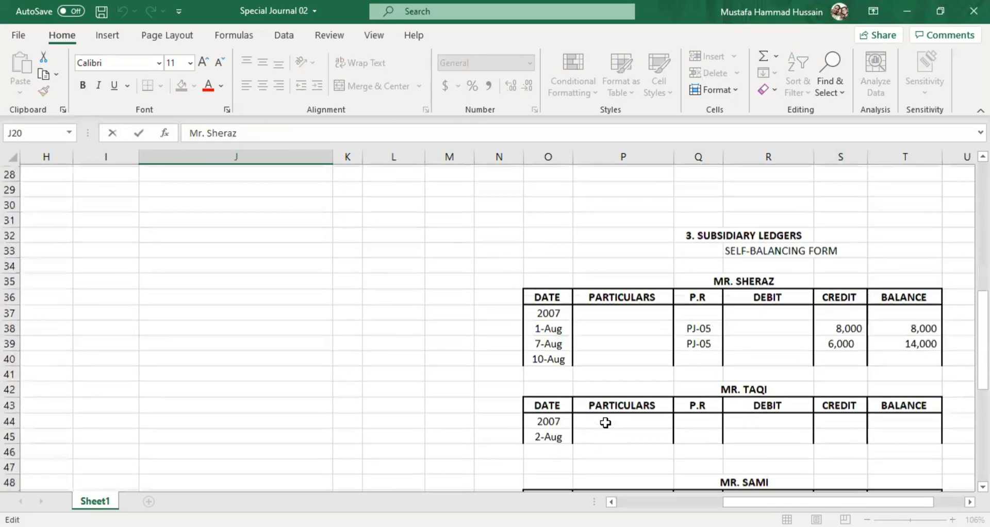
# Step: Clear the posting reference, credit and balance from the 7-Aug row of the first supplier's subsidiary ledger
pyautogui.click(712, 341)
pyautogui.press('Delete')
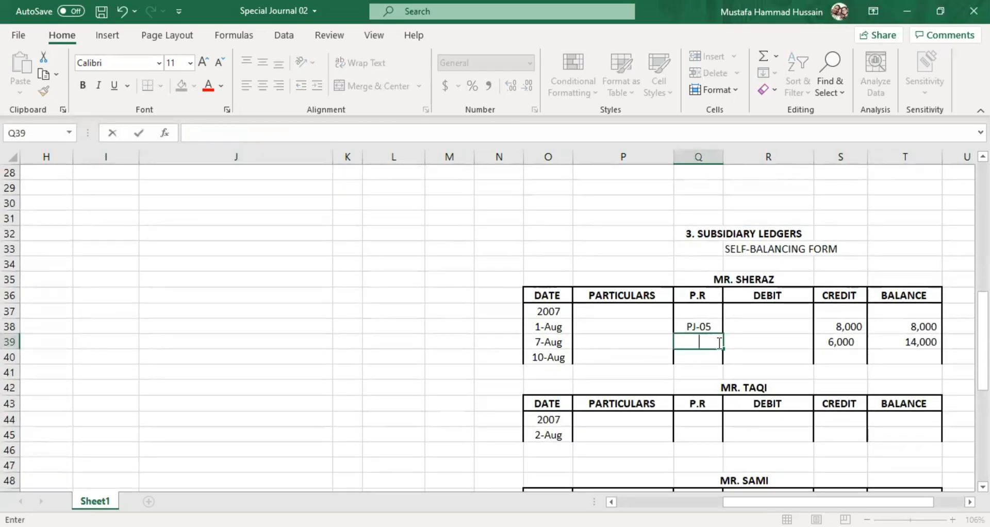
pyautogui.click(843, 340)
pyautogui.doubleClick(843, 340)
pyautogui.press('BackSpace')
pyautogui.press('BackSpace')
pyautogui.press('BackSpace')
pyautogui.press('BackSpace')
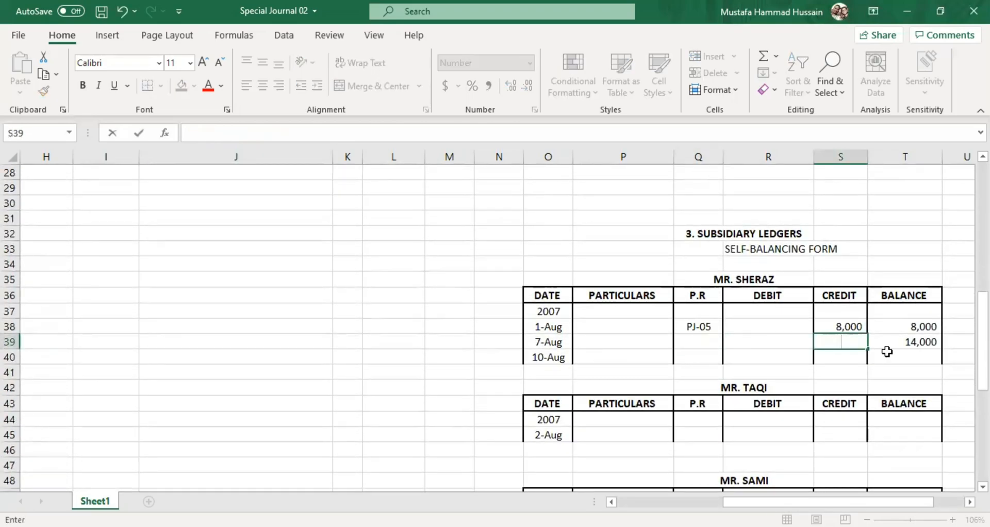
pyautogui.click(899, 343)
pyautogui.press('BackSpace')
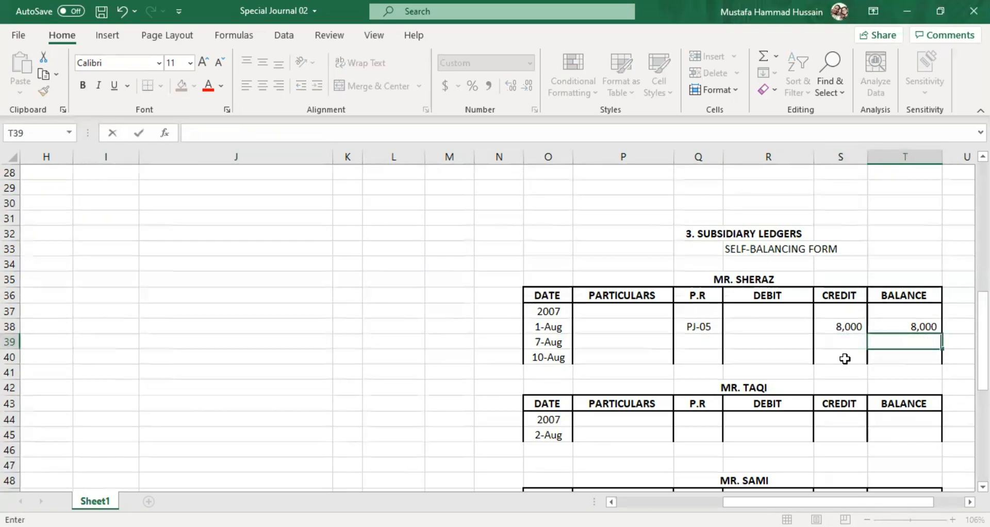
# Step: Examine the dates and amounts of the first supplier's two entries in the purchase journal
pyautogui.moveTo(806, 501); pyautogui.dragTo(747, 502)
pyautogui.scroll(7, 494, 433)
pyautogui.scroll(2, 493, 433)
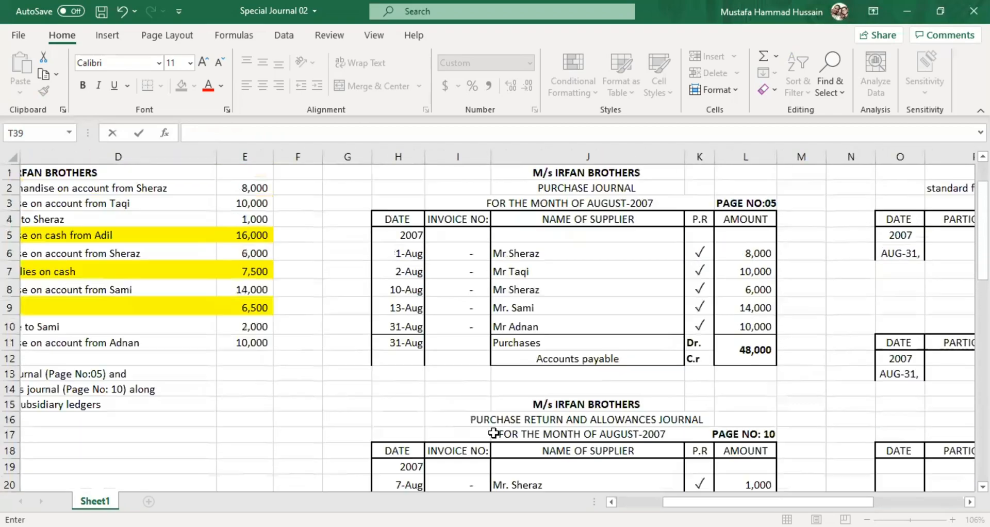
pyautogui.scroll(-1, 486, 371)
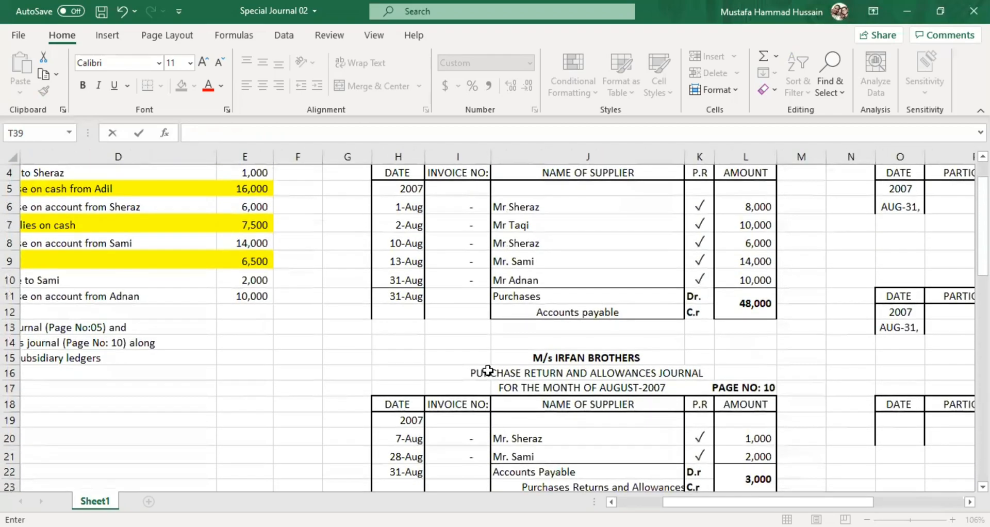
pyautogui.click(543, 207)
pyautogui.scroll(1, 675, 201)
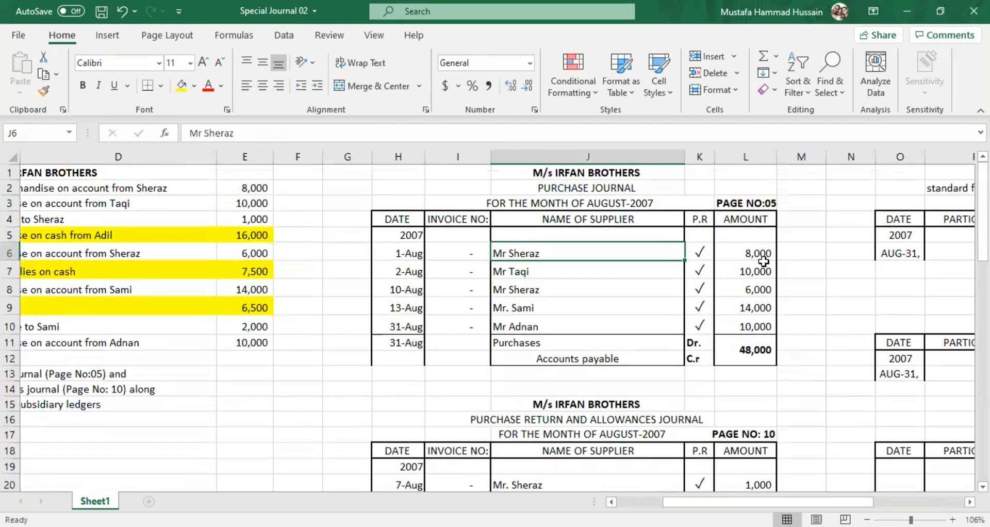
pyautogui.click(763, 256)
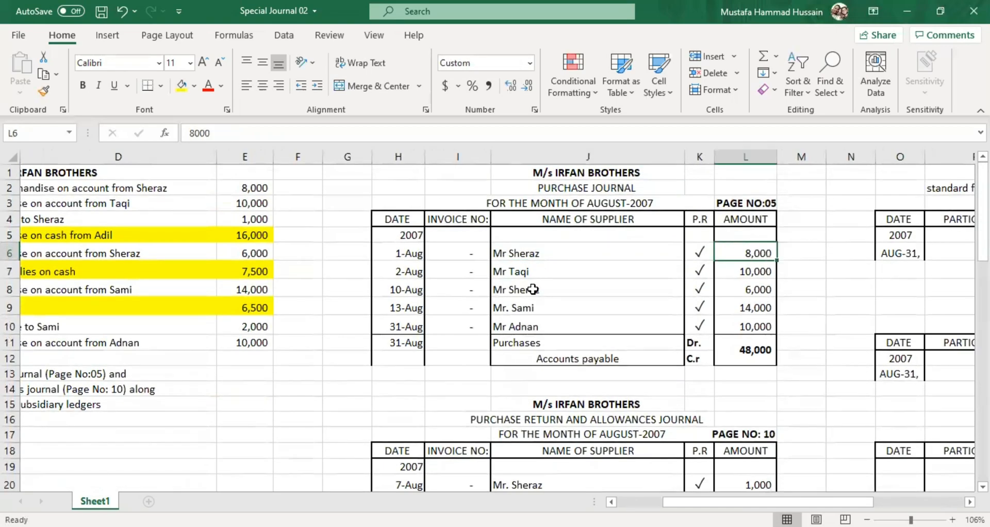
pyautogui.click(527, 287)
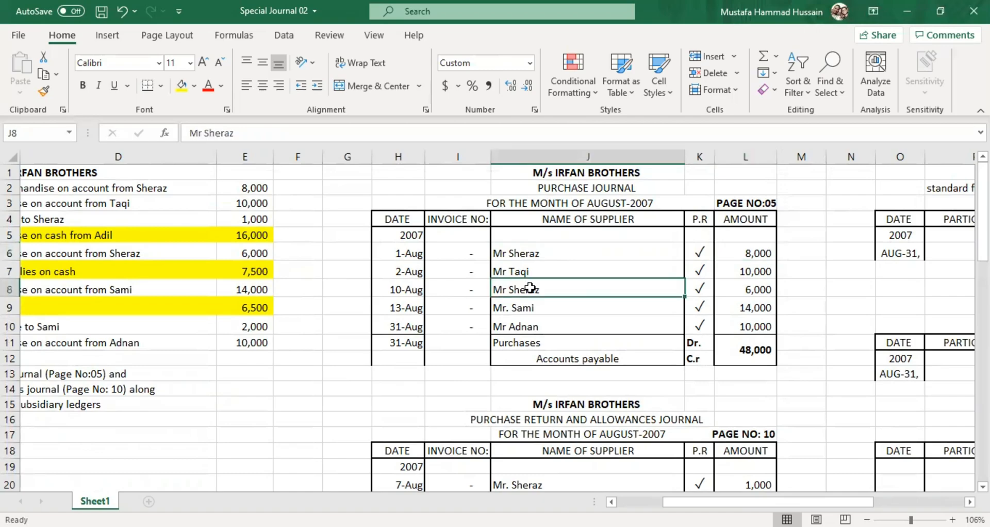
pyautogui.click(400, 293)
pyautogui.click(764, 292)
pyautogui.click(508, 287)
pyautogui.scroll(-3, 508, 288)
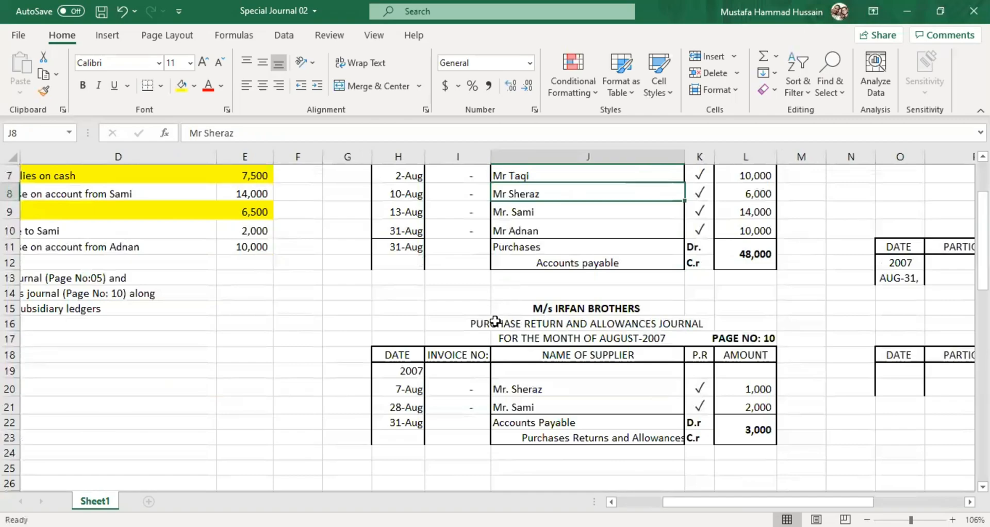
# Step: Compare the first supplier's return date with the purchase dates, and check the amount in the purchase return journal
pyautogui.click(413, 332)
pyautogui.scroll(2, 397, 310)
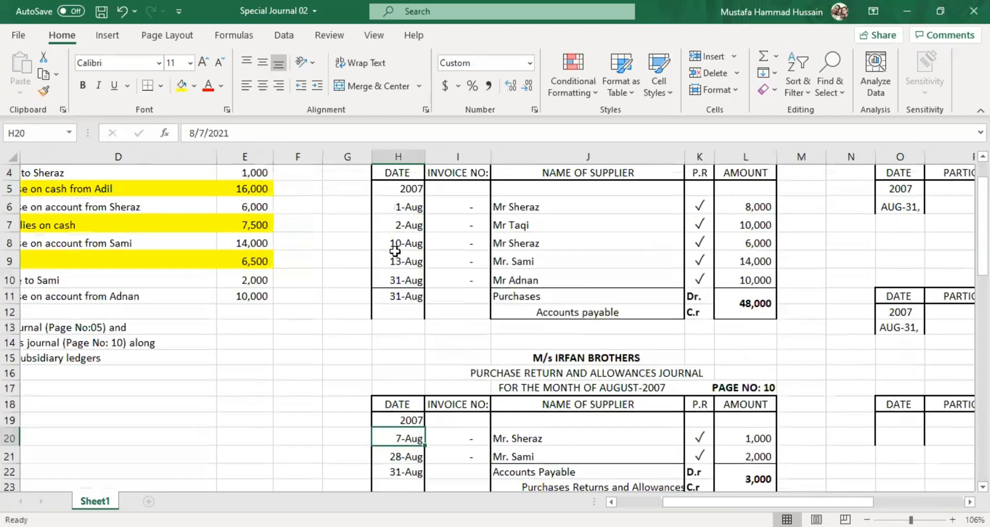
pyautogui.click(407, 205)
pyautogui.click(414, 238)
pyautogui.scroll(-2, 414, 236)
pyautogui.click(401, 335)
pyautogui.click(546, 348)
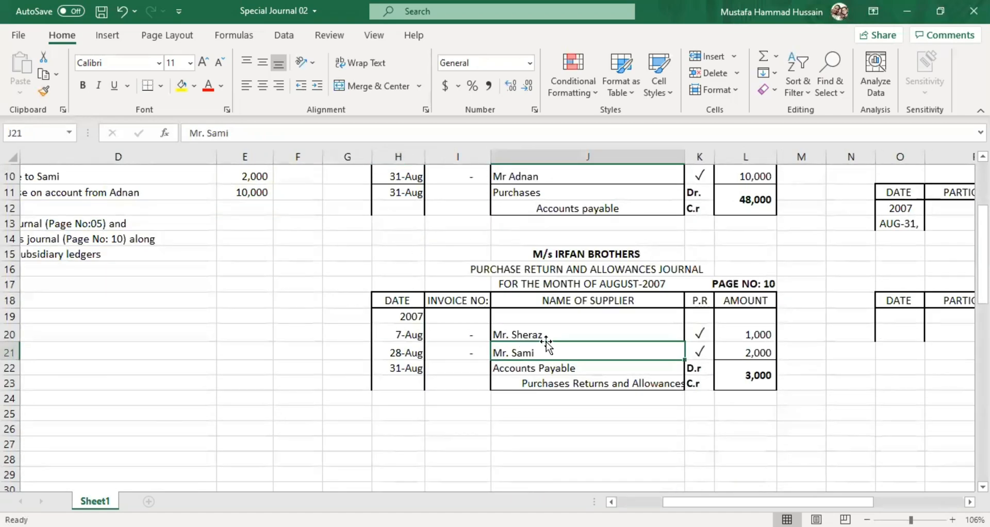
pyautogui.click(750, 335)
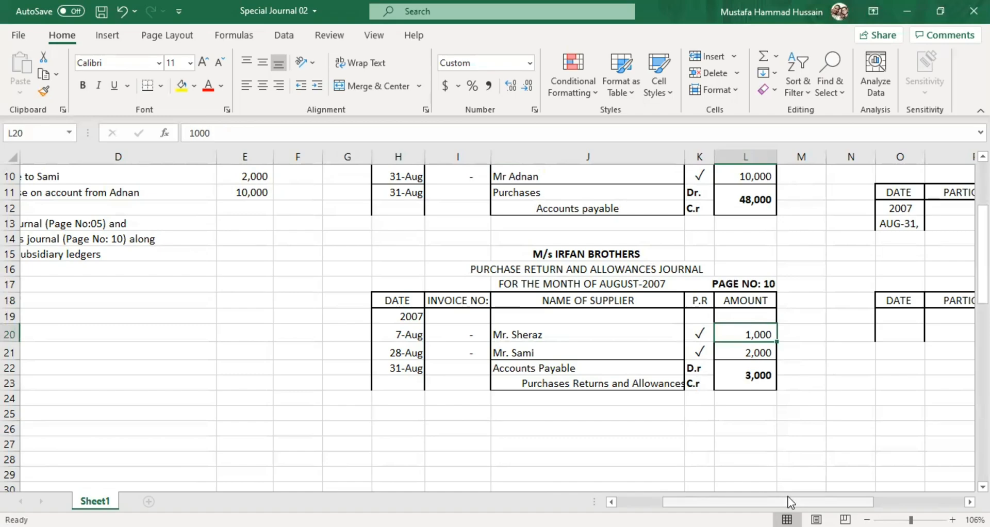
# Step: Compare the first supplier's 1-Aug purchase amount with the 7-Aug return amount to work out the running balance
pyautogui.scroll(2, 721, 356)
pyautogui.click(552, 205)
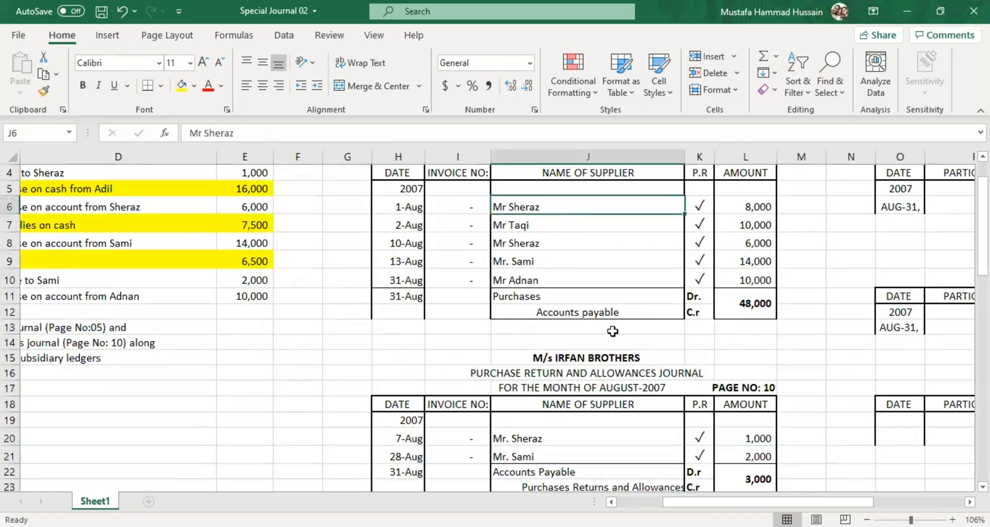
pyautogui.click(736, 211)
pyautogui.scroll(-1, 736, 210)
pyautogui.click(727, 402)
pyautogui.click(730, 392)
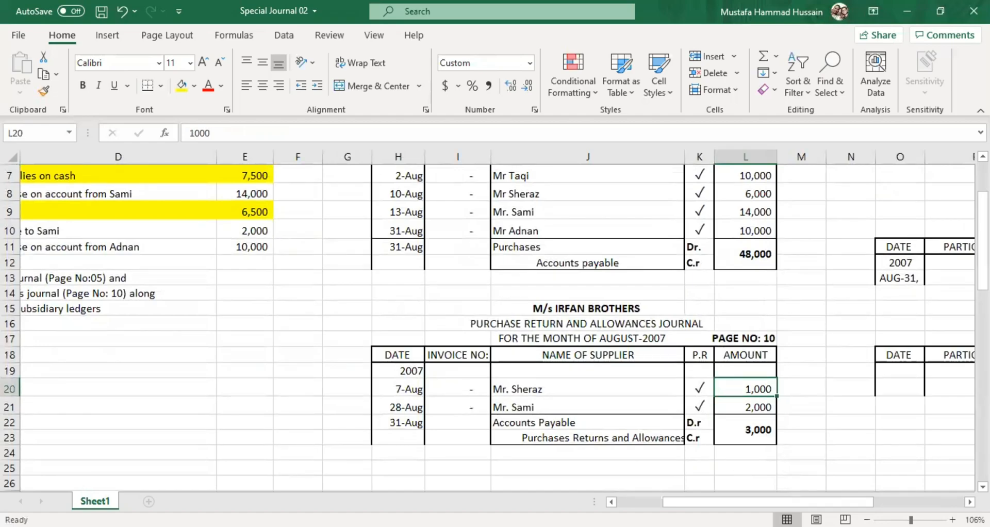
# Step: Post the 7-Aug return in the first supplier's subsidiary ledger with reference PRJ-10, a debit of 1000 and a balance of 7000
pyautogui.hscroll(6, 871, 486)
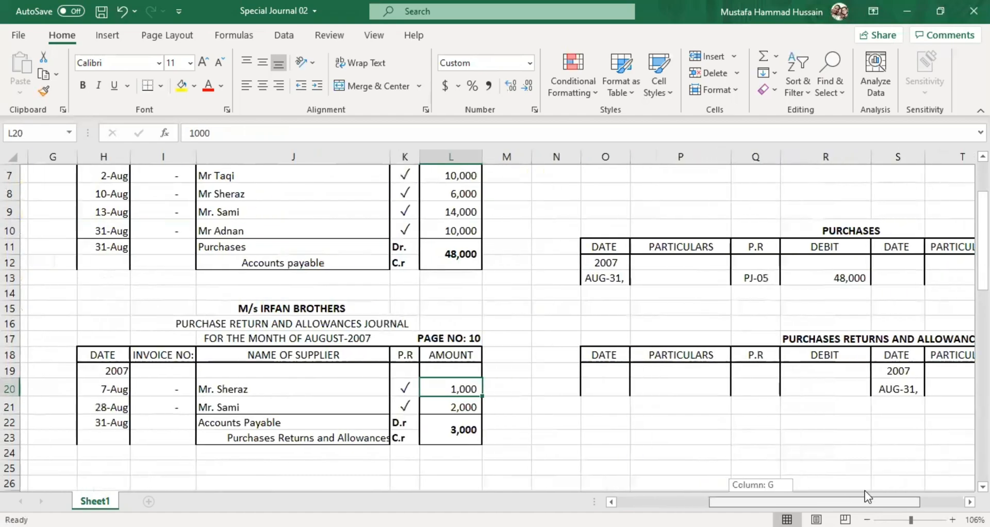
pyautogui.scroll(-6, 788, 423)
pyautogui.scroll(-1, 779, 419)
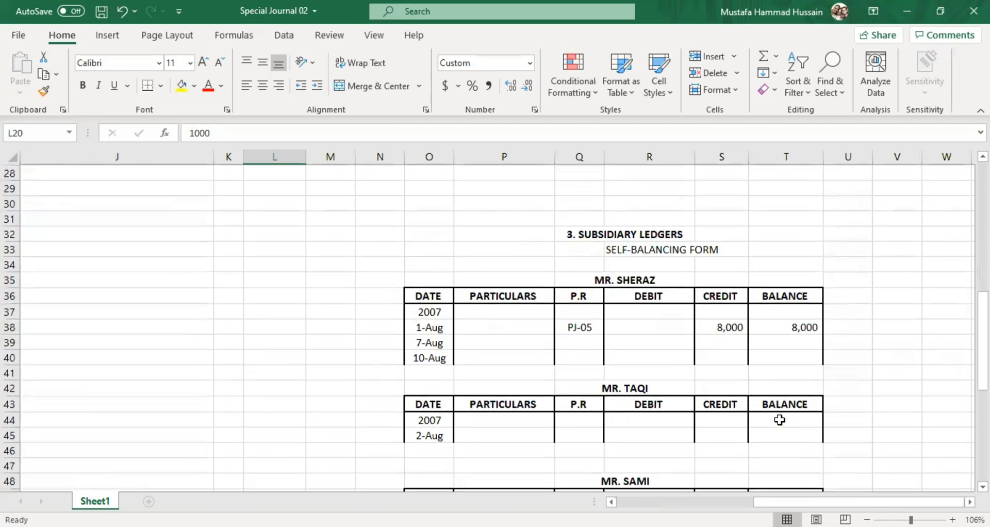
pyautogui.click(578, 340)
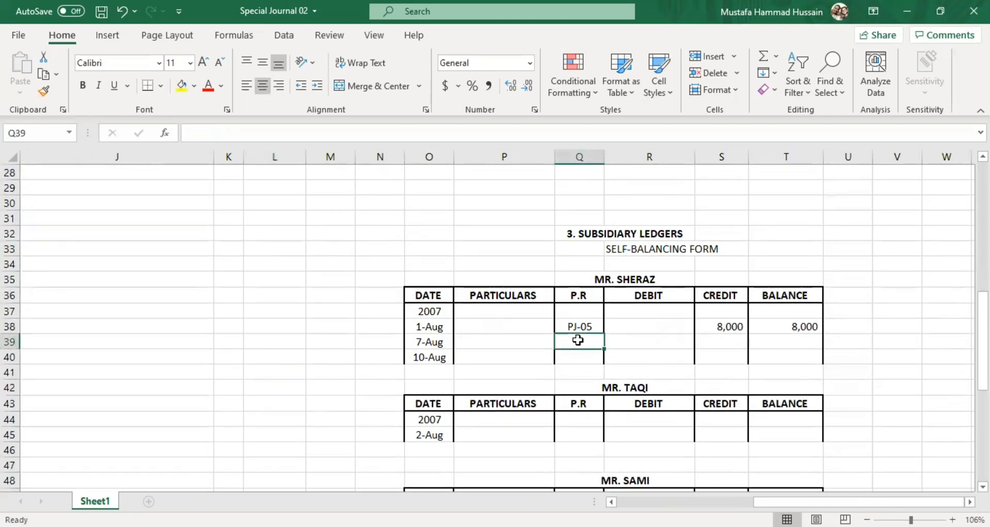
pyautogui.write('PRJ-10')
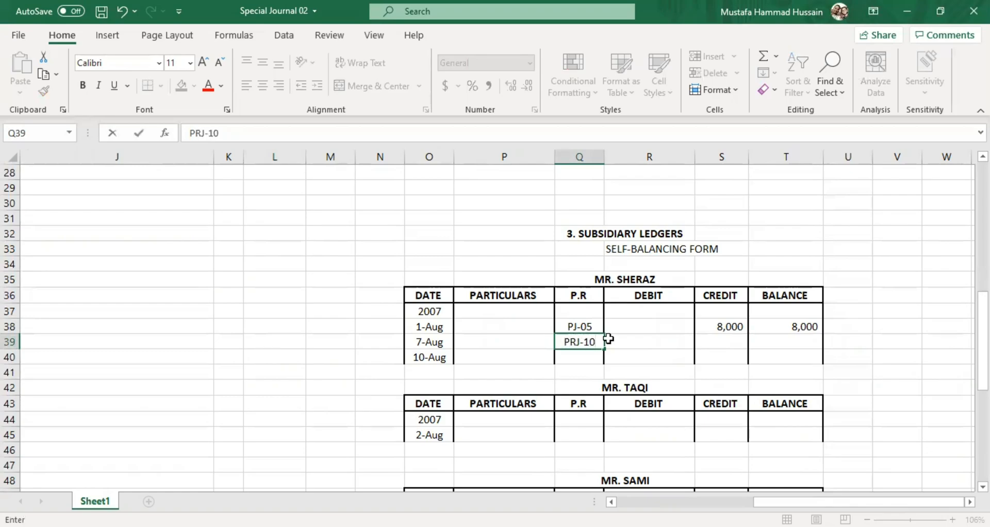
pyautogui.click(649, 346)
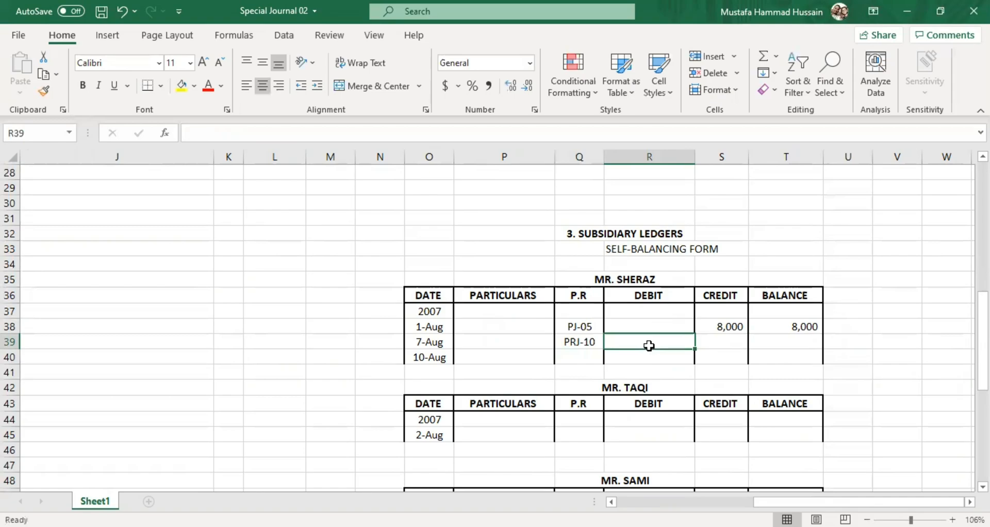
pyautogui.write('1000')
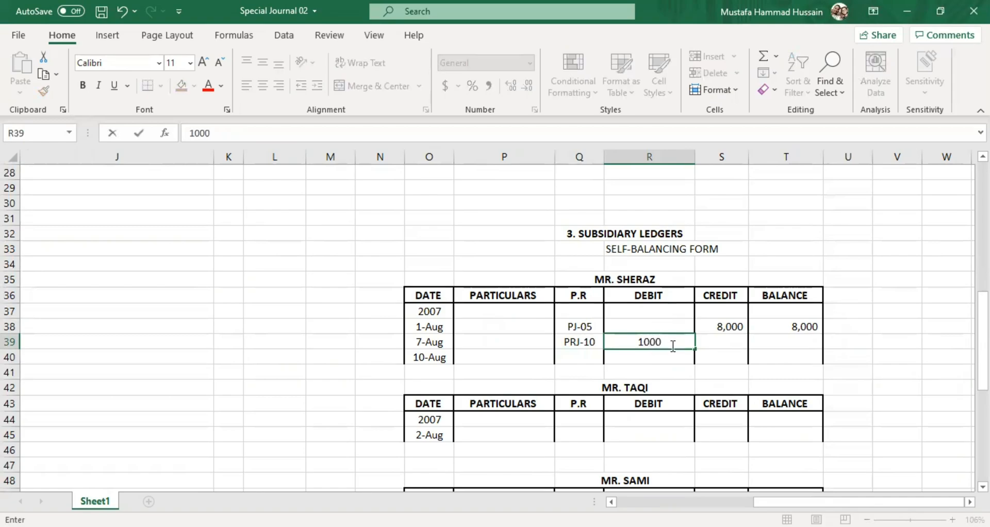
pyautogui.click(799, 349)
pyautogui.write('7000')
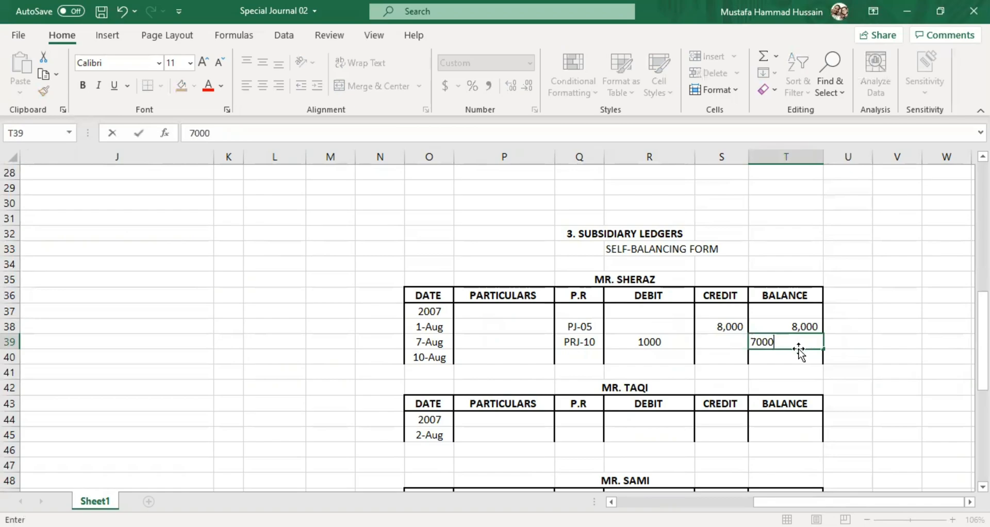
pyautogui.click(740, 372)
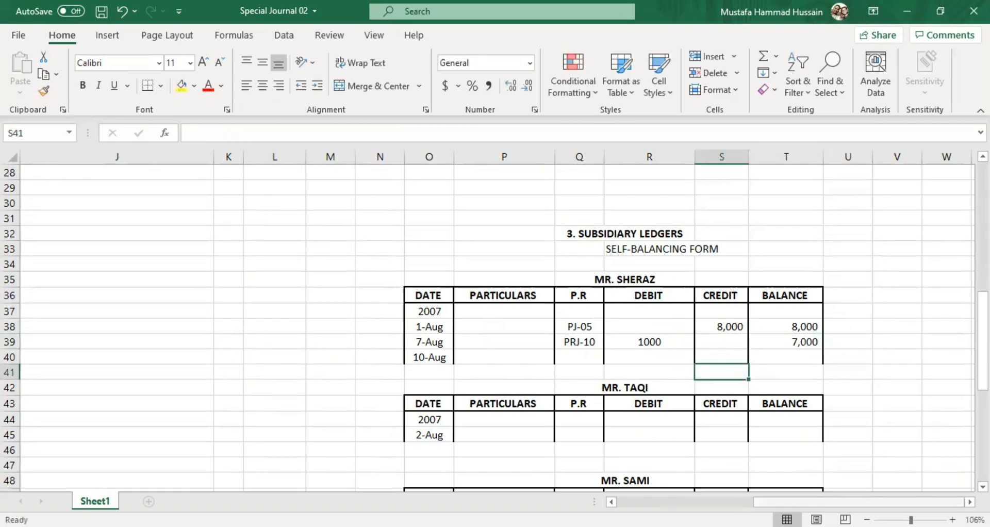
# Step: Compare the first supplier's entries in the purchase journal with the matching entry and amount in the purchase return journal
pyautogui.moveTo(877, 501); pyautogui.dragTo(785, 501)
pyautogui.scroll(8, 543, 343)
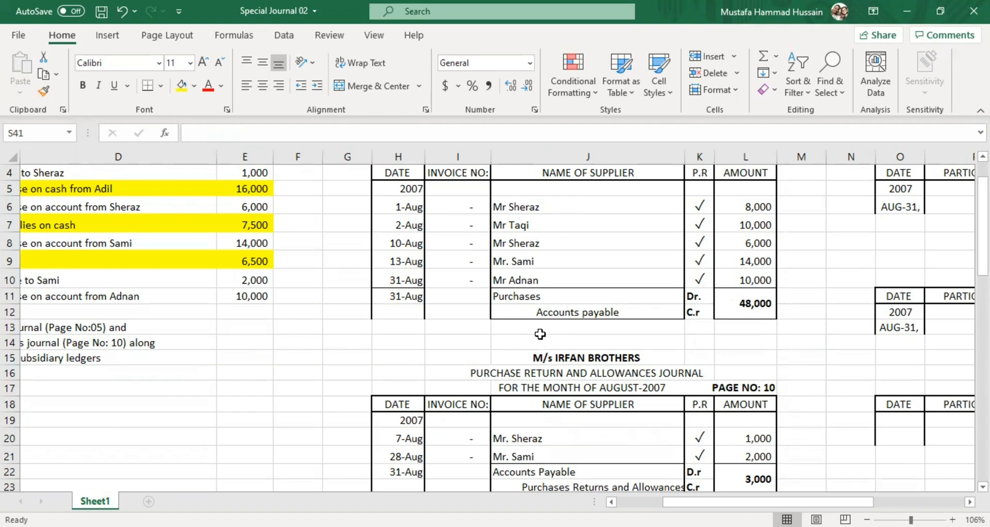
pyautogui.click(571, 203)
pyautogui.click(574, 428)
pyautogui.click(529, 243)
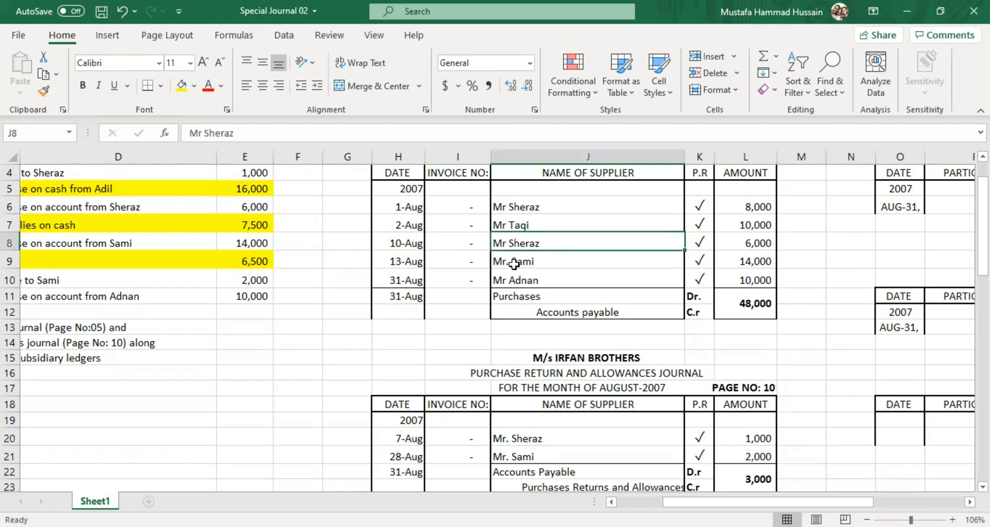
pyautogui.click(522, 211)
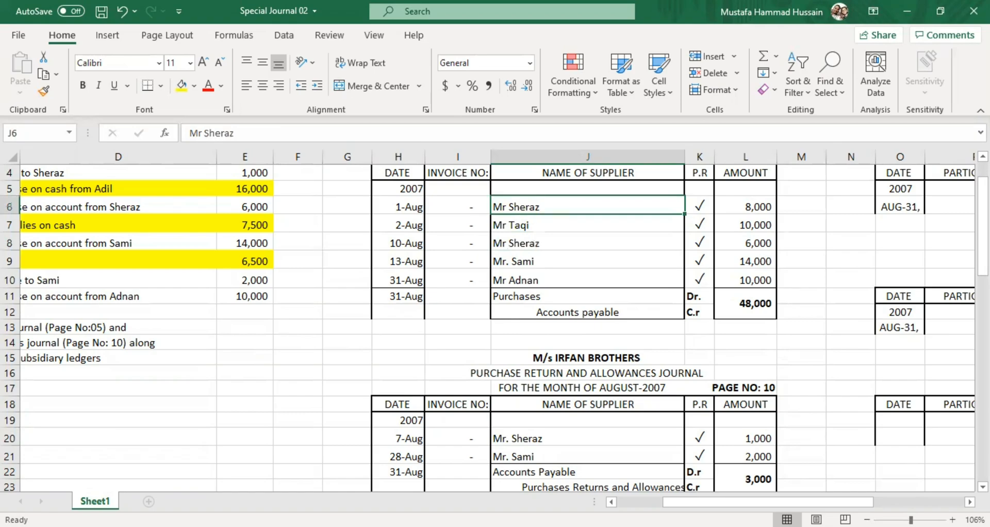
pyautogui.click(740, 205)
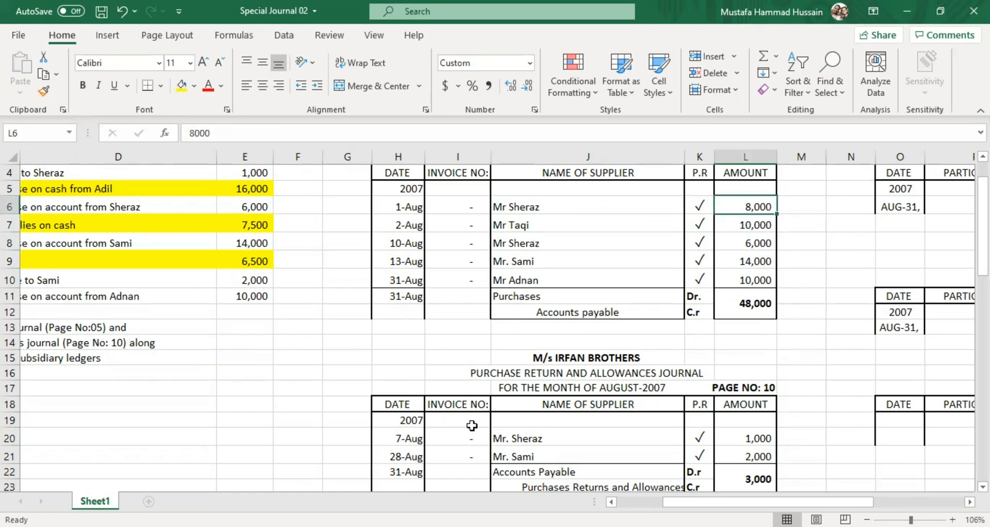
pyautogui.scroll(-1, 492, 434)
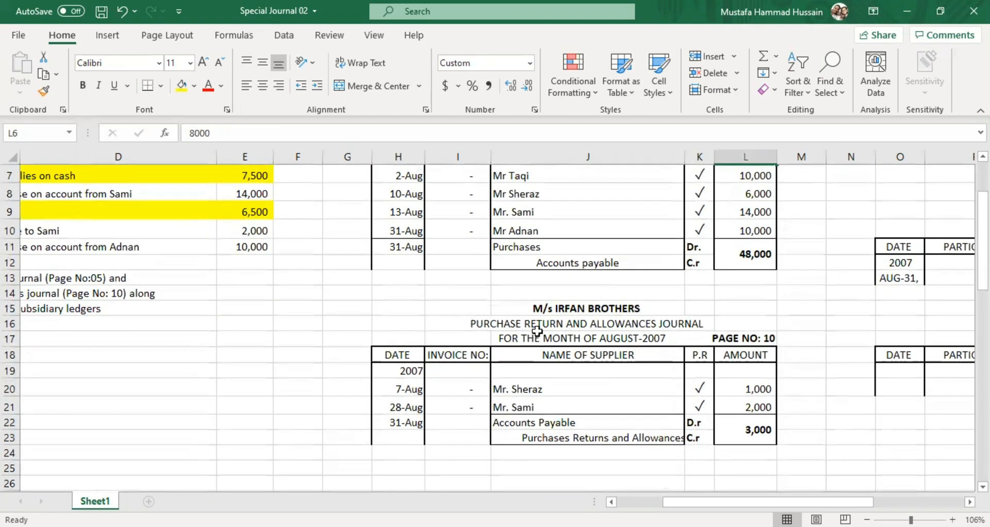
pyautogui.click(542, 436)
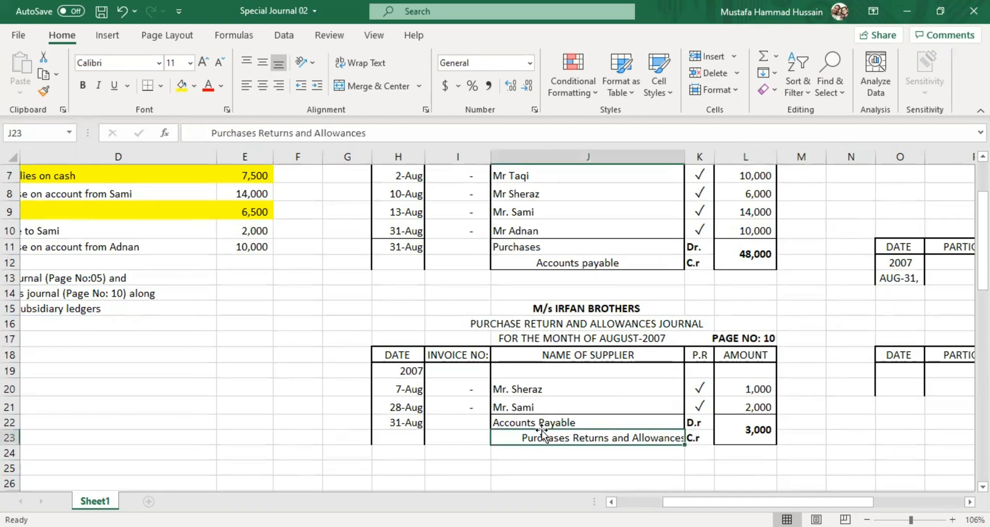
pyautogui.click(543, 424)
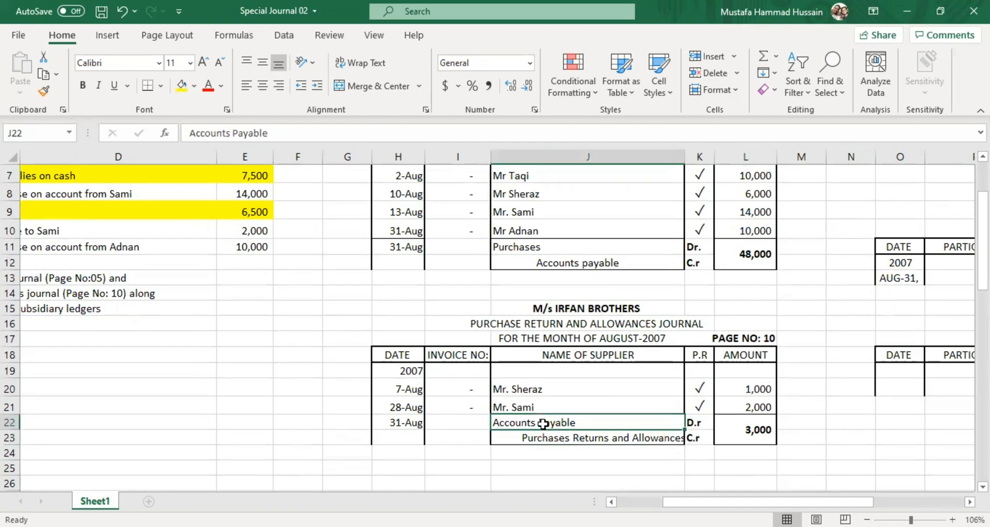
pyautogui.click(548, 391)
pyautogui.click(744, 389)
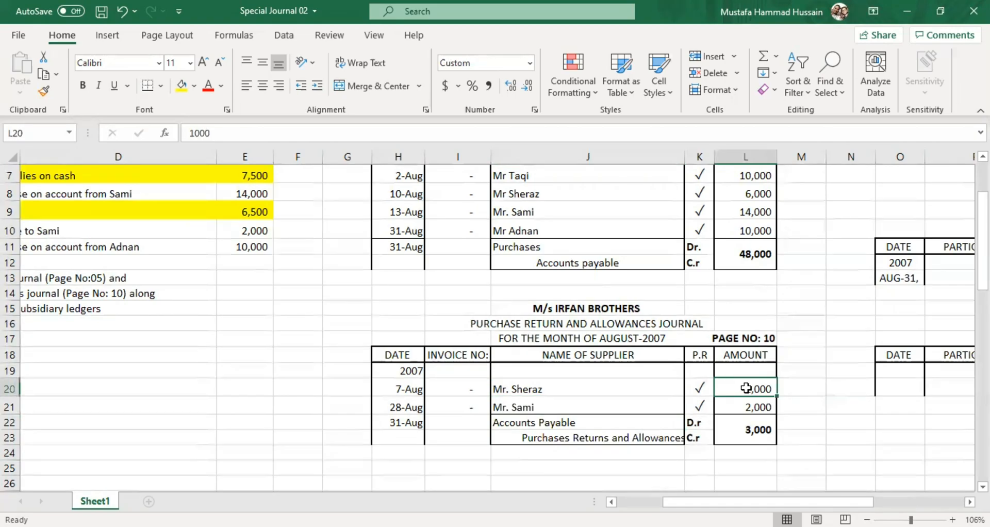
# Step: Check the 7-Aug debit and running balance in the first supplier's ledger against the purchase return journal
pyautogui.scroll(-6, 746, 388)
pyautogui.moveTo(744, 499); pyautogui.dragTo(831, 495)
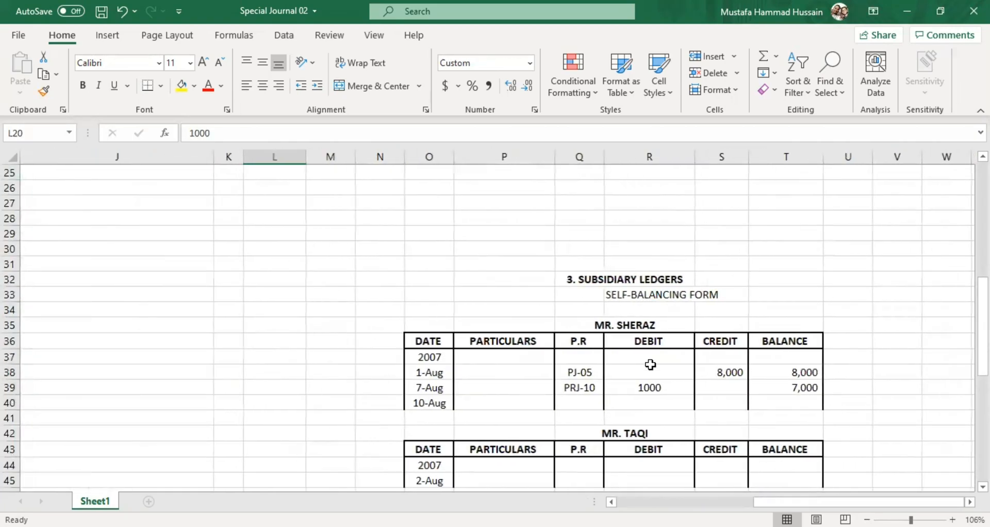
pyautogui.click(666, 382)
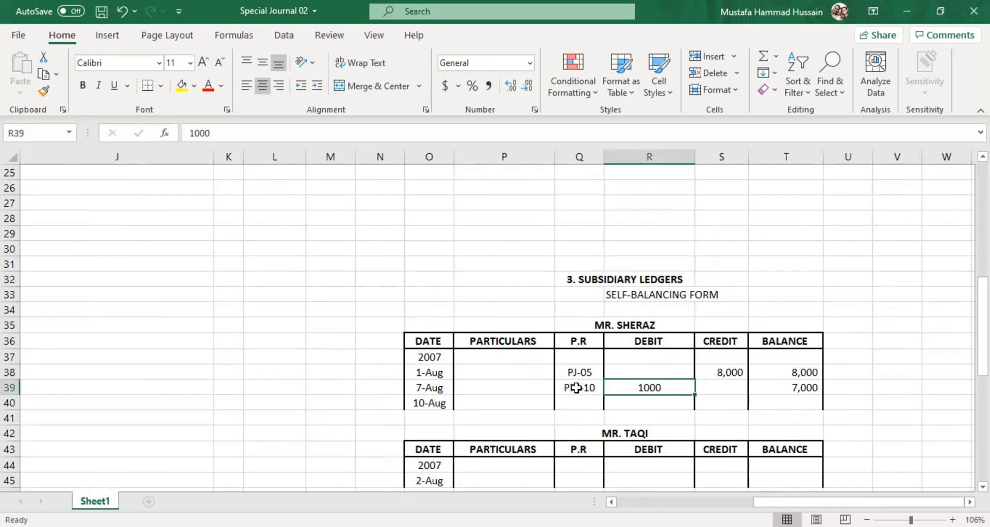
pyautogui.scroll(5, 370, 356)
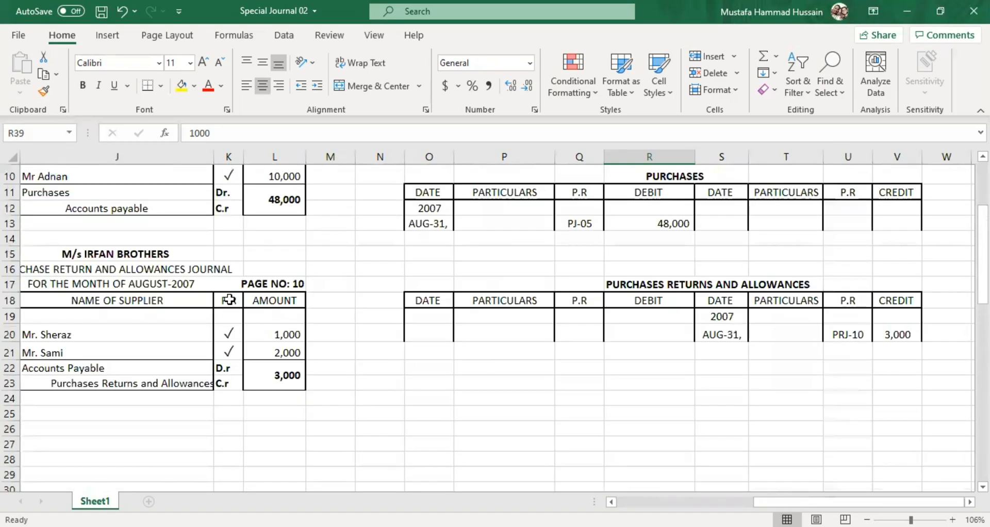
pyautogui.scroll(-4, 300, 378)
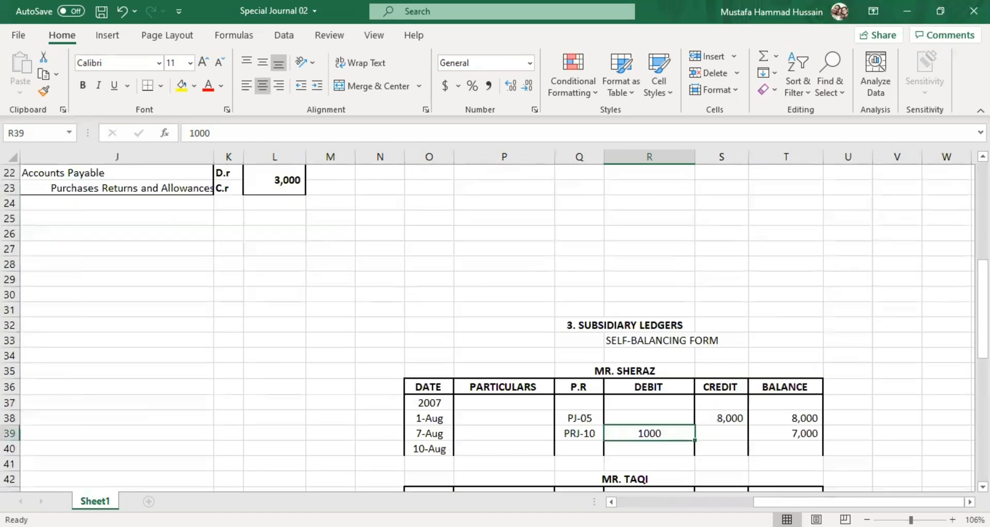
pyautogui.scroll(-1, 682, 387)
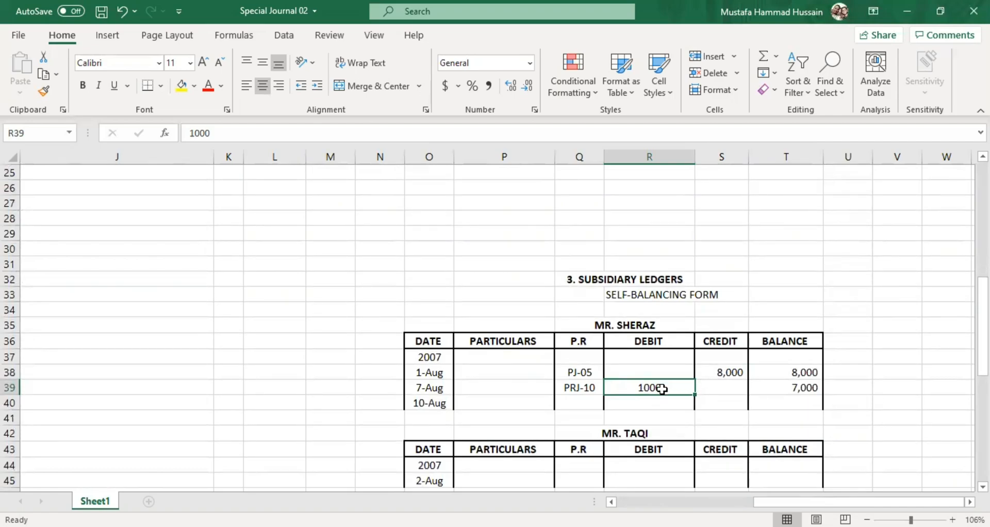
pyautogui.click(809, 389)
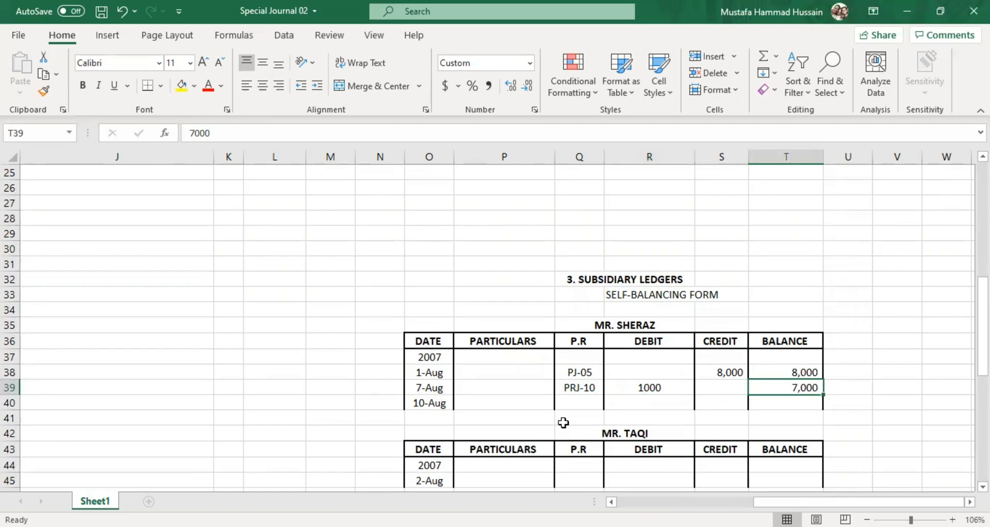
# Step: Post the first supplier's 10-Aug purchase from the purchase journal to the subsidiary ledger with reference PJ-05 and a credit of 6000
pyautogui.scroll(5, 650, 412)
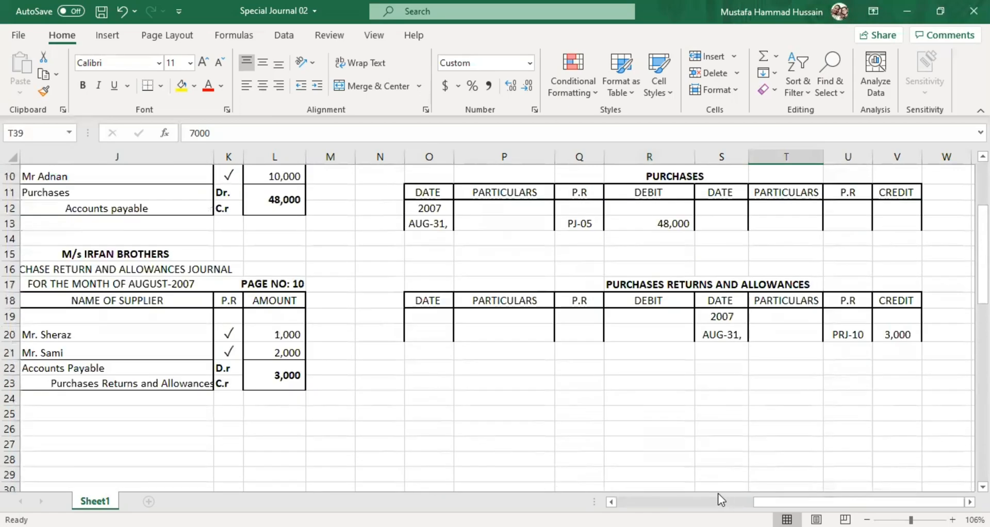
pyautogui.scroll(3, 457, 425)
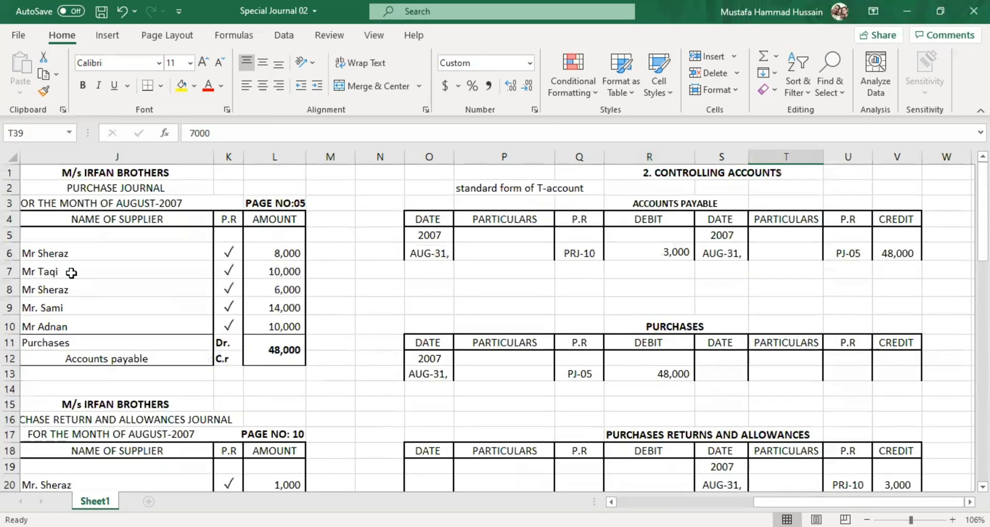
pyautogui.click(65, 289)
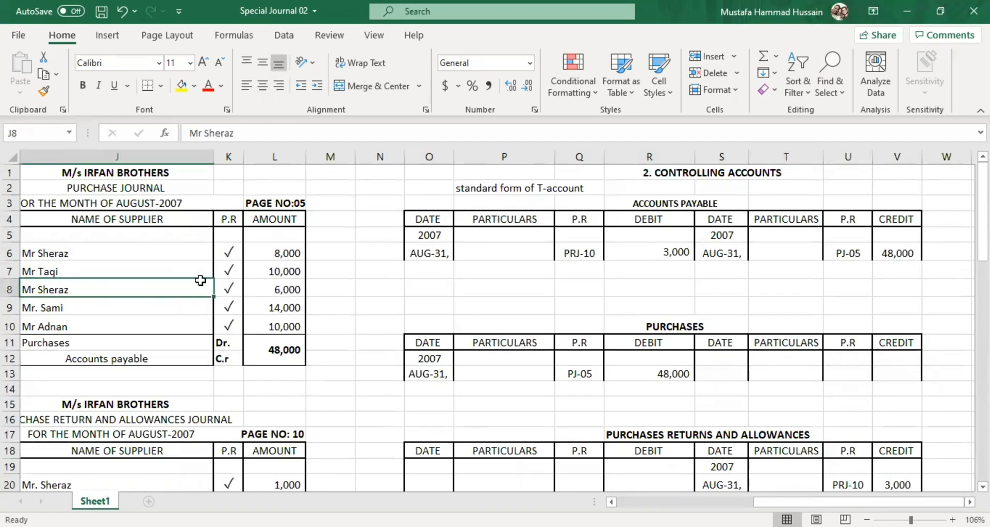
pyautogui.click(299, 290)
pyautogui.hscroll(-3, 217, 241)
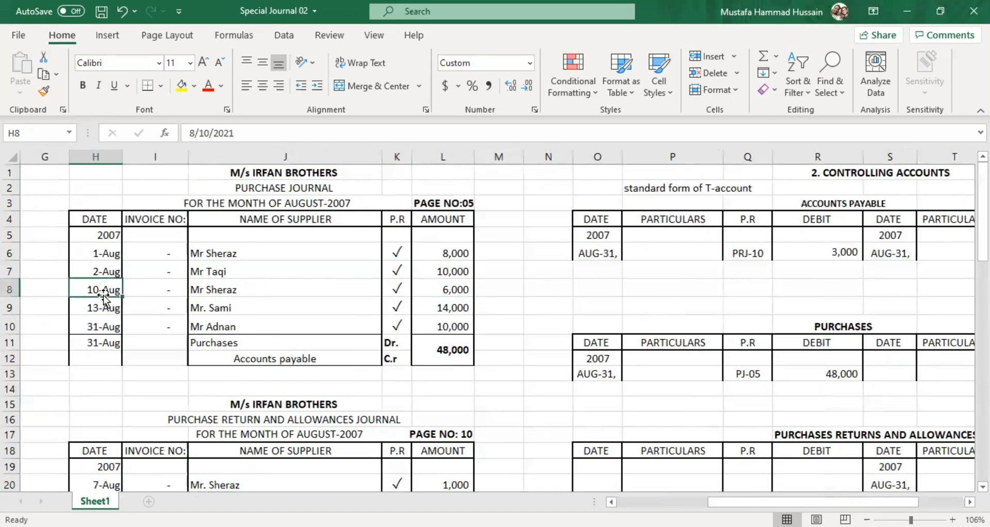
pyautogui.click(227, 304)
pyautogui.scroll(-9, 877, 373)
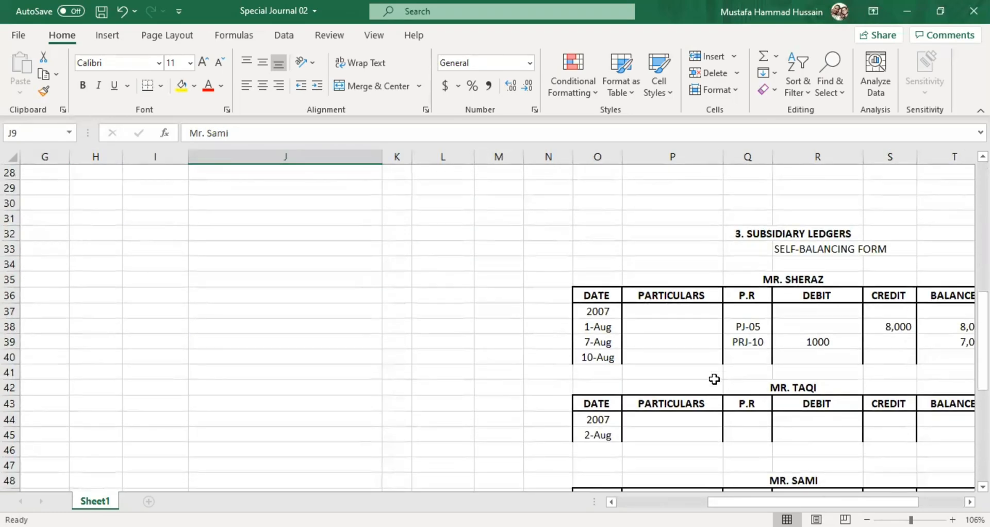
pyautogui.click(762, 356)
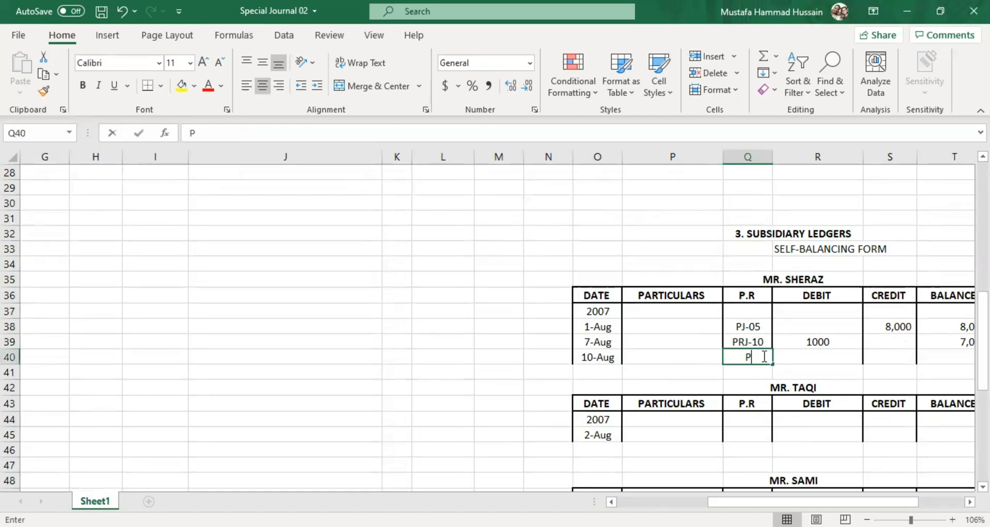
pyautogui.write('PJ-05')
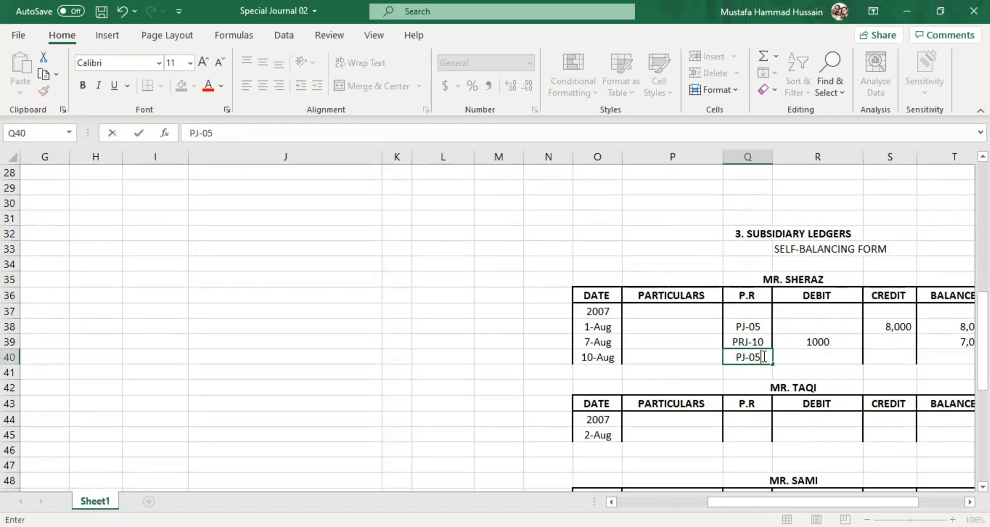
pyautogui.click(908, 356)
pyautogui.write('6,00')
pyautogui.write('000')
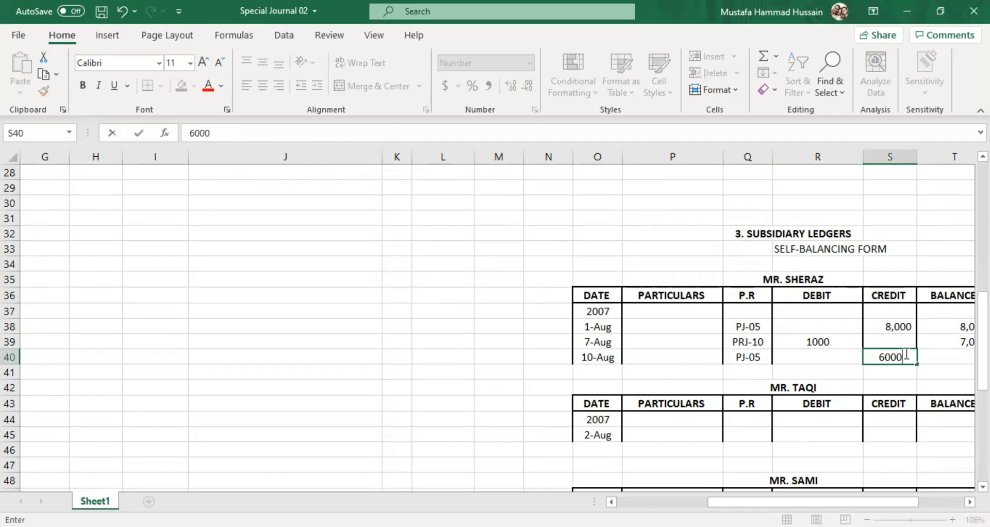
# Step: Examine the first supplier's 7-Aug balance and 10-Aug credit, along with the earlier postings, to work out the new running balance
pyautogui.click(952, 355)
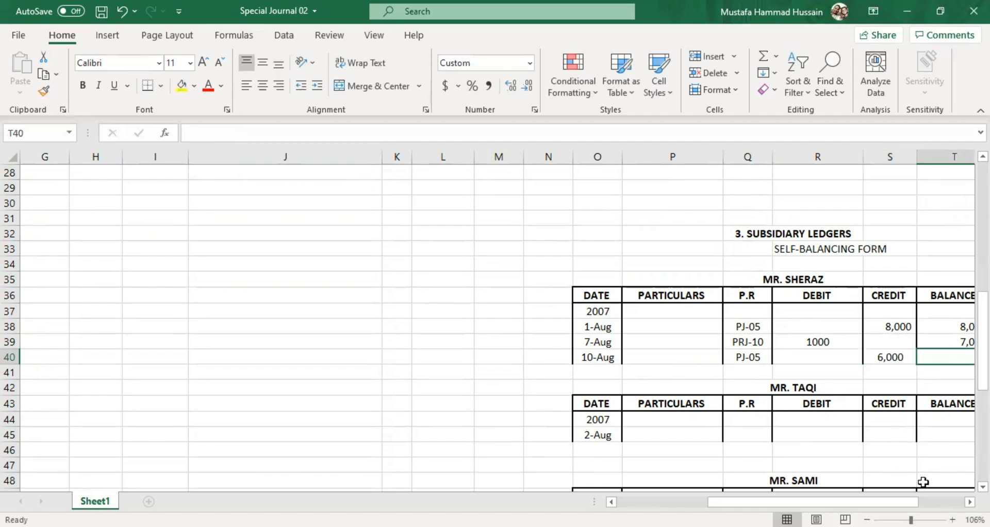
pyautogui.hscroll(3, 498, 330)
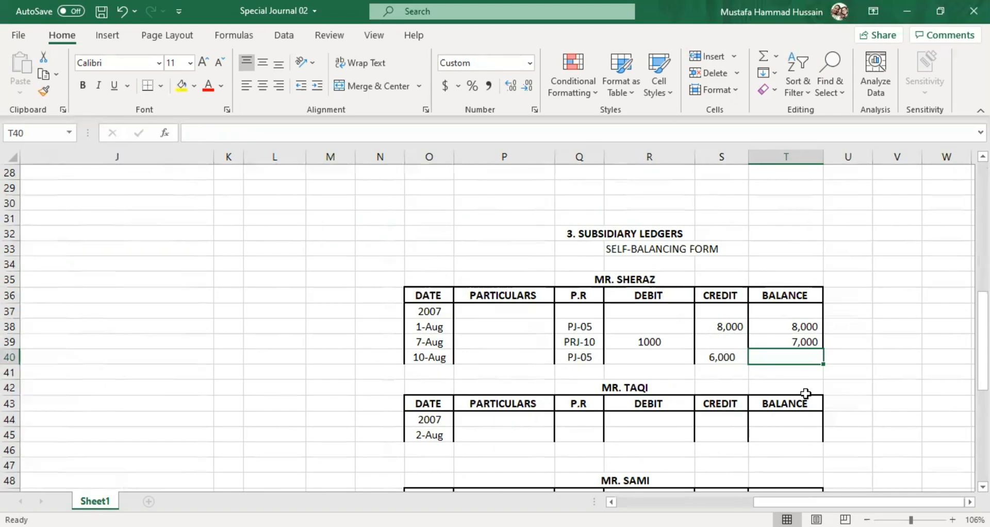
pyautogui.click(739, 353)
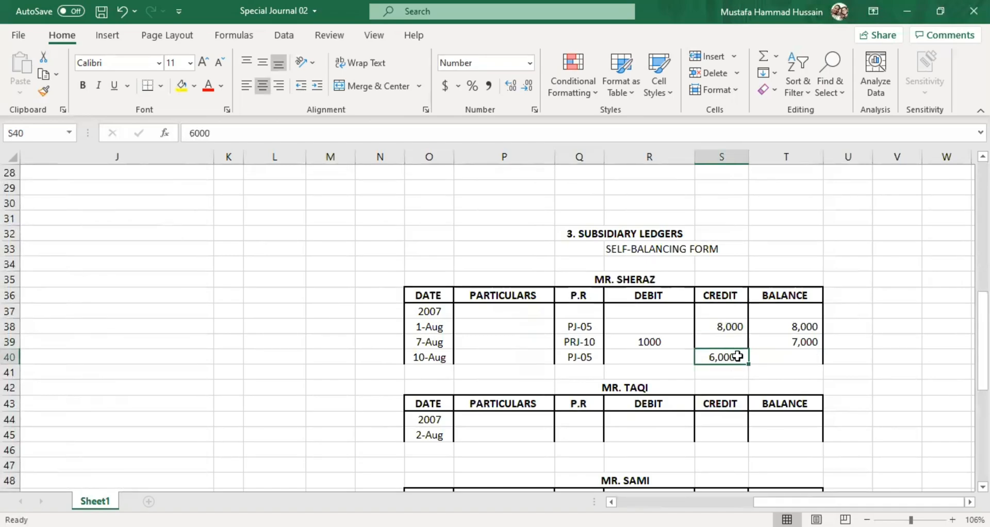
pyautogui.click(790, 356)
pyautogui.click(797, 341)
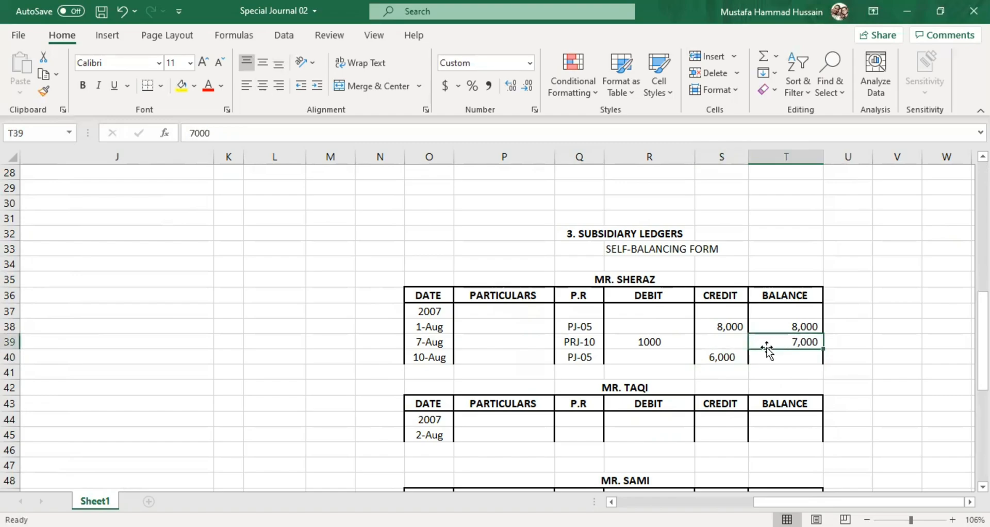
pyautogui.click(729, 355)
pyautogui.click(726, 328)
pyautogui.click(672, 342)
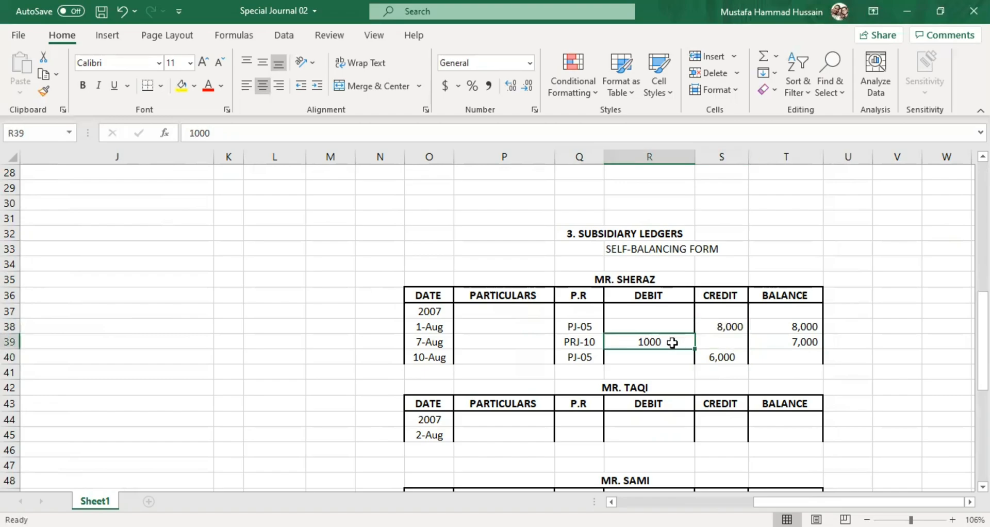
pyautogui.click(804, 344)
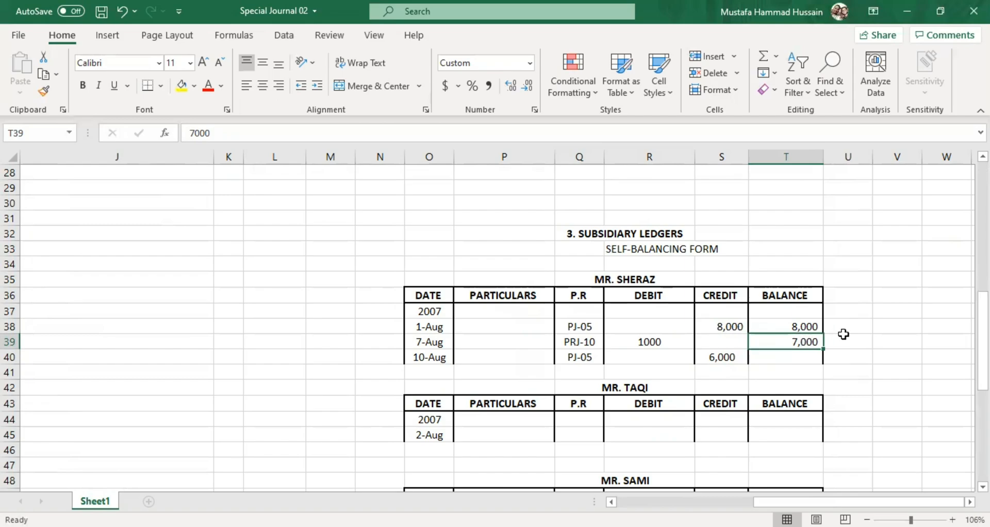
pyautogui.click(723, 357)
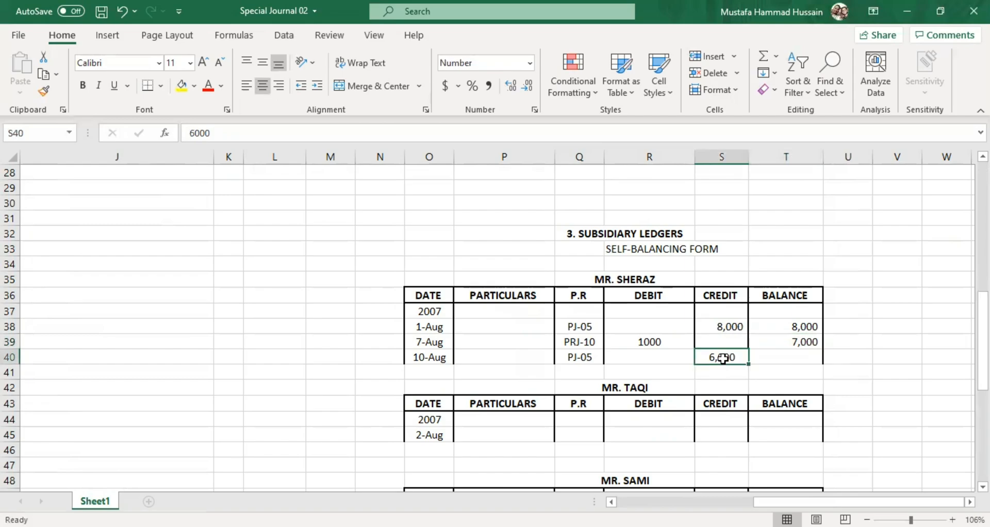
pyautogui.click(806, 343)
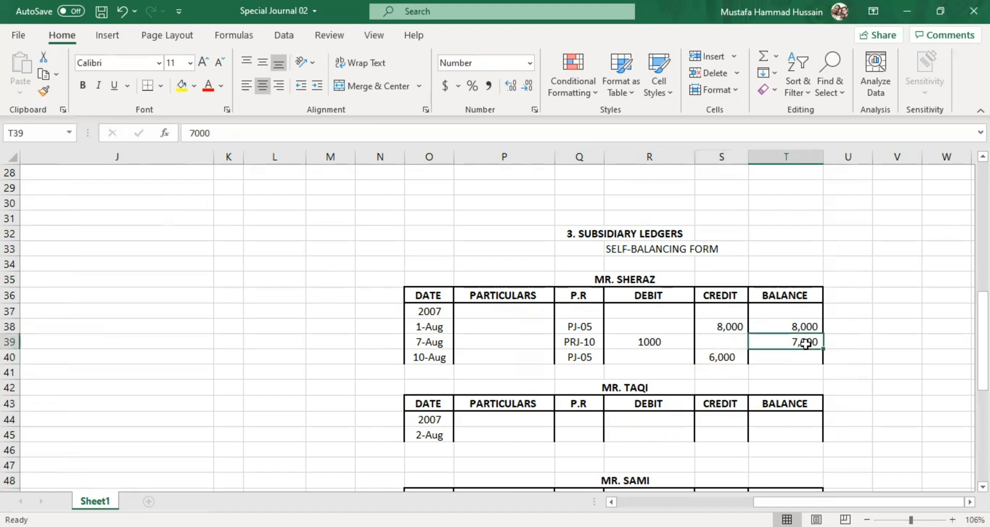
pyautogui.click(732, 356)
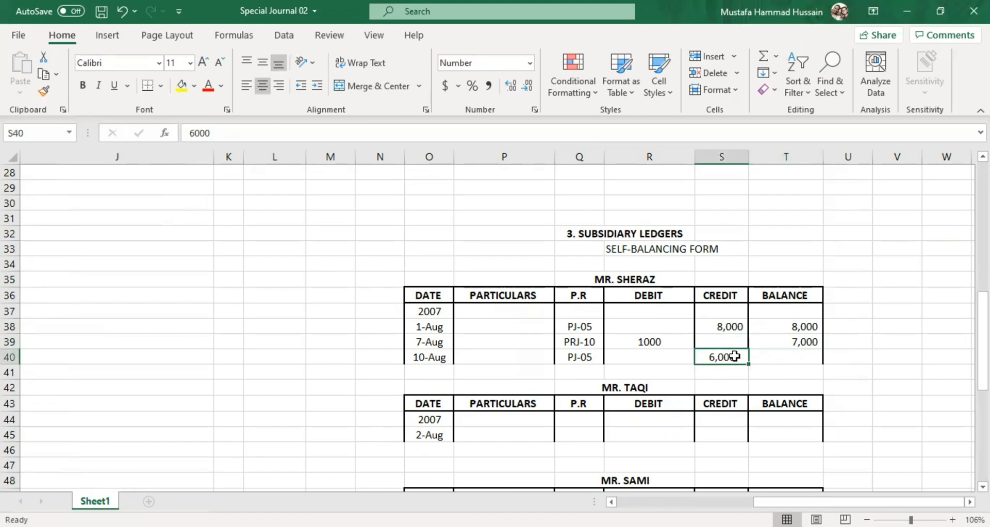
# Step: Enter a balance of 13,000 on the 10-Aug line of the first supplier's subsidiary ledger
pyautogui.click(785, 358)
pyautogui.write('13,000')
pyautogui.scroll(1, 824, 423)
pyautogui.click(857, 433)
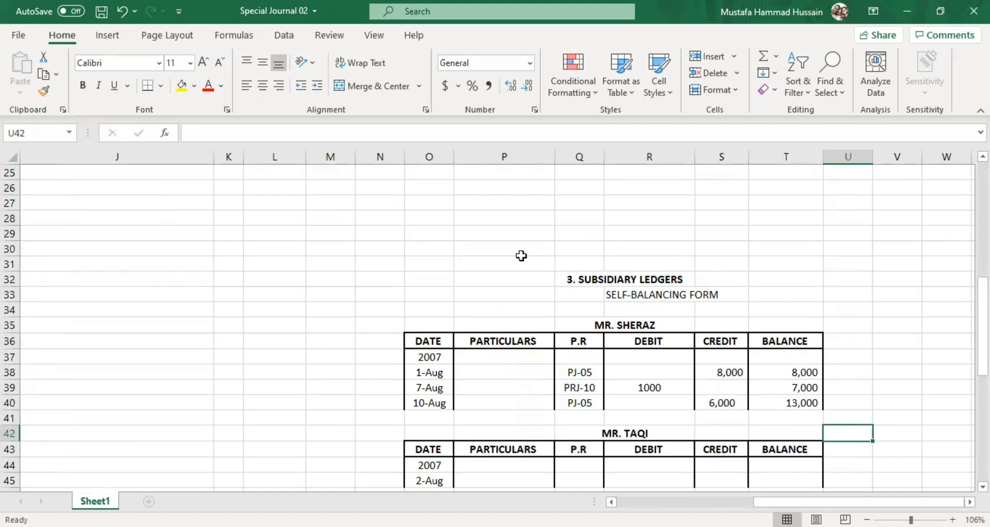
# Step: Review the self-balancing form heading and the final balance in the first supplier's ledger
pyautogui.click(704, 295)
pyautogui.click(663, 295)
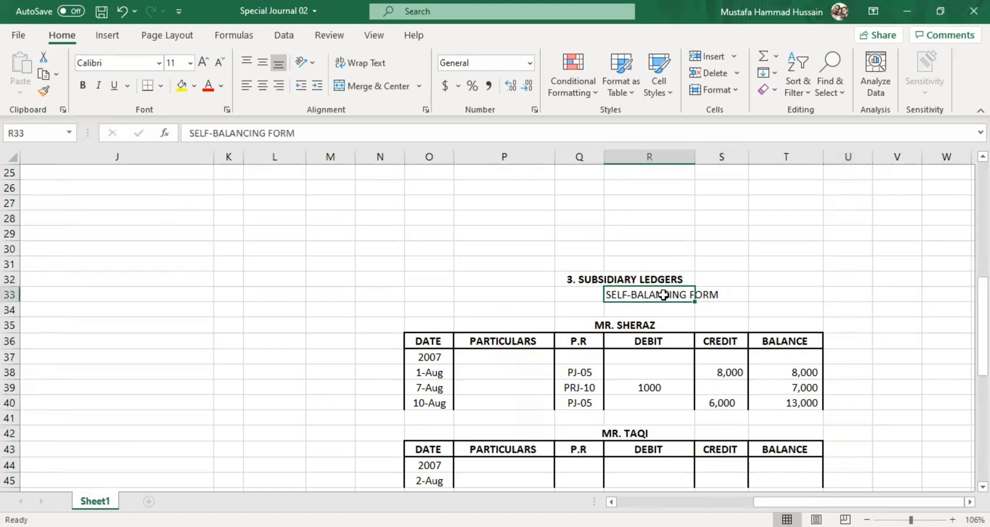
pyautogui.scroll(-2, 779, 388)
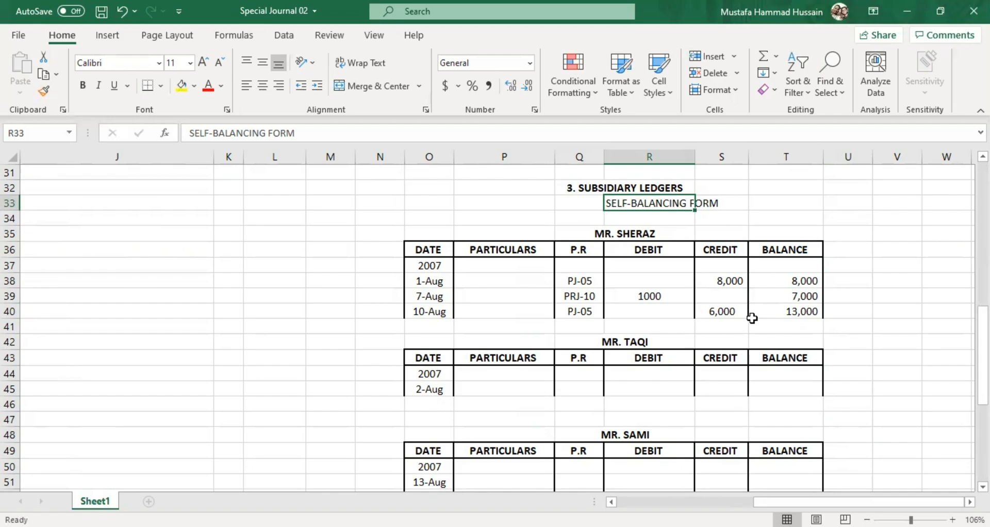
pyautogui.click(790, 311)
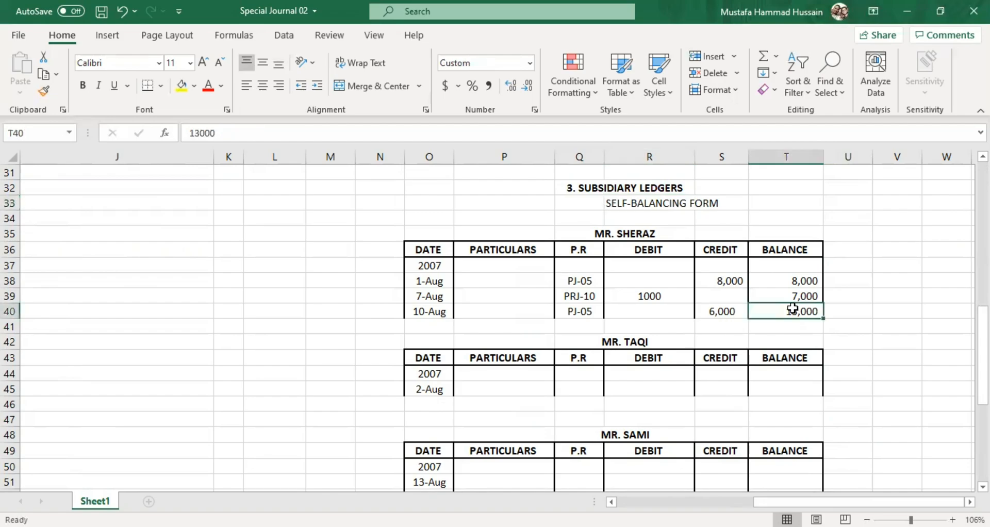
# Step: Fill the first supplier's final 10-Aug ledger balance with yellow and make it bold
pyautogui.click(182, 85)
pyautogui.click(84, 85)
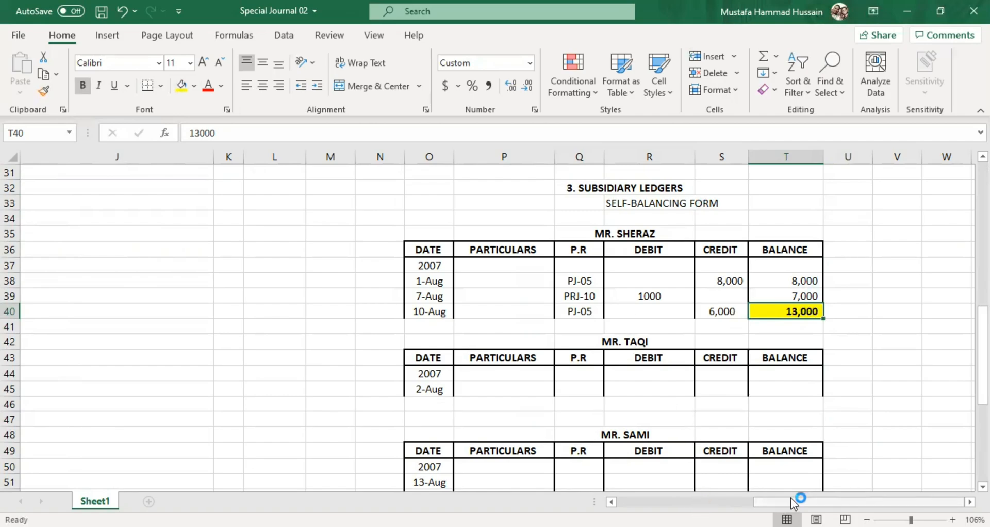
# Step: Check the purchase journal and the purchase return journal for all August entries belonging to the second supplier
pyautogui.click(694, 503)
pyautogui.scroll(6, 591, 390)
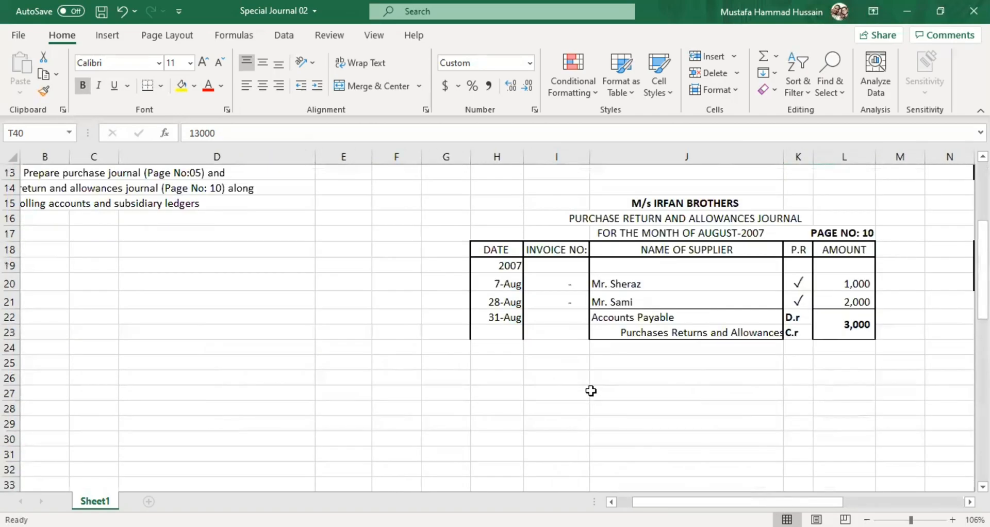
pyautogui.scroll(4, 591, 390)
pyautogui.click(613, 268)
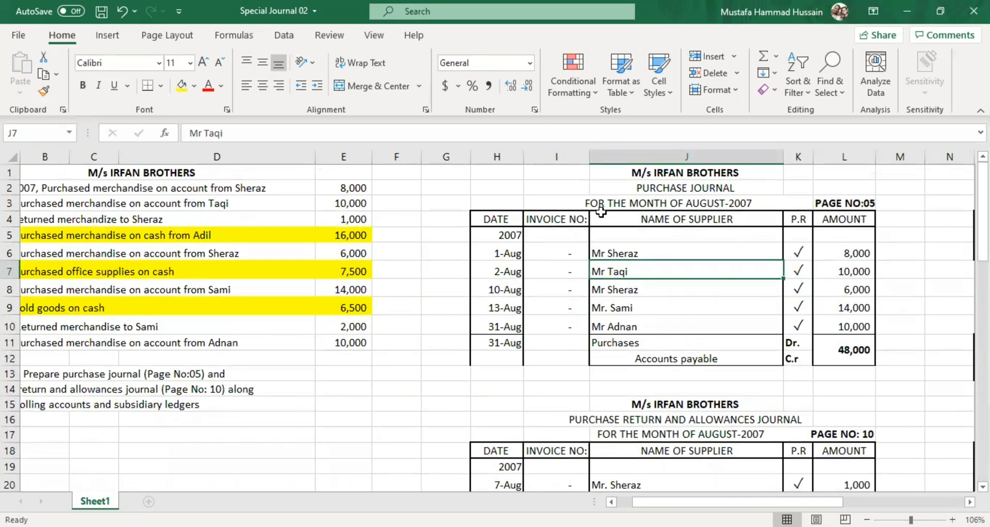
pyautogui.scroll(-1, 603, 214)
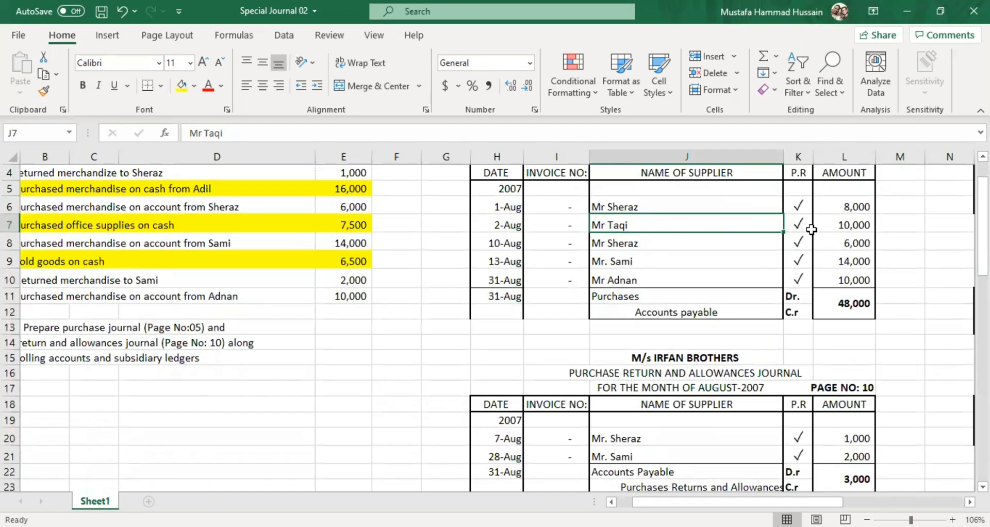
pyautogui.scroll(-2, 778, 250)
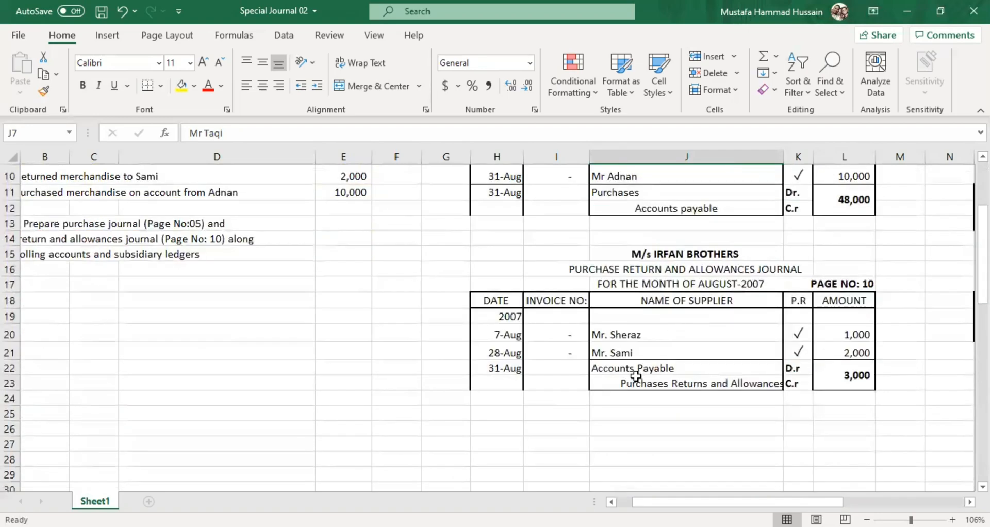
pyautogui.scroll(2, 656, 352)
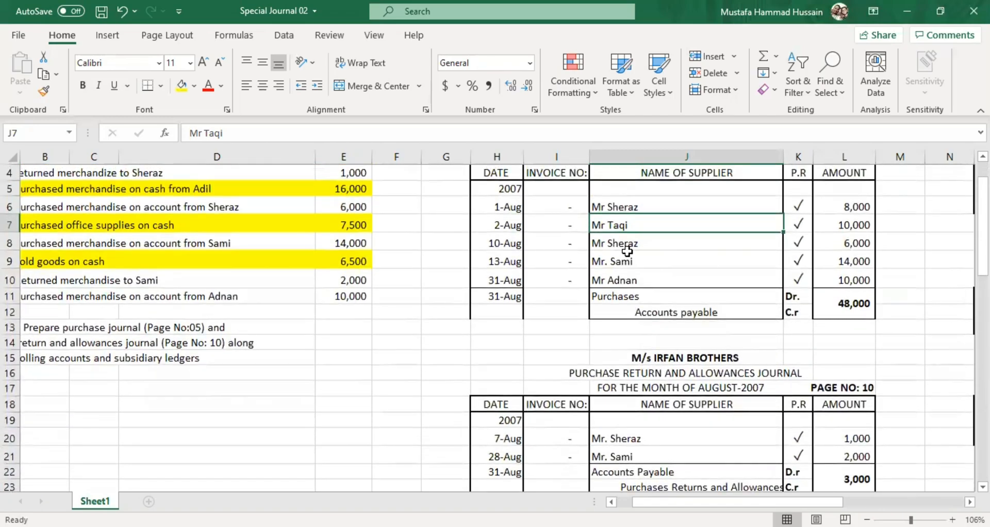
pyautogui.scroll(-2, 775, 335)
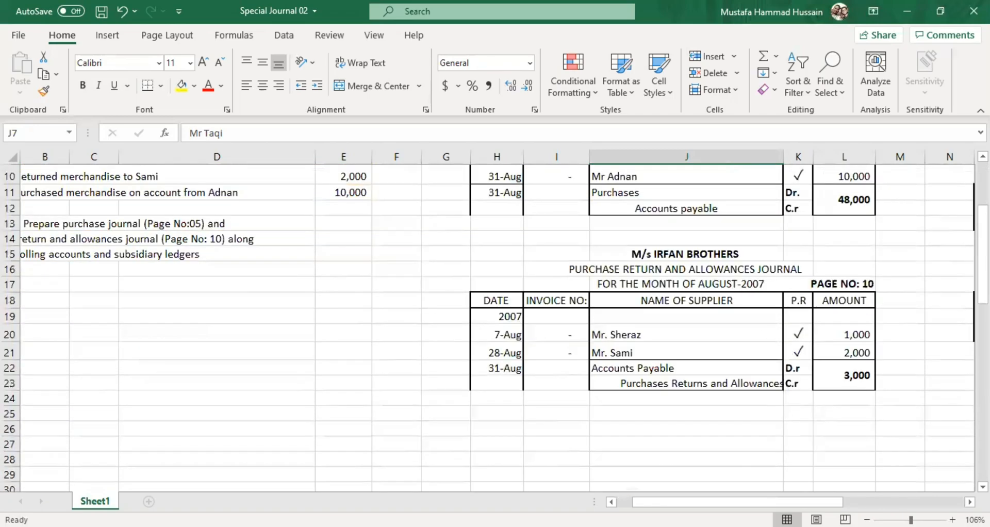
# Step: Enter a credit of 10000 and a balance of 10000 on the 2-Aug line of the second supplier's subsidiary ledger
pyautogui.moveTo(769, 497); pyautogui.dragTo(891, 497)
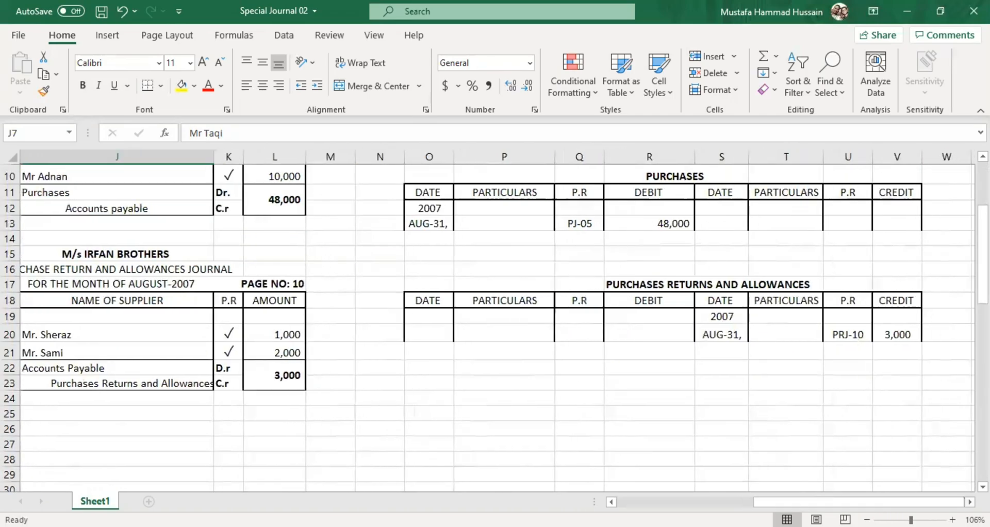
pyautogui.scroll(-9, 774, 385)
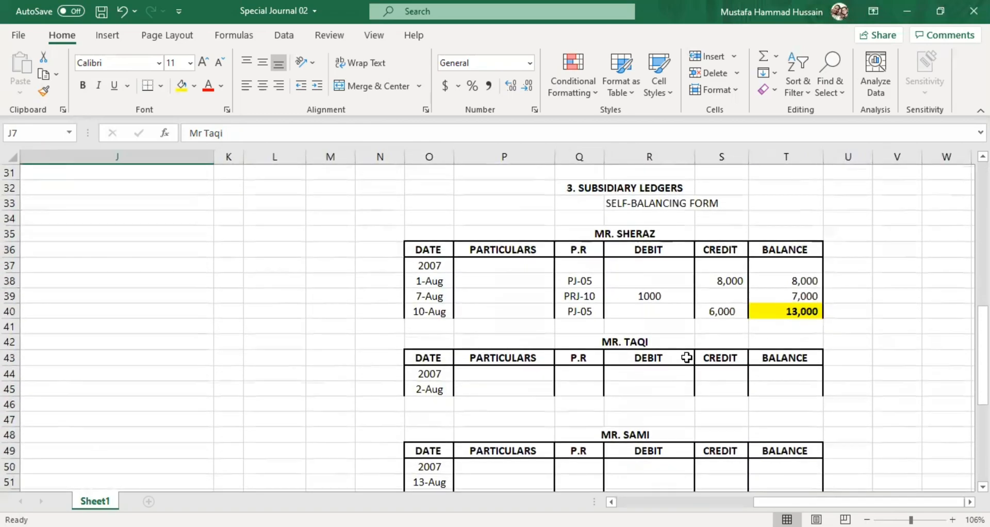
pyautogui.click(479, 297)
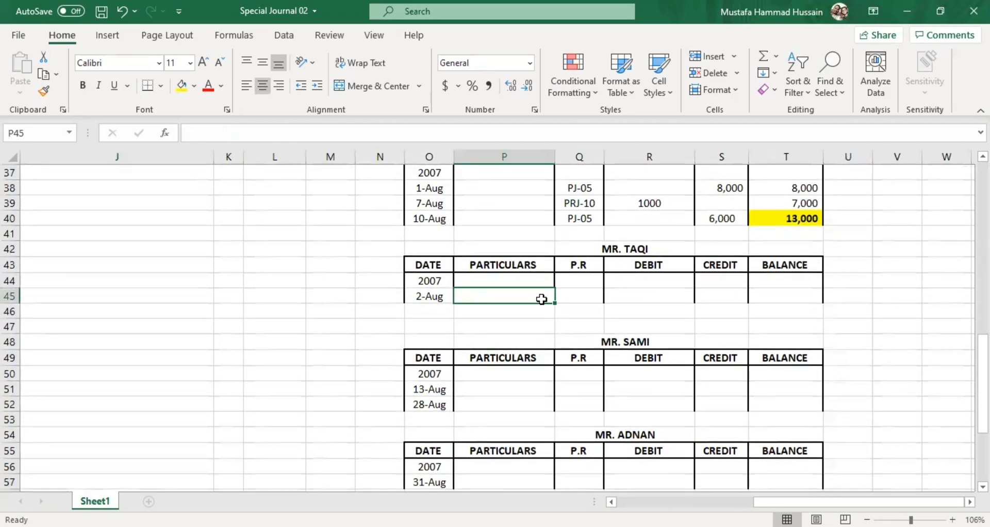
pyautogui.click(637, 295)
pyautogui.click(729, 302)
pyautogui.click(791, 295)
pyautogui.click(727, 296)
pyautogui.write('10000')
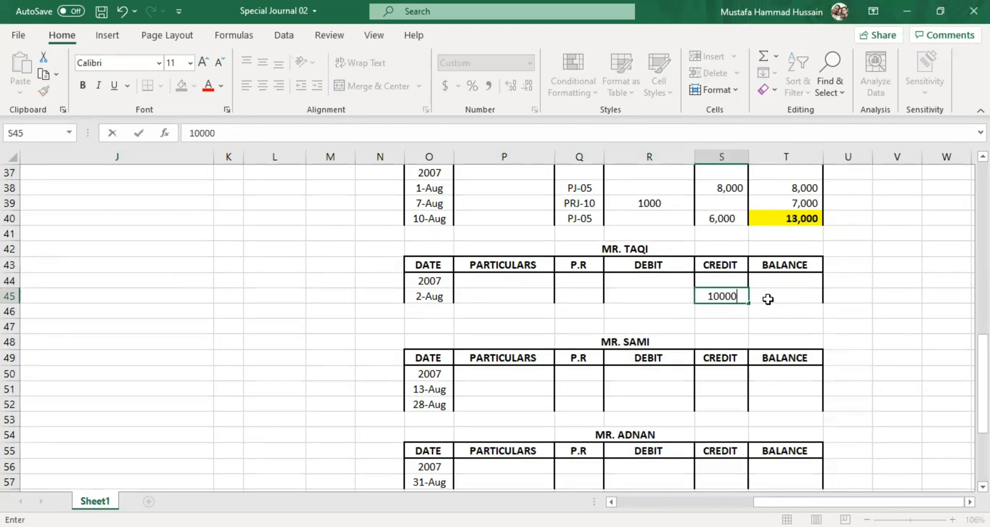
pyautogui.click(768, 299)
pyautogui.write('10000')
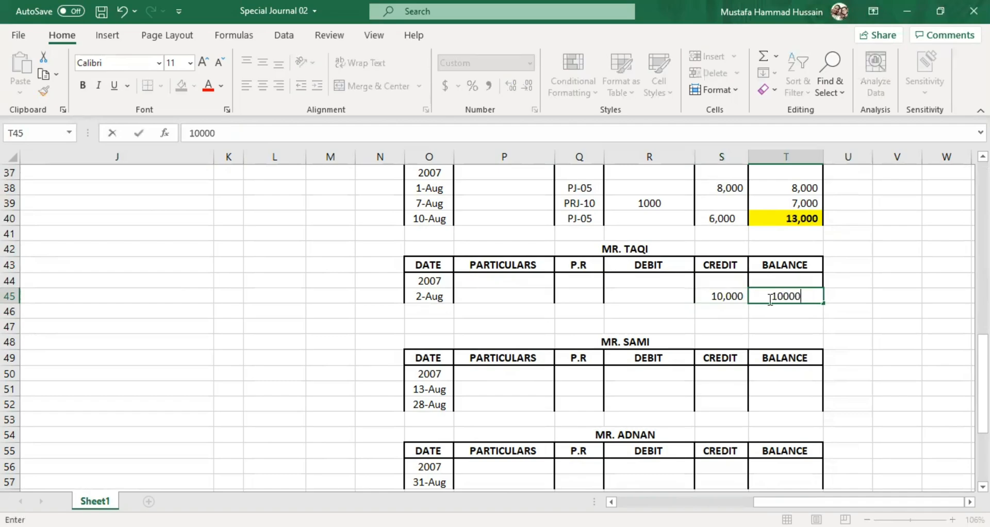
# Step: Add the posting reference PJ-05 to the 2-Aug line of the second supplier's ledger
pyautogui.click(596, 295)
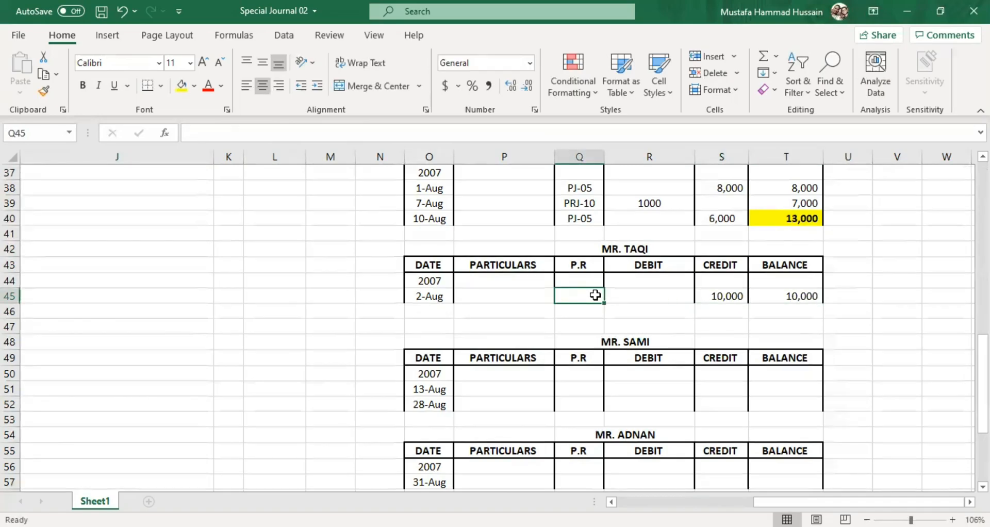
pyautogui.write('PJ')
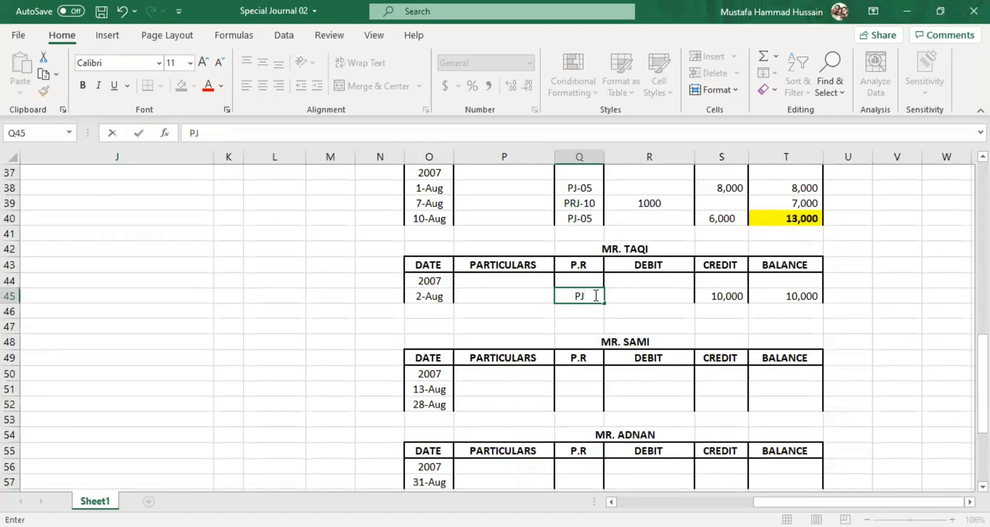
pyautogui.write('-05')
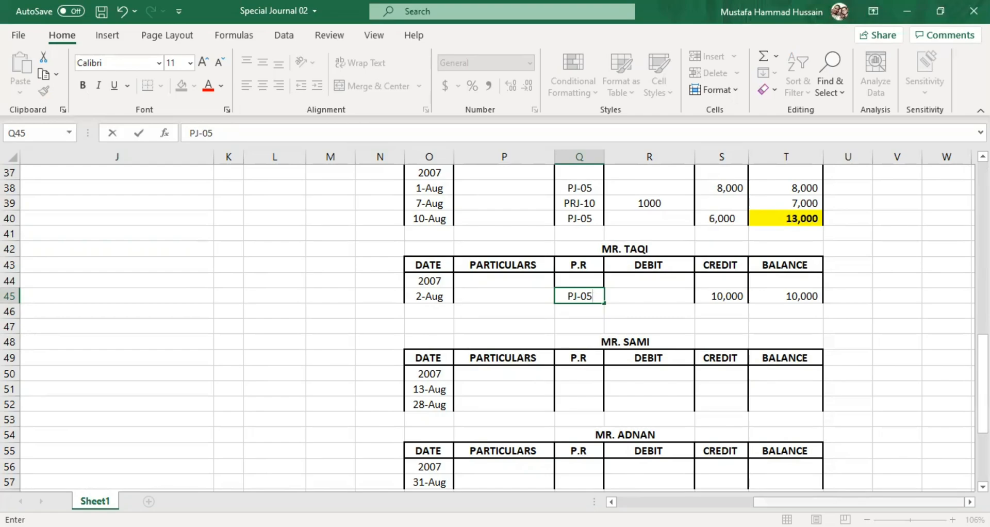
# Step: Go through the supplier names in the purchase and purchase return journals to identify which supplier's entries still need posting
pyautogui.hscroll(-5, 672, 463)
pyautogui.scroll(11, 633, 423)
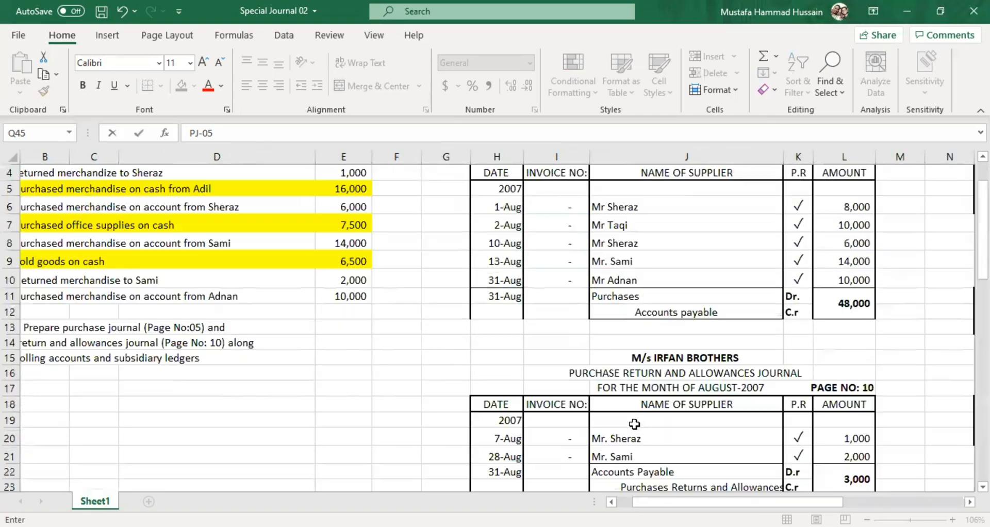
pyautogui.scroll(1, 633, 424)
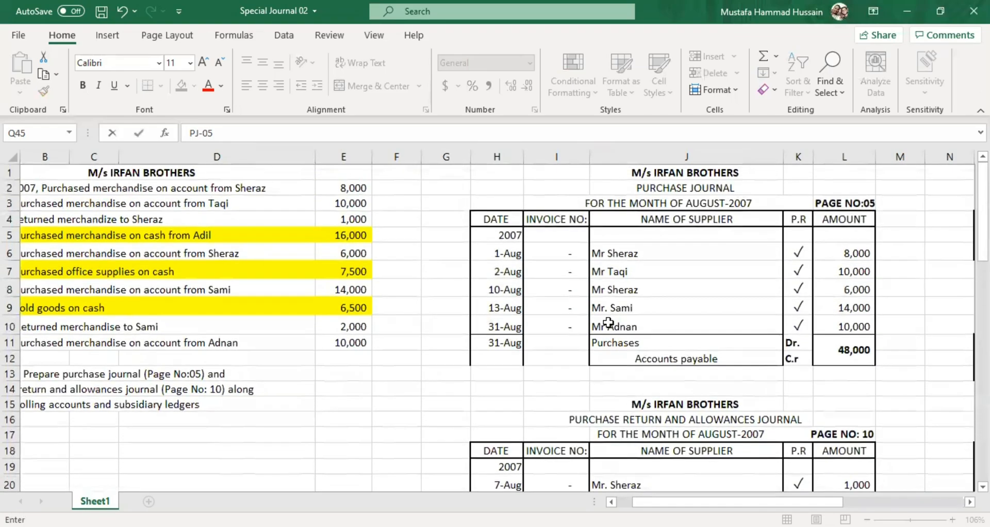
pyautogui.click(615, 293)
pyautogui.scroll(-1, 617, 294)
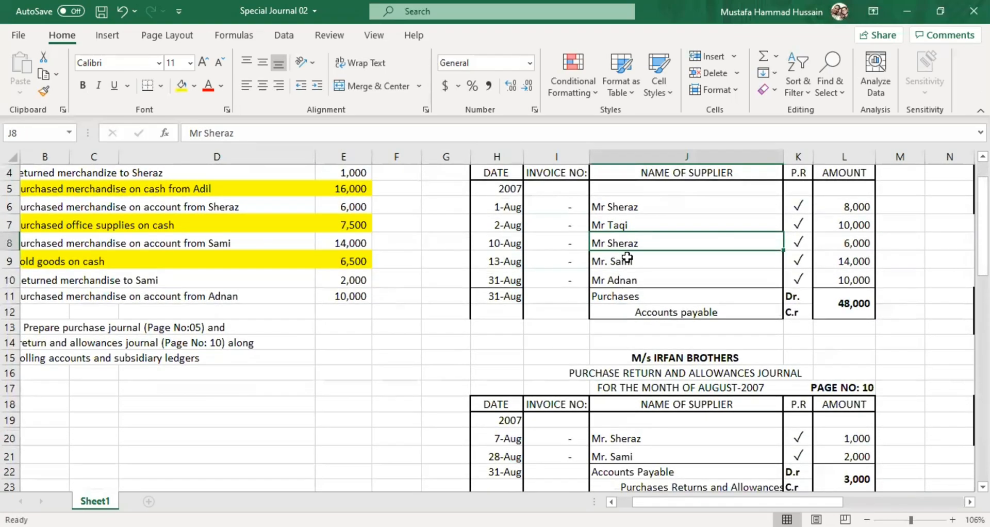
pyautogui.click(627, 258)
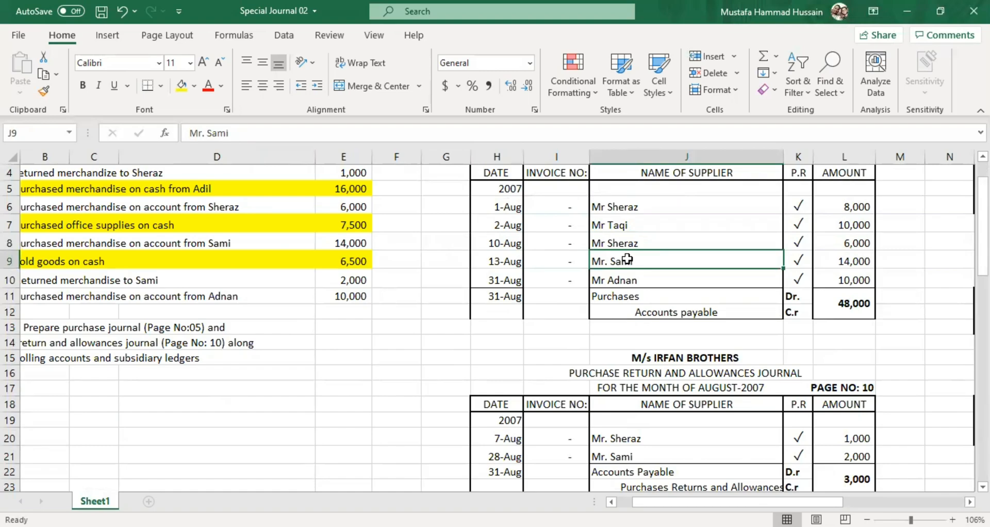
pyautogui.scroll(1, 629, 206)
pyautogui.click(621, 265)
pyautogui.click(630, 307)
pyautogui.click(637, 327)
pyautogui.scroll(-2, 638, 329)
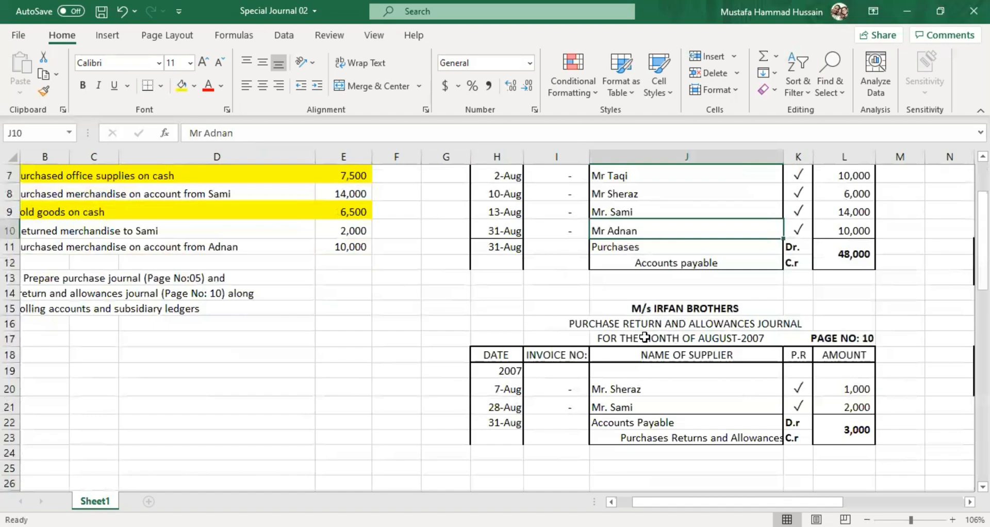
pyautogui.click(641, 388)
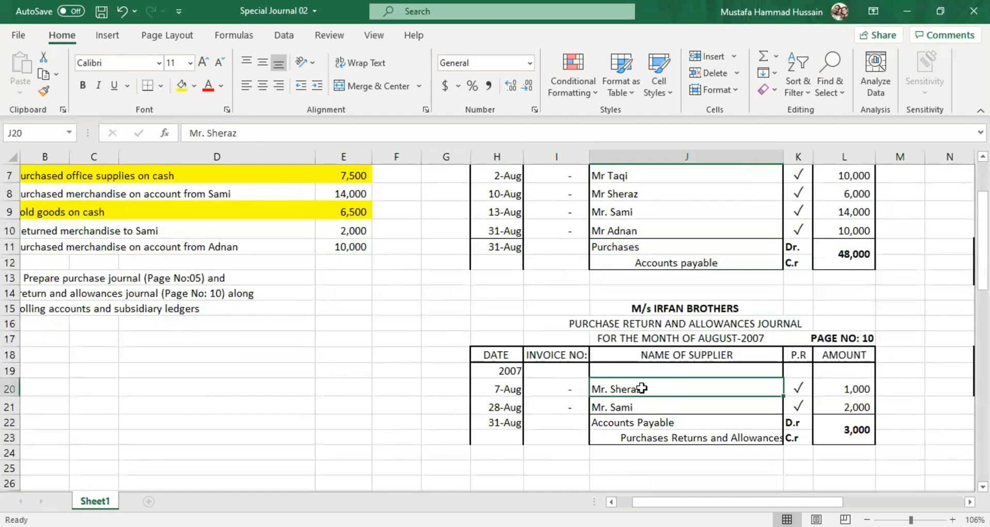
pyautogui.moveTo(705, 493); pyautogui.dragTo(825, 489)
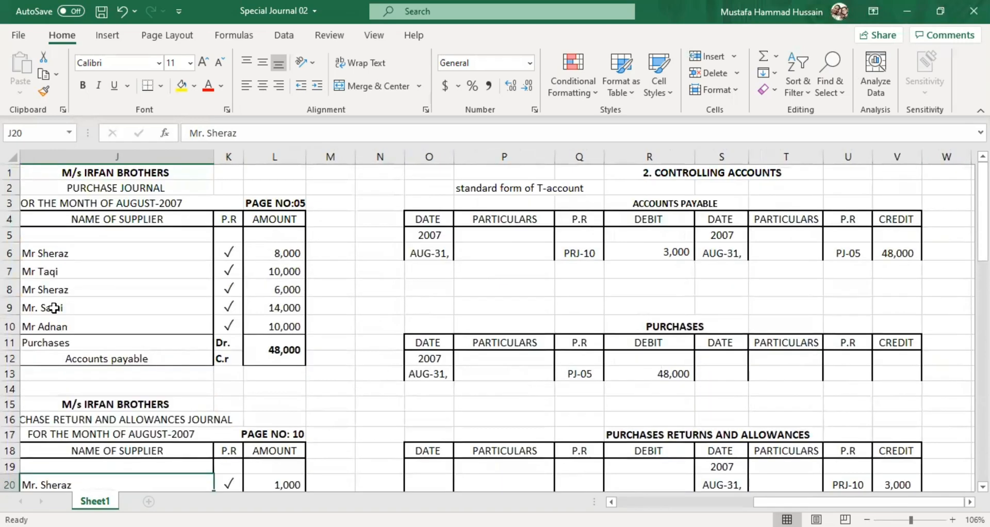
# Step: Examine the third supplier's 13-Aug purchase in the purchase journal and compare it with that supplier's empty subsidiary ledger
pyautogui.click(87, 307)
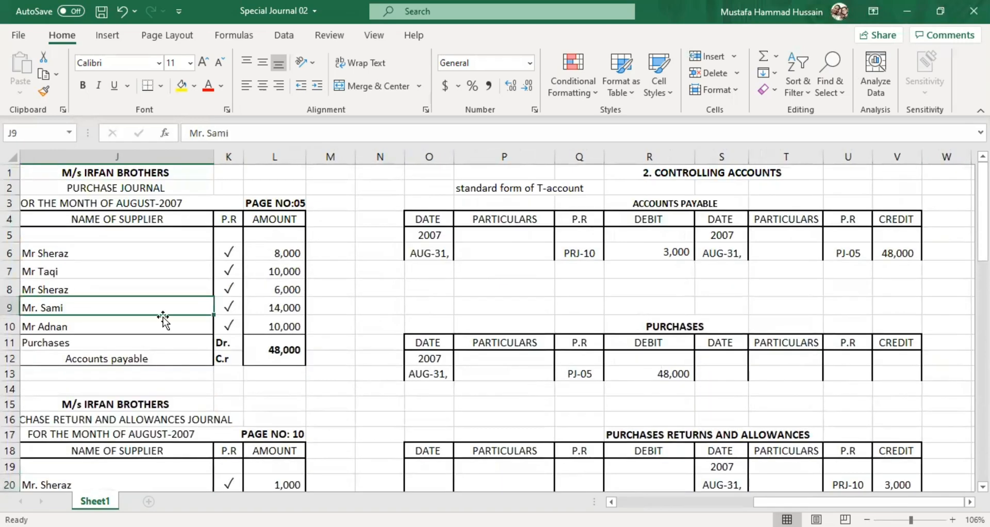
pyautogui.click(298, 305)
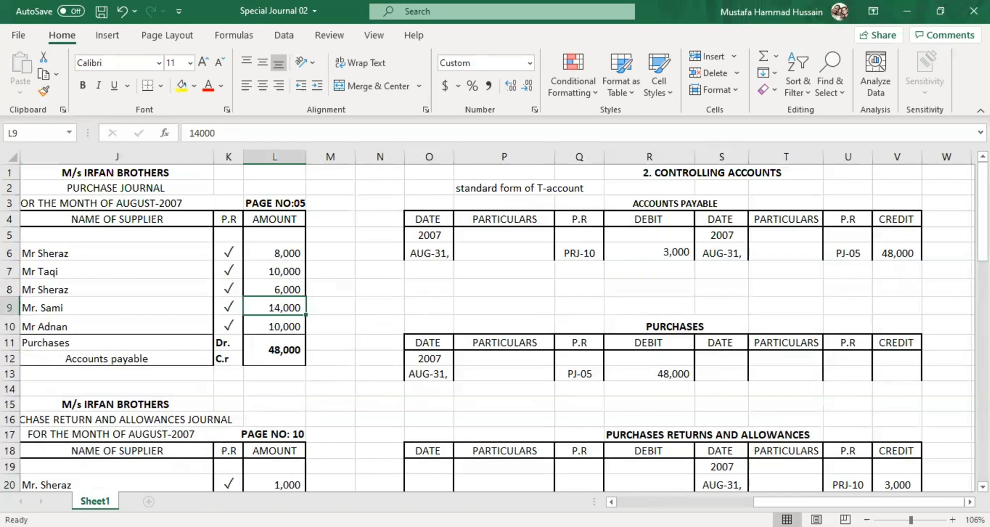
pyautogui.hscroll(-3, 222, 348)
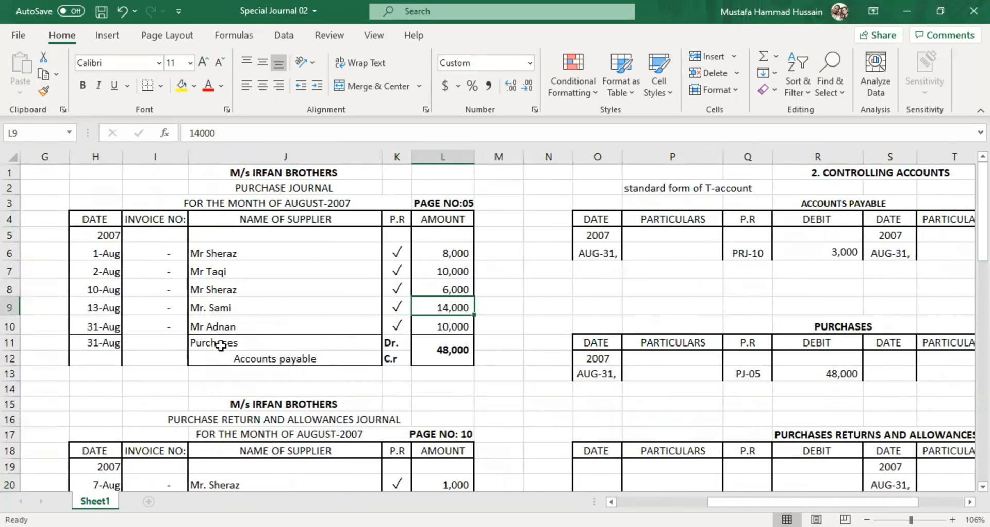
pyautogui.scroll(-10, 683, 409)
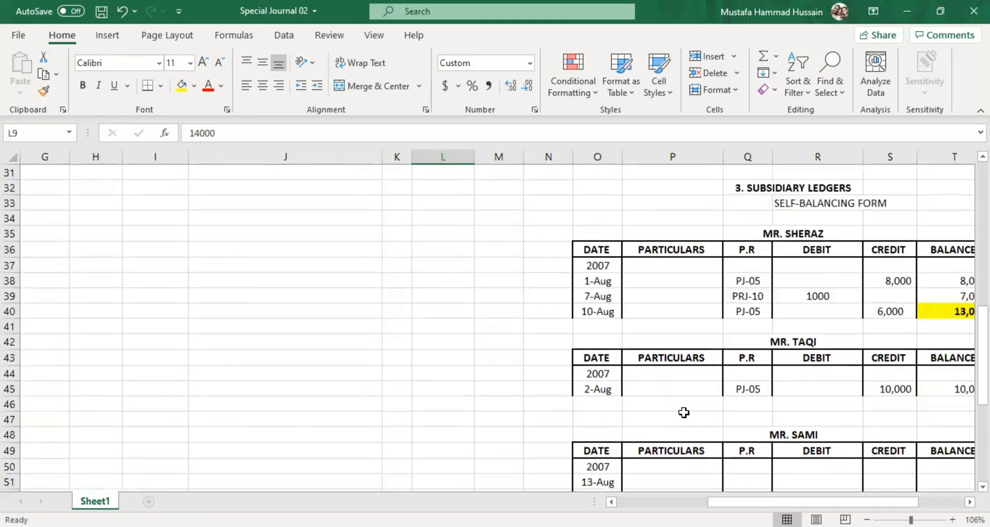
pyautogui.scroll(-4, 684, 413)
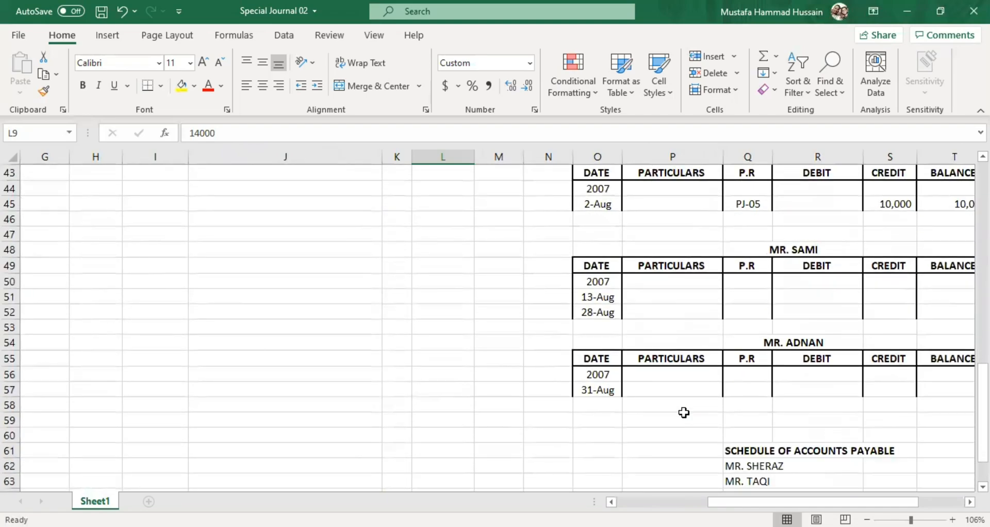
pyautogui.moveTo(813, 501); pyautogui.dragTo(848, 502)
pyautogui.scroll(14, 275, 395)
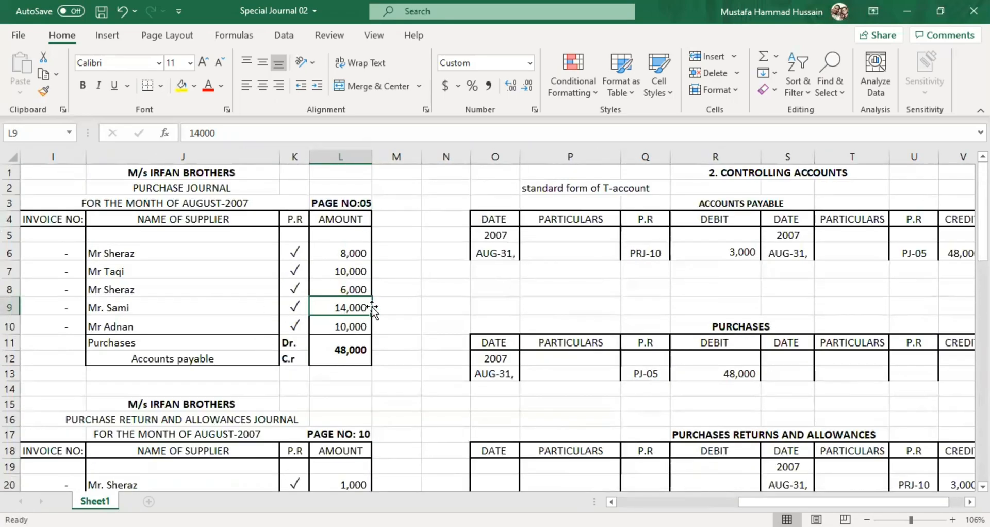
# Step: Post the third supplier's 13-Aug purchase to the subsidiary ledger with reference PJ-05, a credit of 14,000 and a balance of 14000
pyautogui.scroll(-11, 568, 398)
pyautogui.scroll(-1, 581, 388)
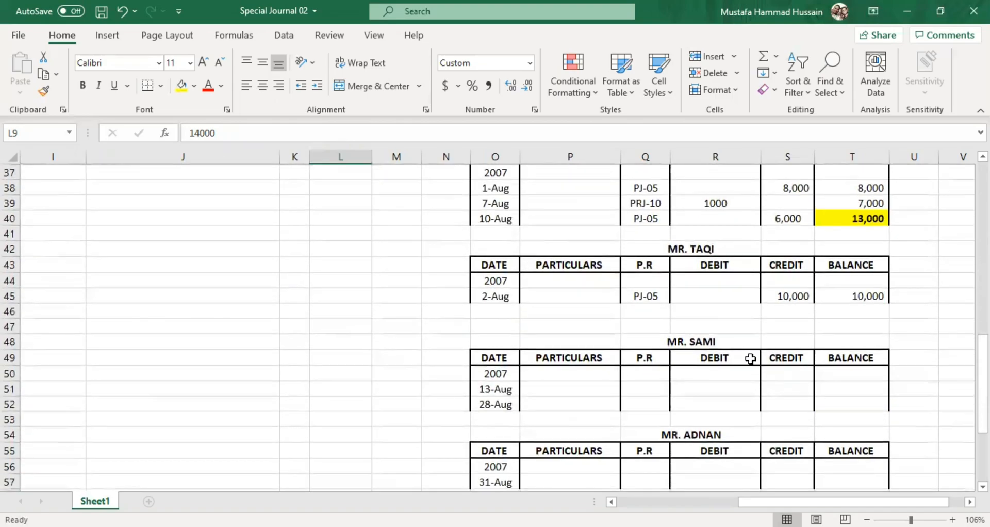
pyautogui.click(799, 390)
pyautogui.write('14')
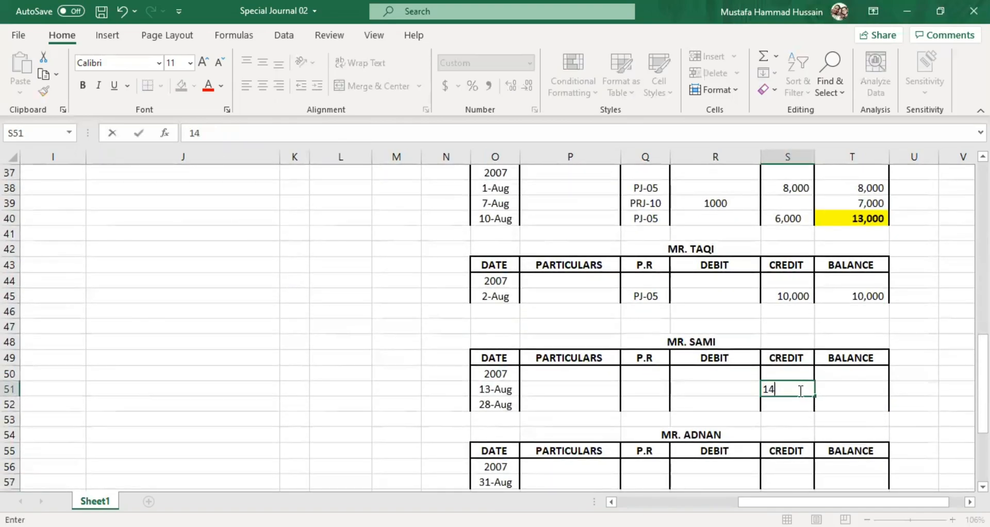
pyautogui.write(',00000')
pyautogui.click(637, 395)
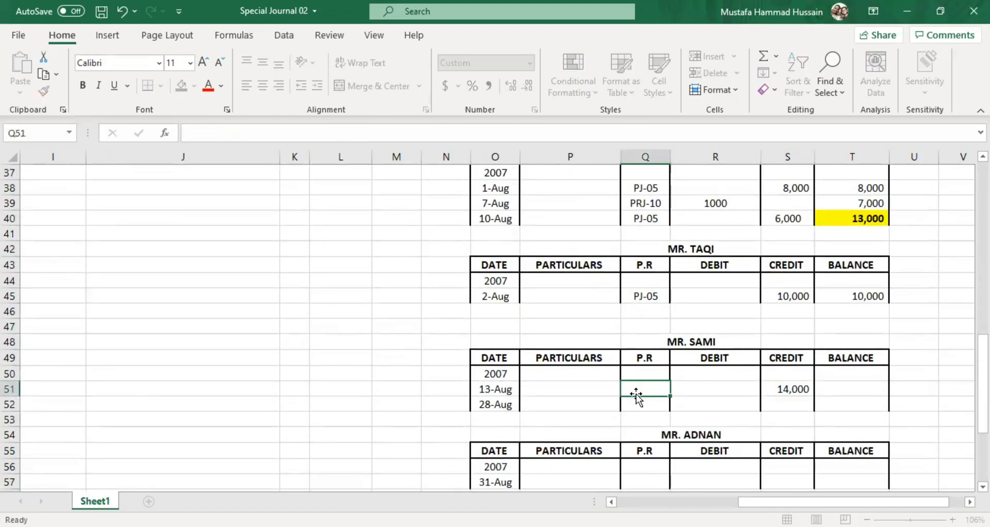
pyautogui.write('PJ-05')
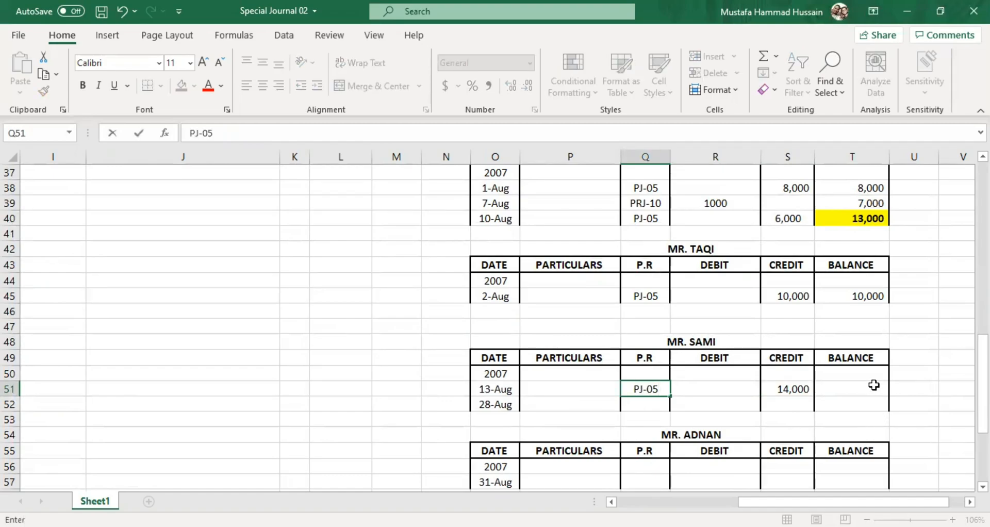
pyautogui.click(872, 385)
pyautogui.write('14000')
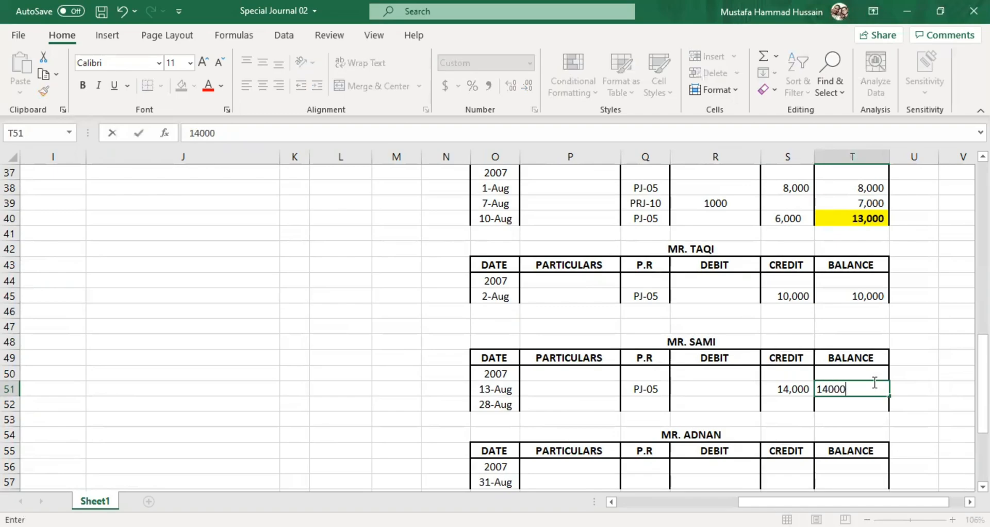
# Step: Recheck the supplier names in the purchase journal and the purchase return journal for further entries of the third supplier
pyautogui.click(755, 433)
pyautogui.scroll(7, 395, 314)
pyautogui.scroll(4, 395, 314)
pyautogui.click(128, 277)
pyautogui.scroll(1, 152, 225)
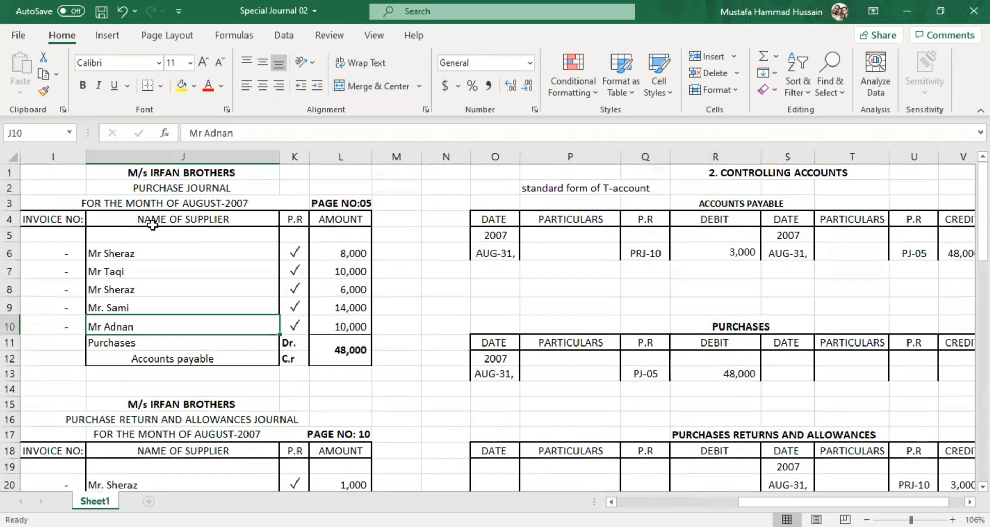
pyautogui.click(132, 252)
pyautogui.click(132, 289)
pyautogui.click(133, 306)
pyautogui.click(146, 324)
pyautogui.scroll(-2, 175, 300)
pyautogui.scroll(-2, 175, 300)
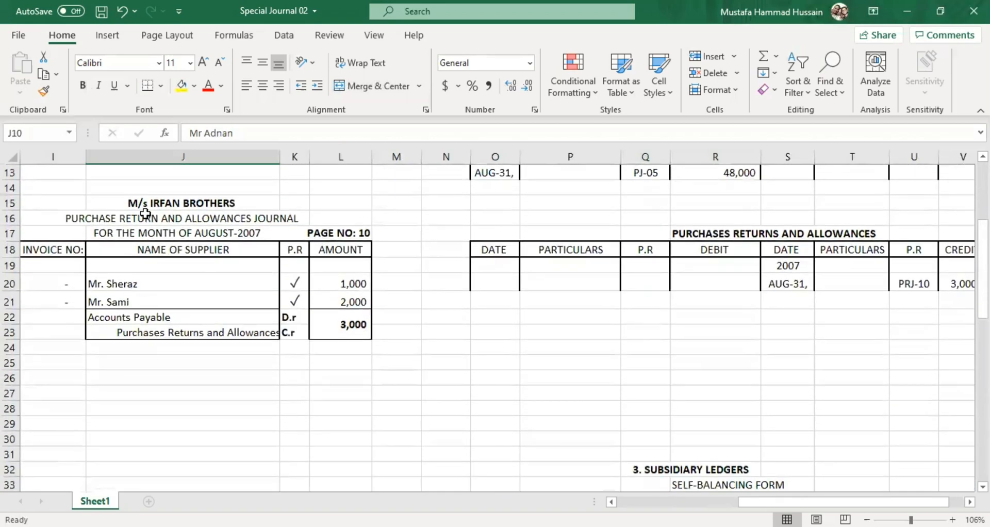
# Step: Post the third supplier's 28-Aug purchase return to the subsidiary ledger with reference PRJ-10 and a debit of 2000
pyautogui.click(145, 217)
pyautogui.click(136, 281)
pyautogui.click(144, 299)
pyautogui.click(342, 302)
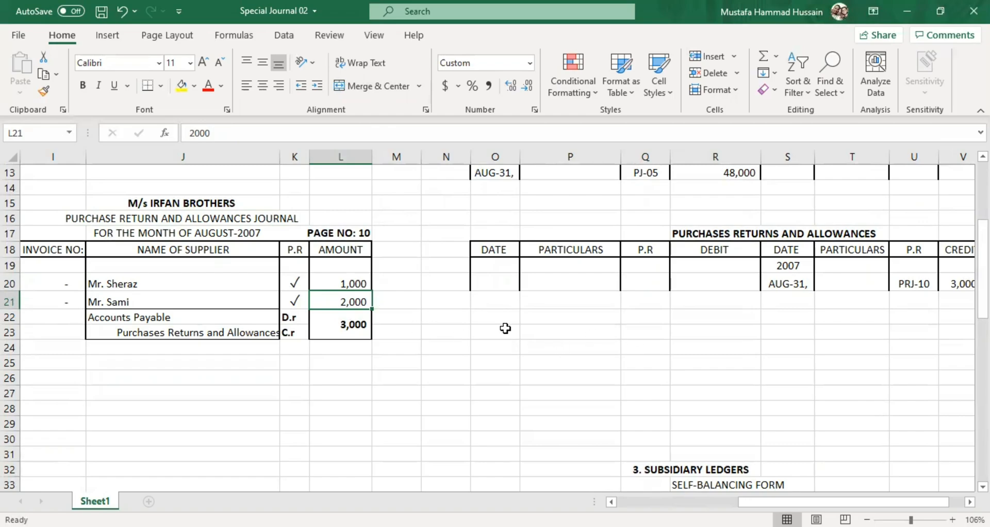
pyautogui.scroll(-2, 757, 330)
pyautogui.scroll(-9, 758, 329)
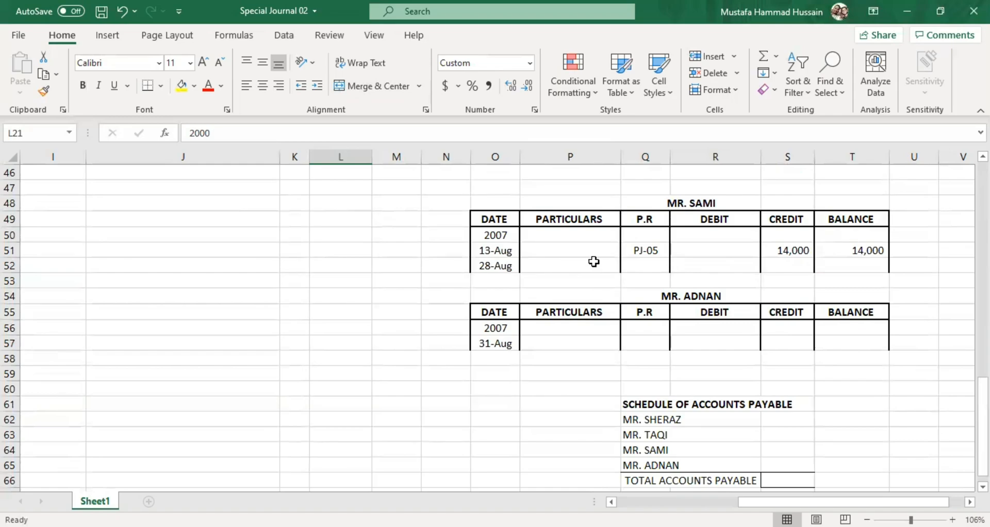
pyautogui.click(653, 267)
pyautogui.write('PRJ0')
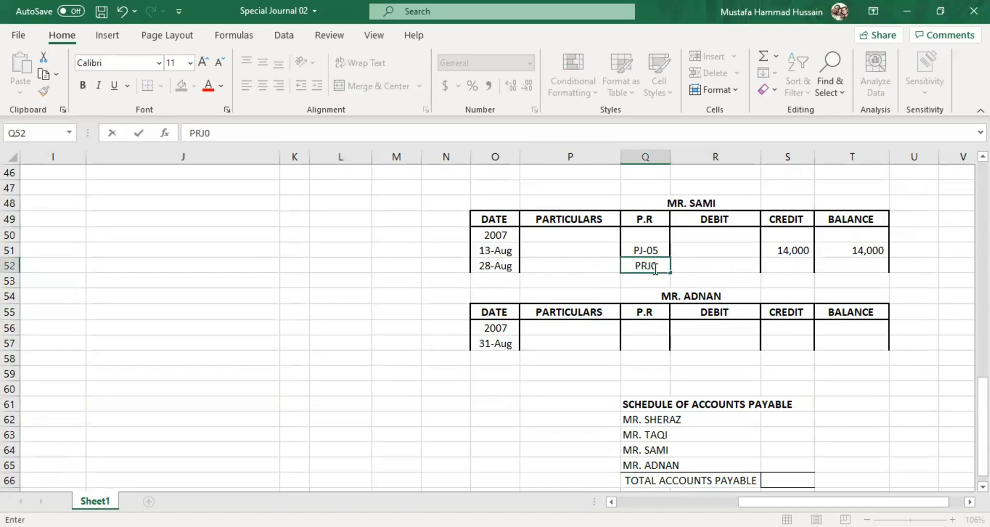
pyautogui.press('BackSpace')
pyautogui.write('-10')
pyautogui.click(732, 260)
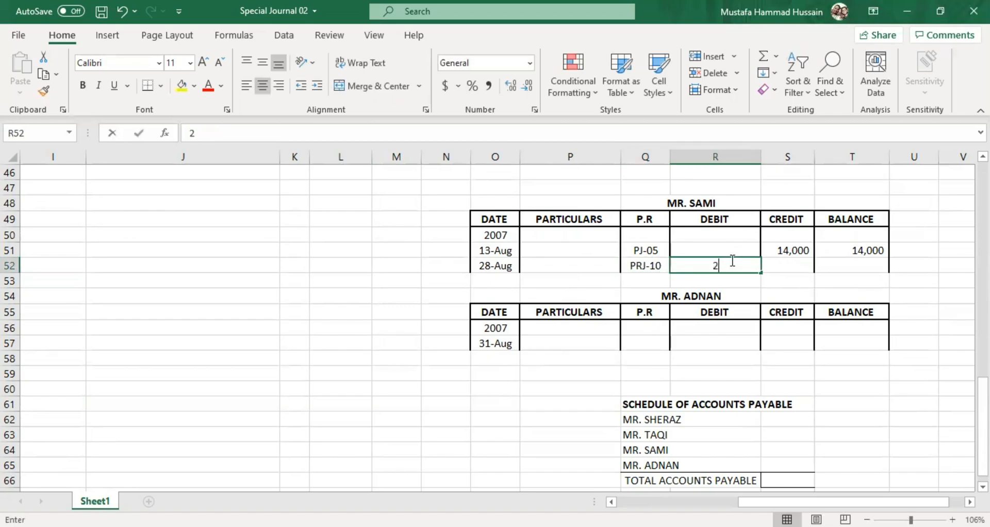
pyautogui.write('2000')
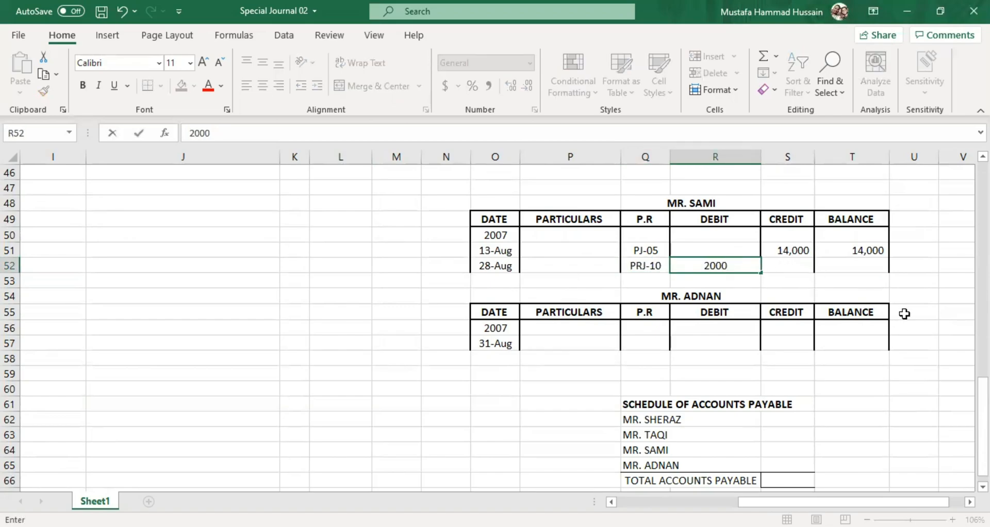
# Step: Enter 12000 as the third supplier's 28-Aug balance and make that balance bold with a yellow fill
pyautogui.click(819, 255)
pyautogui.click(733, 267)
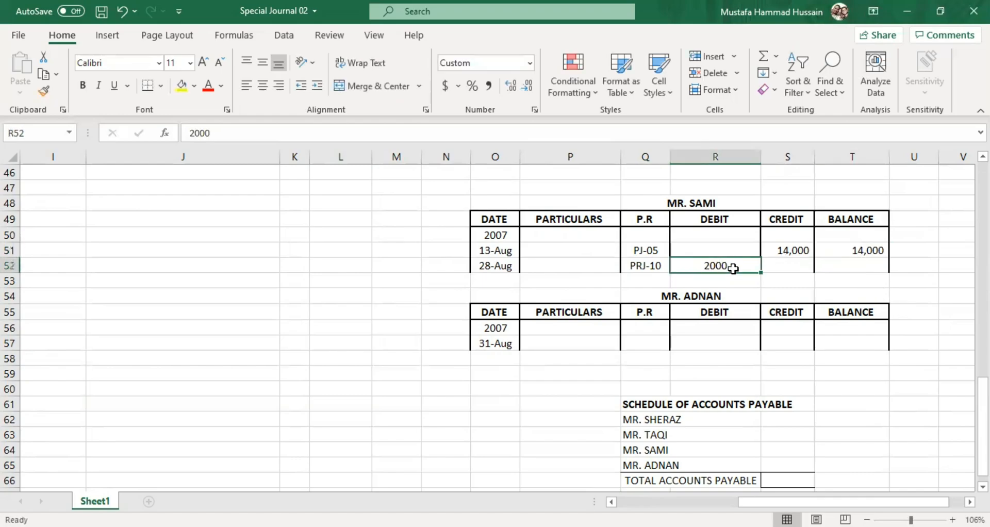
pyautogui.click(850, 251)
pyautogui.click(808, 254)
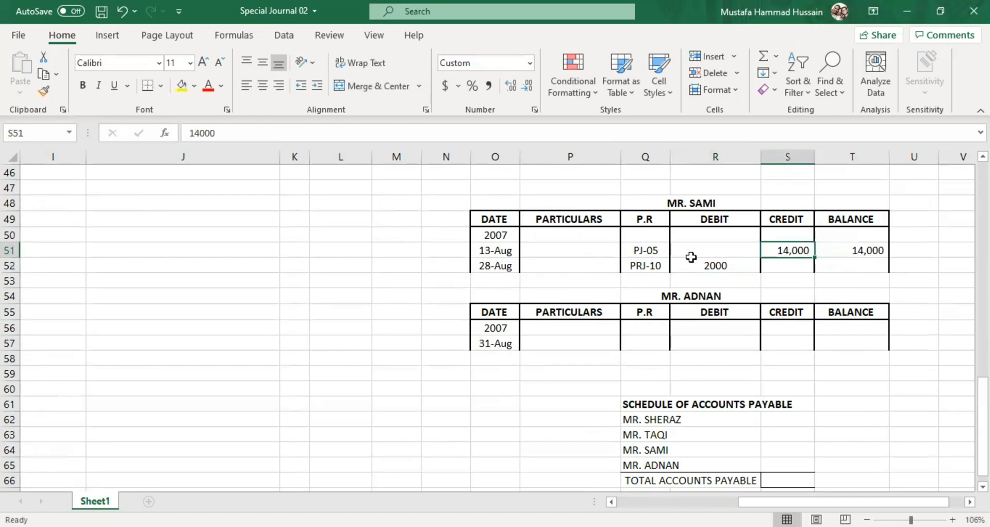
pyautogui.click(694, 269)
pyautogui.click(862, 262)
pyautogui.write('12000')
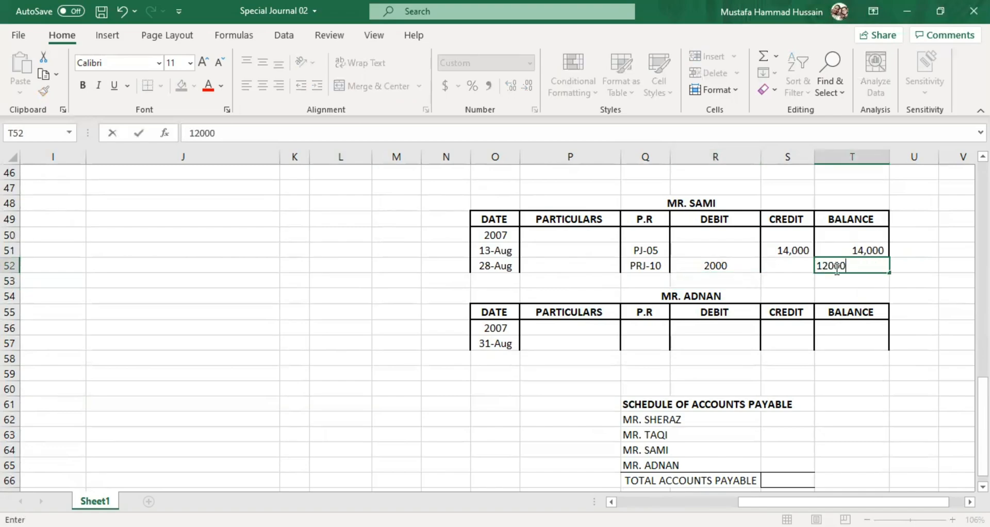
pyautogui.click(795, 277)
pyautogui.click(854, 264)
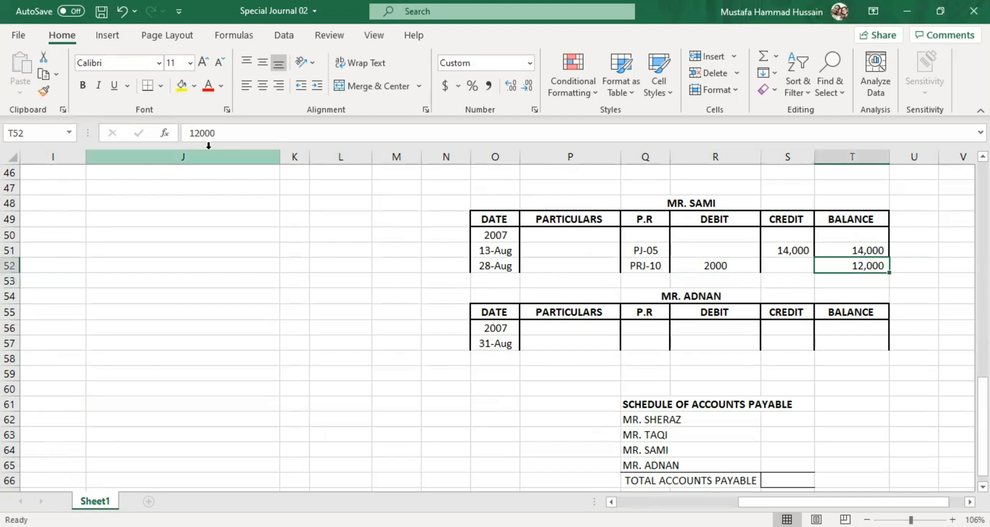
pyautogui.click(181, 91)
pyautogui.click(87, 80)
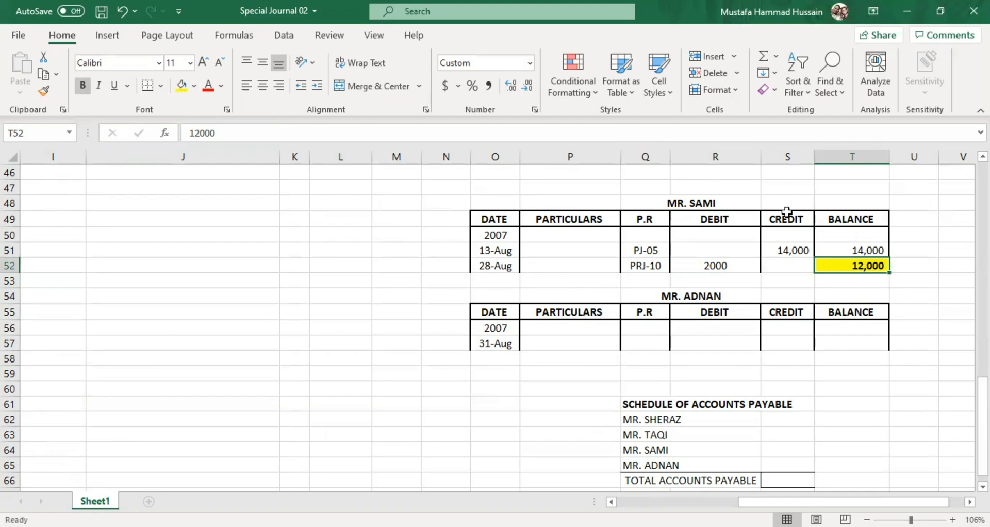
# Step: Review how the third supplier's credit and debit entries lead to the closing balance in the subsidiary ledger
pyautogui.click(722, 249)
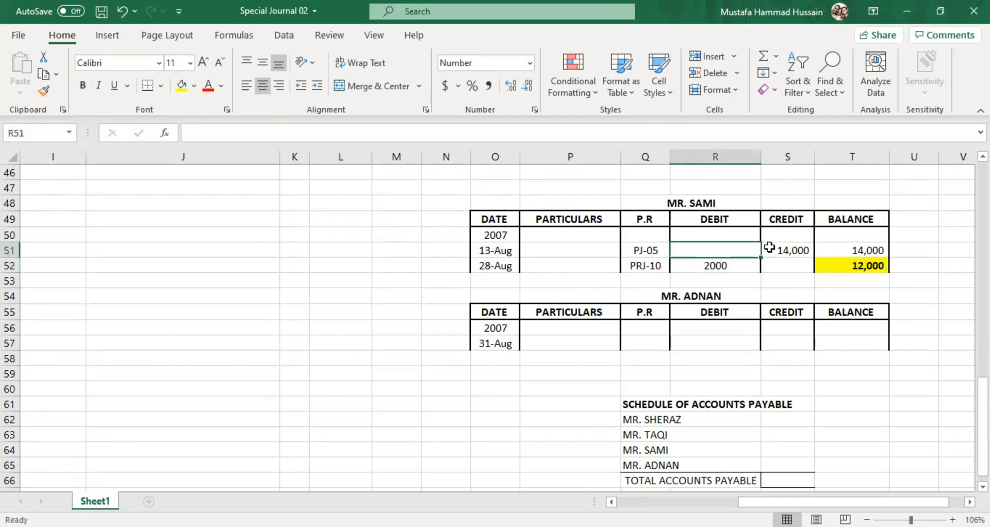
pyautogui.click(768, 248)
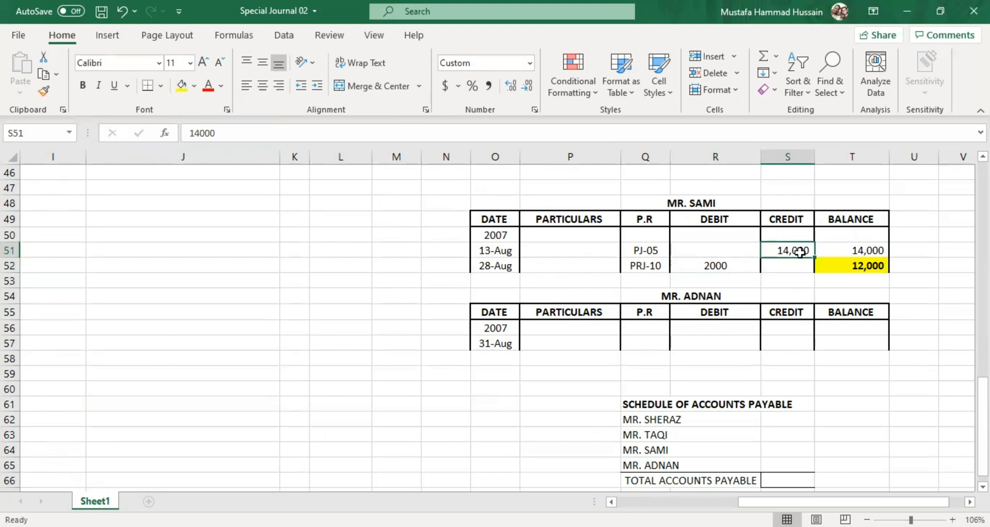
pyautogui.click(713, 265)
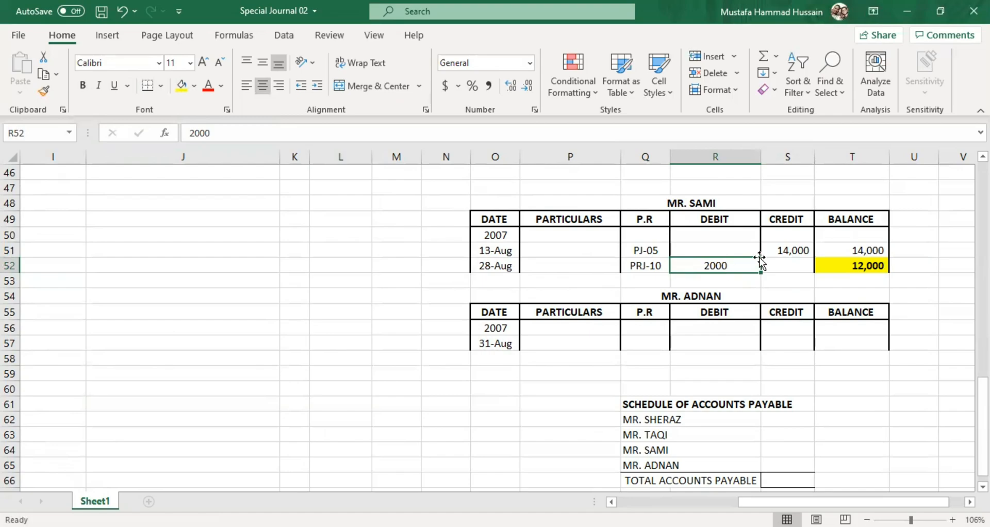
pyautogui.click(794, 251)
pyautogui.click(825, 249)
pyautogui.click(740, 263)
pyautogui.click(827, 265)
# Step: Check the purchase journal and the purchase return journal for entries of the fourth supplier, comparing them with the empty subsidiary ledger
pyautogui.scroll(7, 492, 291)
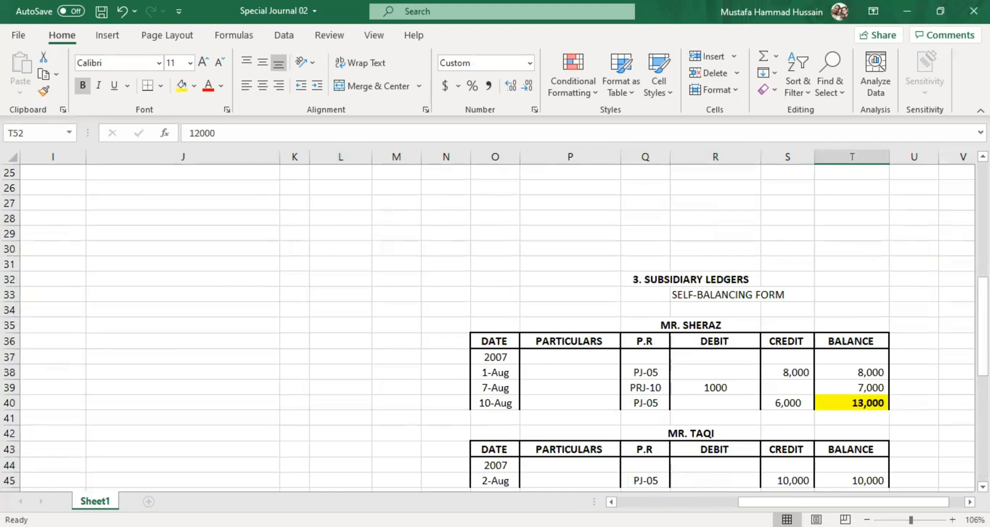
pyautogui.click(673, 499)
pyautogui.scroll(8, 552, 367)
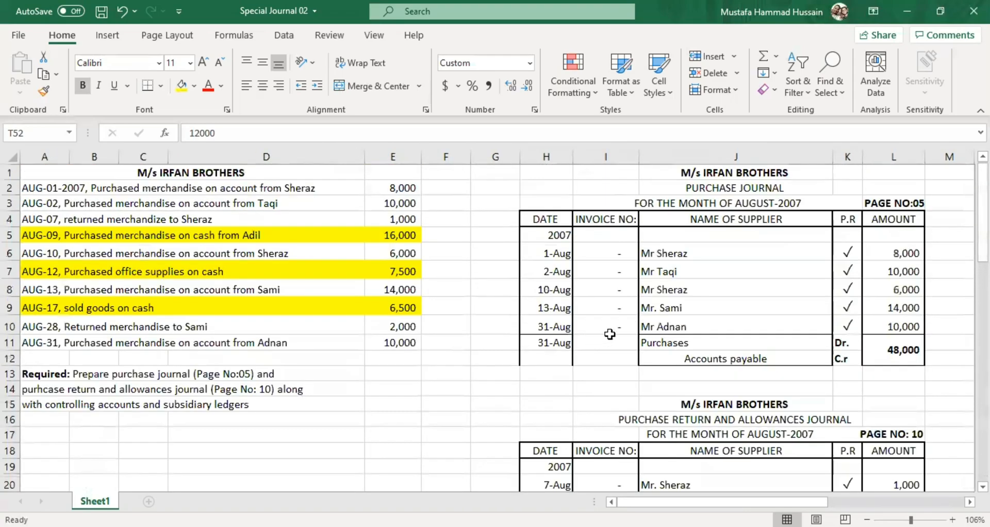
pyautogui.click(689, 330)
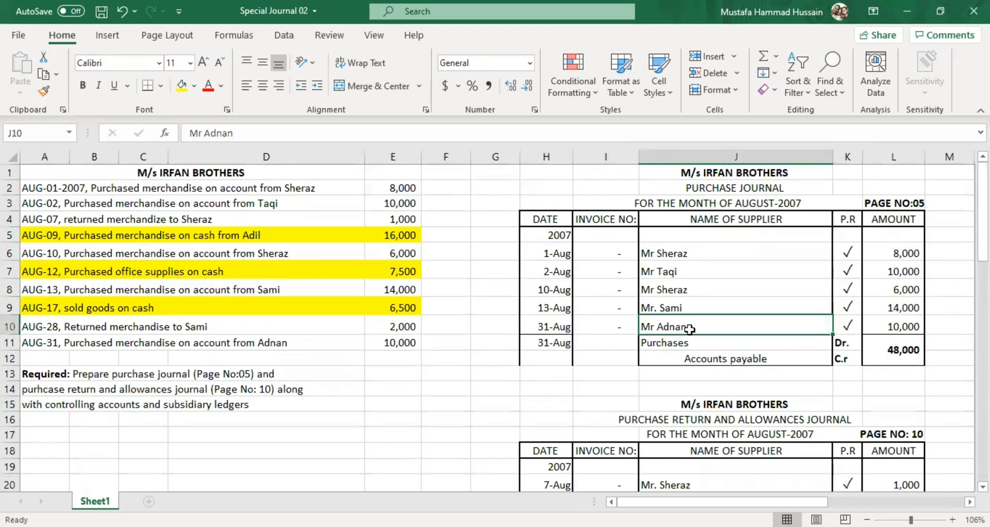
pyautogui.scroll(-4, 690, 330)
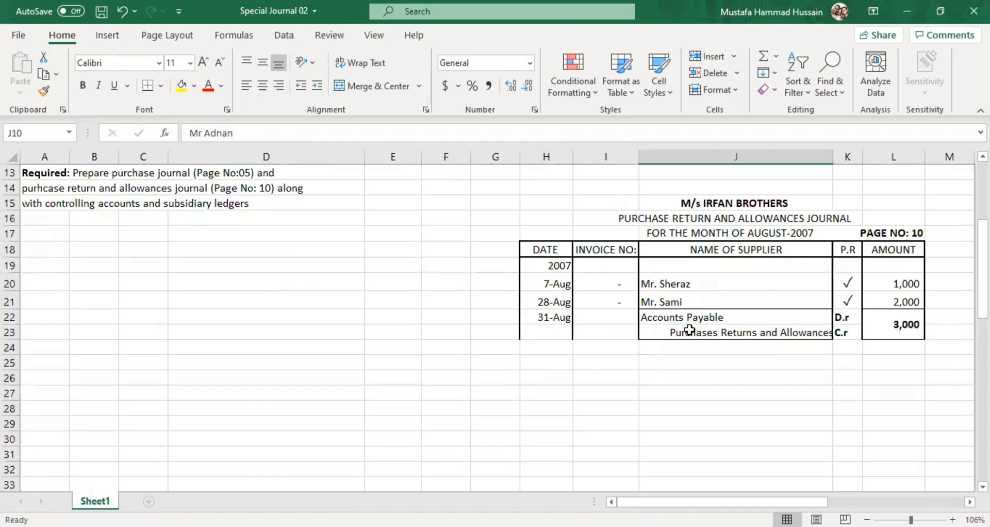
pyautogui.scroll(4, 690, 330)
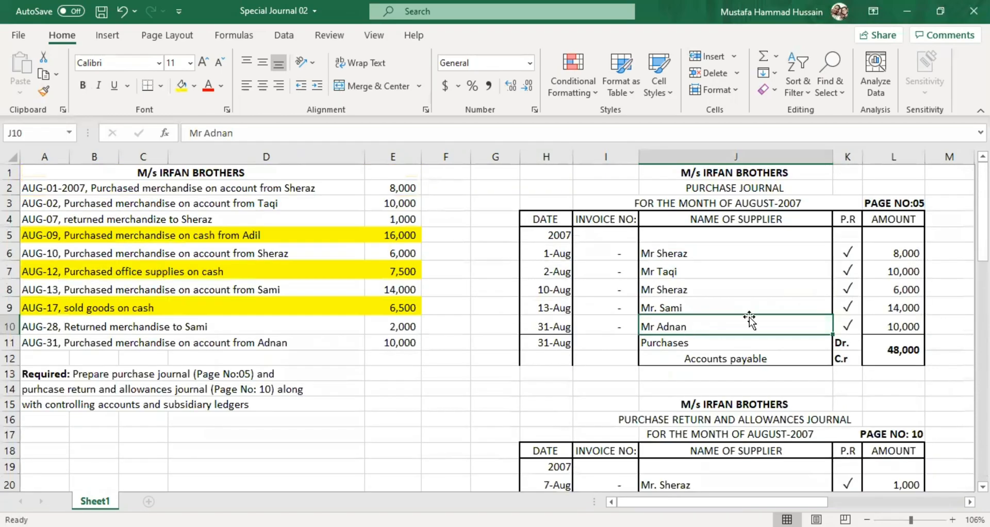
pyautogui.scroll(-4, 701, 321)
pyautogui.scroll(1, 683, 293)
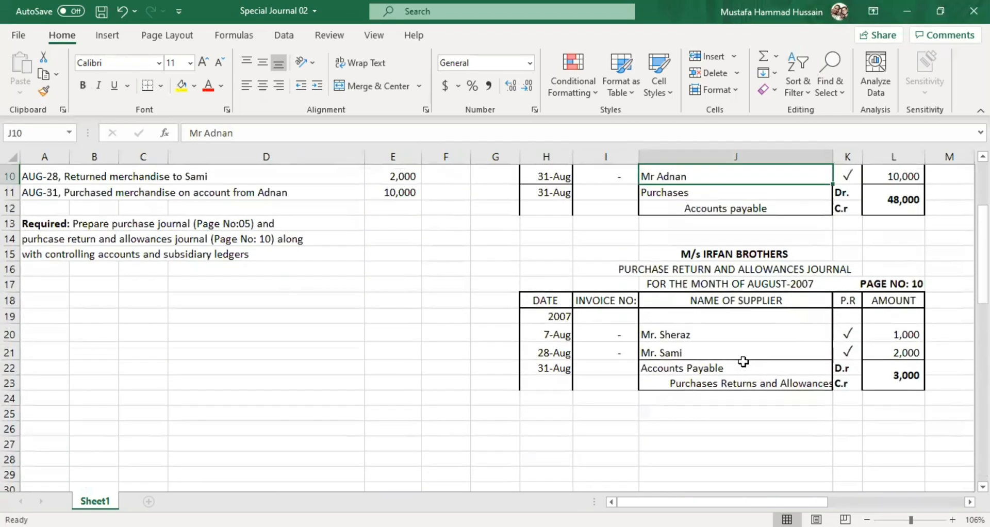
pyautogui.click(742, 354)
pyautogui.scroll(3, 732, 345)
pyautogui.click(717, 322)
pyautogui.scroll(-4, 748, 379)
pyautogui.scroll(3, 776, 371)
pyautogui.scroll(-9, 835, 312)
pyautogui.moveTo(794, 499); pyautogui.dragTo(916, 496)
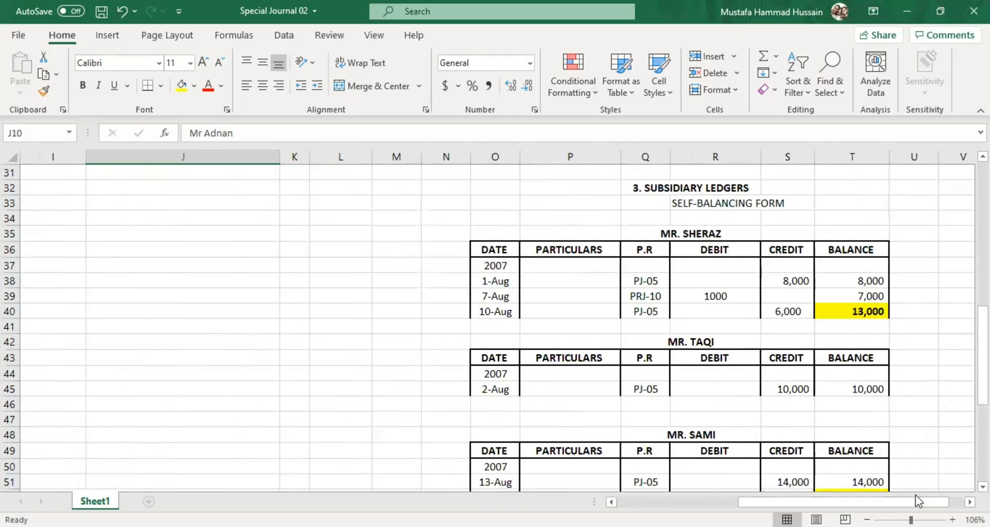
pyautogui.scroll(-6, 809, 451)
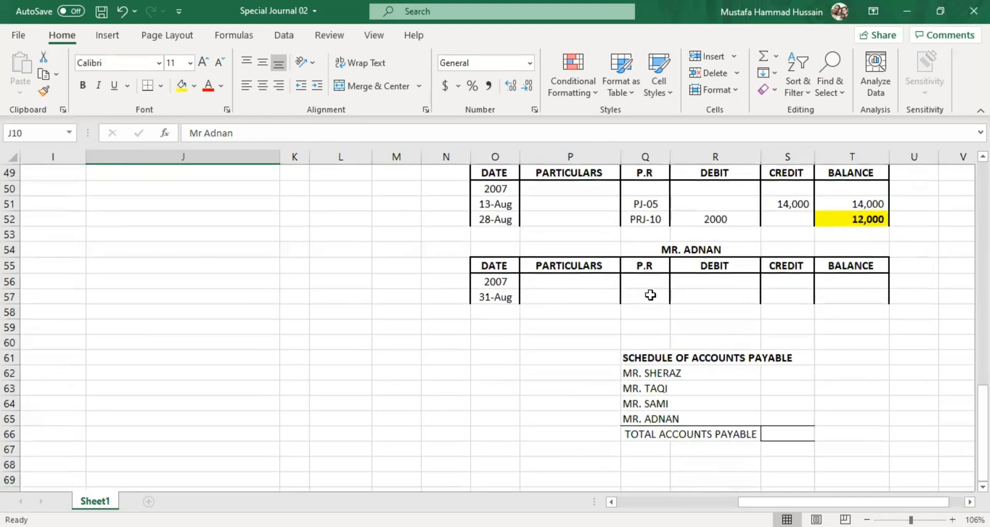
# Step: Post the fourth supplier's 31-Aug purchase to the subsidiary ledger with a credit of 10000 and a balance of 10000
pyautogui.click(706, 251)
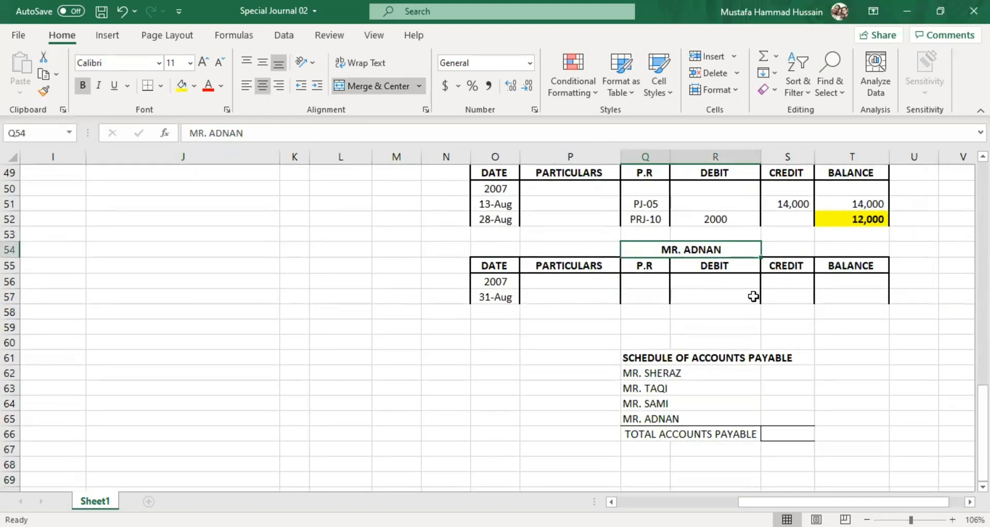
pyautogui.click(794, 298)
pyautogui.scroll(14, 614, 279)
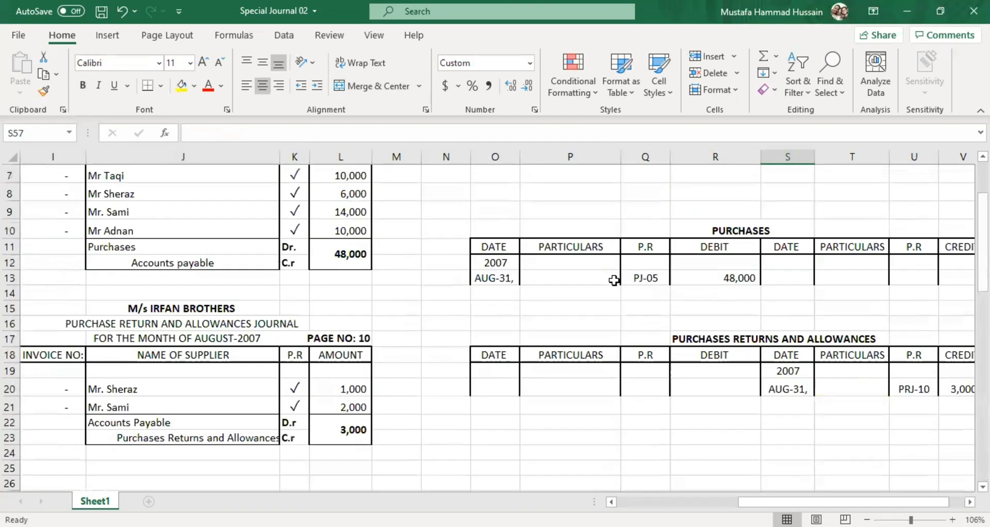
pyautogui.scroll(-13, 614, 279)
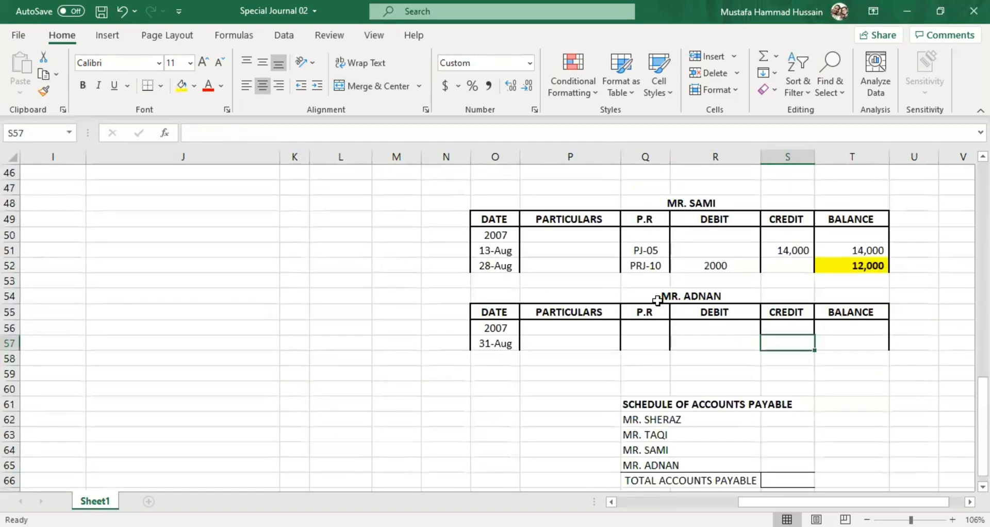
pyautogui.write('10000')
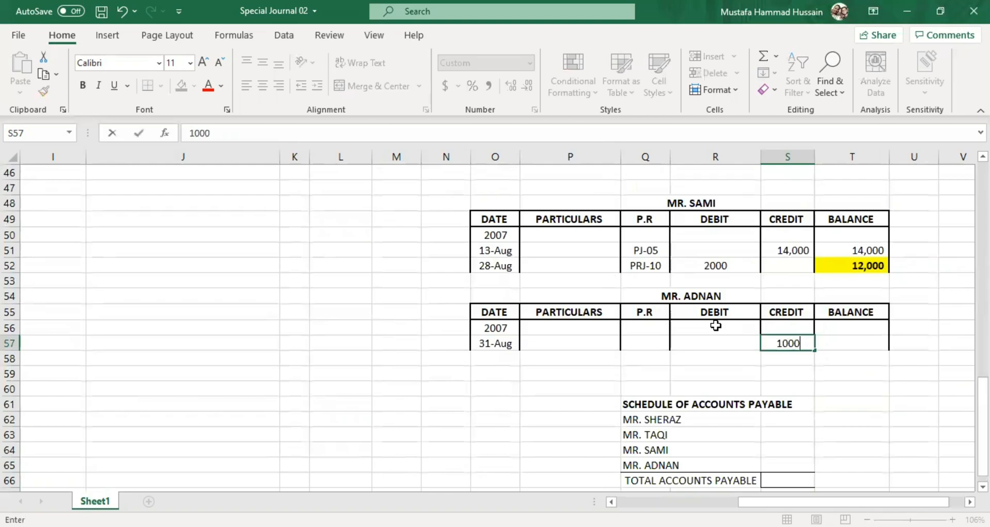
pyautogui.click(740, 339)
pyautogui.click(830, 340)
pyautogui.write('100')
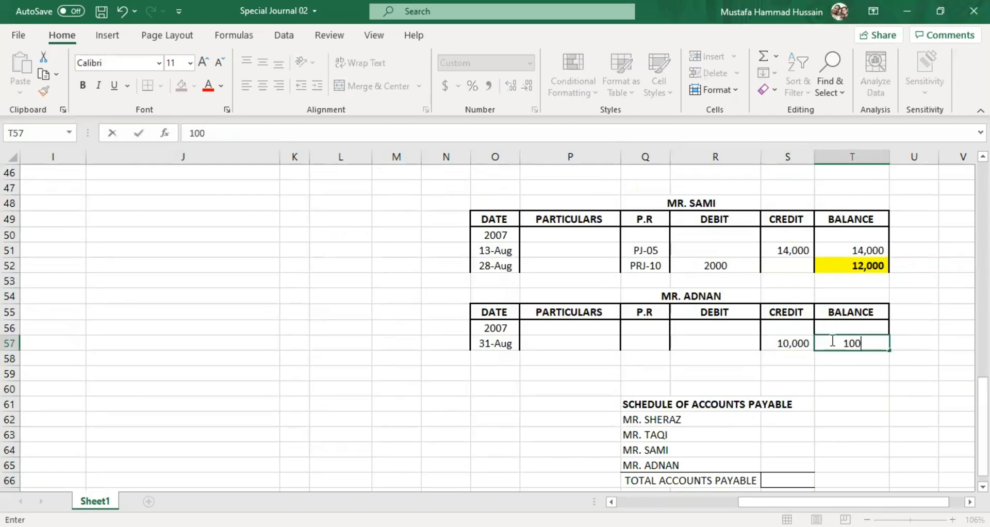
pyautogui.write('00')
# Step: Give the fourth supplier's 31-Aug balance a yellow fill and bold text
pyautogui.click(852, 367)
pyautogui.click(851, 347)
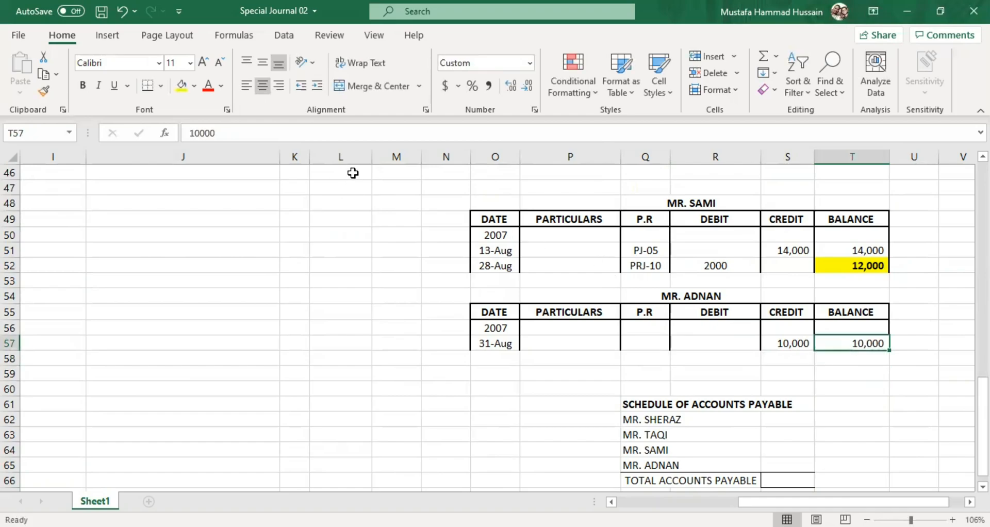
pyautogui.click(180, 85)
pyautogui.click(83, 84)
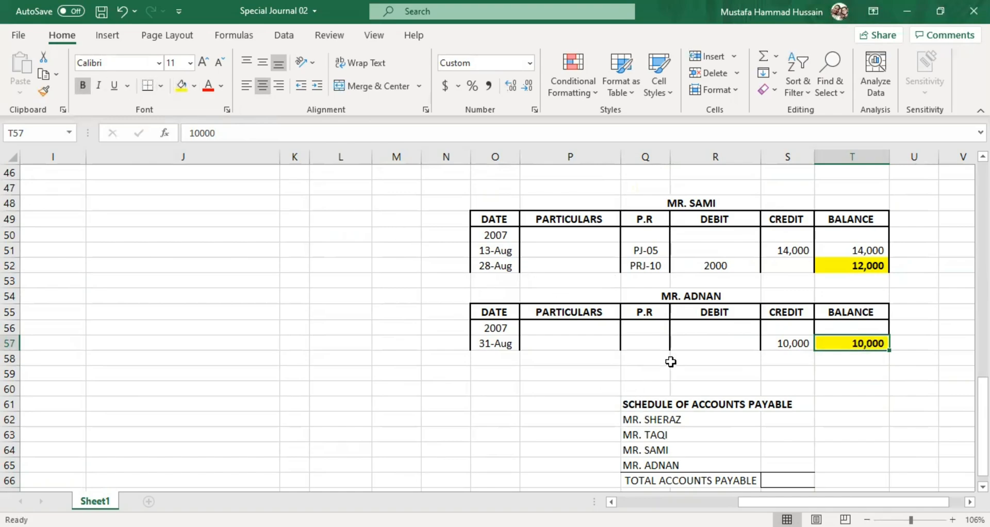
# Step: Enter PJ-05 as the posting reference of the fourth supplier's 31-Aug purchase
pyautogui.click(659, 342)
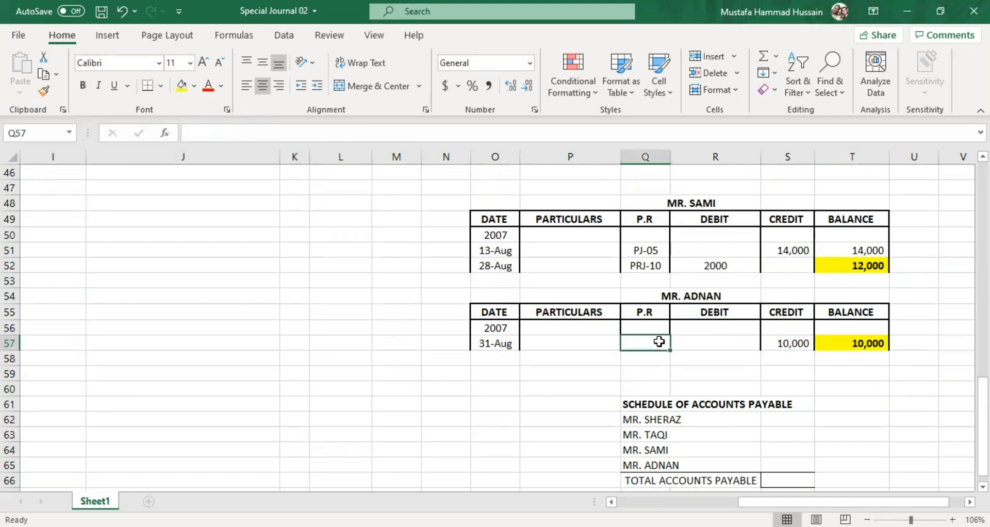
pyautogui.write('PJ-05')
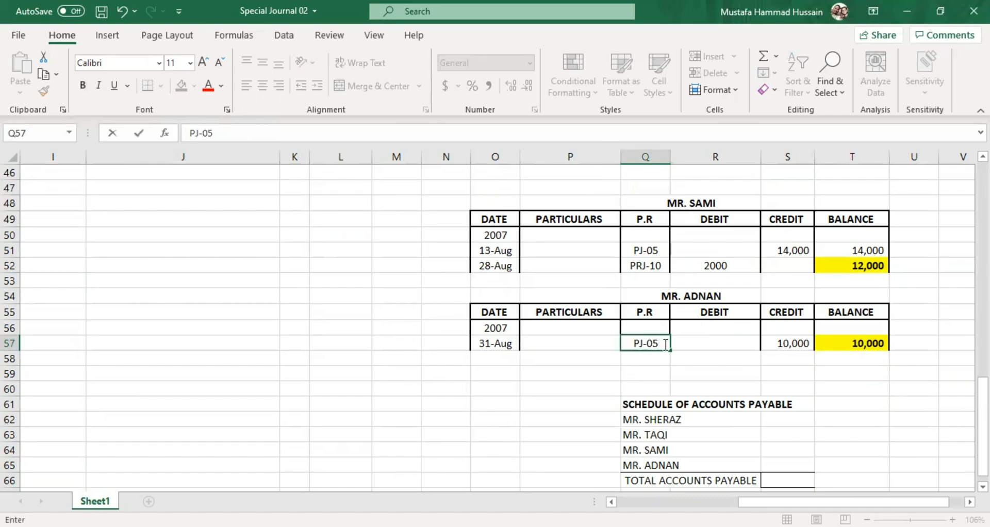
pyautogui.click(764, 375)
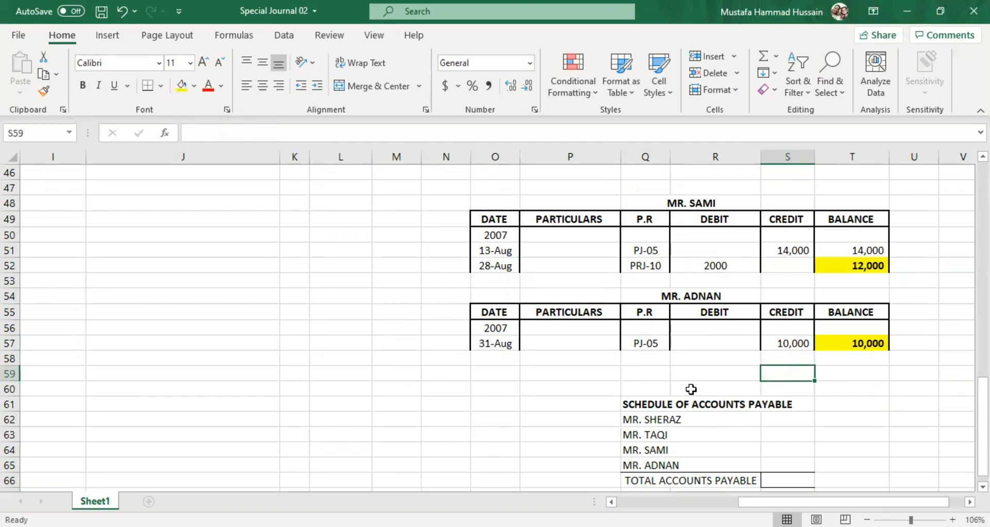
# Step: Review the headings of the purchase journal, the purchase return and allowances journal, and the controlling accounts section
pyautogui.scroll(7, 582, 354)
pyautogui.scroll(8, 582, 353)
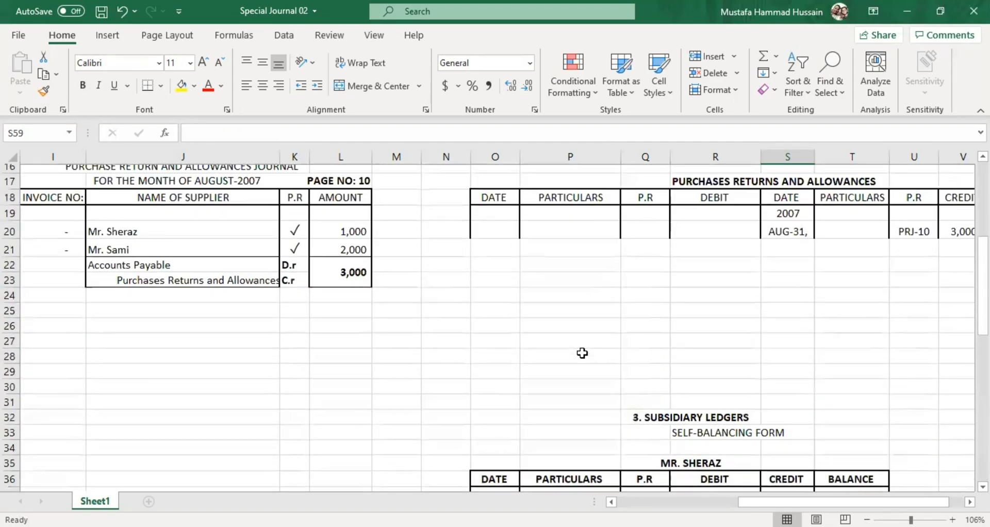
pyautogui.hscroll(-5, 611, 502)
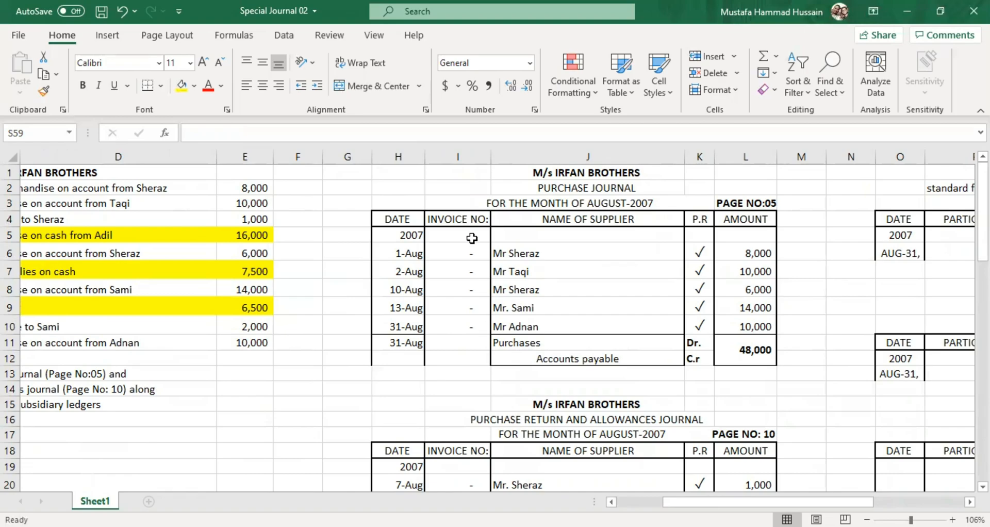
pyautogui.click(548, 186)
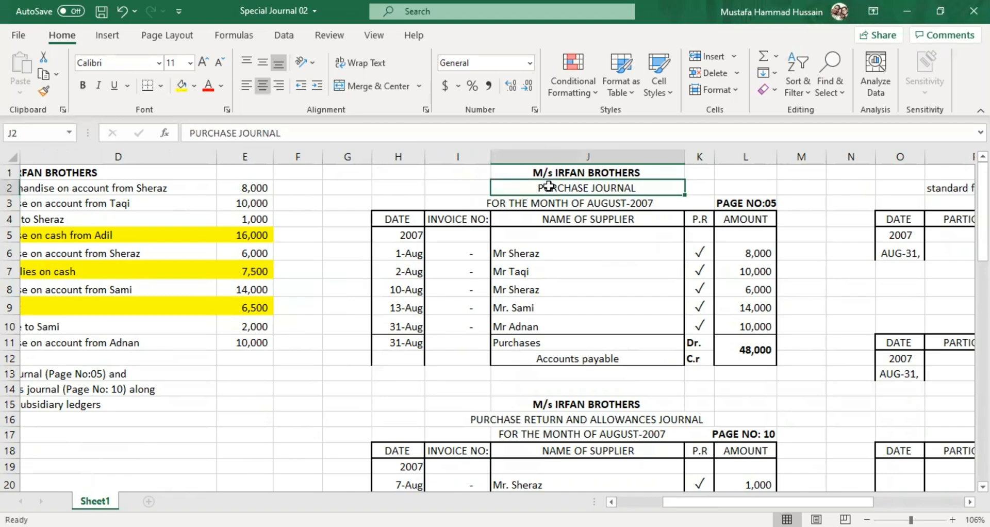
pyautogui.scroll(-1, 551, 217)
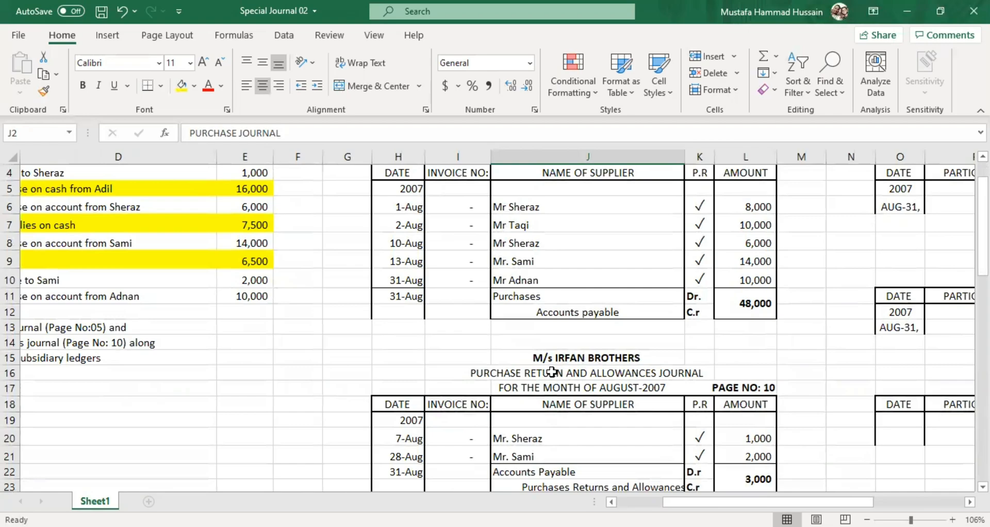
pyautogui.click(551, 372)
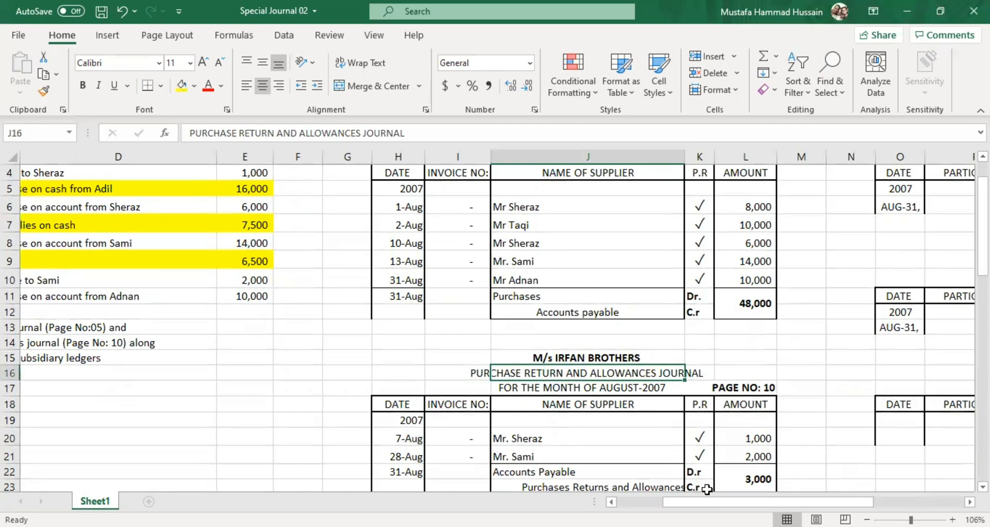
pyautogui.moveTo(681, 502); pyautogui.dragTo(753, 502)
pyautogui.scroll(1, 751, 394)
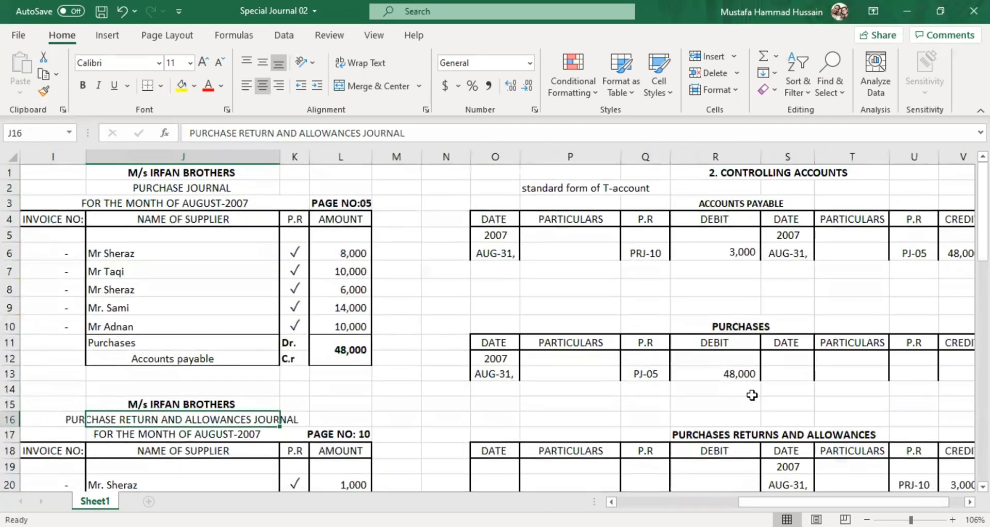
pyautogui.click(766, 175)
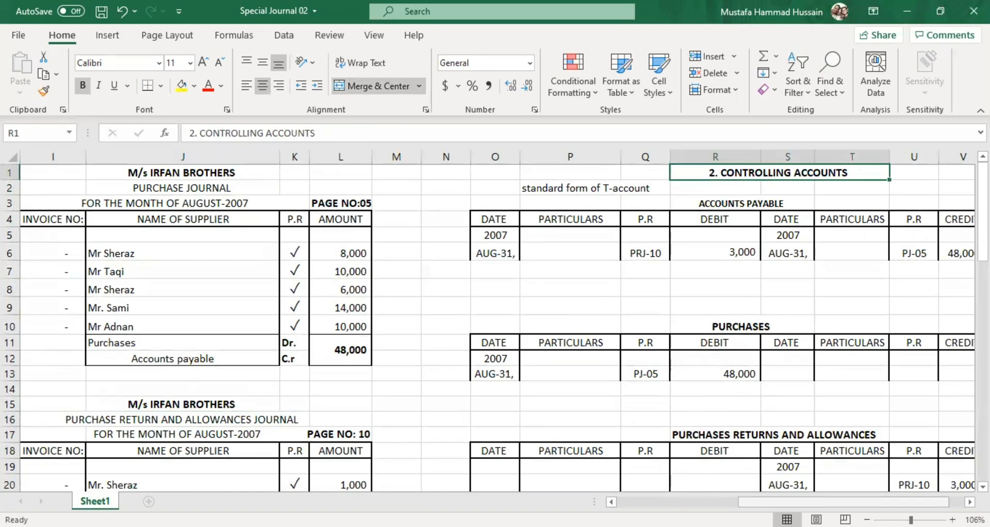
# Step: Examine the closing debit and credit account lines of the purchase journal and the purchase return and allowances journal
pyautogui.hscroll(-5, 587, 332)
pyautogui.scroll(-1, 587, 332)
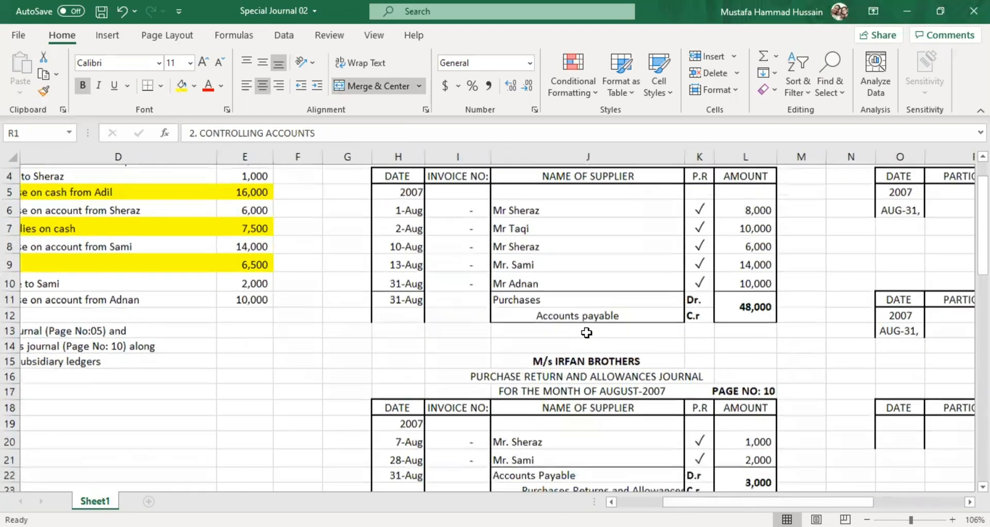
pyautogui.scroll(1, 571, 310)
pyautogui.scroll(-3, 571, 310)
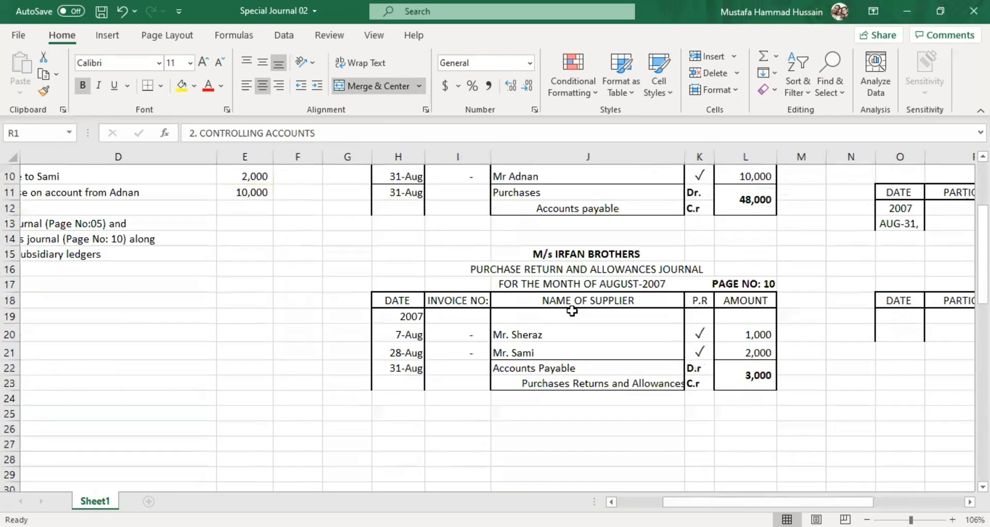
pyautogui.scroll(1, 571, 311)
pyautogui.click(552, 249)
pyautogui.click(569, 262)
pyautogui.click(583, 427)
pyautogui.click(594, 448)
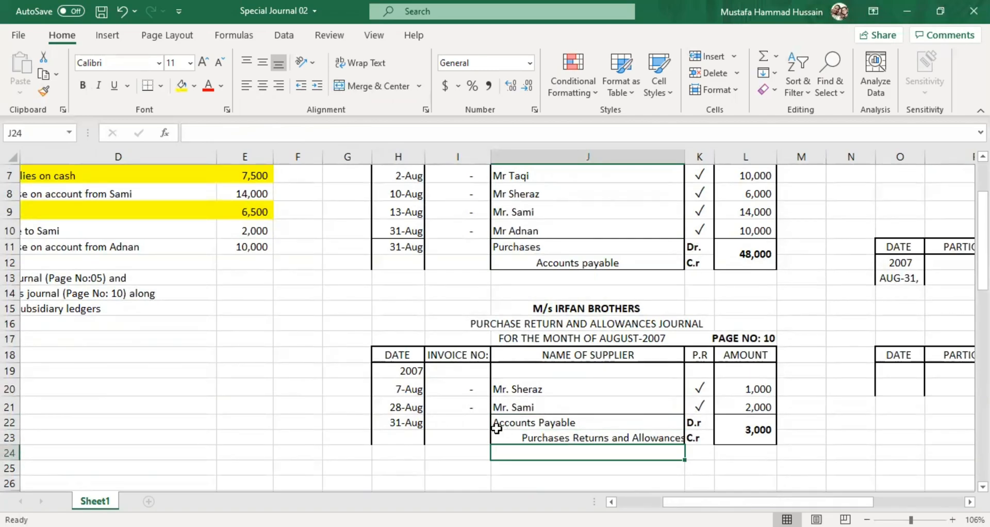
pyautogui.click(571, 244)
pyautogui.click(592, 259)
pyautogui.click(591, 442)
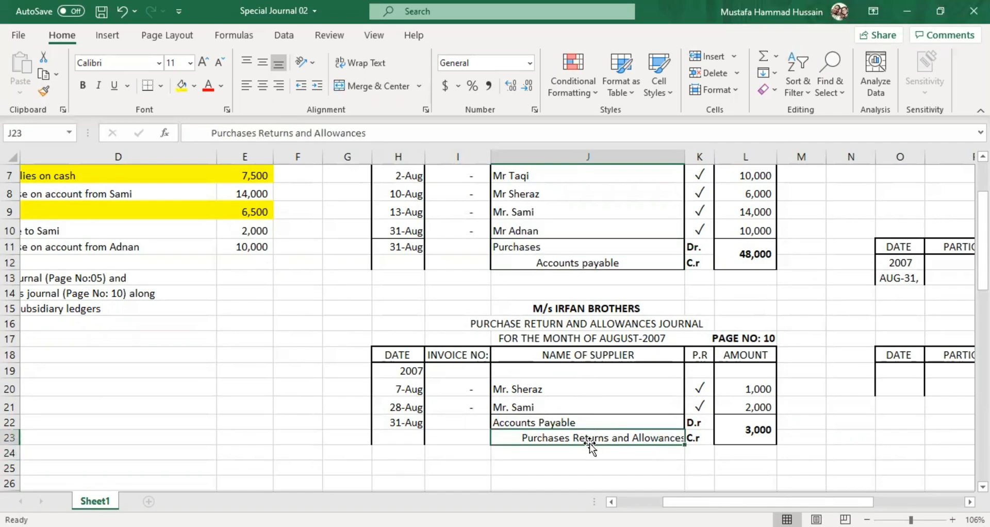
# Step: Check the Accounts Payable, Purchases, and Purchases Returns and Allowances controlling accounts against the journals' account lines
pyautogui.hscroll(3, 780, 463)
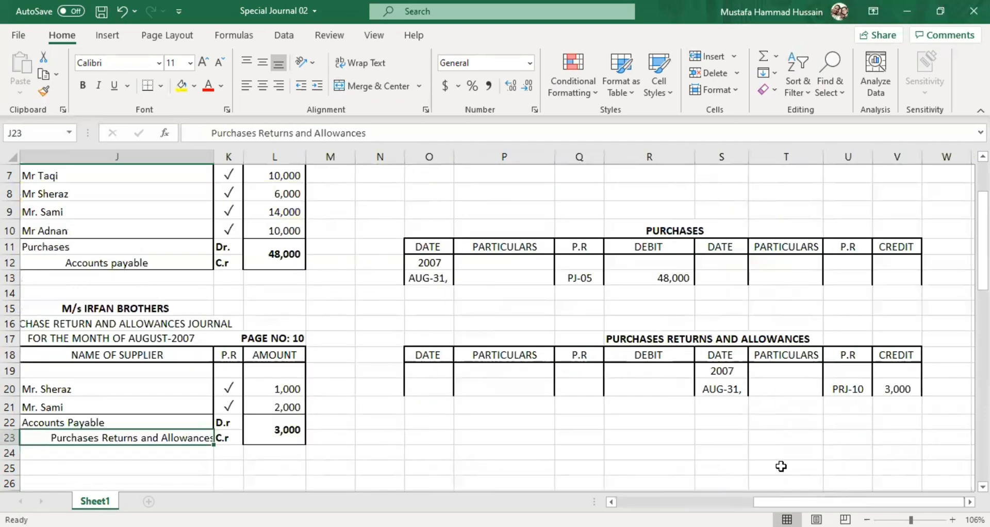
pyautogui.scroll(2, 780, 464)
pyautogui.click(688, 209)
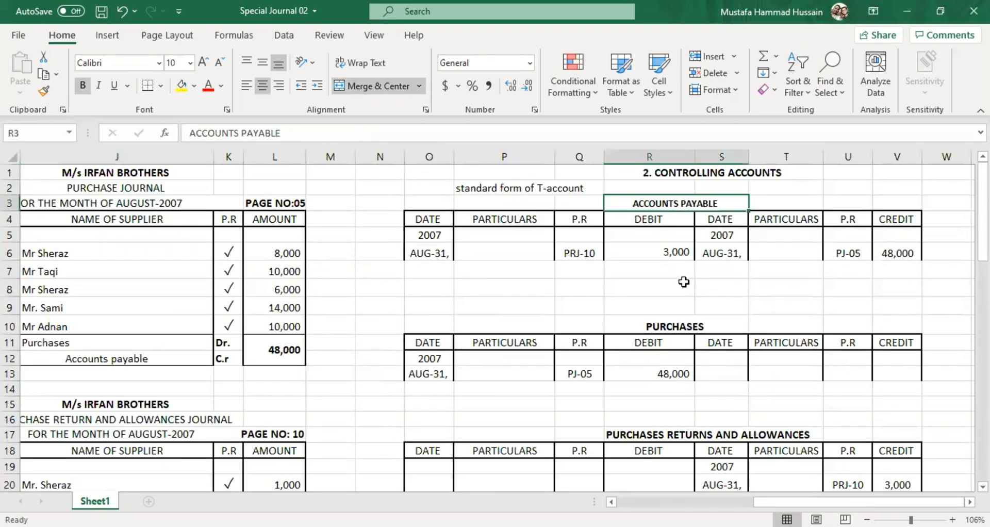
pyautogui.scroll(-1, 685, 281)
pyautogui.click(686, 280)
pyautogui.click(687, 392)
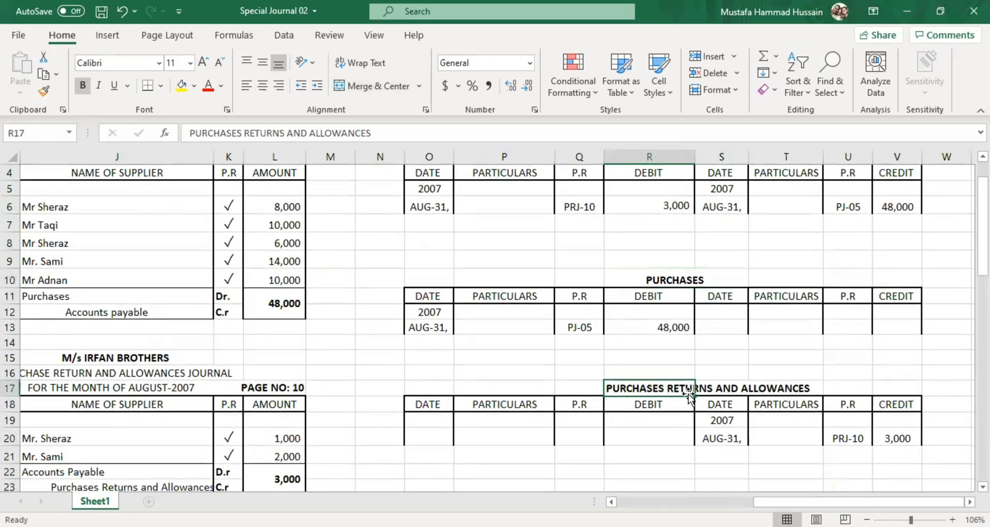
pyautogui.scroll(-3, 683, 392)
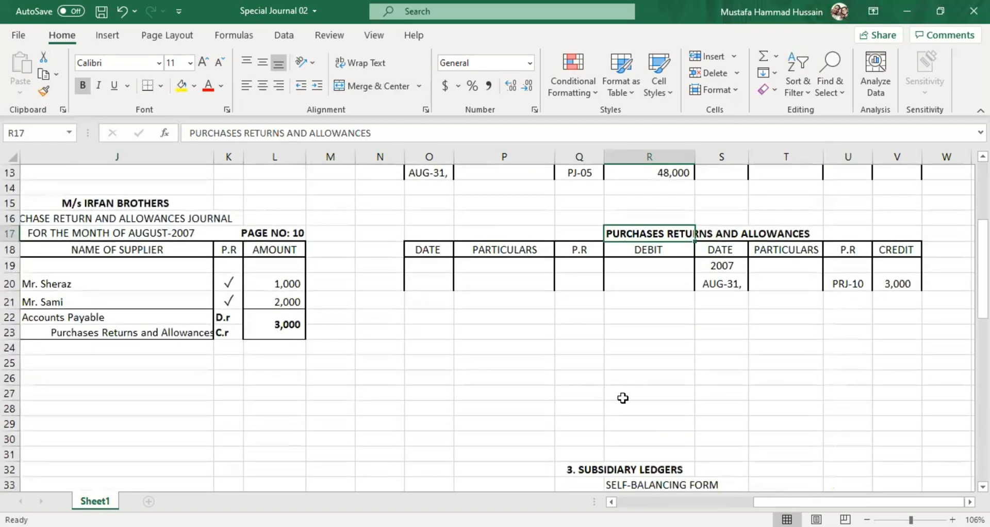
# Step: Go through the supplier names listed in the purchase journal to identify the different suppliers
pyautogui.hscroll(-3, 645, 428)
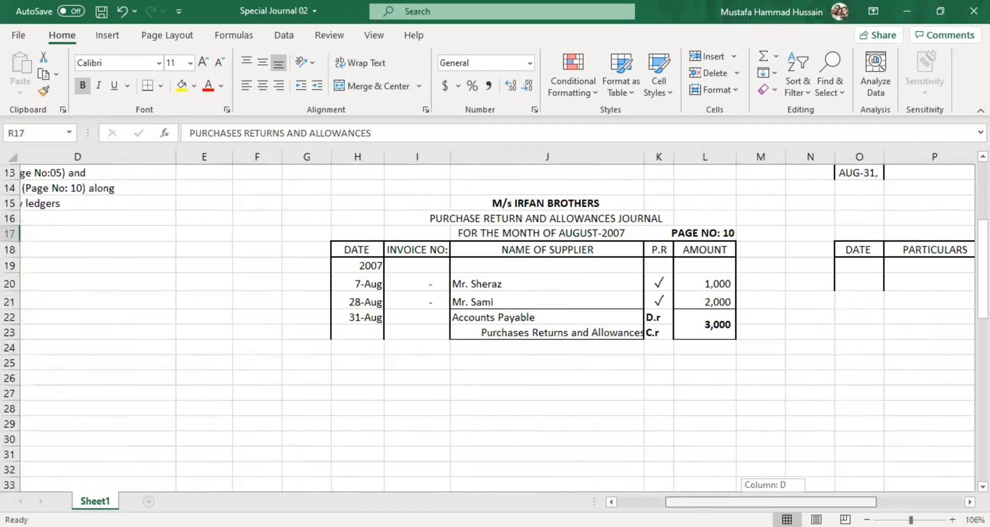
pyautogui.scroll(2, 647, 427)
pyautogui.scroll(2, 593, 388)
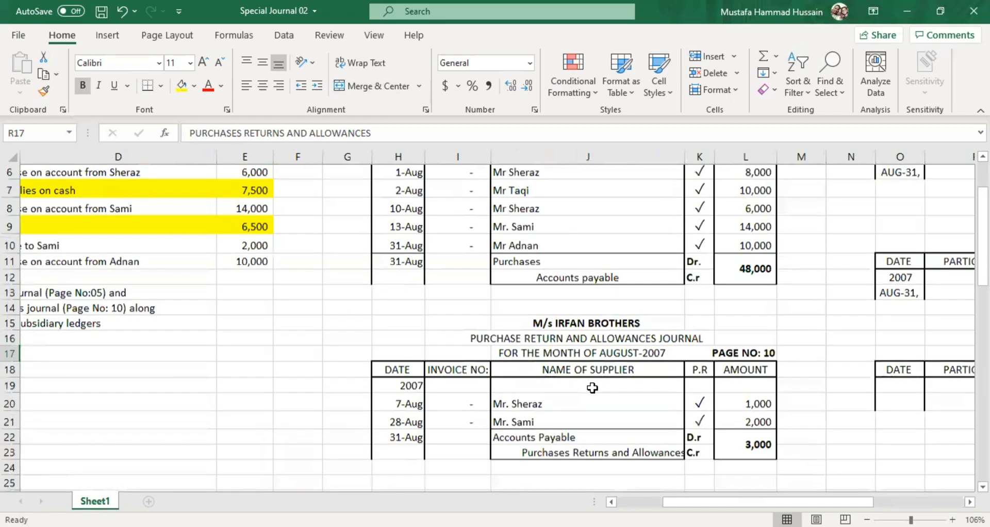
pyautogui.moveTo(561, 255); pyautogui.dragTo(554, 326)
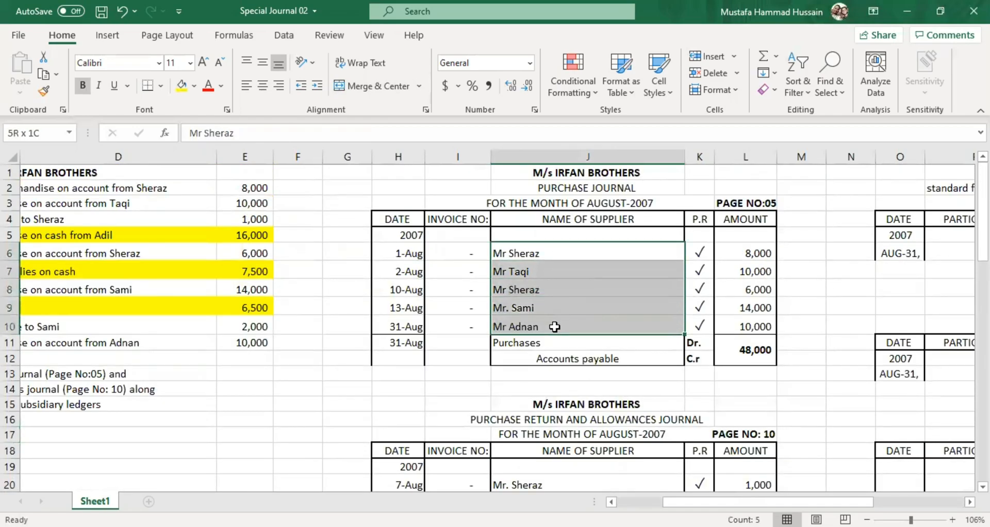
pyautogui.click(549, 269)
pyautogui.click(548, 253)
pyautogui.moveTo(547, 252); pyautogui.dragTo(549, 318)
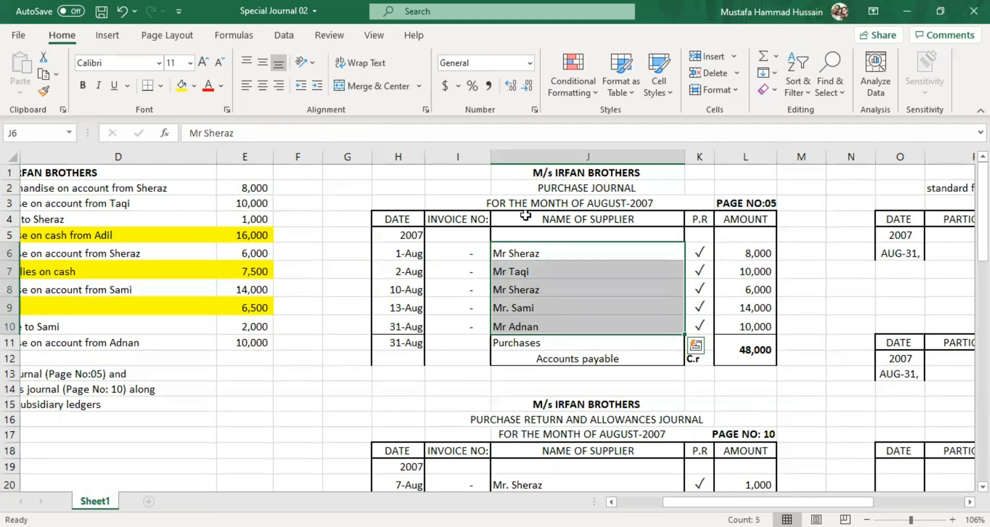
pyautogui.click(548, 247)
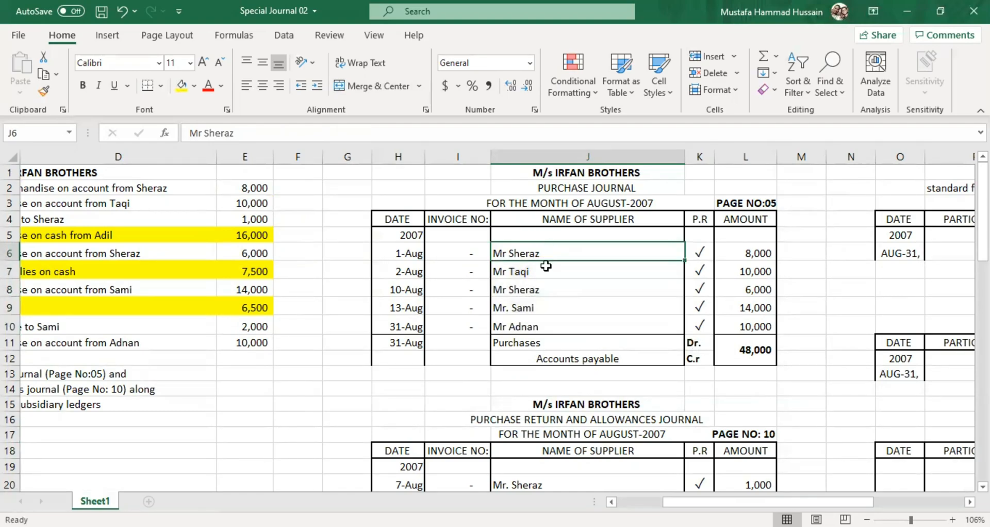
pyautogui.click(545, 266)
pyautogui.click(541, 308)
pyautogui.click(539, 328)
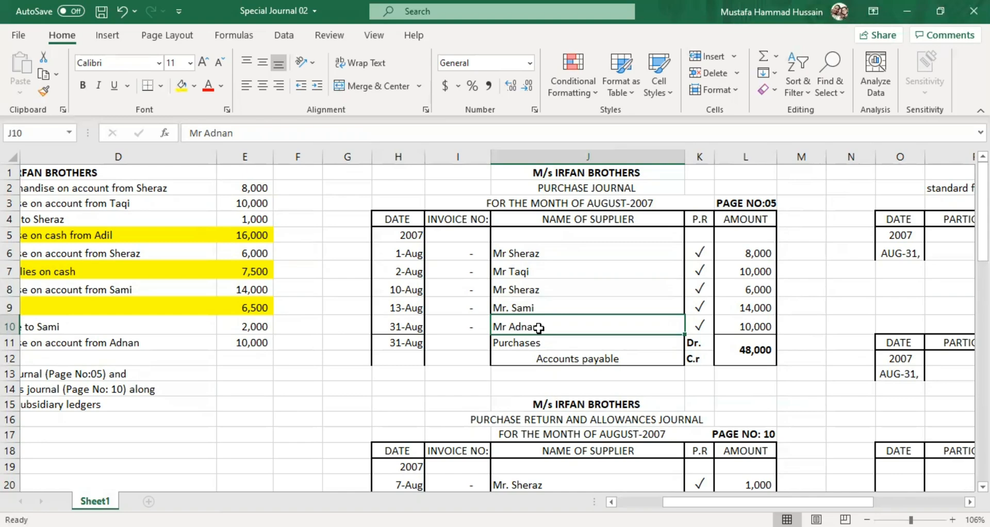
# Step: Compare the 1-Aug and 10-Aug purchase journal entries, which belong to the same supplier
pyautogui.click(569, 252)
pyautogui.click(561, 297)
pyautogui.click(554, 250)
pyautogui.click(562, 285)
# Step: Check the four subsidiary ledgers one by one against the suppliers named in the journals
pyautogui.scroll(-5, 927, 336)
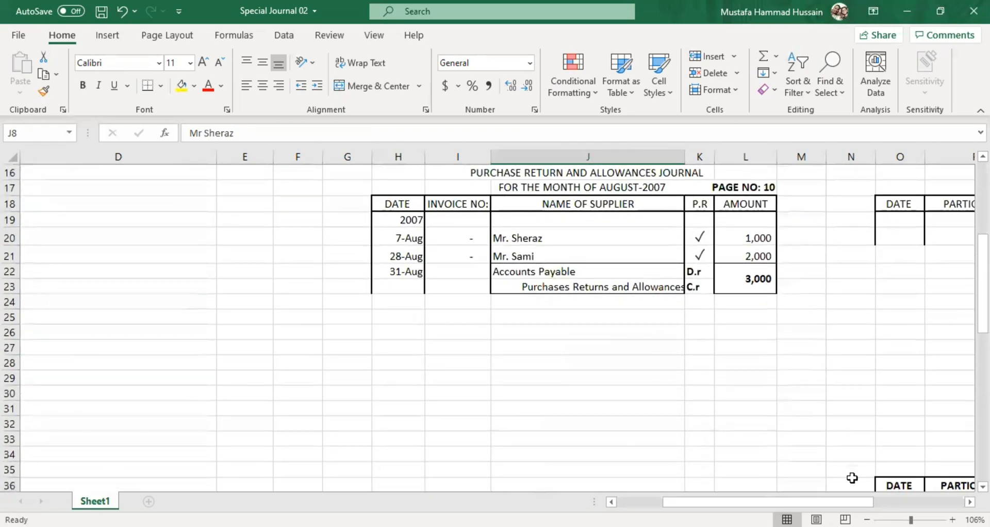
pyautogui.hscroll(2, 900, 493)
pyautogui.scroll(-5, 840, 414)
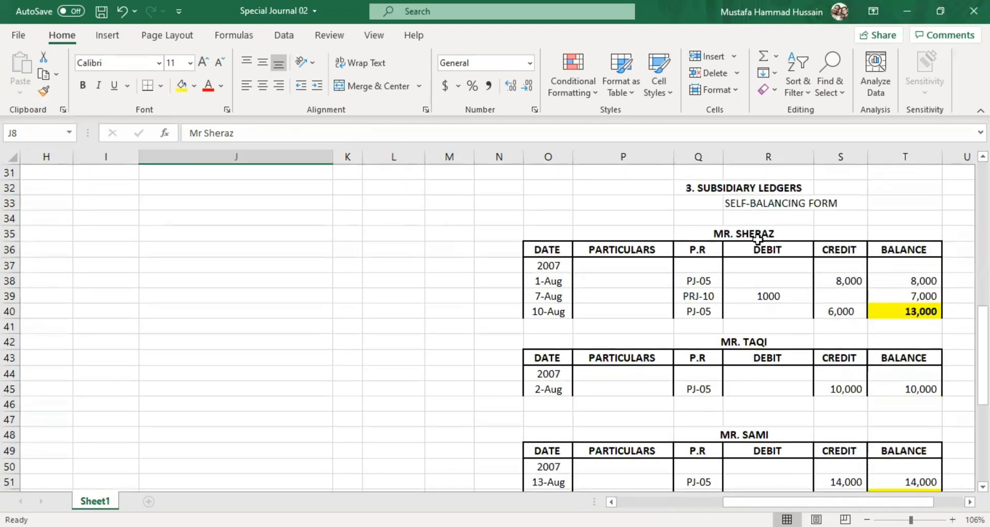
pyautogui.click(755, 235)
pyautogui.scroll(-2, 770, 294)
pyautogui.click(762, 258)
pyautogui.click(761, 250)
pyautogui.click(776, 340)
pyautogui.scroll(-2, 779, 340)
pyautogui.click(787, 346)
pyautogui.scroll(5, 771, 325)
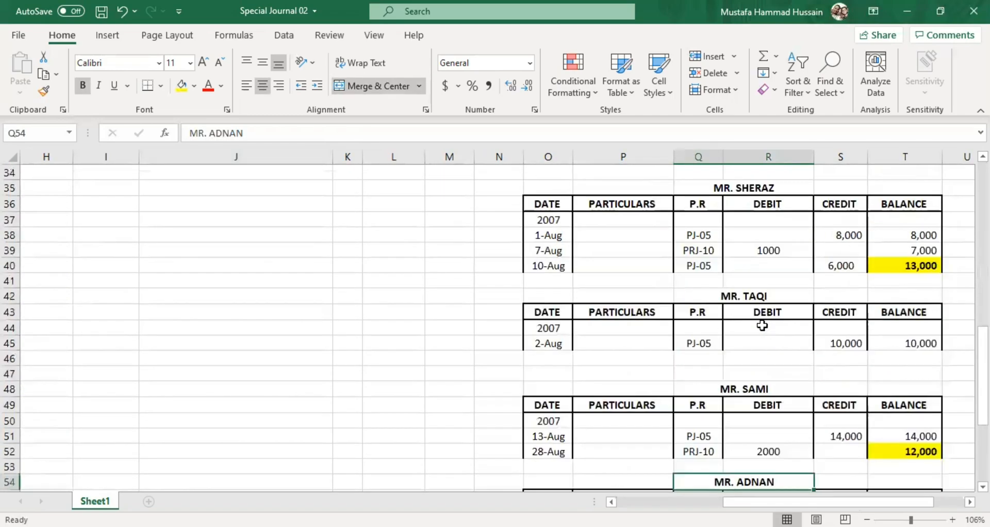
# Step: Look over the controlling accounts again and locate the Schedule of Accounts Payable below the subsidiary ledgers
pyautogui.scroll(8, 743, 266)
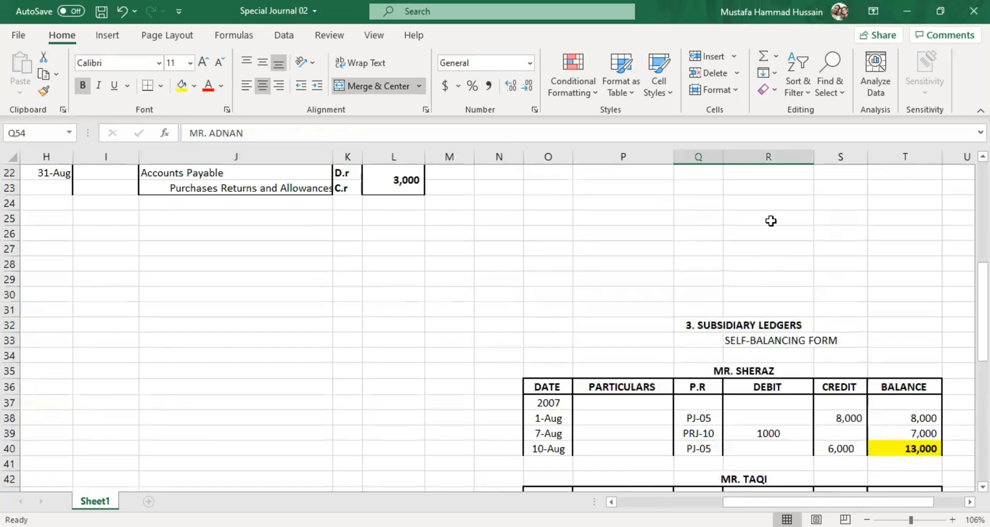
pyautogui.scroll(1, 725, 283)
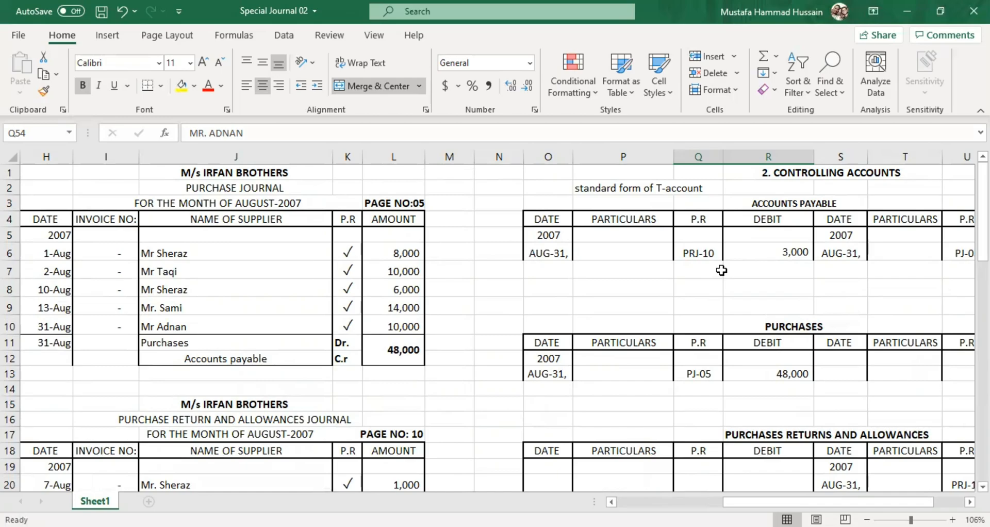
pyautogui.scroll(-12, 721, 270)
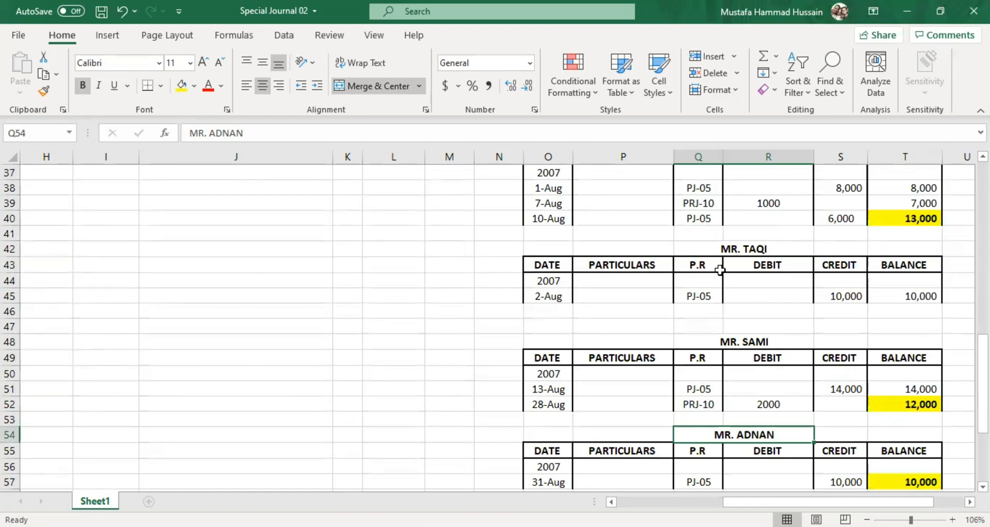
pyautogui.scroll(-4, 720, 270)
pyautogui.scroll(-2, 725, 263)
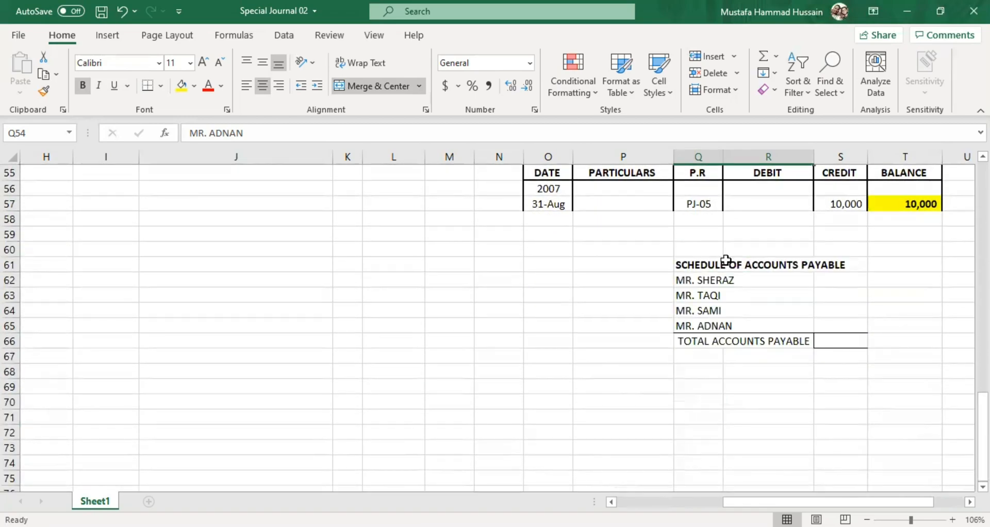
pyautogui.click(691, 261)
# Step: Examine the closing balances in the suppliers' subsidiary ledgers, starting with the first supplier's 10-Aug balance
pyautogui.scroll(2, 691, 264)
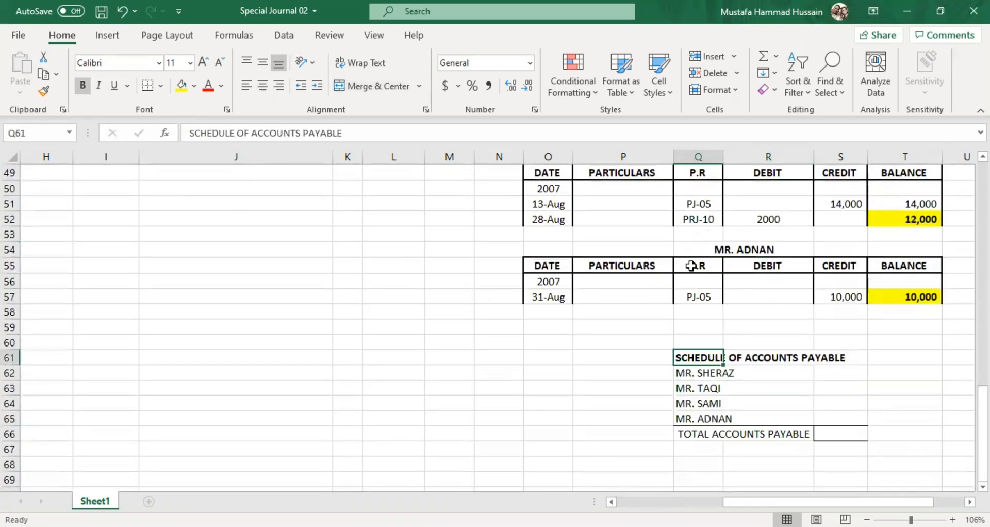
pyautogui.scroll(2, 691, 266)
pyautogui.scroll(4, 691, 266)
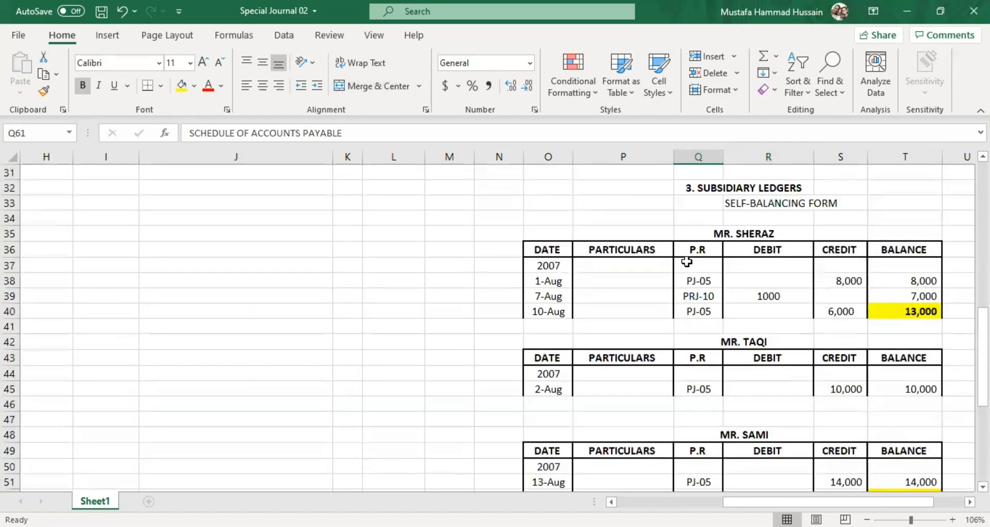
pyautogui.click(754, 184)
pyautogui.click(913, 313)
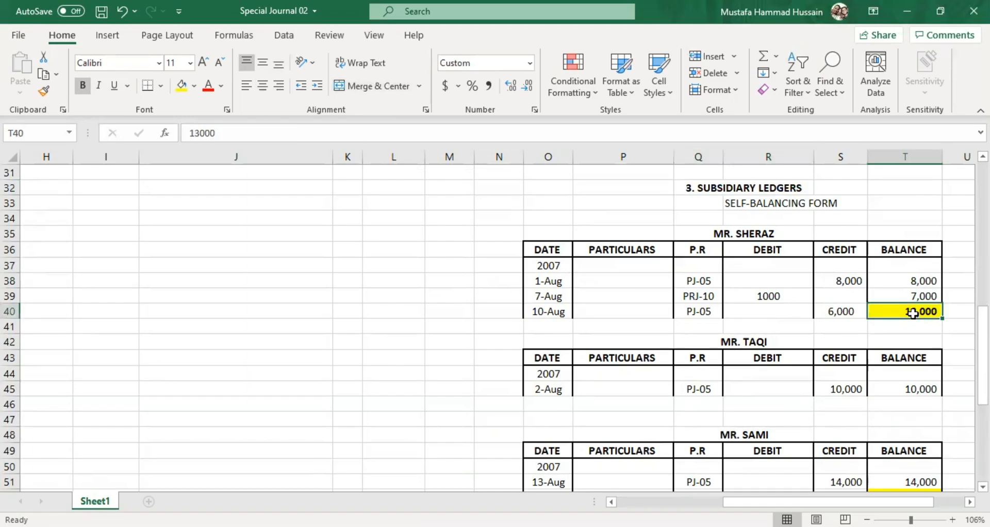
pyautogui.scroll(-4, 912, 313)
pyautogui.scroll(3, 913, 313)
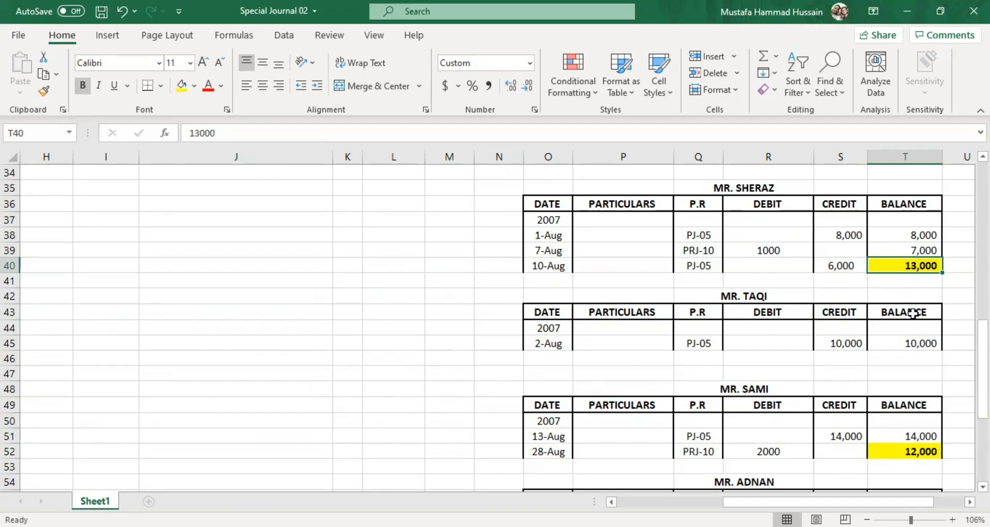
# Step: Compare the Schedule of Accounts Payable heading below the subsidiary ledgers with the Purchase Journal heading
pyautogui.scroll(-5, 689, 294)
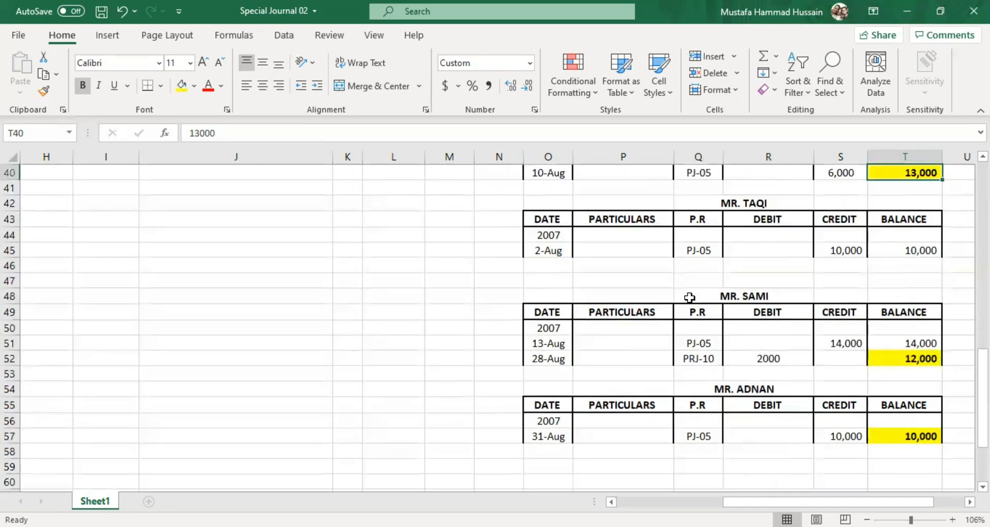
pyautogui.doubleClick(752, 357)
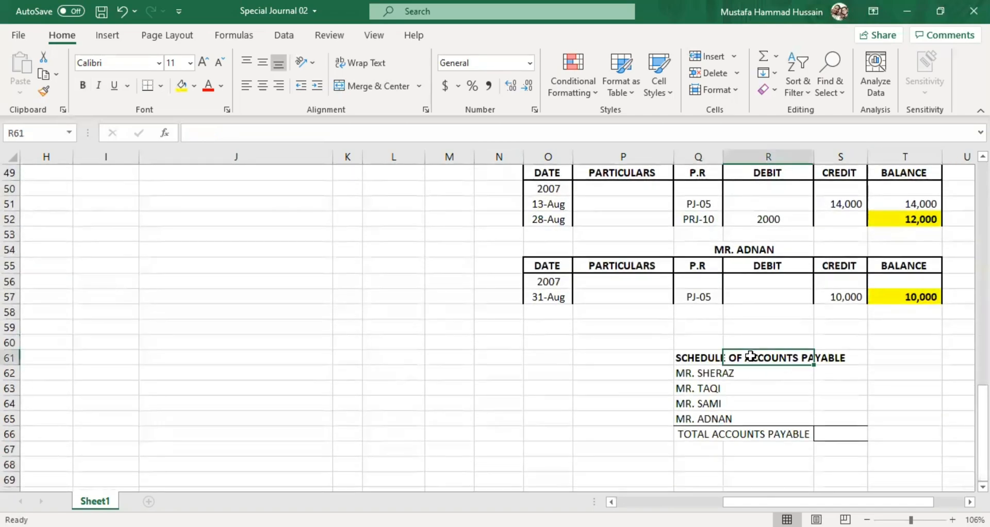
pyautogui.doubleClick(682, 360)
pyautogui.moveTo(853, 358); pyautogui.dragTo(763, 357)
pyautogui.scroll(16, 562, 359)
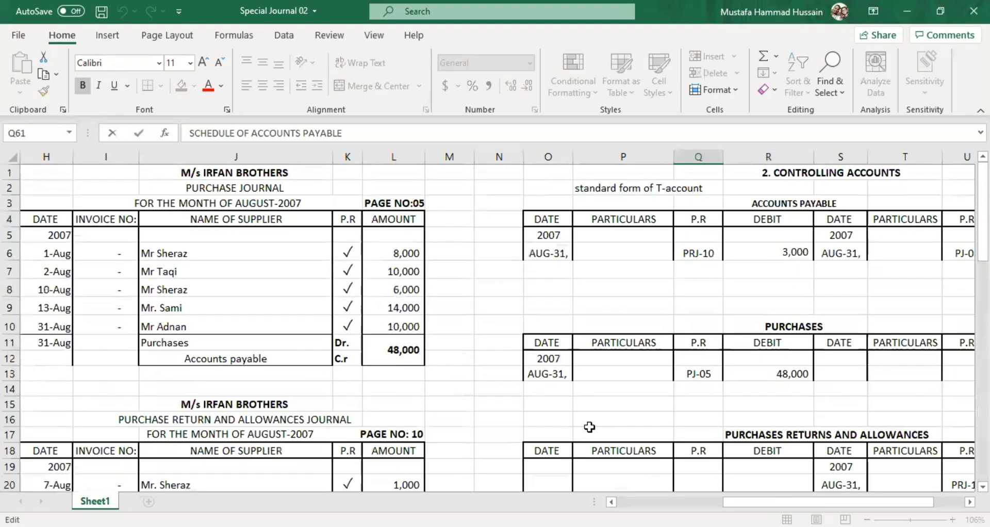
pyautogui.click(226, 187)
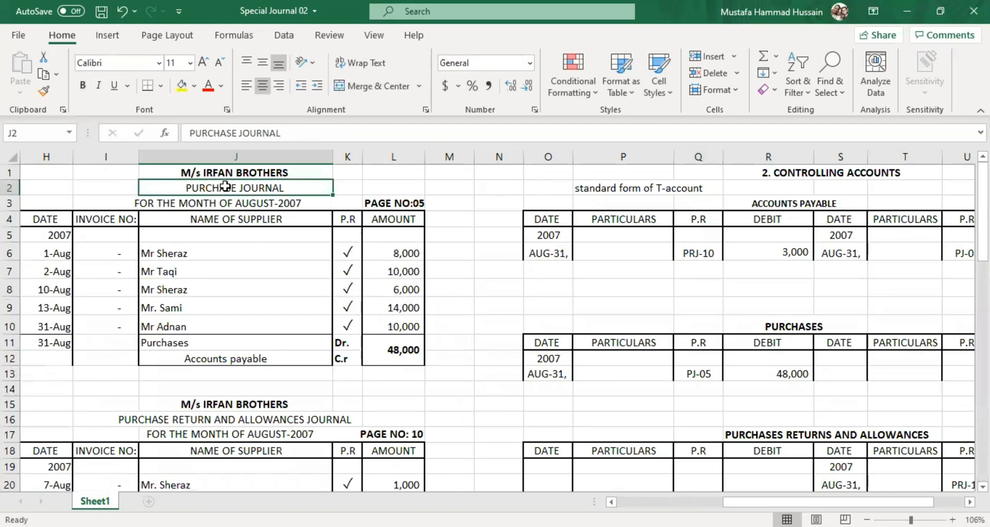
pyautogui.scroll(-14, 683, 343)
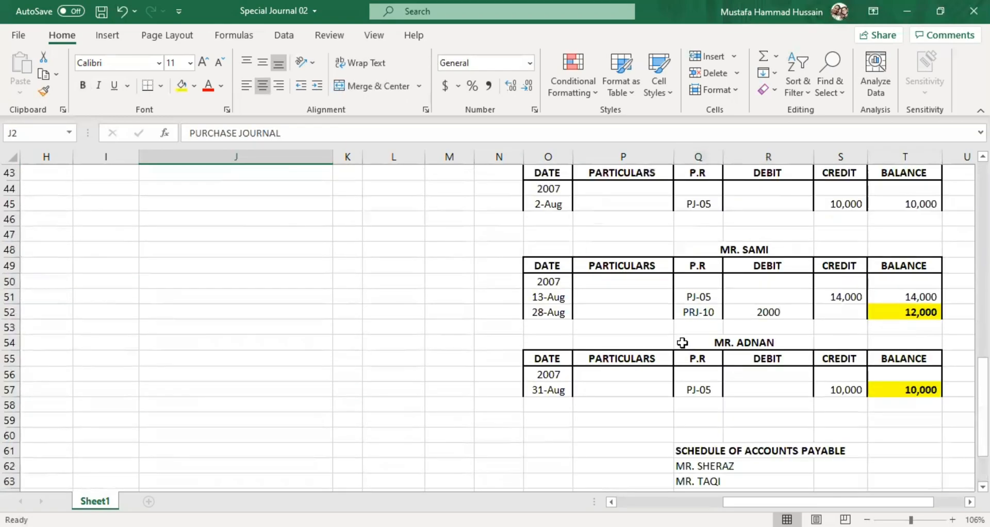
pyautogui.scroll(-3, 683, 342)
pyautogui.click(766, 307)
pyautogui.scroll(3, 508, 353)
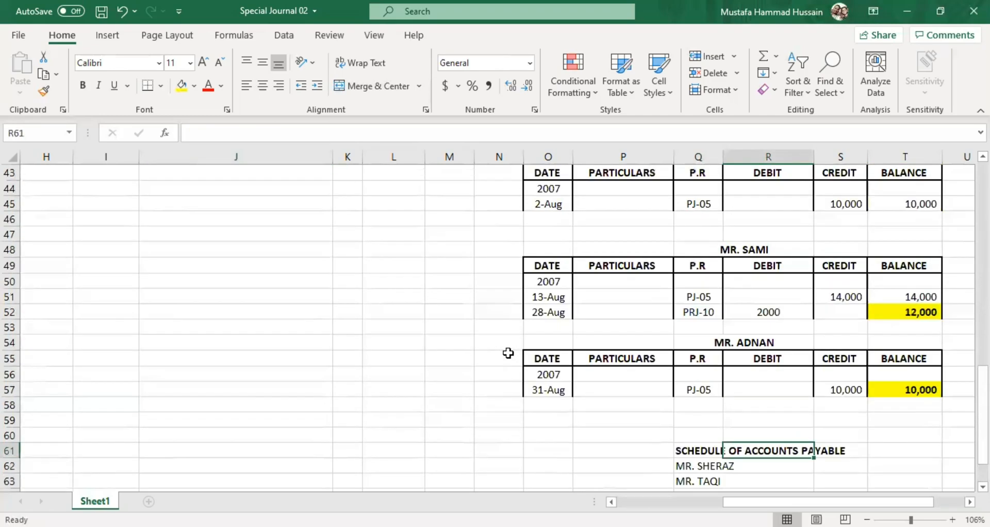
pyautogui.scroll(14, 508, 353)
pyautogui.click(240, 189)
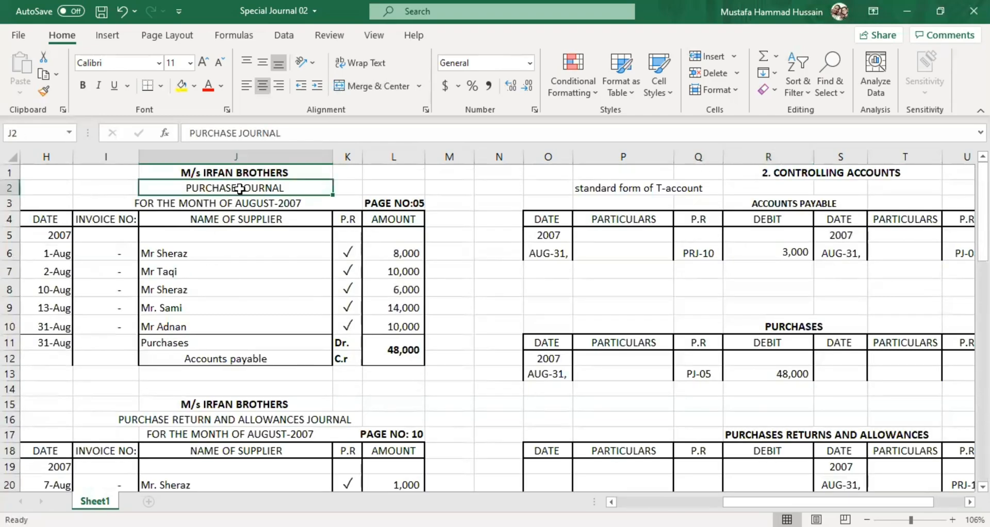
pyautogui.scroll(-13, 897, 472)
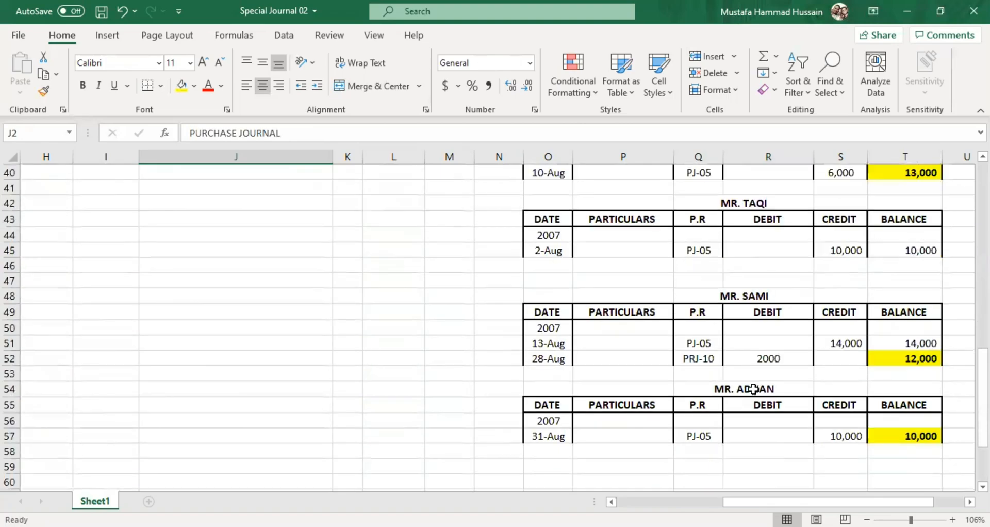
pyautogui.scroll(-4, 754, 389)
pyautogui.doubleClick(748, 314)
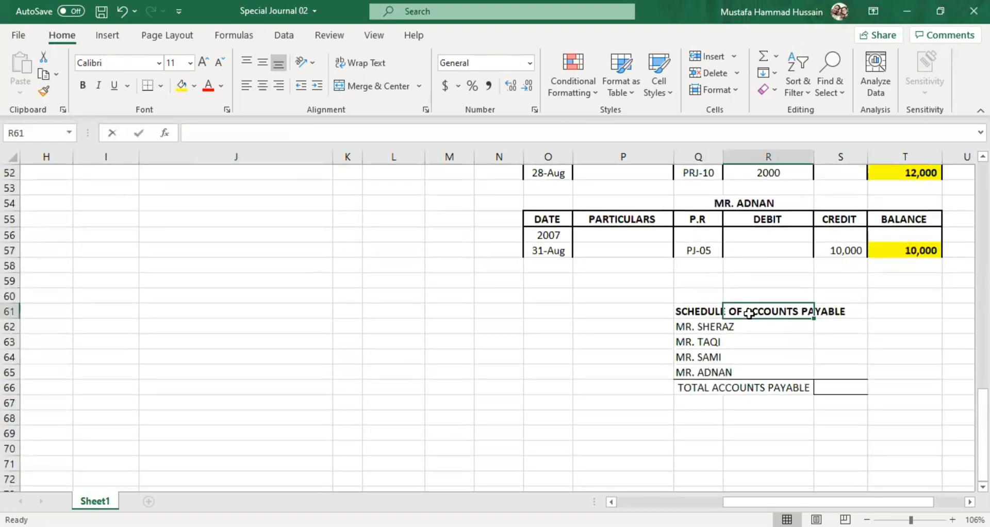
pyautogui.click(682, 311)
# Step: Review the four supplier names listed in the Schedule of Accounts Payable
pyautogui.click(769, 339)
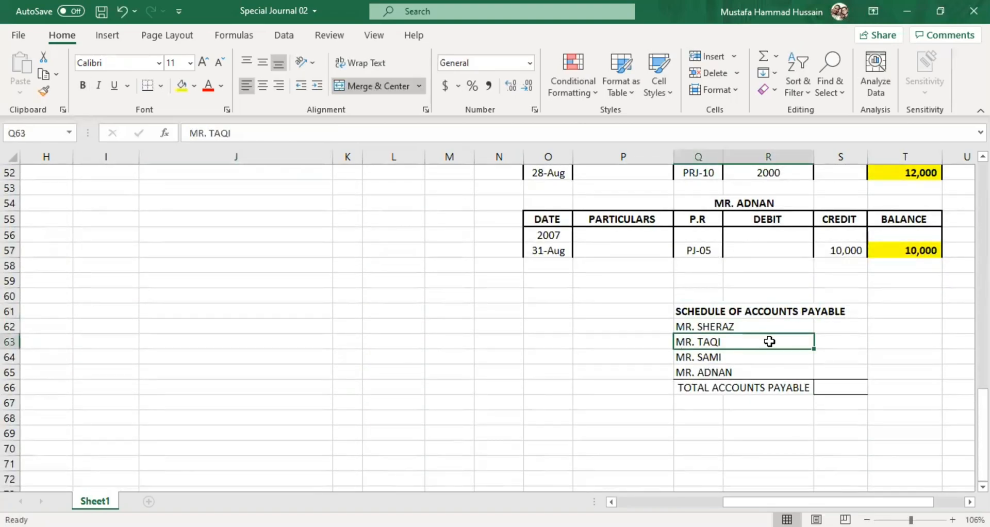
pyautogui.scroll(1, 771, 350)
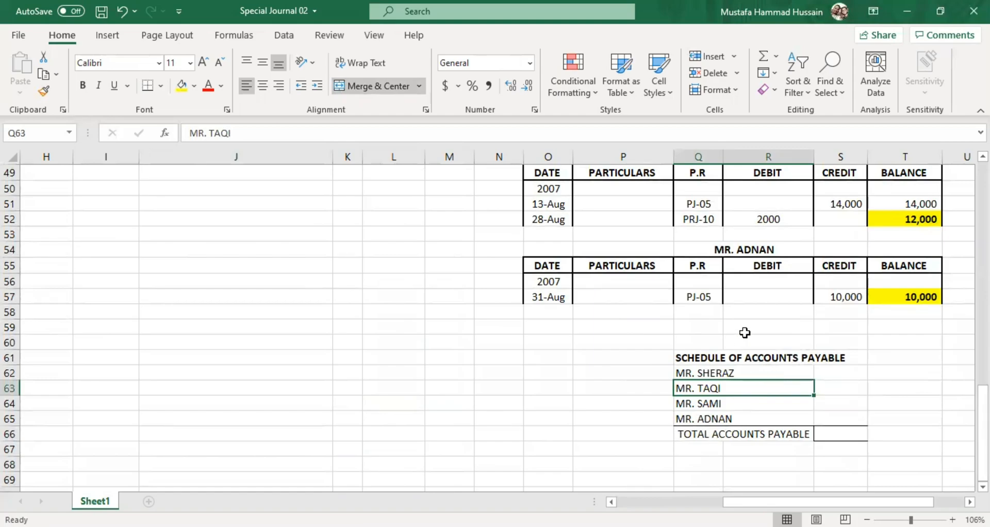
pyautogui.click(707, 374)
pyautogui.click(714, 405)
pyautogui.click(727, 420)
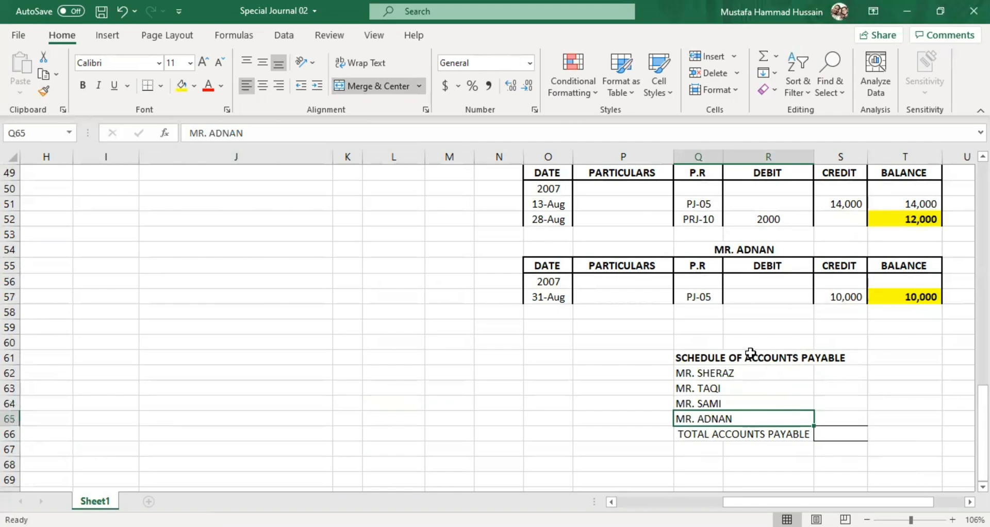
# Step: Trace the purchase journal's supplier and Purchases entries through to the first supplier's closing balance in the subsidiary ledger
pyautogui.scroll(6, 750, 353)
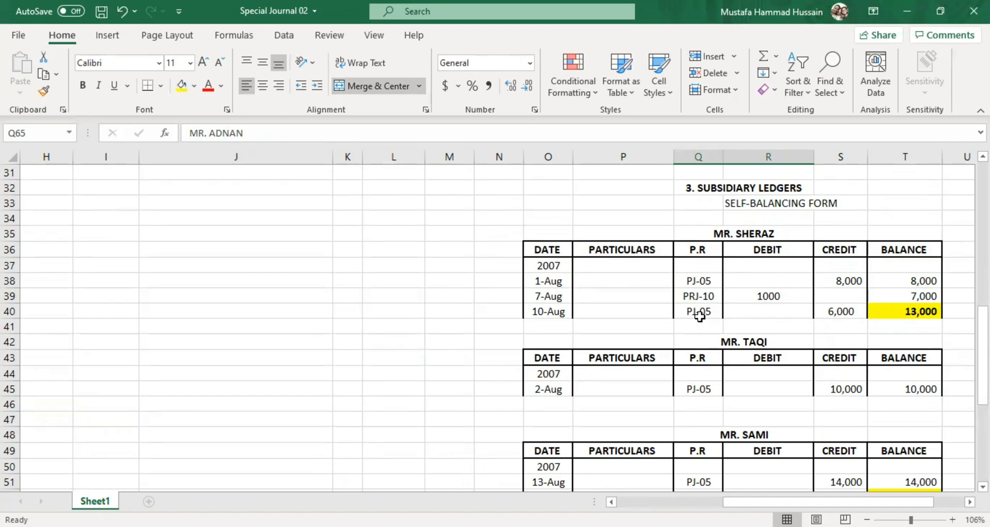
pyautogui.scroll(10, 419, 266)
pyautogui.click(250, 254)
pyautogui.click(260, 343)
pyautogui.scroll(-4, 283, 458)
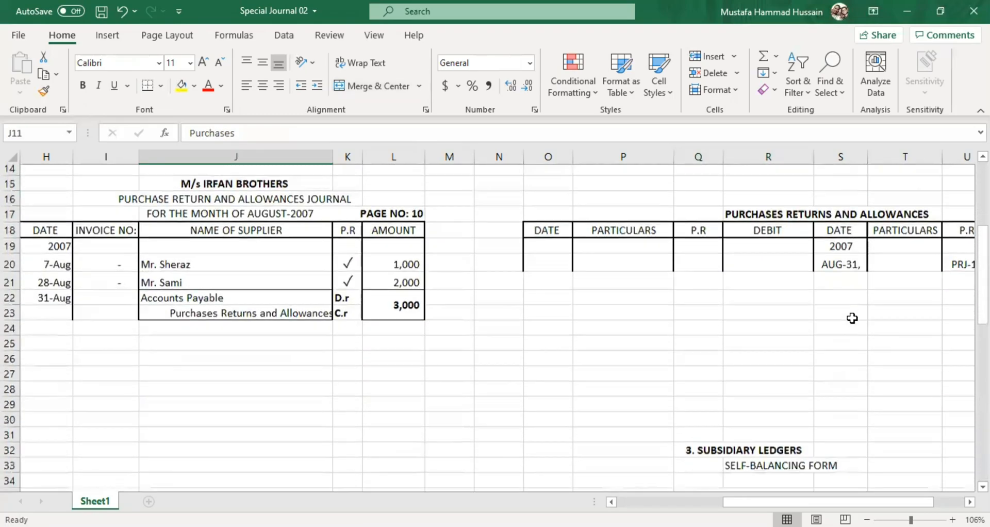
pyautogui.scroll(-6, 852, 318)
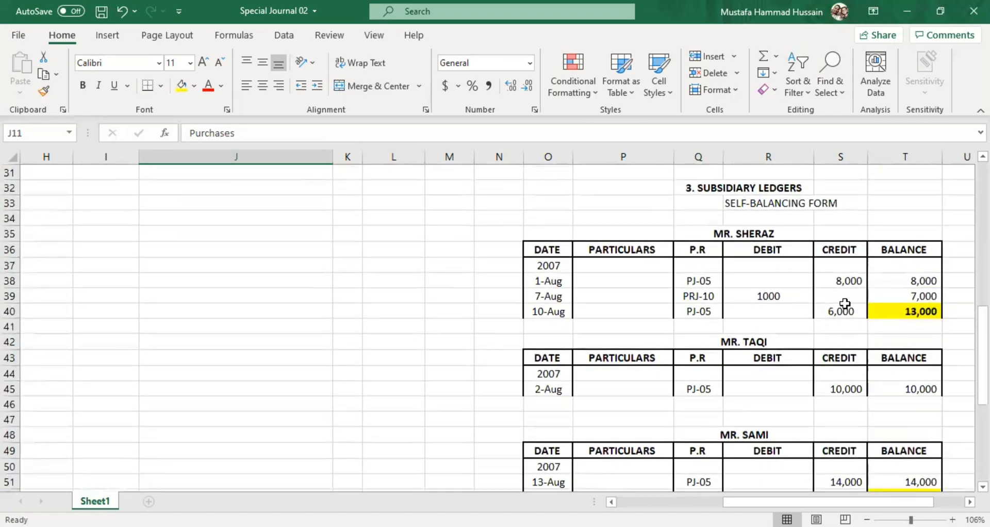
pyautogui.click(922, 311)
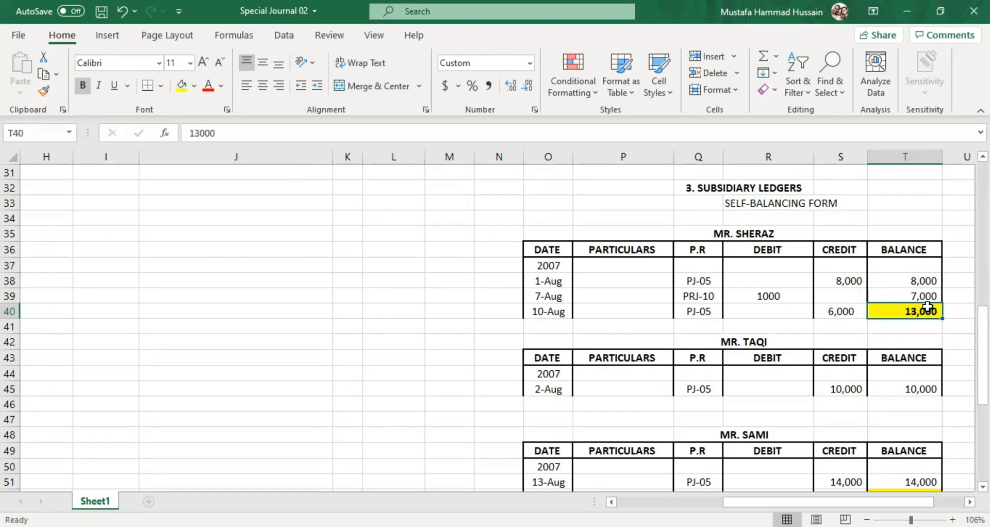
# Step: Compare the Schedule of Accounts Payable with the closing balances in the suppliers' subsidiary ledgers
pyautogui.scroll(-8, 927, 307)
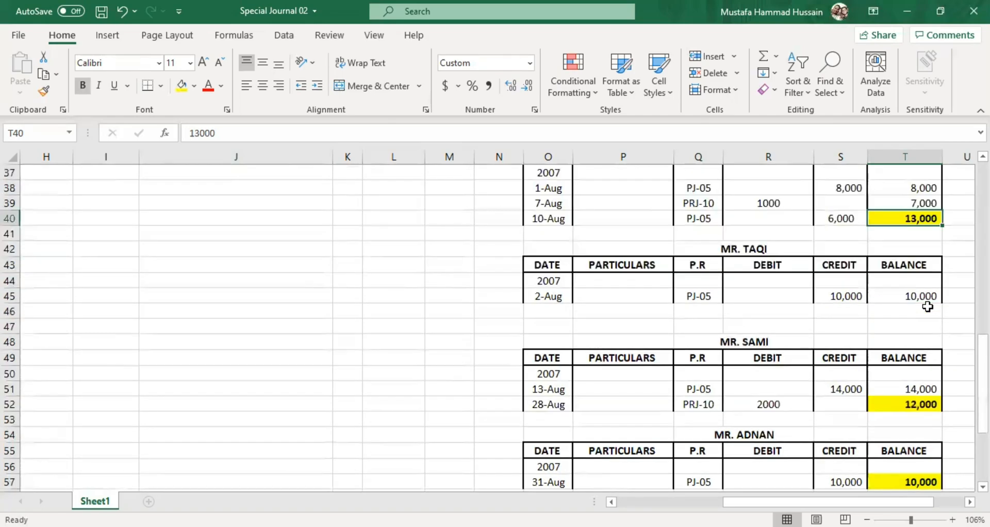
pyautogui.click(712, 271)
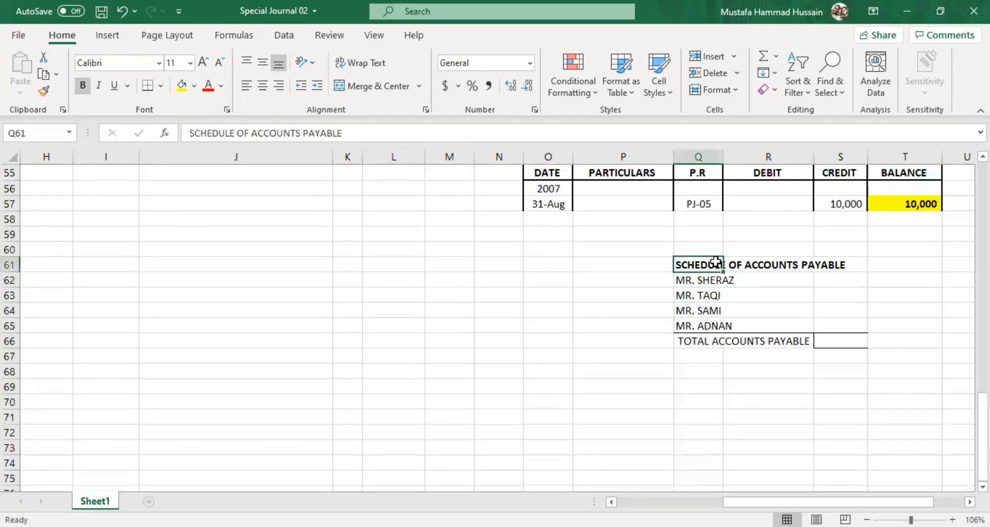
pyautogui.click(804, 267)
pyautogui.scroll(7, 784, 318)
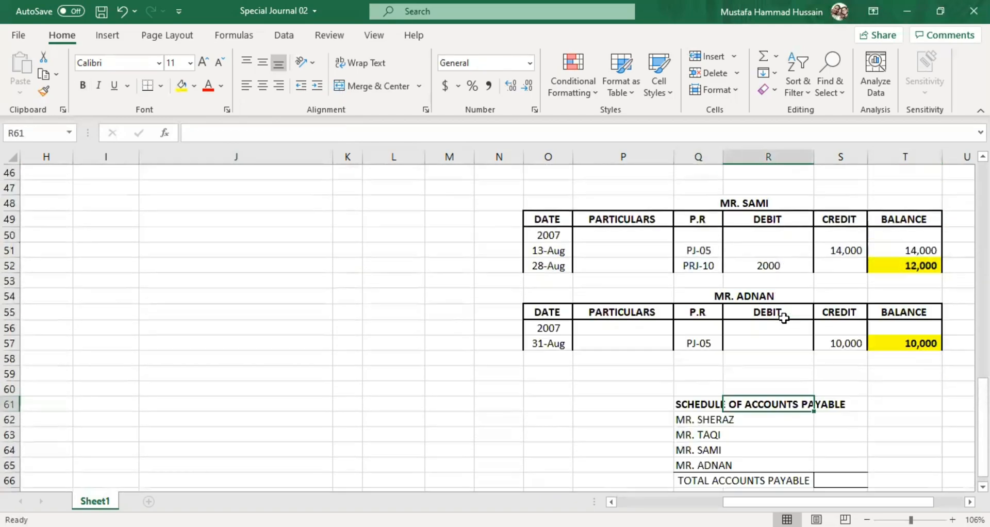
pyautogui.click(930, 261)
pyautogui.scroll(1, 762, 188)
# Step: Enter the first supplier's closing balance of 13,000 in cell S62 of the Schedule of Accounts Payable
pyautogui.click(762, 189)
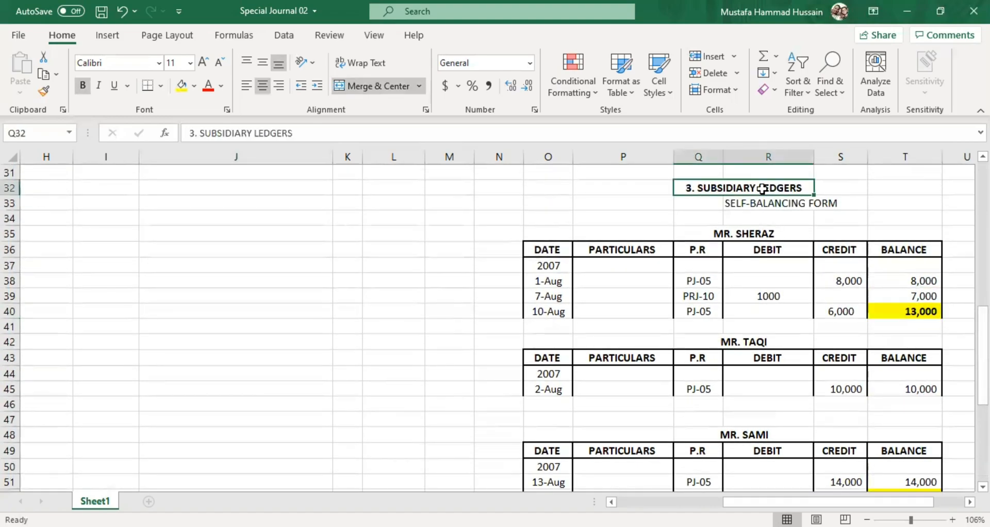
pyautogui.scroll(-2, 761, 188)
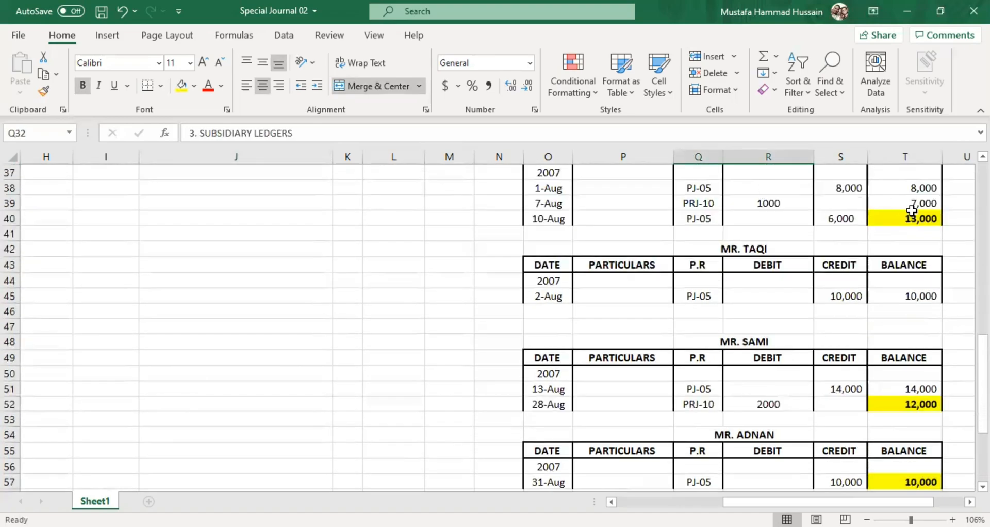
pyautogui.scroll(-5, 917, 219)
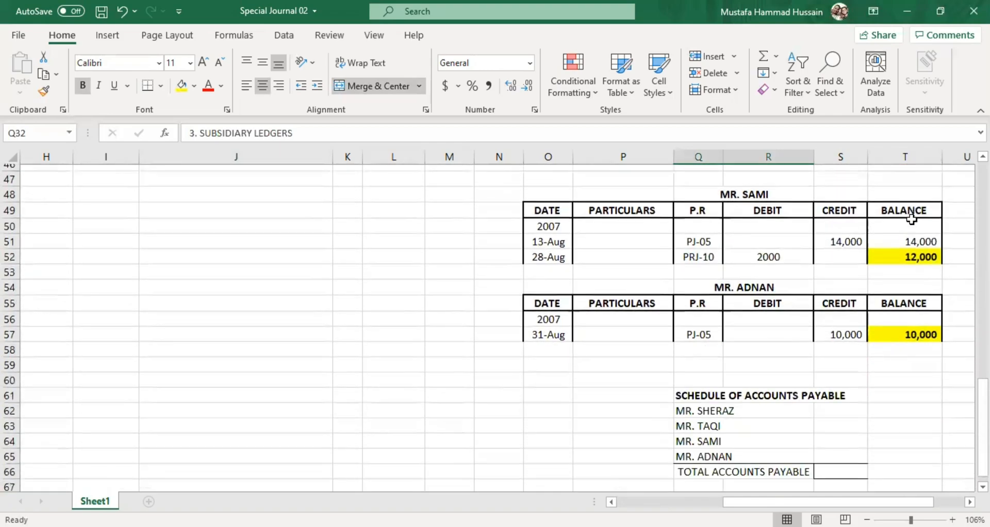
pyautogui.click(841, 324)
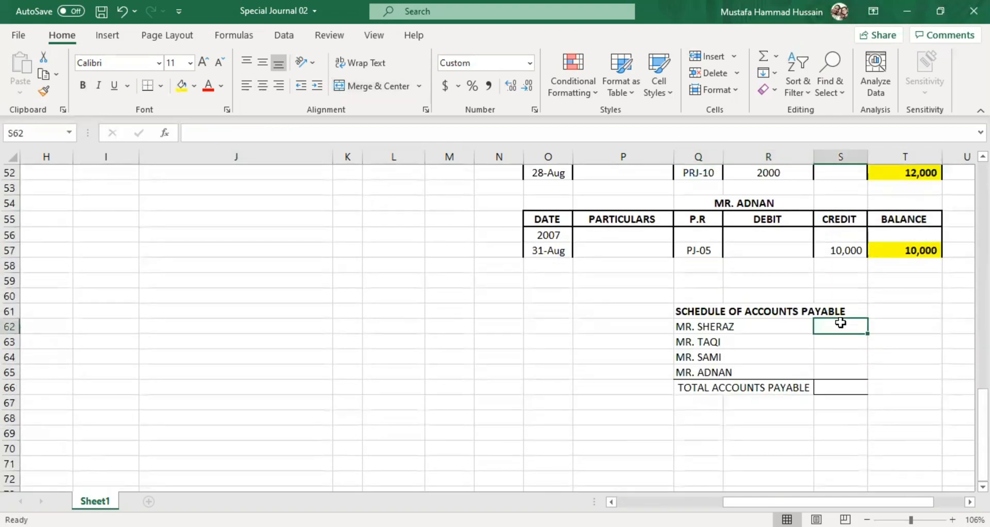
pyautogui.write('13000')
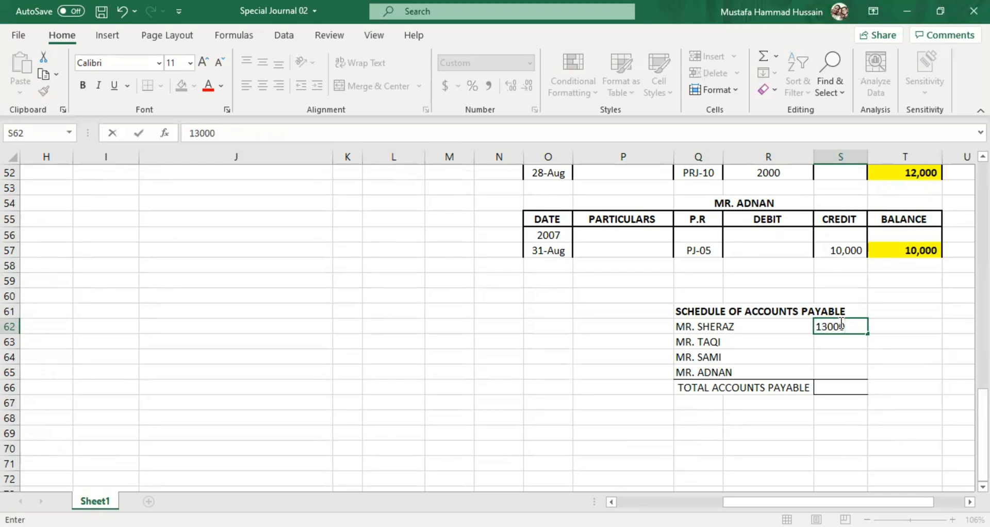
# Step: Make the second supplier's 2-Aug ledger balance in T45 bold with a yellow fill
pyautogui.scroll(6, 841, 324)
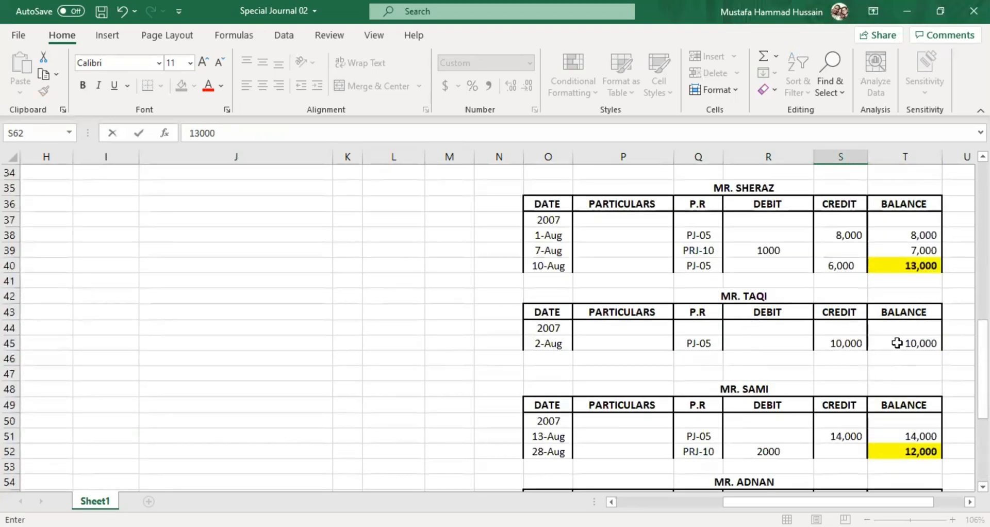
pyautogui.click(895, 343)
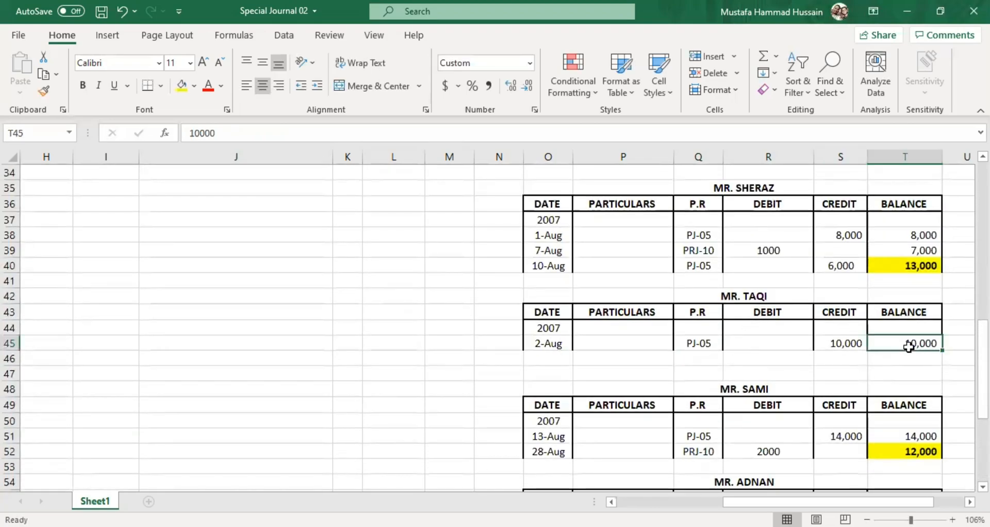
pyautogui.click(180, 86)
pyautogui.click(81, 85)
# Step: Enter 10,000 for the second supplier in cell S63 of the Schedule of Accounts Payable
pyautogui.scroll(-6, 627, 299)
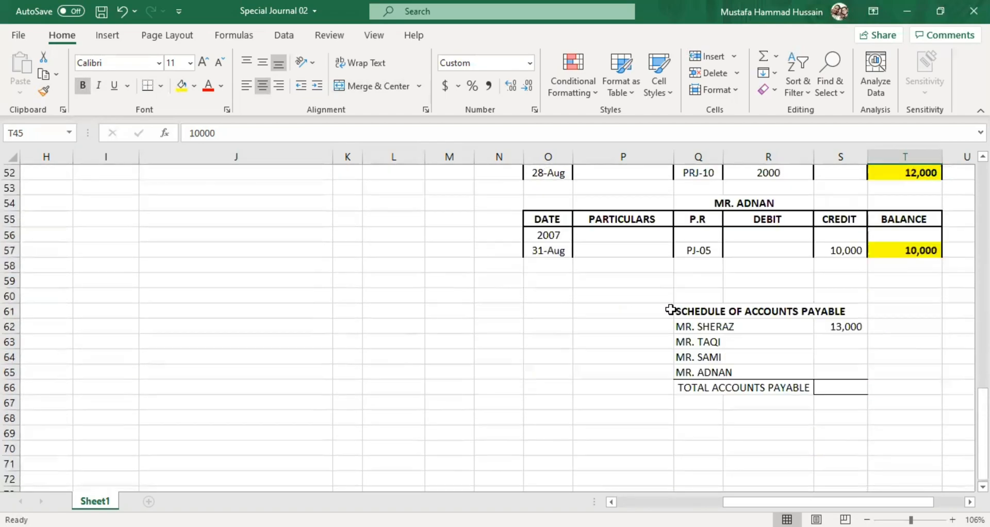
pyautogui.click(836, 350)
pyautogui.write('10,000')
pyautogui.click(949, 327)
# Step: Check the third supplier's closing ledger balance and enter 12,000 for that supplier in cell S64 of the schedule
pyautogui.scroll(3, 885, 334)
pyautogui.scroll(2, 886, 334)
pyautogui.scroll(-5, 742, 361)
pyautogui.click(839, 356)
pyautogui.write('12')
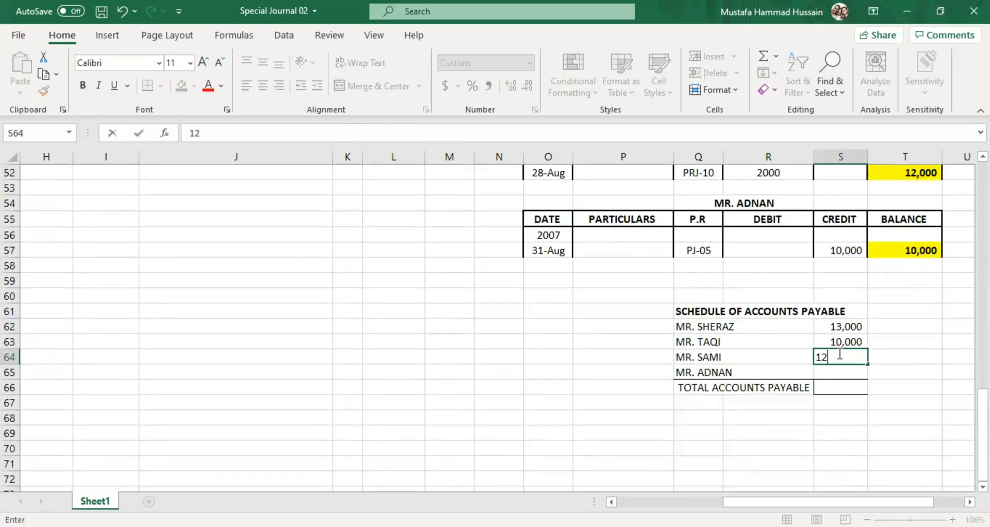
pyautogui.write(',000')
pyautogui.click(887, 369)
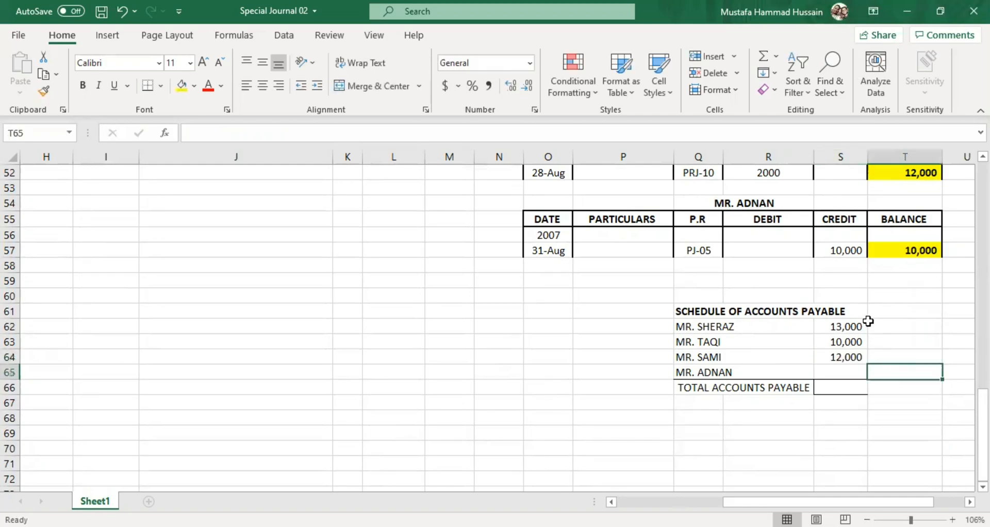
# Step: Check the fourth supplier's 31-Aug ledger balance and enter 10,000 for that supplier in cell S65 of the schedule
pyautogui.scroll(1, 703, 268)
pyautogui.click(739, 254)
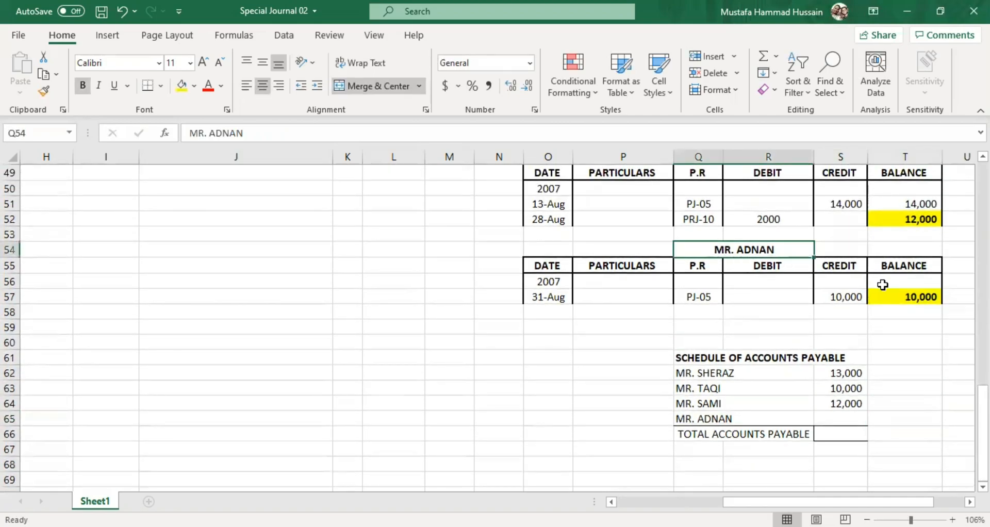
pyautogui.click(913, 299)
pyautogui.click(852, 417)
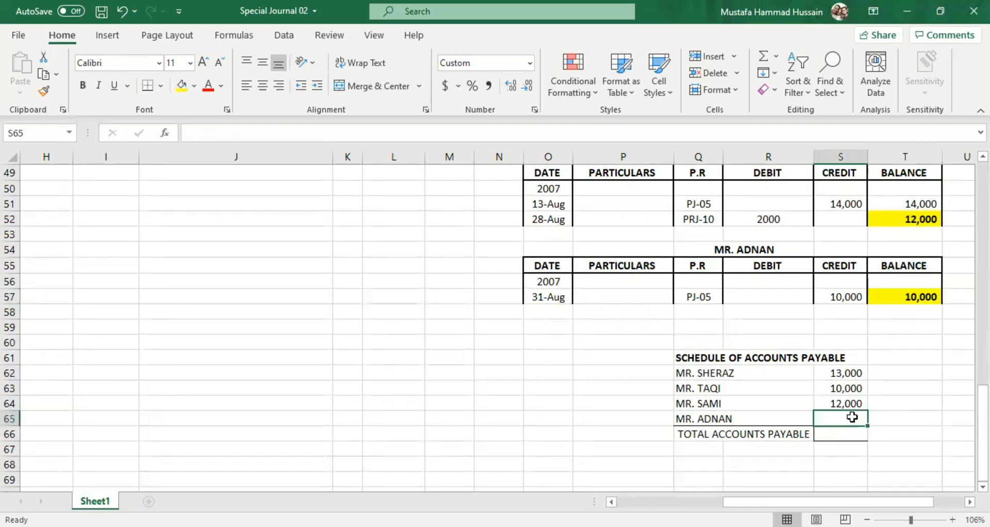
pyautogui.write('10,000')
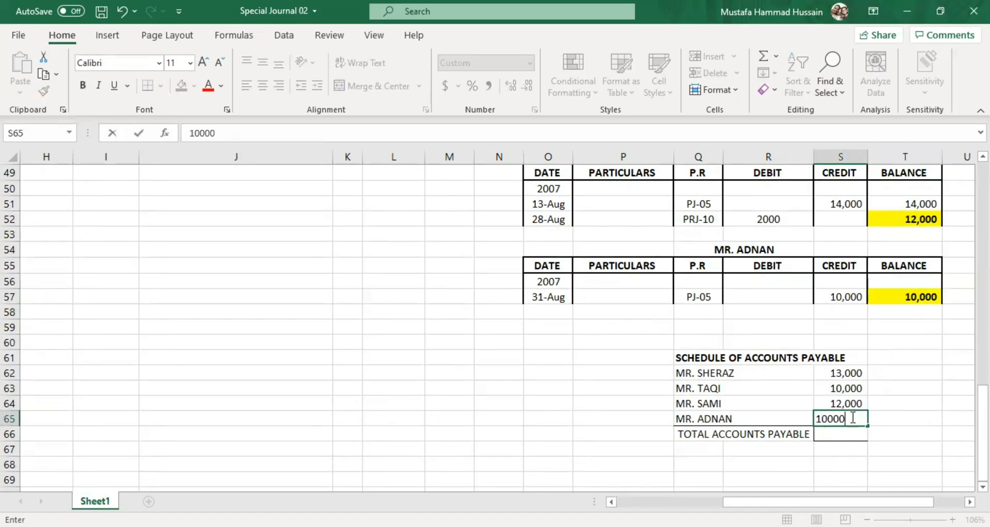
pyautogui.click(862, 464)
# Step: Review the four supplier amounts that make up the total accounts payable in the schedule
pyautogui.click(836, 432)
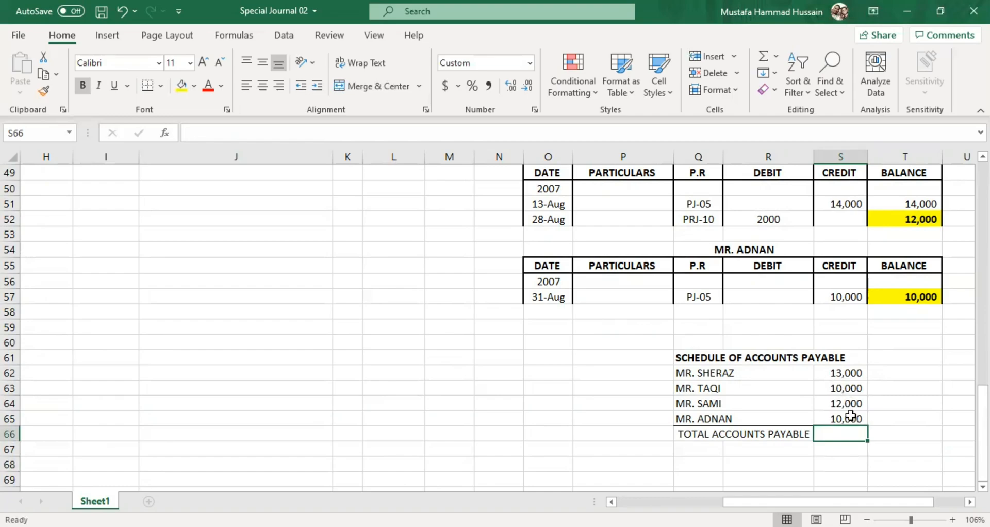
pyautogui.click(850, 417)
pyautogui.click(850, 402)
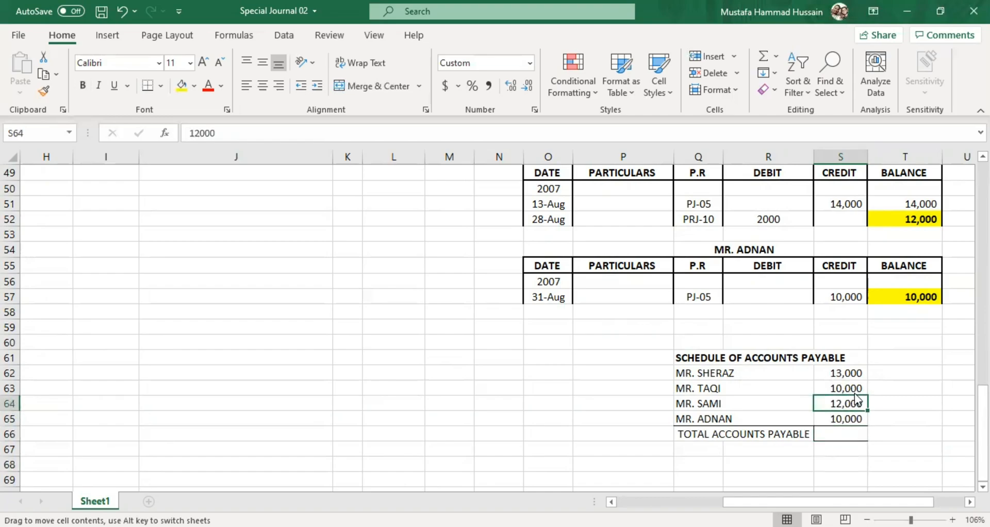
pyautogui.click(850, 386)
pyautogui.click(848, 374)
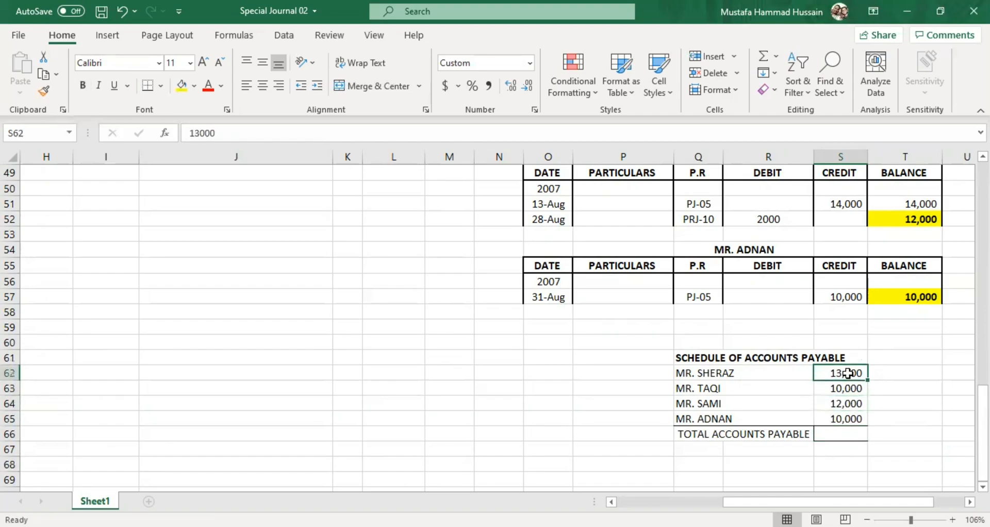
# Step: Enter 45,000 as the total accounts payable in cell S66 of the schedule
pyautogui.click(849, 440)
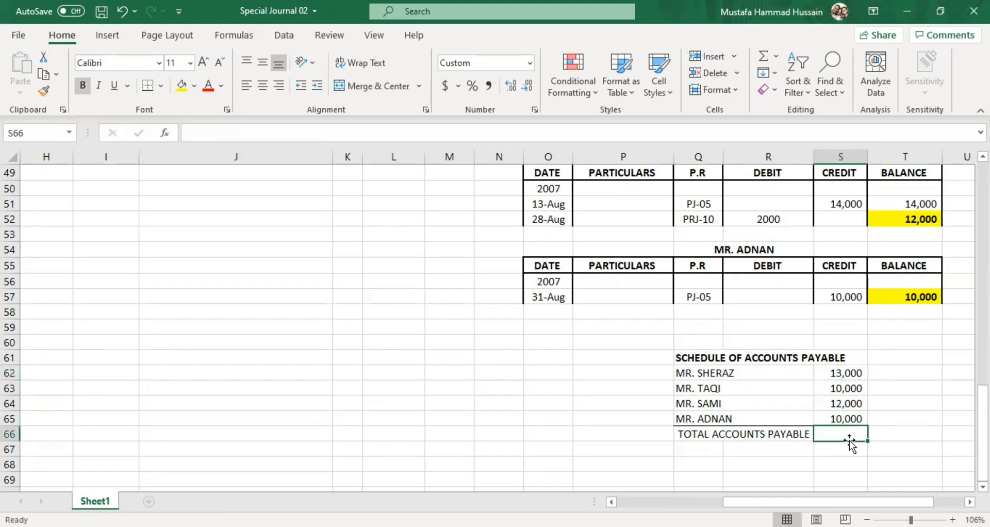
pyautogui.write('45000')
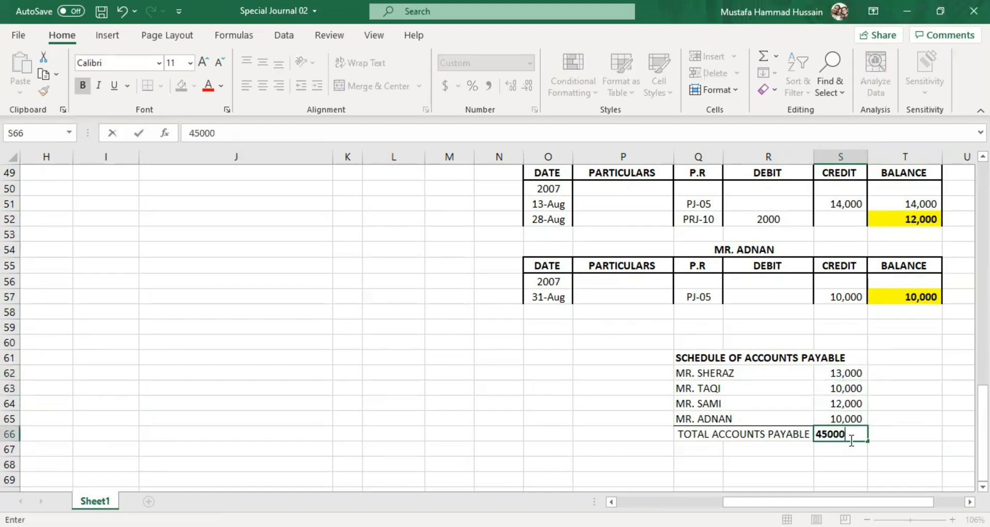
pyautogui.click(823, 467)
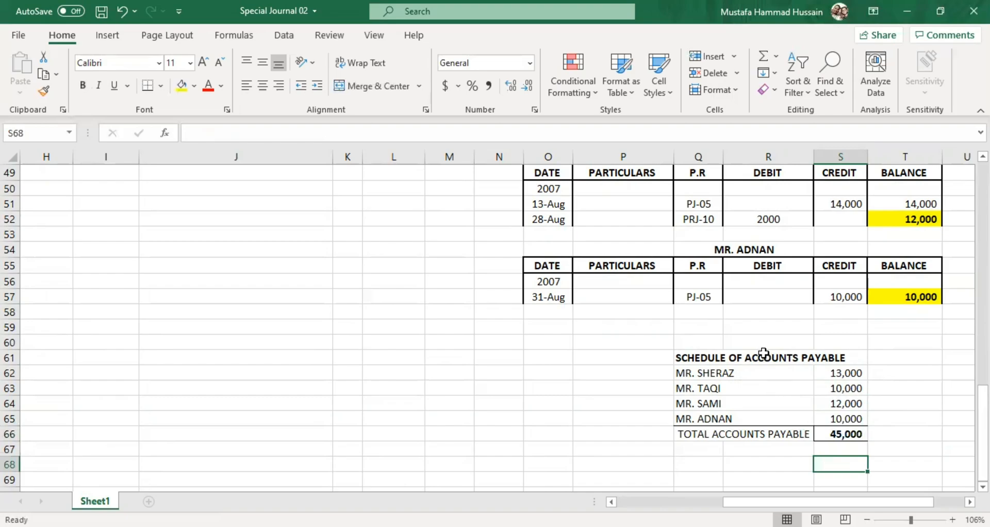
# Step: Examine the Schedule of Accounts Payable alongside the Subsidiary Ledgers section it is drawn from
pyautogui.moveTo(694, 355); pyautogui.dragTo(847, 434)
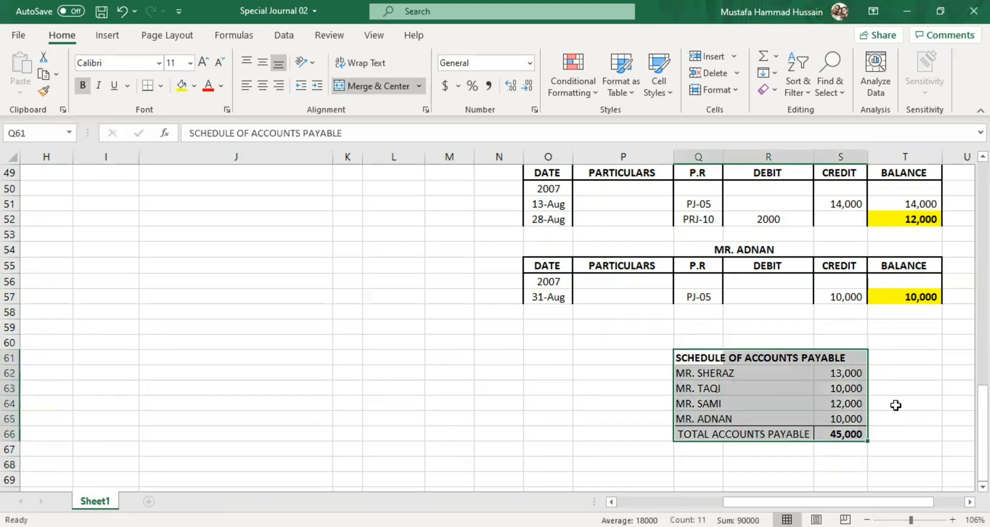
pyautogui.click(903, 390)
pyautogui.scroll(6, 791, 370)
pyautogui.click(720, 191)
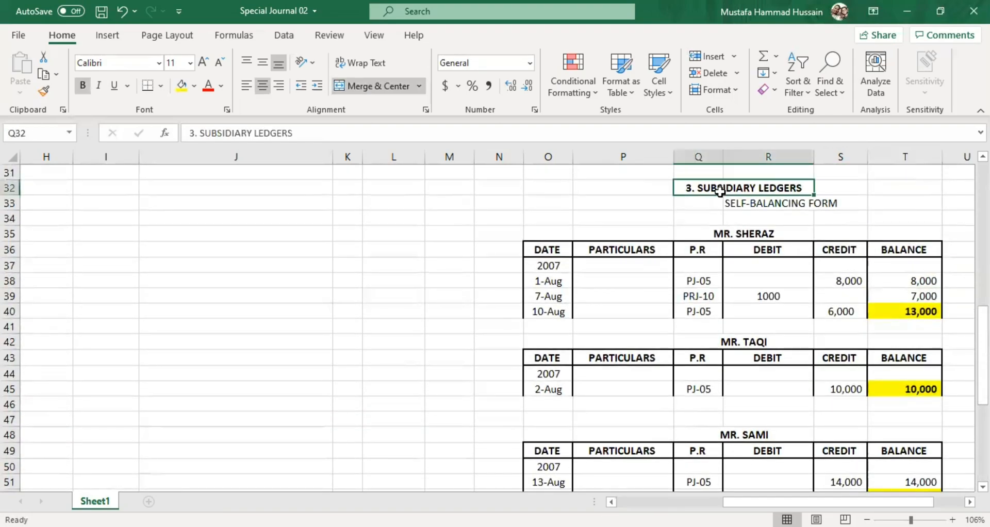
pyautogui.scroll(-6, 727, 359)
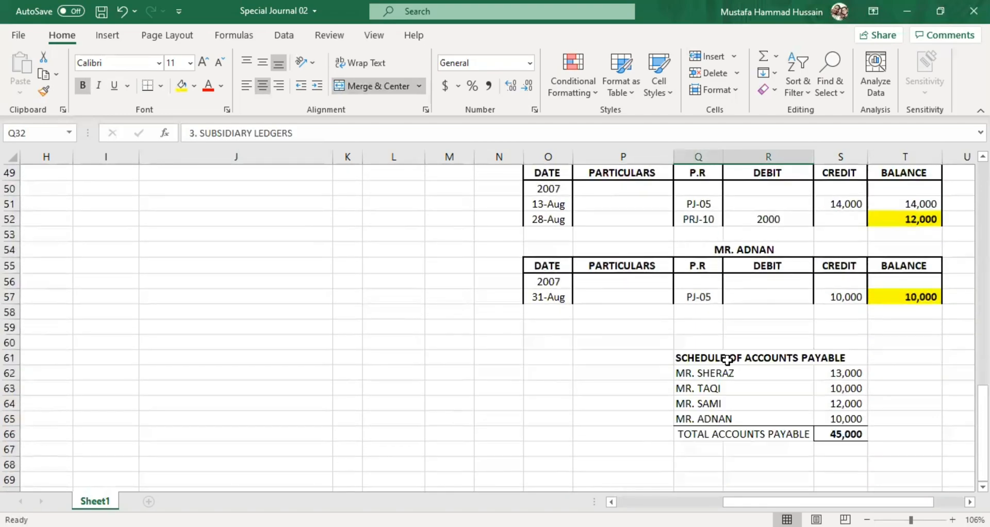
pyautogui.click(697, 356)
pyautogui.scroll(8, 692, 356)
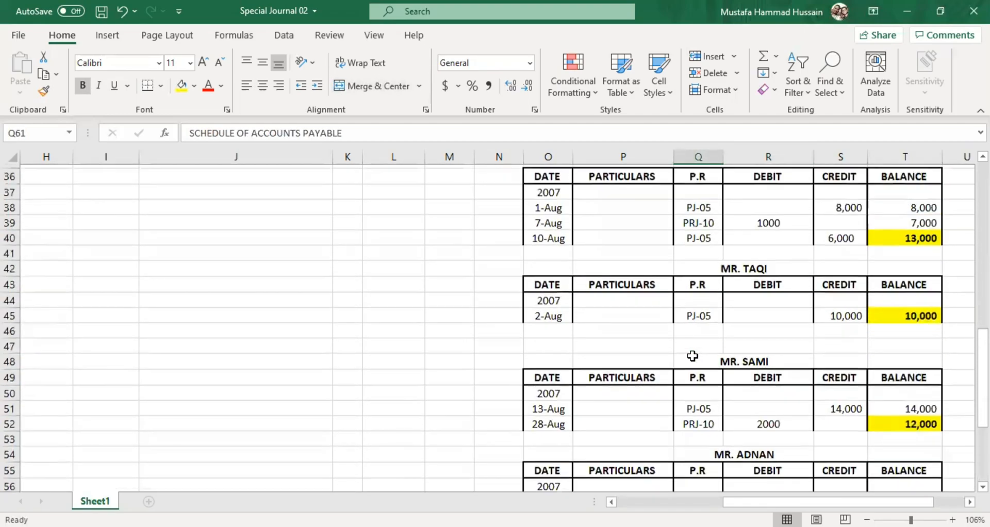
pyautogui.click(696, 281)
pyautogui.scroll(-4, 697, 281)
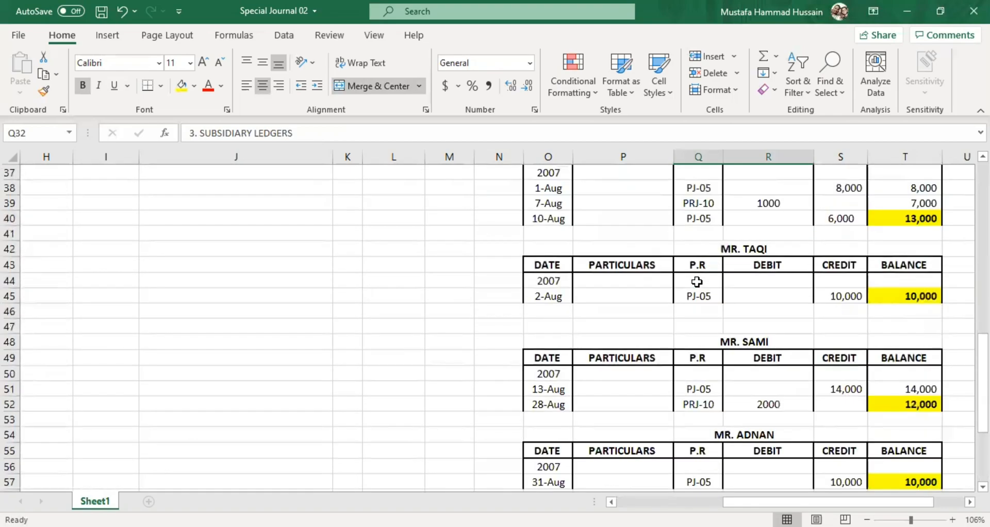
# Step: Trace the suppliers' ledger balances in column T down to their amounts in the schedule
pyautogui.scroll(2, 698, 280)
pyautogui.click(909, 309)
pyautogui.scroll(-2, 904, 308)
pyautogui.click(906, 294)
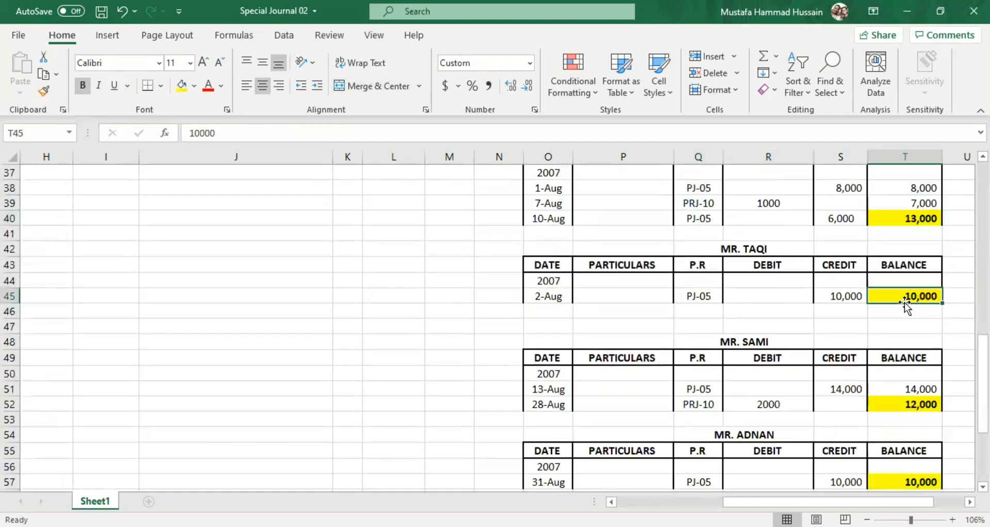
pyautogui.scroll(-1, 905, 310)
pyautogui.click(911, 342)
pyautogui.scroll(-3, 853, 369)
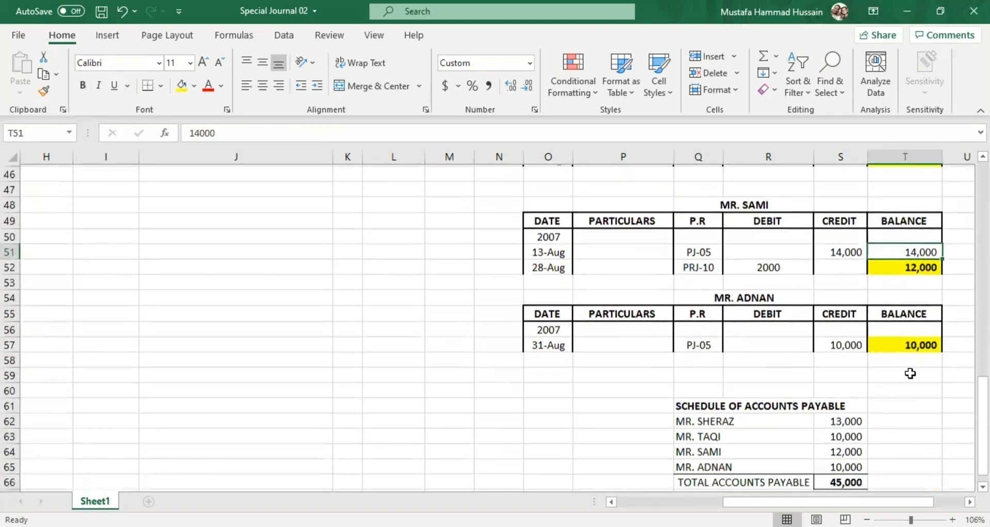
pyautogui.click(842, 418)
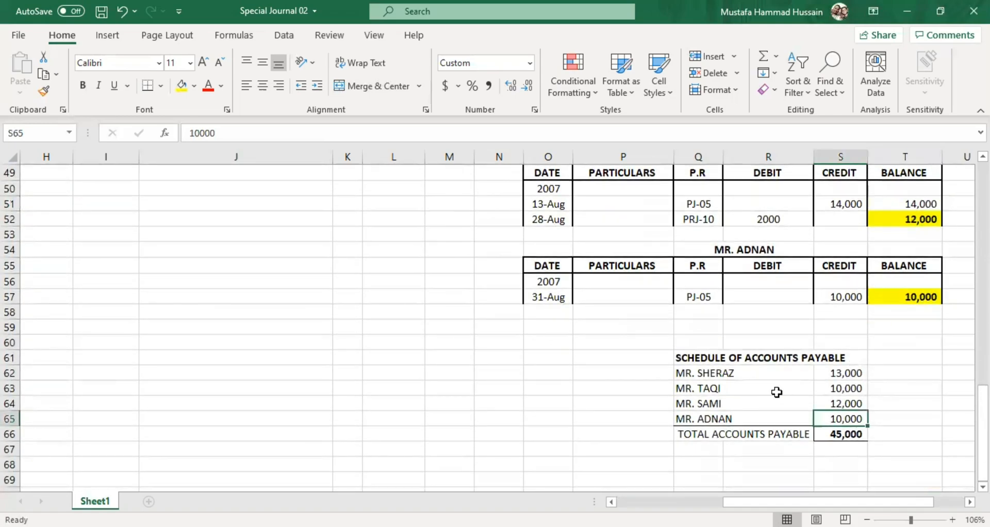
# Step: Review the schedule's supplier names and amounts in rows 62 to 65 against the total accounts payable row
pyautogui.click(755, 361)
pyautogui.scroll(4, 670, 356)
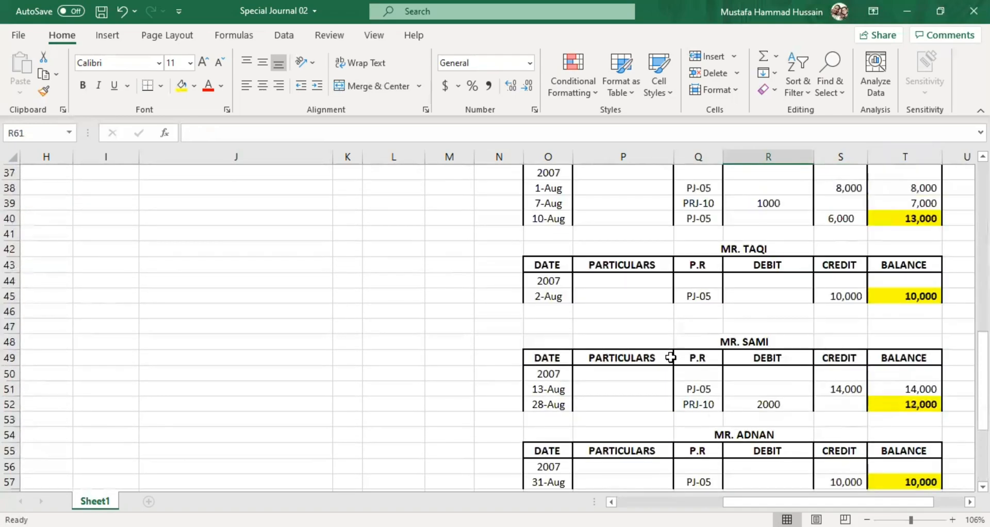
pyautogui.scroll(-5, 671, 355)
pyautogui.click(666, 313)
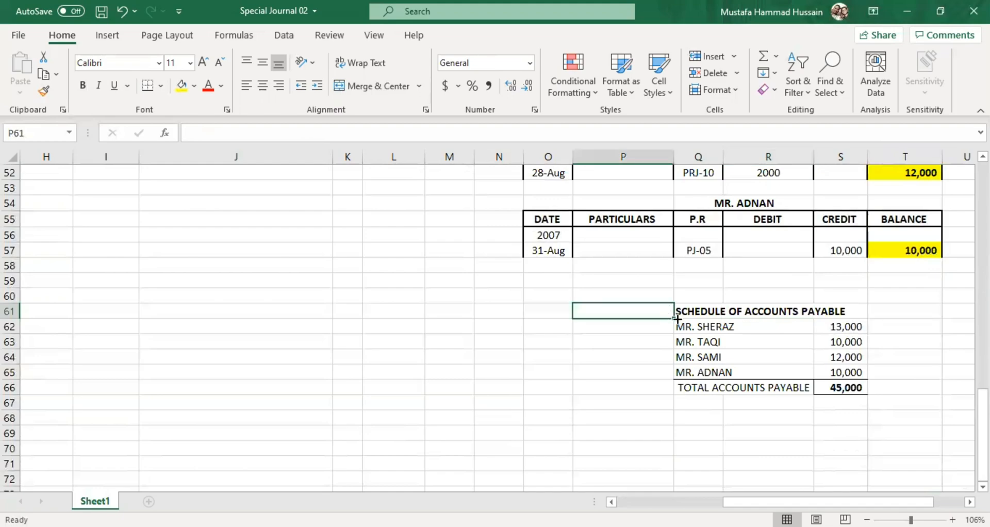
pyautogui.click(789, 313)
pyautogui.click(846, 386)
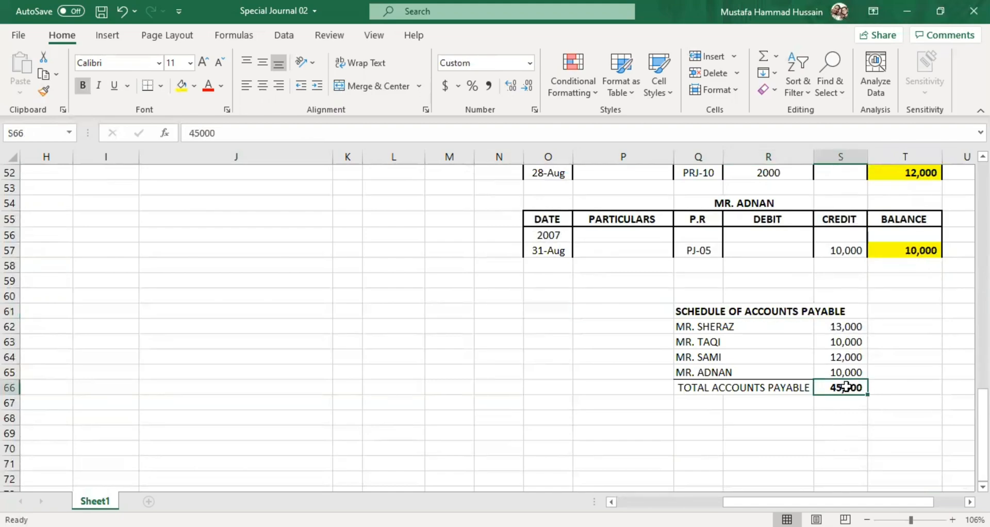
pyautogui.moveTo(730, 326); pyautogui.dragTo(732, 372)
pyautogui.moveTo(849, 327); pyautogui.dragTo(849, 368)
pyautogui.click(832, 384)
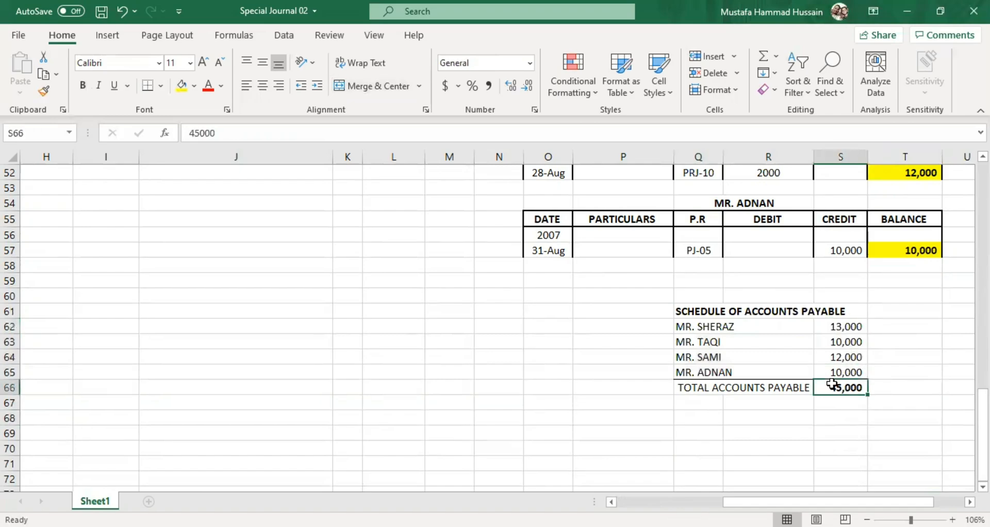
pyautogui.click(715, 390)
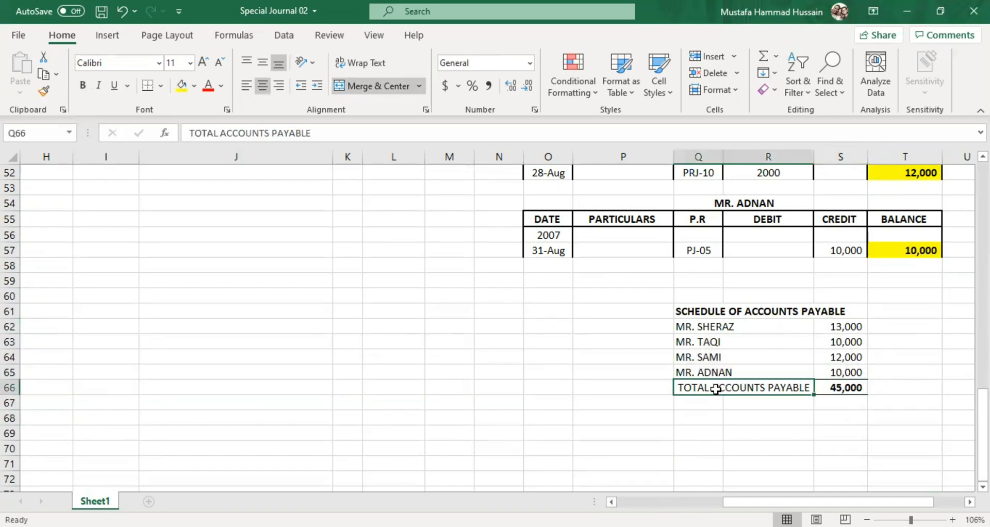
# Step: Zoom out to 69% and review the transaction list, both August journals and the controlling accounts
pyautogui.moveTo(769, 497); pyautogui.dragTo(678, 497)
pyautogui.keyDown('ctrl'); pyautogui.scroll(-3, 692, 404); pyautogui.keyUp('ctrl')
pyautogui.scroll(12, 671, 405)
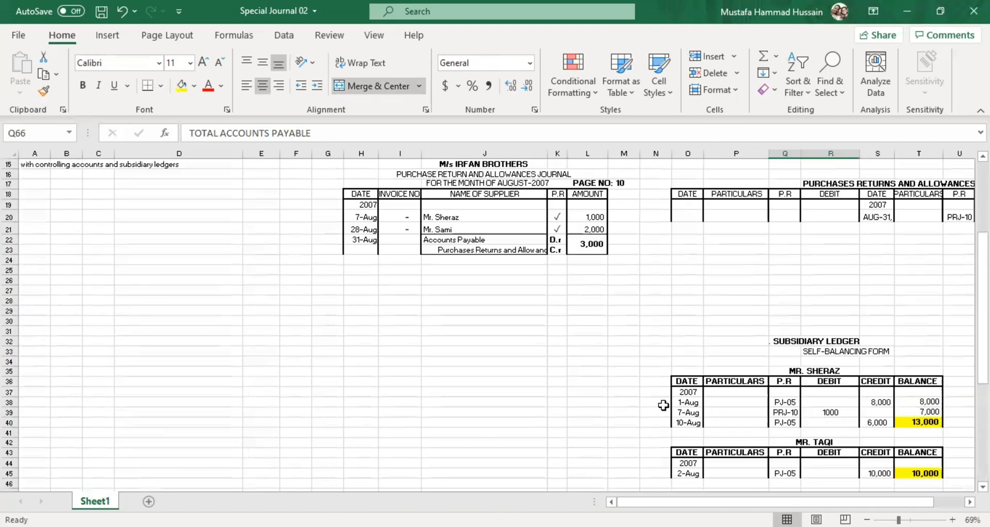
pyautogui.scroll(1, 664, 405)
pyautogui.moveTo(93, 174); pyautogui.dragTo(261, 314)
pyautogui.click(528, 294)
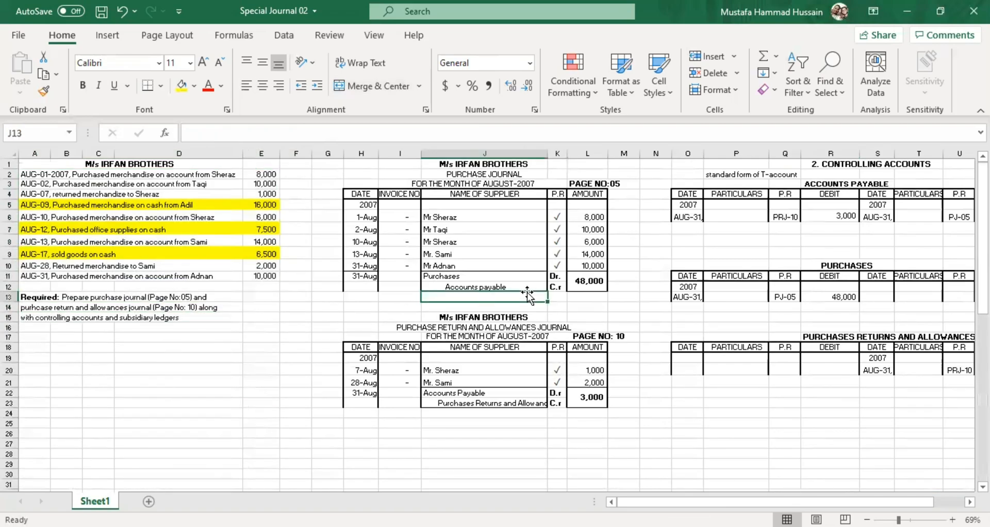
pyautogui.moveTo(376, 172); pyautogui.dragTo(593, 407)
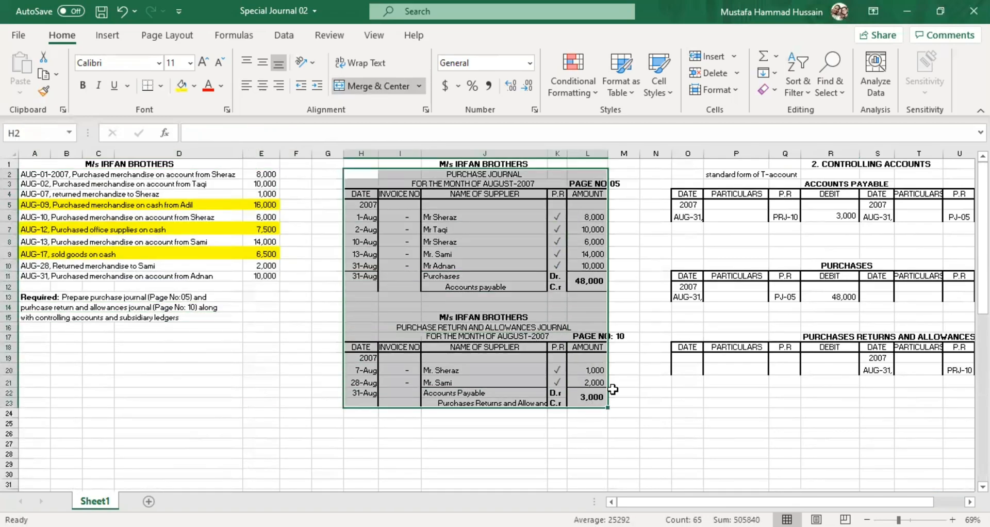
pyautogui.moveTo(689, 153); pyautogui.dragTo(704, 178)
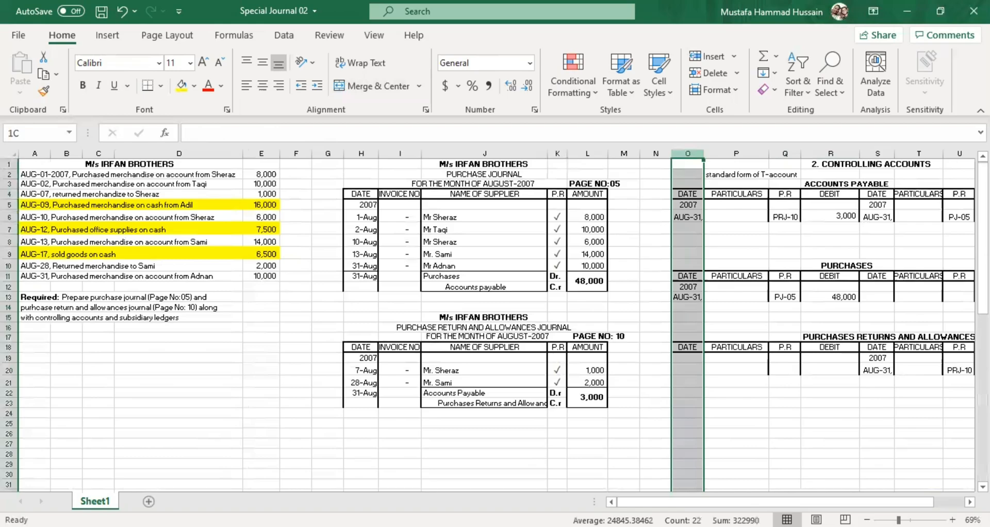
pyautogui.click(559, 375)
# Step: Review the four supplier subsidiary ledgers and the Schedule of Accounts Payable below them
pyautogui.scroll(-7, 628, 376)
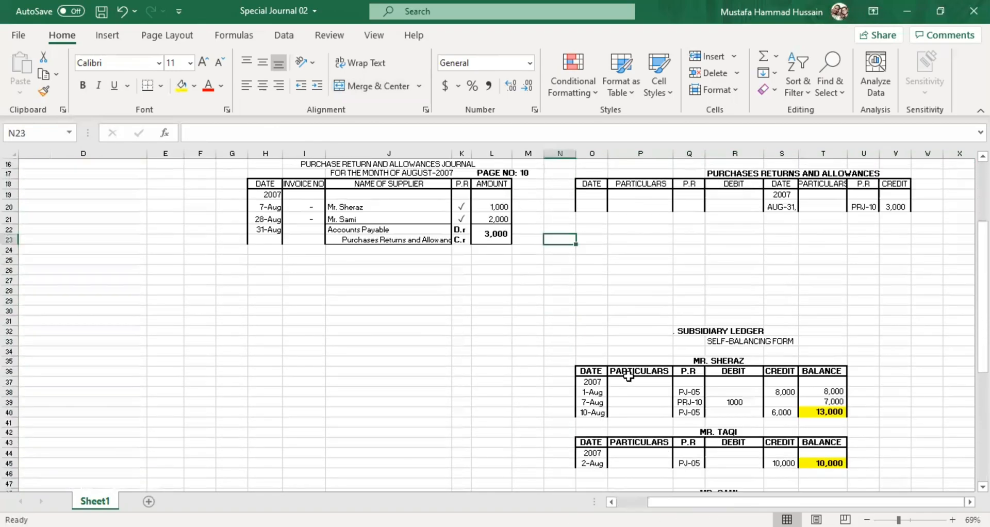
pyautogui.moveTo(627, 244); pyautogui.dragTo(836, 487)
pyautogui.click(560, 245)
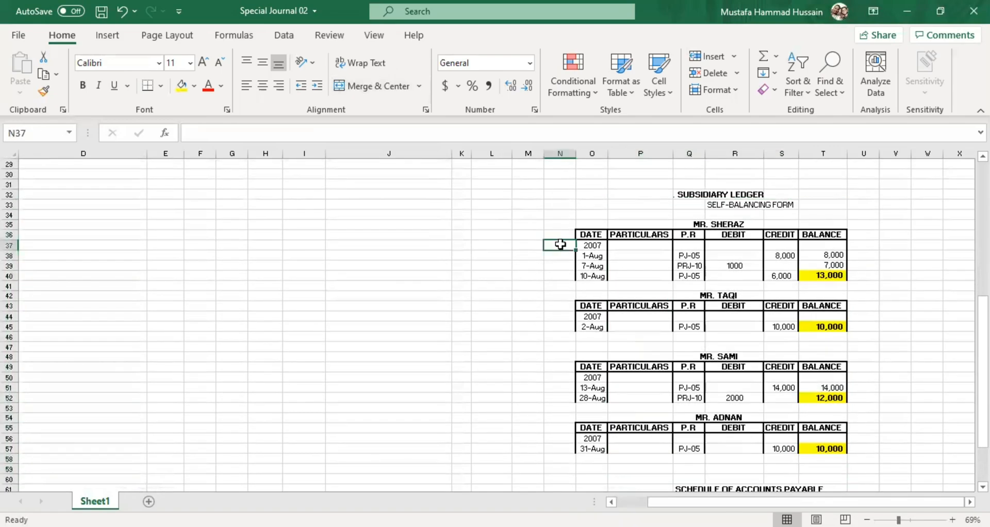
pyautogui.scroll(-5, 560, 244)
pyautogui.scroll(-2, 561, 244)
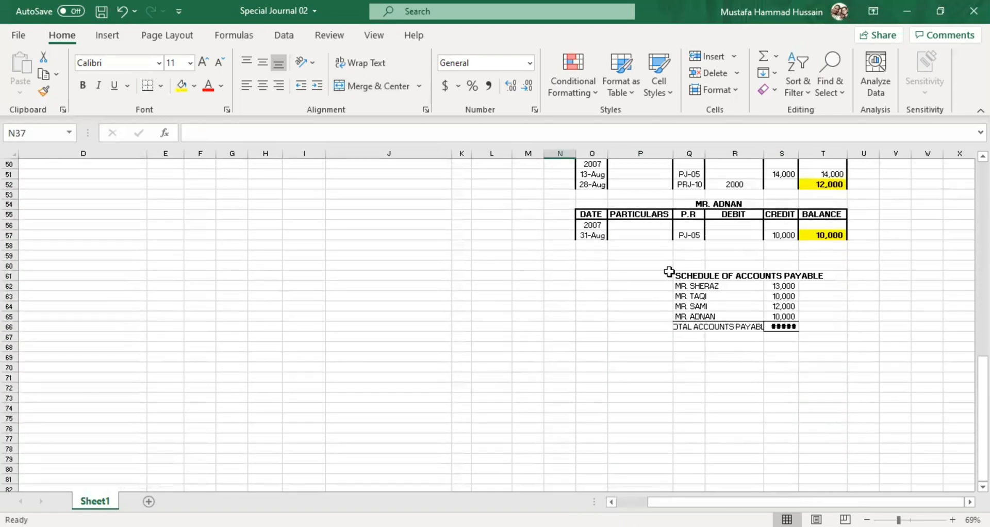
pyautogui.moveTo(667, 269); pyautogui.dragTo(824, 331)
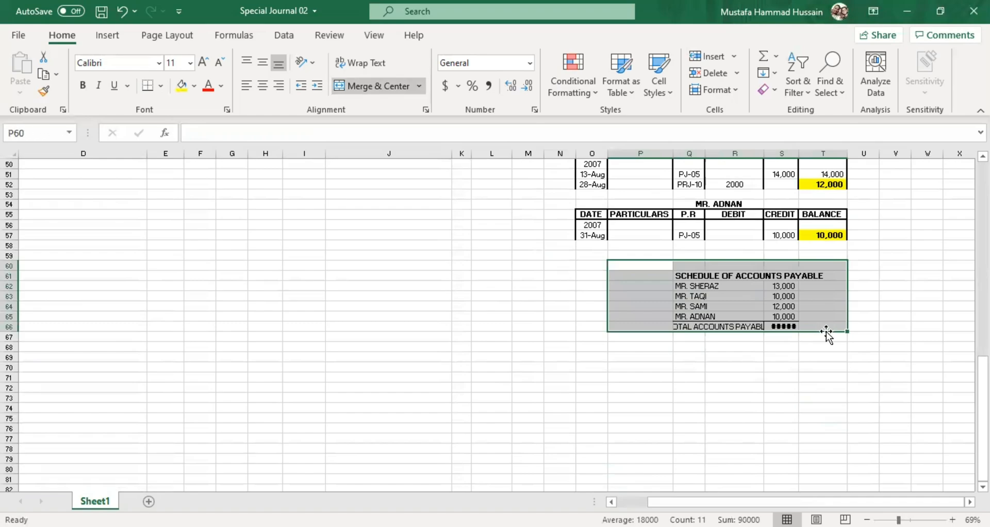
pyautogui.click(804, 387)
# Step: Return to the journals and compare the Purchase Journal with the Purchase Return and Allowances Journal
pyautogui.scroll(12, 656, 299)
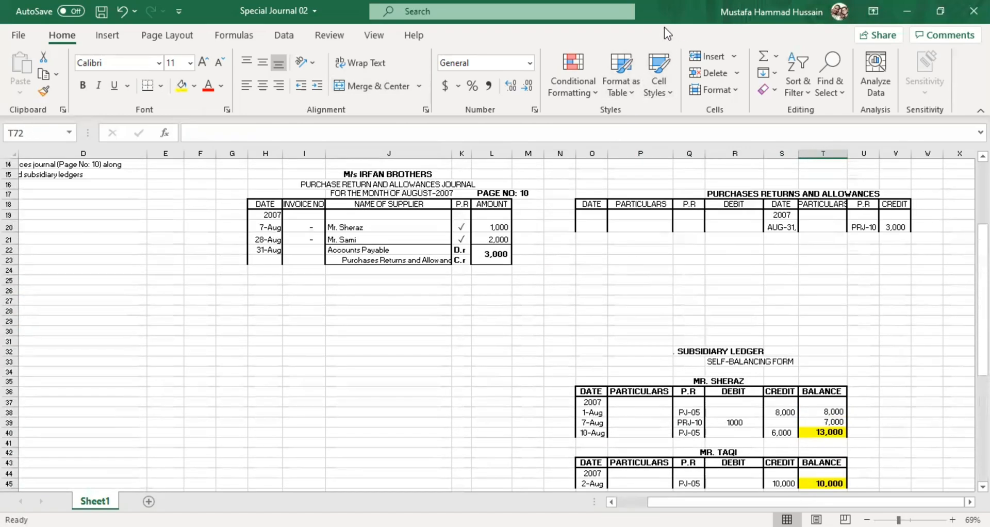
pyautogui.scroll(5, 472, 183)
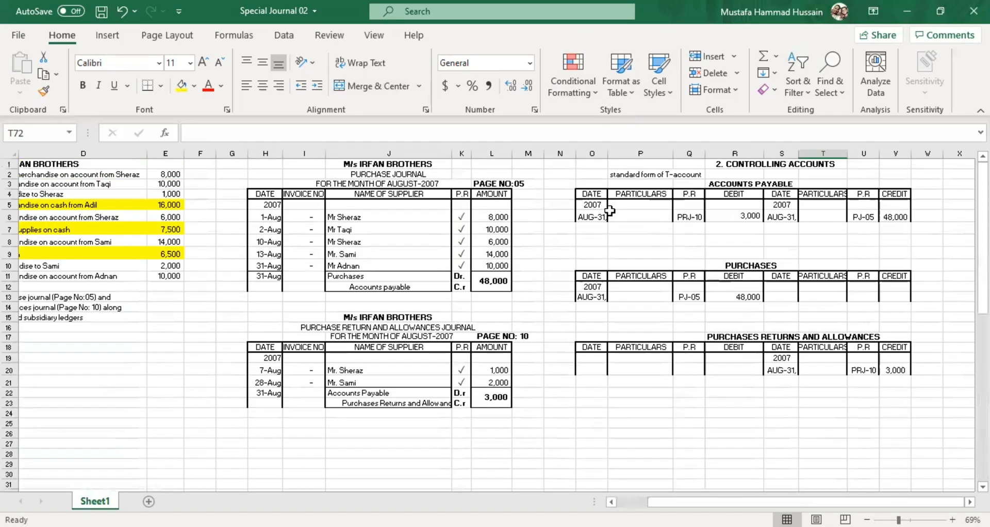
pyautogui.click(425, 176)
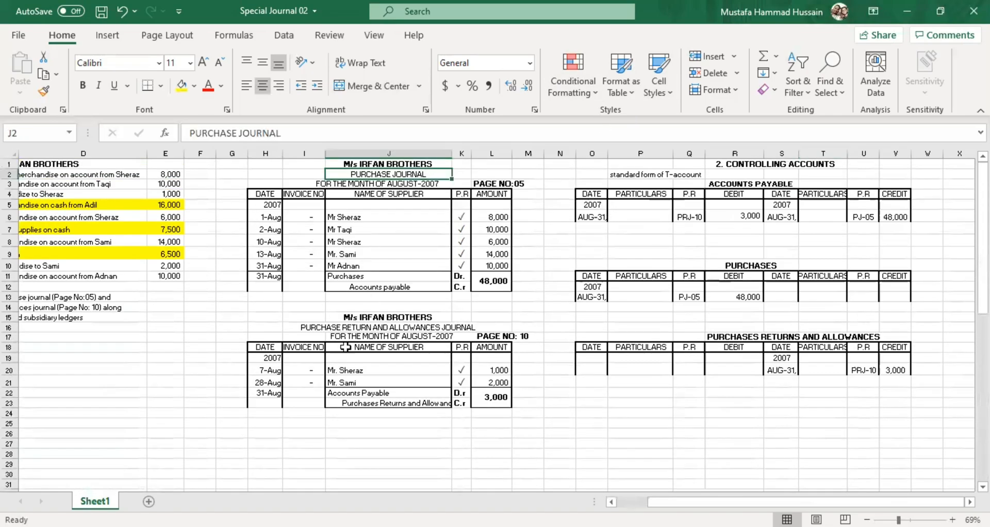
pyautogui.click(383, 319)
pyautogui.click(398, 327)
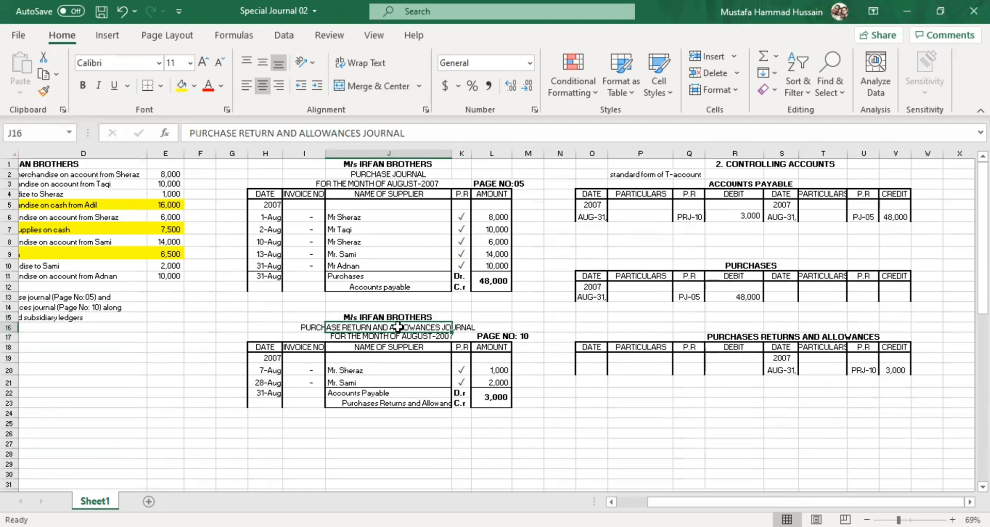
pyautogui.click(425, 172)
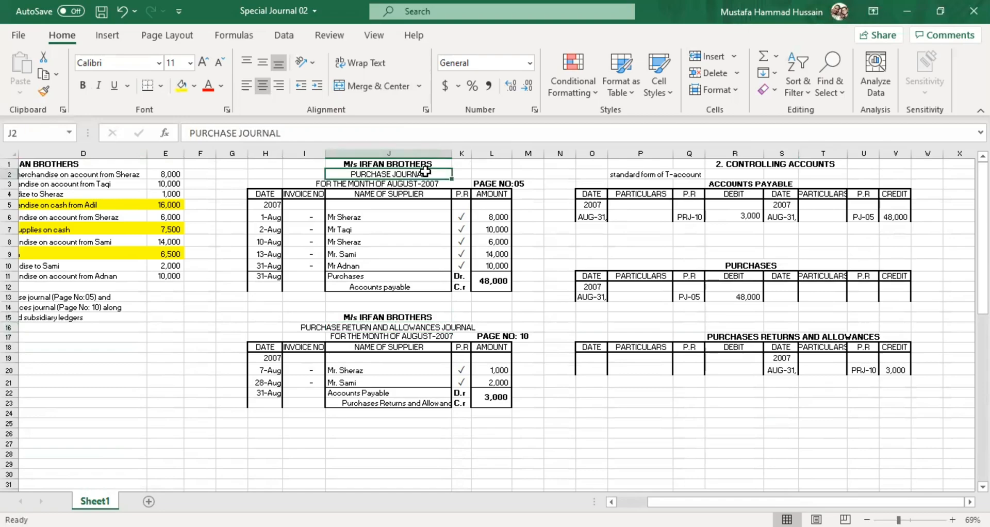
pyautogui.click(433, 328)
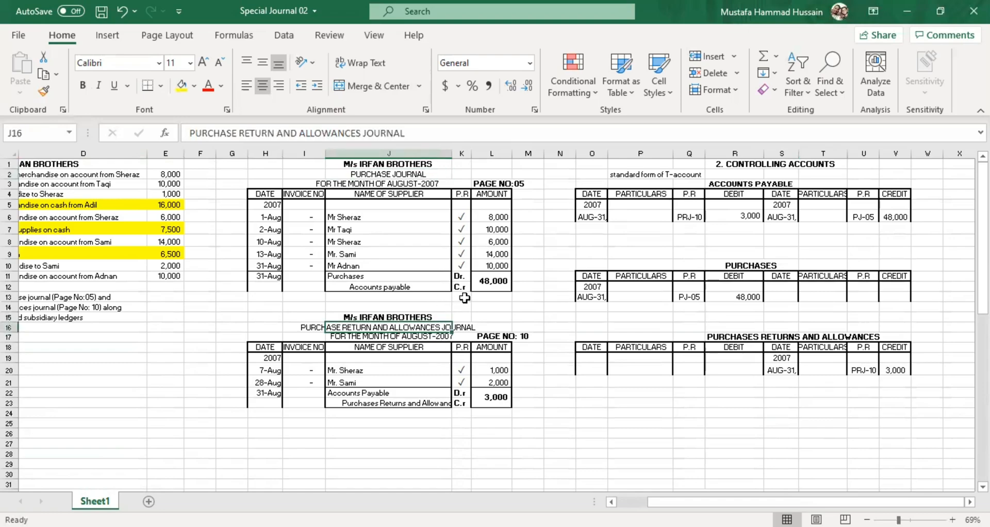